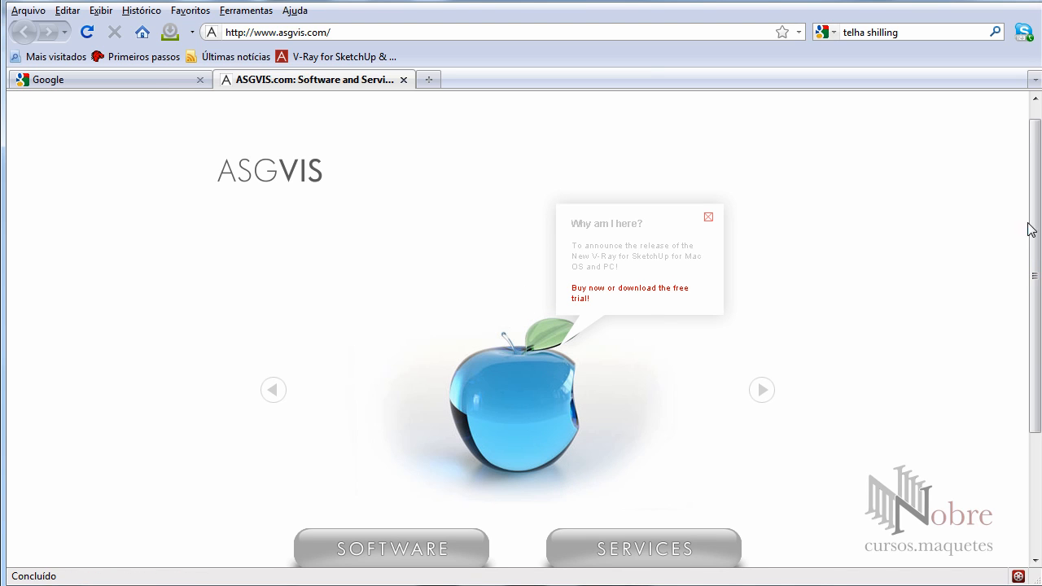
left_click_drag(1036, 203, 1035, 187)
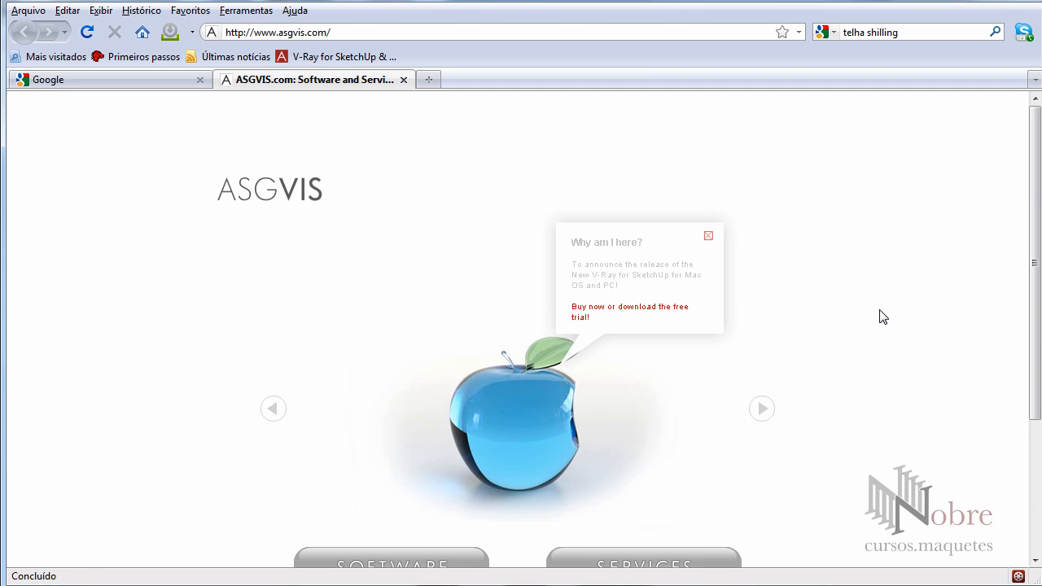
scroll(1022, 236, "down", 1)
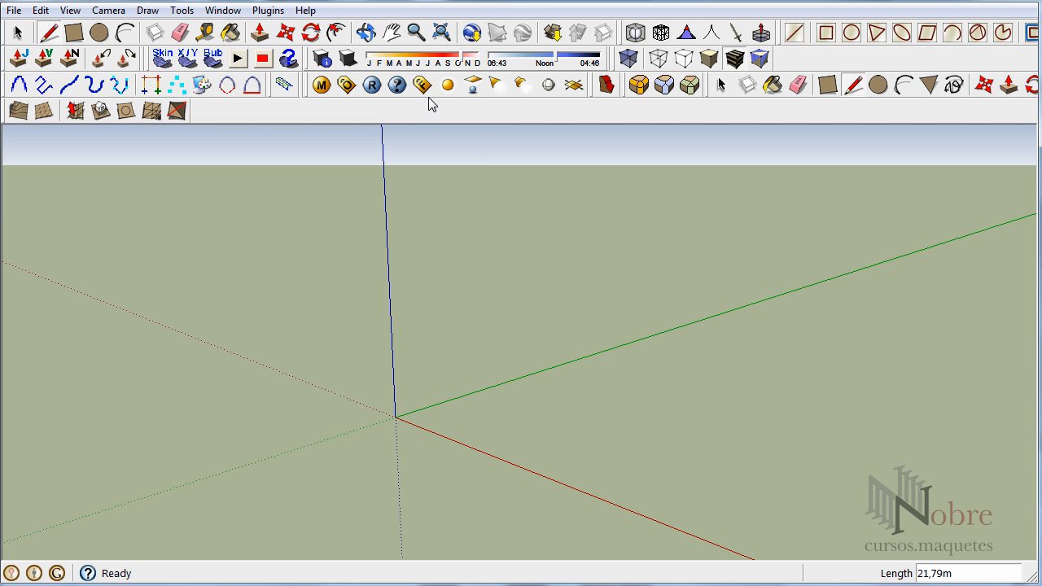
- Open the 3D Warehouse, search for the model author's username and browse the resulting models
left_click(15, 11)
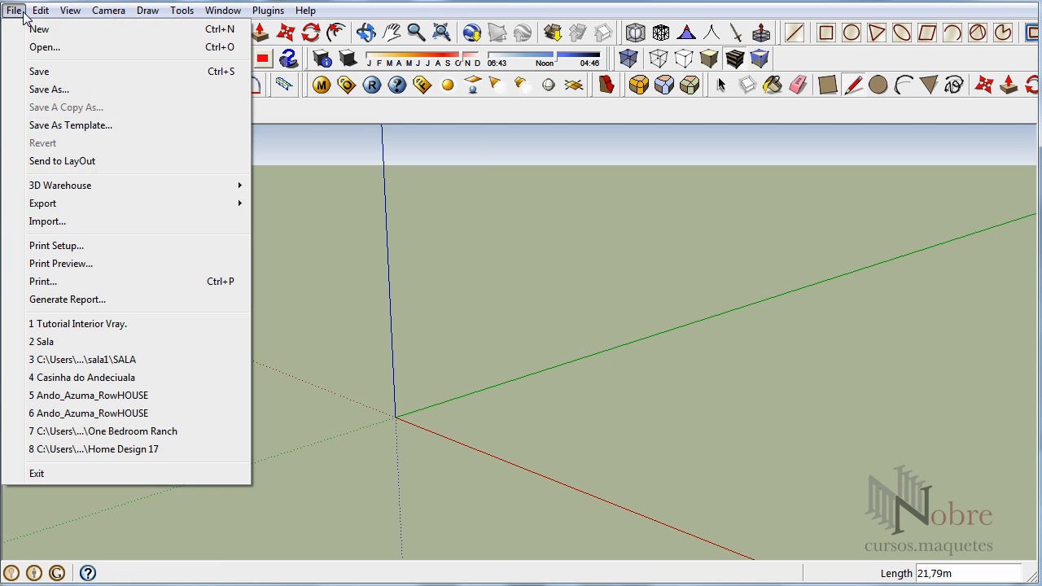
mouse_move(195, 185)
left_click(362, 188)
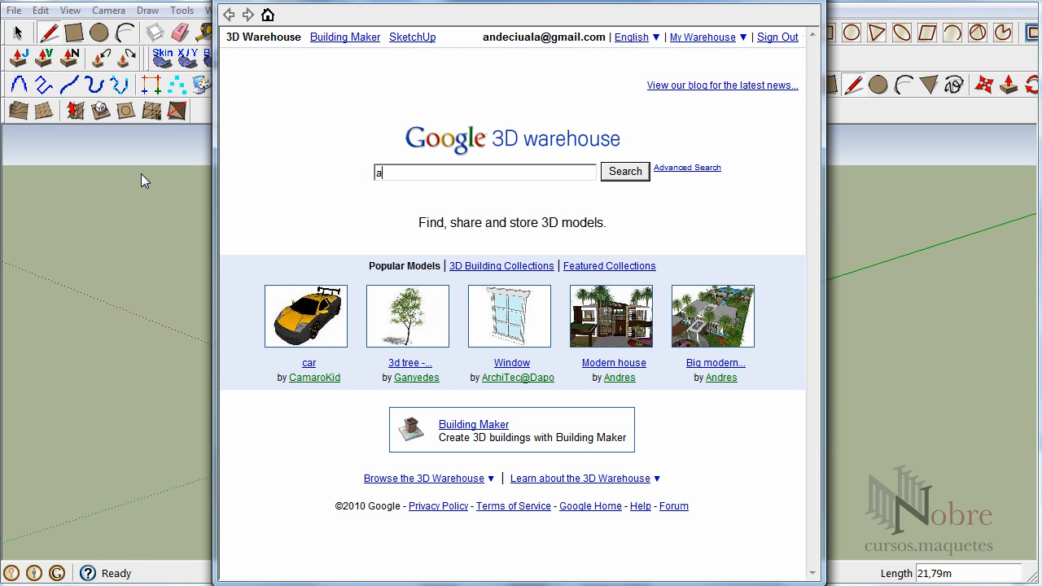
type("andeciuala")
key("Return")
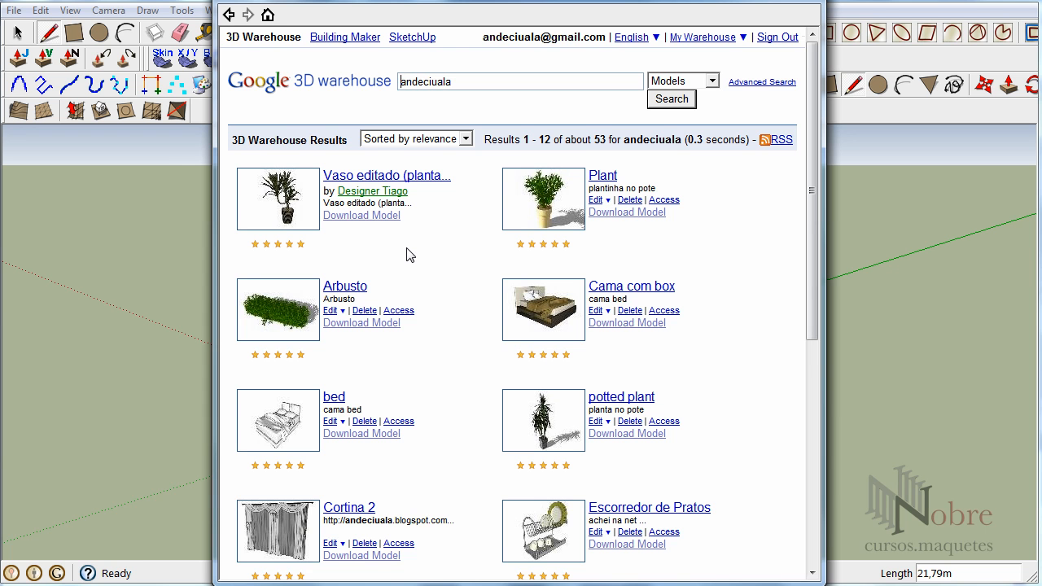
scroll(410, 255, "down", 1)
scroll(410, 254, "down", 1)
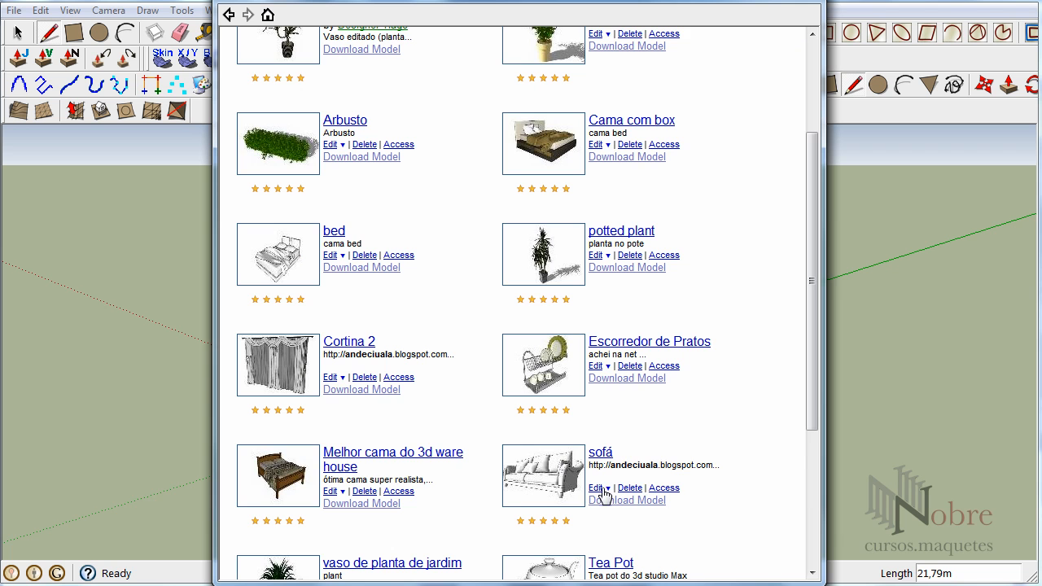
scroll(603, 494, "down", 3)
scroll(600, 432, "up", 1)
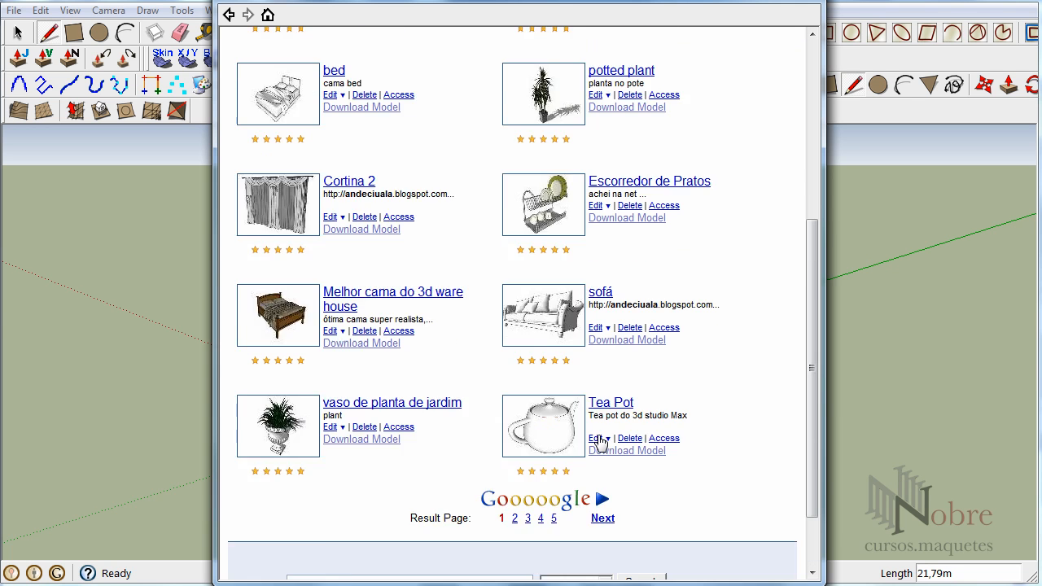
scroll(600, 441, "up", 5)
- Replace the 3D Warehouse query and search for "tutorial vray interior"
left_click_drag(461, 82, 181, 82)
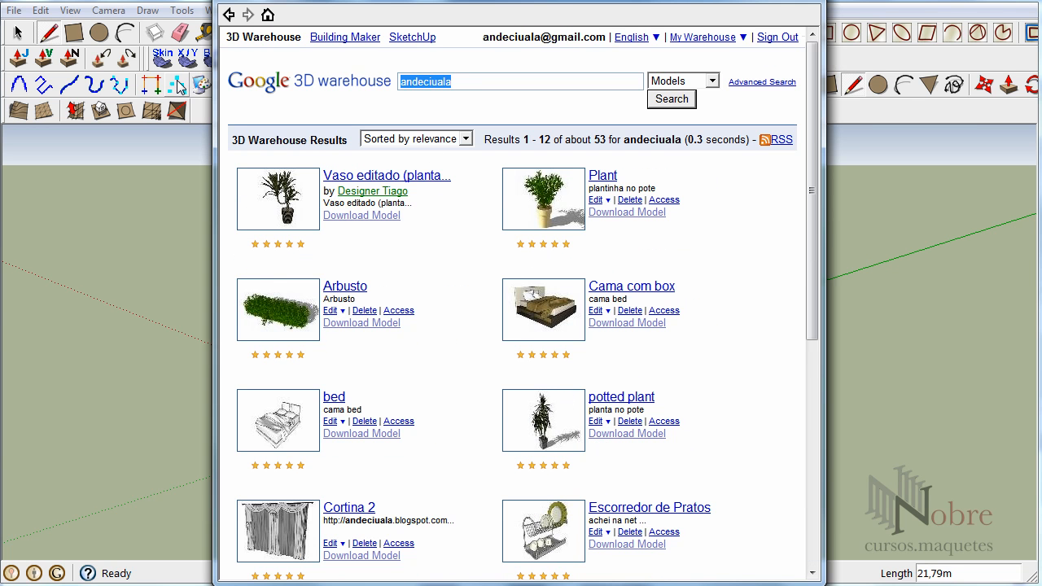
type("vra")
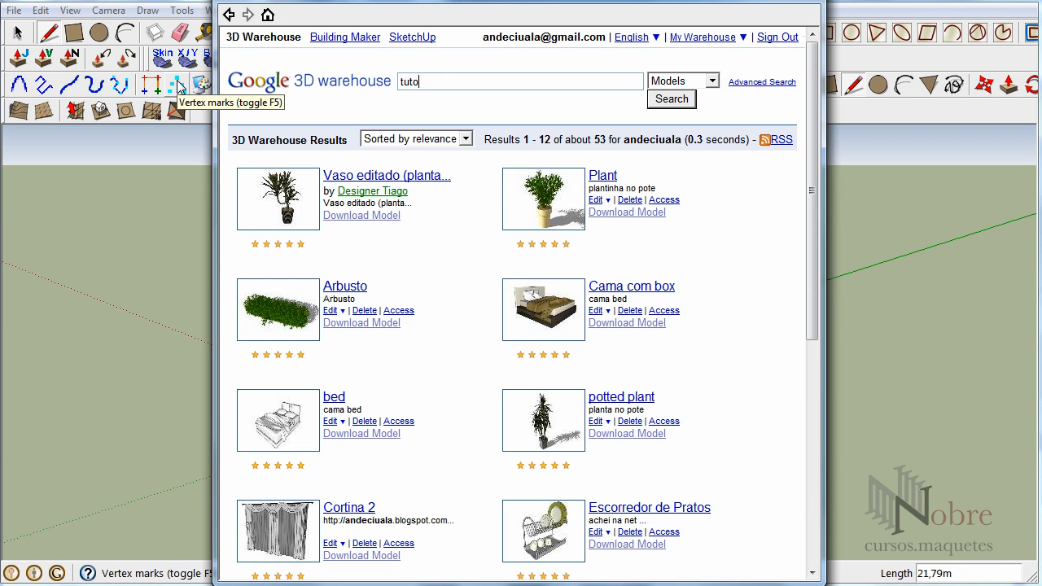
type("y interior")
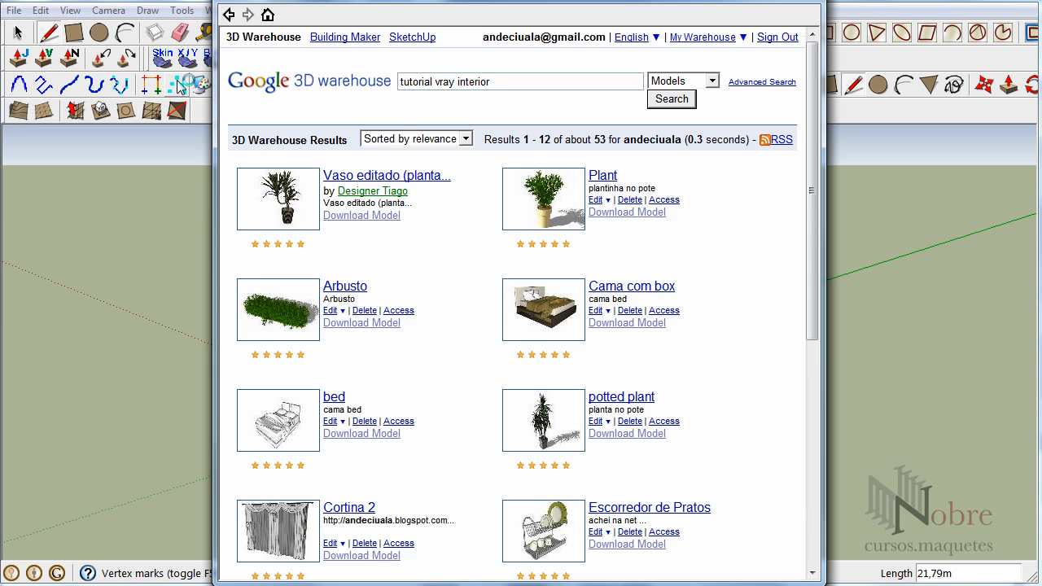
key("Return")
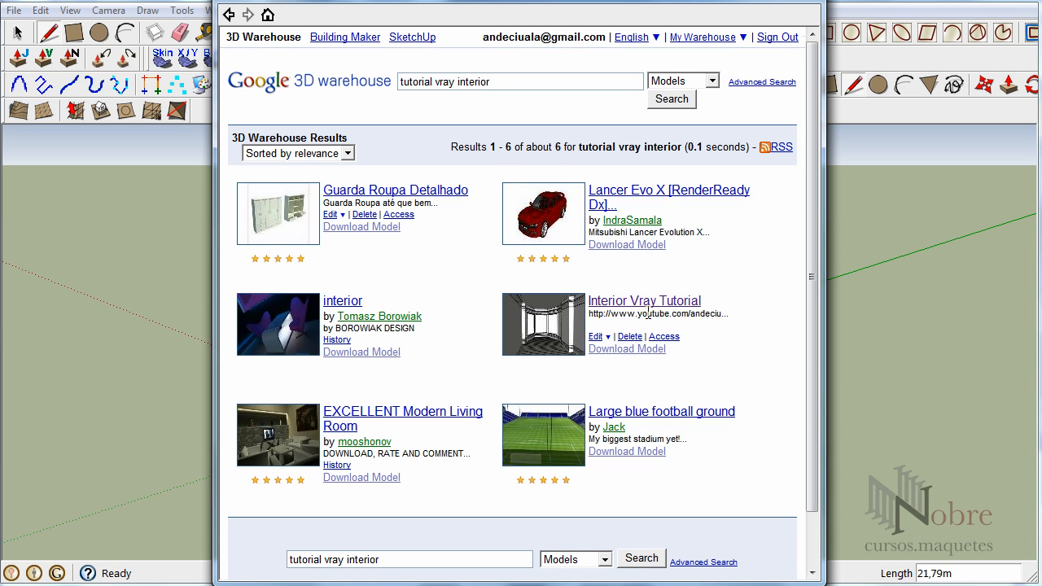
- Open the Interior Vray Tutorial model's page and download the model directly into SketchUp
left_click(625, 301)
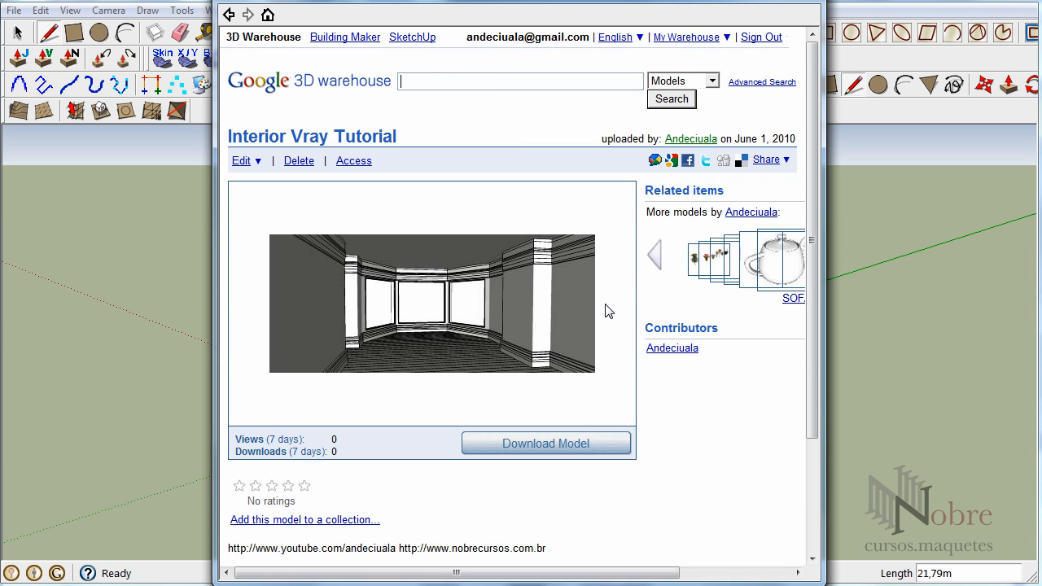
left_click(544, 443)
left_click(489, 329)
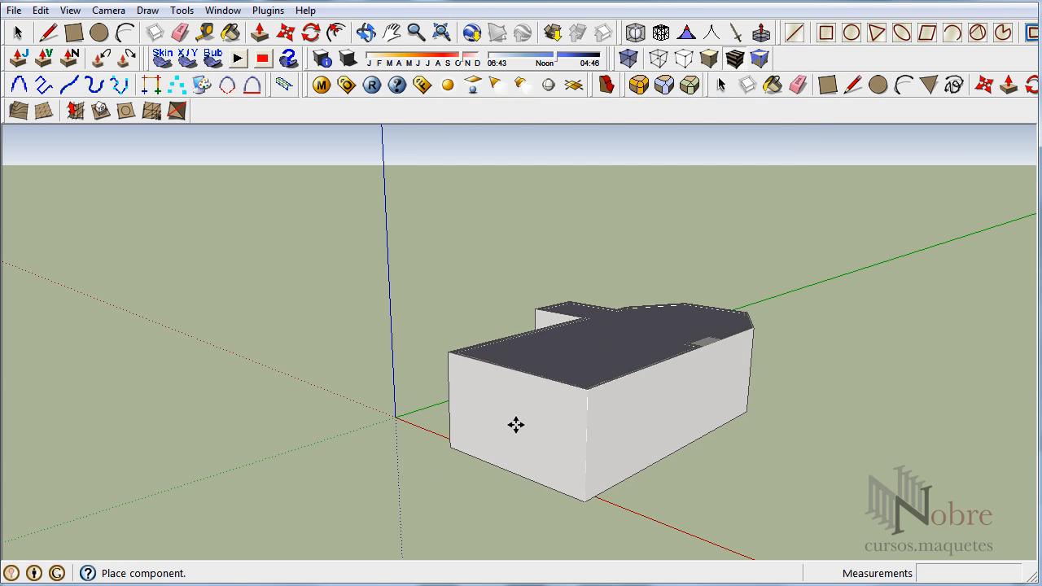
key("Escape")
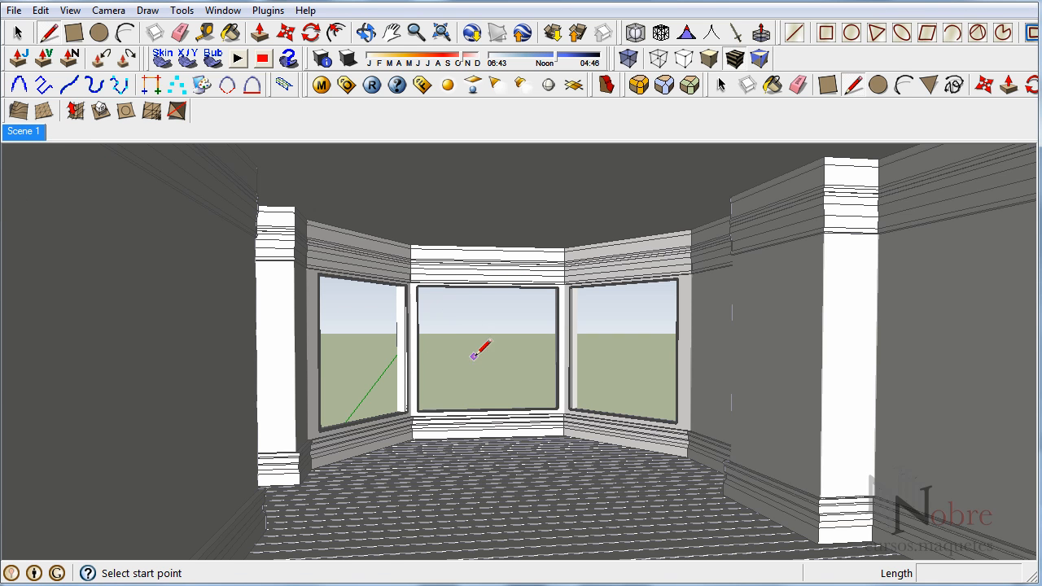
- Run a V-Ray test render of the Scene 1 interior view, inspect it and close the frame buffer
key("space")
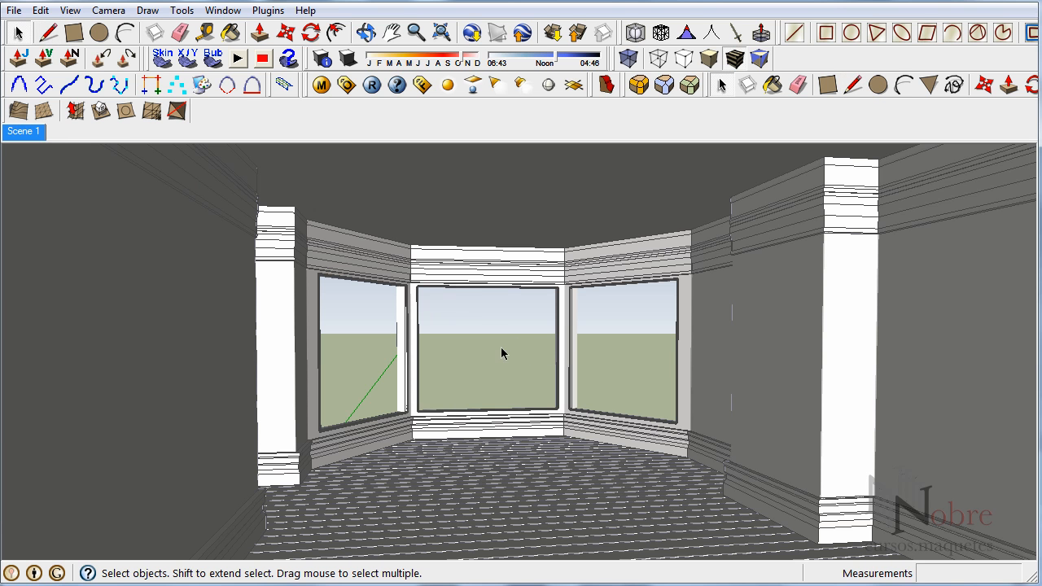
middle_click_drag(494, 317, 423, 310)
left_click(25, 131)
left_click(371, 86)
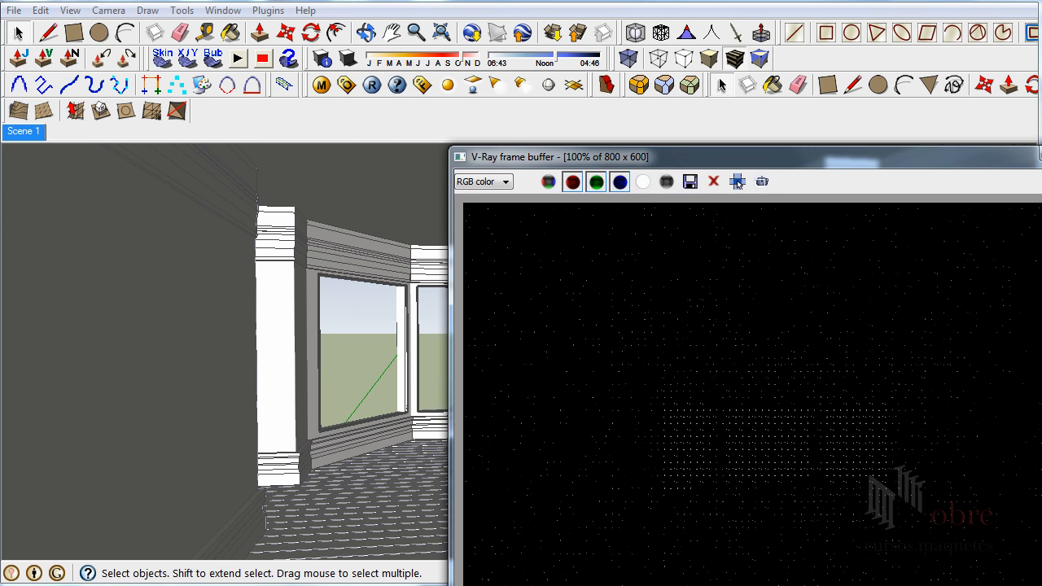
left_click_drag(845, 156, 559, 10)
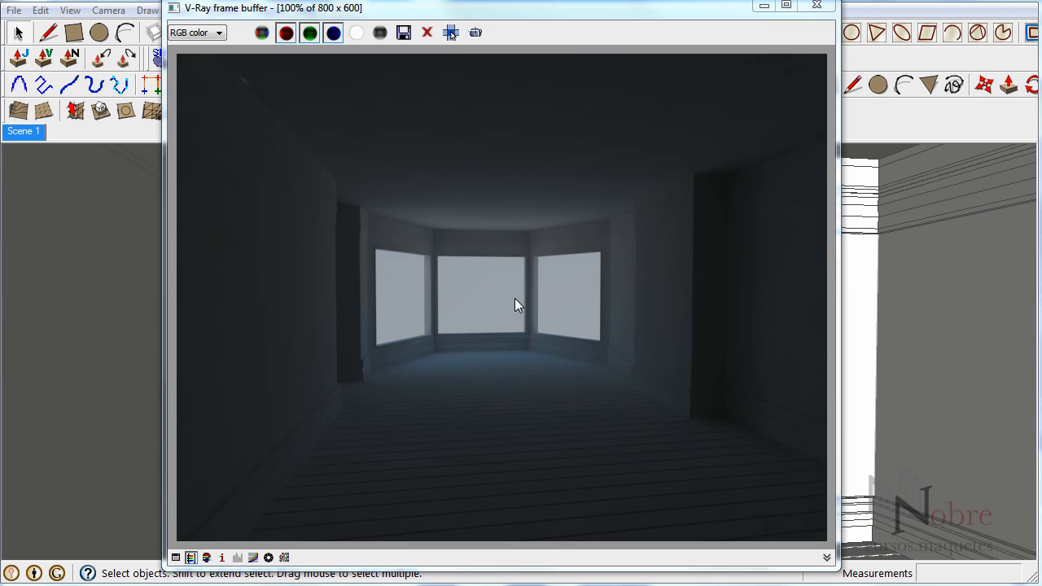
left_click(816, 8)
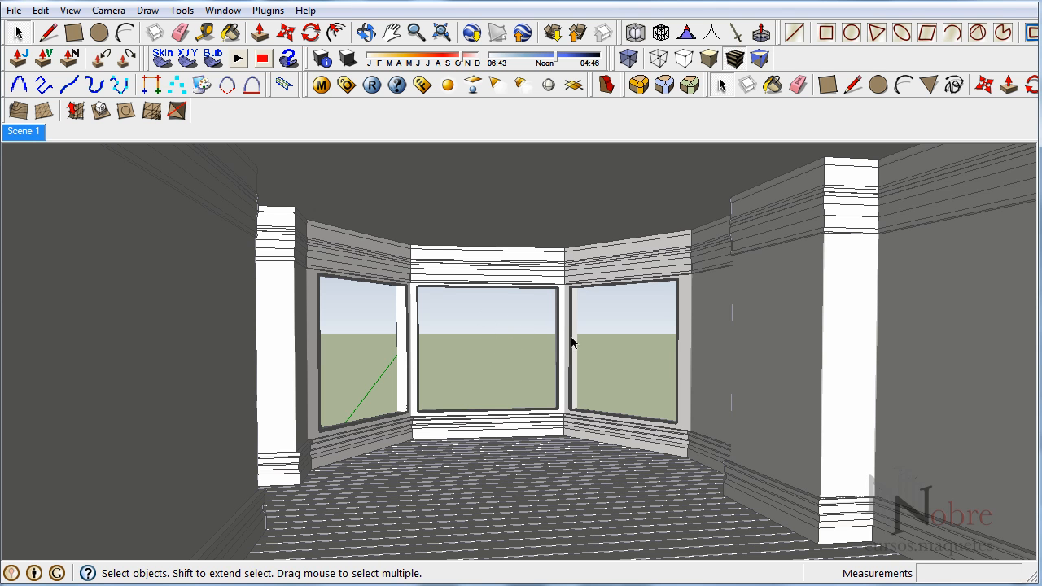
- From the Scene 1 view, turn on shadows and set the sun to early afternoon around the end of March
middle_click_drag(596, 355, 506, 396)
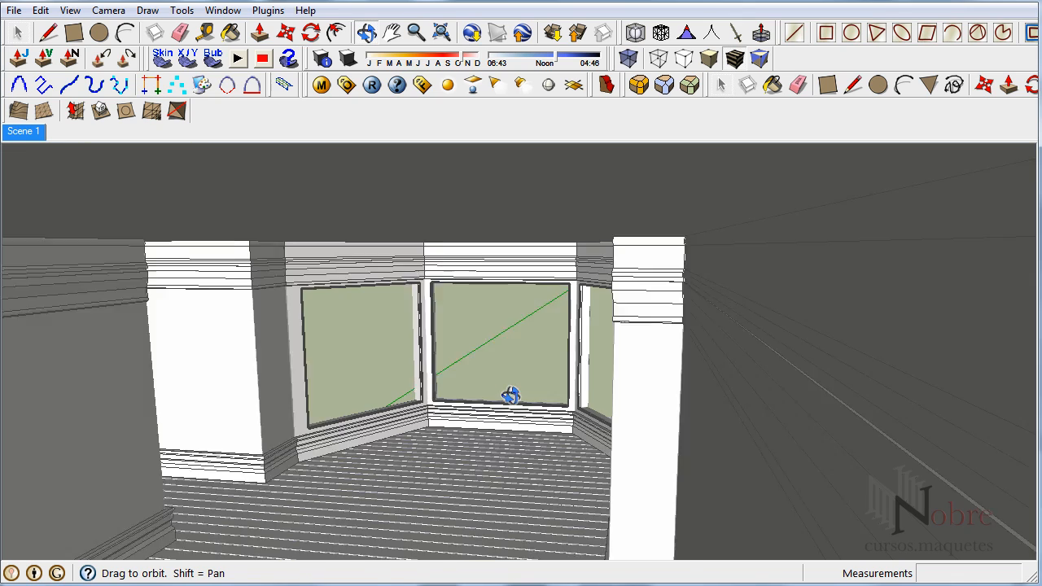
left_click(24, 136)
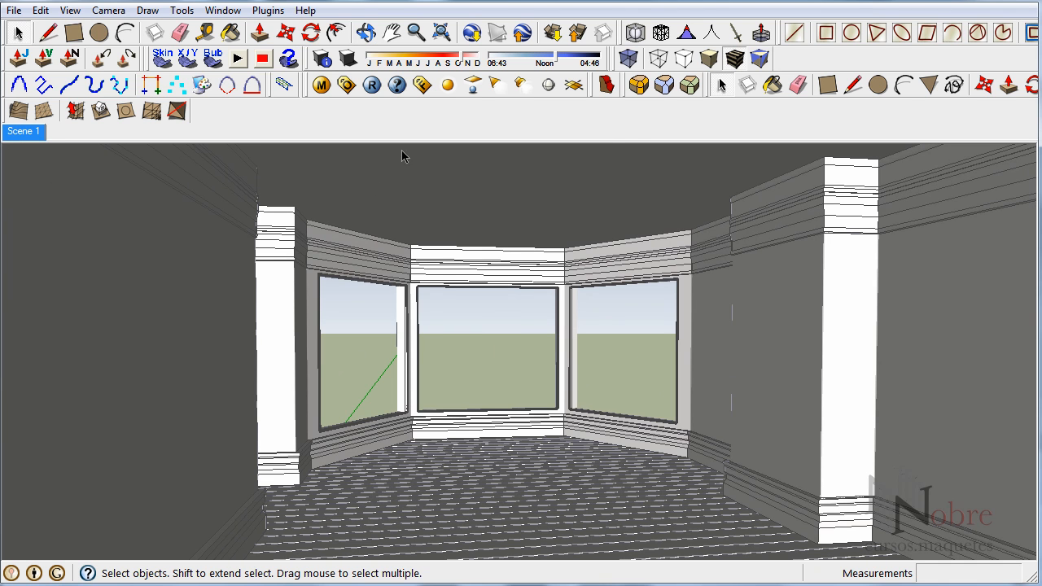
left_click(348, 59)
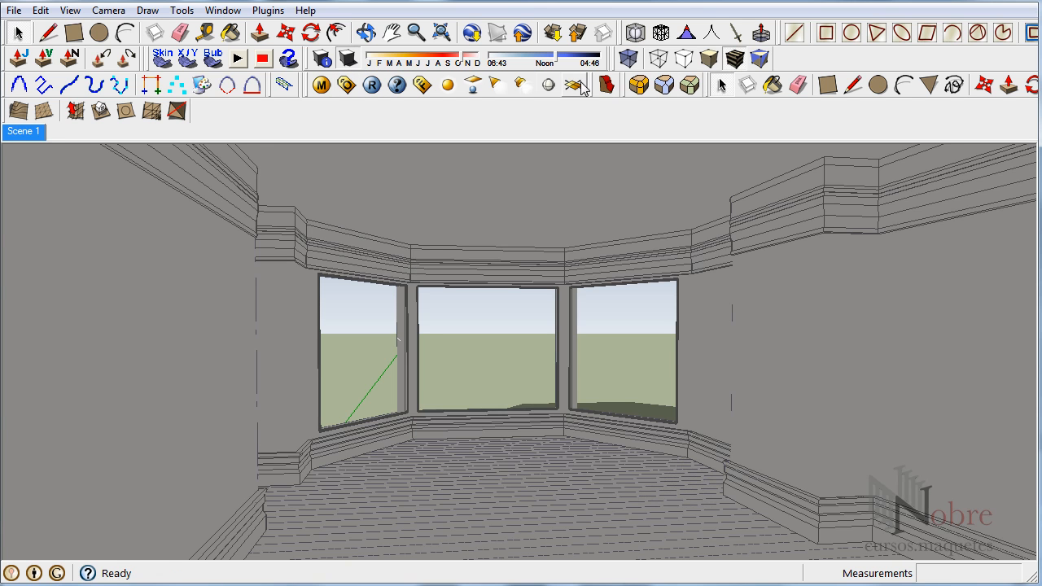
mouse_move(557, 63)
left_mouse_down()
mouse_move(523, 63)
mouse_move(554, 64)
left_mouse_up()
left_click_drag(469, 63, 397, 65)
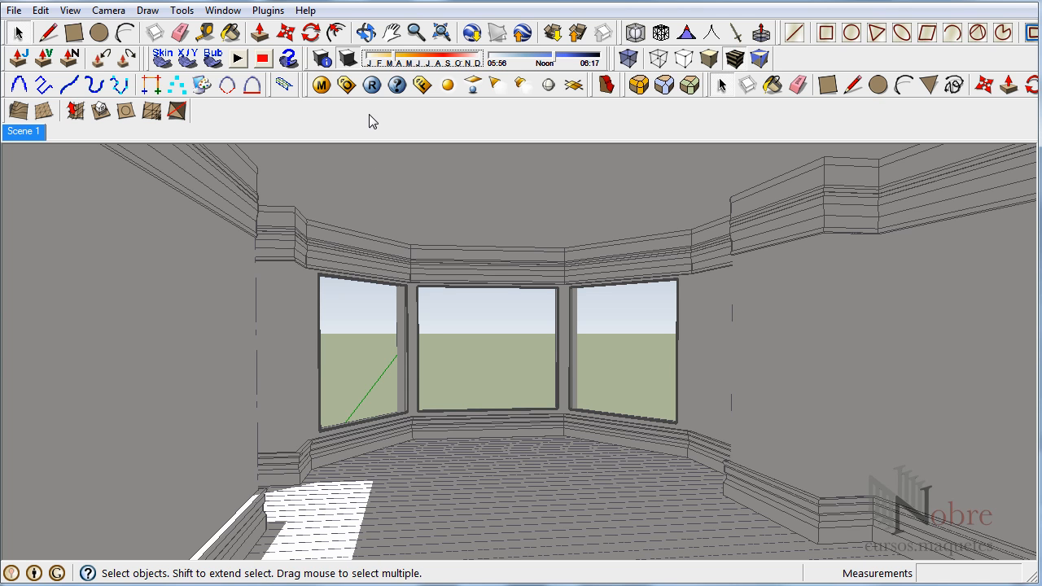
- Test-render the interior with shadows on, checking the V-Ray Global Switches options between renders
left_click(372, 85)
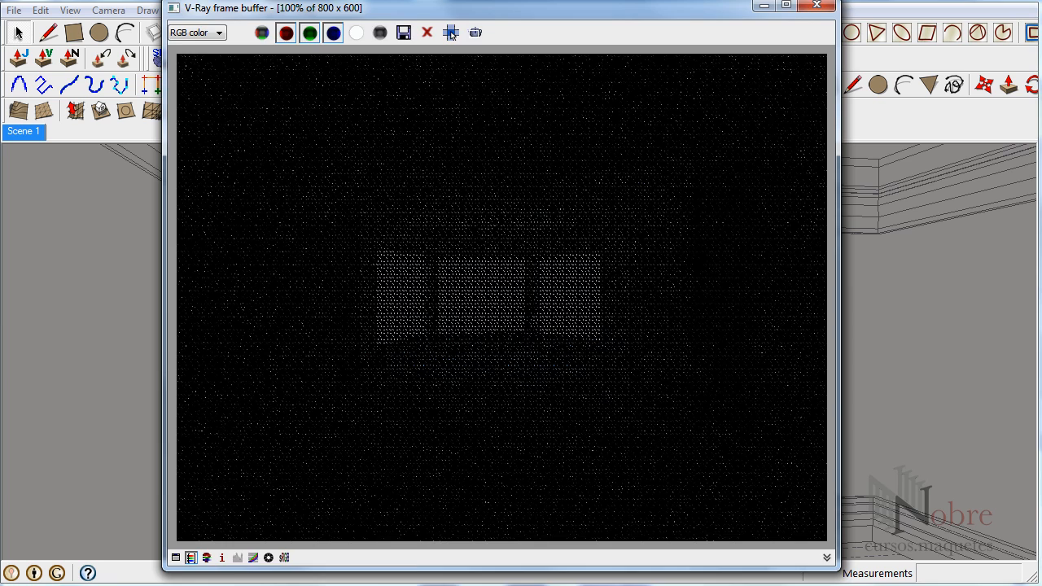
left_click(817, 6)
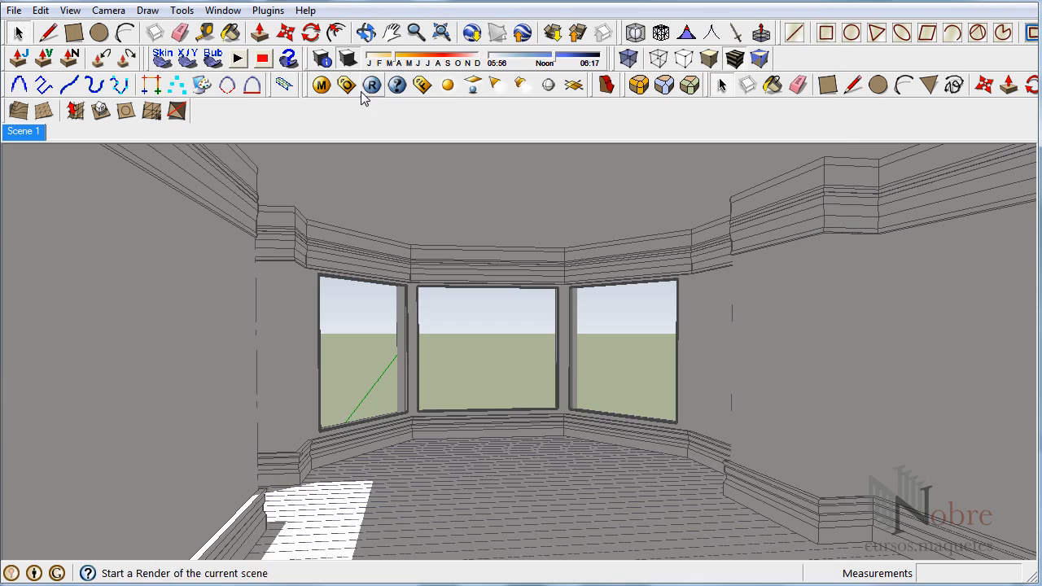
left_click(346, 87)
left_click_drag(377, 48, 326, 12)
left_click(485, 60)
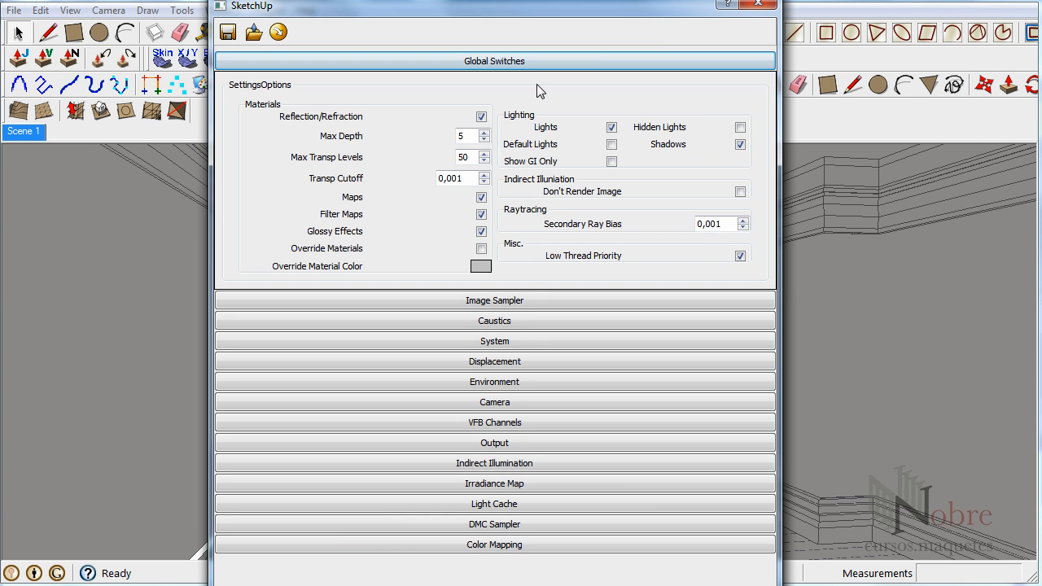
left_click(518, 62)
left_click(759, 4)
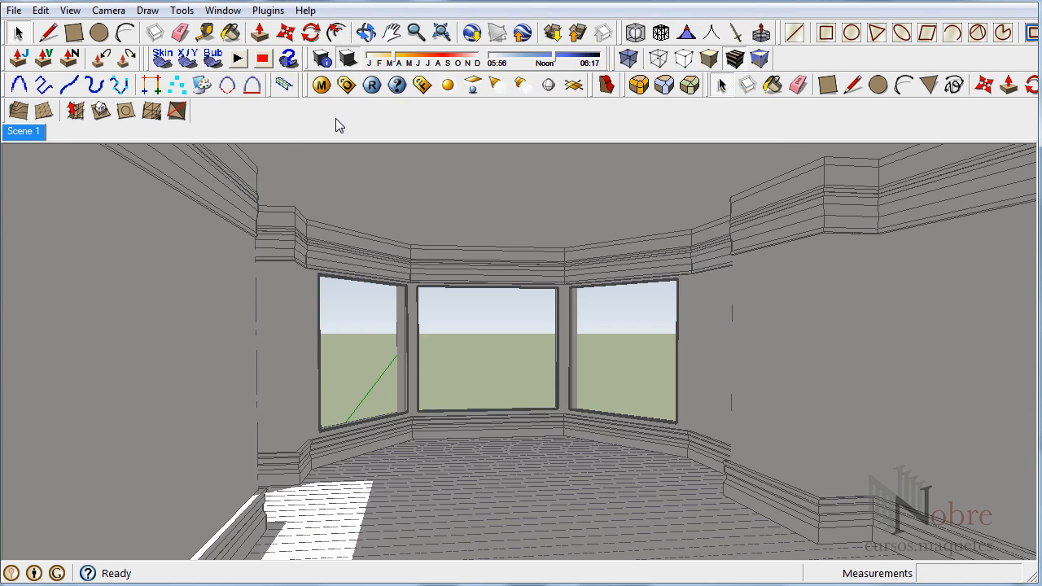
left_click(375, 86)
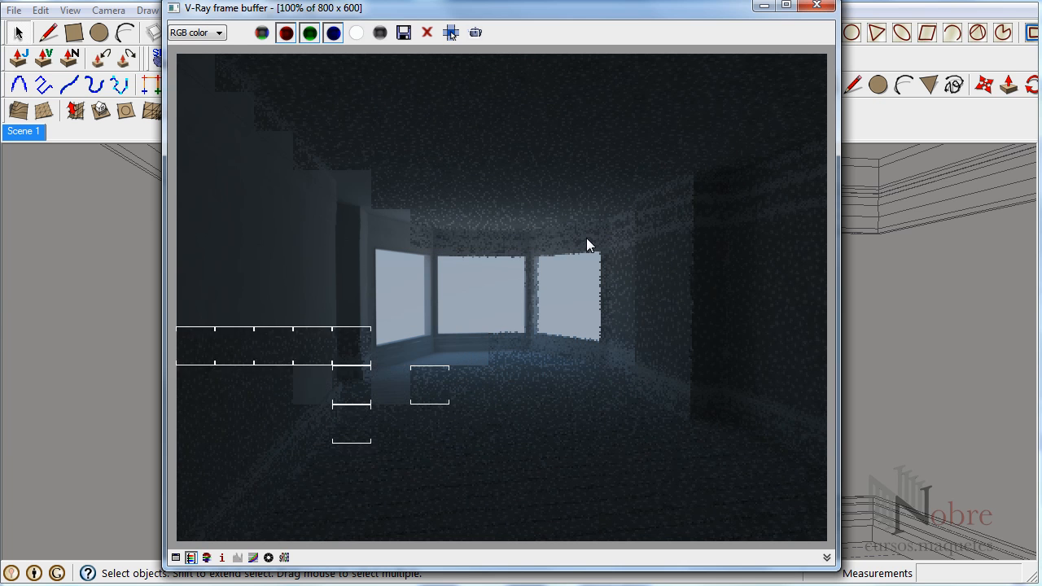
left_click(813, 8)
- Update Scene 1, and while viewing the building from outside, shift the sun to a morning hour in about April
right_click(36, 133)
left_click(73, 200)
middle_click_drag(386, 318, 414, 466)
scroll(507, 338, "down", 10)
mouse_move(538, 372)
middle_mouse_down()
mouse_move(98, 398)
mouse_move(558, 372)
mouse_move(676, 296)
mouse_move(530, 314)
mouse_move(659, 295)
mouse_move(507, 223)
mouse_move(508, 361)
mouse_move(432, 380)
mouse_move(490, 389)
mouse_move(402, 407)
mouse_move(481, 330)
middle_mouse_up()
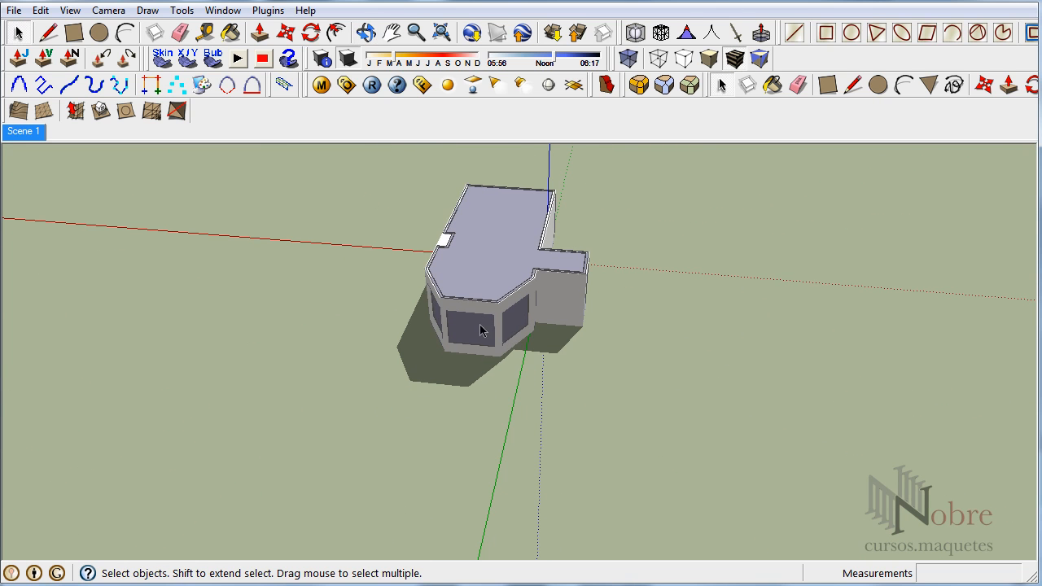
left_click_drag(558, 65, 518, 70)
mouse_move(395, 62)
left_mouse_down()
mouse_move(425, 62)
mouse_move(399, 62)
left_mouse_up()
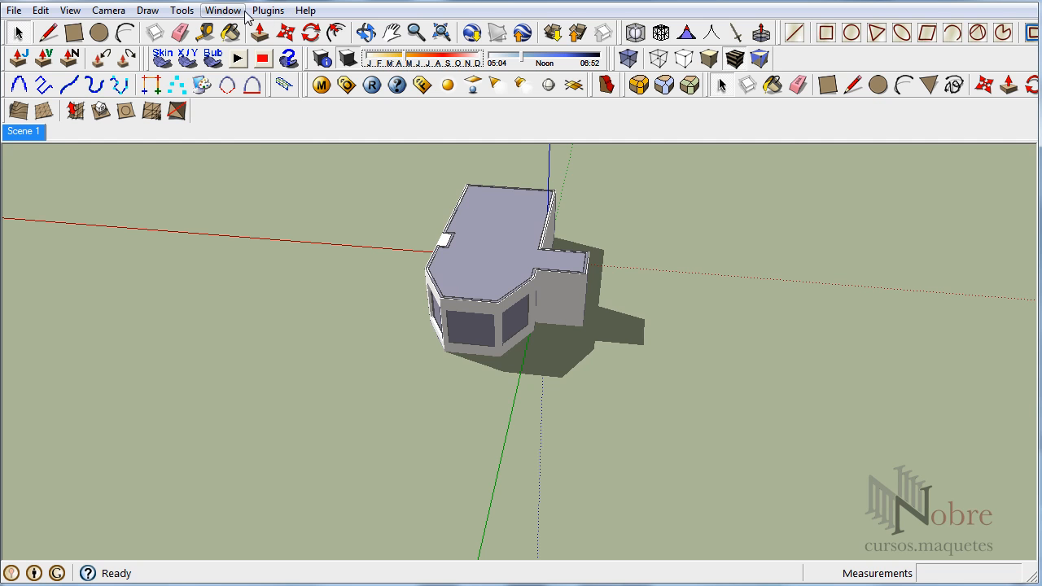
- In the model's location settings, set the solar orientation's north angle to 180 degrees, keeping the building in view
left_click(259, 11)
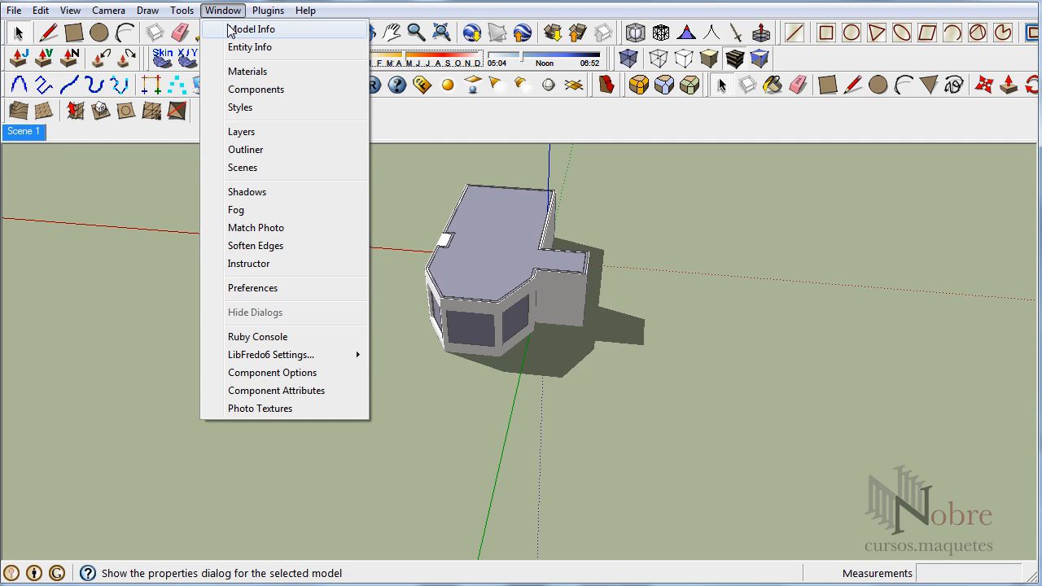
left_click(245, 30)
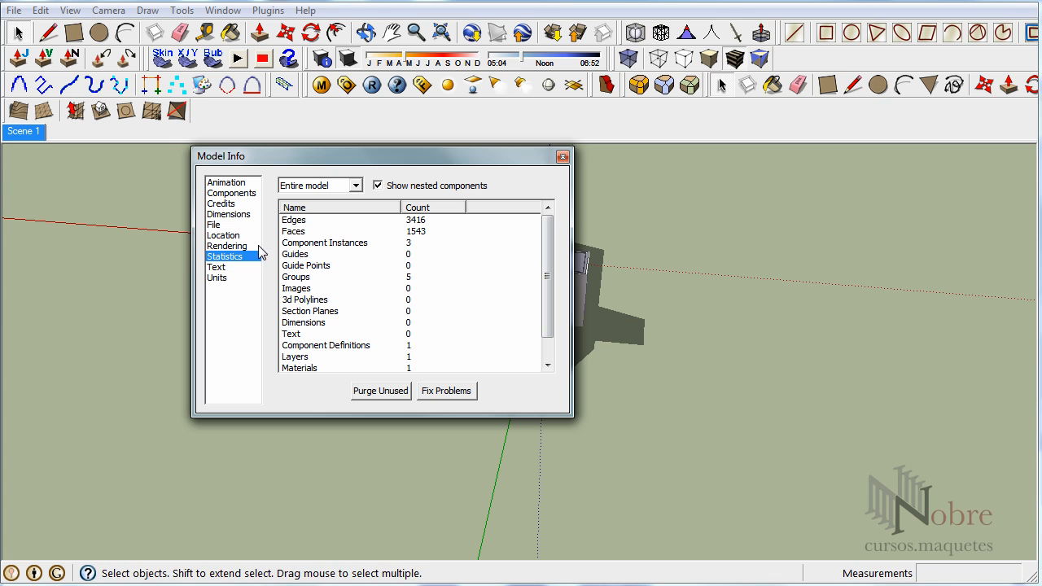
left_click(223, 236)
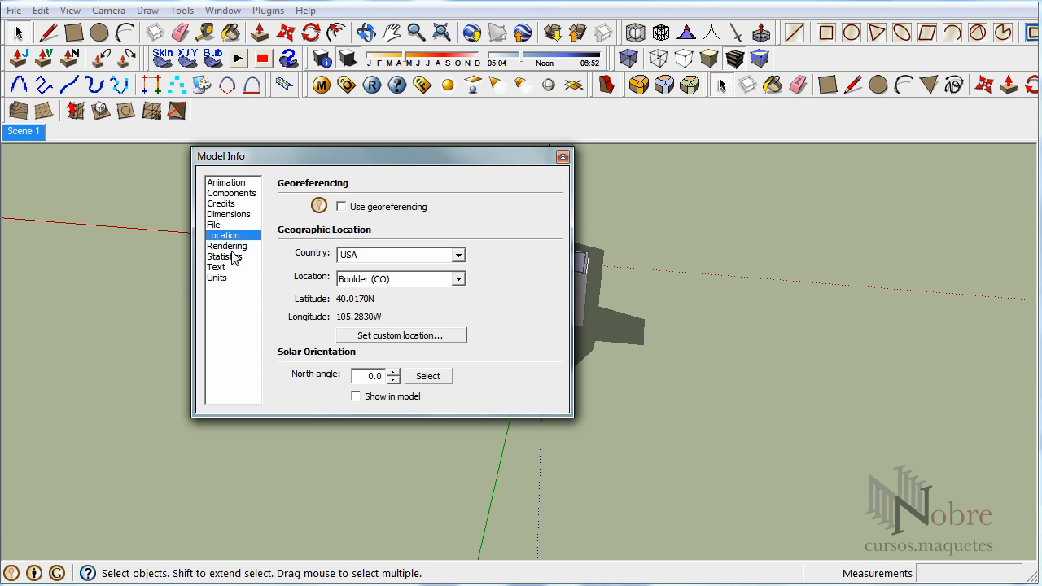
left_click(393, 372)
left_click(393, 372)
left_click_drag(482, 156, 893, 177)
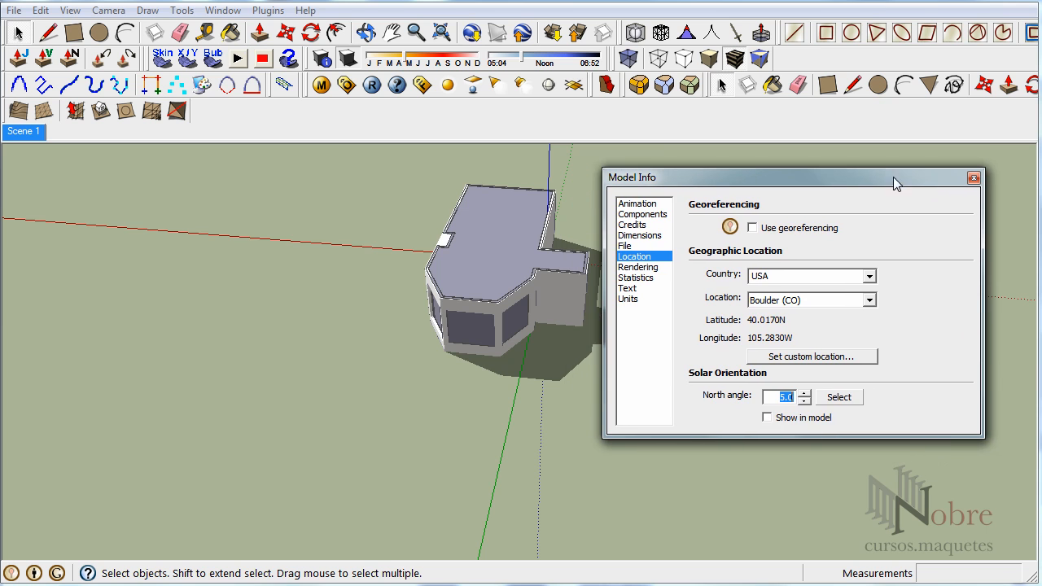
left_click(804, 402)
left_click(804, 401)
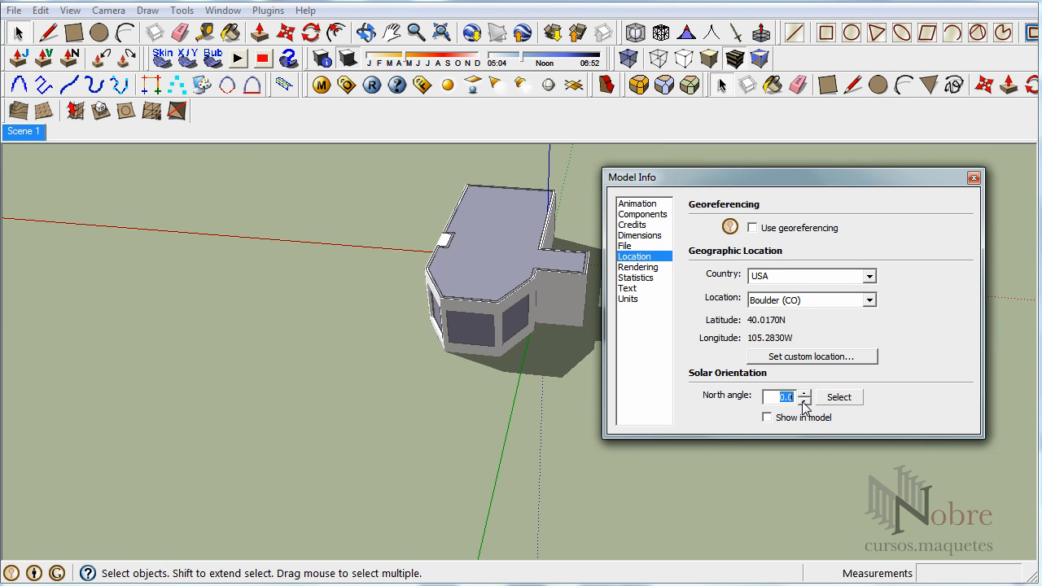
left_click(805, 393)
left_click(805, 393)
left_click(805, 393)
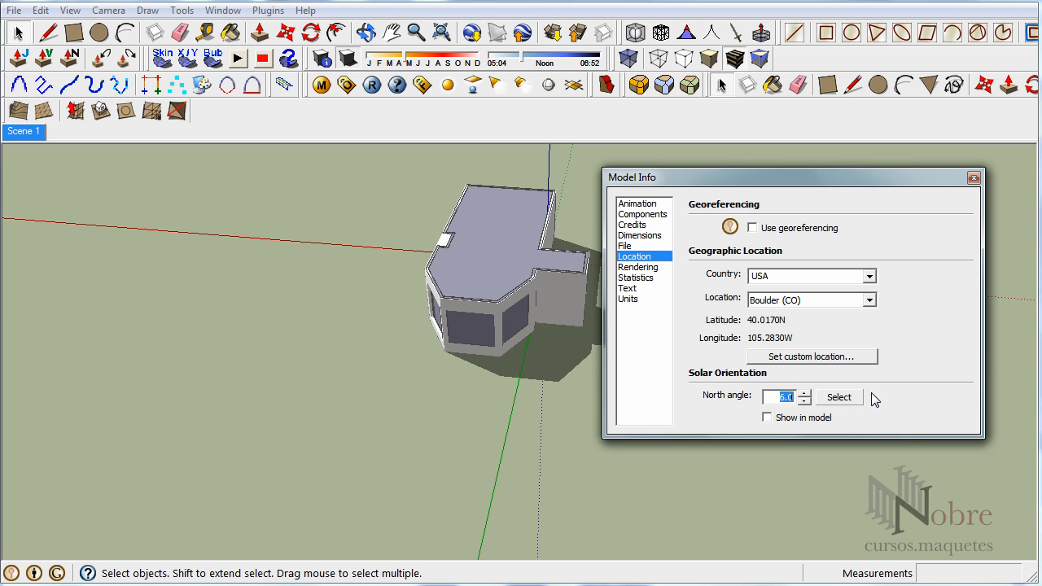
type("180")
key("Return")
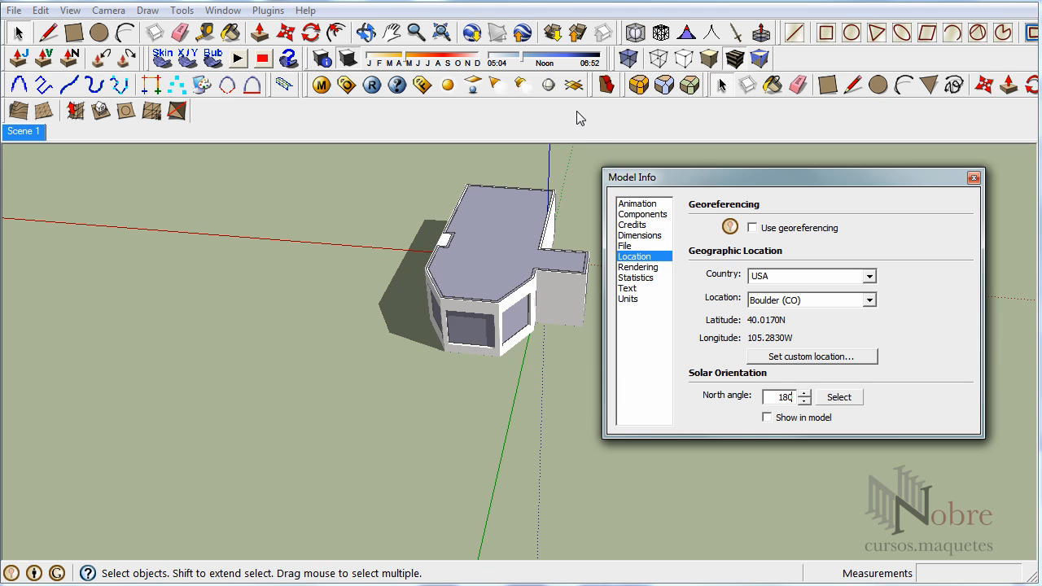
- Move the sun to near noon and try another date from outside, and return to the Scene 1 interior view
left_click_drag(529, 63, 543, 64)
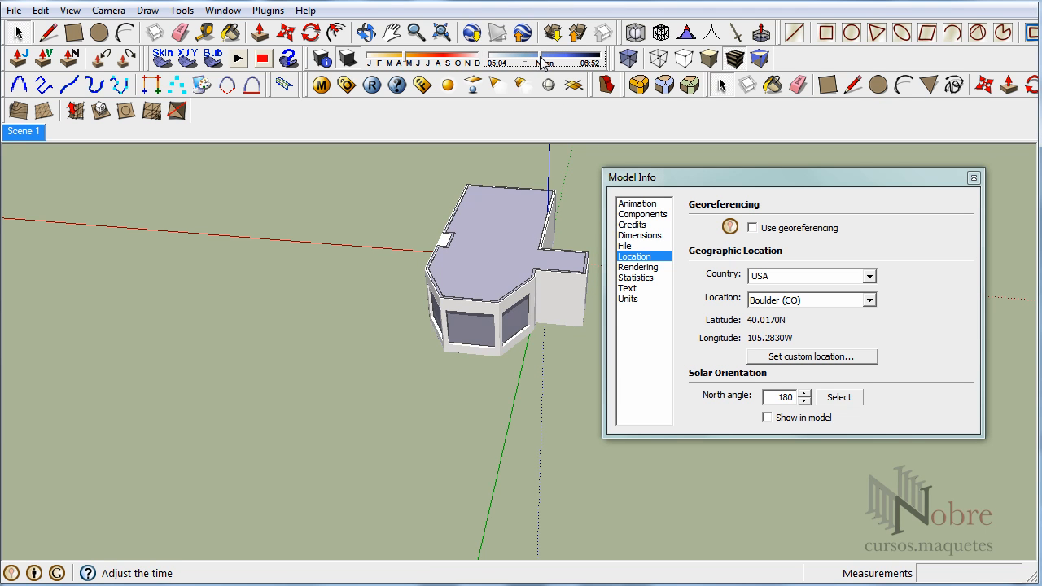
left_click_drag(408, 62, 440, 63)
left_click(23, 131)
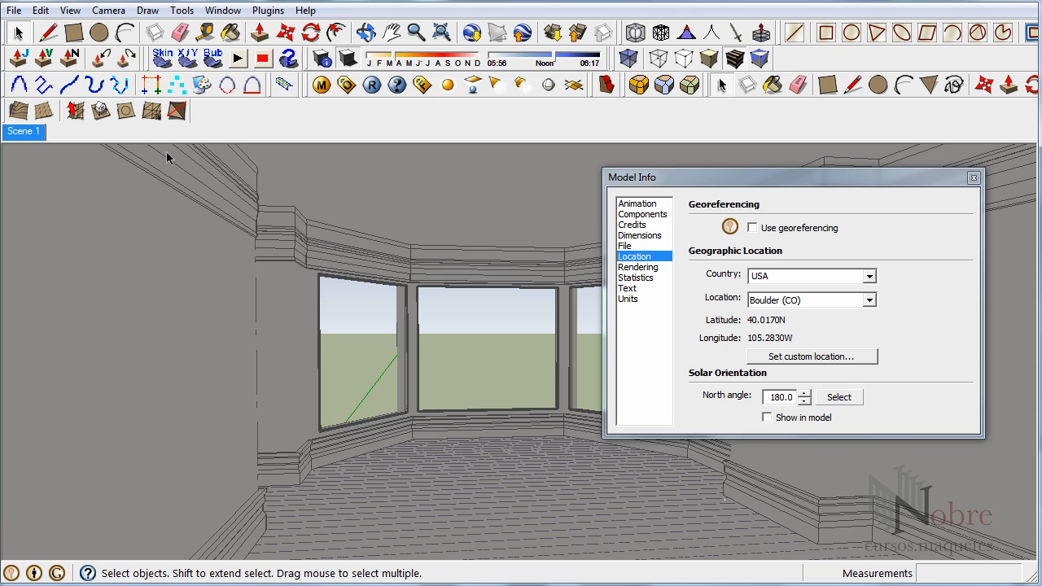
mouse_move(537, 64)
left_mouse_down()
mouse_move(509, 64)
mouse_move(571, 64)
mouse_move(539, 65)
left_mouse_up()
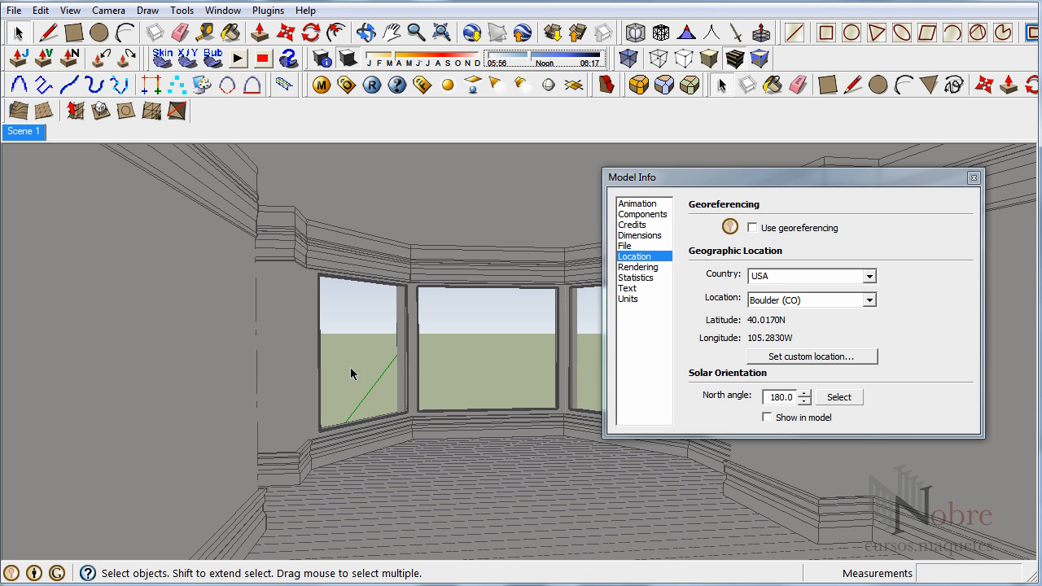
- Select the bay windows in the interior view and hide them to let sunlight onto the floor
left_click(353, 340)
left_click(478, 332)
left_click(358, 336, "ctrl")
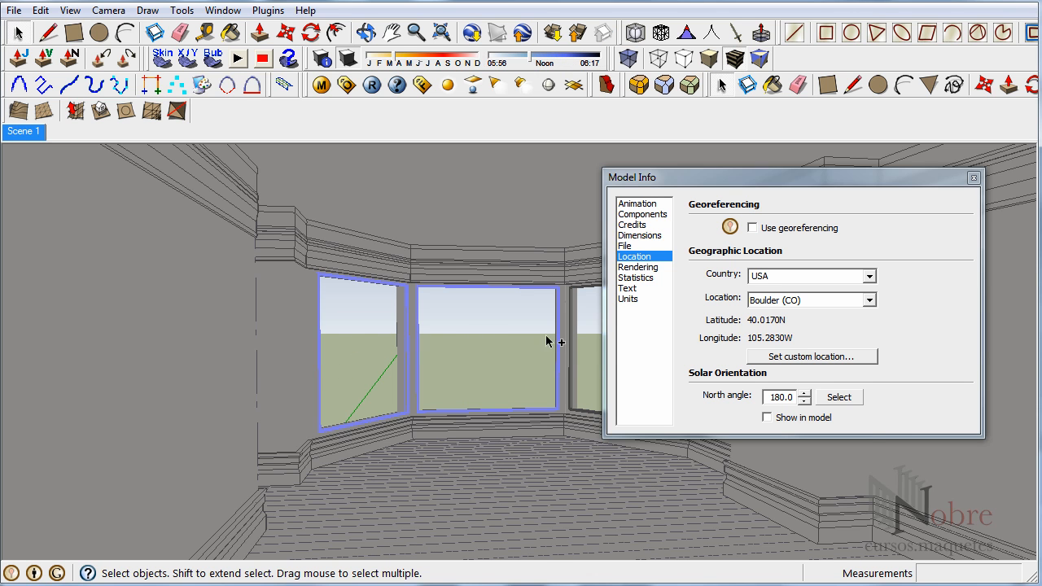
right_click(487, 332)
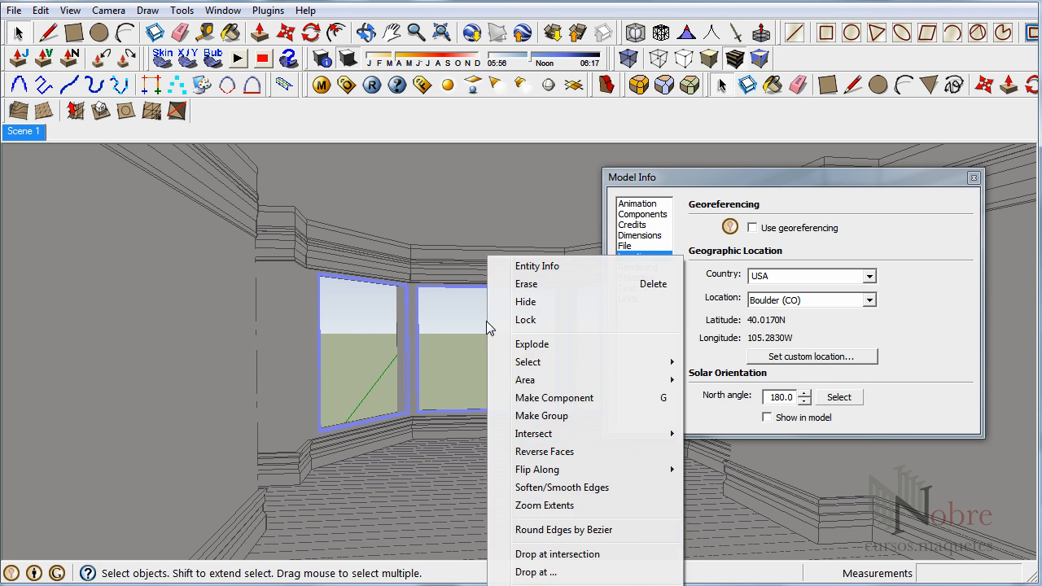
left_click(543, 303)
- Set the sun to early afternoon in about late February so that larger light patches fall across the floor
left_click(533, 63)
left_click_drag(533, 63, 547, 61)
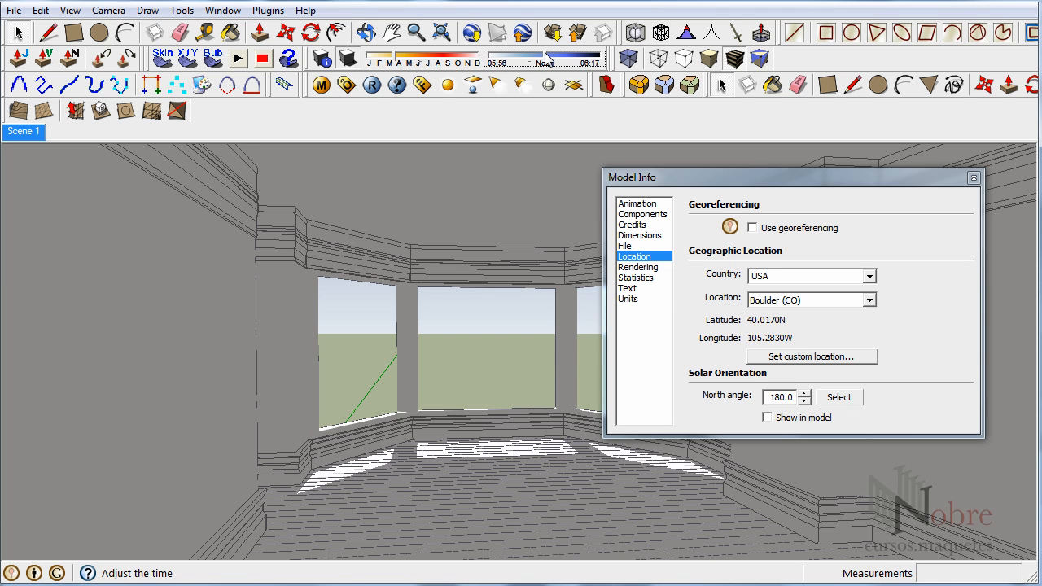
left_click(386, 63)
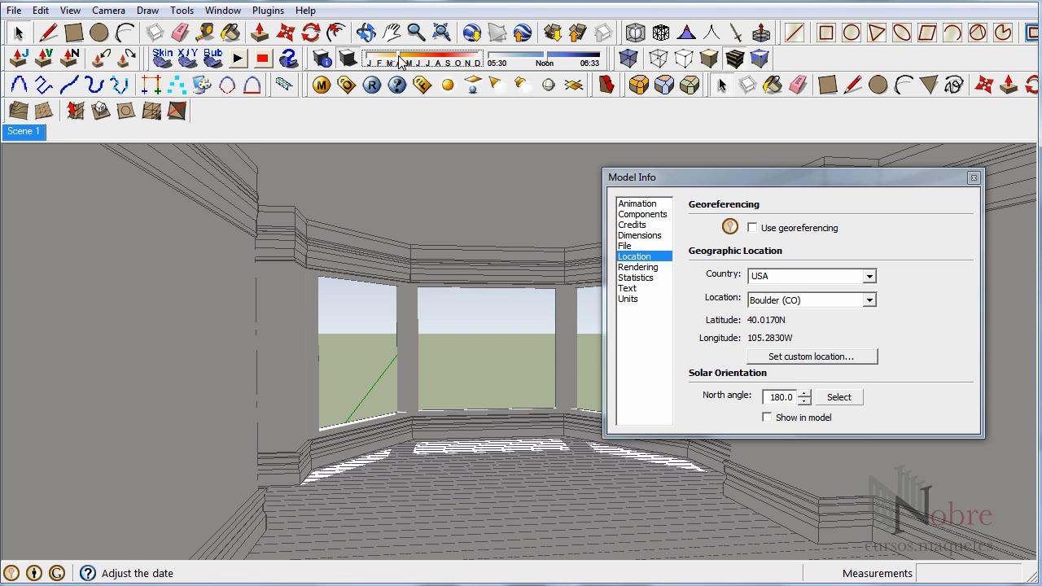
left_click_drag(386, 63, 453, 67)
left_click_drag(544, 62, 554, 59)
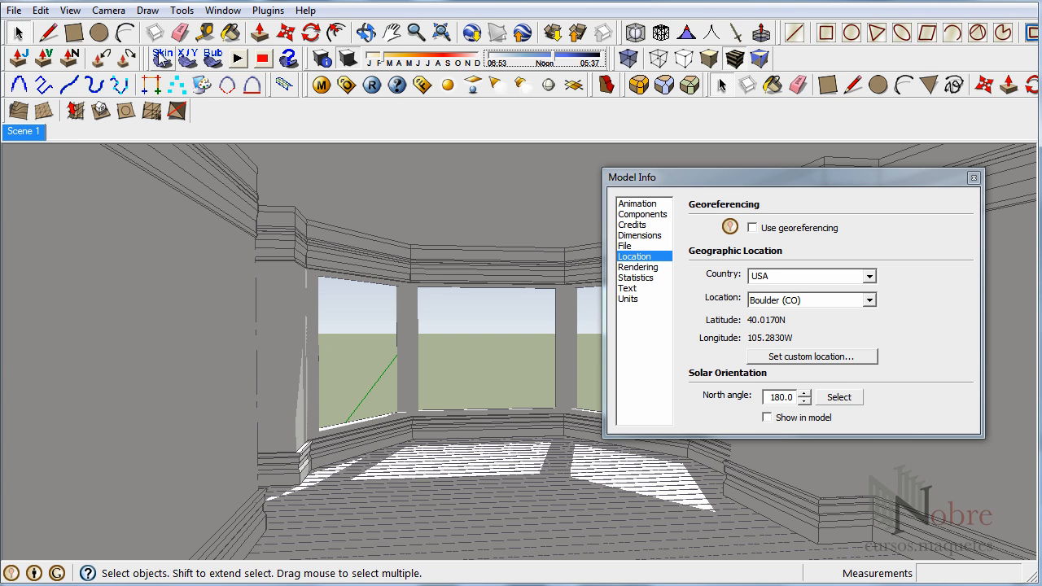
- Unhide the bay windows and turn off the shadow display
left_click(40, 10)
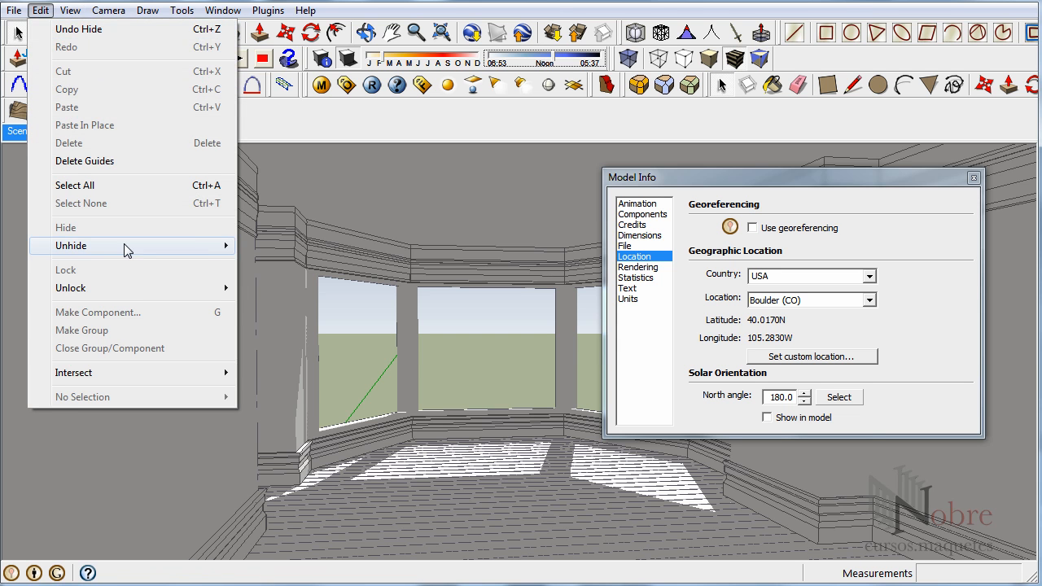
mouse_move(123, 246)
left_click(271, 282)
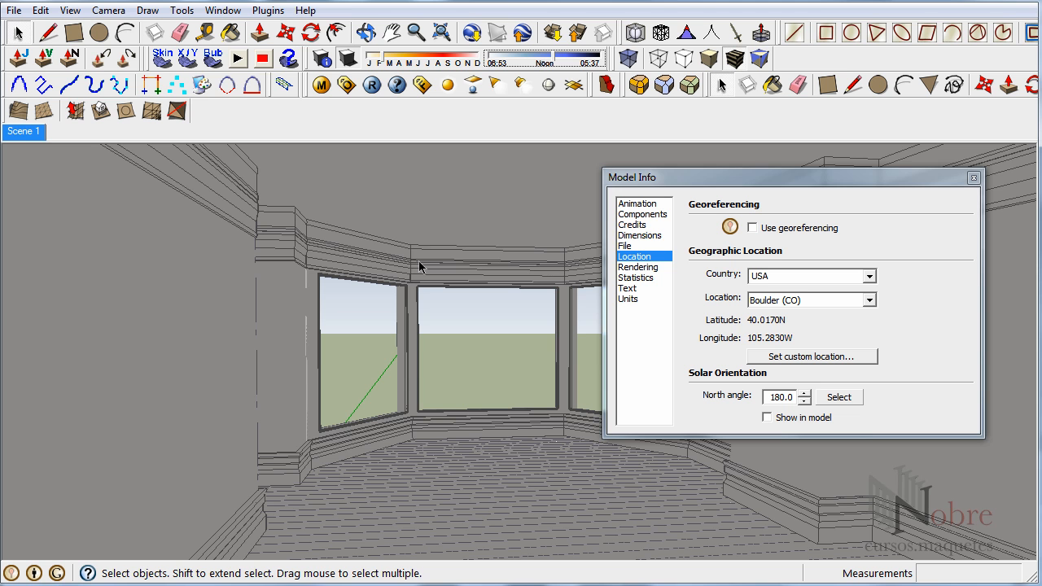
left_click(350, 59)
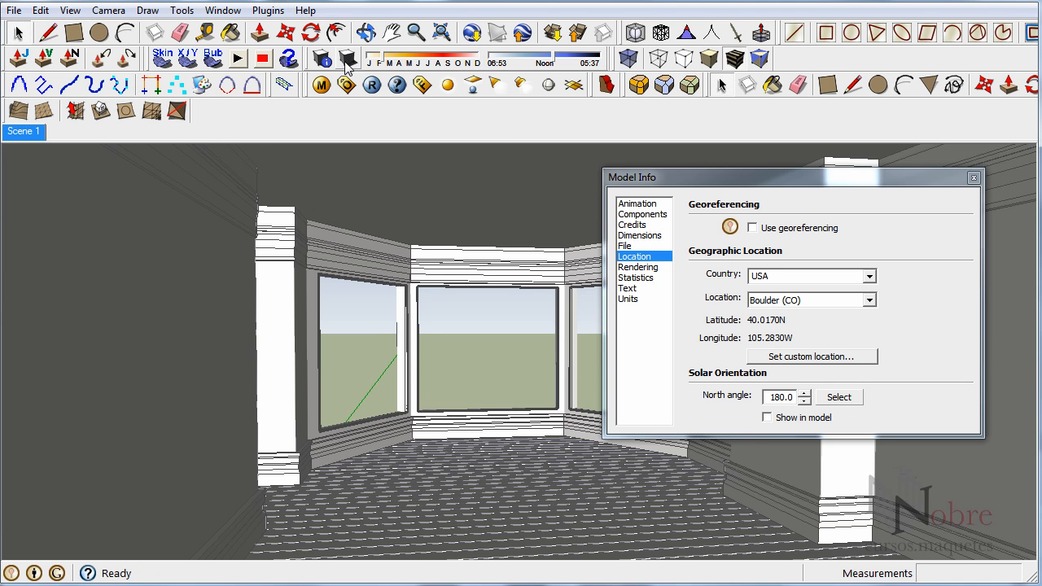
- Update Scene 1 with the new sun settings, close Model Info and check that the scene restores the interior view
right_click(24, 134)
left_click(75, 206)
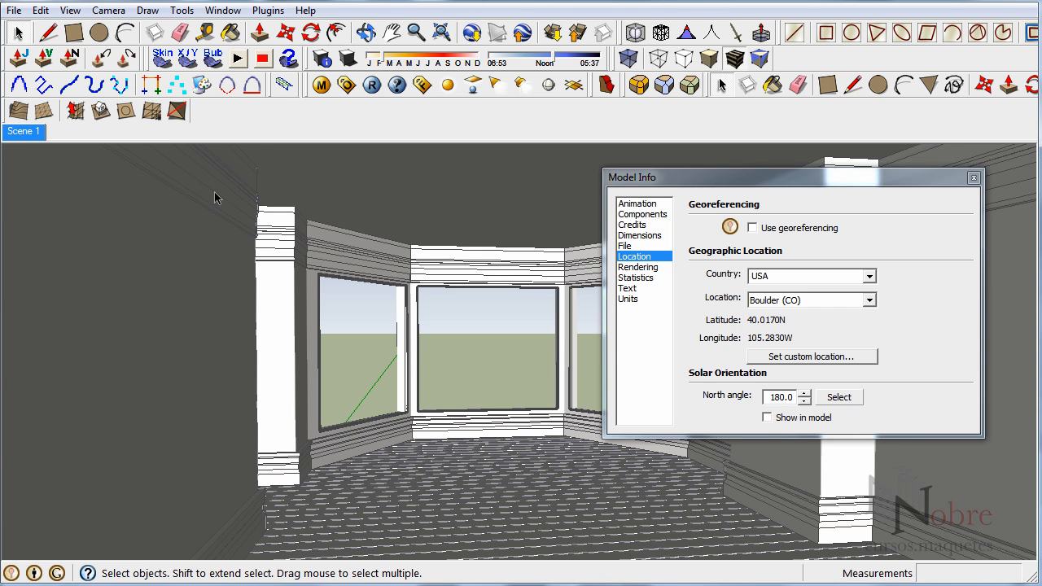
left_click(973, 178)
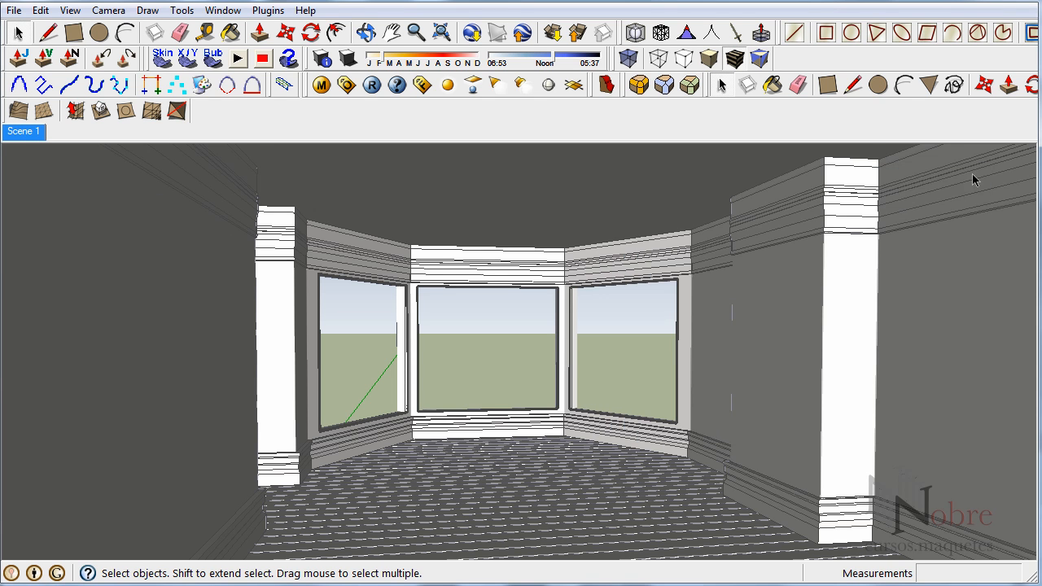
middle_click_drag(586, 354, 500, 350)
left_click(22, 130)
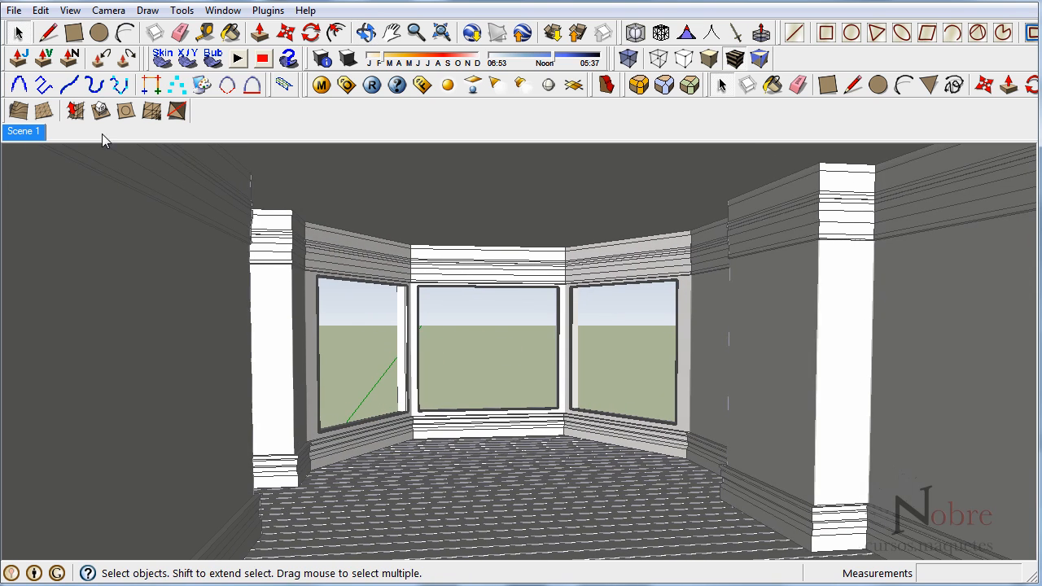
- Turn on V-Ray distributed rendering in the System options, resolve the slave2-pc server and enable it as a render host
left_click(353, 87)
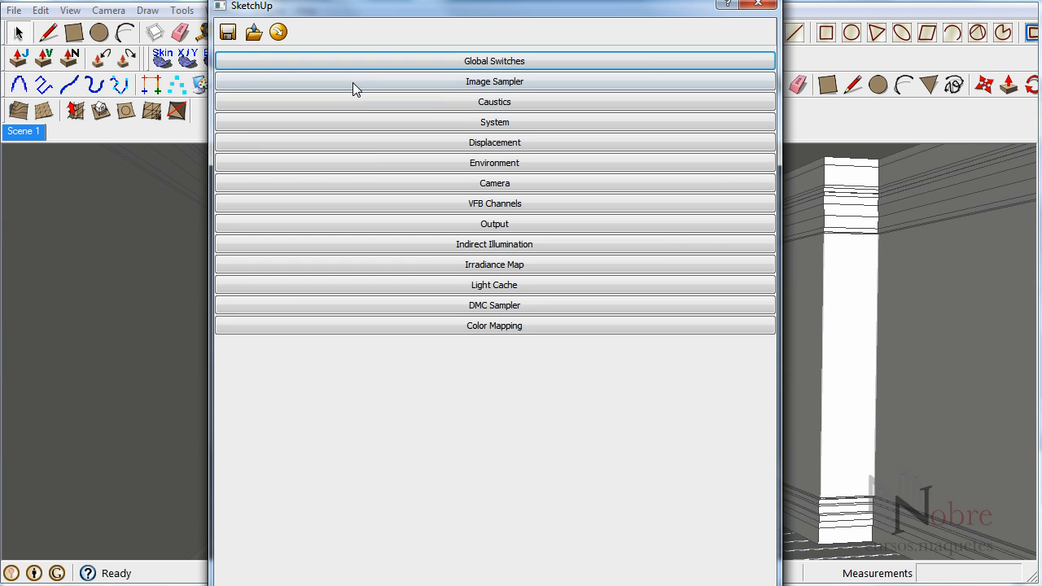
left_click(502, 124)
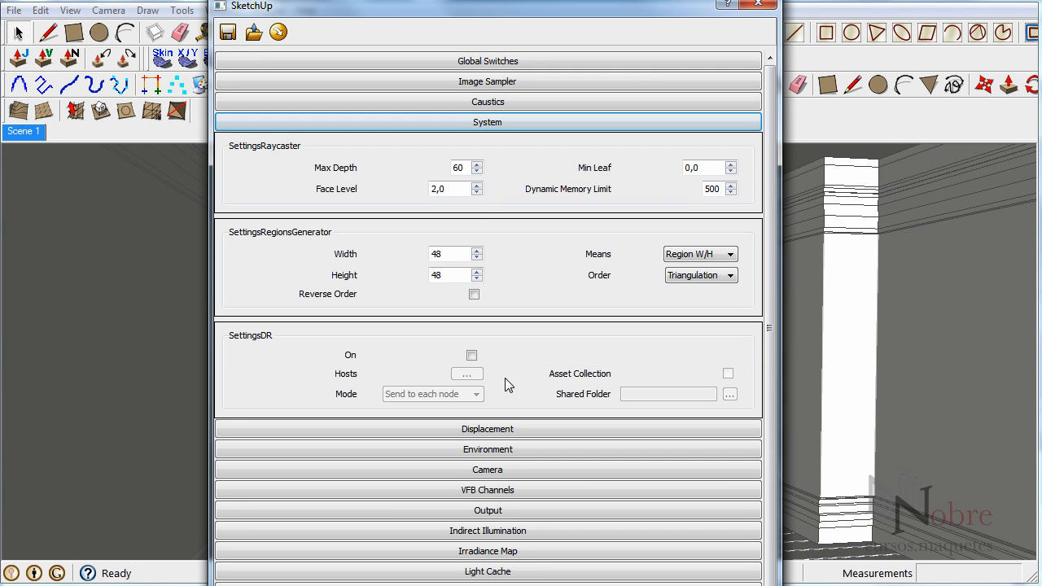
left_click(472, 356)
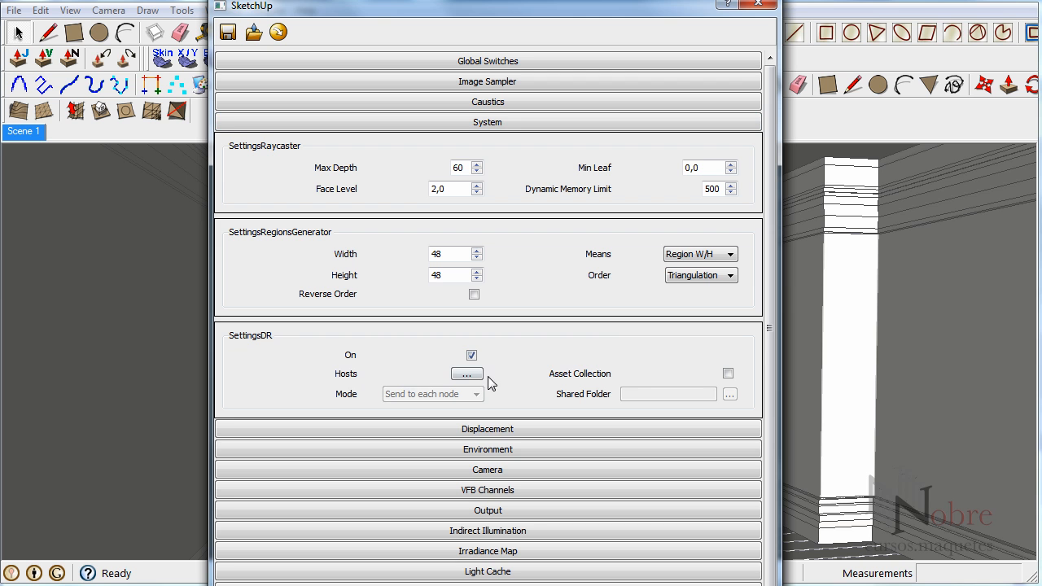
left_click(465, 374)
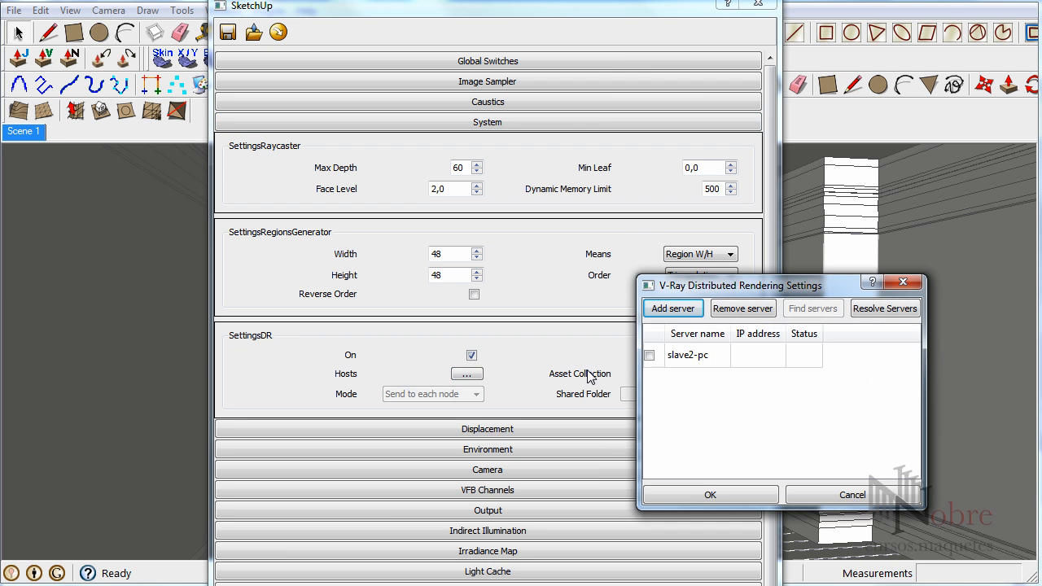
left_click_drag(730, 289, 359, 177)
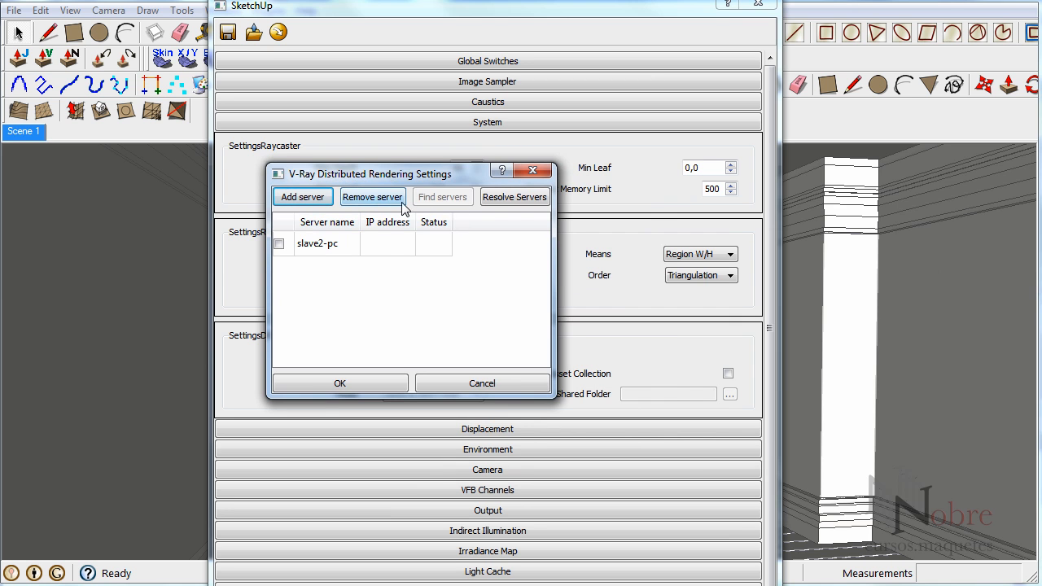
left_click(514, 204)
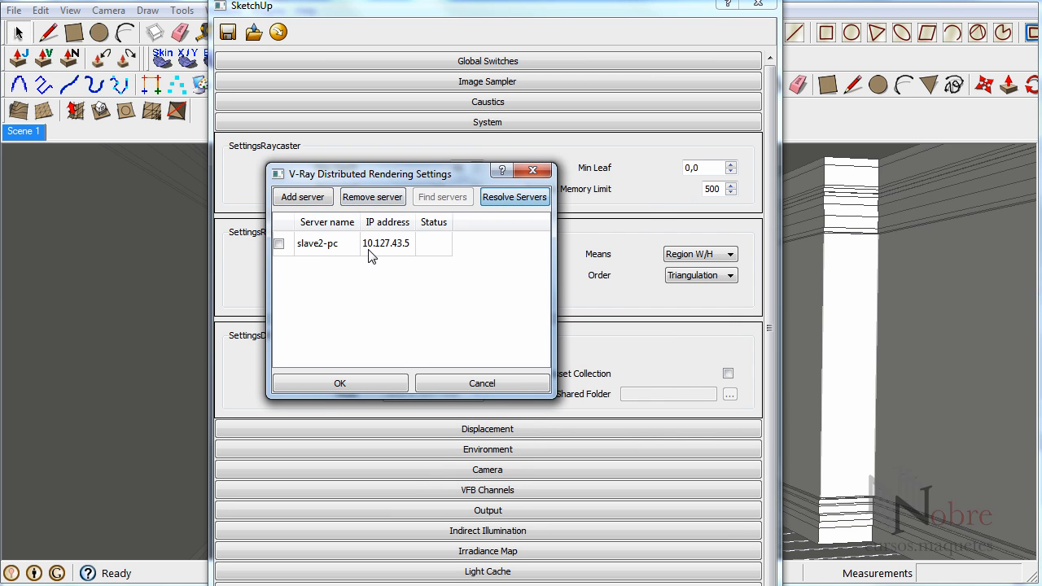
left_click(279, 244)
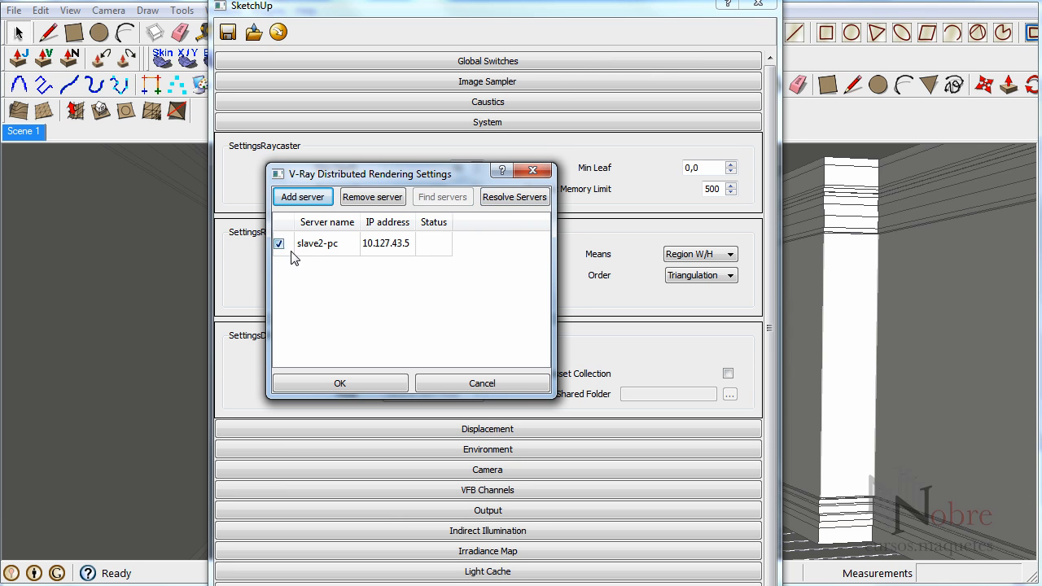
left_click(343, 381)
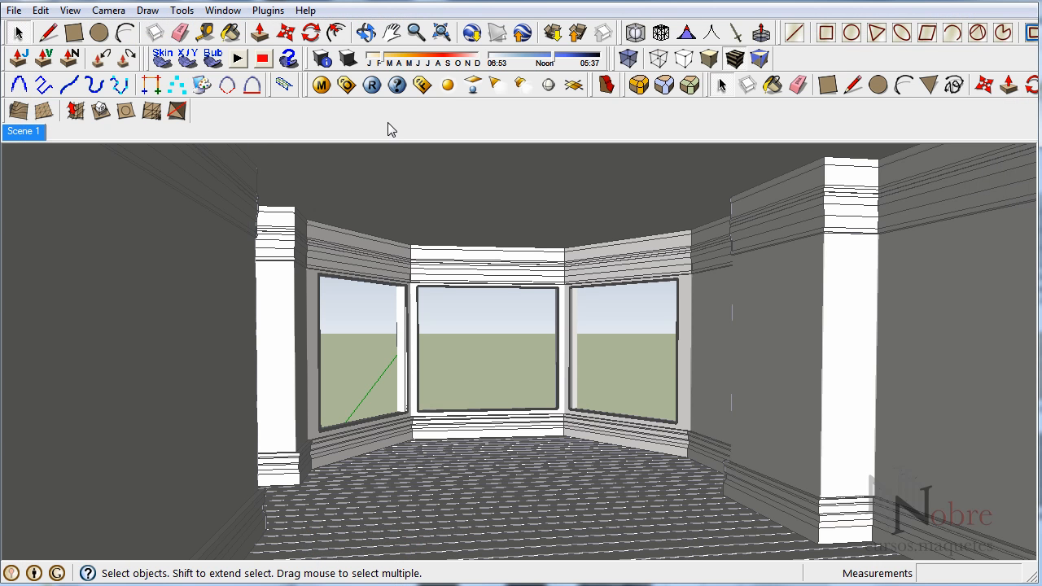
- Run a V-Ray test render of Scene 1 to examine how sunlight enters through the bay windows
left_click(373, 86)
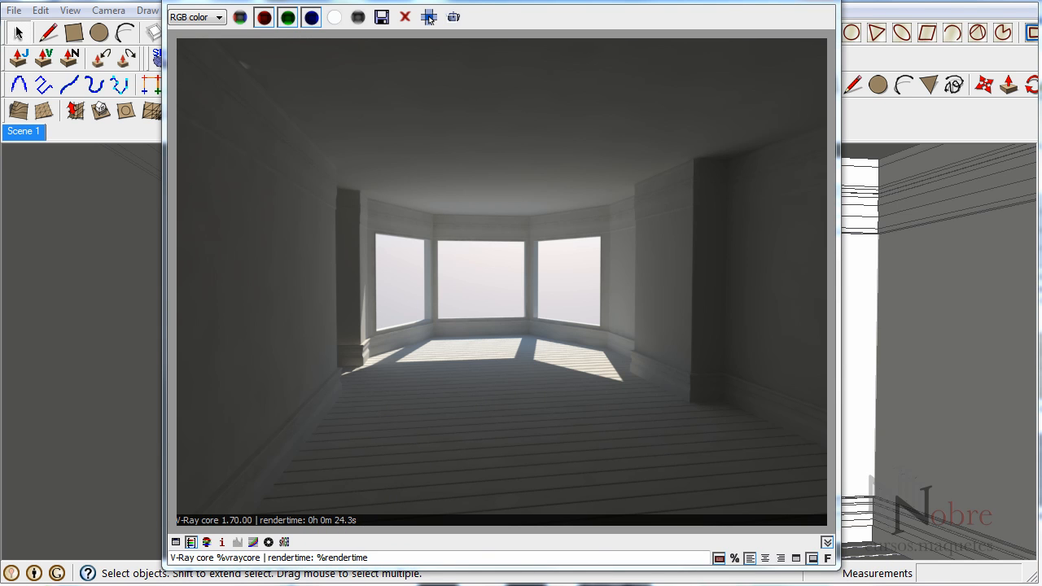
left_click(881, 179)
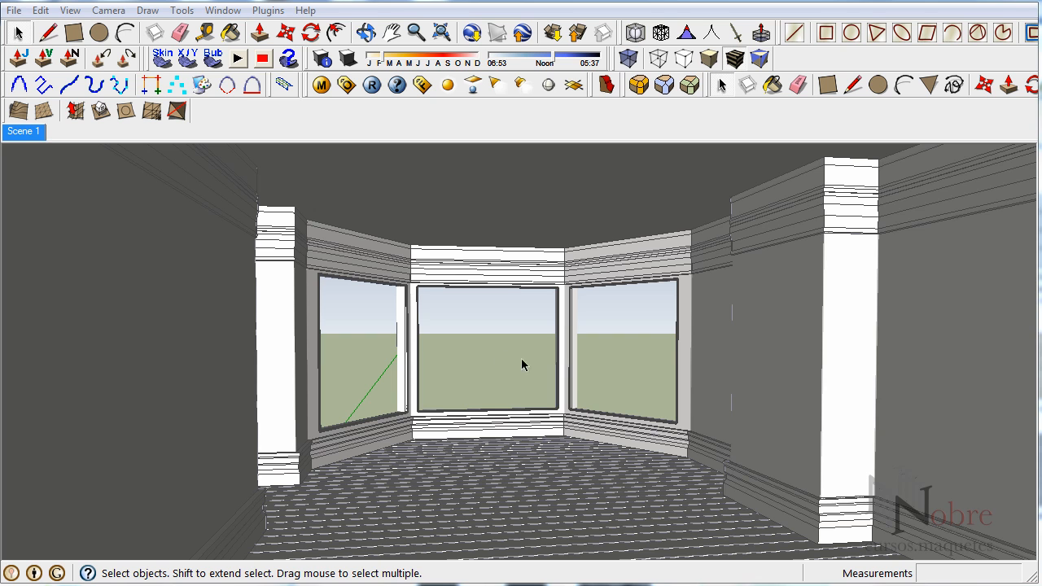
- Open the bay's right-hand window for editing and sample its glass material with the Paint Bucket
middle_click_drag(660, 358, 757, 309)
scroll(480, 354, "up", 3)
scroll(479, 354, "up", 3)
key("space")
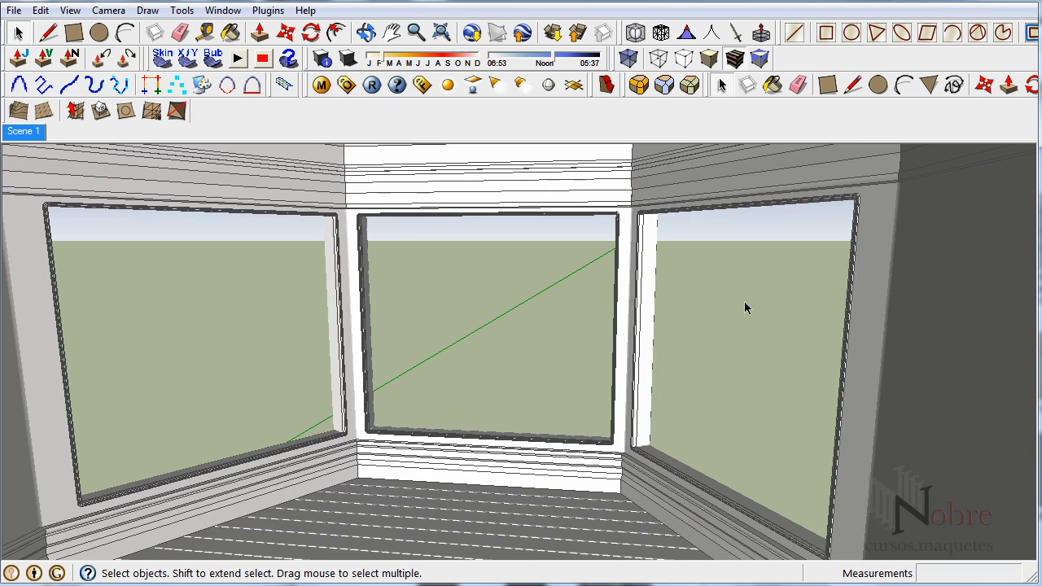
left_click(731, 293)
left_click(732, 298)
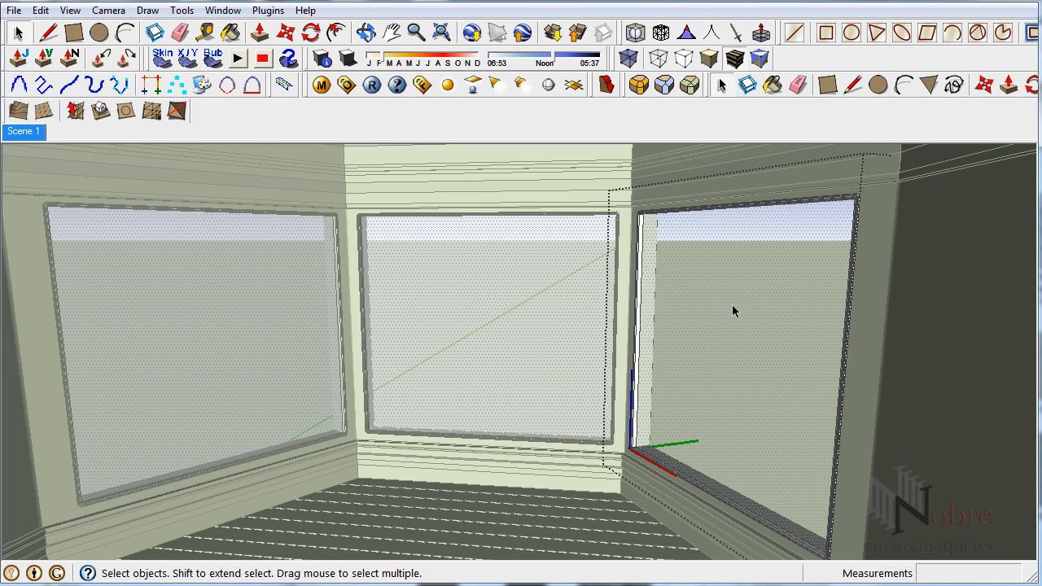
middle_click_drag(783, 411, 764, 317)
key("b")
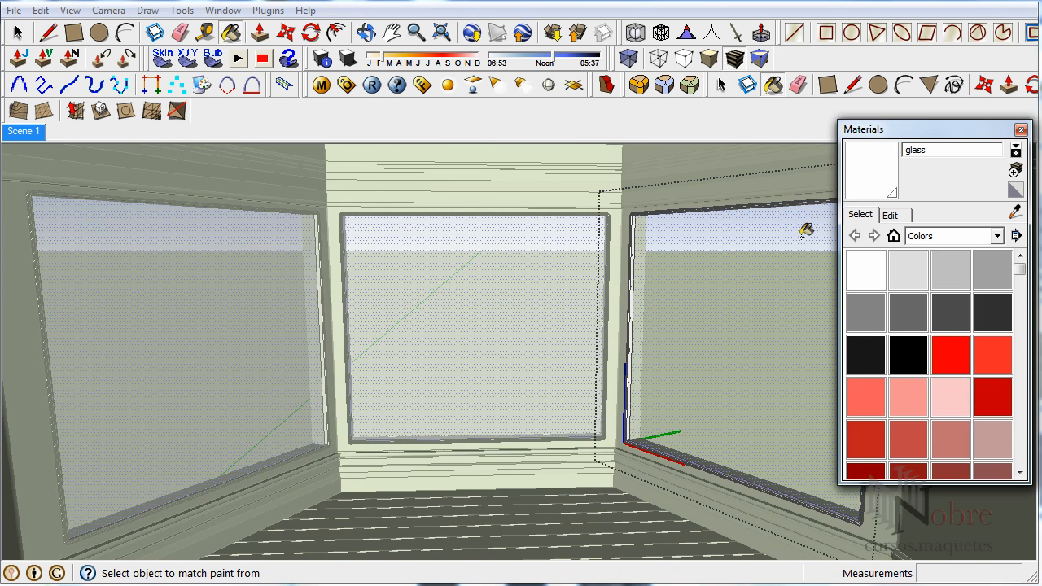
left_click(752, 270)
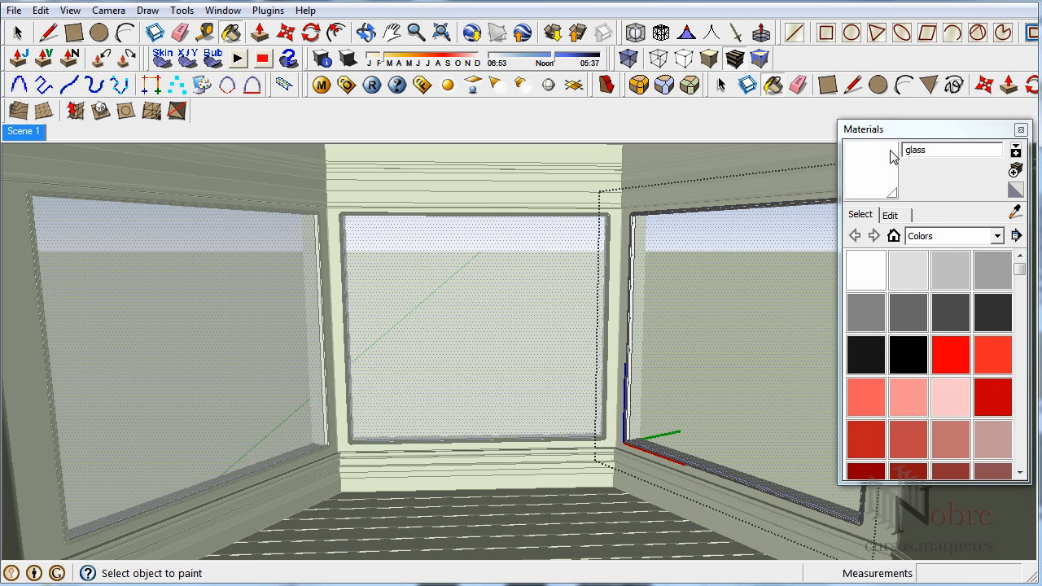
- Pick glass among the materials used in the model and sample the bay window pane's material from outside
left_click(893, 235)
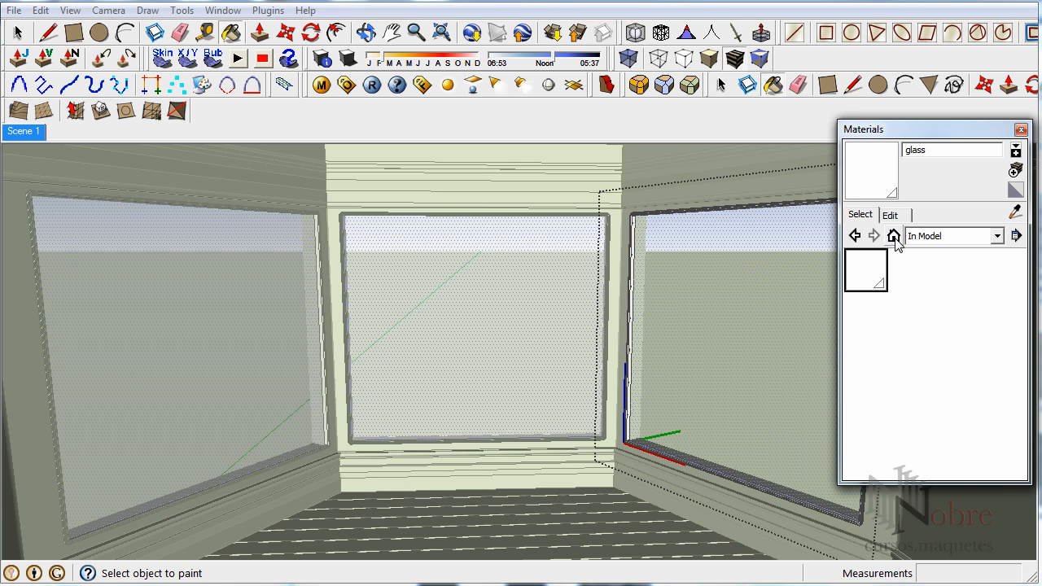
left_click(875, 285)
middle_click_drag(658, 311, 22, 325)
left_click(324, 306)
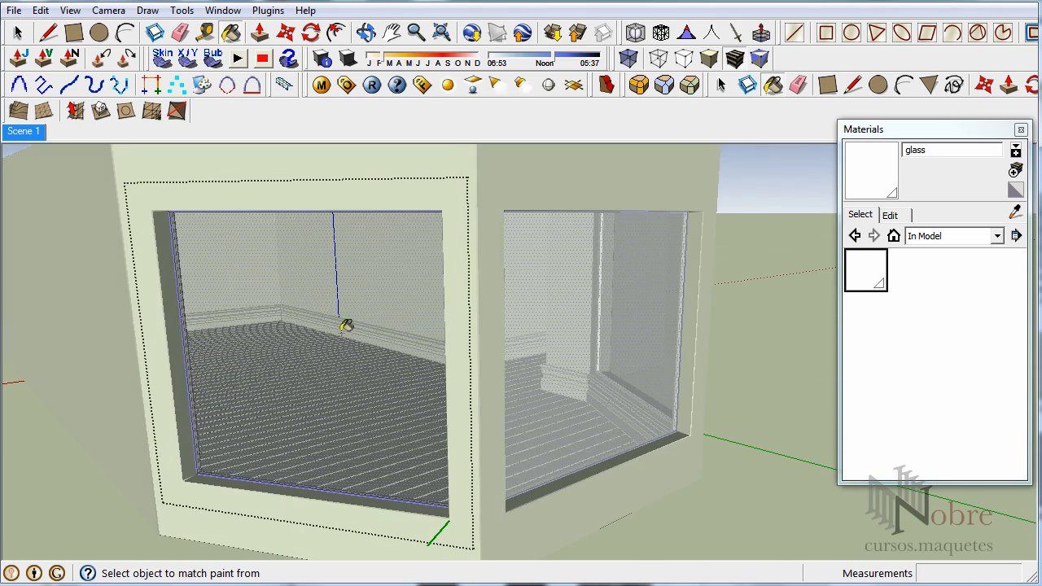
- Examine the bay window's glass pane and frame up close from outside the room
mouse_move(316, 320)
middle_mouse_down()
mouse_move(600, 307)
mouse_move(405, 343)
middle_mouse_up()
middle_click_drag(530, 453, 621, 410)
scroll(590, 379, "up", 5)
middle_click_drag(558, 451, 337, 463)
middle_click_drag(398, 457, 307, 431)
middle_click_drag(333, 386, 213, 496)
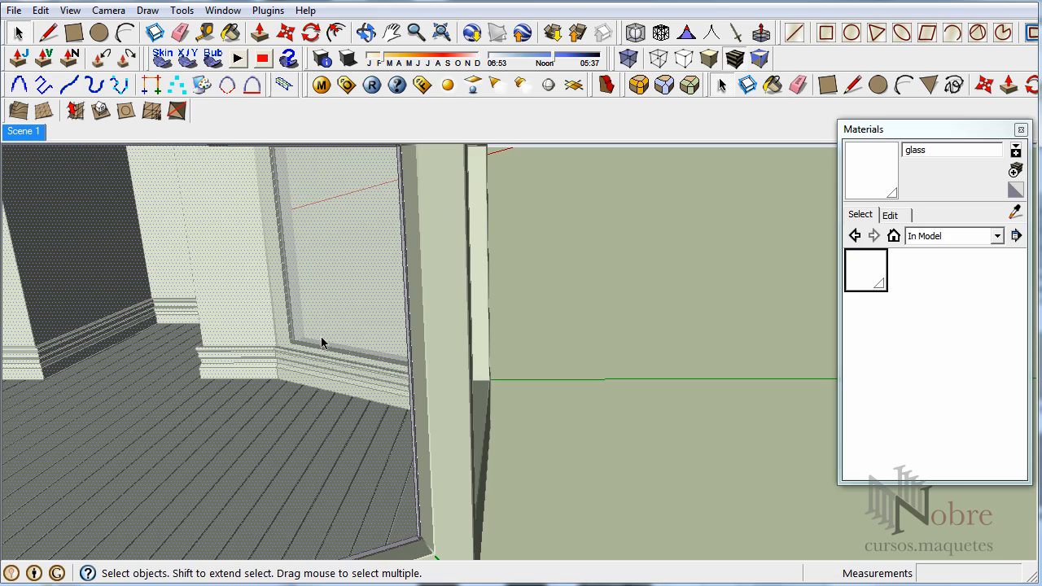
- Finish editing the window and restore the Scene 1 interior view to check the glass in the bay windows
middle_click_drag(319, 337, 567, 421)
left_click(569, 414)
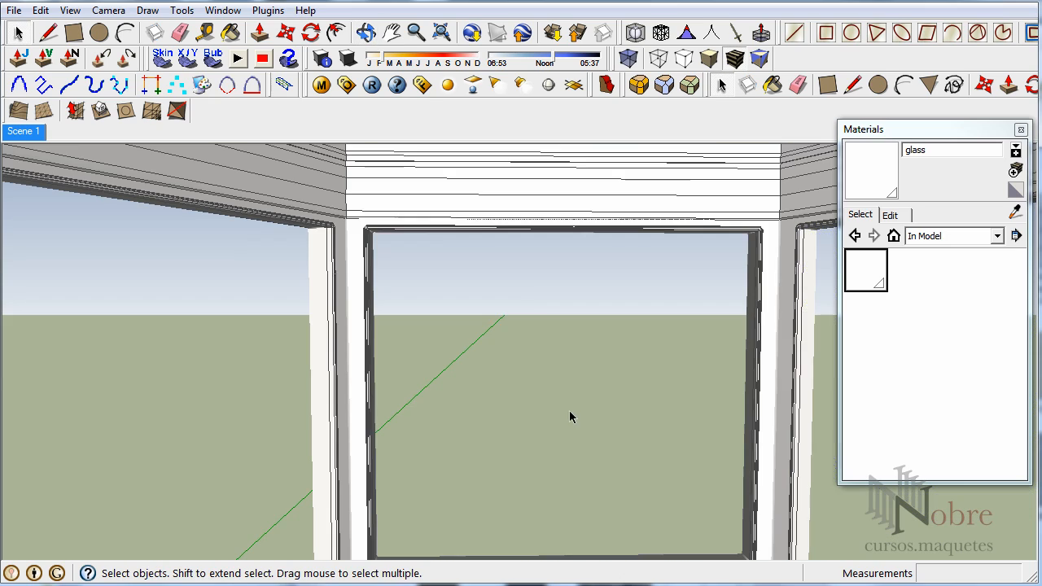
left_click(17, 133)
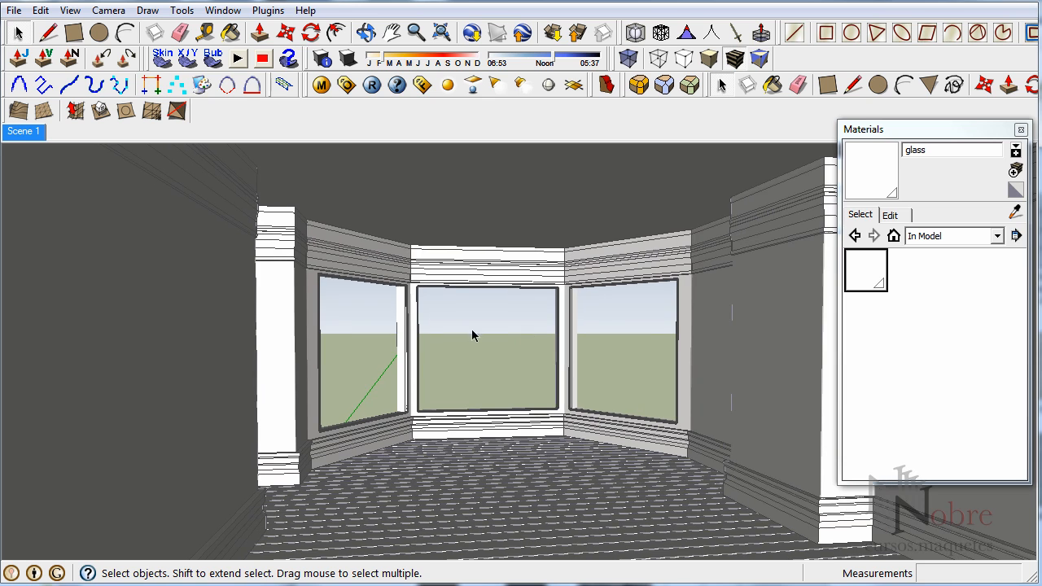
mouse_move(574, 371)
middle_mouse_down()
mouse_move(579, 331)
mouse_move(568, 395)
mouse_move(572, 375)
middle_mouse_up()
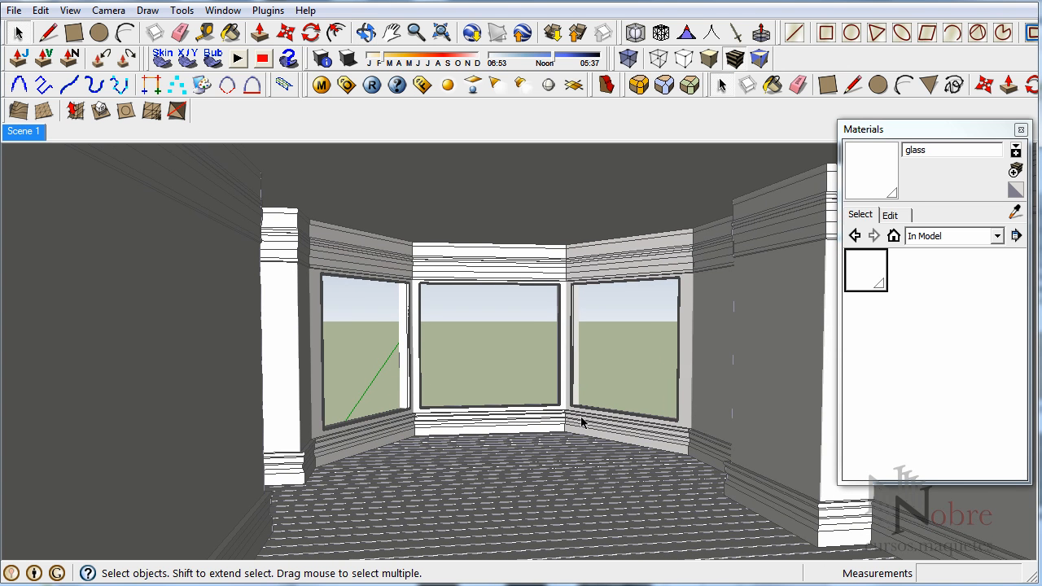
middle_click_drag(481, 349, 475, 323)
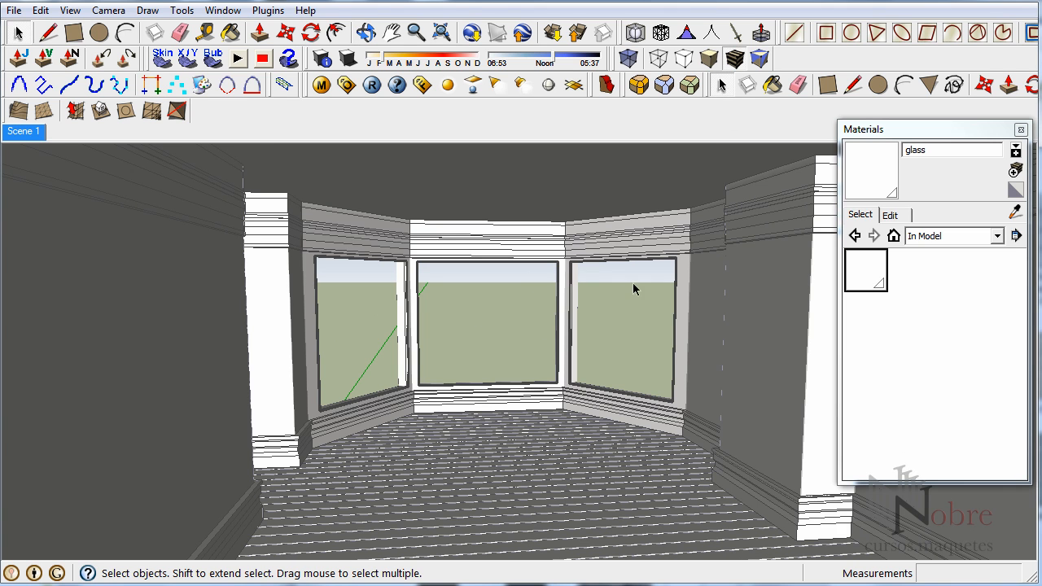
- Display the model in Monochrome style and inspect the face orientation of the walls, windows and floor
left_click(762, 59)
middle_click_drag(581, 306, 503, 548)
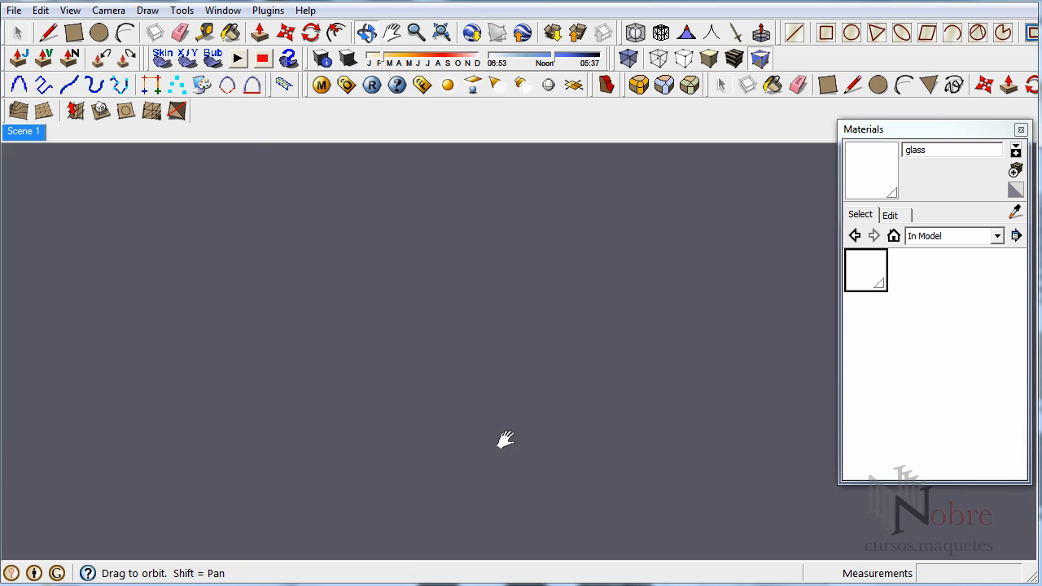
mouse_move(521, 300)
middle_mouse_down()
mouse_move(535, 217)
mouse_move(567, 163)
mouse_move(542, 277)
mouse_move(546, 172)
mouse_move(10, 374)
mouse_move(77, 442)
mouse_move(139, 459)
mouse_move(456, 331)
mouse_move(502, 295)
mouse_move(415, 368)
mouse_move(465, 340)
mouse_move(454, 340)
mouse_move(546, 309)
mouse_move(556, 286)
mouse_move(556, 301)
mouse_move(492, 354)
mouse_move(459, 360)
mouse_move(504, 321)
middle_mouse_up()
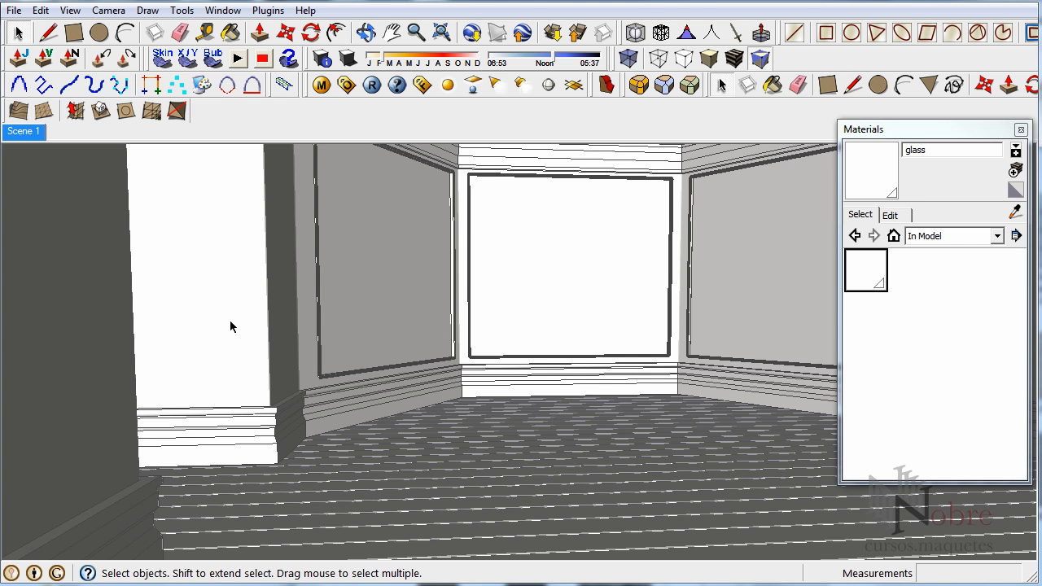
middle_click_drag(238, 301, 205, 346)
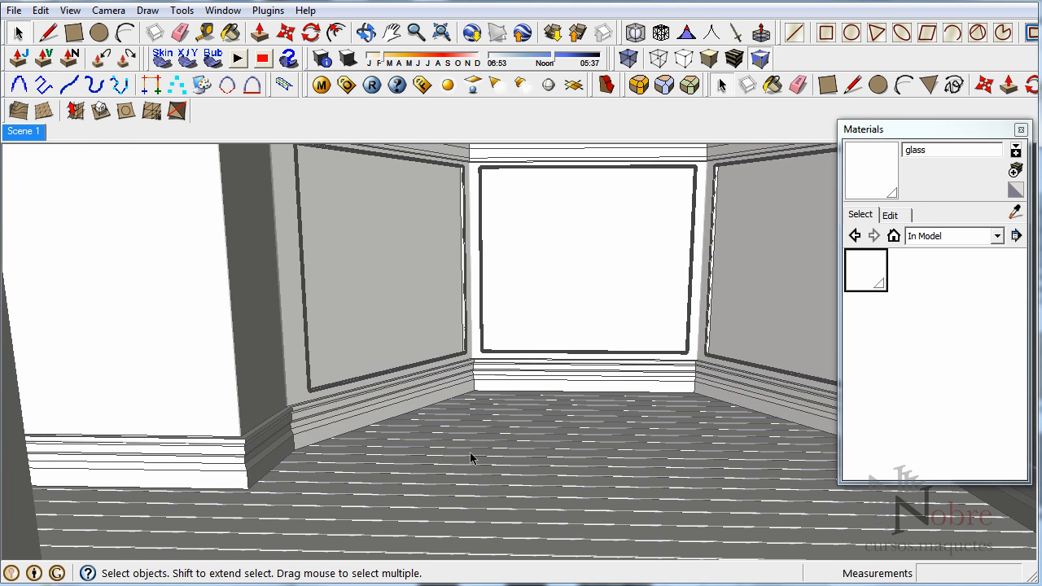
middle_click_drag(523, 480, 386, 349)
middle_click_drag(231, 330, 306, 339)
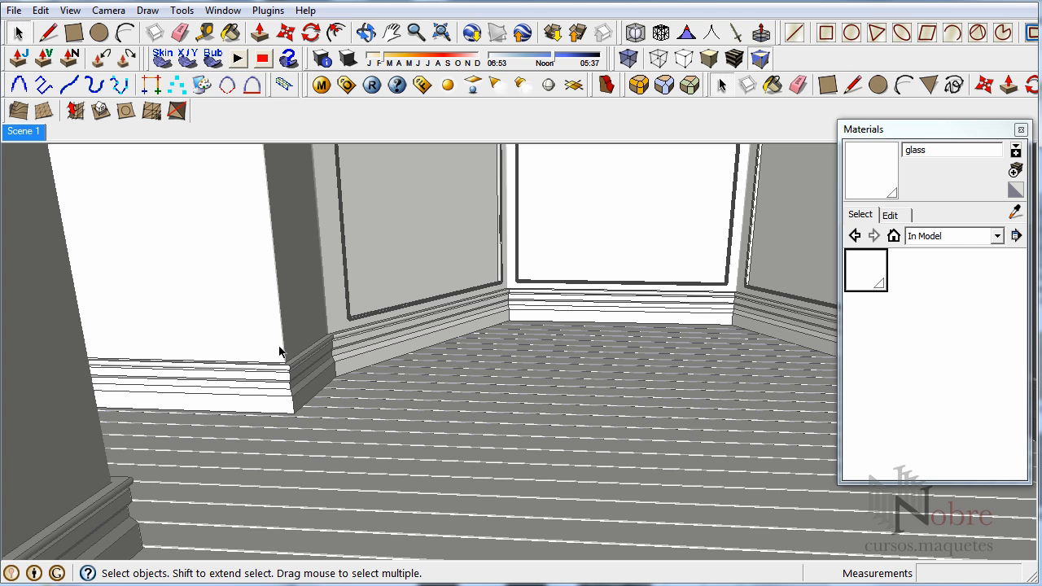
middle_click_drag(289, 317, 314, 364)
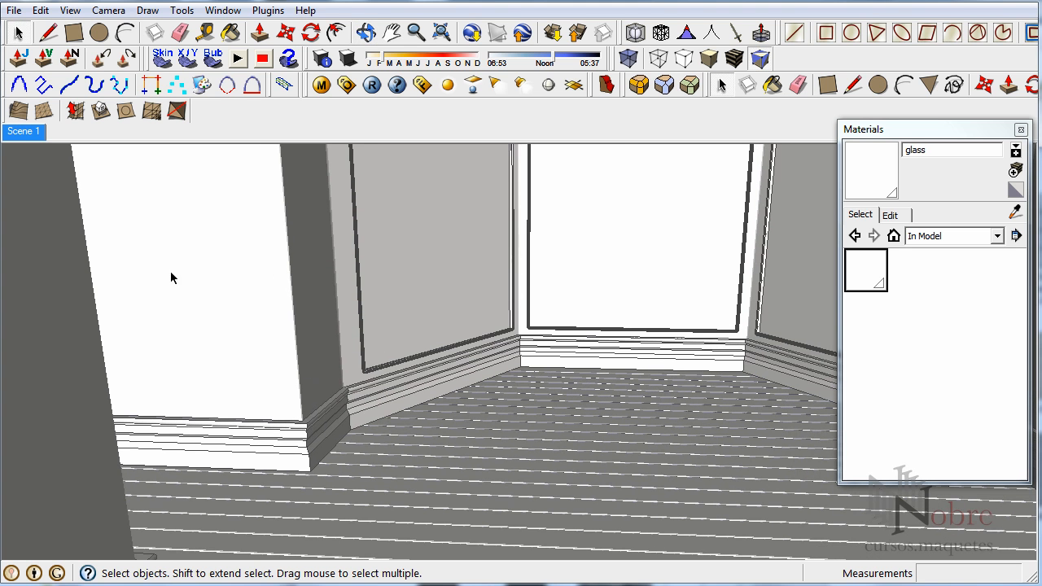
- Restore the Scene 1 view, close the Materials window and switch the display to Shaded With Textures
left_click(24, 134)
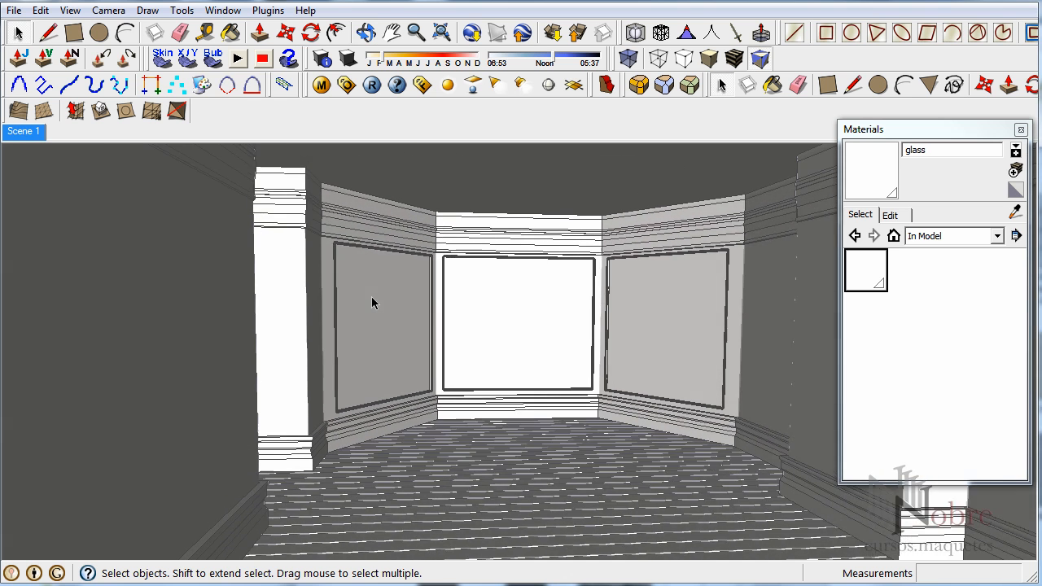
left_click(1021, 131)
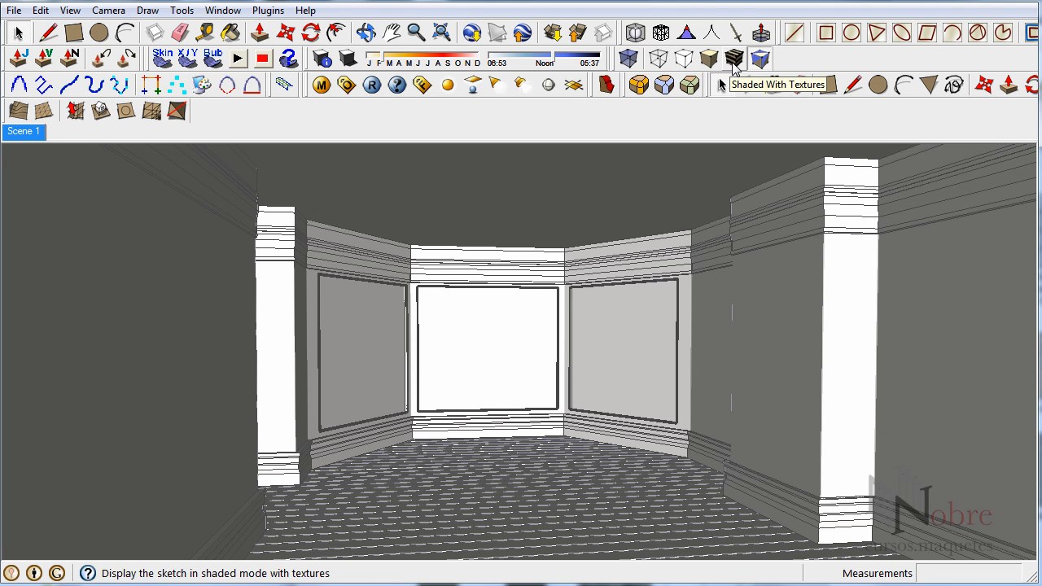
left_click(734, 59)
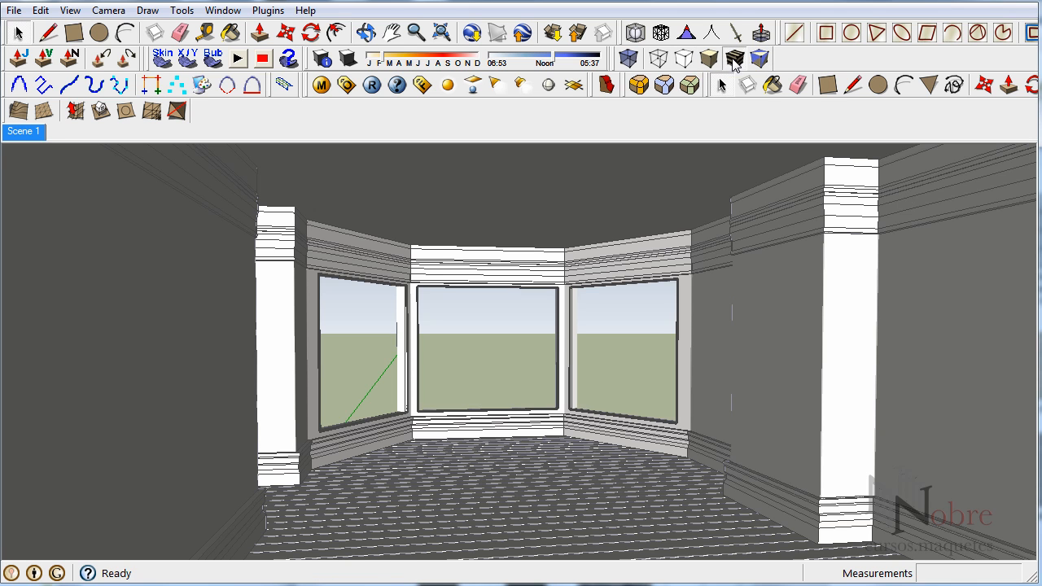
- Open the floor for editing and select the face of a single plank near the foreground
middle_click_drag(536, 403, 524, 488)
triple_click(529, 467)
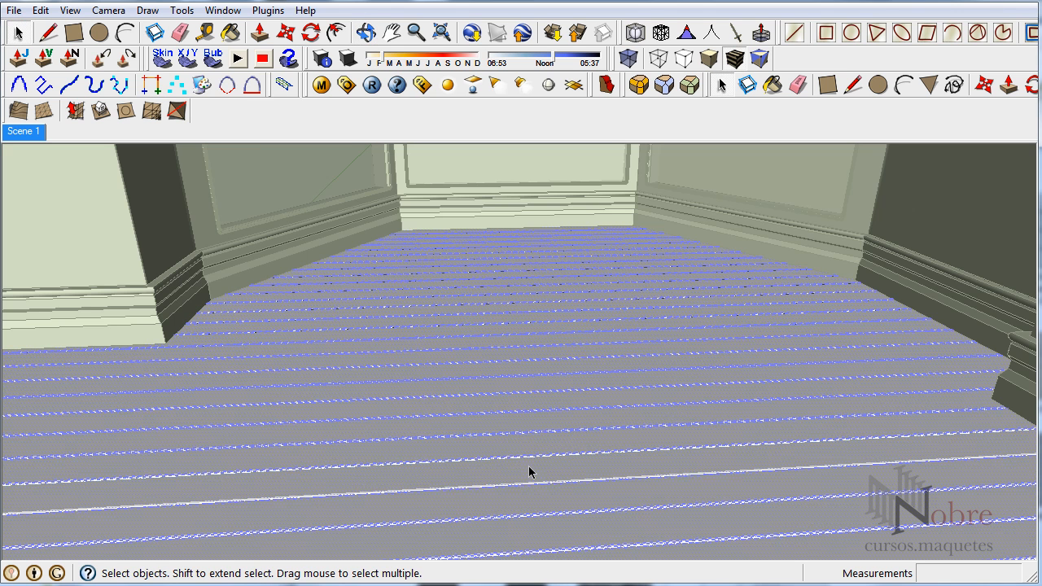
left_click(546, 464)
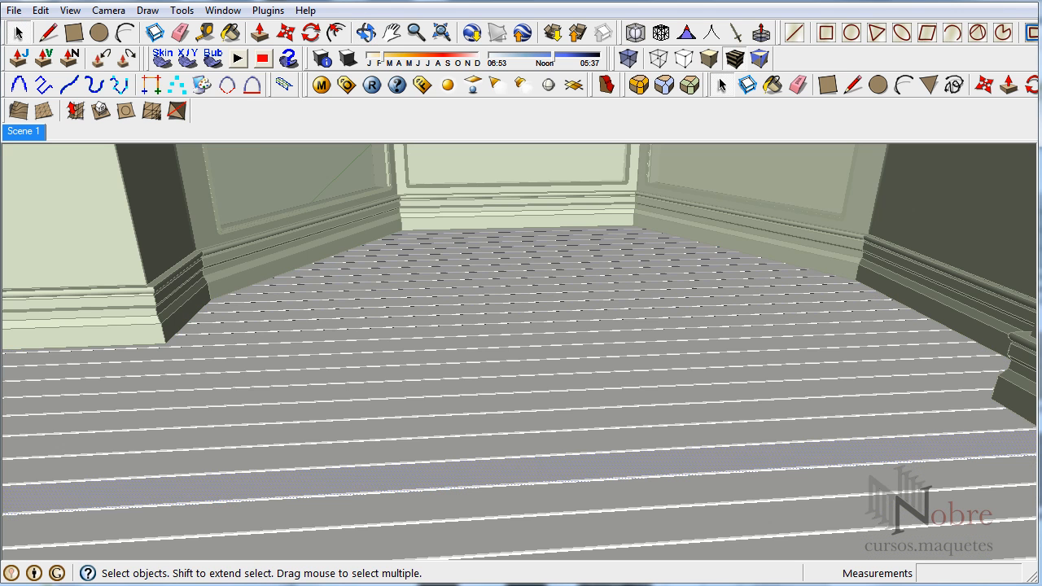
- Switch to the web browser and search Google Images for "wood", limited to large images
left_click(567, 583)
left_click(122, 81)
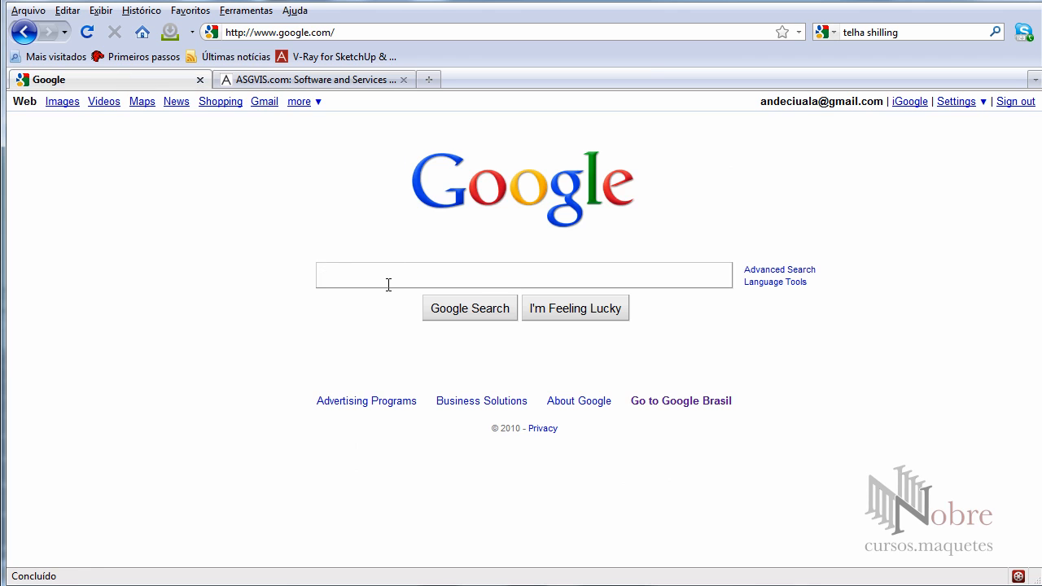
type("wood")
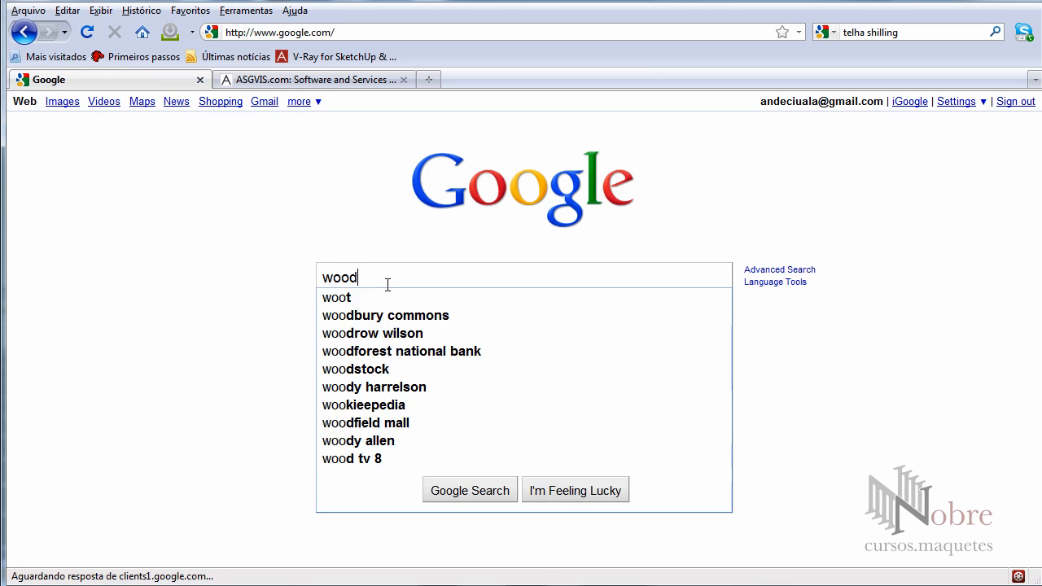
key("Return")
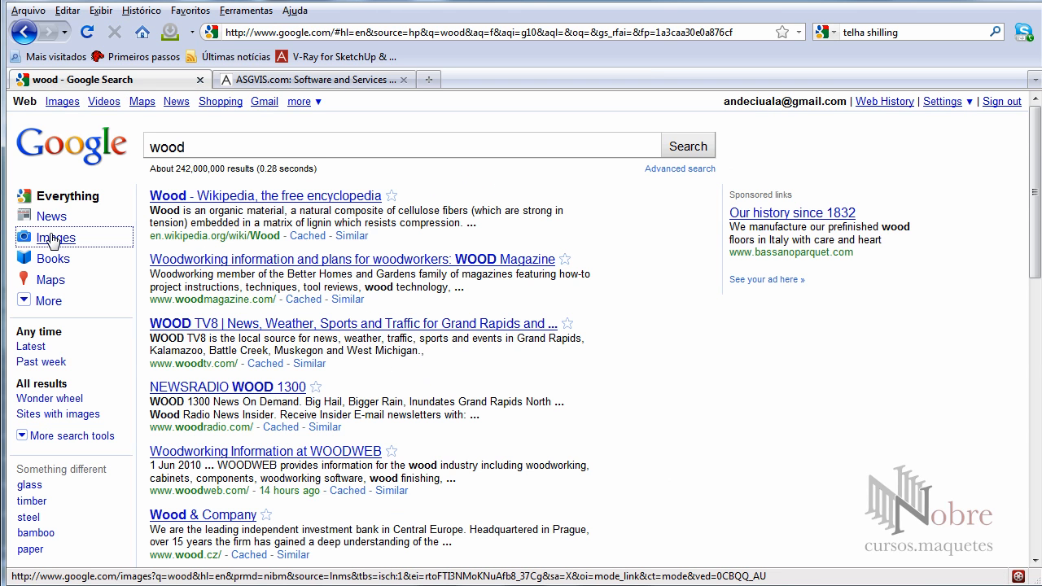
left_click(54, 237)
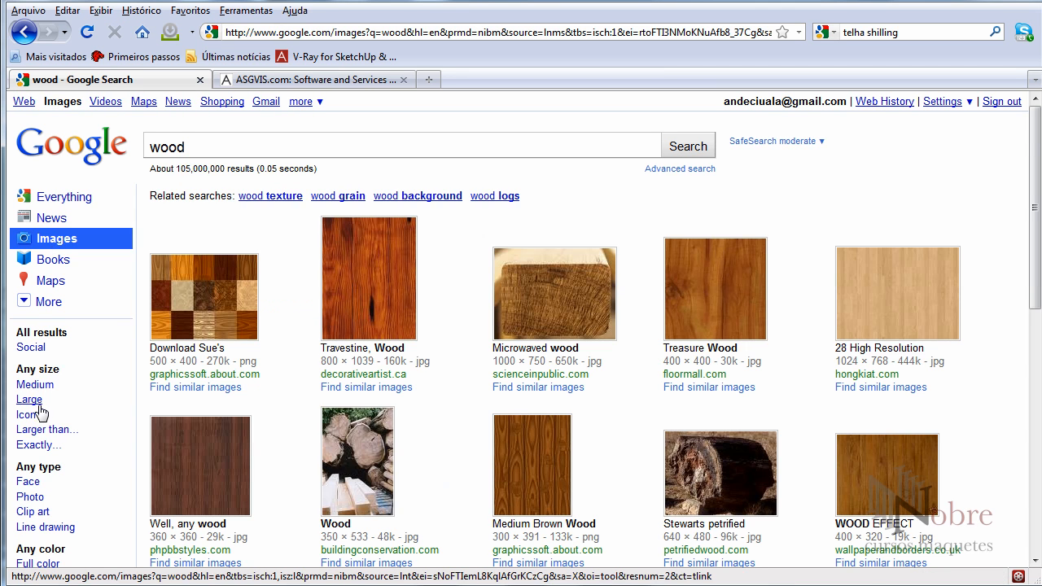
left_click(31, 400)
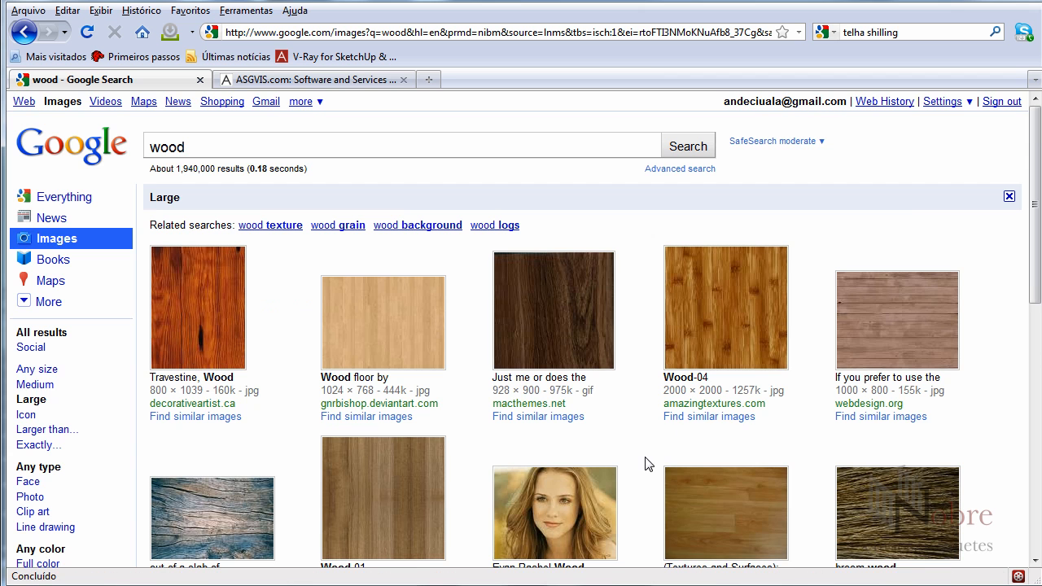
- Browse the wood image results and open the Wood-01 texture from amazingtextures.com at full size, fitted to the window
scroll(638, 450, "down", 4)
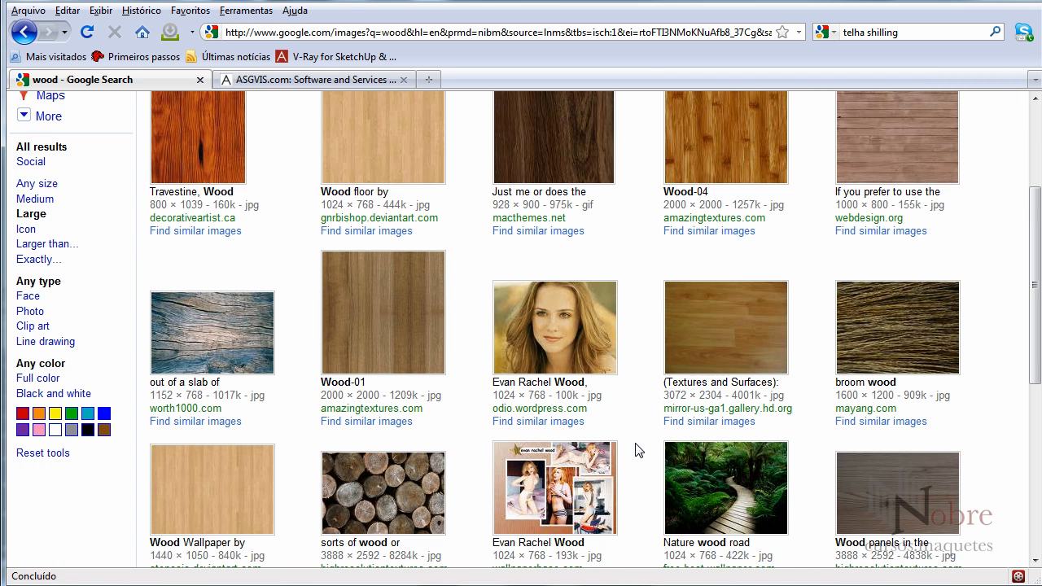
scroll(645, 426, "down", 4)
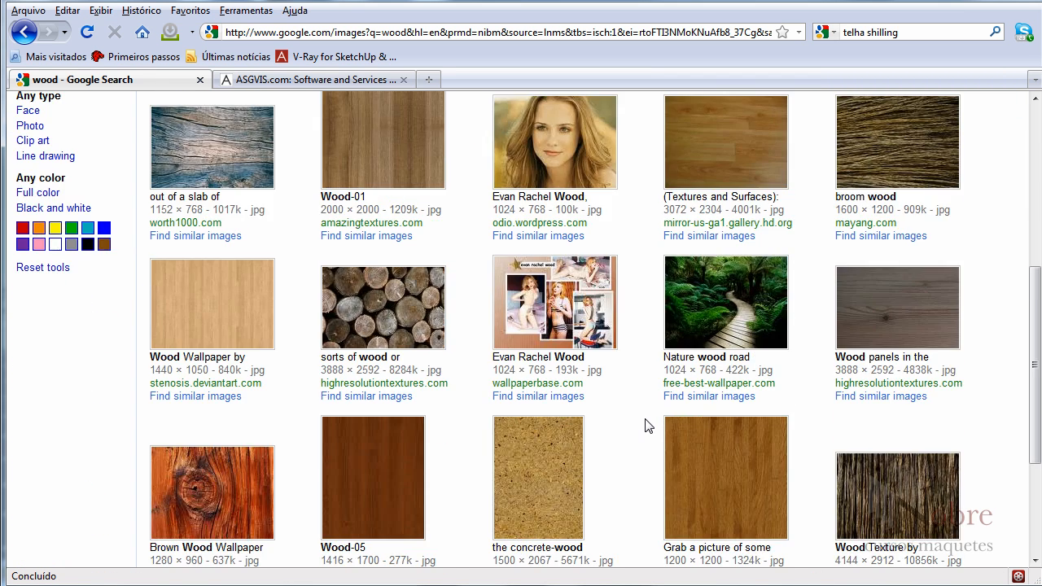
scroll(645, 425, "up", 2)
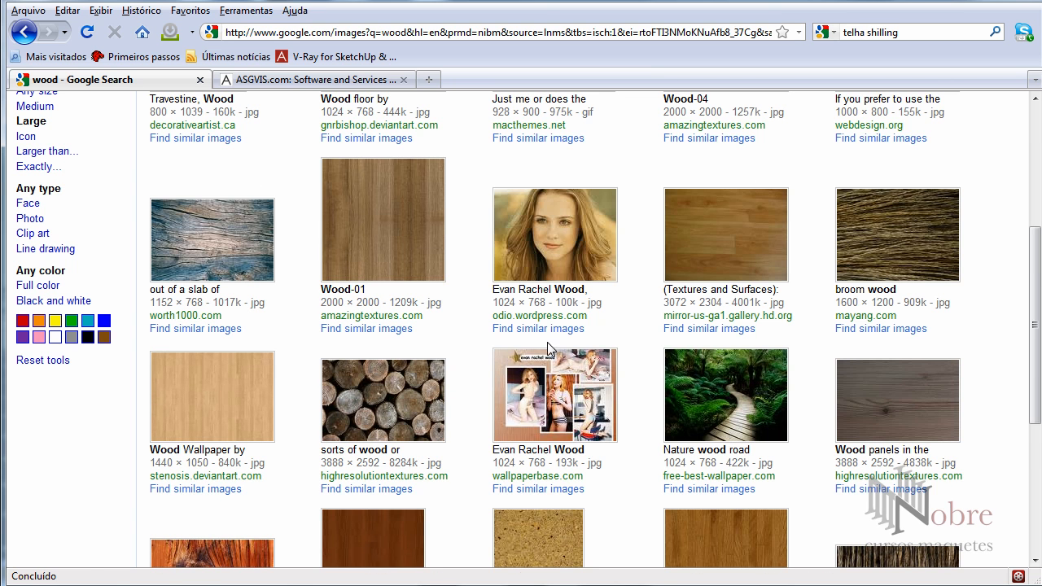
middle_click(400, 251)
left_click(348, 81)
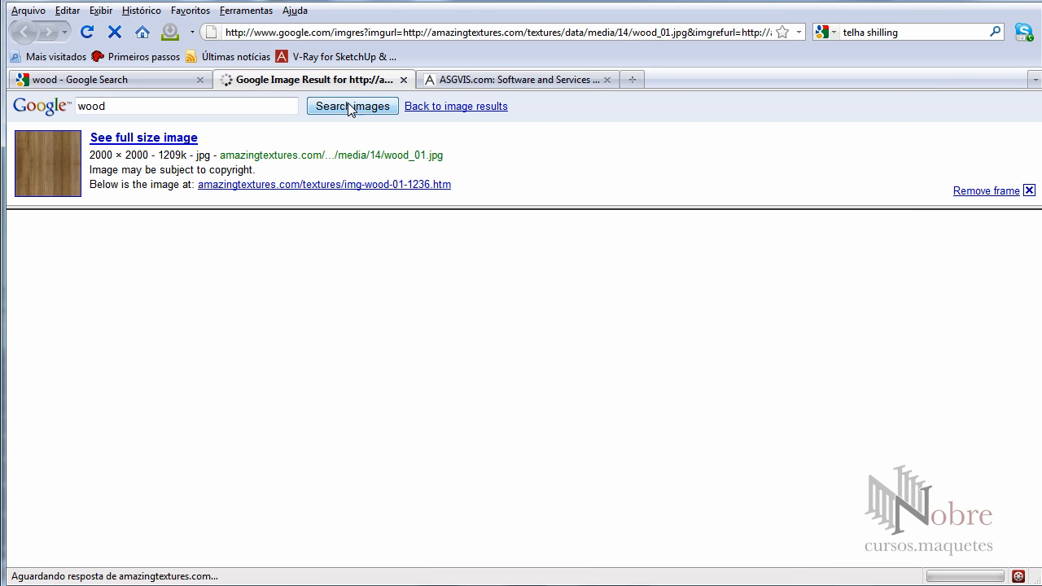
left_click(109, 138)
left_click(282, 125)
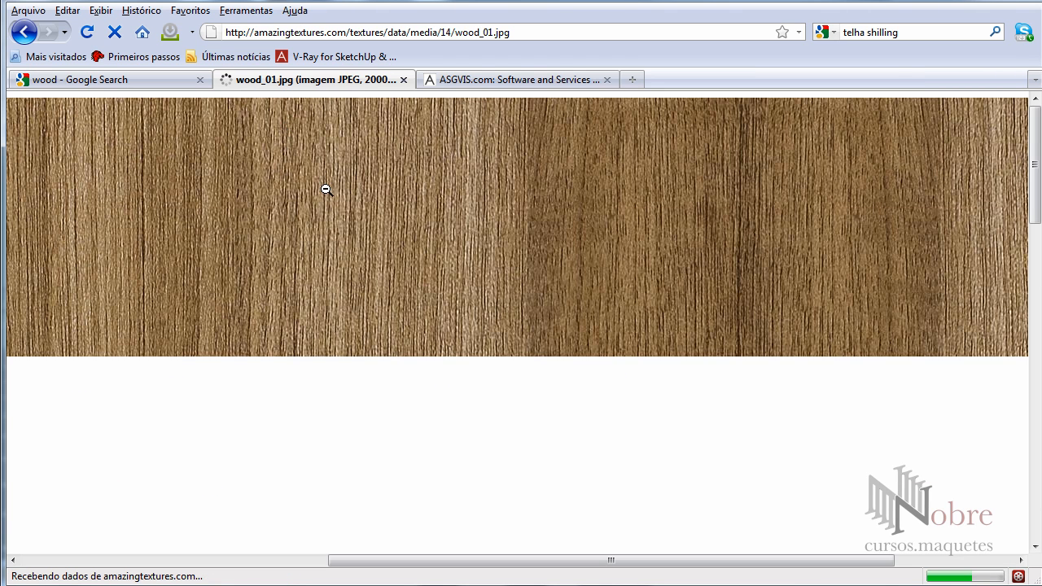
left_click(438, 267)
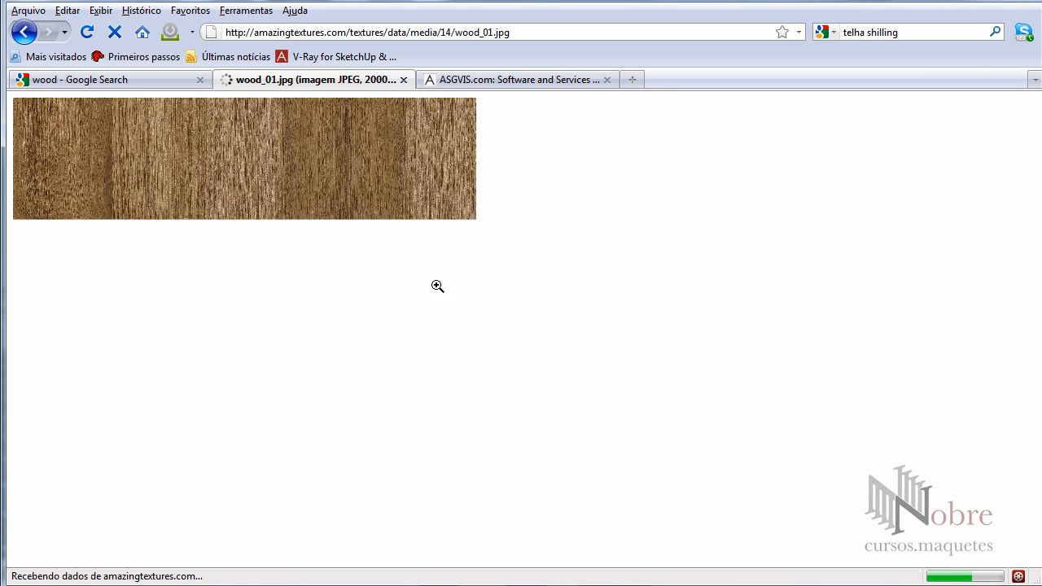
- Save the wood texture image as wood.jpg and minimize the Downloads window
right_click(323, 190)
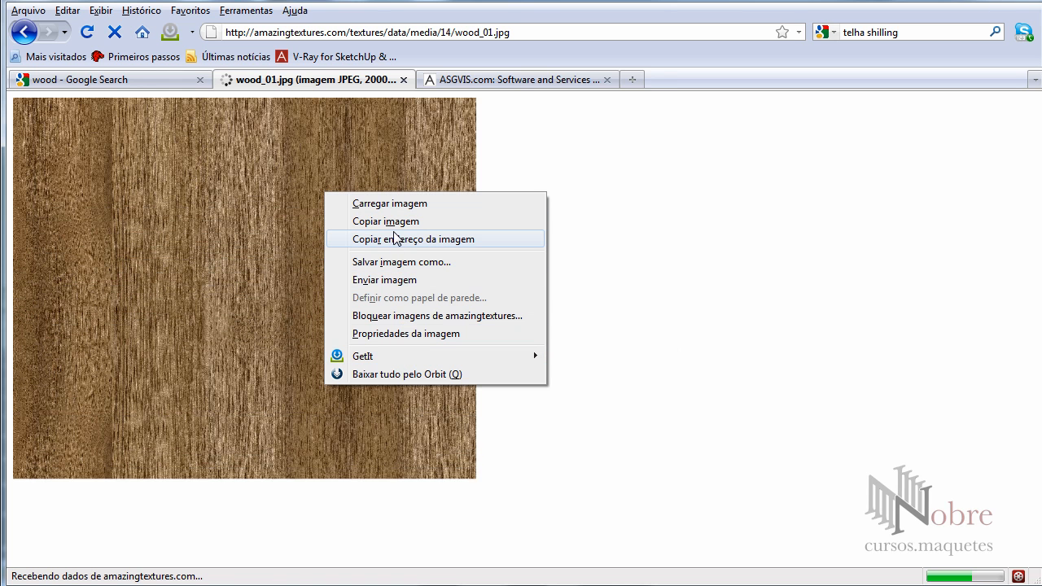
right_click(267, 237)
left_click(363, 293)
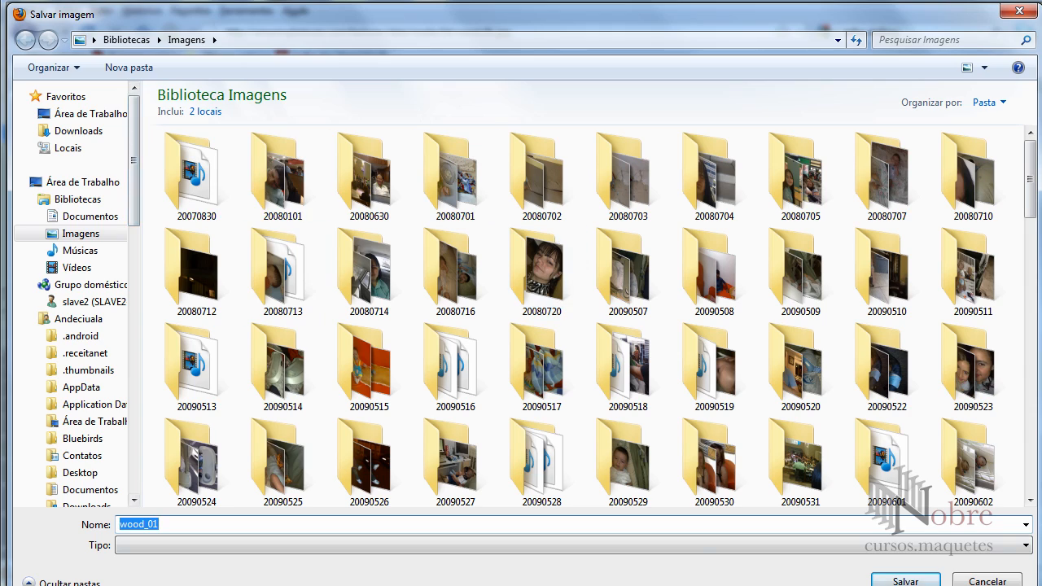
key("Return")
left_click(785, 201)
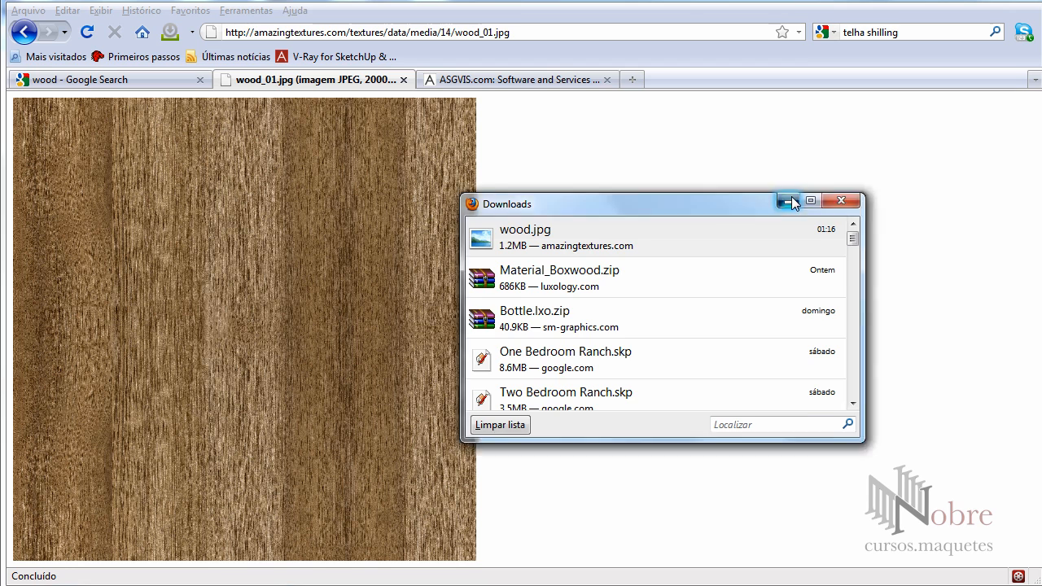
- Switch to SketchUp and import the wood image from the vrayshare folder as a texture onto the selected floor plank
key("alt+Tab")
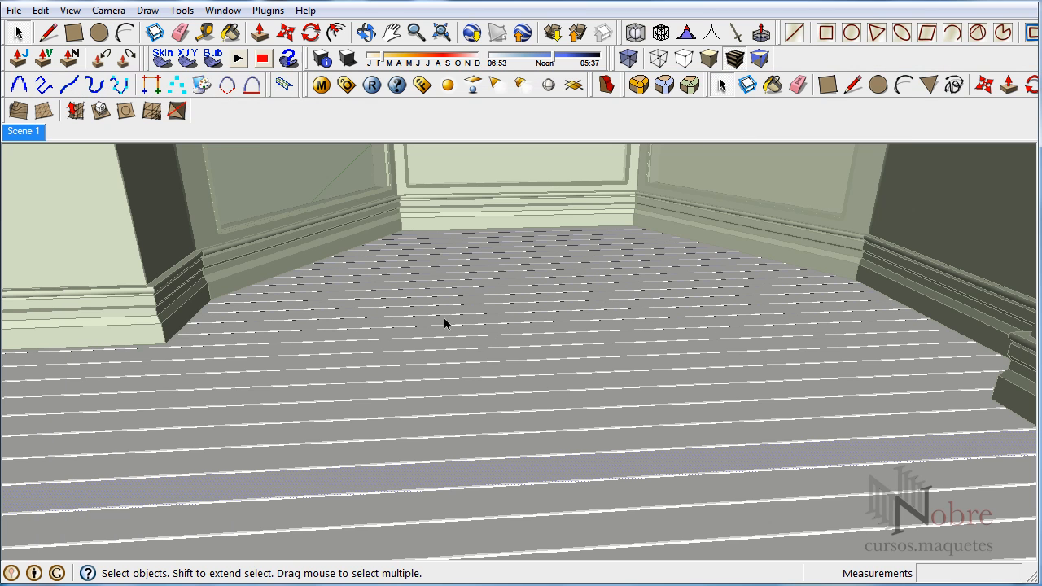
left_click(13, 10)
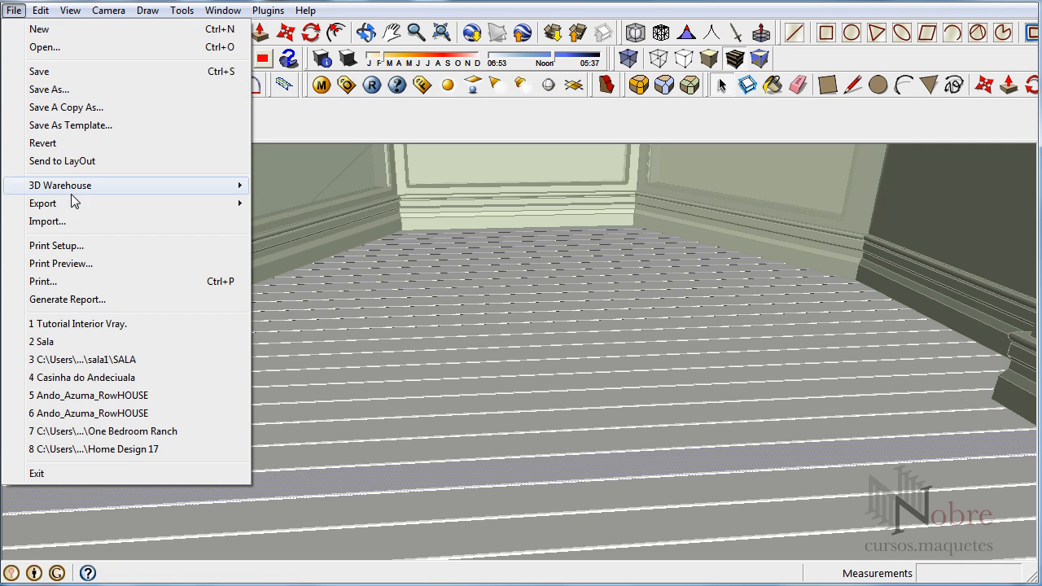
left_click(76, 224)
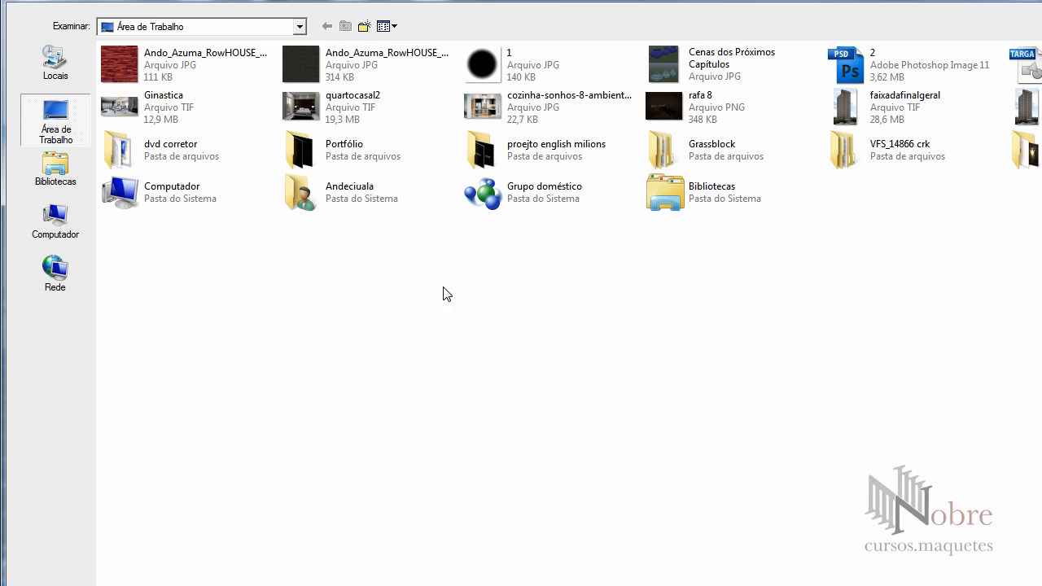
left_click(235, 33)
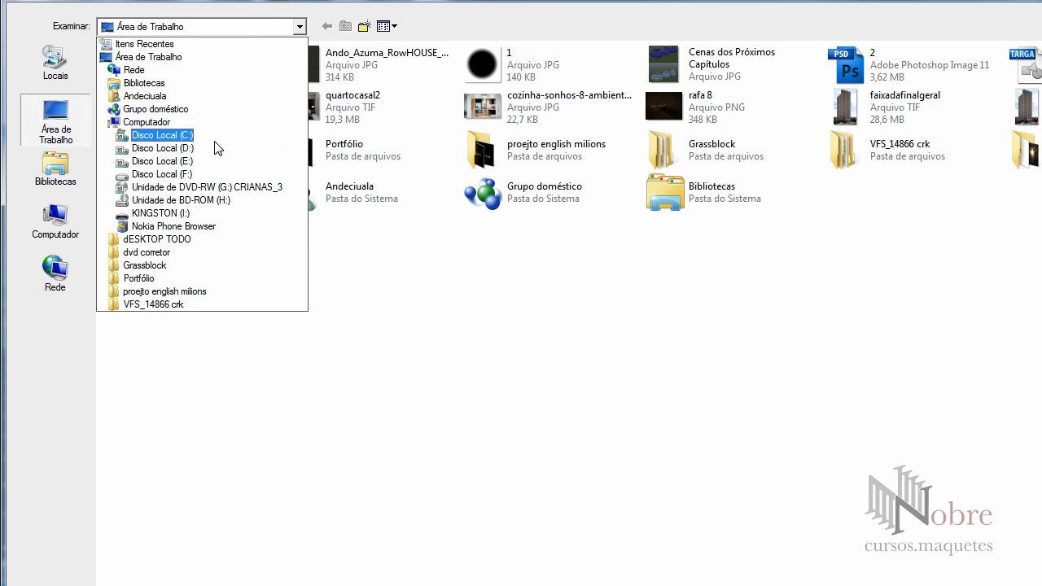
left_click(214, 161)
scroll(424, 313, "down", 10)
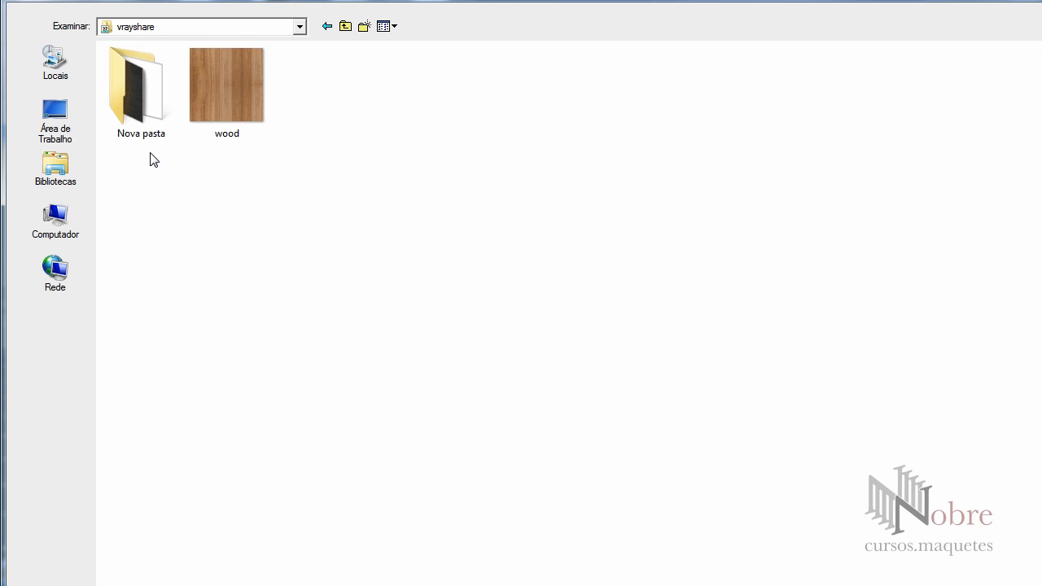
double_click(217, 88)
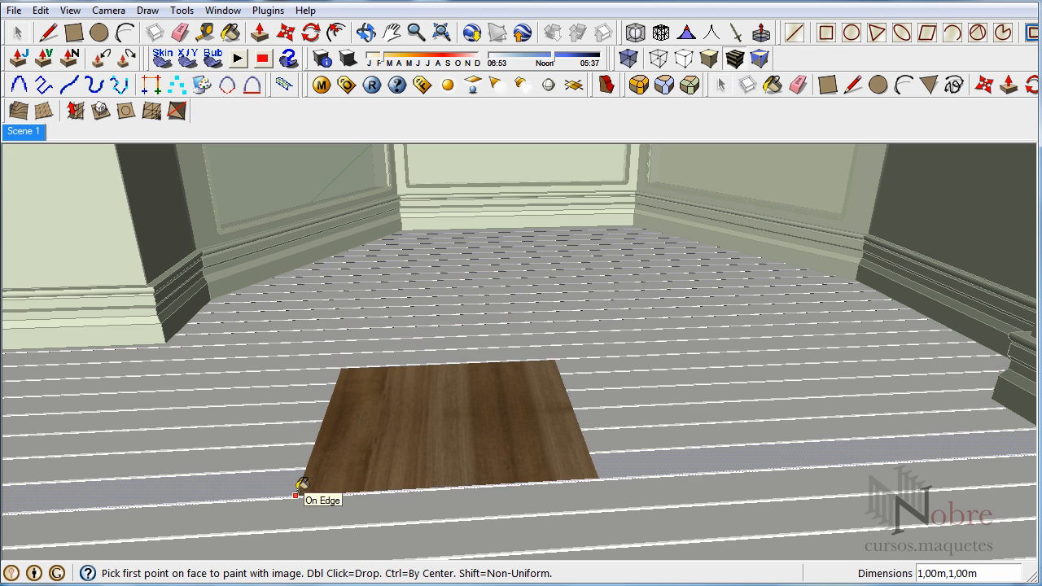
left_click(298, 489)
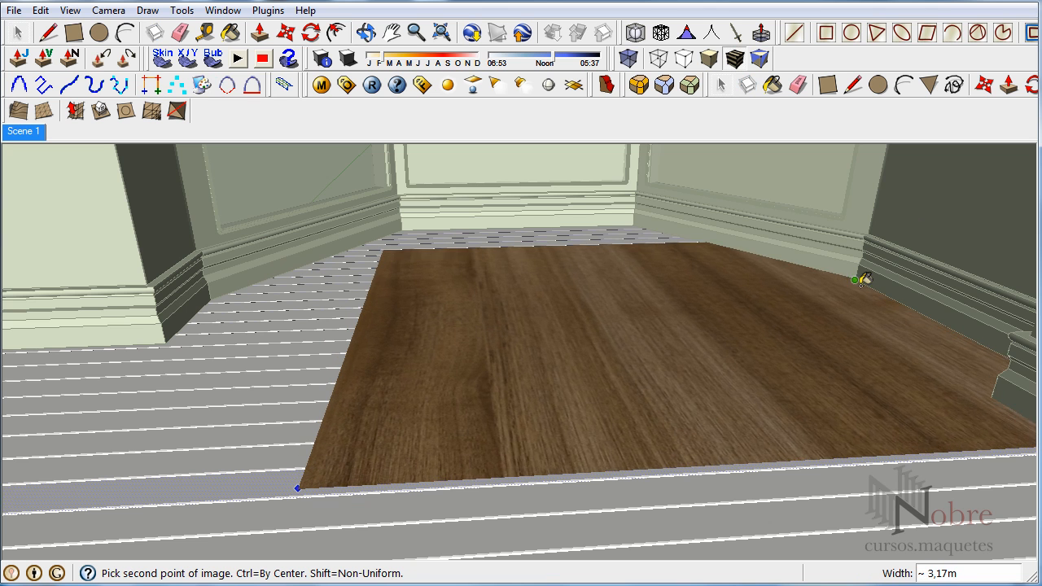
left_click(604, 405)
- Position the wood texture on the plank, rotating and scaling it with the green pin, and finish the adjustment
right_click(403, 477)
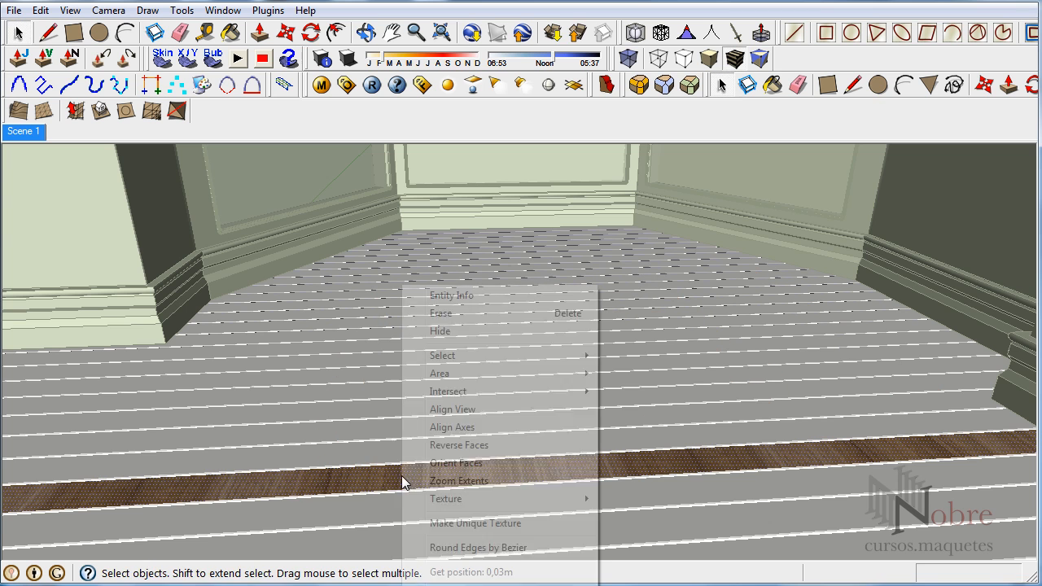
mouse_move(466, 500)
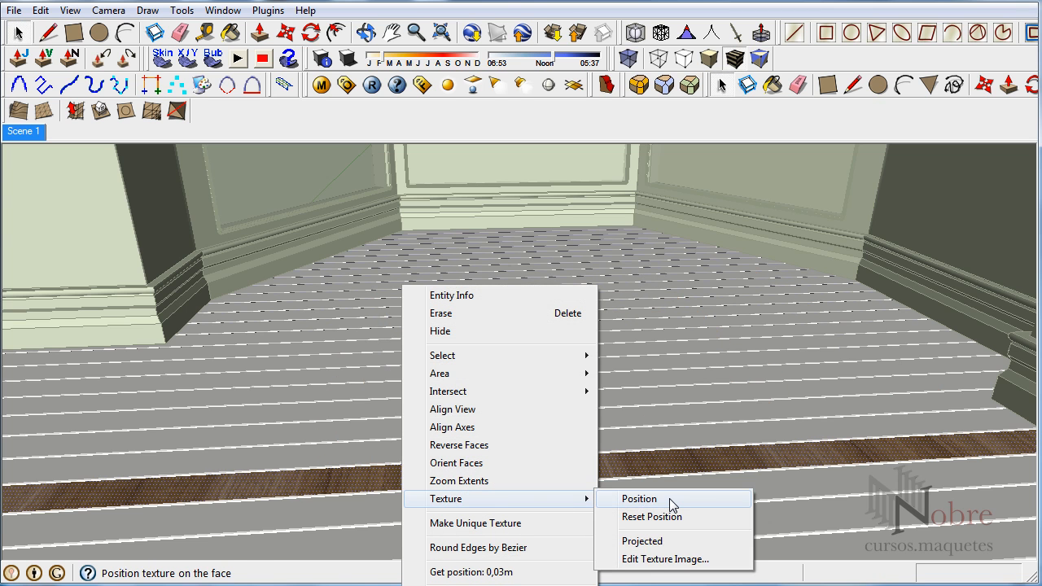
left_click(672, 500)
left_click_drag(851, 456, 369, 303)
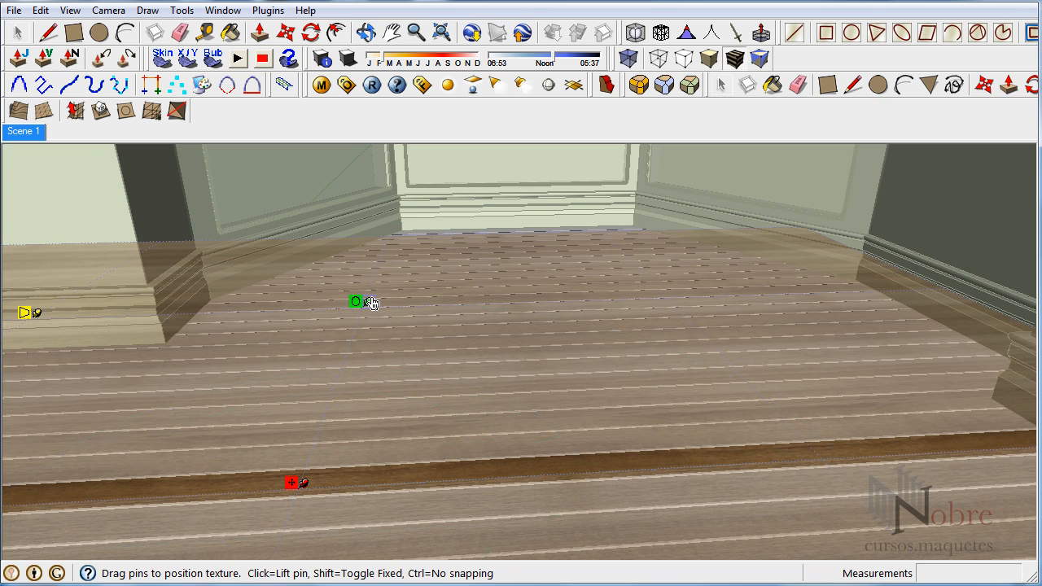
scroll(361, 302, "up", 4)
mouse_move(361, 305)
middle_mouse_down()
mouse_move(363, 366)
mouse_move(364, 313)
middle_mouse_up()
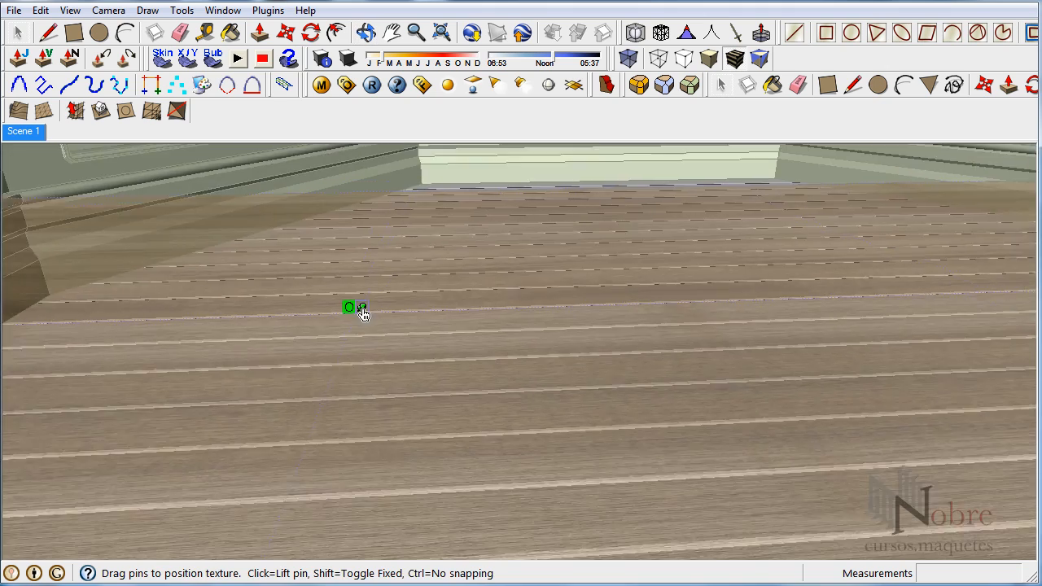
scroll(363, 314, "down", 3)
right_click(435, 522)
left_click(477, 533)
- Sample the wood material from the textured plank, paint all the floor planks with it, and close the Materials window
middle_click_drag(467, 484, 440, 391)
scroll(460, 423, "up", 2)
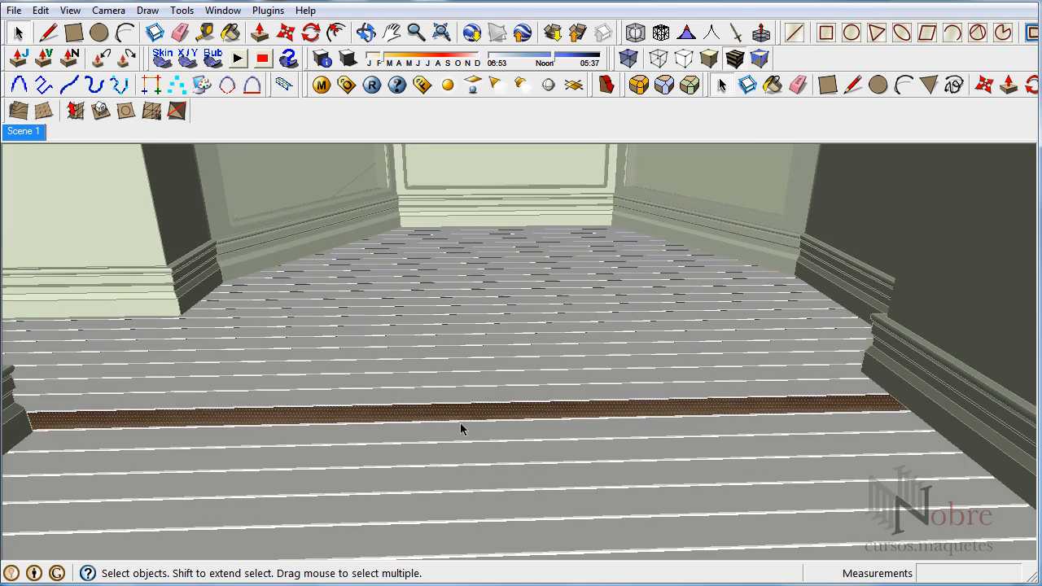
left_click(454, 414)
mouse_move(481, 366)
middle_mouse_down()
mouse_move(522, 366)
mouse_move(561, 315)
mouse_move(504, 339)
middle_mouse_up()
key("b")
left_click(465, 371, "alt")
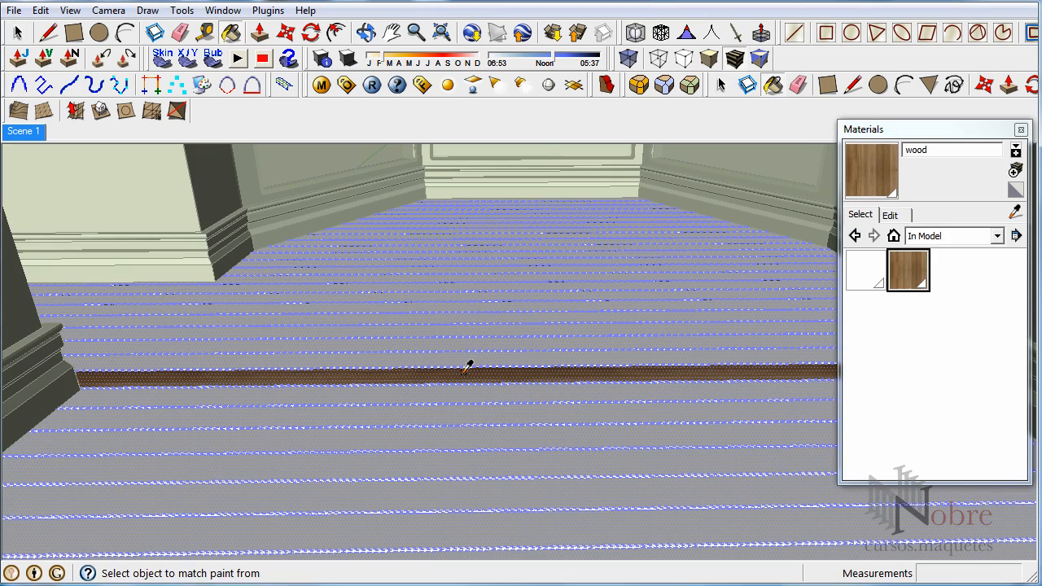
left_click(487, 351)
mouse_move(487, 351)
middle_mouse_down()
mouse_move(496, 318)
mouse_move(505, 334)
mouse_move(496, 353)
middle_mouse_up()
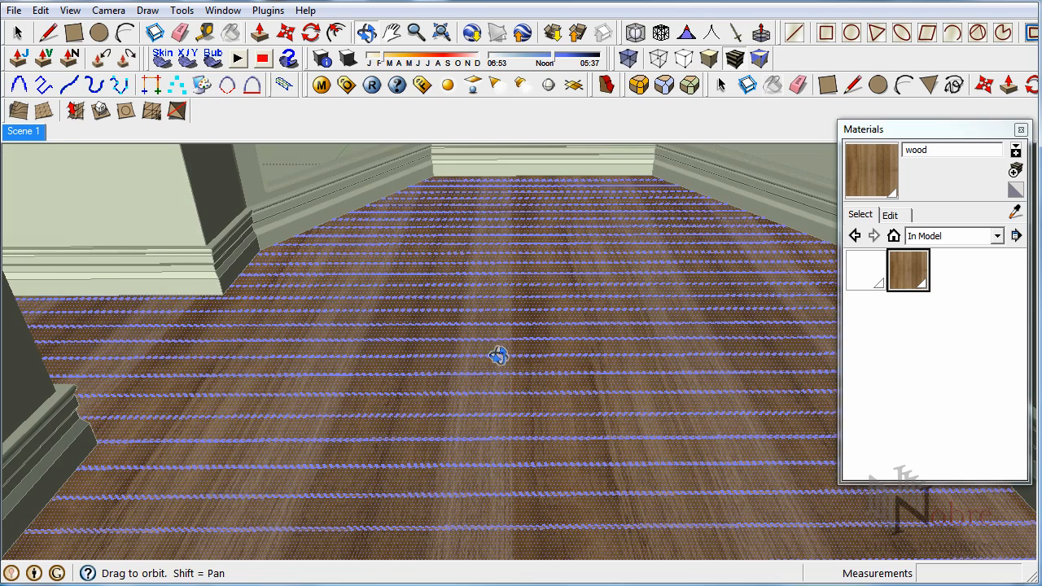
key("space")
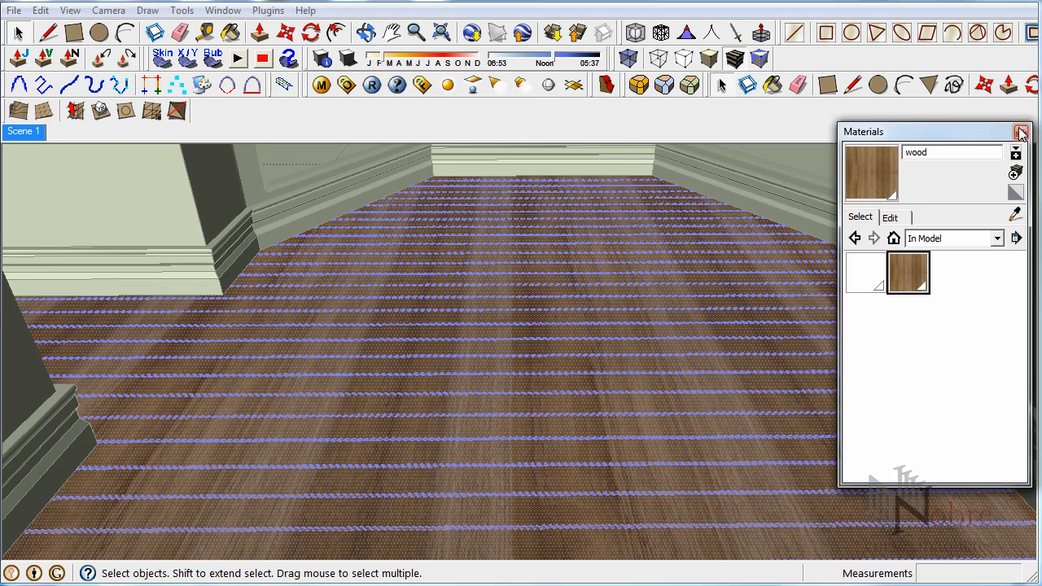
left_click(1019, 131)
- Turn on the display of hidden geometry so that individual floor planks can be selected
mouse_move(660, 302)
middle_mouse_down()
mouse_move(593, 350)
mouse_move(605, 242)
mouse_move(635, 462)
mouse_move(640, 366)
mouse_move(626, 481)
mouse_move(637, 487)
mouse_move(703, 428)
mouse_move(763, 396)
mouse_move(431, 405)
mouse_move(543, 412)
middle_mouse_up()
middle_click_drag(548, 299, 570, 140)
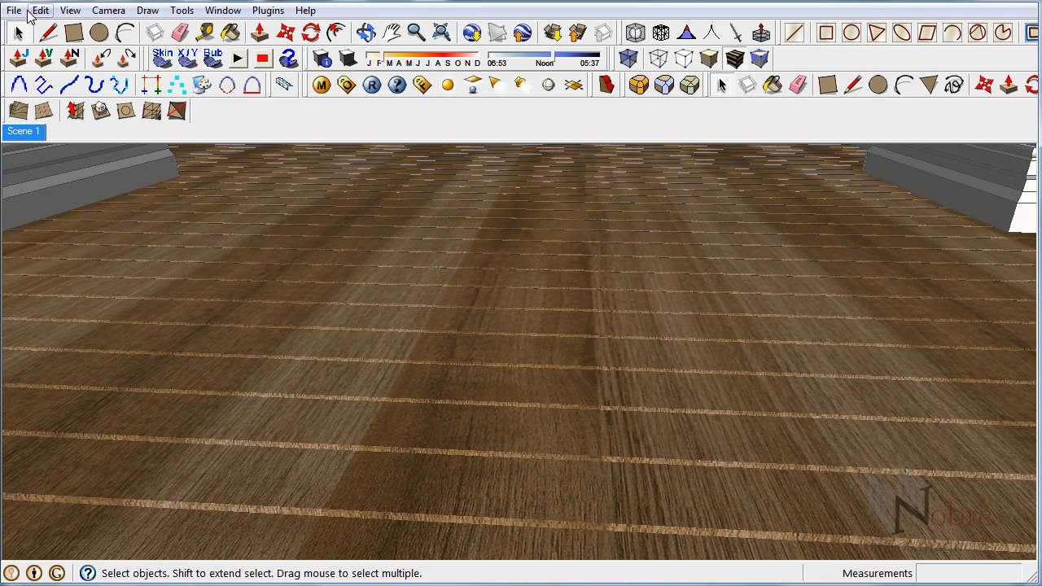
left_click(15, 11)
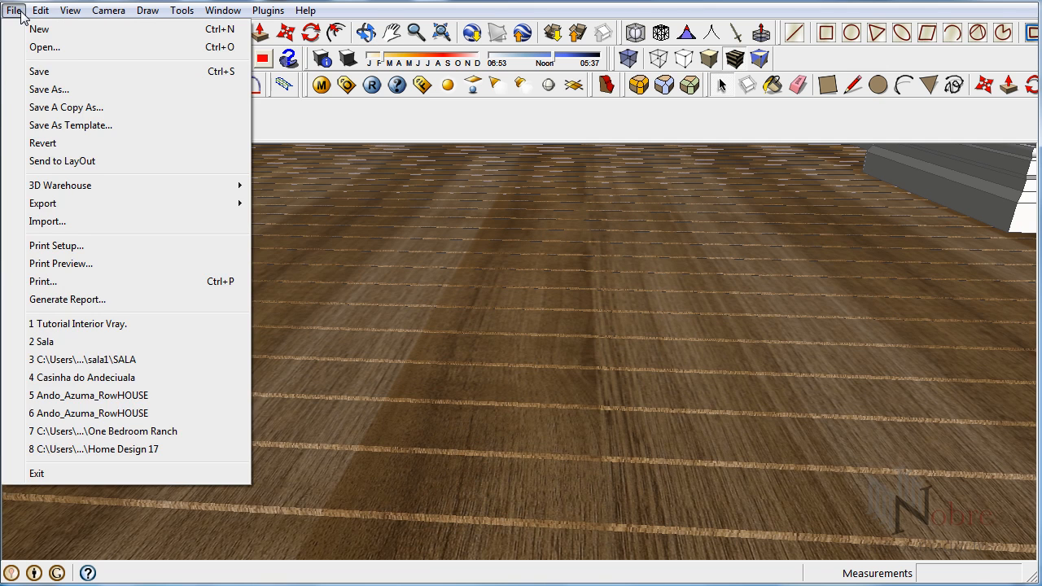
left_click(41, 11)
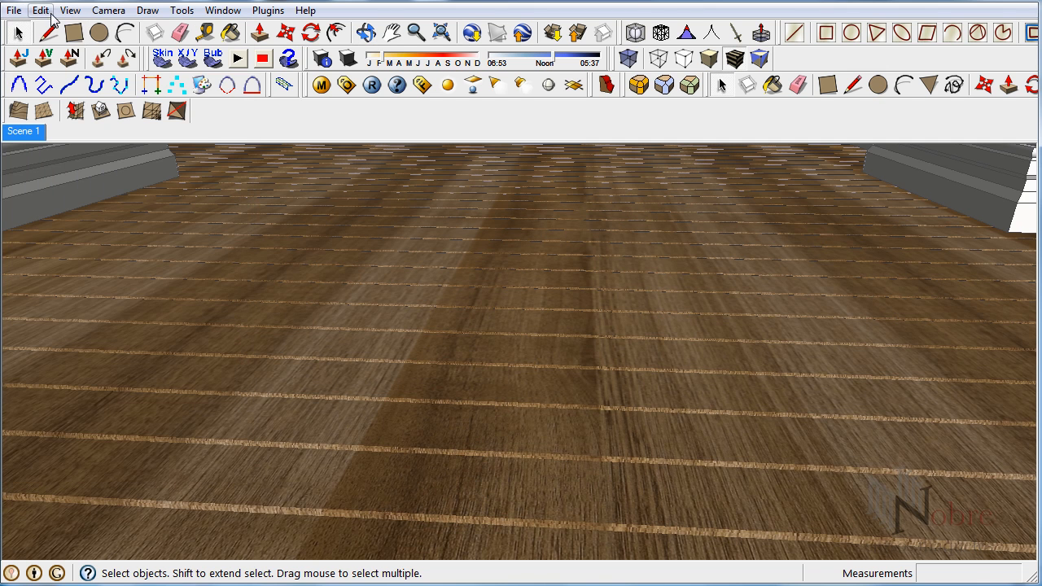
left_click(73, 13)
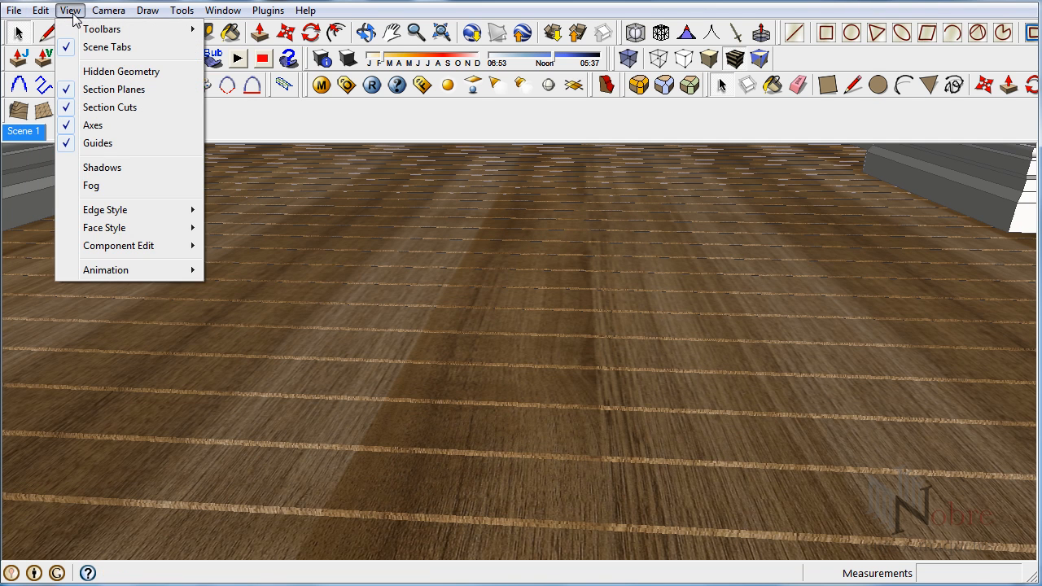
left_click(106, 72)
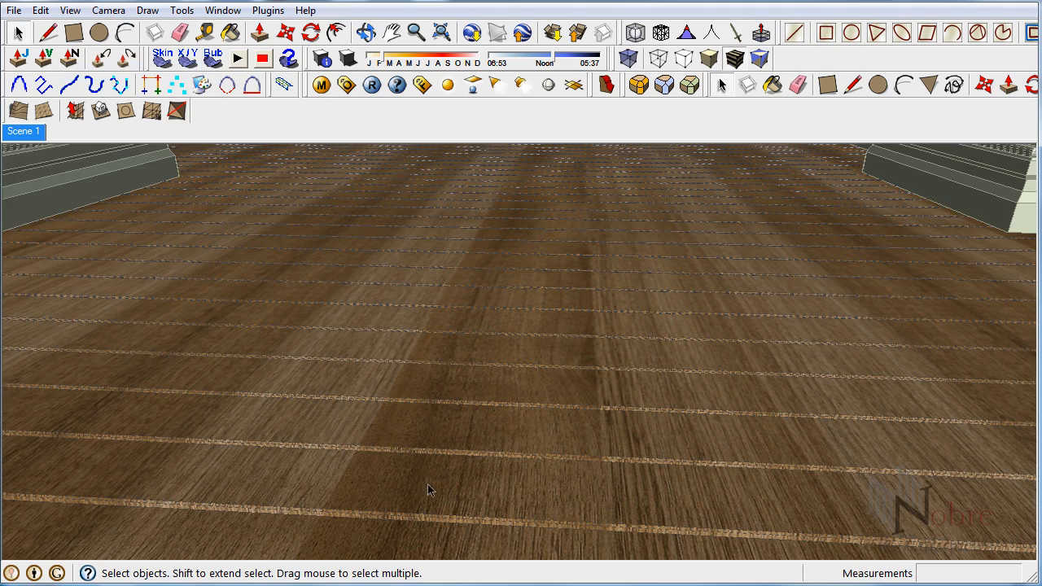
key("o")
left_click_drag(356, 495, 514, 453)
key("space")
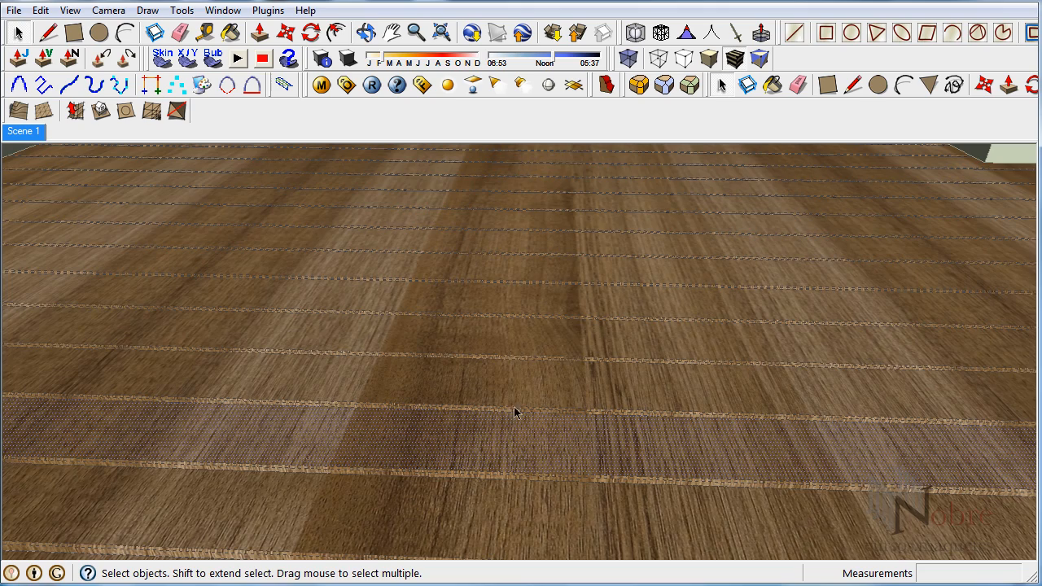
- Try to hide and delete the ceiling above the room
mouse_move(517, 377)
middle_mouse_down()
mouse_move(519, 400)
mouse_move(535, 412)
mouse_move(538, 298)
mouse_move(543, 449)
mouse_move(534, 375)
middle_mouse_up()
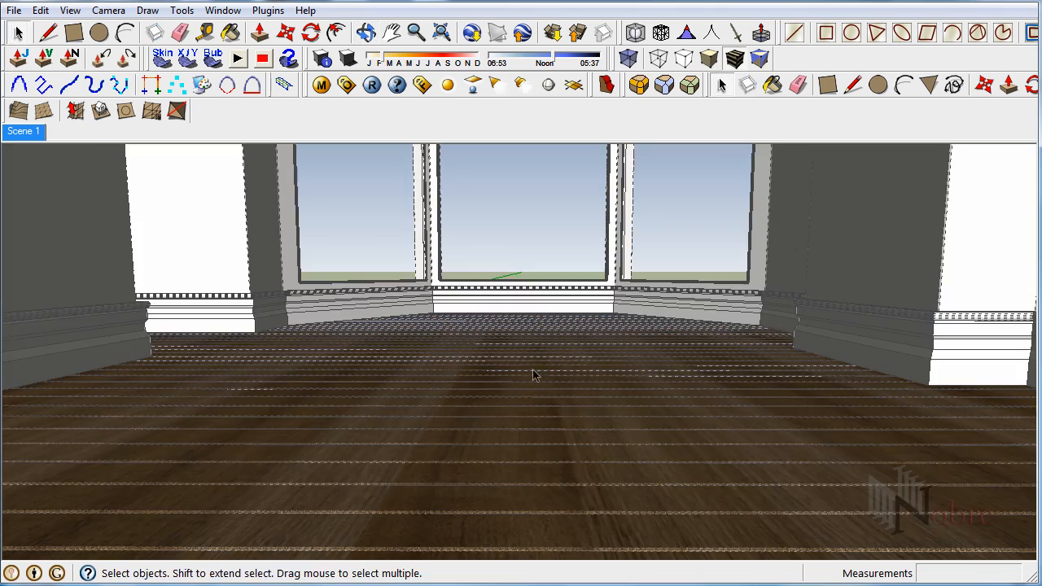
mouse_move(527, 271)
middle_mouse_down()
mouse_move(526, 185)
mouse_move(528, 310)
mouse_move(523, 284)
middle_mouse_up()
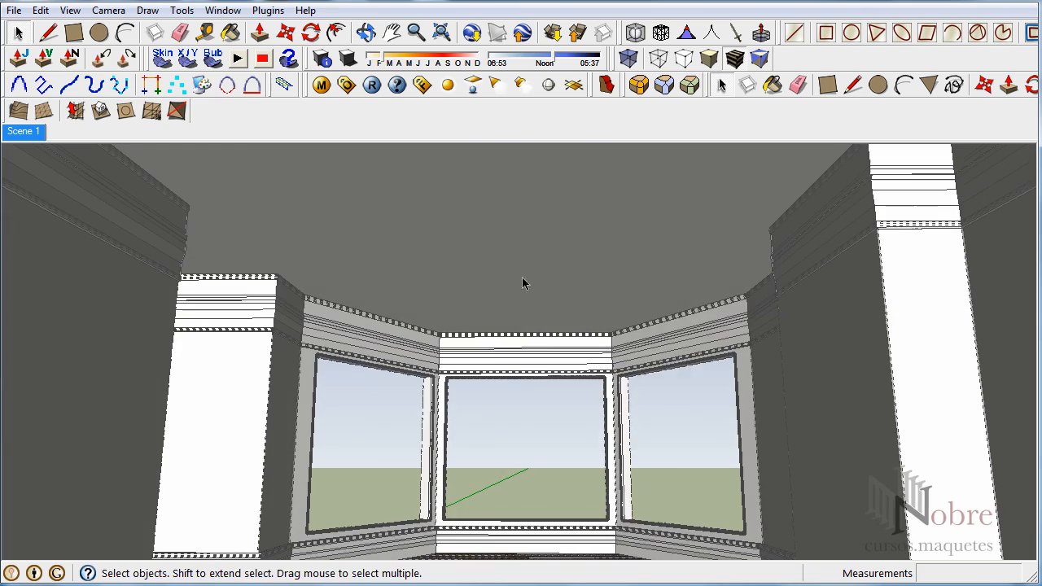
right_click(520, 217)
left_click(579, 261)
middle_click_drag(580, 269, 517, 228)
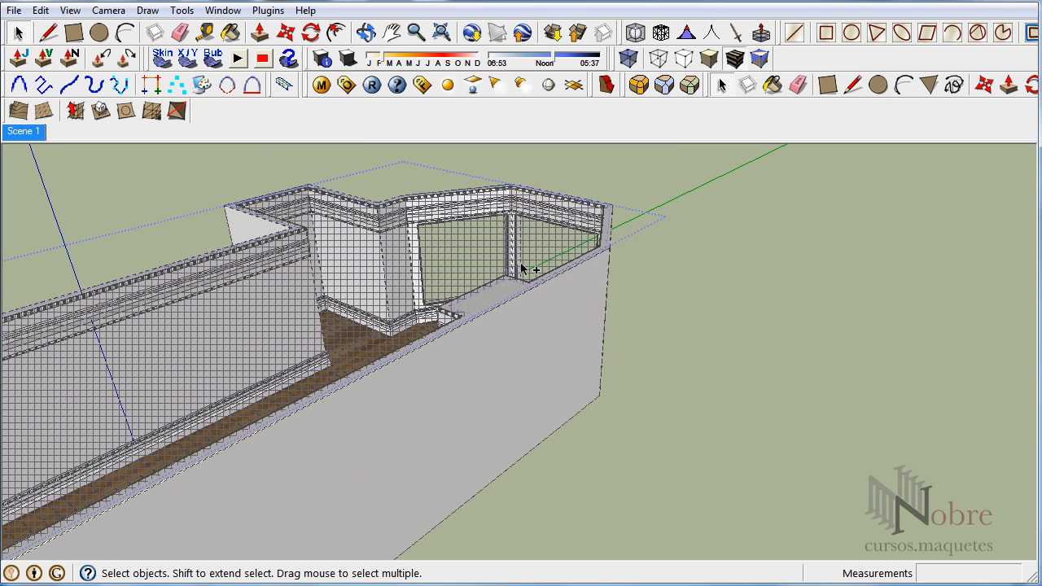
key("Delete")
- Move the ceiling 10 m along the red axis, clear of the room
middle_click_drag(435, 263, 562, 307)
scroll(558, 306, "down", 3)
key("m")
left_click(503, 270)
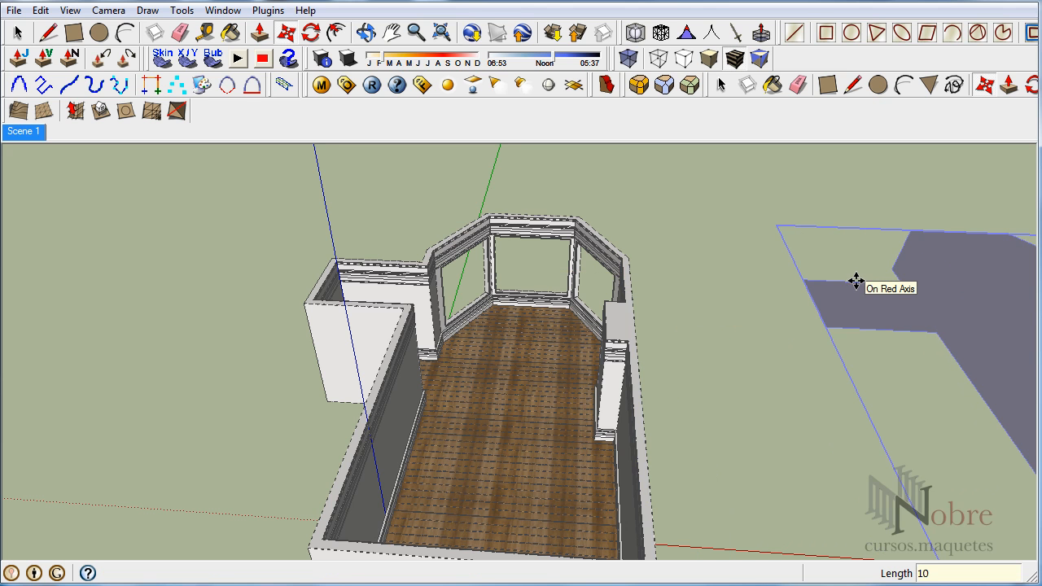
middle_click_drag(847, 281, 505, 442)
key("space")
- Open the floor for editing and shift the wood texture on the outermost plank beside the baseboard
scroll(505, 442, "up", 8)
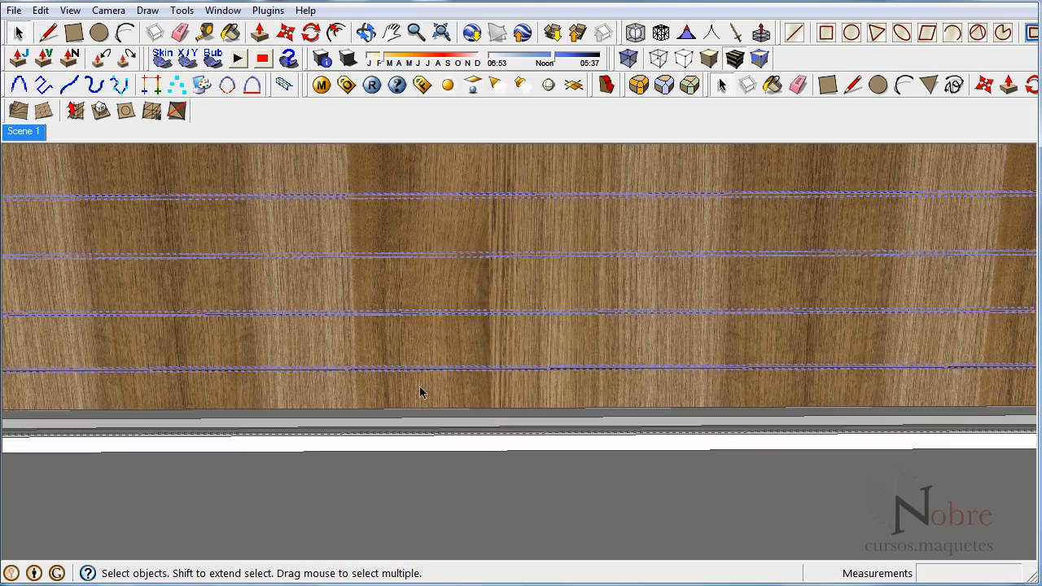
left_click(476, 393)
left_click(70, 11)
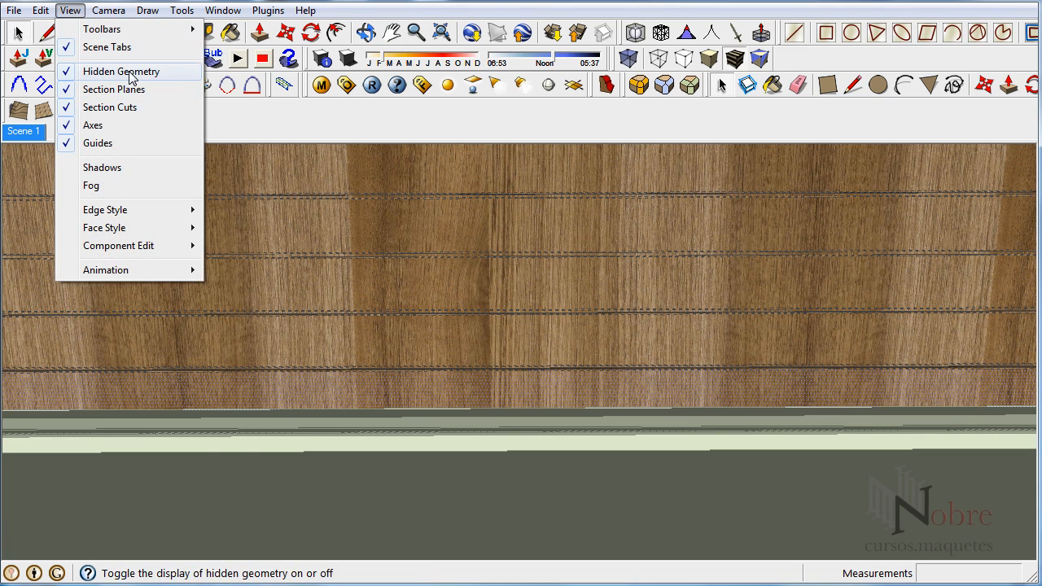
left_click(334, 398)
middle_click_drag(379, 388, 360, 395)
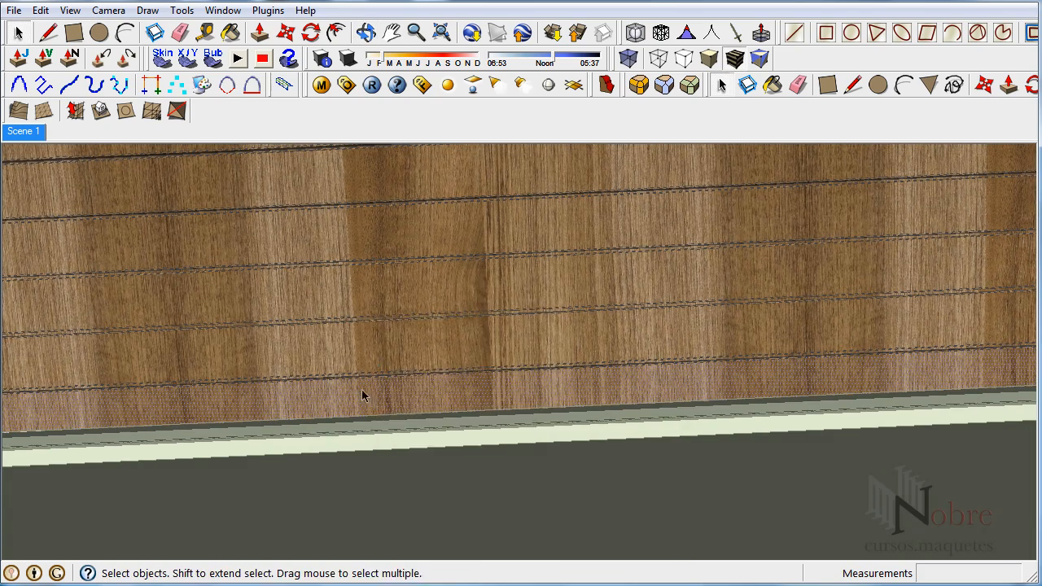
right_click(364, 399)
mouse_move(432, 498)
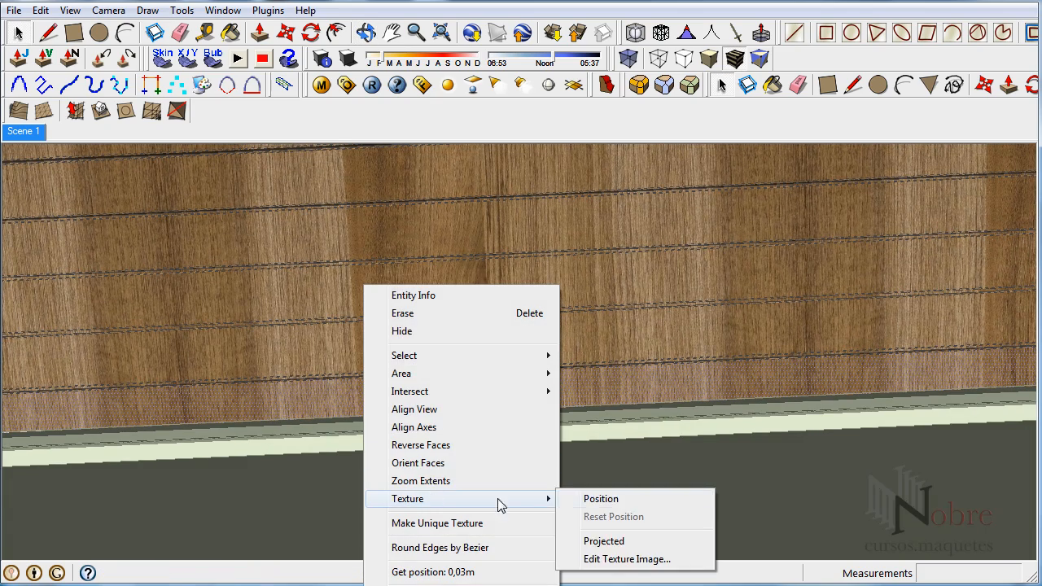
left_click(600, 498)
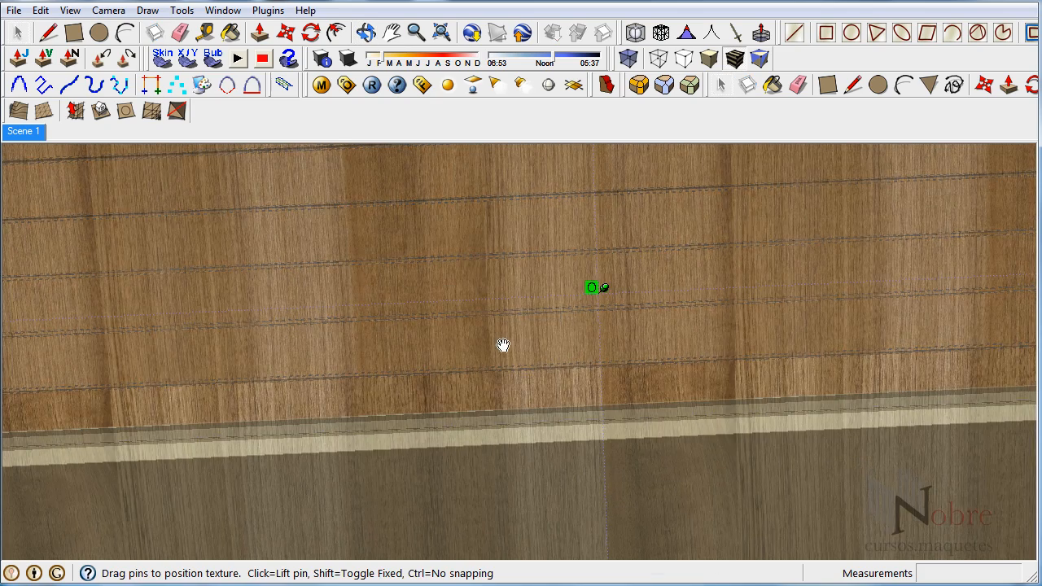
right_click(503, 341)
left_click(545, 350)
- Shift the wood texture sideways on the second plank from the baseboard so its pattern is offset from its neighbours
right_click(506, 337)
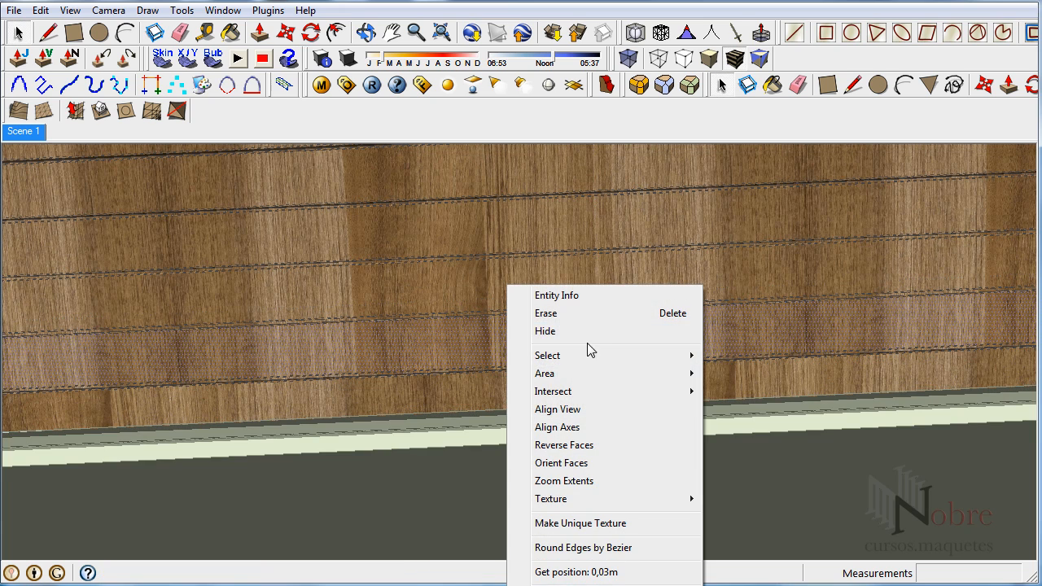
mouse_move(628, 500)
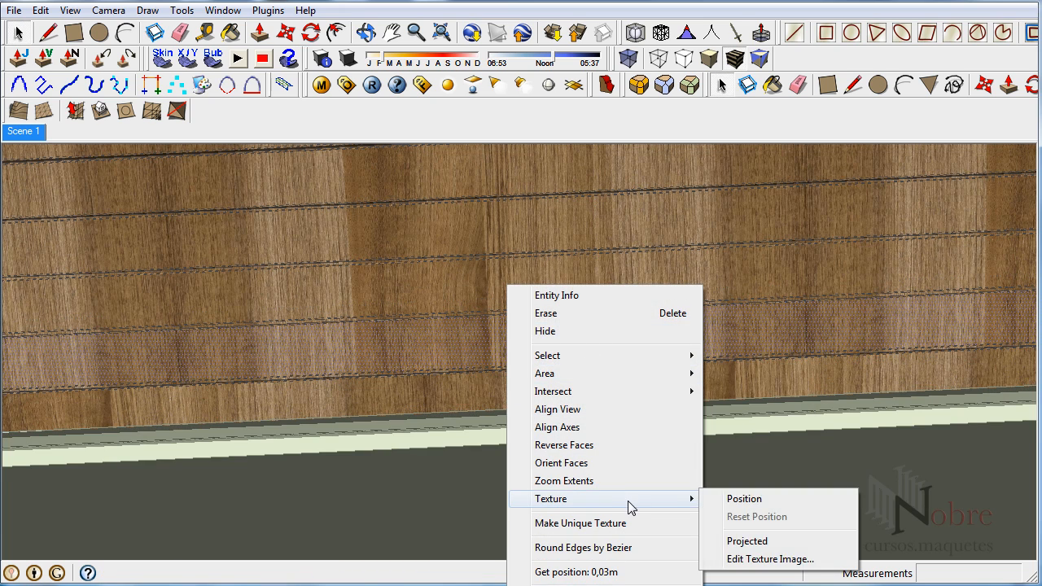
left_click(764, 501)
left_click_drag(649, 320, 740, 340)
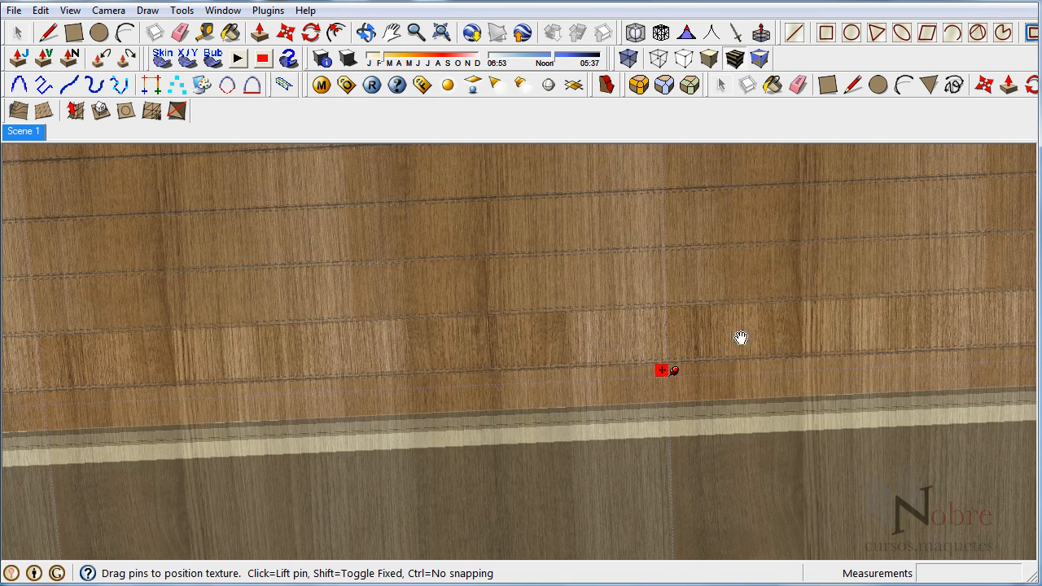
right_click(730, 336)
left_click(765, 346)
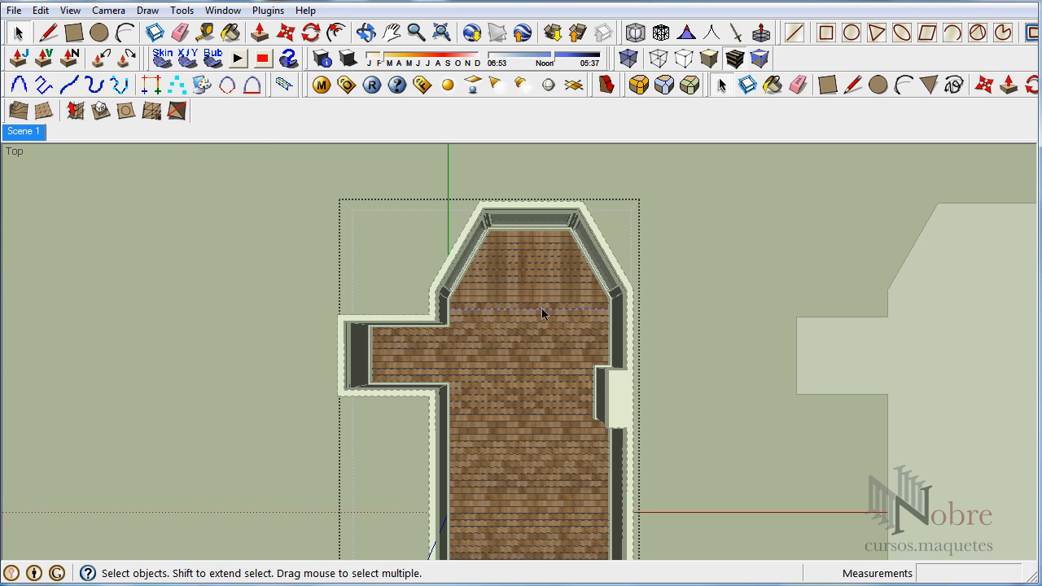
scroll(542, 313, "up", 10)
scroll(542, 312, "down", 8)
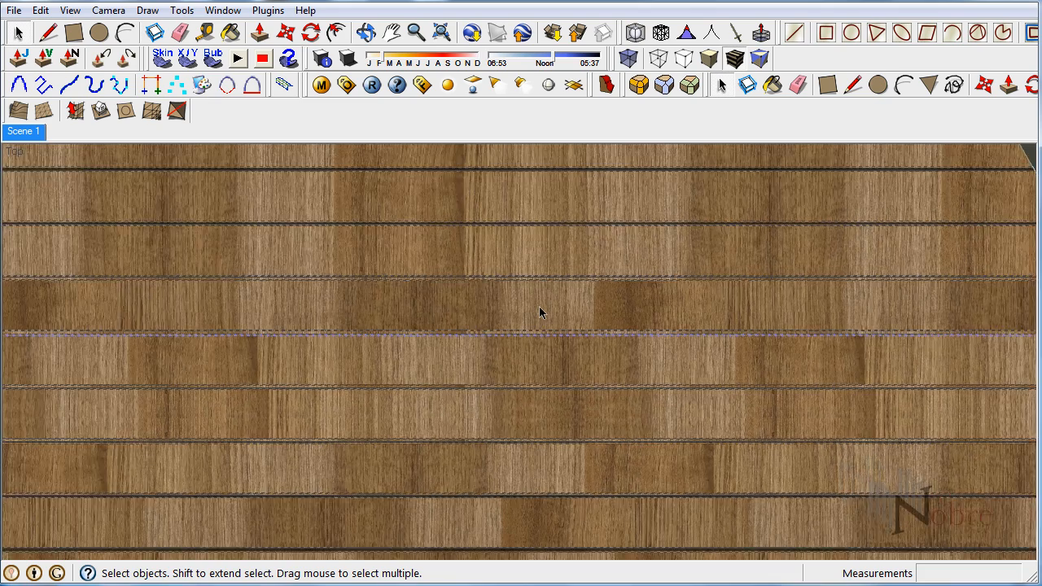
- Reposition the wood texture on the plank bordering the still-matching rows at the bay end of the floor
scroll(279, 316, "up", 4)
scroll(431, 341, "up", 2)
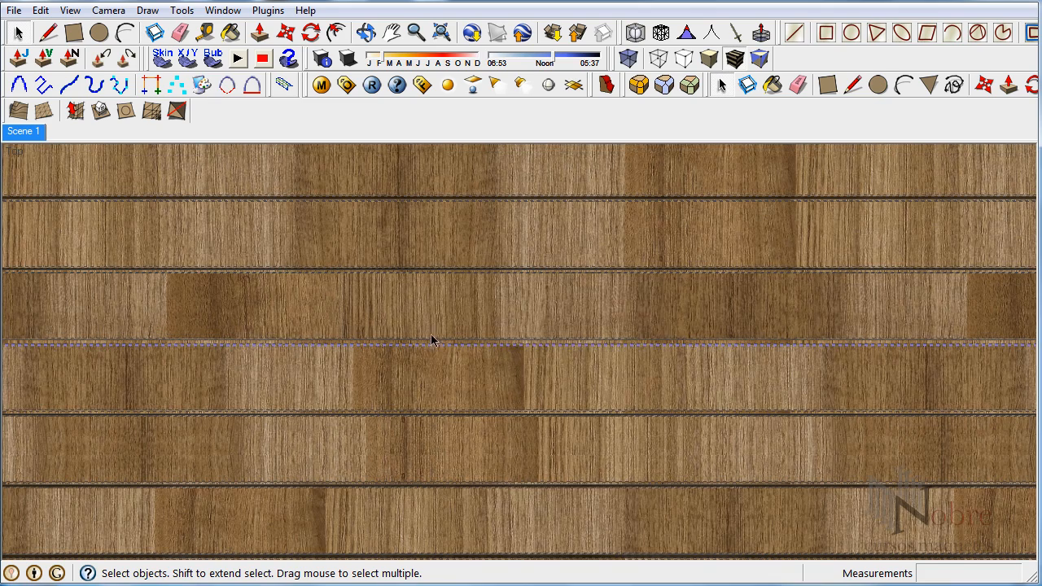
right_click(457, 314)
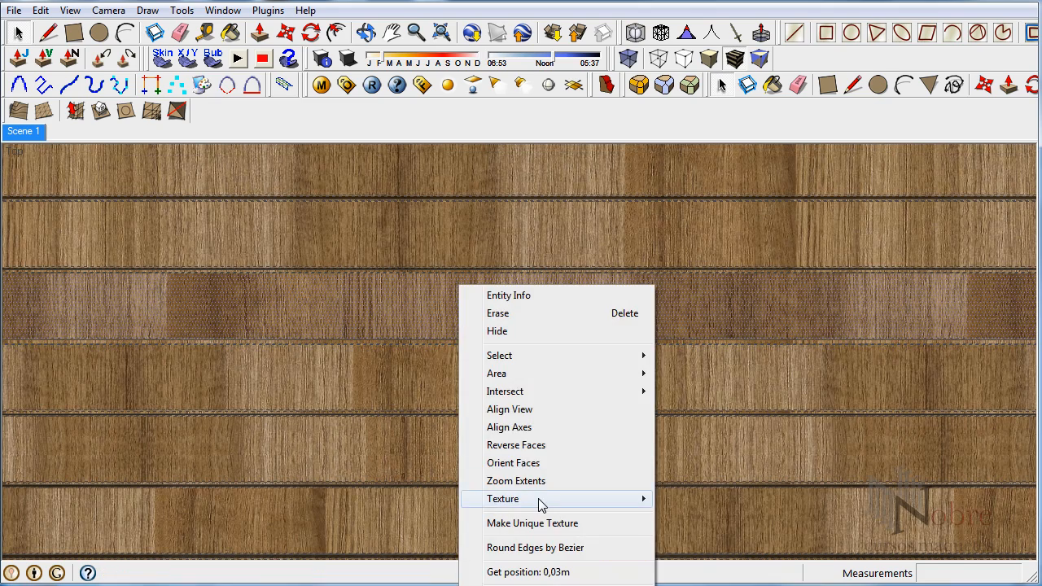
mouse_move(541, 503)
left_click(696, 499)
scroll(573, 364, "down", 10)
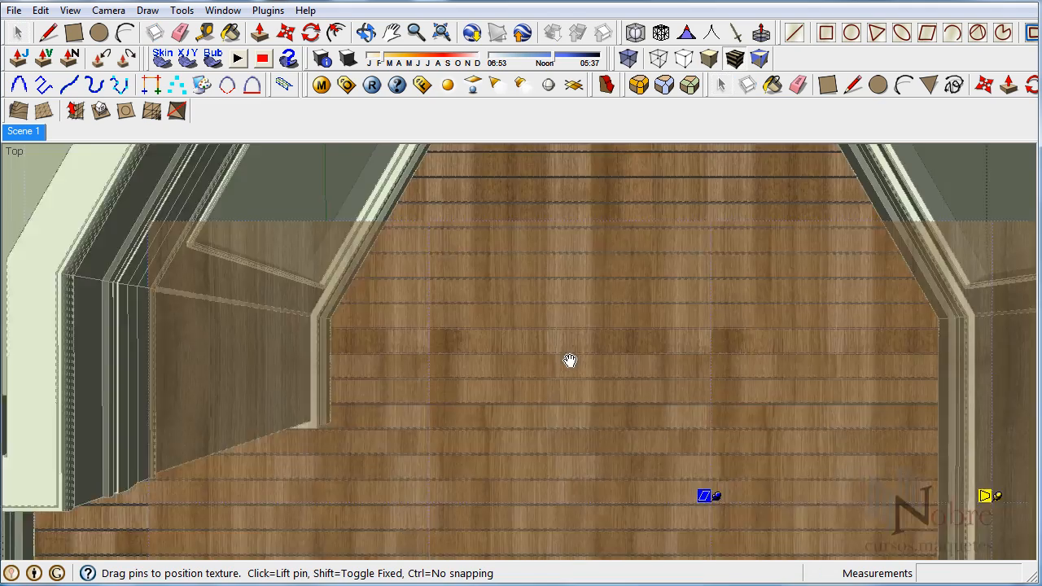
left_click_drag(709, 494, 625, 413)
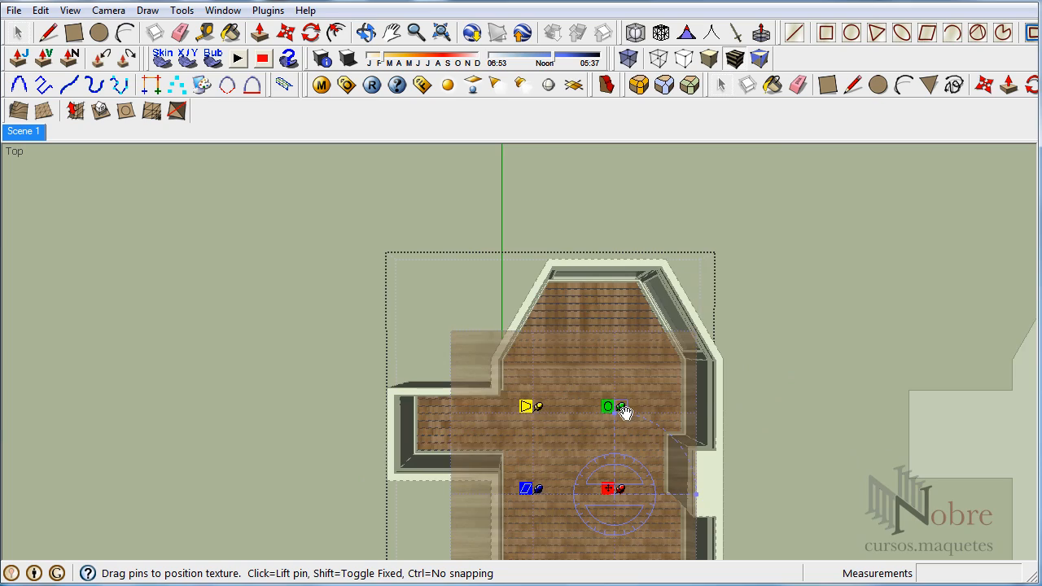
scroll(625, 413, "up", 8)
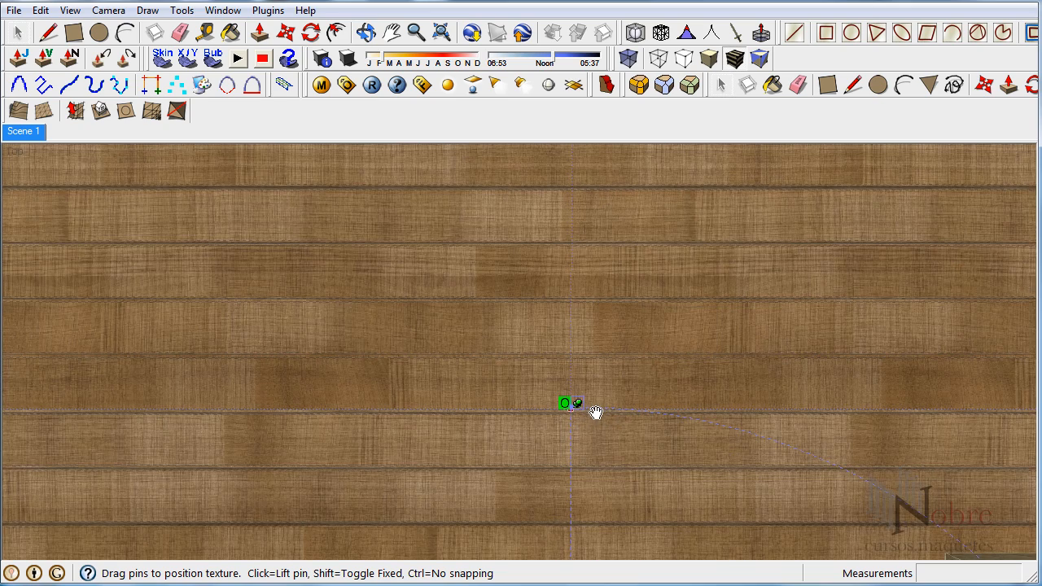
scroll(563, 336, "down", 8)
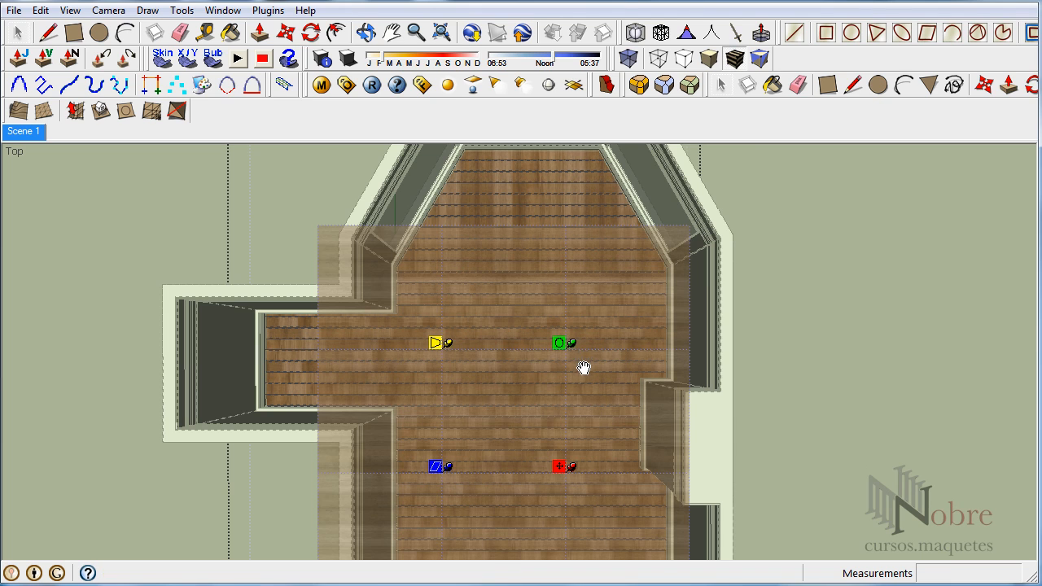
key("Return")
- Shift the wood texture on the eleventh plank from the bay's end wall so its pattern is offset
scroll(530, 263, "up", 8)
right_click(524, 277)
mouse_move(616, 486)
left_click(745, 486)
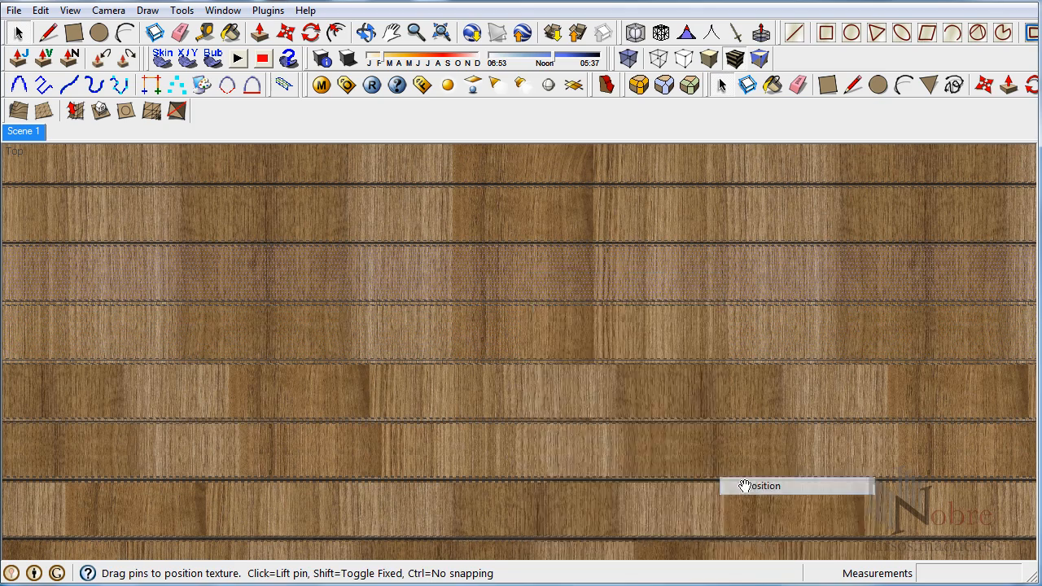
right_click(656, 277)
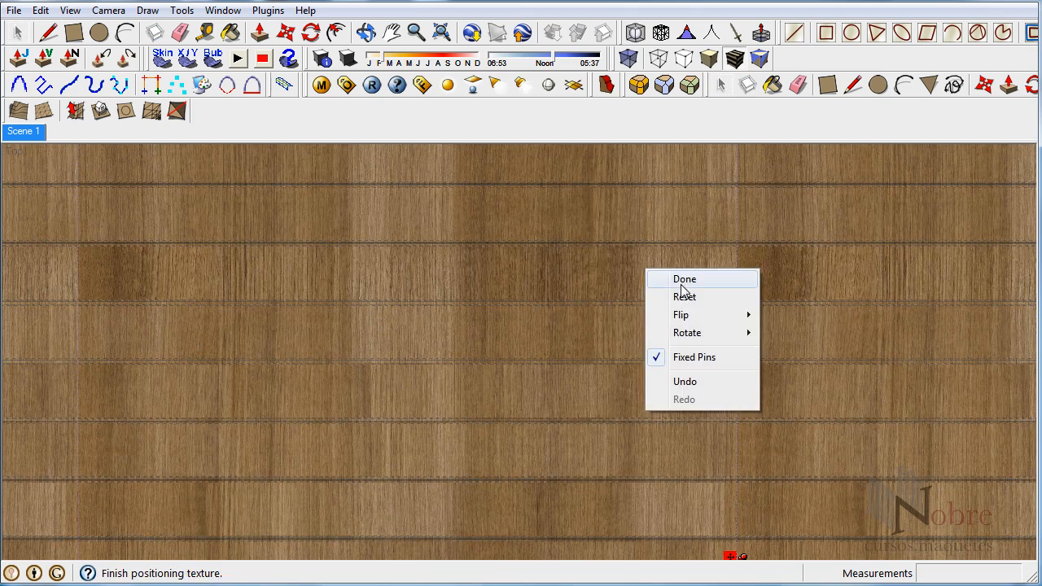
left_click(684, 281)
- Offset the wood texture on the tenth plank from the bay's end wall relative to its neighbours
scroll(631, 391, "down", 6)
right_click(625, 350)
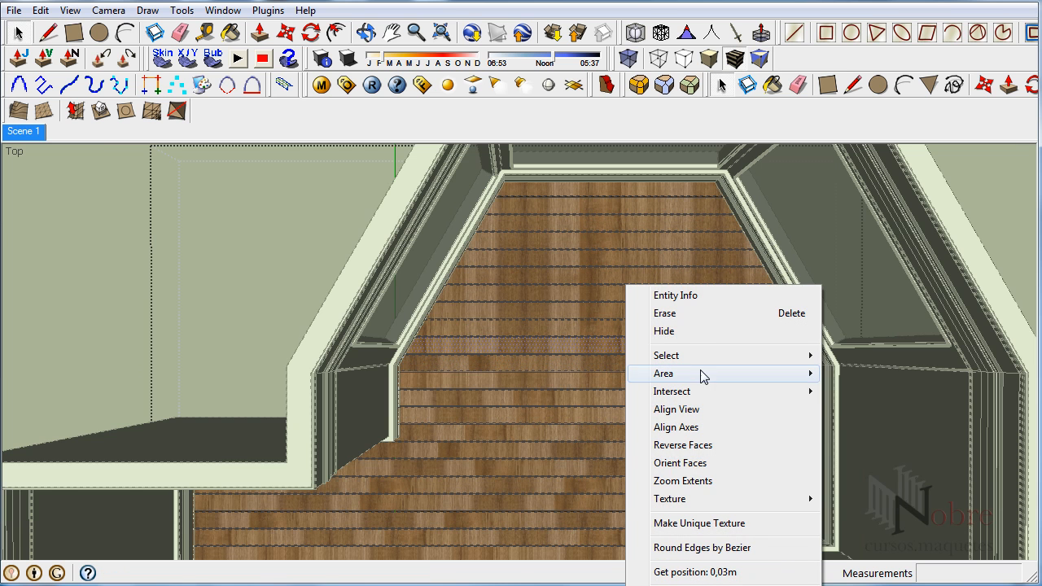
mouse_move(747, 498)
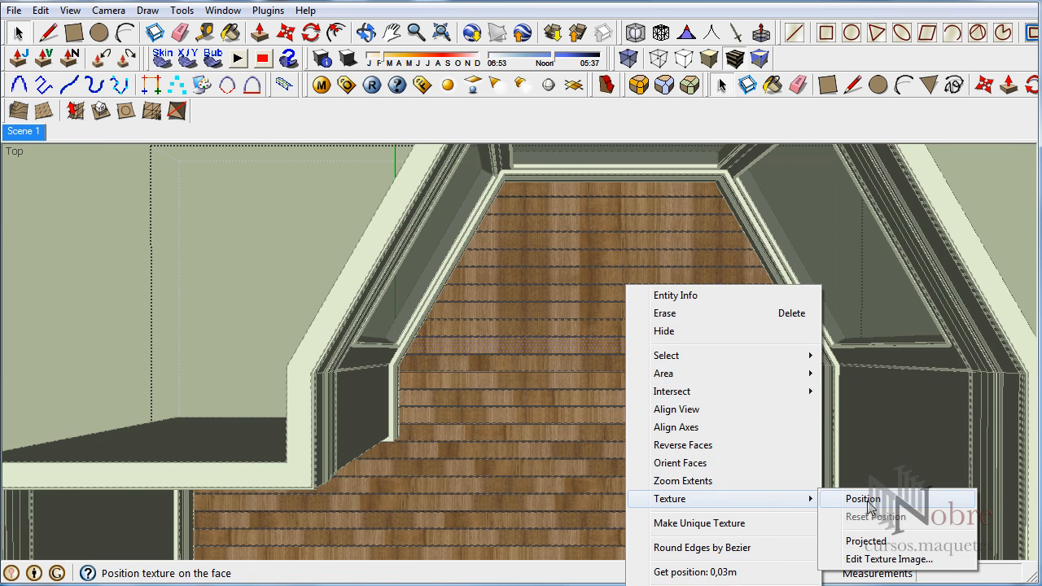
left_click(839, 497)
right_click(616, 344)
left_click(657, 358)
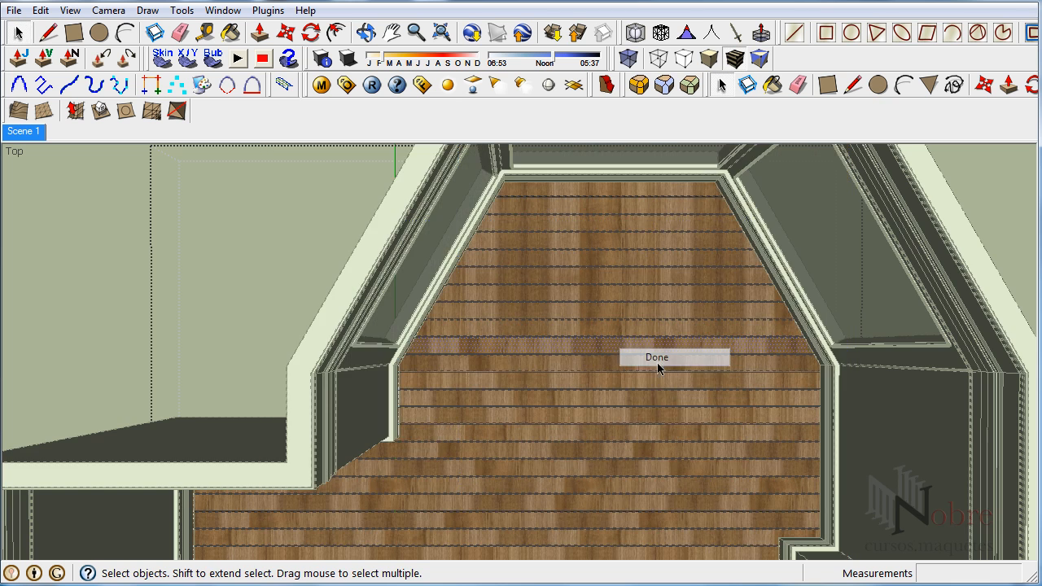
- Shift the wood texture sideways on the ninth plank from the bay's end wall to break the repeating pattern
scroll(679, 395, "down", 6)
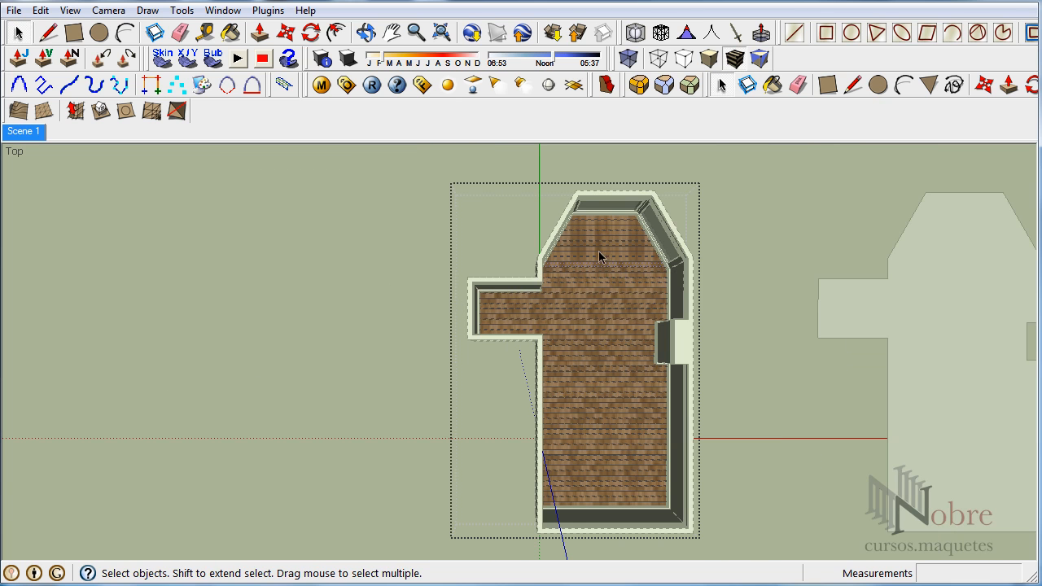
scroll(603, 252, "up", 8)
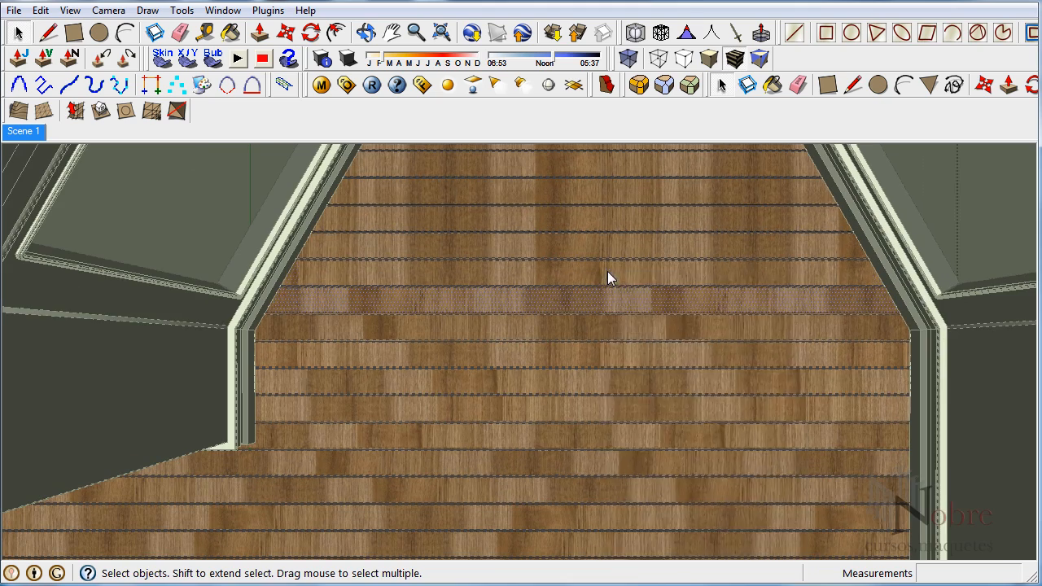
right_click(607, 271)
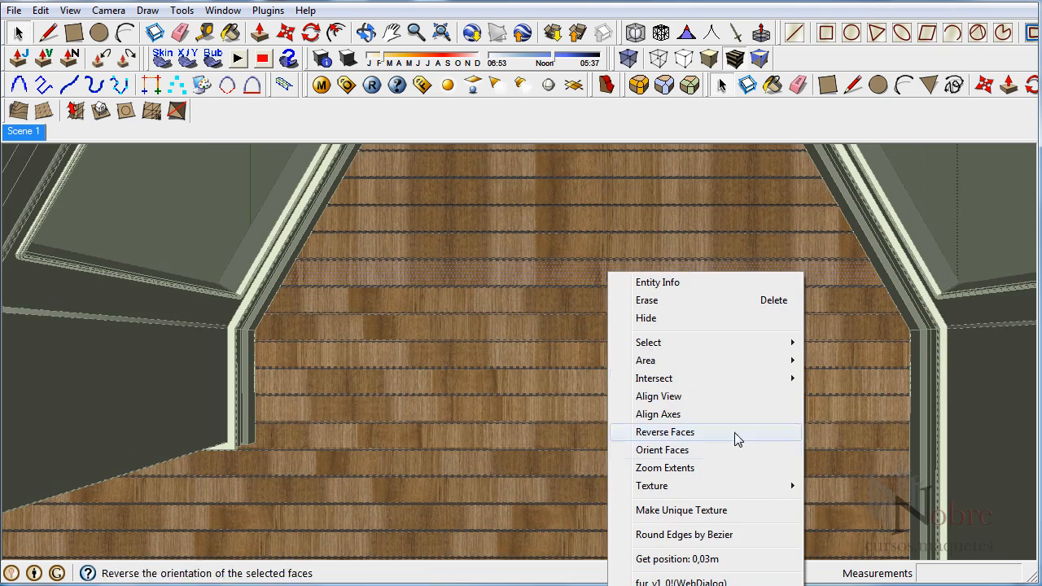
mouse_move(737, 487)
left_click(841, 486)
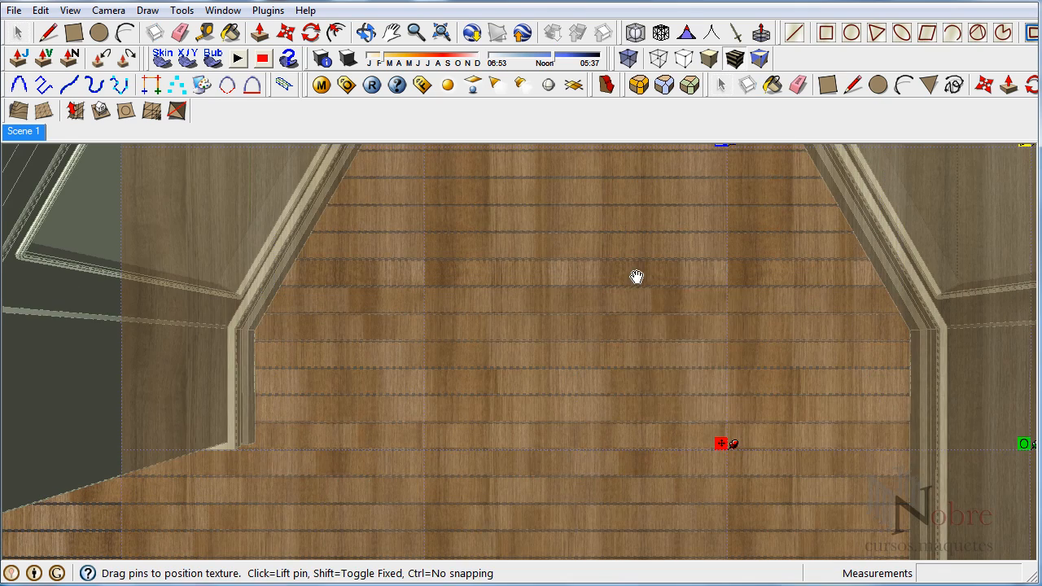
right_click(637, 277)
left_click(671, 285)
- Reposition the wood texture on the eighth plank from the bay's end wall so it differs from adjacent planks
right_click(627, 253)
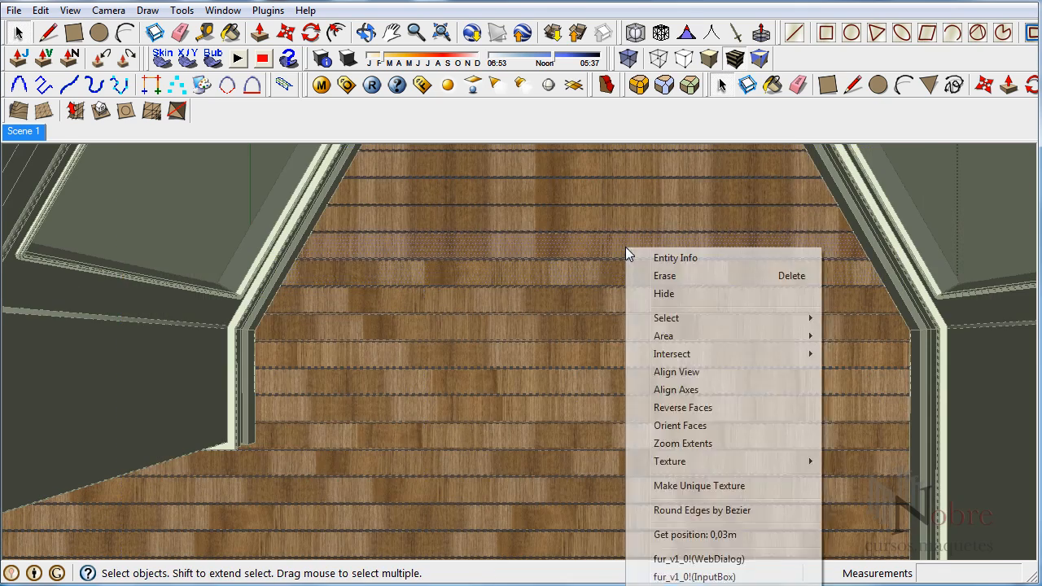
mouse_move(743, 464)
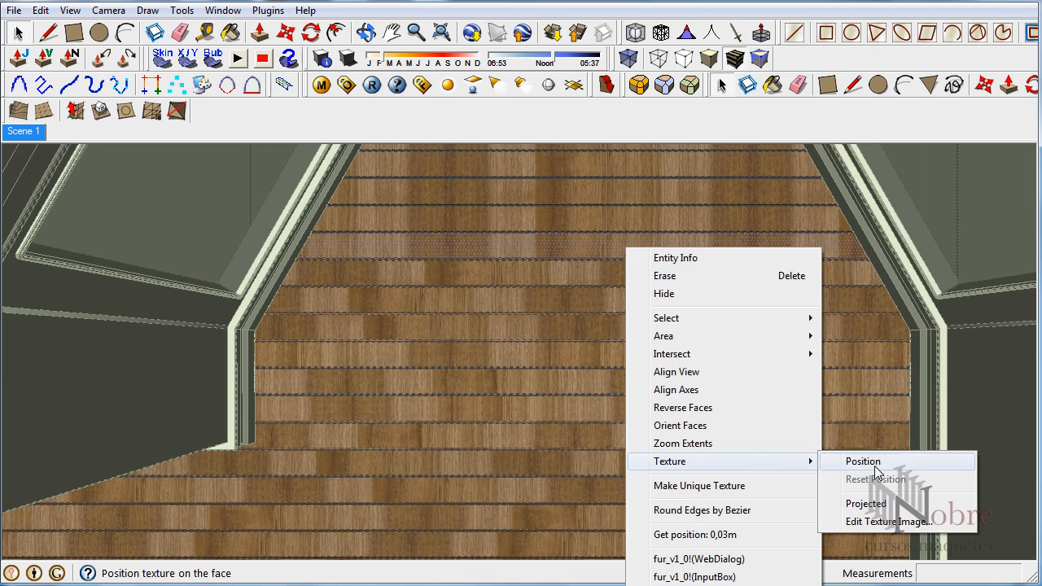
left_click(847, 459)
right_click(591, 247)
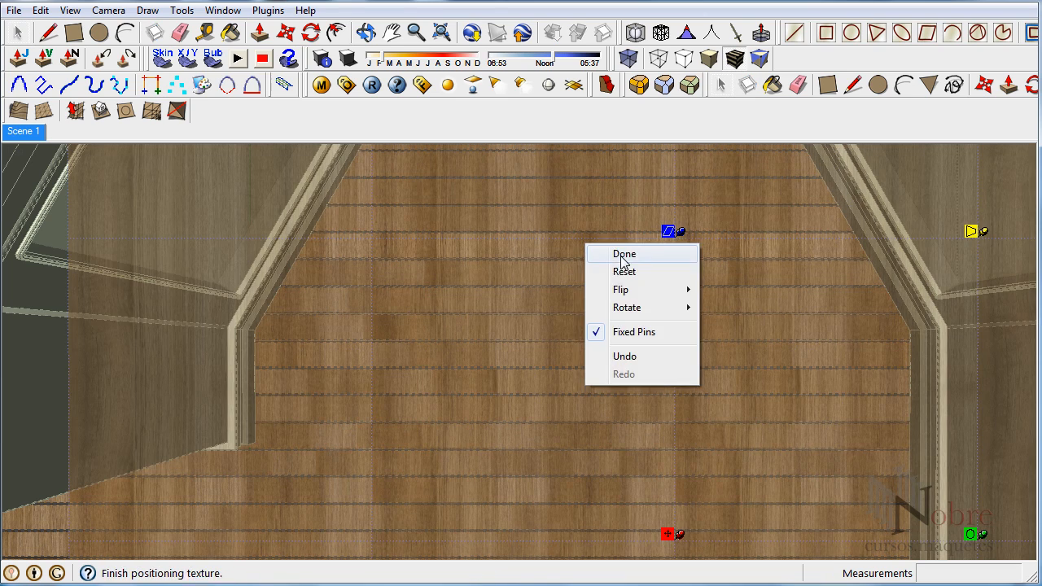
left_click(621, 258)
- Shift the wood texture on the seventh plank from the bay's end wall so its pattern is offset
scroll(648, 277, "down", 3)
scroll(648, 200, "up", 4)
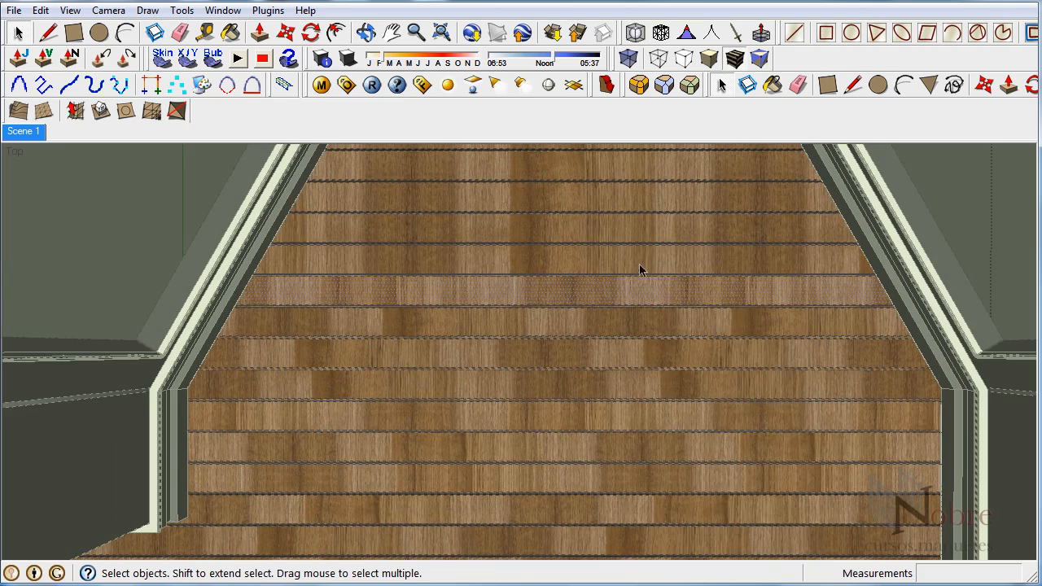
right_click(641, 259)
mouse_move(751, 471)
left_click(863, 469)
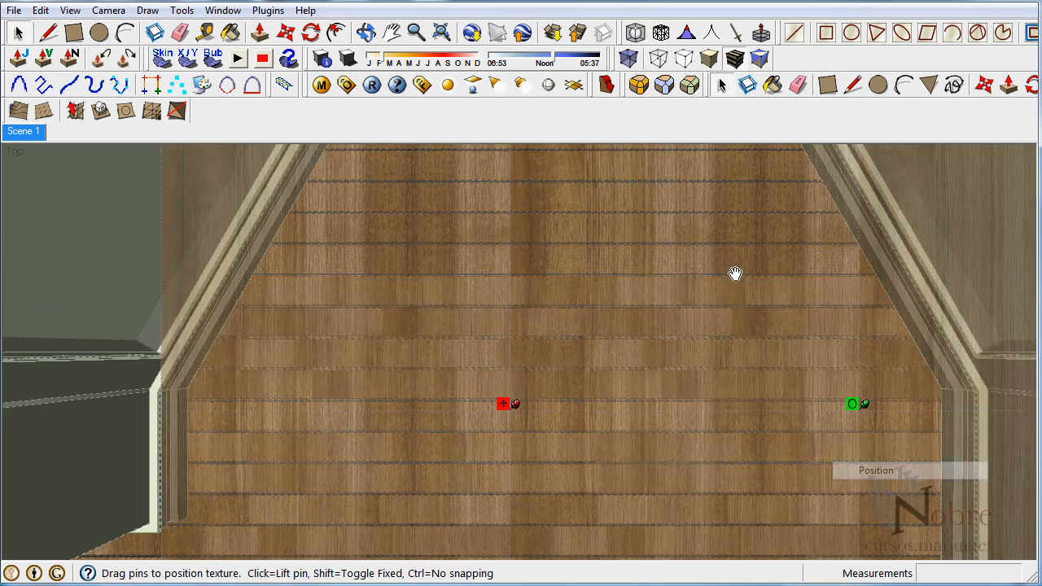
left_click_drag(735, 272, 442, 256)
right_click(632, 261)
left_click(642, 271)
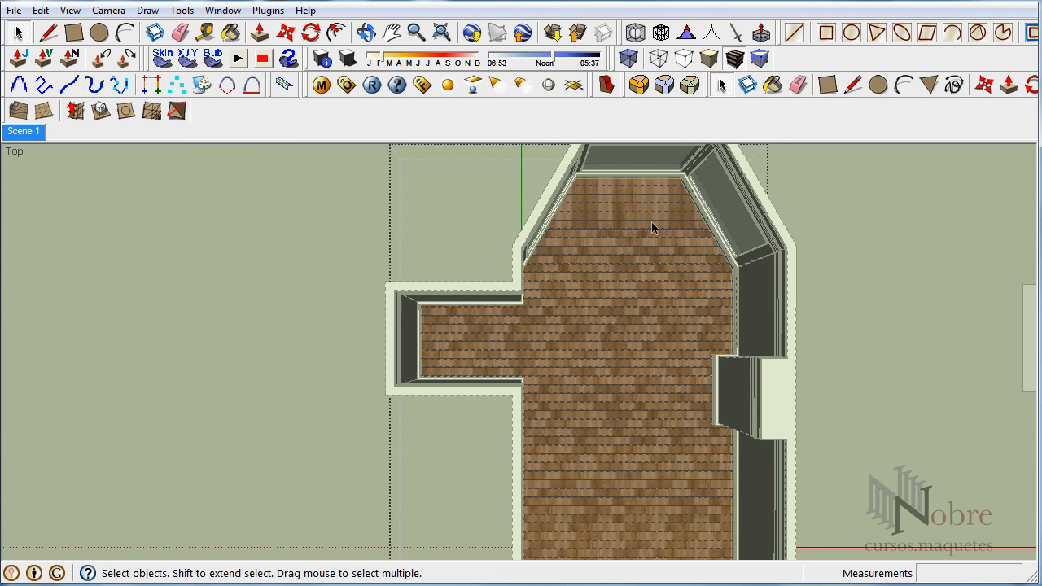
- Offset the wood texture on the sixth plank from the bay's end wall from the planks beside it
scroll(643, 203, "up", 8)
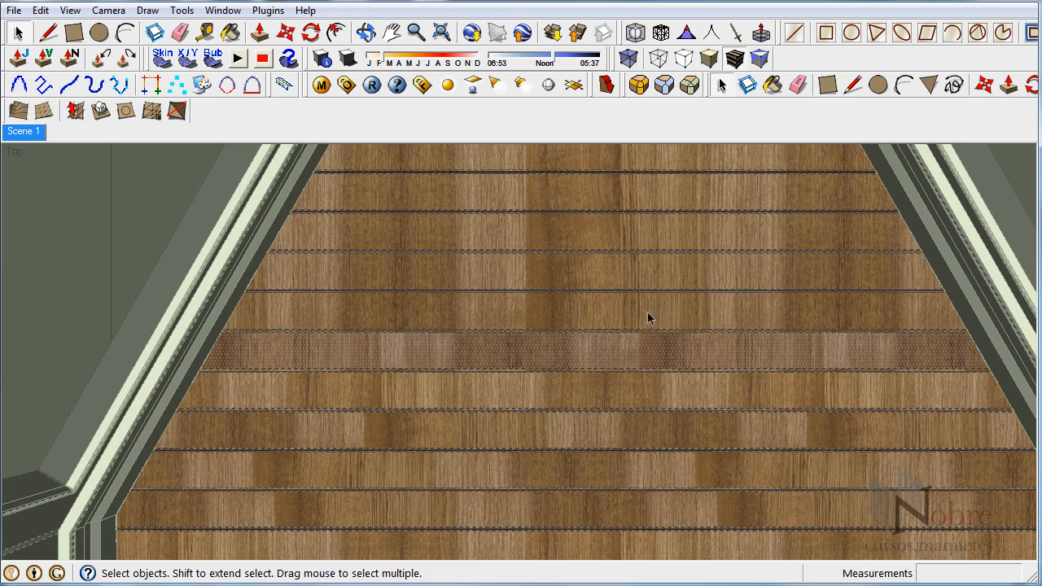
right_click(648, 314)
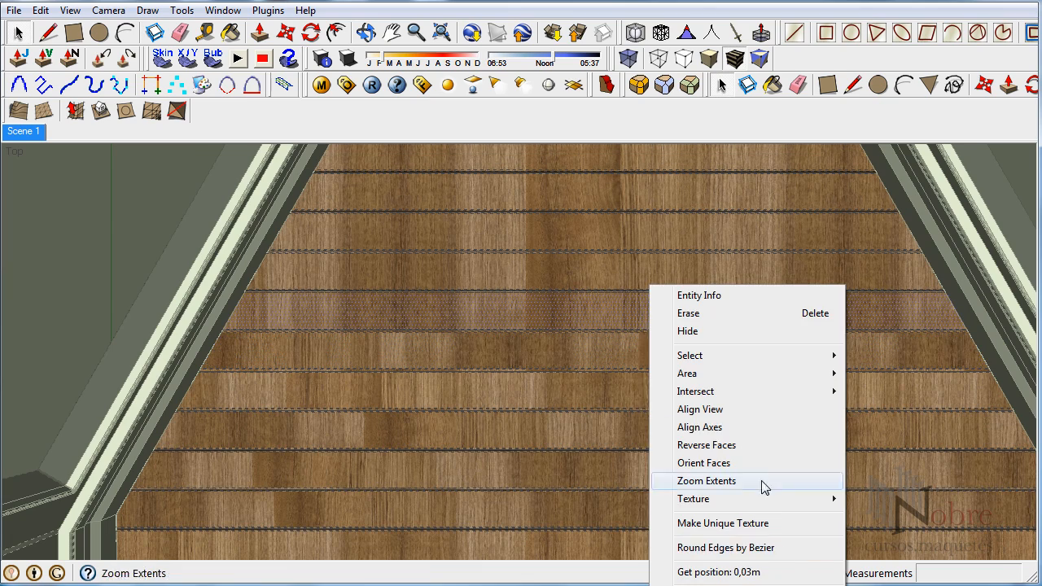
mouse_move(774, 500)
left_click(875, 499)
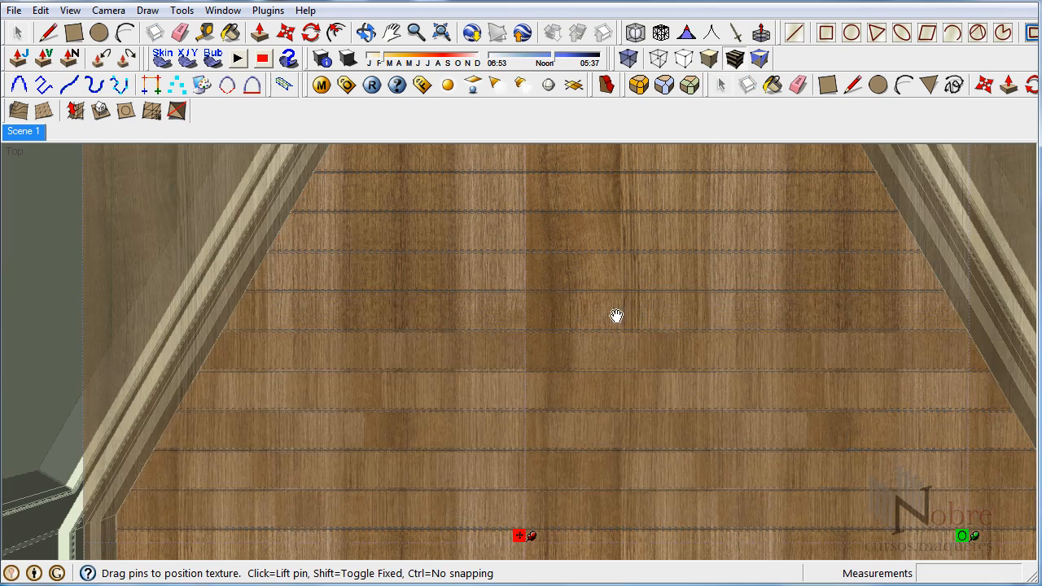
left_click_drag(617, 317, 678, 356)
right_click(642, 319)
left_click(689, 335)
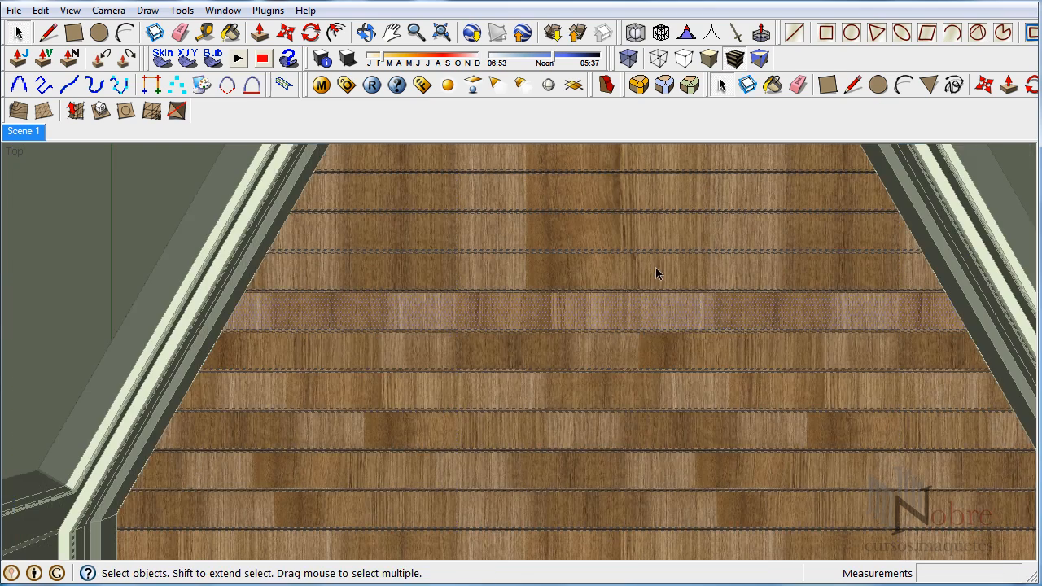
- Reposition the wood texture on the fifth plank from the bay's end wall to vary its pattern
right_click(656, 269)
mouse_move(772, 491)
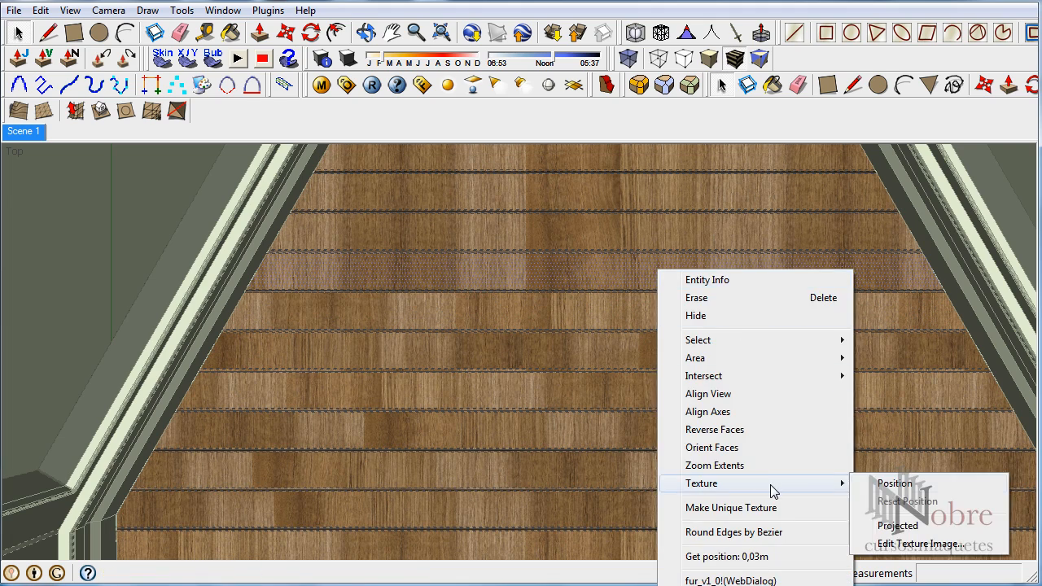
left_click(875, 484)
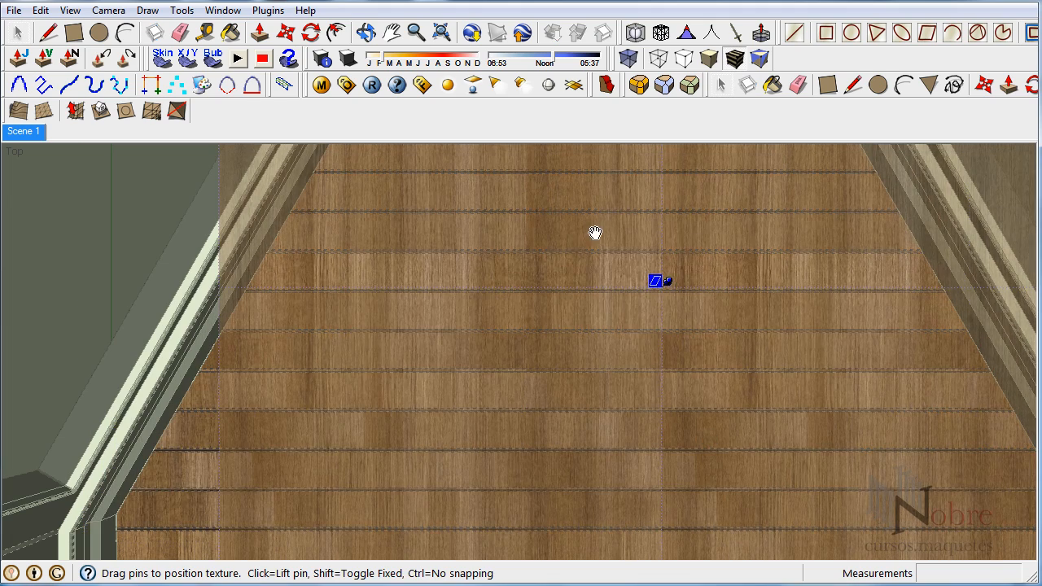
right_click(602, 255)
left_click(619, 258)
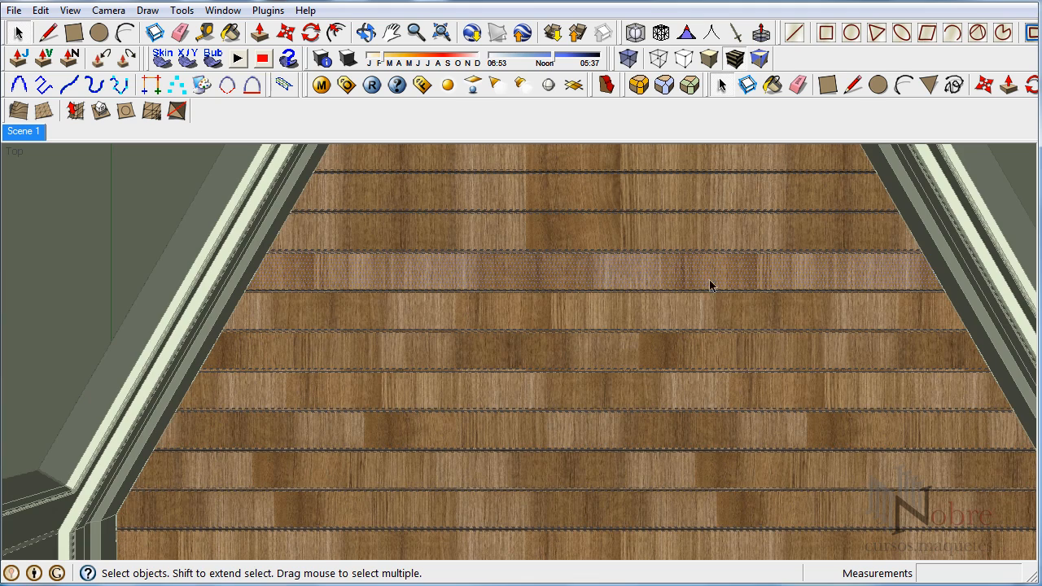
- Shift the wood texture on the fourth plank from the bay's end wall so it no longer matches its neighbours
scroll(619, 314, "up", 5)
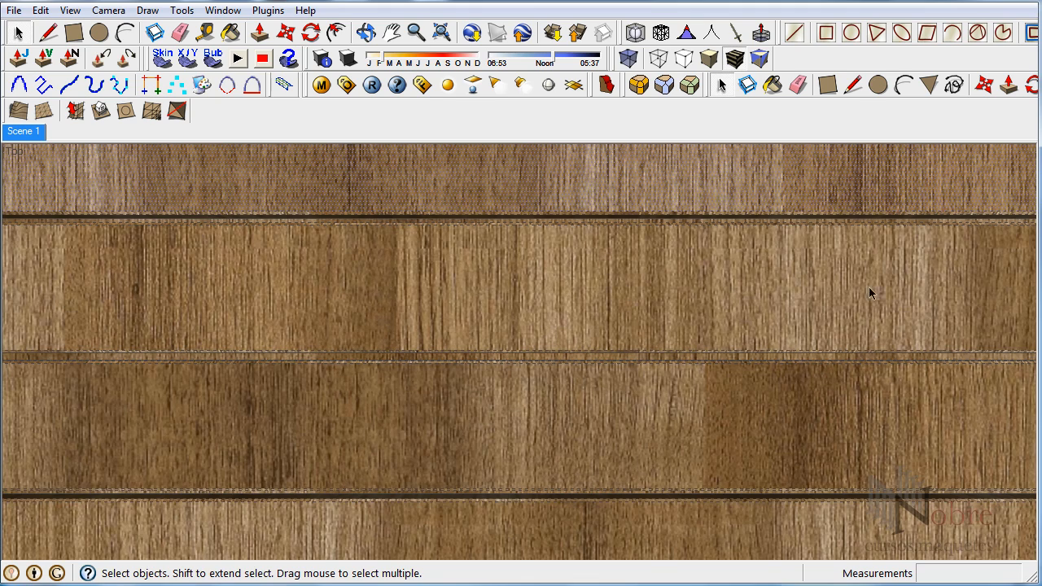
scroll(550, 334, "down", 3)
scroll(501, 349, "down", 6)
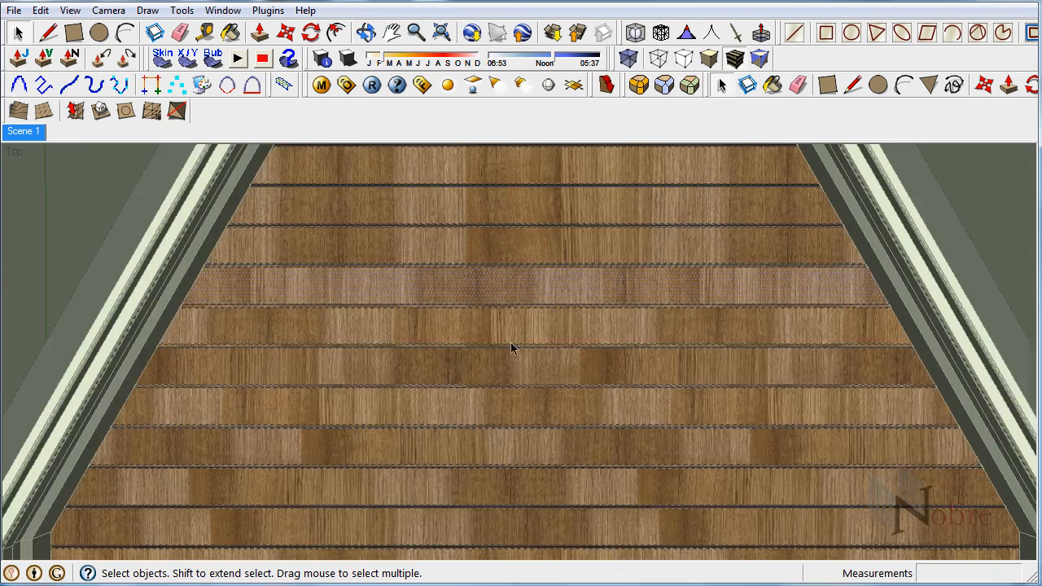
right_click(541, 276)
mouse_move(698, 494)
left_click(791, 493)
left_click_drag(483, 181, 607, 295)
right_click(507, 283)
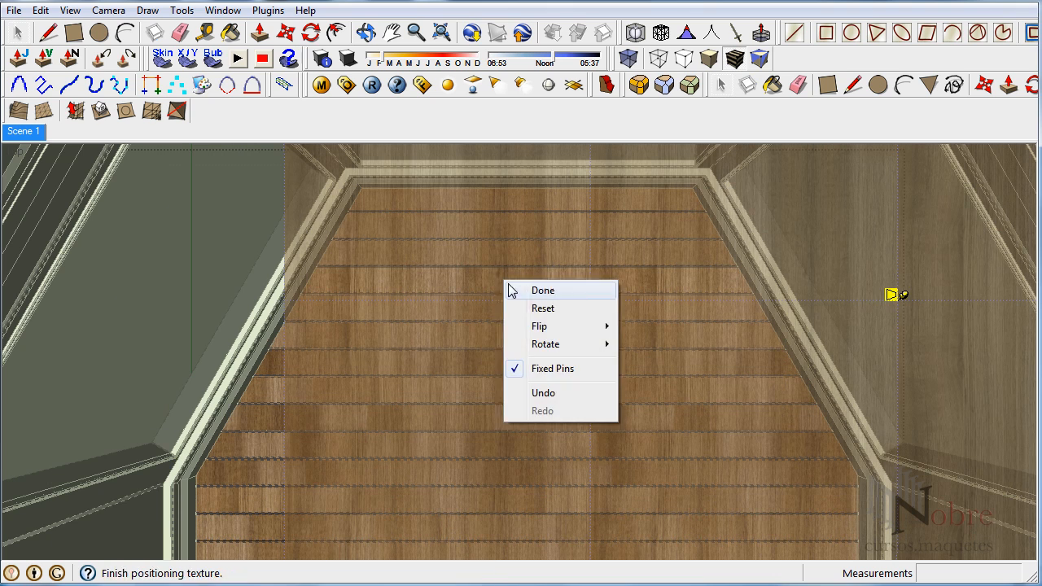
left_click(543, 293)
- Offset the wood texture on the third plank from the bay's end wall against the adjacent planks
right_click(507, 254)
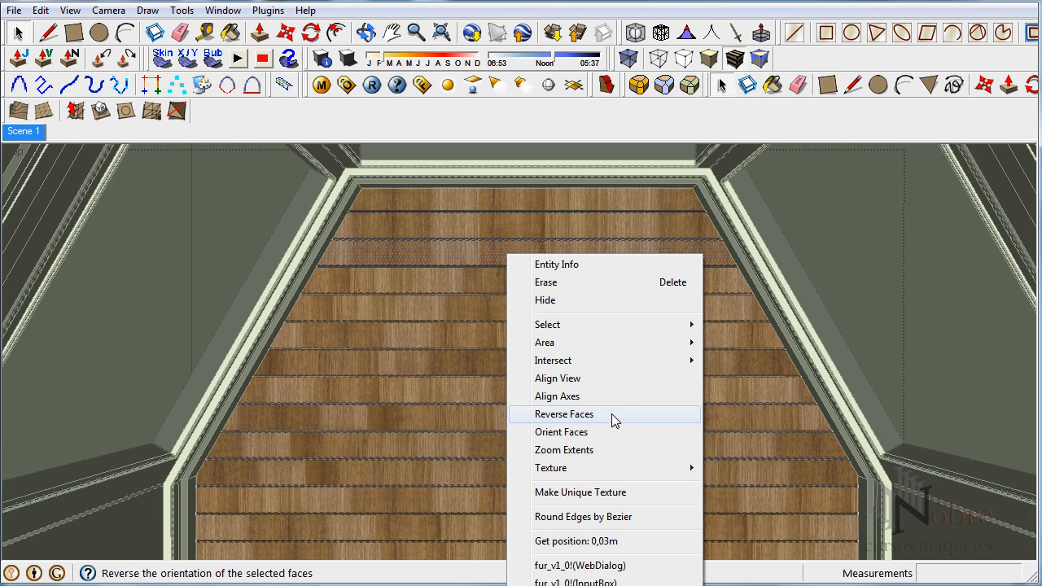
mouse_move(660, 474)
left_click(724, 469)
right_click(515, 251)
left_click(543, 260)
- Shift the wood texture on the second plank from the bay's end wall, and view the whole room in perspective
right_click(533, 222)
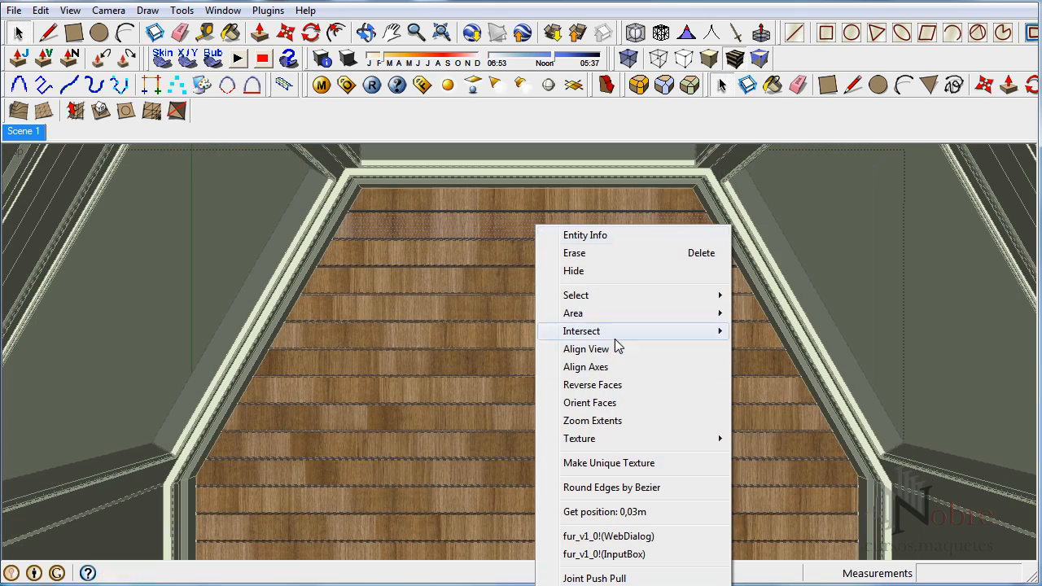
mouse_move(639, 440)
left_click(761, 435)
left_click_drag(516, 195, 585, 295)
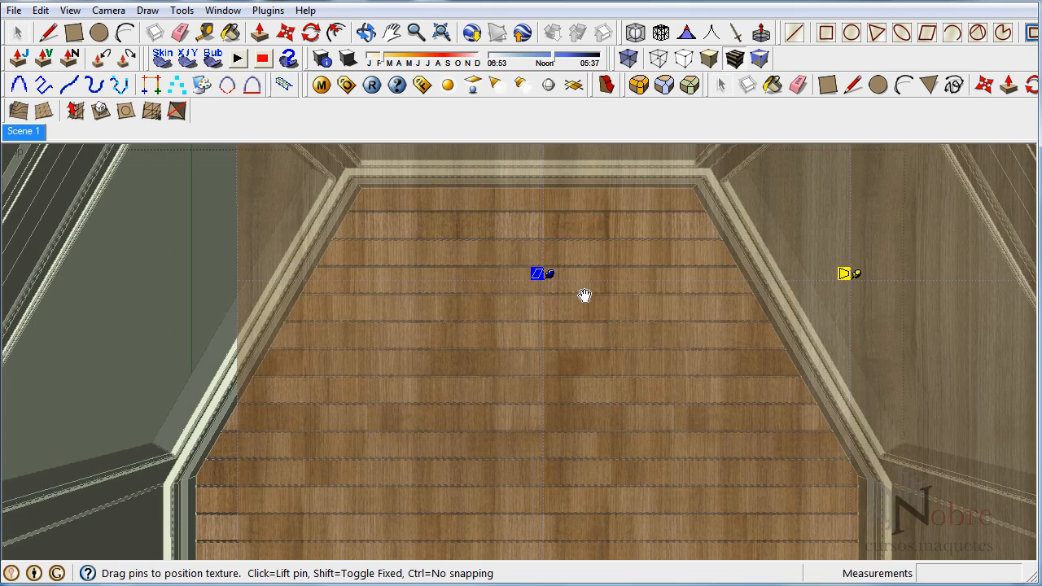
right_click(569, 222)
left_click(616, 237)
scroll(572, 204, "down", 7)
middle_click_drag(624, 297, 615, 365)
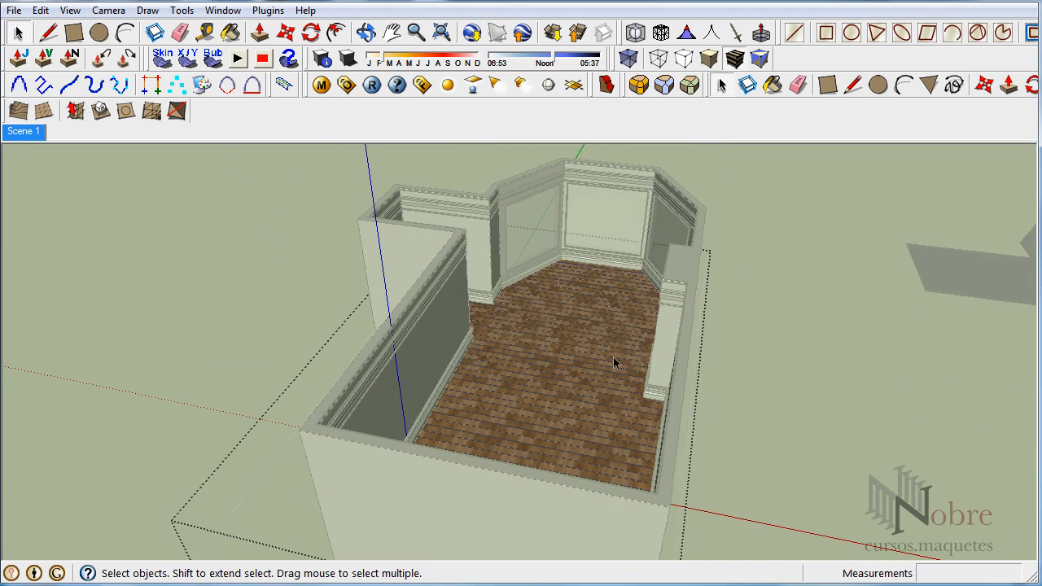
- Move the flat ceiling shape onto the top of the room's walls, and check it inside the room from the Scene 1 view
left_click(25, 132)
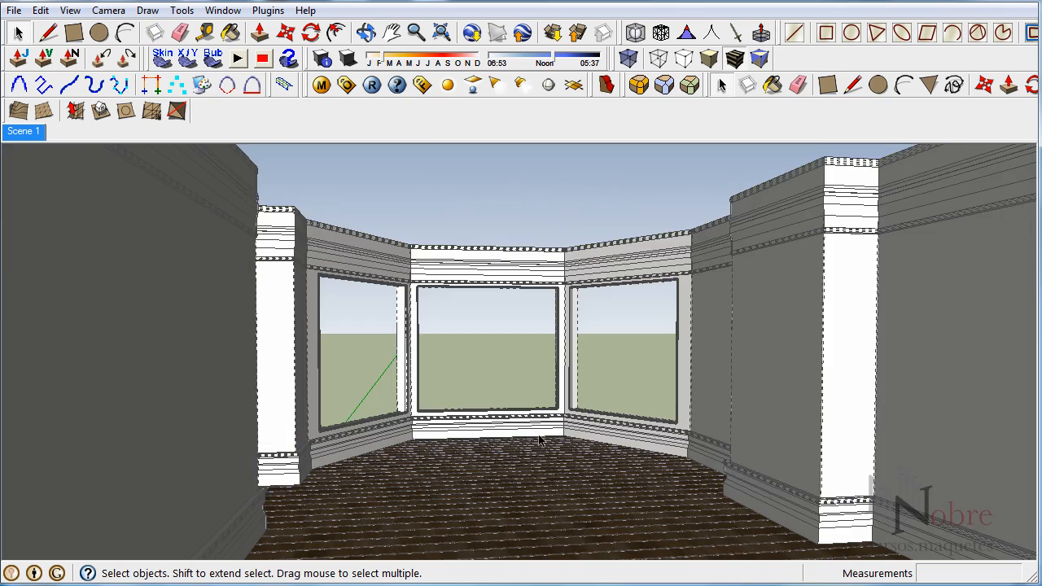
middle_click_drag(544, 431, 505, 331)
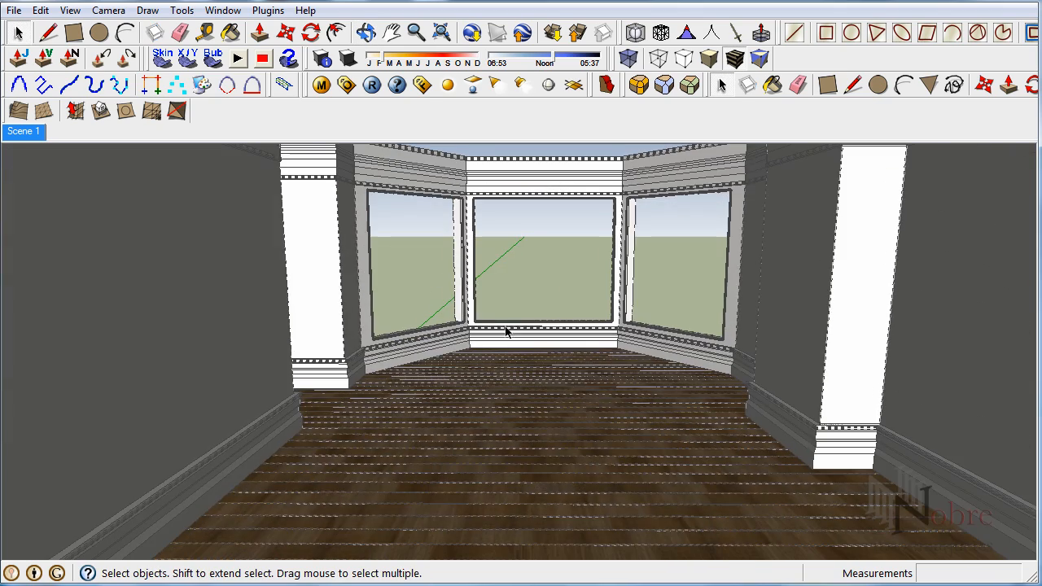
left_click(38, 131)
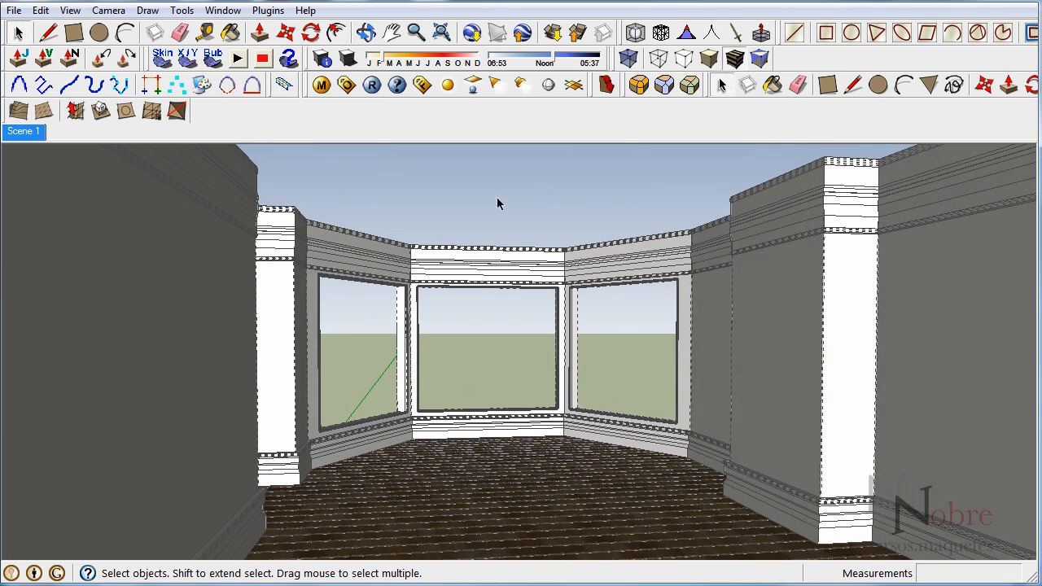
middle_click_drag(499, 203, 523, 342)
scroll(554, 351, "down", 5)
middle_click_drag(588, 358, 609, 334)
left_click(609, 334)
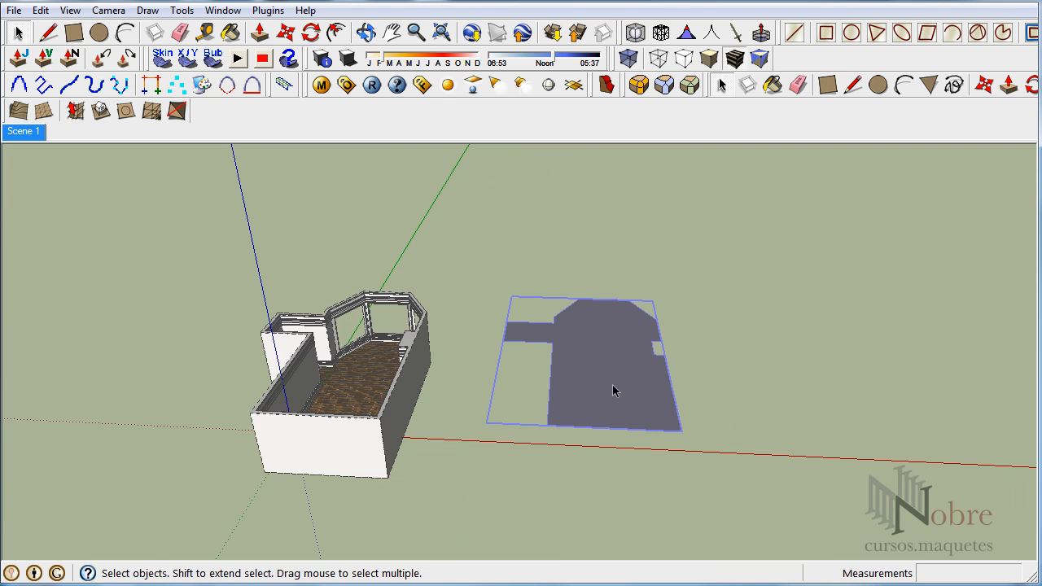
key("m")
left_click(624, 354)
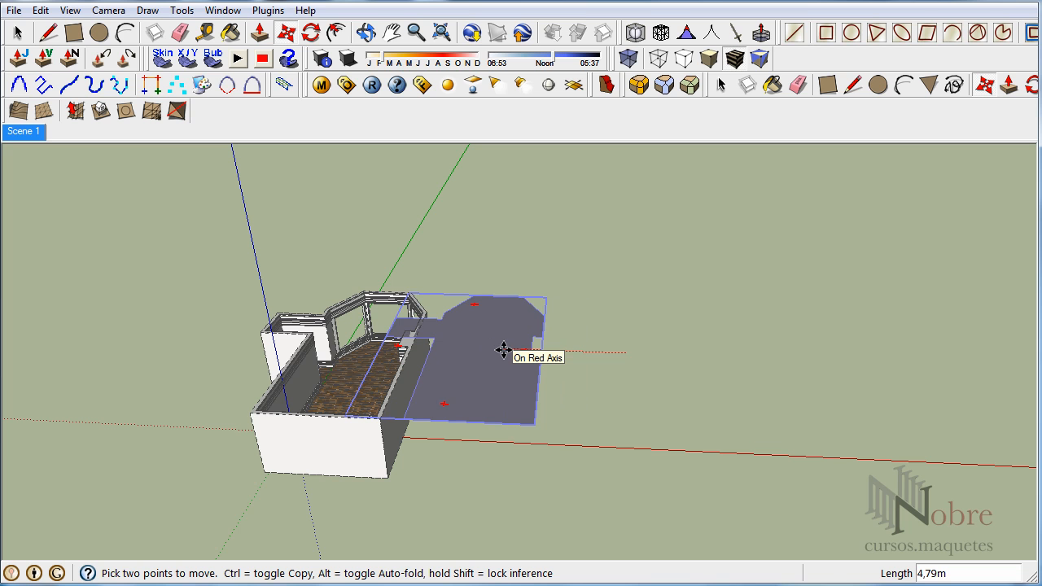
key("Return")
key("space")
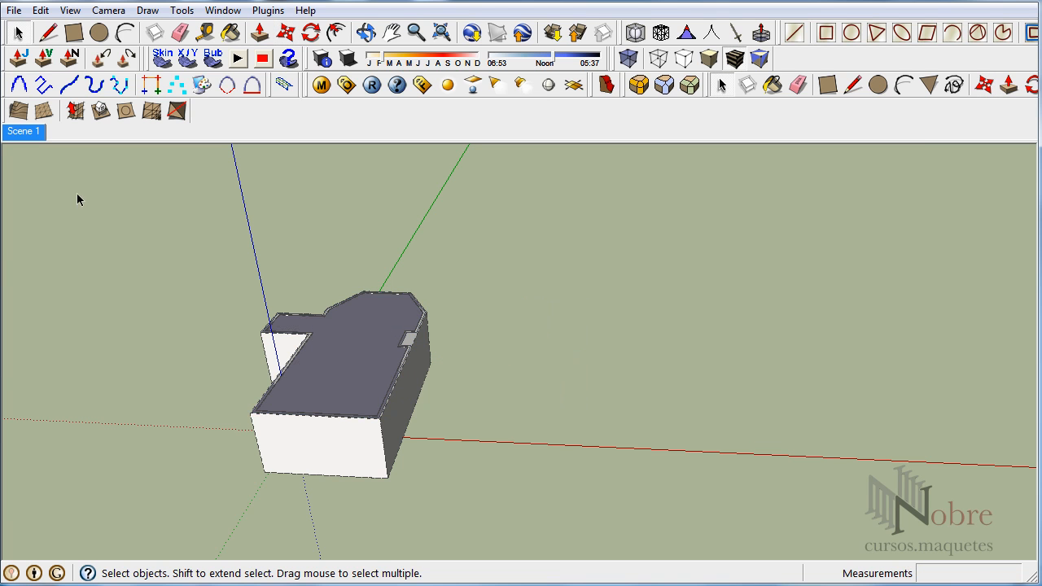
left_click(18, 132)
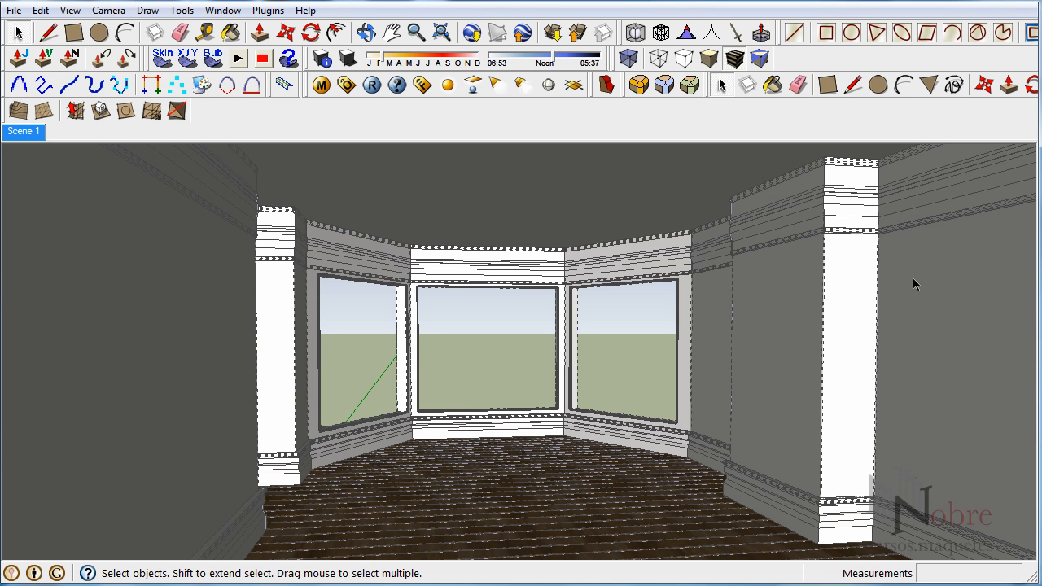
middle_click_drag(915, 279, 782, 269)
scroll(912, 280, "up", 3)
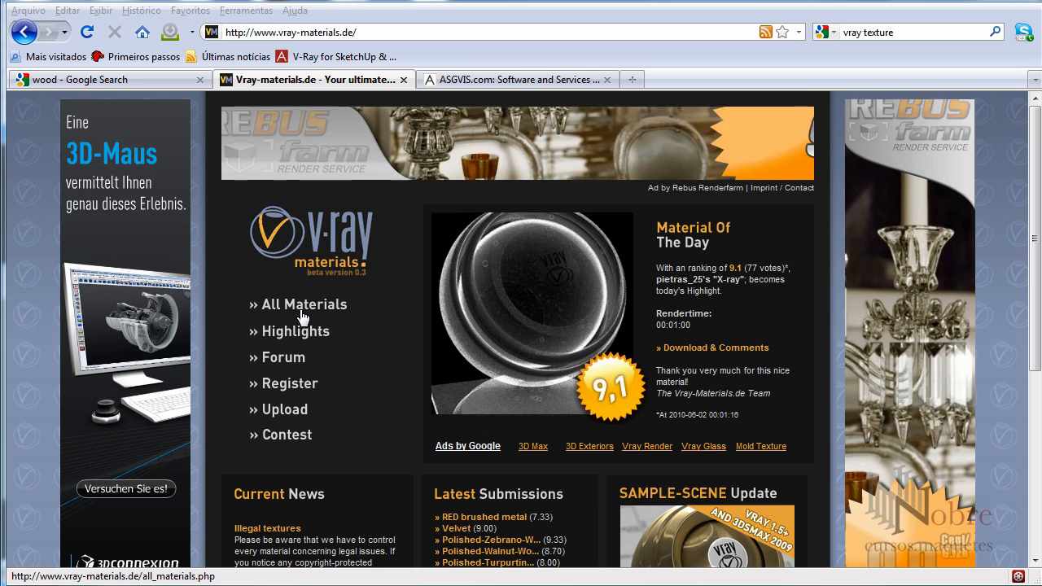
- Switch to the browser and search all materials on vray-materials.de for wall
left_click(301, 311)
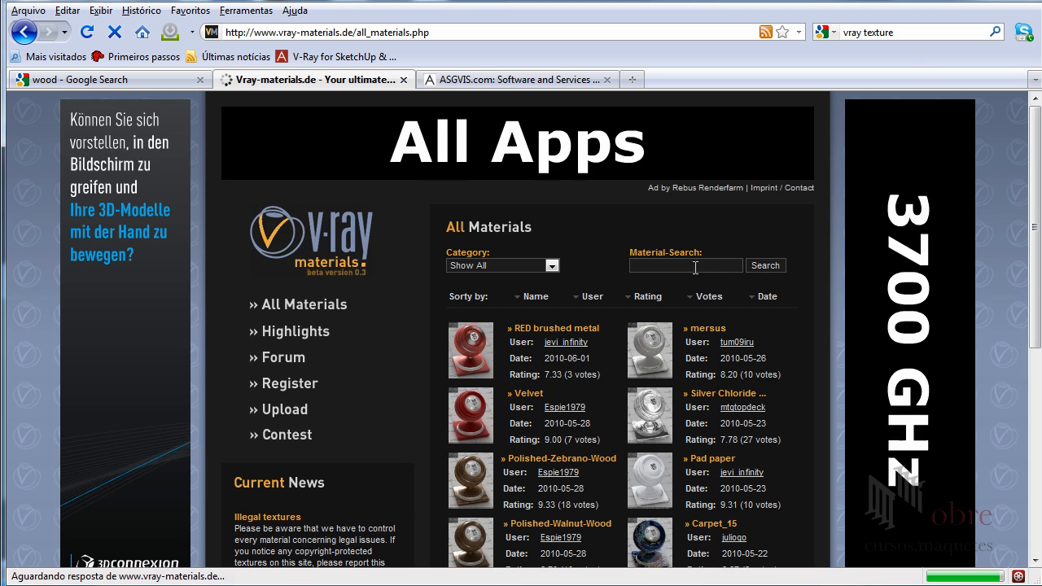
left_click(684, 267)
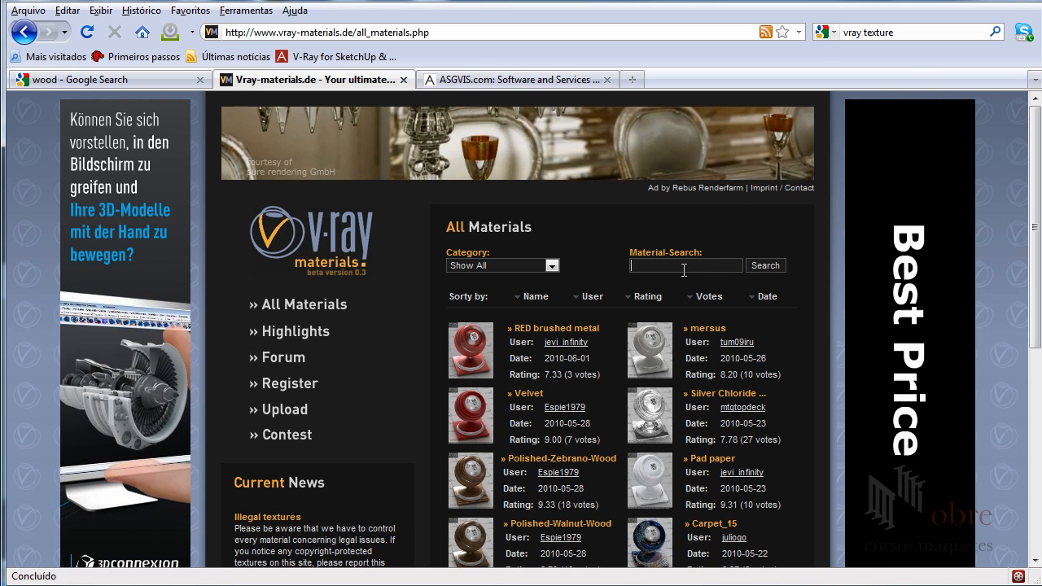
type("wall")
key("Return")
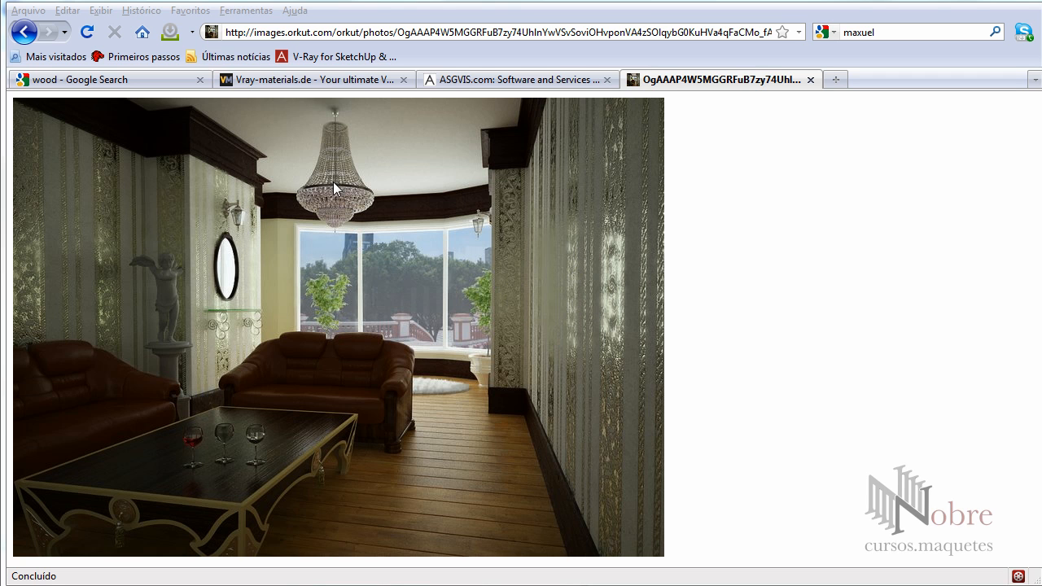
- Open the details of the Fabric material among the golden search results on vray-materials.de, and view its enlarged preview
left_click(471, 88)
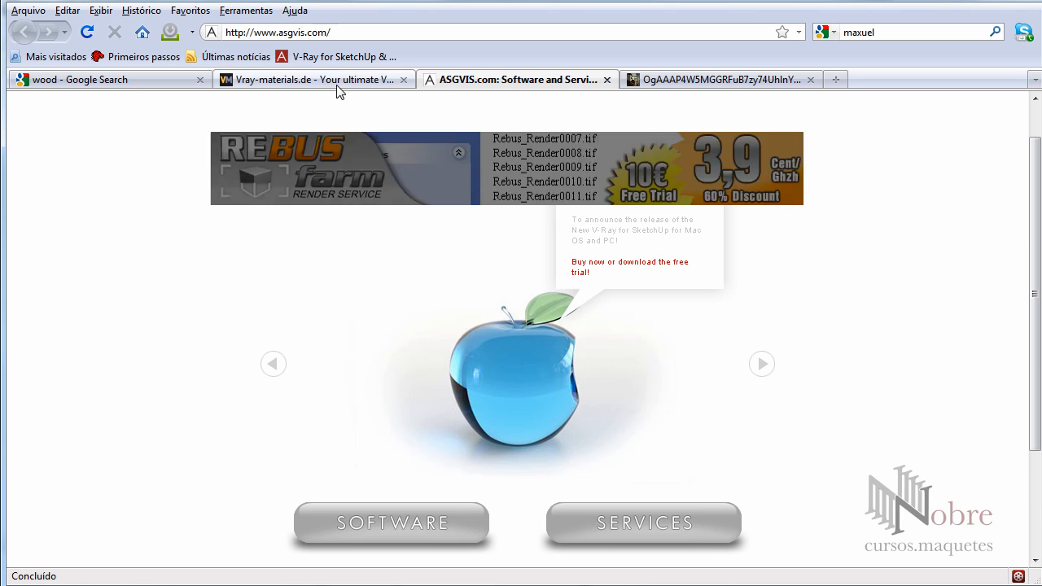
left_click(388, 88)
left_click(666, 354)
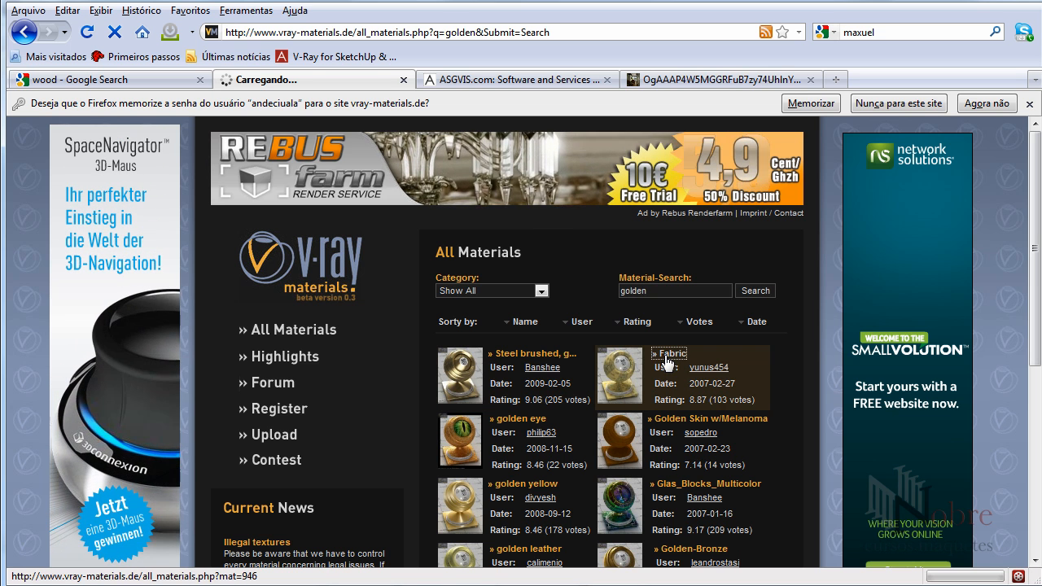
left_click(669, 361)
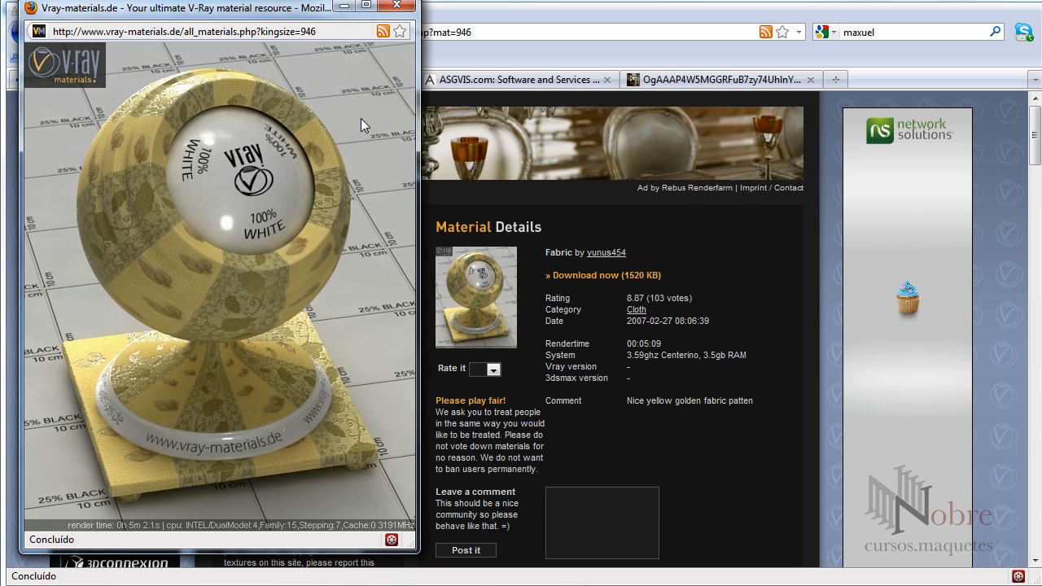
left_click(397, 5)
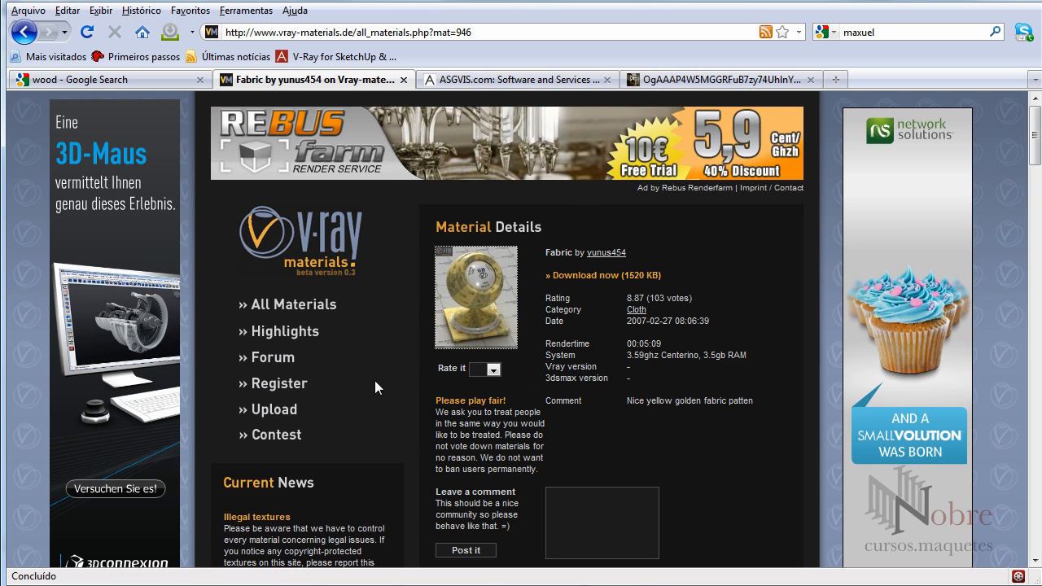
- Download the Fabric material's ZIP archive, opening it with WinRAR
left_click(603, 276)
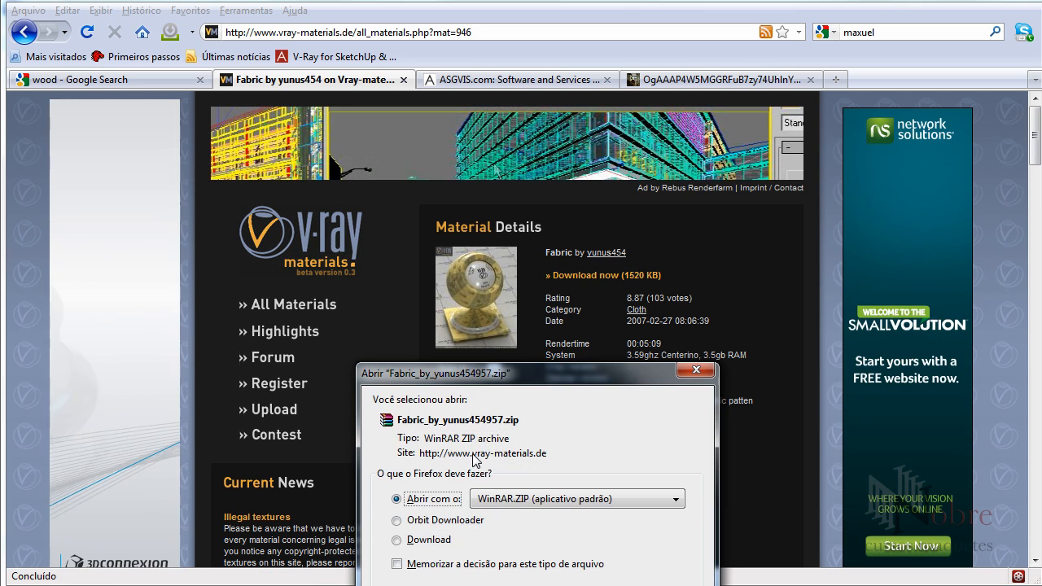
left_click_drag(490, 380, 450, 218)
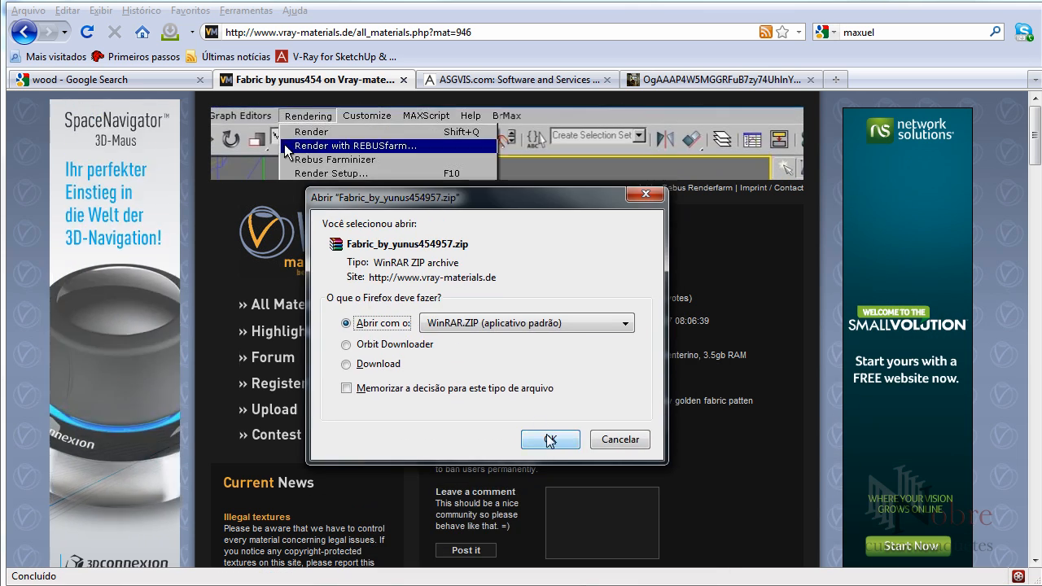
left_click(548, 437)
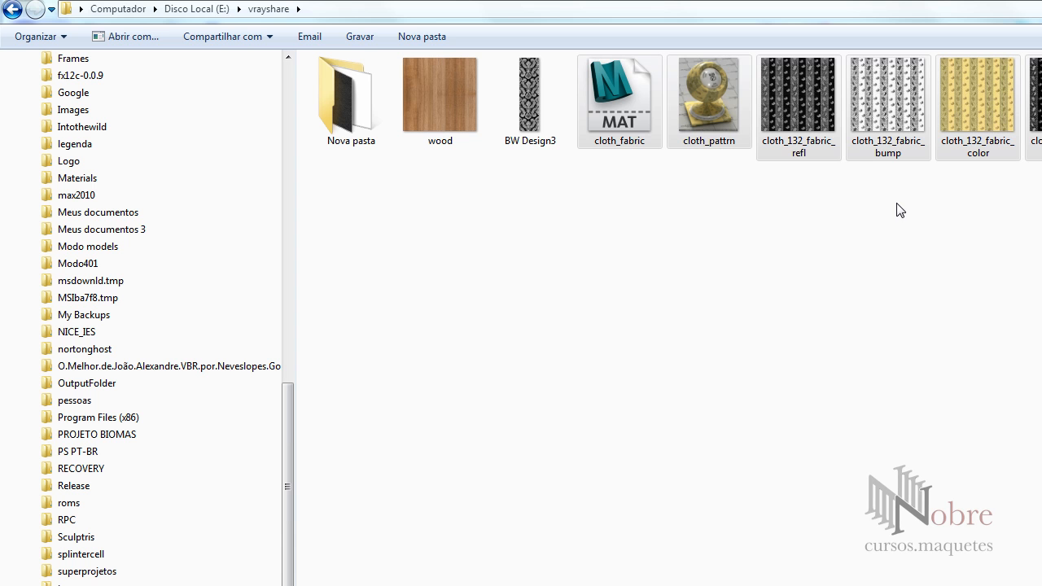
- Examine the cloth_132_fabric reflection, bump, color and gloss textures in the vrayshare folder, and close the Downloads window
left_click(899, 218)
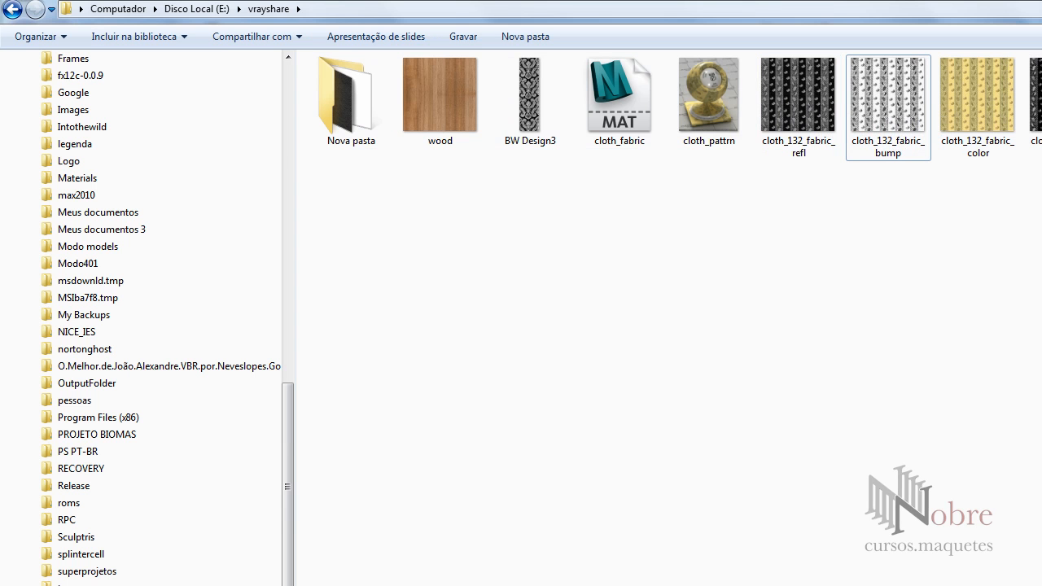
double_click(863, 0)
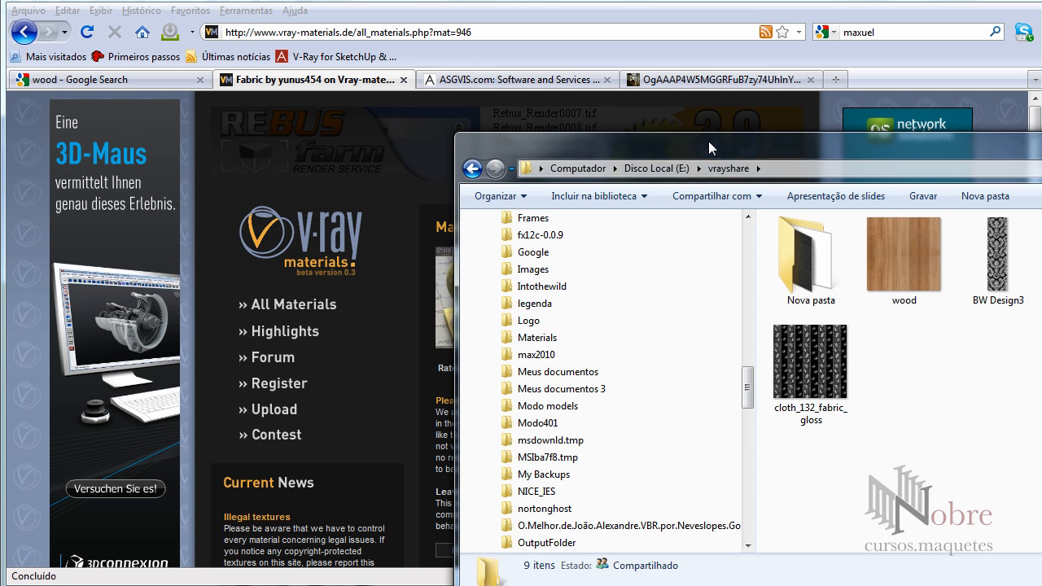
left_click_drag(709, 141, 134, 79)
left_click_drag(418, 78, 305, 49)
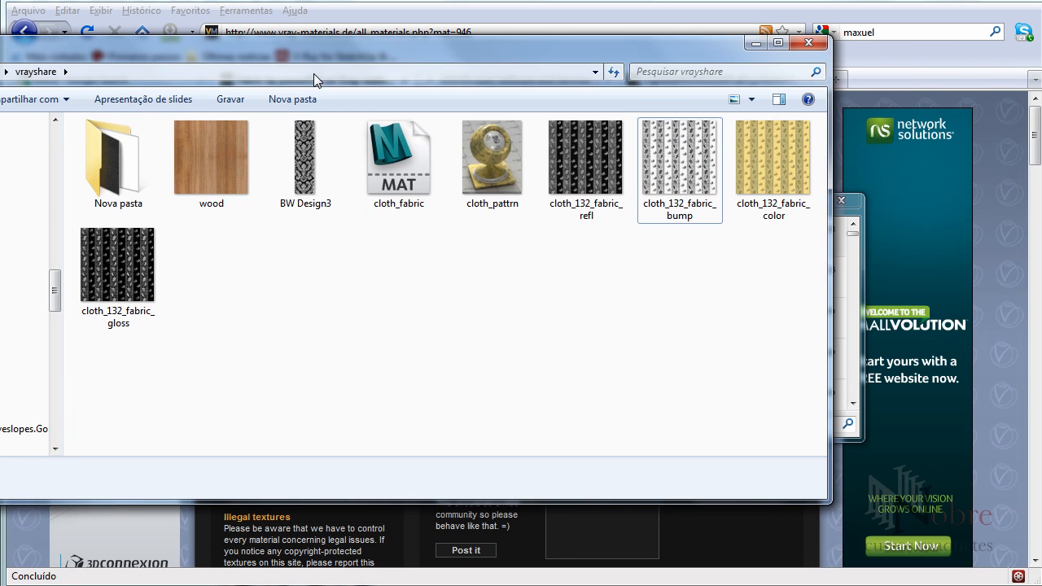
left_click(576, 186)
left_click(682, 175)
left_click(782, 183)
left_click(151, 287)
left_click(763, 201)
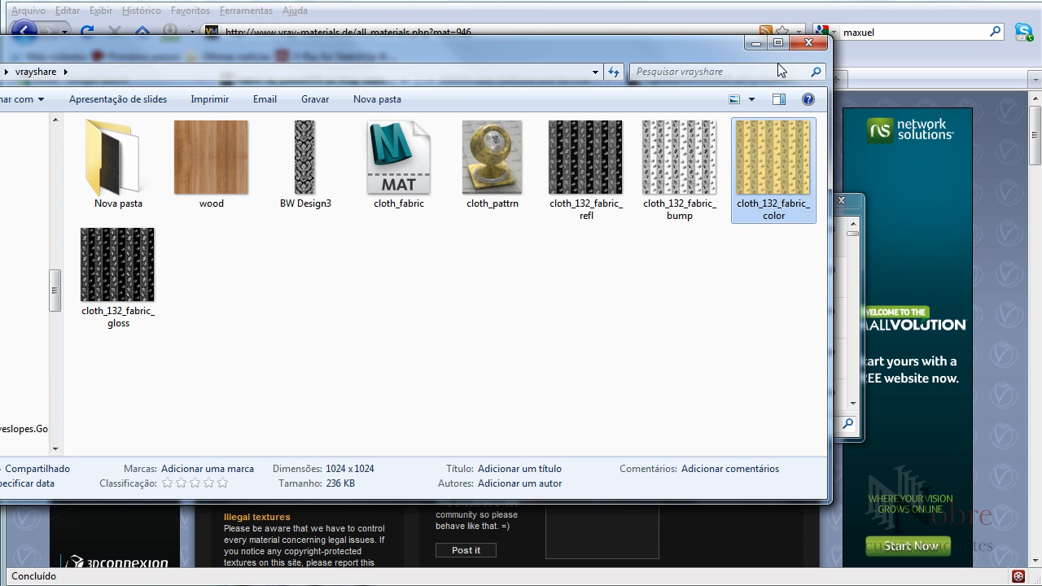
left_click(753, 43)
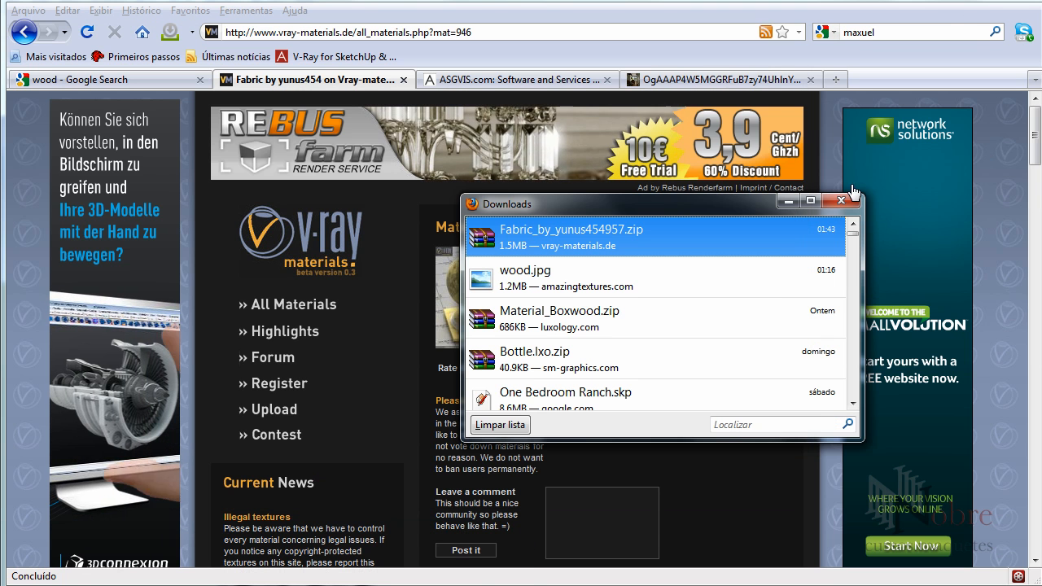
left_click(844, 201)
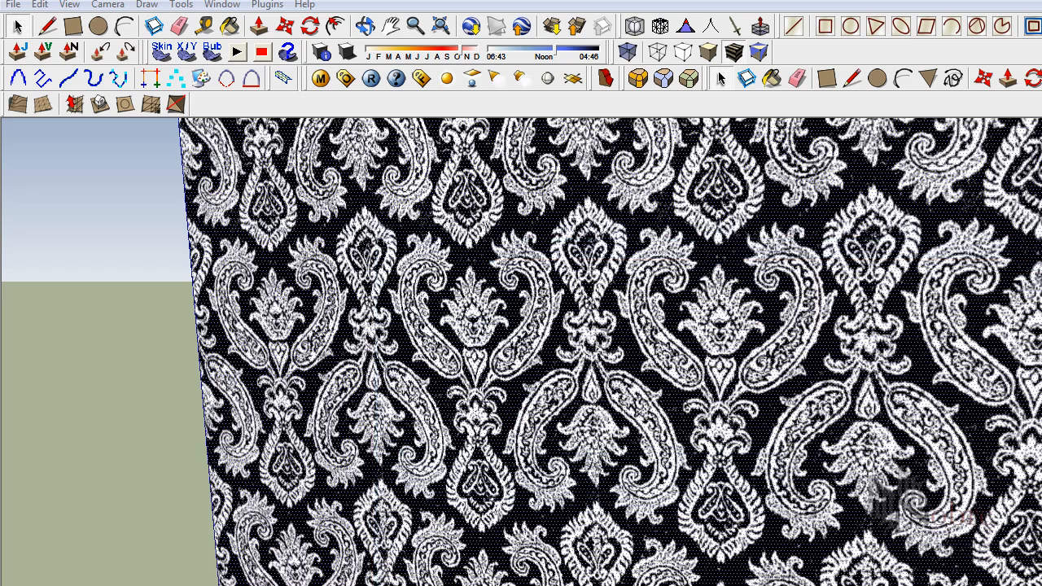
- Switch to SketchUp, open the walls for editing, and import cloth_132_fabric_color as a texture onto the long wall beside the pillar
key("alt+F4")
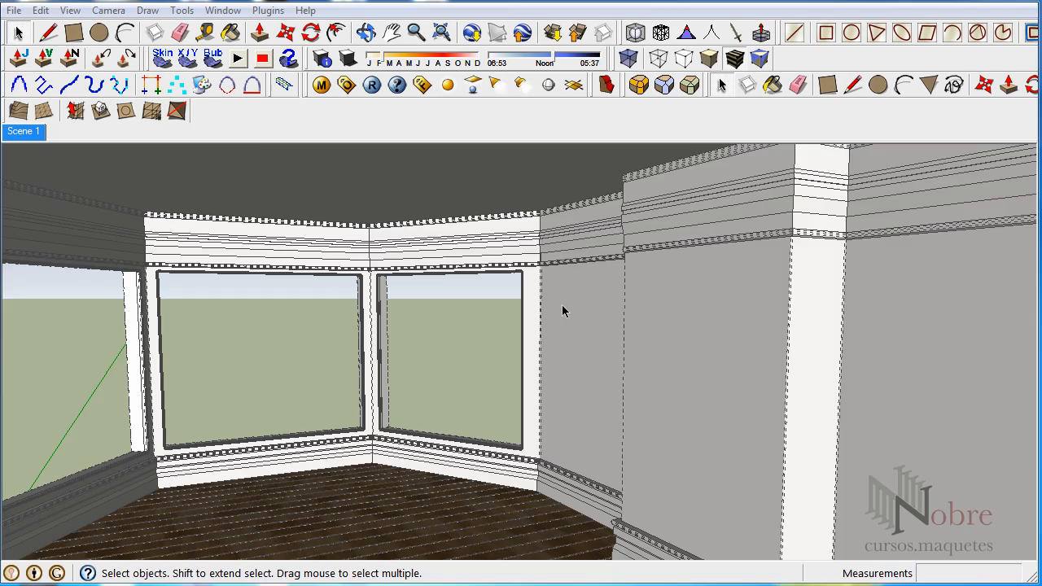
middle_click_drag(715, 318, 719, 315, "shift")
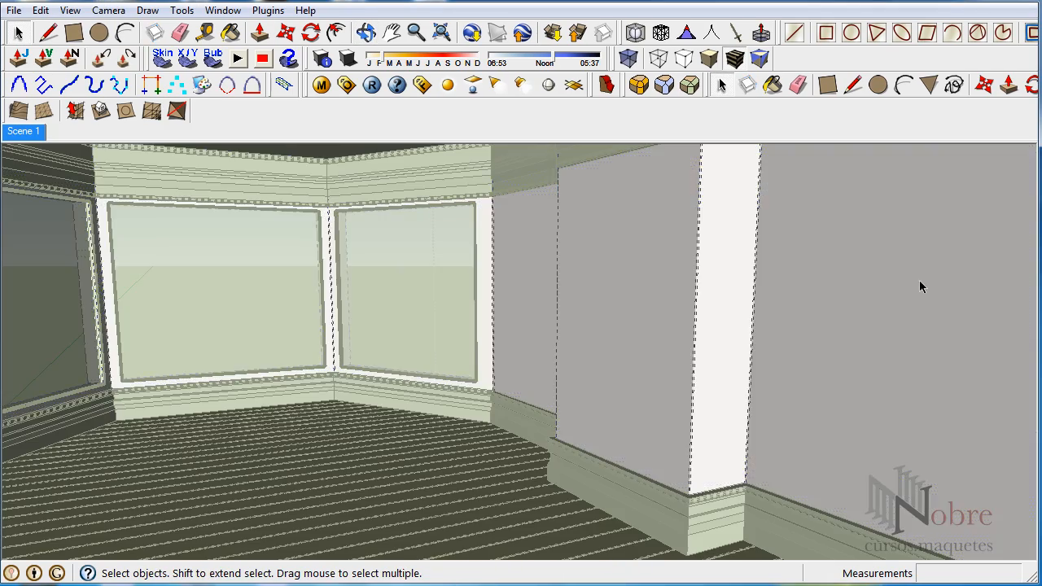
middle_click_drag(921, 287, 743, 277)
middle_click_drag(687, 320, 651, 311)
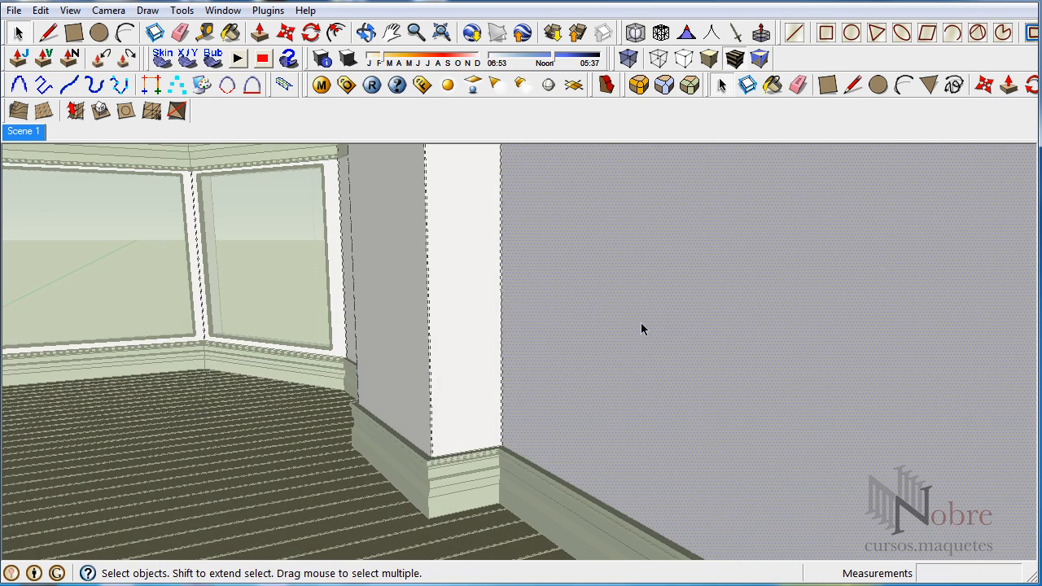
left_click(14, 10)
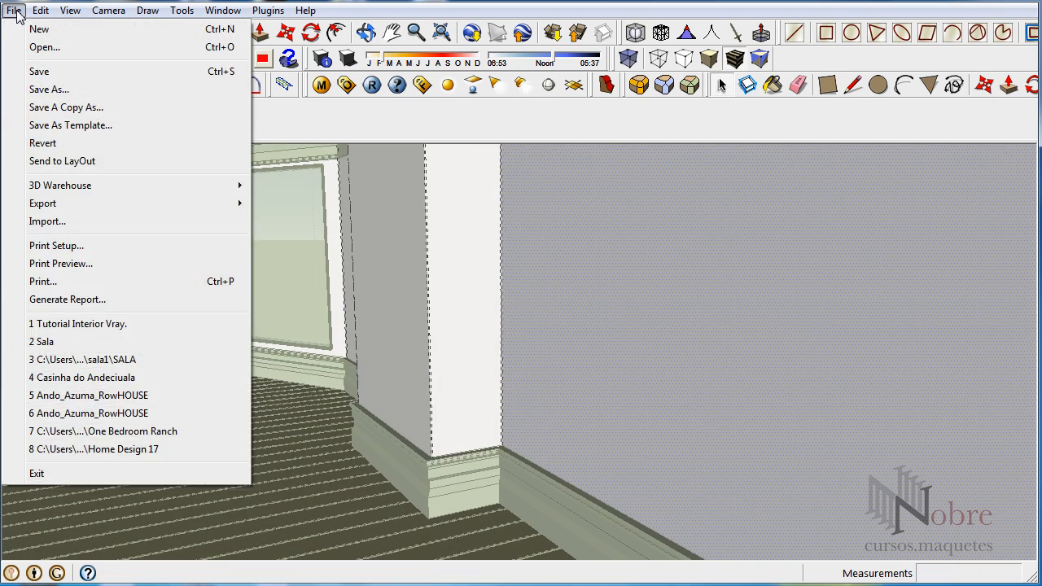
left_click(60, 223)
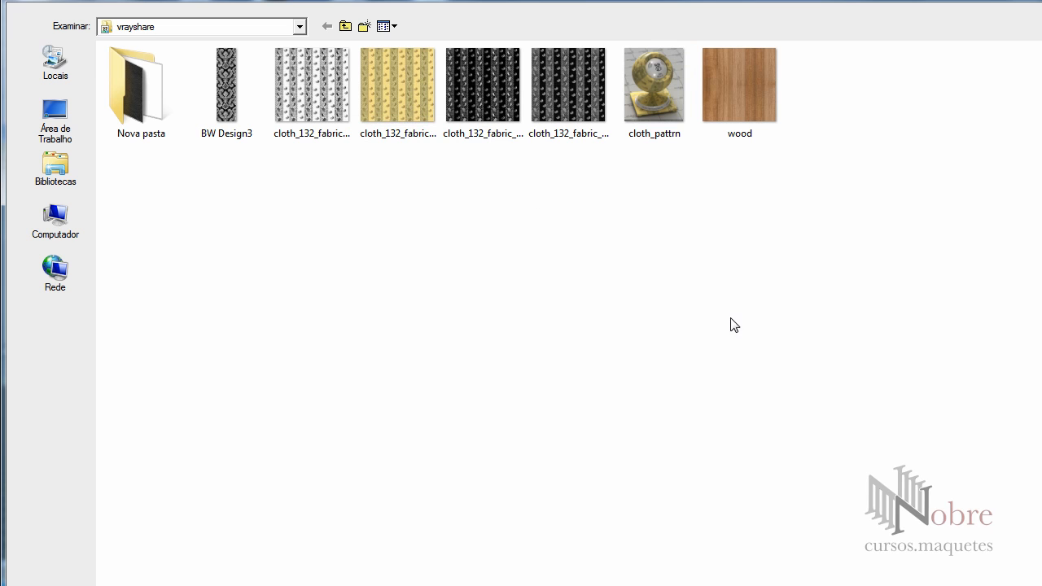
left_click(373, 109)
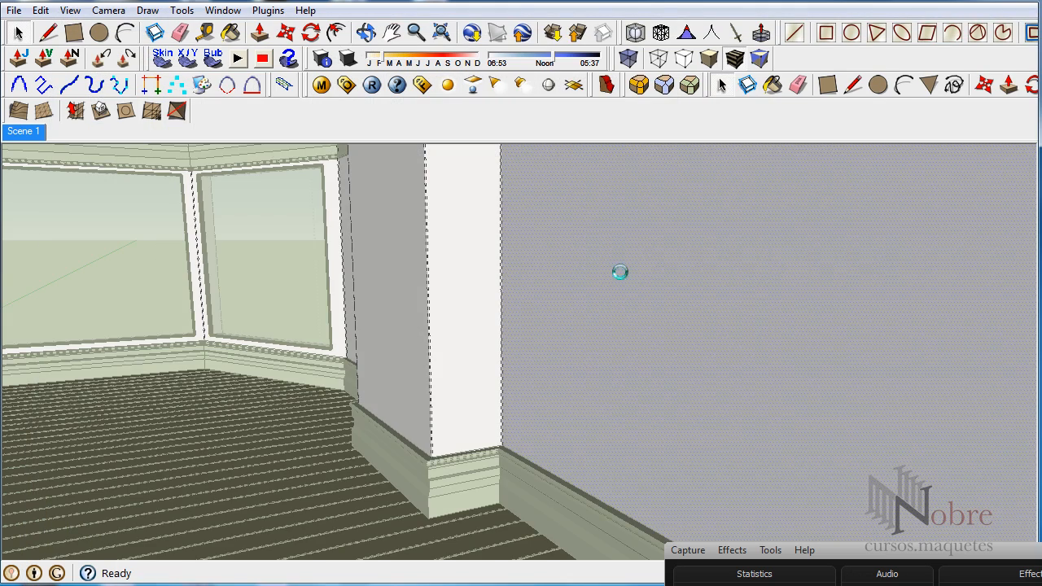
middle_click_drag(538, 453, 464, 427)
left_click(462, 433)
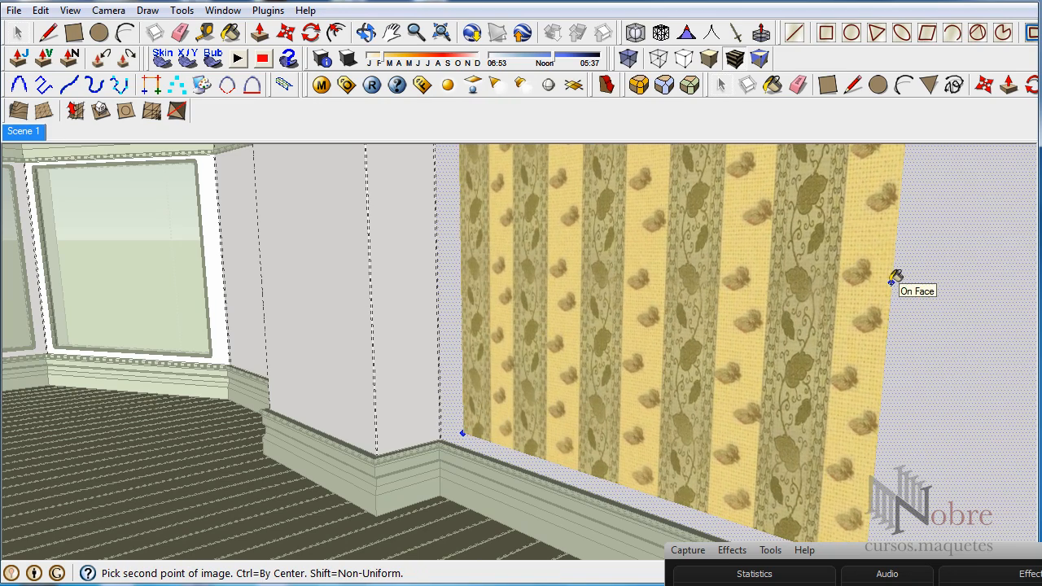
middle_click_drag(780, 307, 526, 400)
- Finish placing the wallpaper on the long wall, sample cloth_132_fabric_color and paint the narrow strip where the wall meets the pillar
scroll(351, 407, "up", 3)
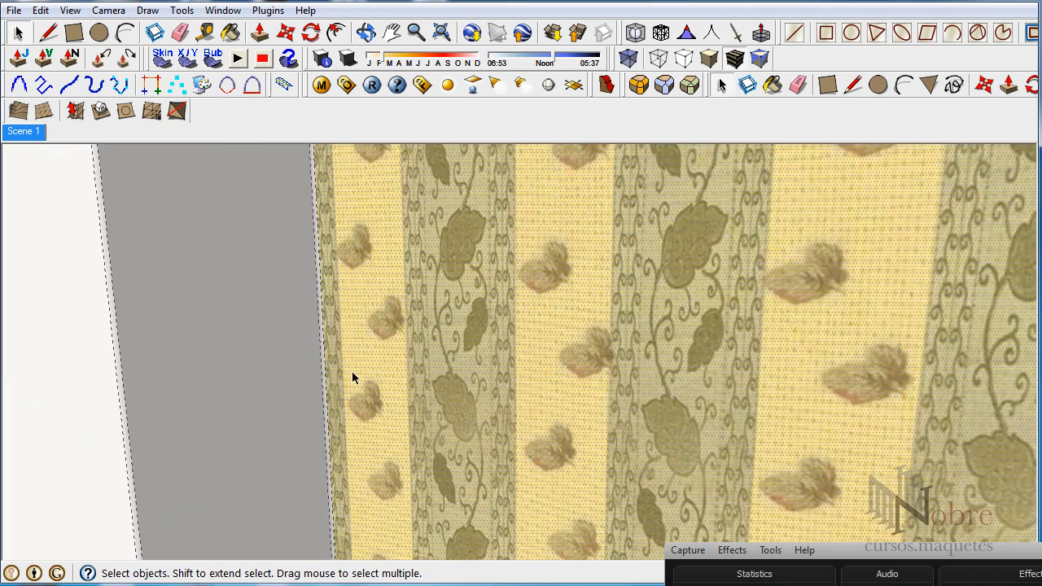
key("b")
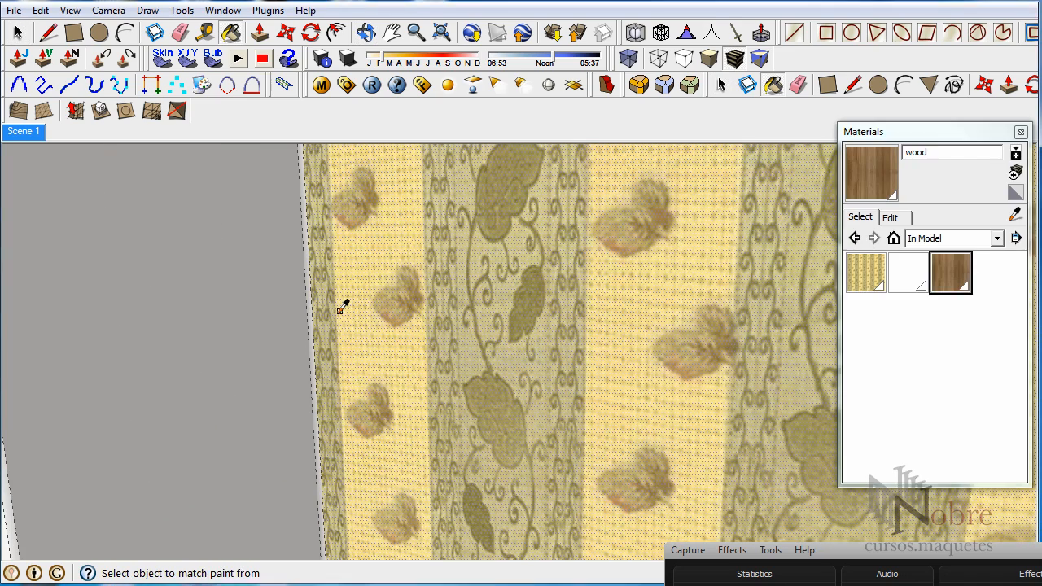
left_click(312, 306, "alt")
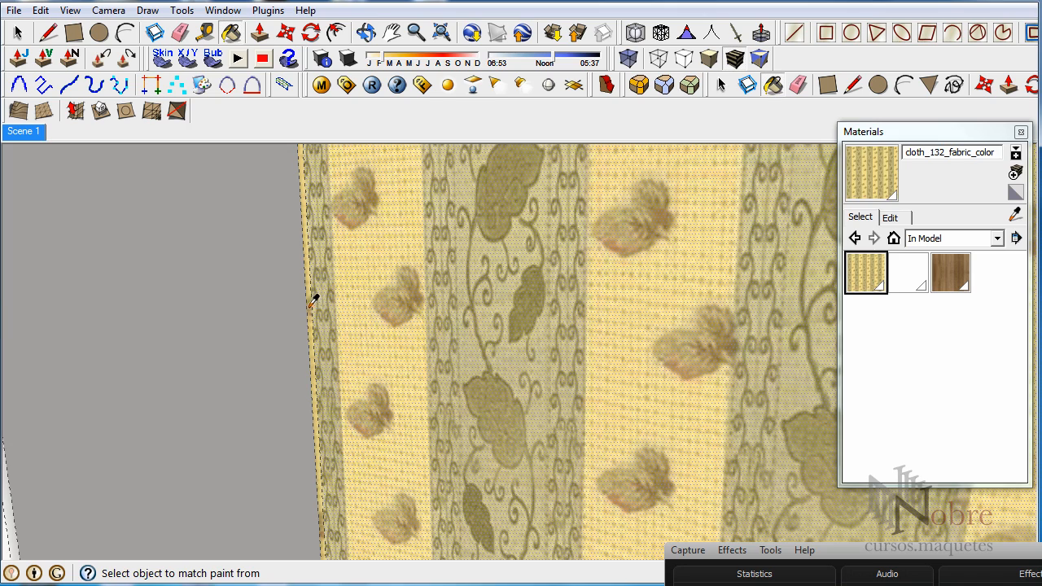
left_click(310, 305, "alt")
middle_click_drag(284, 298, 416, 296)
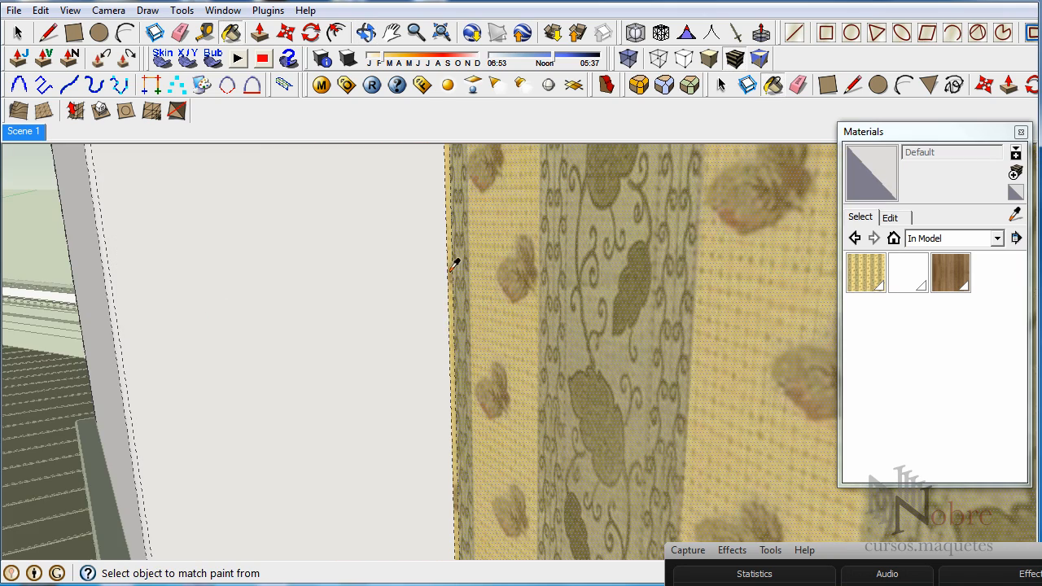
- Open the wallpaper texture's position editing on the long wall and accept the placement
right_click(584, 285)
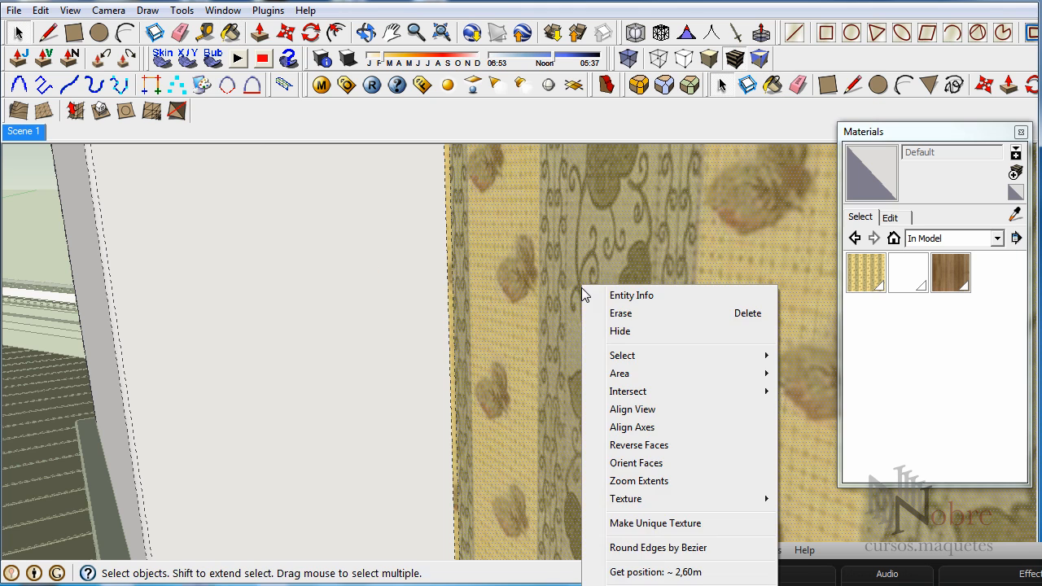
left_click(521, 272)
middle_click_drag(521, 272, 613, 275)
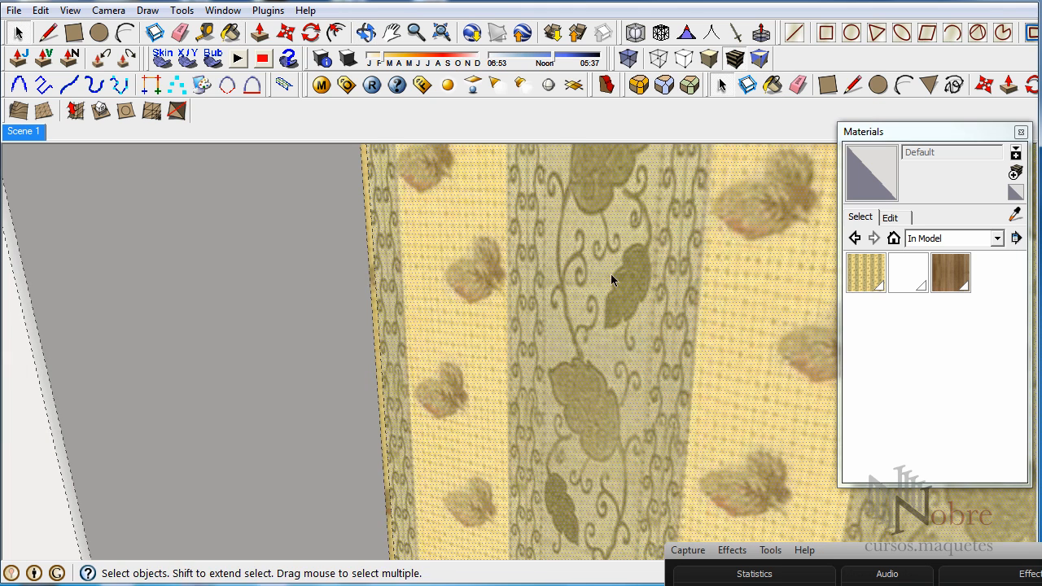
right_click(555, 227)
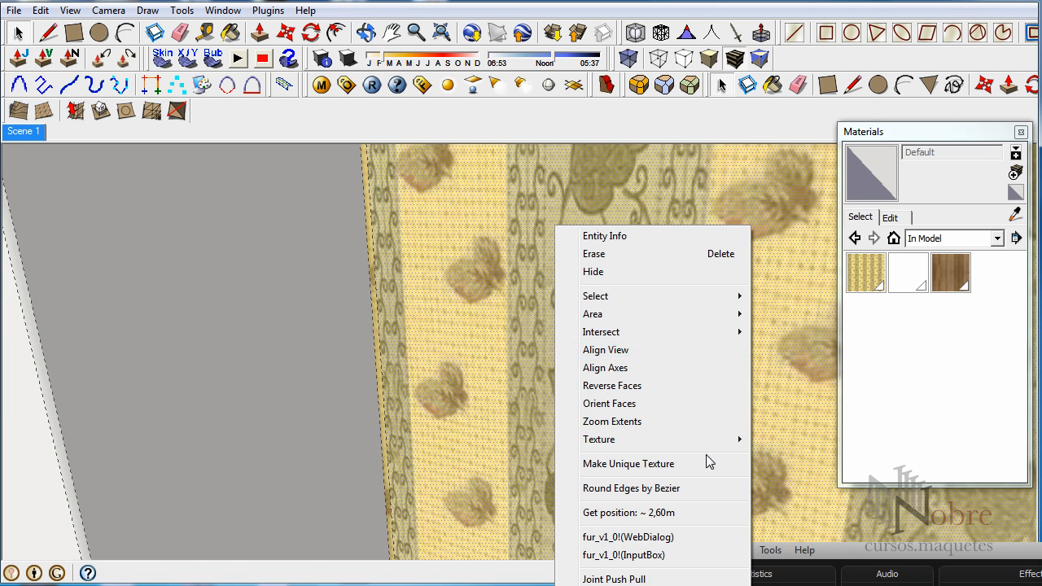
mouse_move(668, 441)
left_click(781, 440)
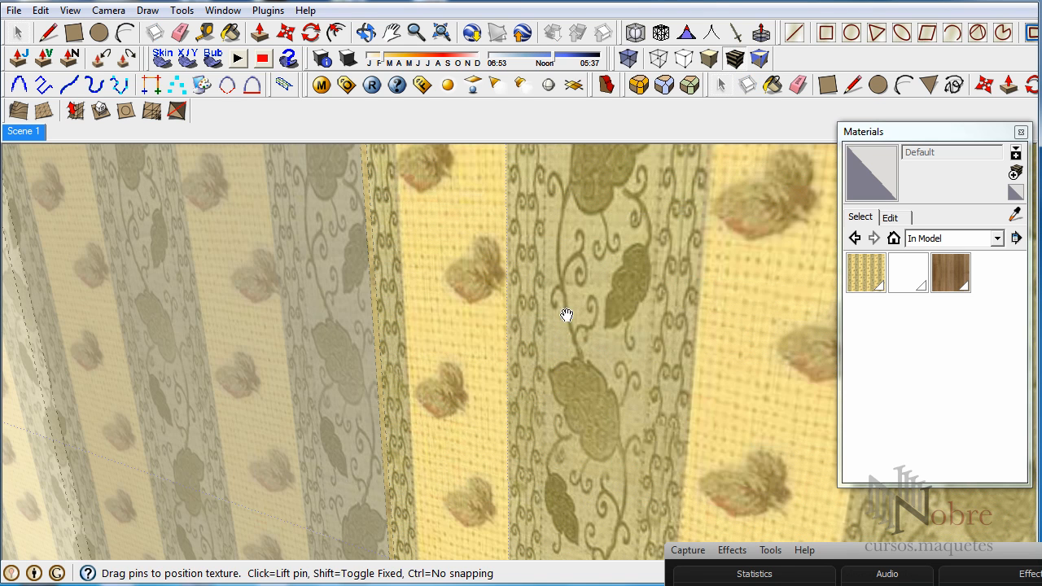
right_click(577, 291)
left_click(603, 298)
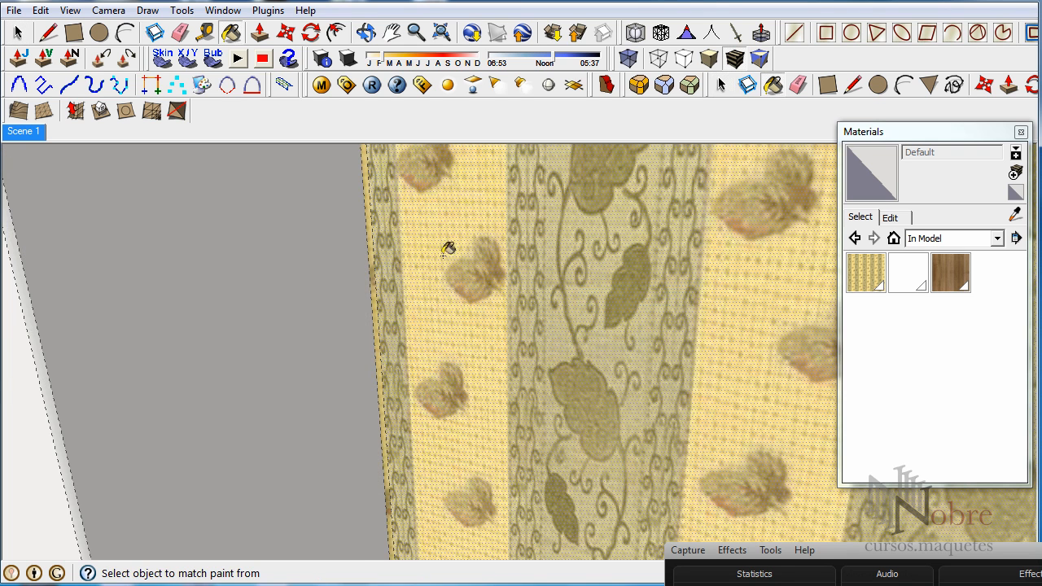
- Sample cloth_132_fabric_color from the long wall and paint the adjoining side face of the pillar with it
left_click(392, 251, "alt")
left_click(374, 239)
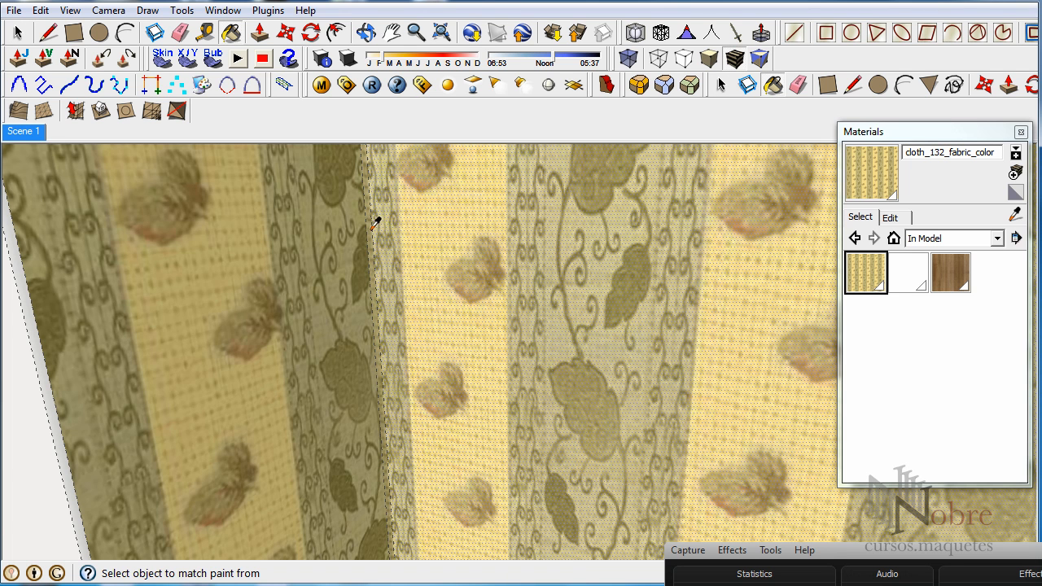
left_click(375, 223, "alt")
left_click(350, 225)
- Sample the wallpaper from the narrow strip at the pillar's corner and paint the pillar's front face
mouse_move(357, 224)
middle_mouse_down()
mouse_move(326, 217)
mouse_move(459, 205)
mouse_move(443, 197)
middle_mouse_up()
scroll(588, 227, "up", 3)
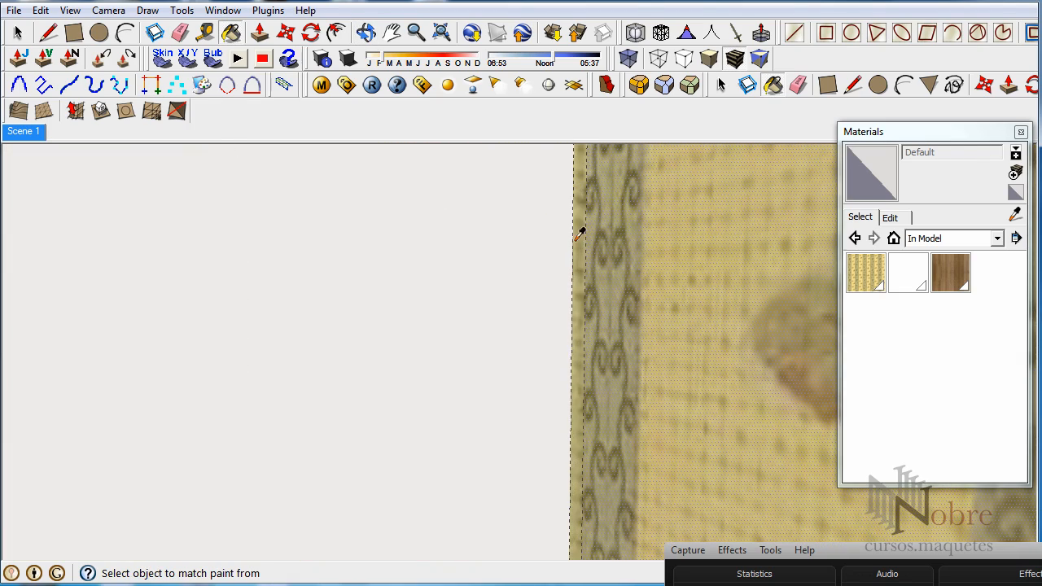
left_click(583, 229, "alt")
left_click(530, 238)
scroll(530, 238, "down", 3)
middle_click_drag(531, 238, 322, 269)
scroll(285, 254, "up", 4)
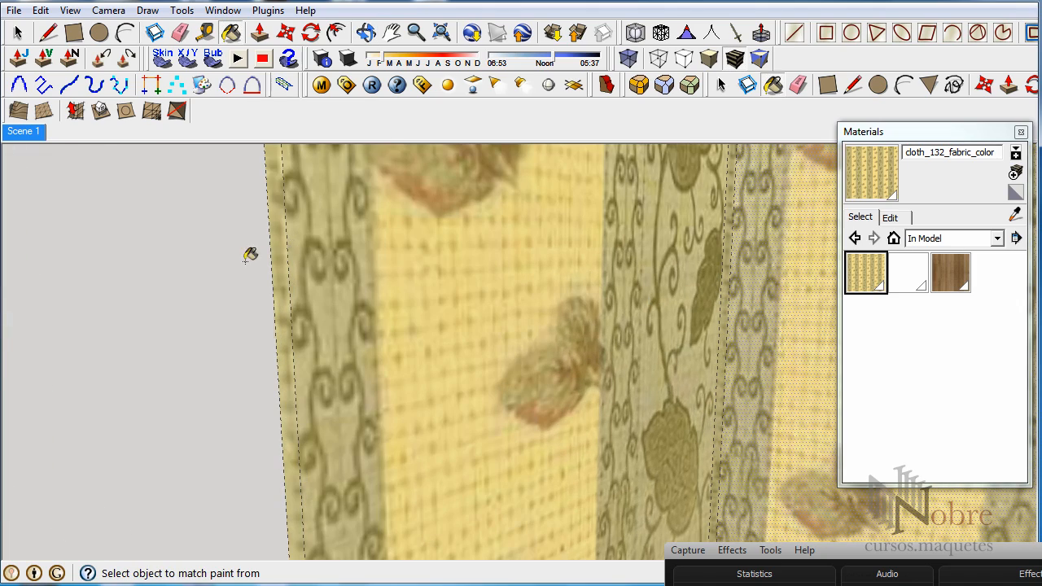
- Paint the pillar's far side and the adjoining wall towards the window with cloth_132_fabric_color, sampling it from the neighbouring faces
scroll(272, 282, "down", 4)
middle_click_drag(147, 288, 523, 368)
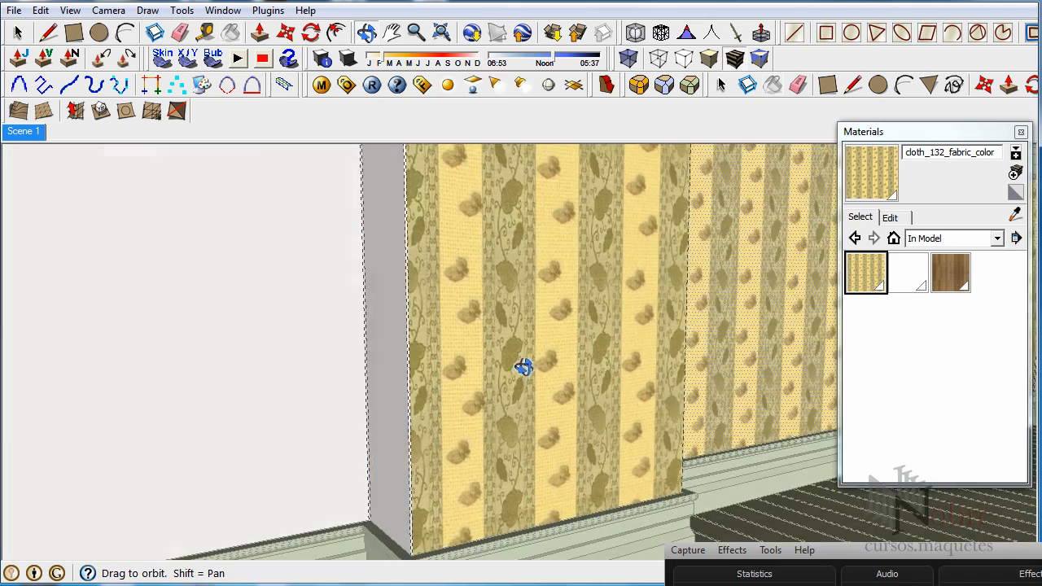
scroll(420, 352, "up", 5)
left_click(407, 357)
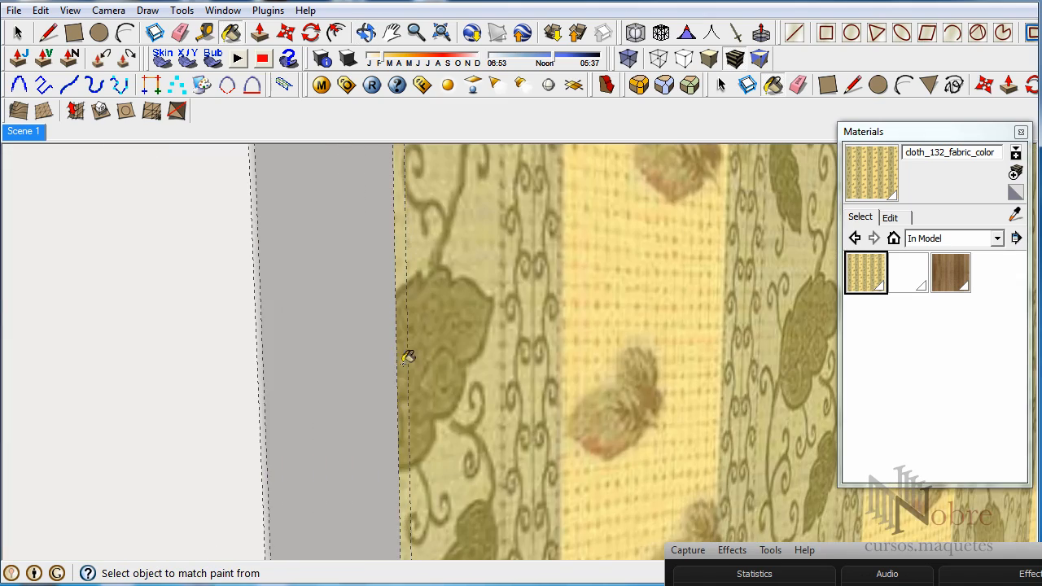
left_click(289, 357)
left_click(261, 345, "alt")
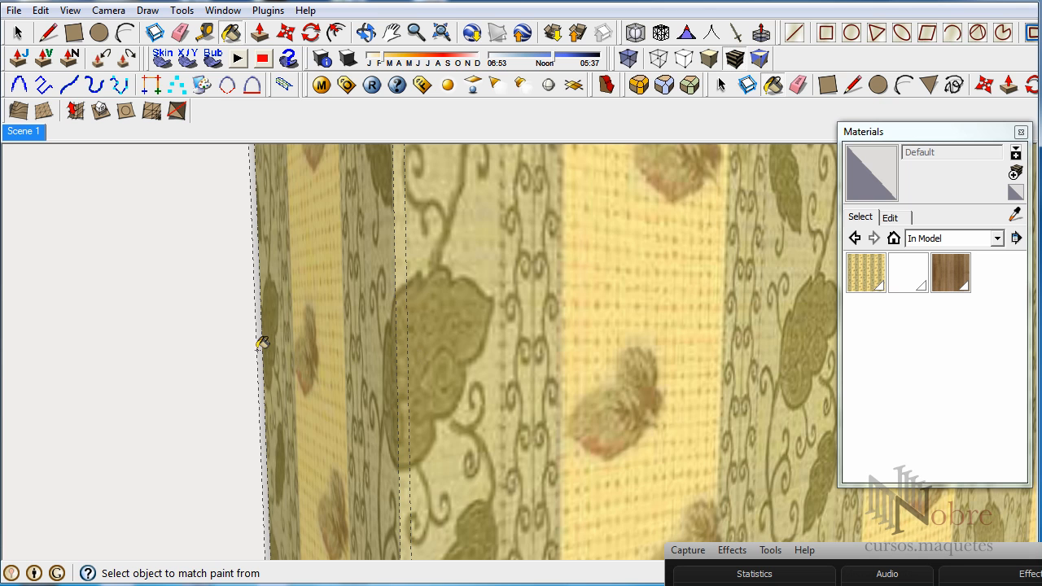
left_click(285, 331, "alt")
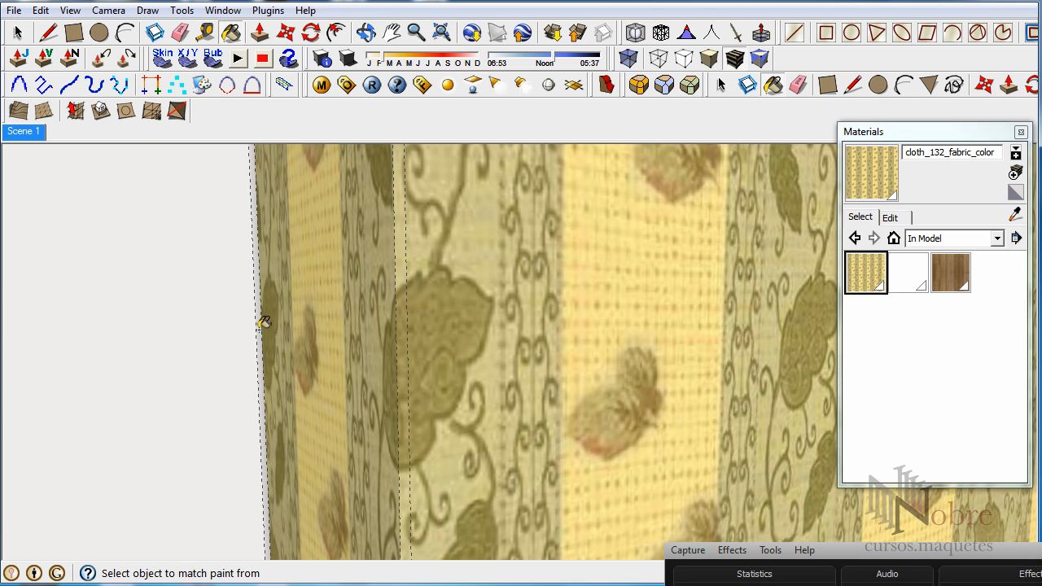
middle_click_drag(241, 322, 636, 349)
key("b")
scroll(446, 326, "up", 5)
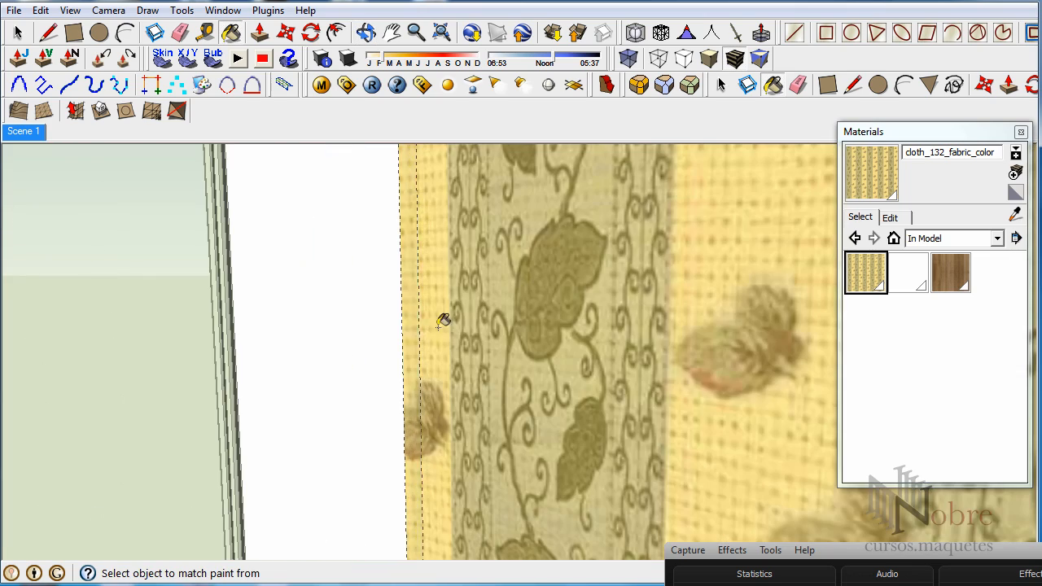
- Leave the wall group and hide the ceiling group on top of the room
scroll(456, 324, "down", 8)
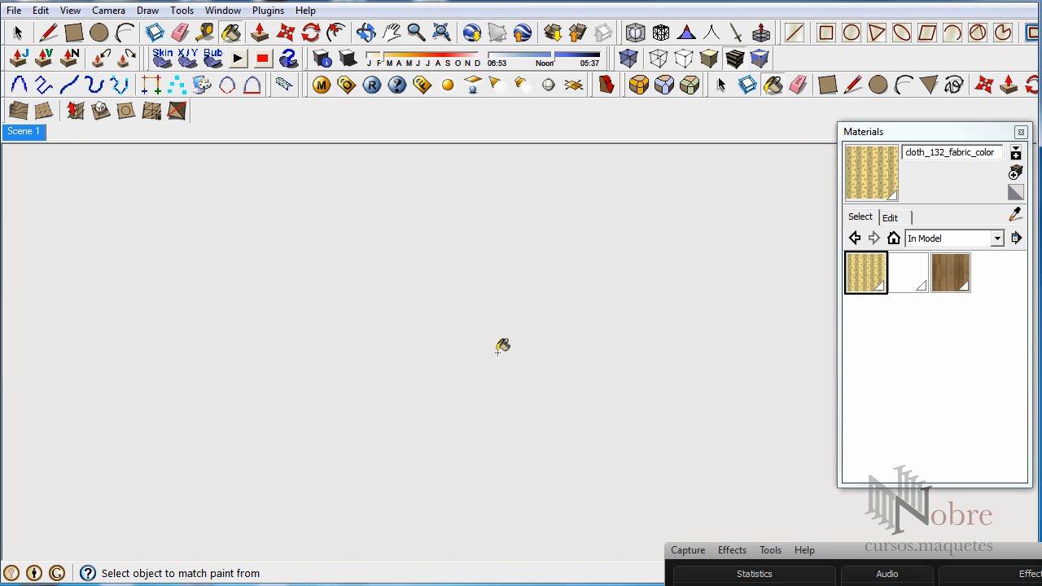
mouse_move(503, 345)
middle_mouse_down()
mouse_move(530, 372)
mouse_move(400, 457)
mouse_move(421, 386)
middle_mouse_up()
scroll(427, 391, "down", 2)
scroll(429, 395, "down", 3)
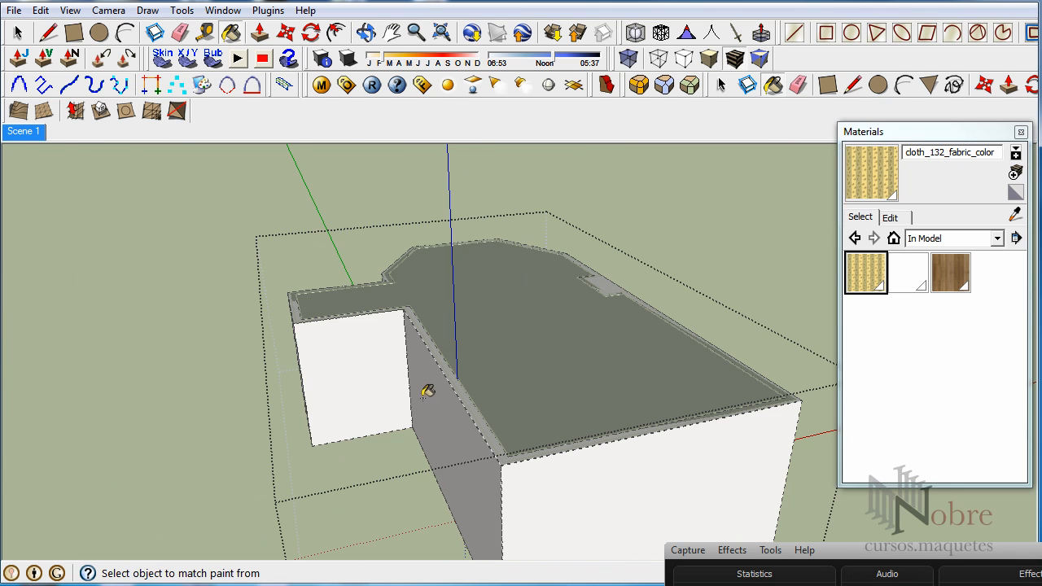
key("space")
left_click(545, 323)
right_click(546, 292)
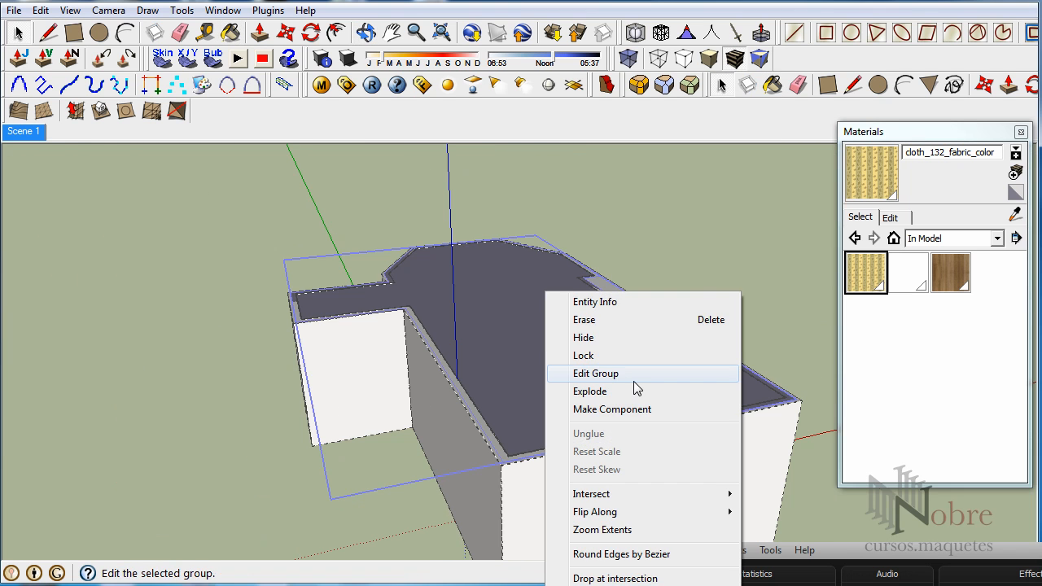
left_click(611, 338)
- Examine the bay window walls and the papered pillar from inside the room
middle_click_drag(530, 377, 496, 384)
scroll(570, 342, "up", 3)
scroll(570, 341, "up", 3)
middle_click_drag(624, 356, 612, 326)
scroll(595, 396, "up", 3)
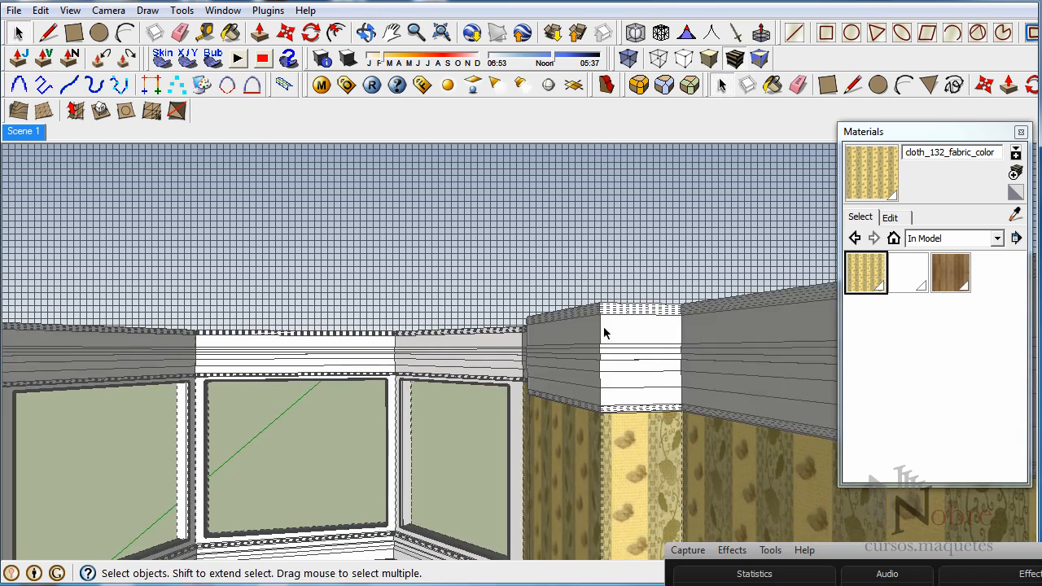
middle_click_drag(512, 435, 705, 372)
scroll(756, 394, "up", 2)
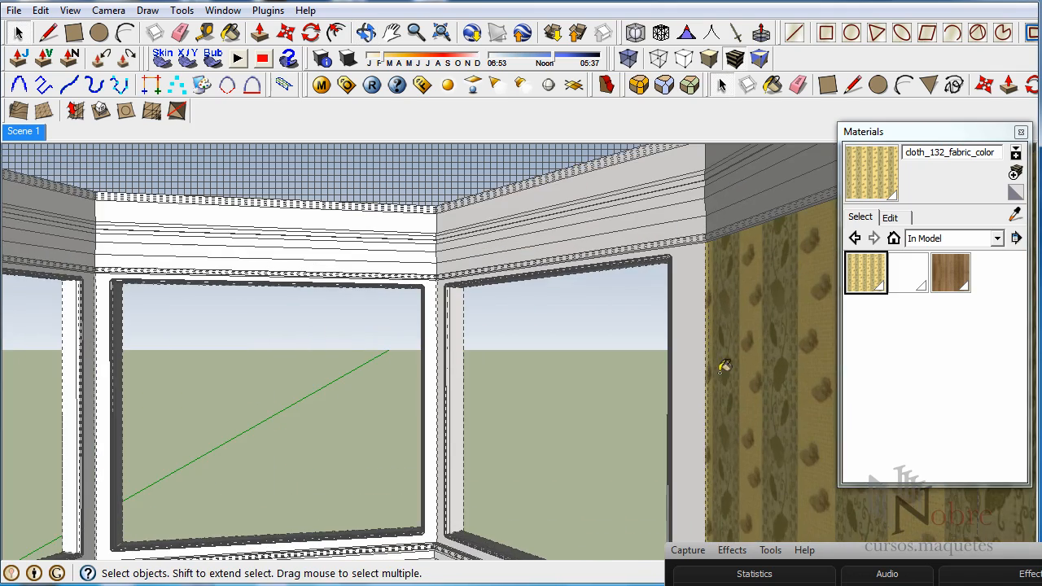
key("b")
scroll(465, 363, "up", 3)
middle_click_drag(465, 363, 554, 387)
scroll(555, 388, "down", 3)
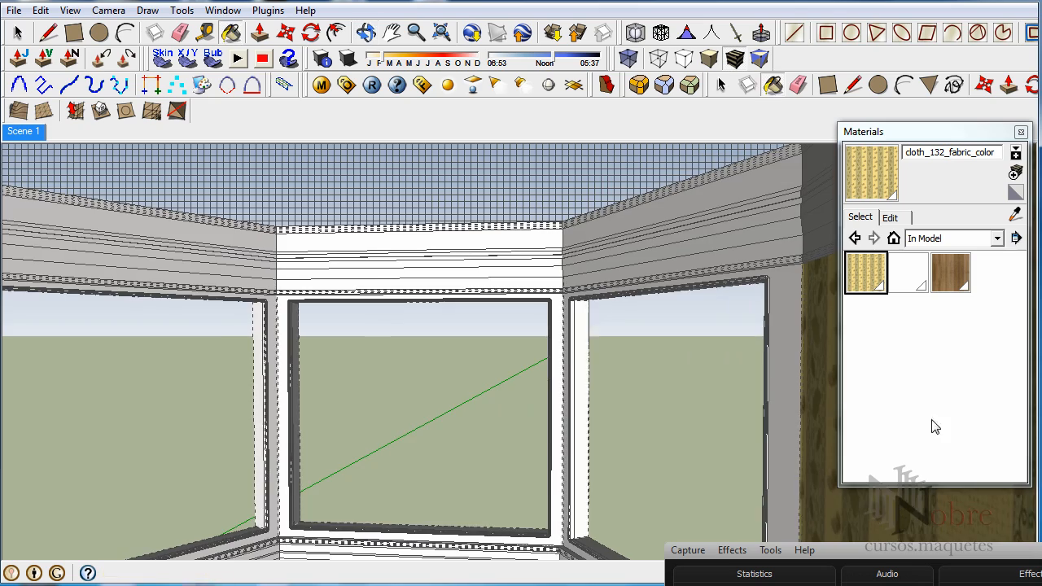
- Try to paint the wall beside the bay window with cloth_132_fabric_color, and undo the paint
mouse_move(209, 349)
middle_mouse_down()
mouse_move(589, 272)
mouse_move(319, 309)
mouse_move(361, 290)
middle_mouse_up()
scroll(360, 285, "up", 4)
left_click(367, 281)
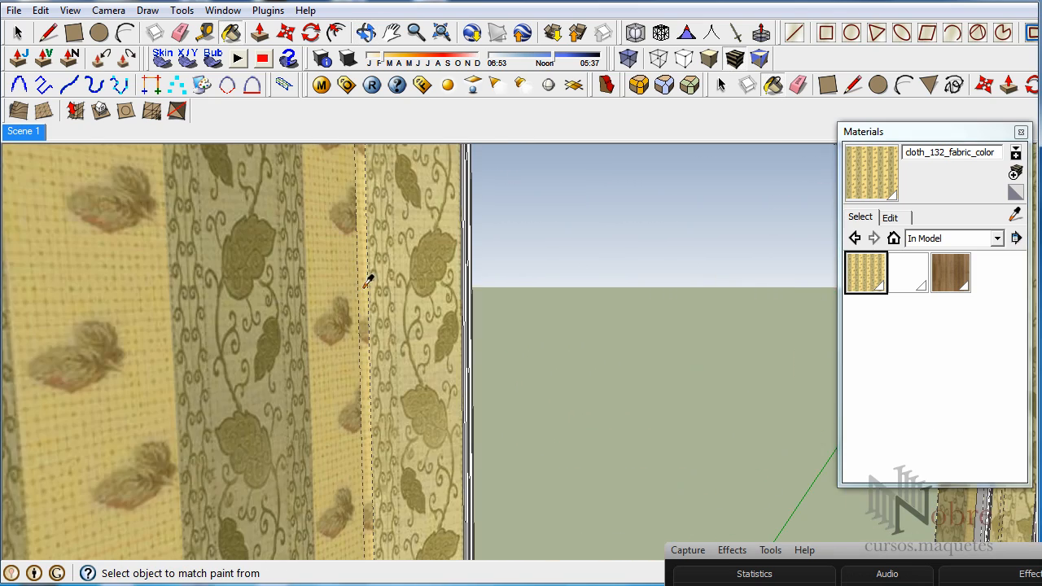
key("ctrl+z")
middle_click_drag(367, 277, 415, 277)
left_click(415, 277)
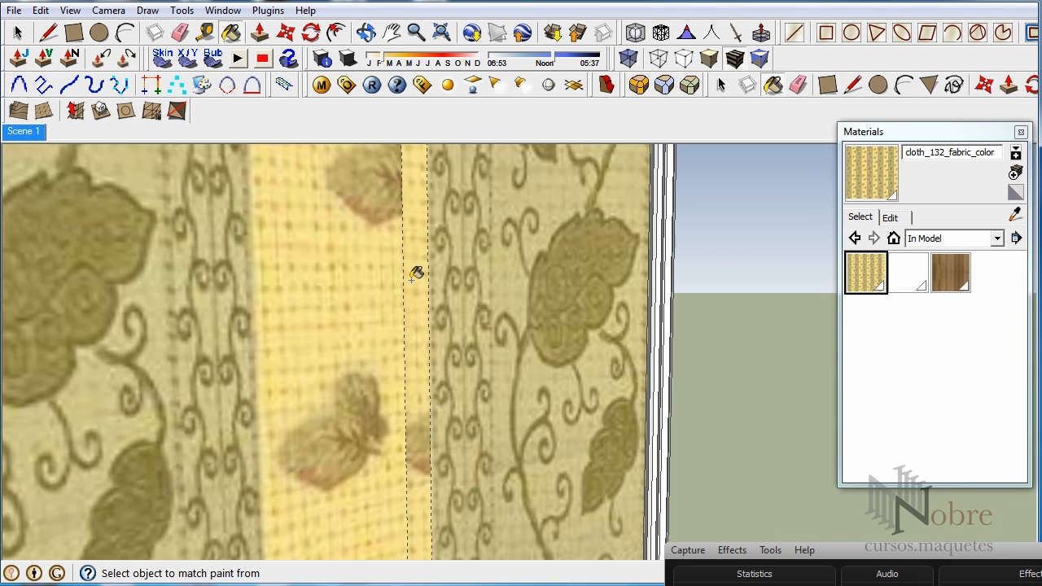
scroll(415, 273, "down", 1)
key("ctrl+z")
- Select the narrow strip on the wall corner beside the window and paint it with cloth_132_fabric_color
key("space")
mouse_move(414, 272)
middle_mouse_down()
mouse_move(375, 280)
mouse_move(365, 298)
middle_mouse_up()
left_click(416, 273)
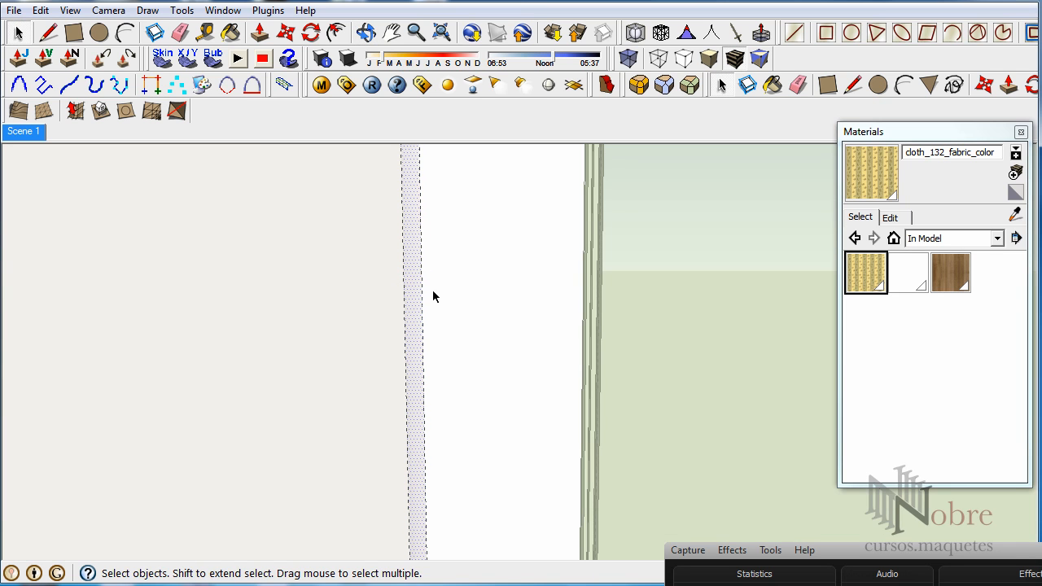
key("b")
left_click(414, 247)
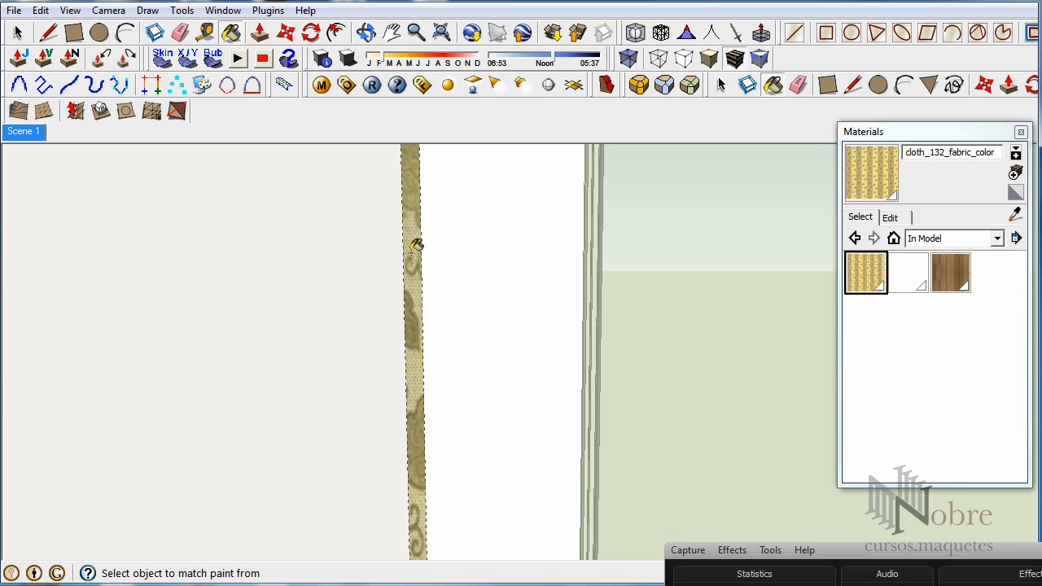
mouse_move(413, 242)
middle_mouse_down()
mouse_move(354, 233)
mouse_move(489, 239)
mouse_move(488, 268)
mouse_move(315, 290)
mouse_move(546, 298)
mouse_move(304, 305)
mouse_move(387, 293)
mouse_move(263, 305)
mouse_move(456, 311)
middle_mouse_up()
- Paint the remaining wall faces with the sampled wallpaper, return to Scene 1 and leave the wall group
left_click(371, 294, "alt")
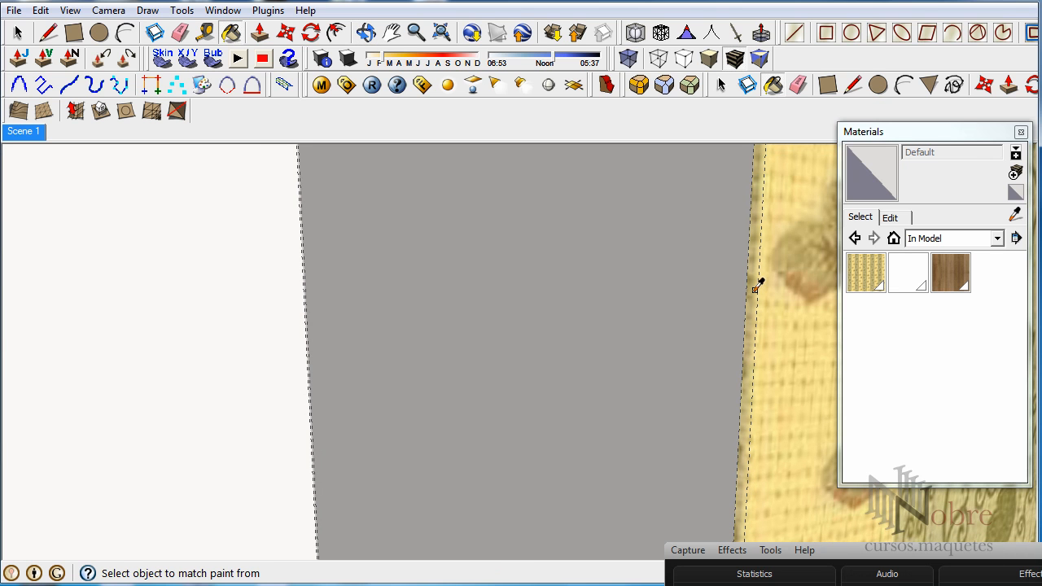
left_click(755, 289, "alt")
left_click(741, 284)
mouse_move(735, 285)
middle_mouse_down()
mouse_move(517, 302)
mouse_move(833, 291)
mouse_move(266, 282)
mouse_move(705, 266)
mouse_move(436, 269)
mouse_move(326, 319)
middle_mouse_up()
scroll(282, 340, "up", 4)
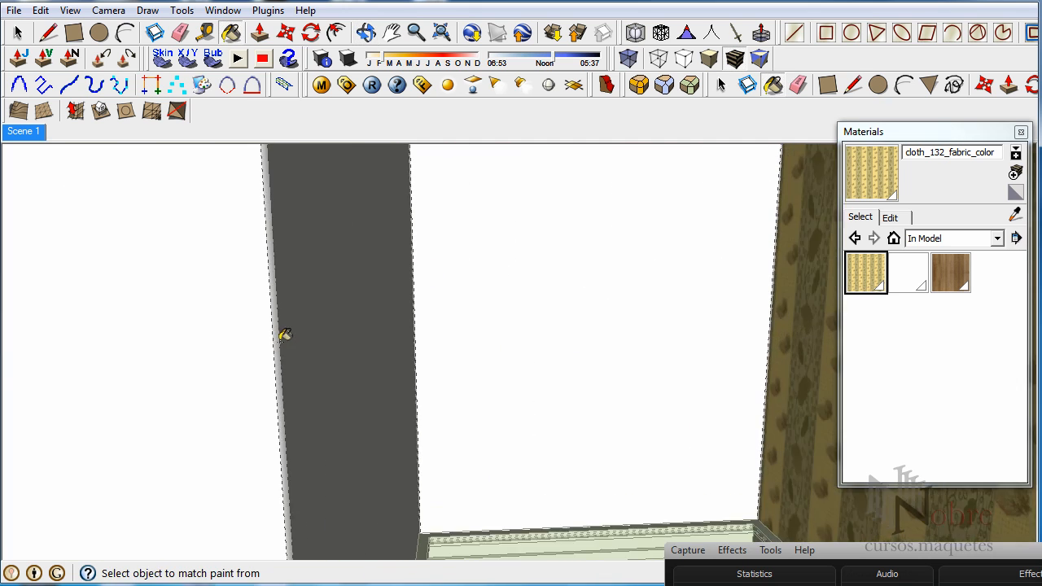
mouse_move(249, 310)
middle_mouse_down()
mouse_move(212, 318)
mouse_move(556, 320)
mouse_move(350, 319)
mouse_move(461, 318)
mouse_move(407, 317)
middle_mouse_up()
left_click(30, 133)
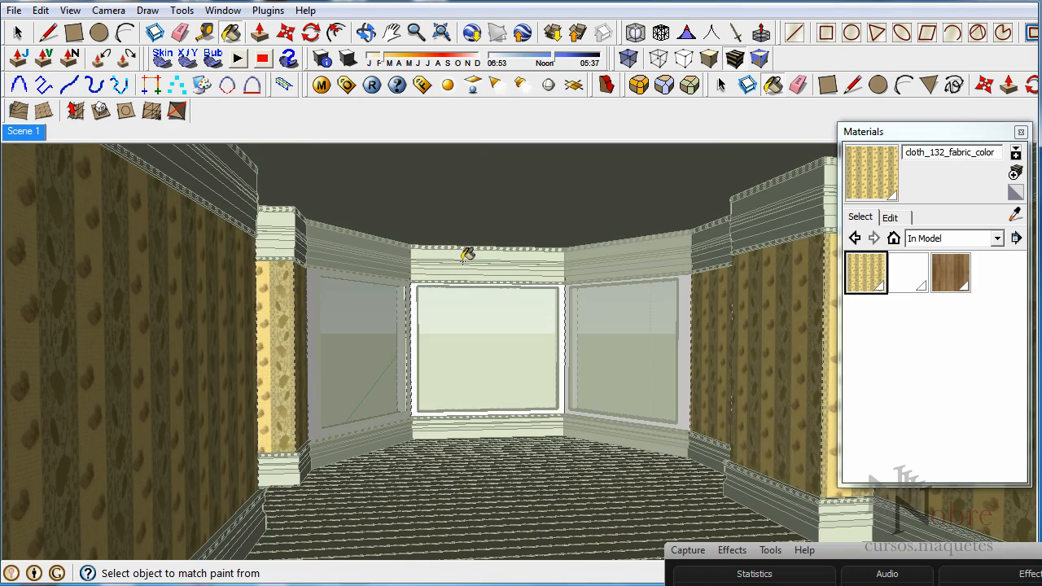
key("space")
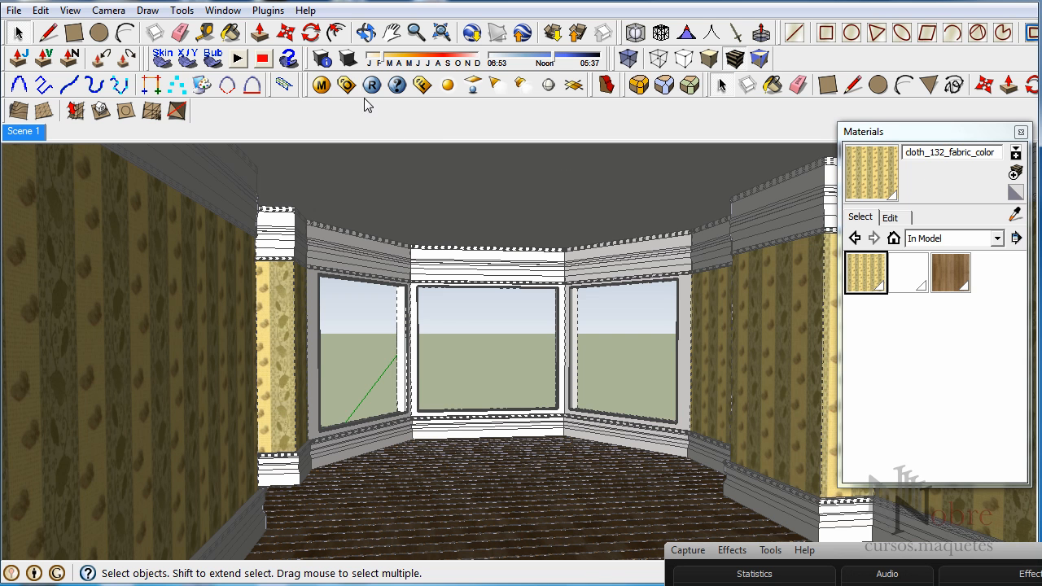
- Open the V-Ray Material Editor, fit its window on screen and preview the cloth_132_fabric_color material
left_click(322, 84)
left_click_drag(549, 243, 254, 146)
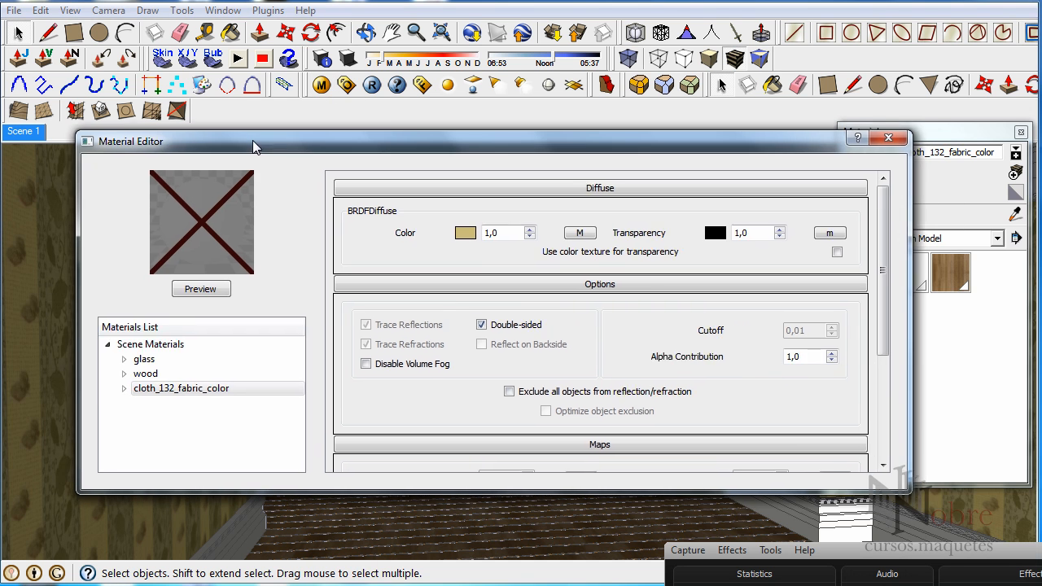
left_click_drag(906, 135, 832, 85)
left_click(163, 340)
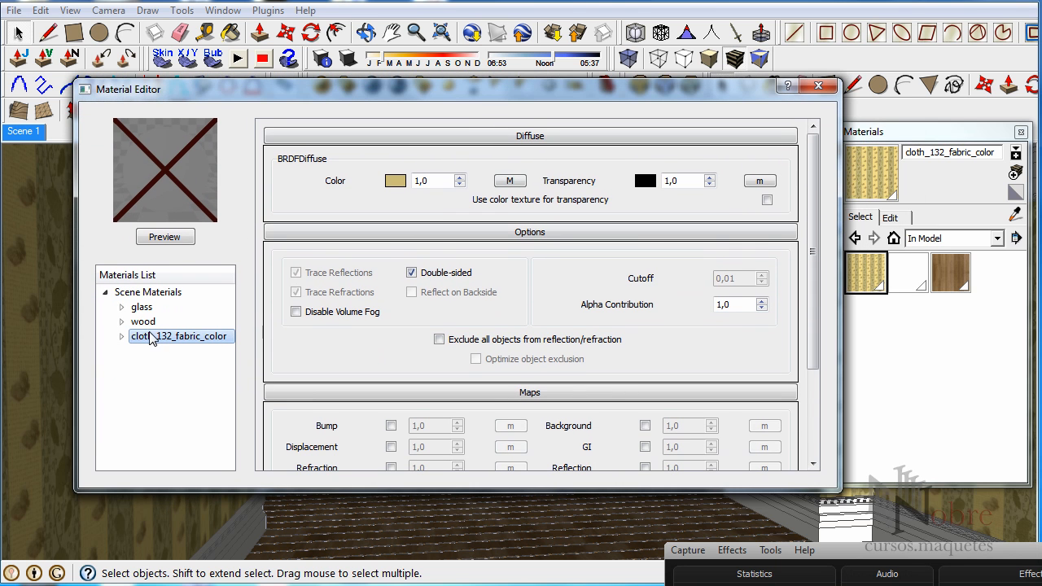
left_click(165, 237)
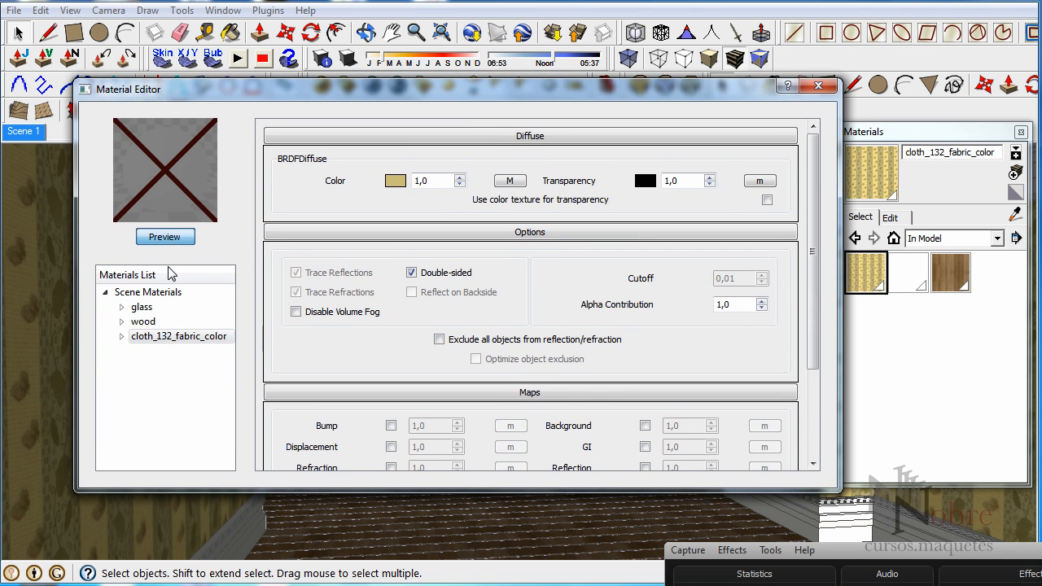
- Expand the cloth_132_fabric_color material and add a Reflection layer to it
left_click(122, 337)
right_click(158, 341)
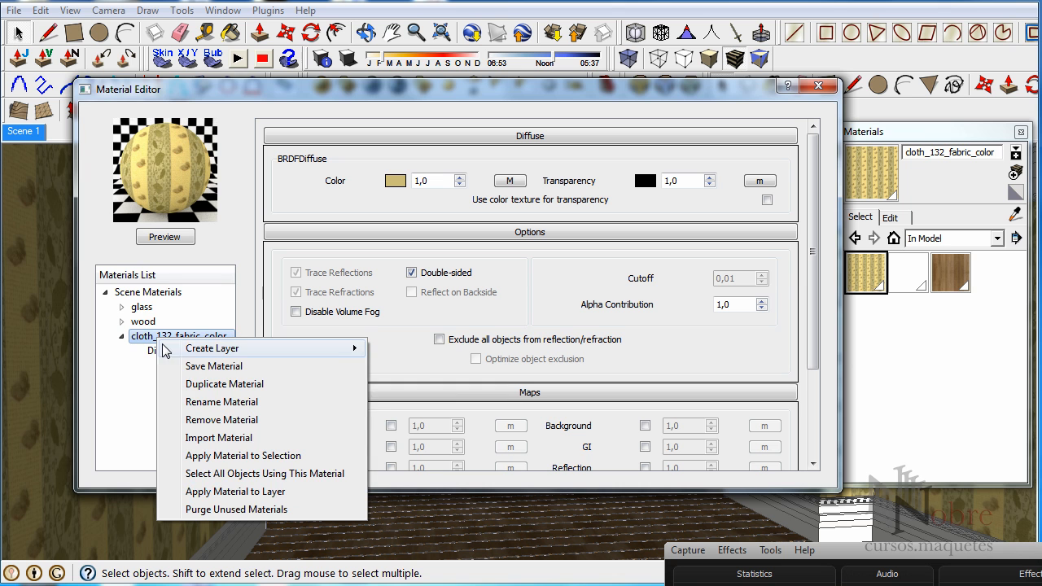
mouse_move(197, 356)
left_click(422, 370)
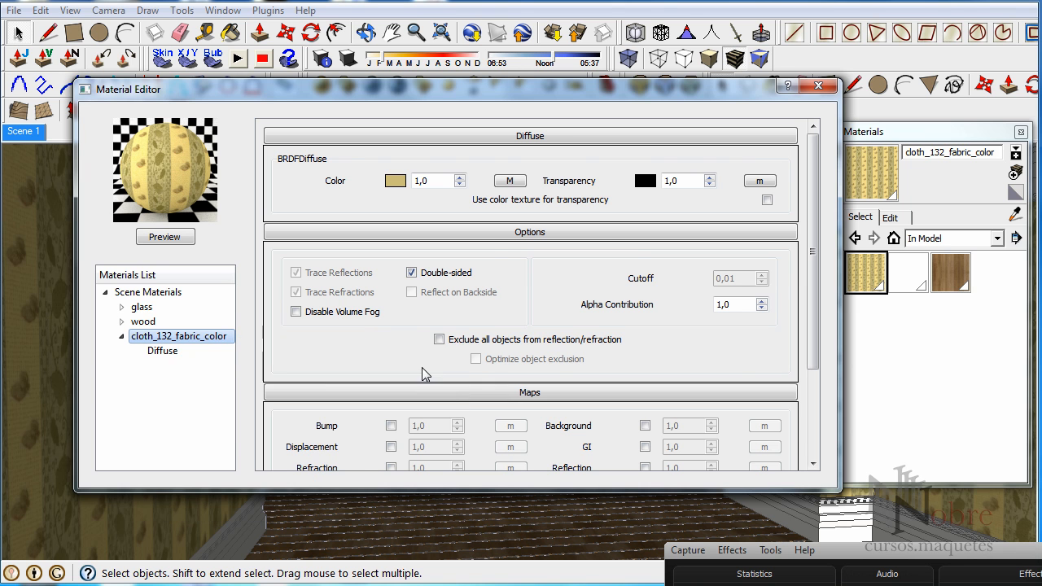
left_click(169, 351)
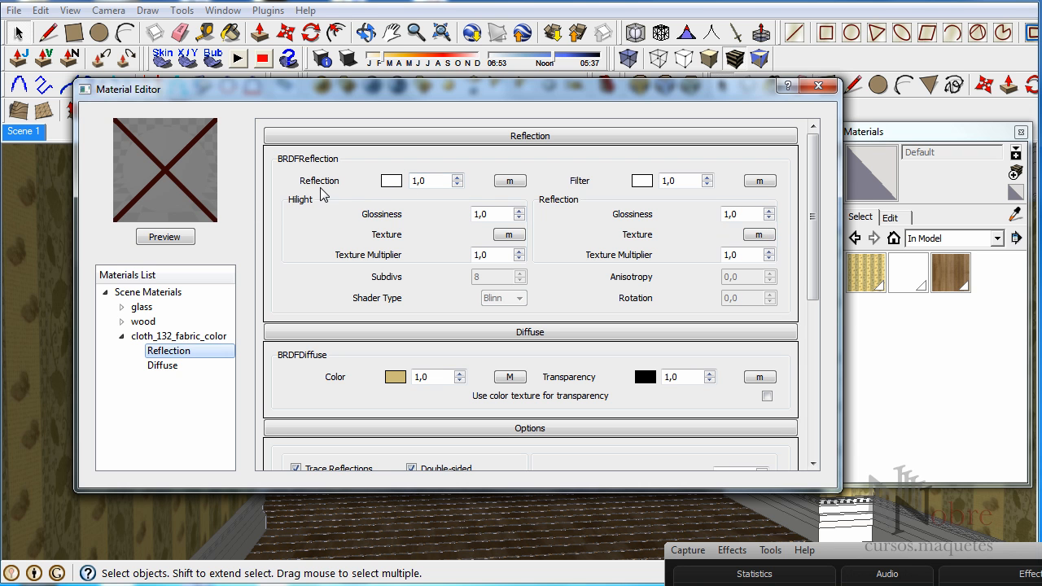
- Open the texture map of the Reflection color, choose TexBitmap and fit the Texture Editor window on screen
left_click(499, 182)
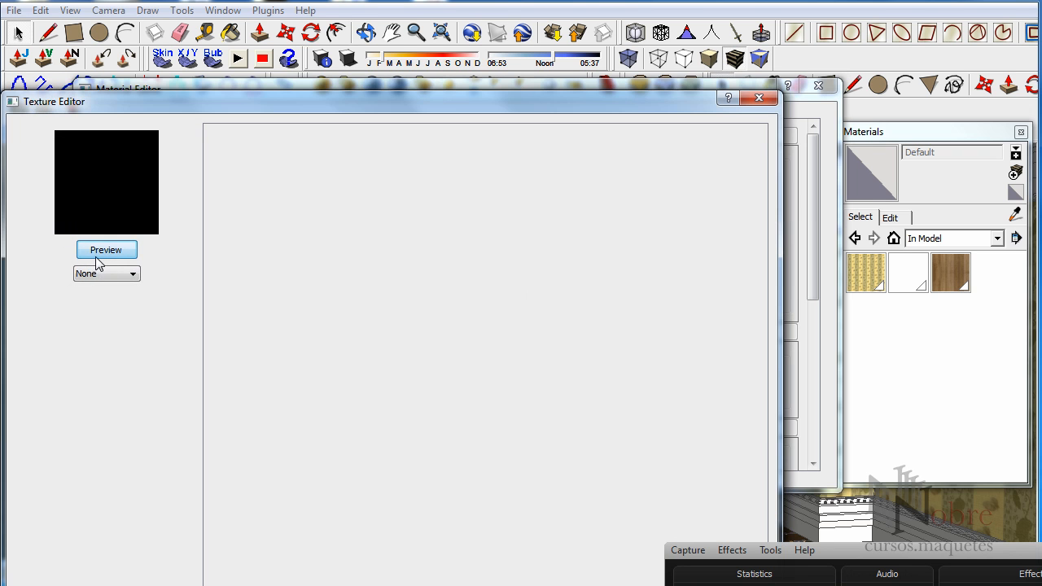
left_click(122, 273)
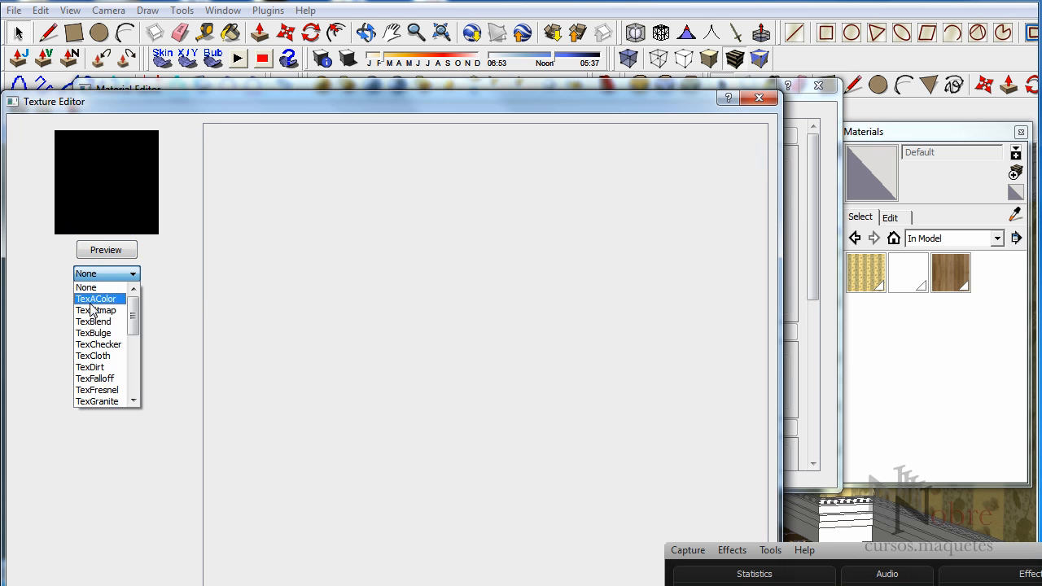
left_click(95, 310)
left_click_drag(249, 97, 292, 13)
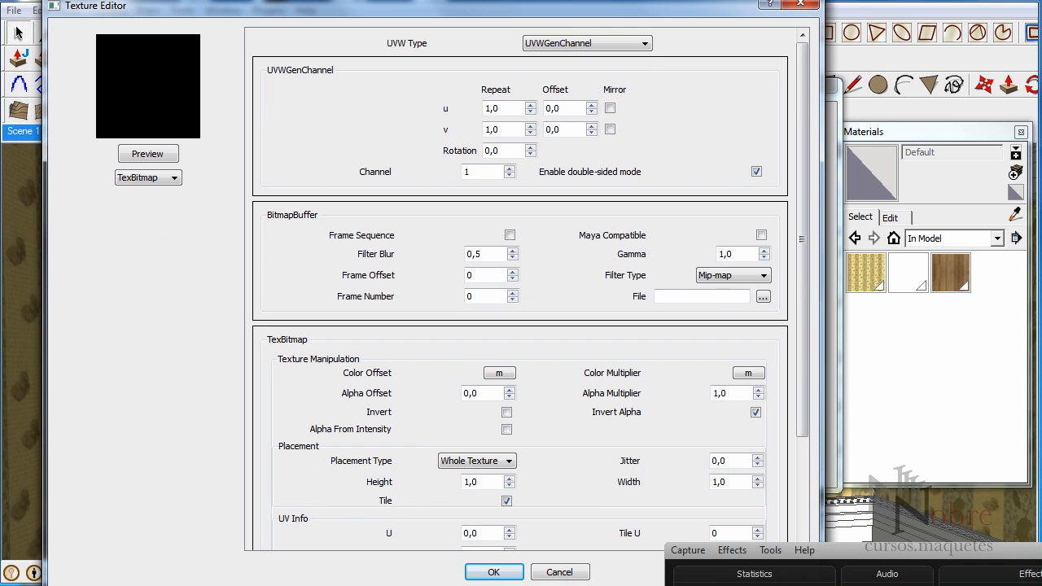
left_click_drag(441, 584, 441, 508)
- Load cloth_132_fabric_refl from the vrayshare folder as the reflection bitmap, preview it and accept the texture
left_click(763, 297)
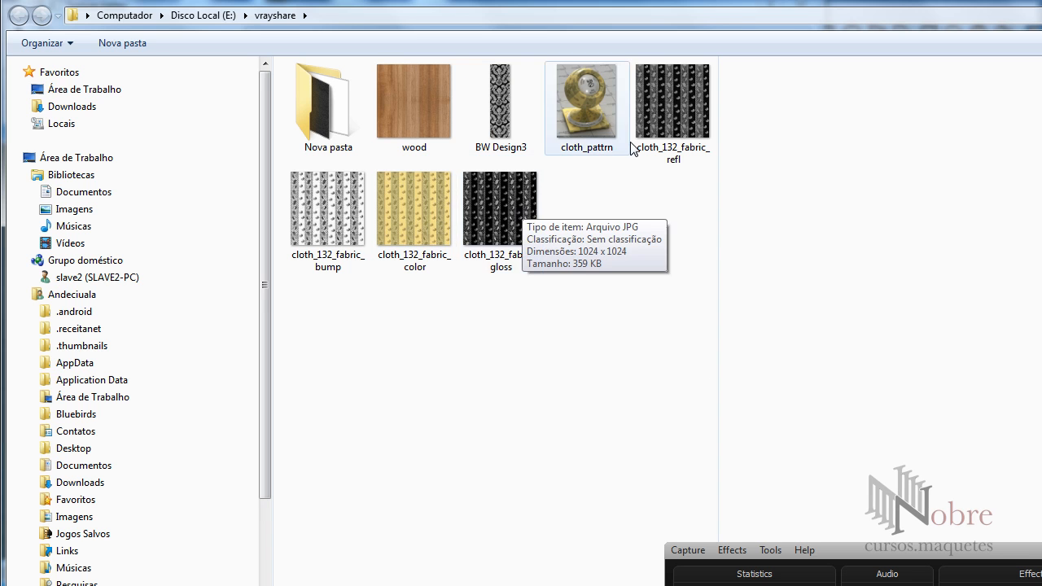
left_click(679, 140)
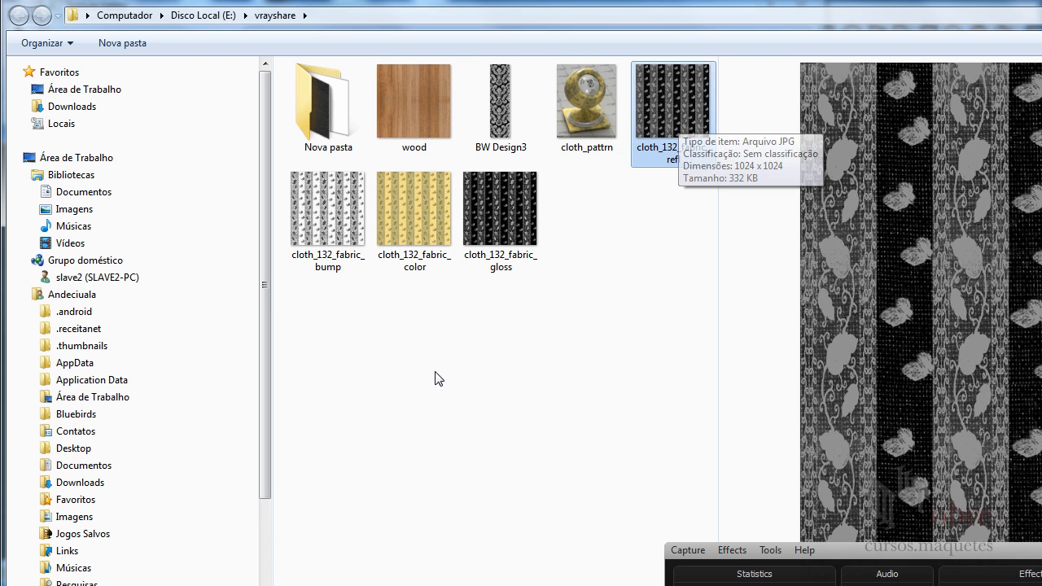
double_click(678, 143)
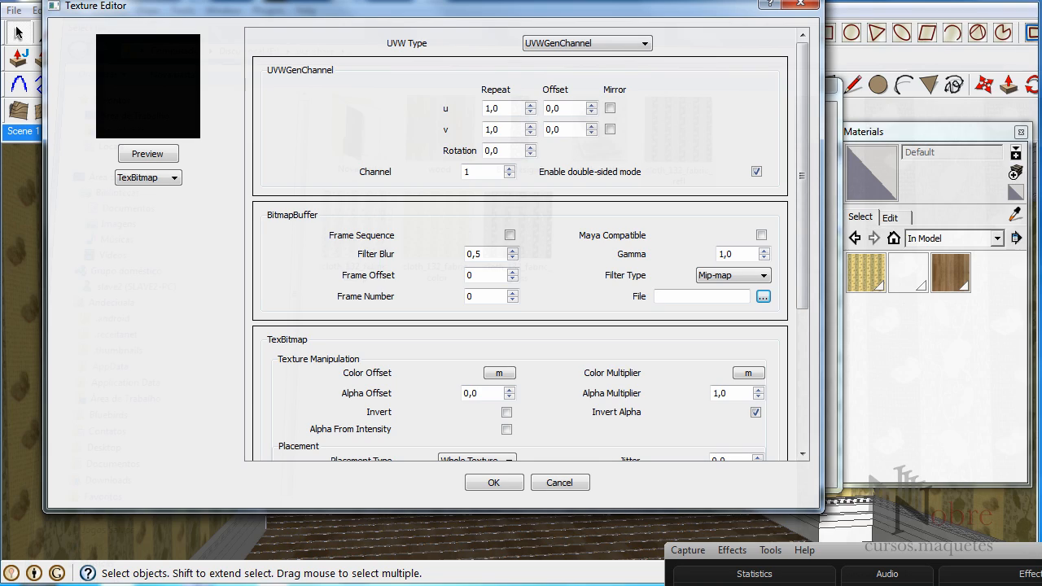
left_click(157, 159)
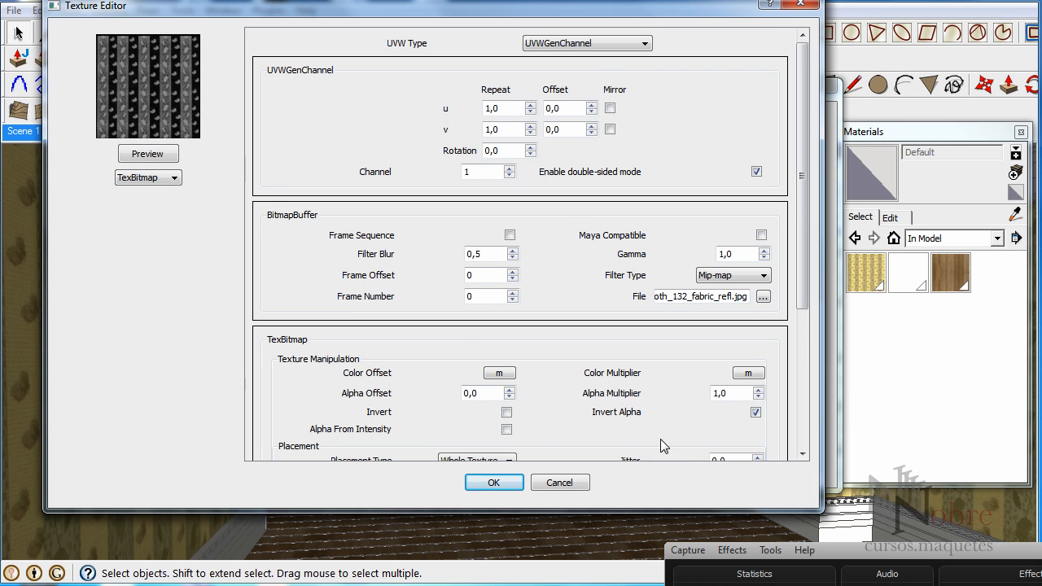
left_click(495, 482)
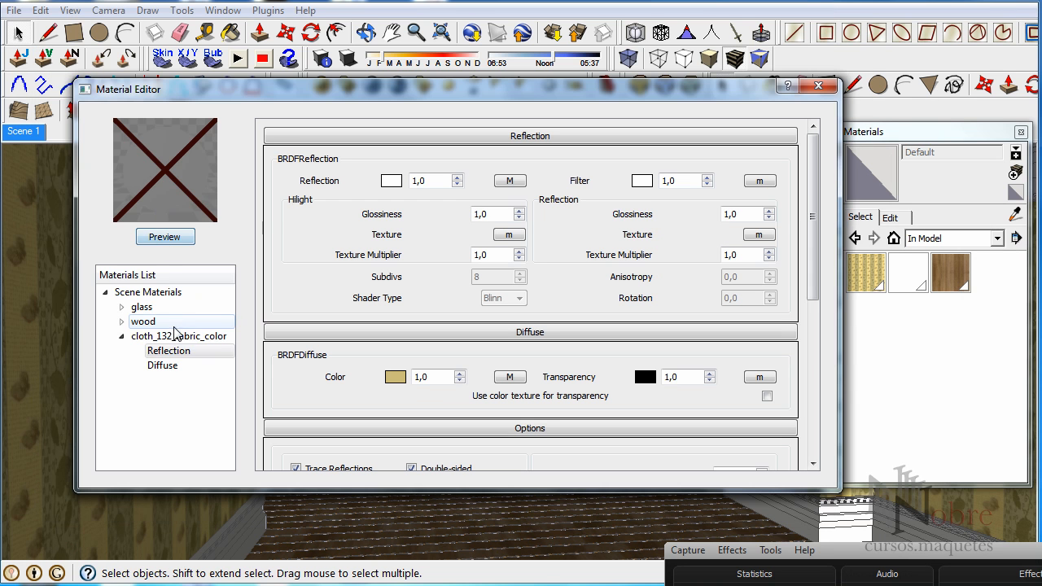
- Preview the cloth_132_fabric_color material, then enlarge the Fabric reference image on the vray-materials.de page in Firefox
left_click(177, 336)
left_click(167, 238)
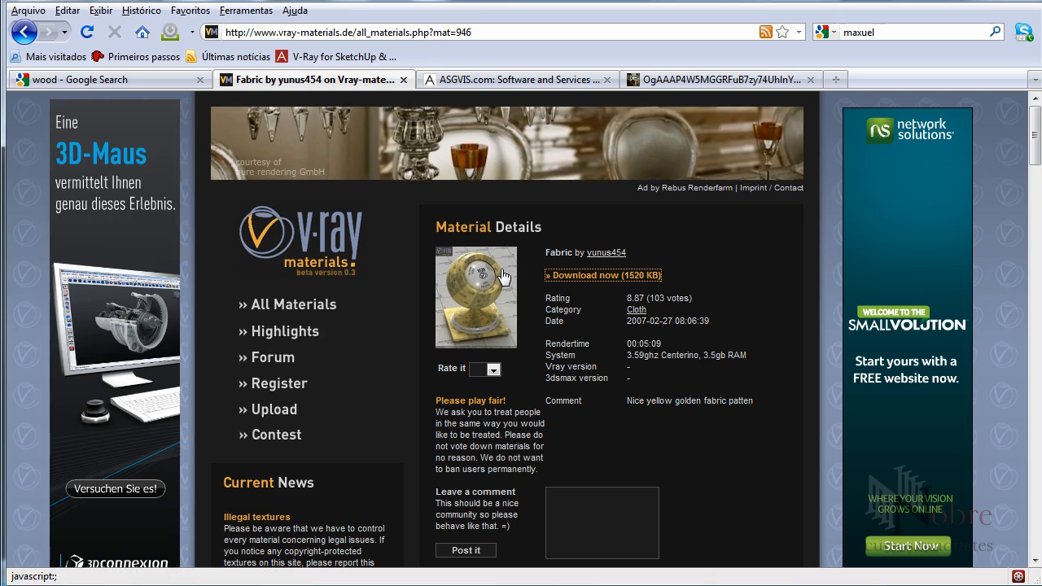
left_click(504, 276)
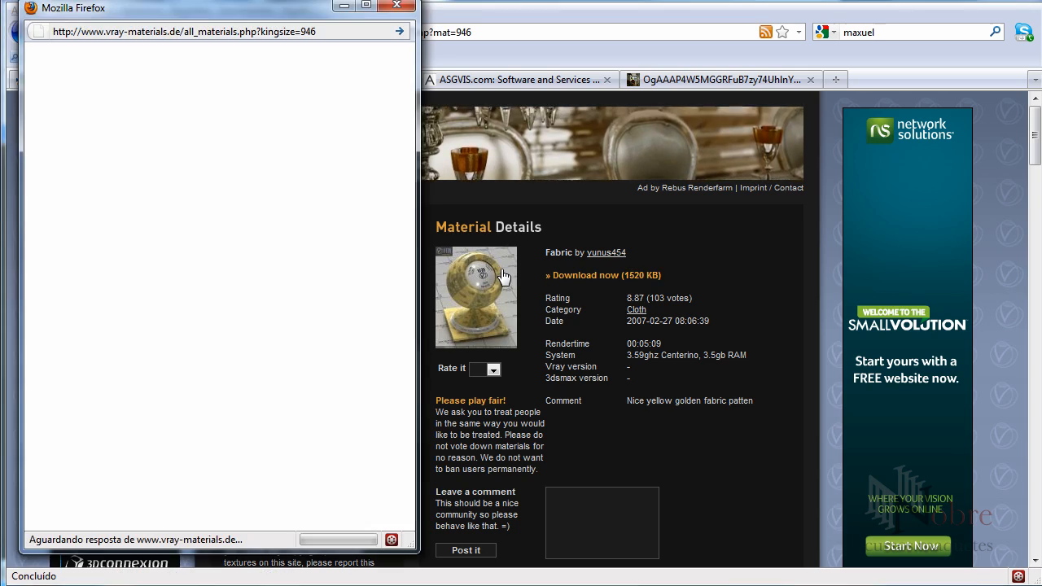
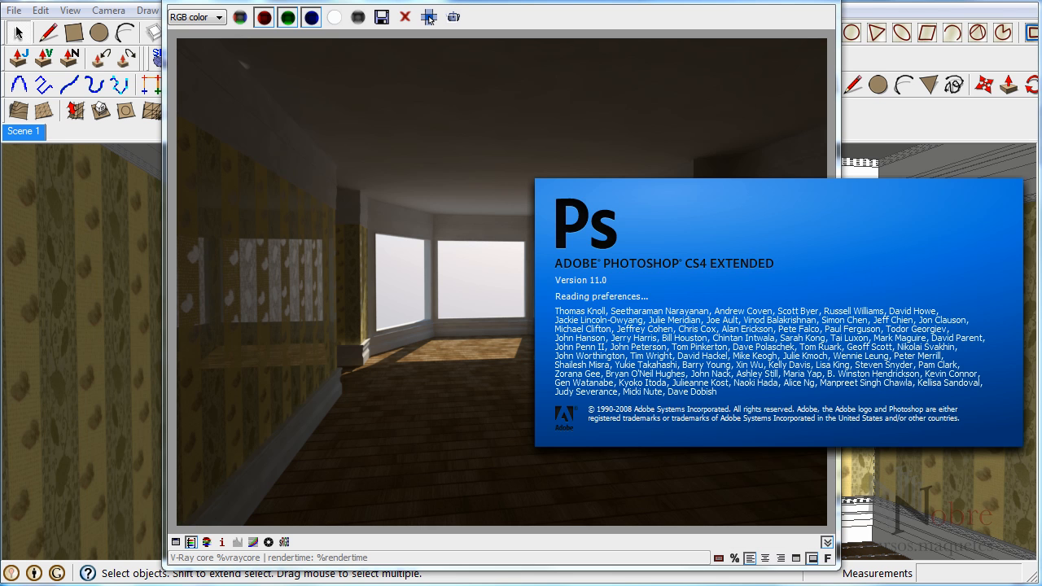
- Open the refl, bump, color and gloss images of cloth_132_fabric from the vrayshare folder in Photoshop and minimize the folder window
left_click(205, 585)
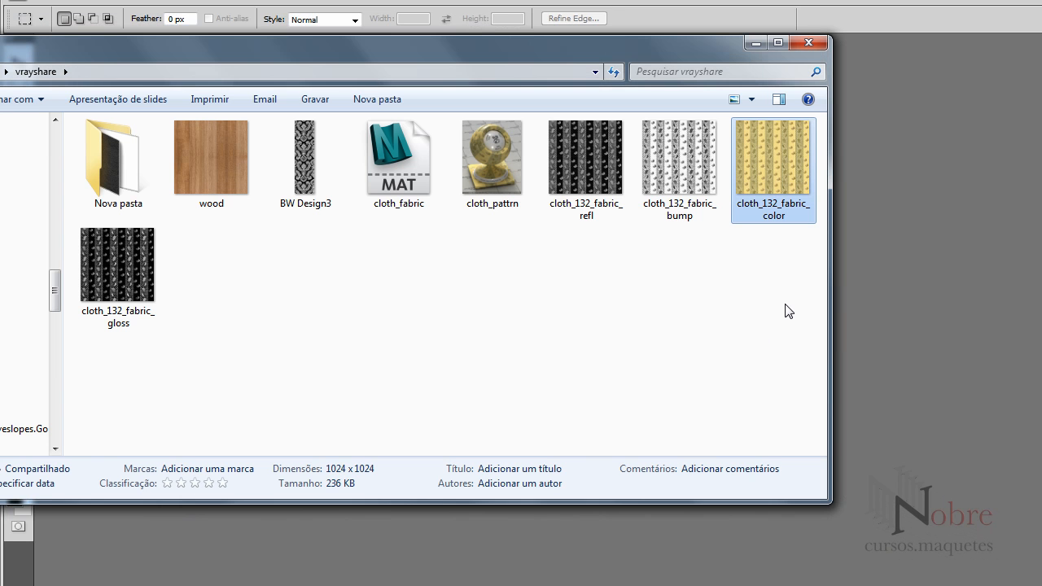
left_click_drag(773, 306, 610, 181)
left_click(124, 269, "ctrl")
left_click_drag(757, 204, 896, 263)
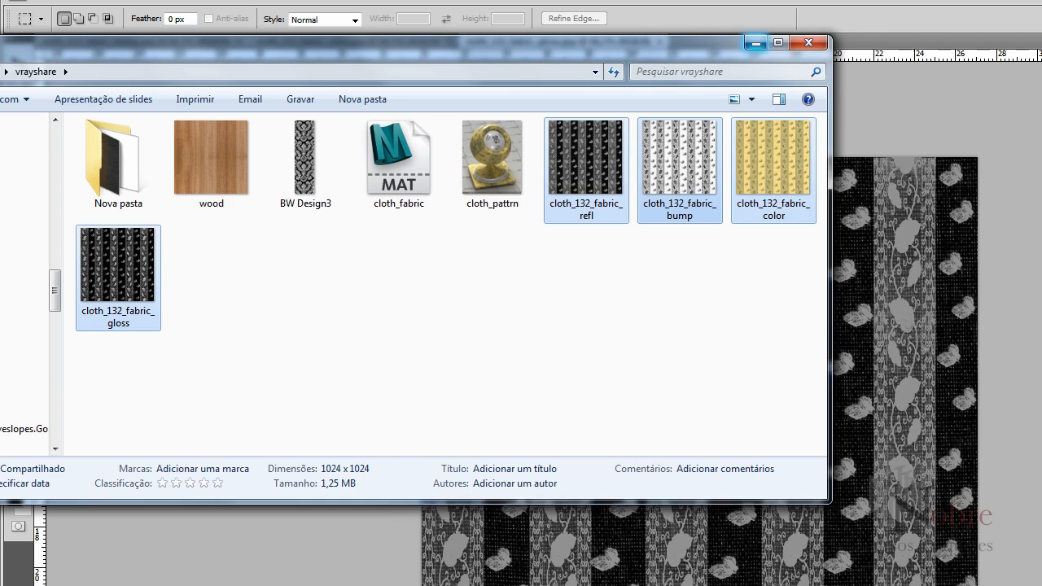
left_click(755, 43)
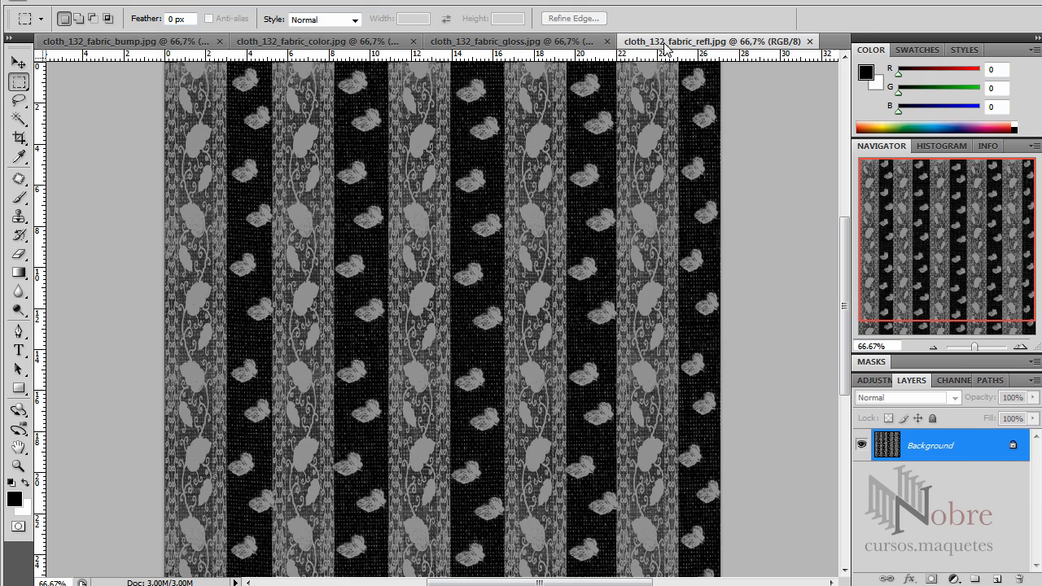
- Float cloth_132_fabric_refl in its own window, copy it as a layer into cloth_132_fabric_color and align it with the image edges
left_click_drag(671, 42, 663, 72)
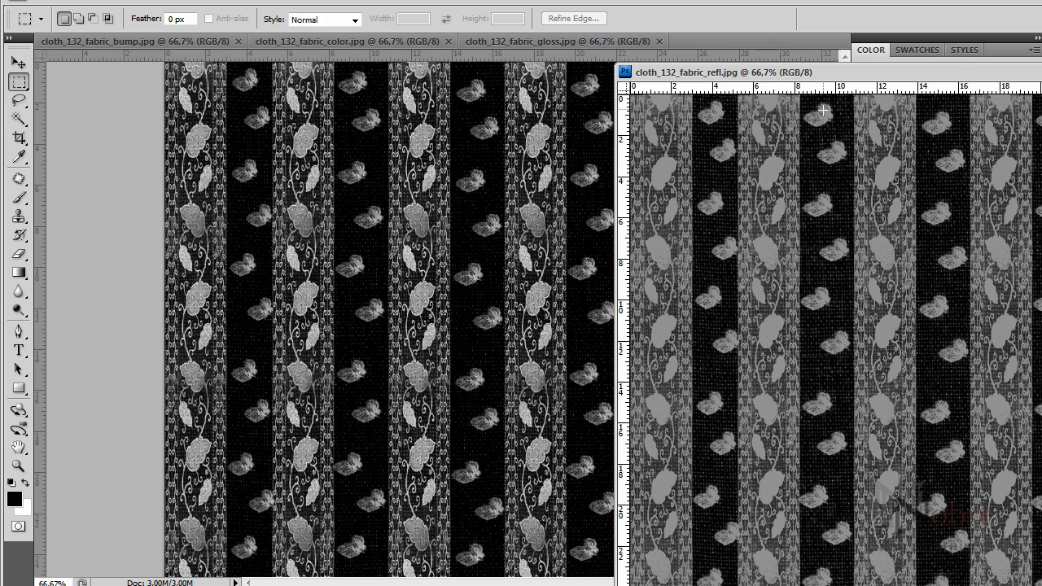
left_click(19, 63)
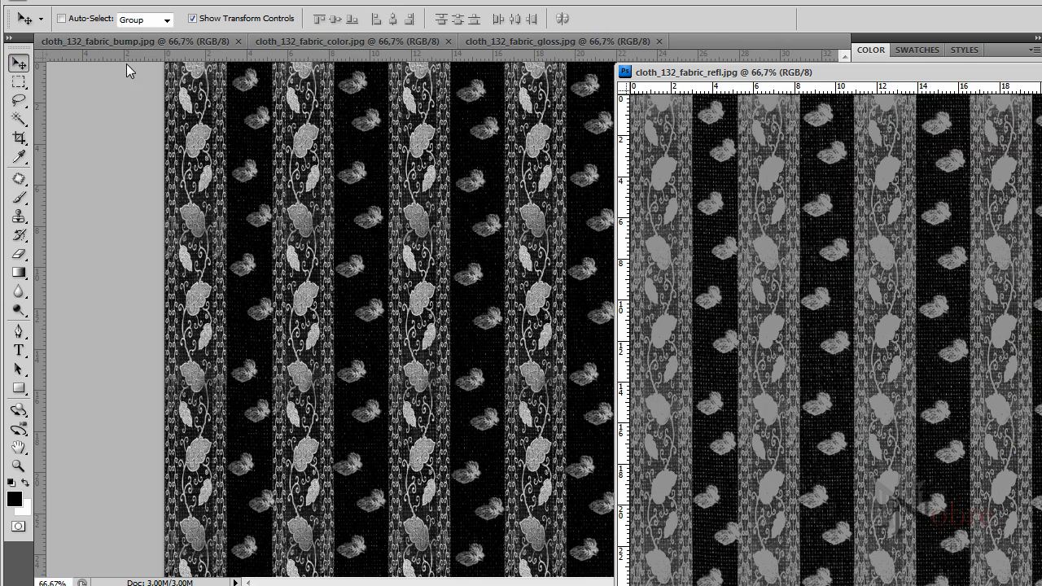
key("ctrl+i")
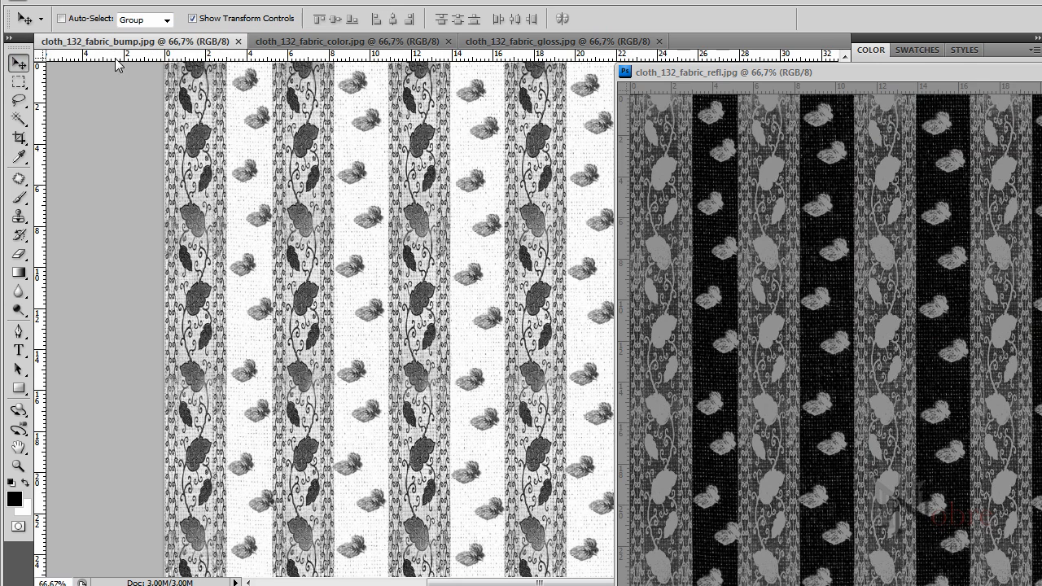
left_click(258, 45)
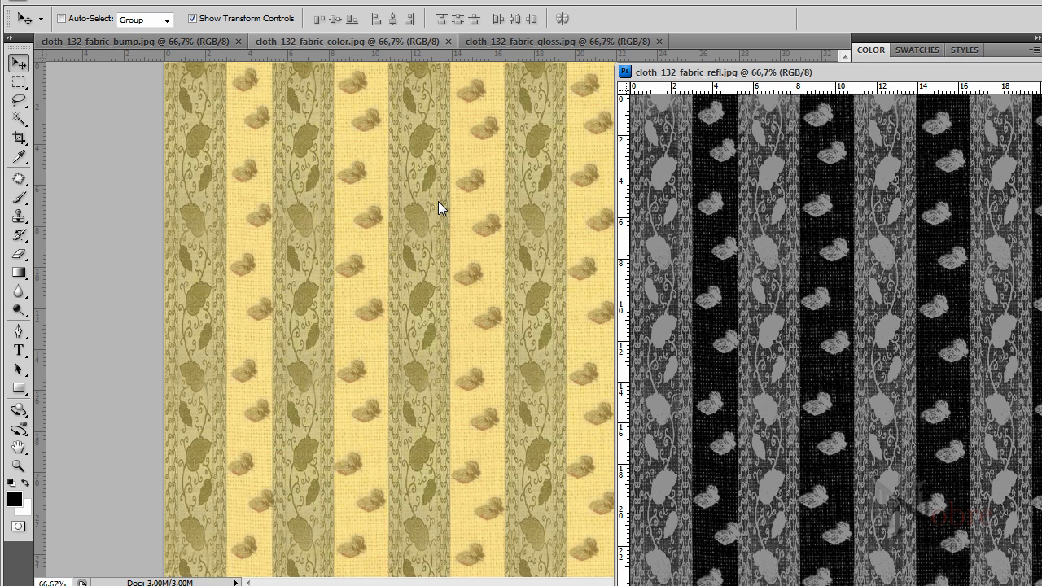
left_click_drag(760, 159, 499, 160)
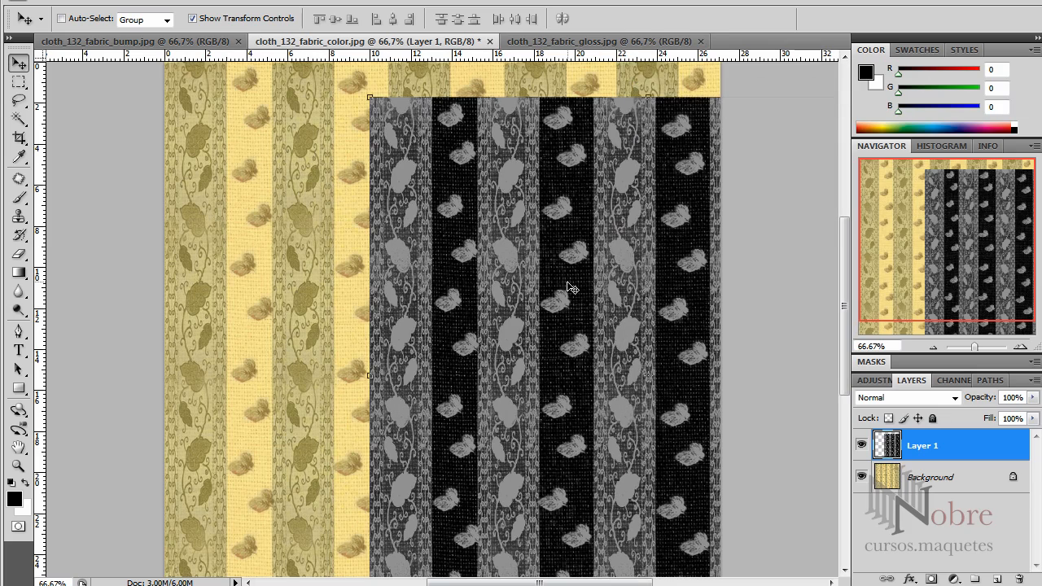
left_click_drag(559, 282, 357, 247)
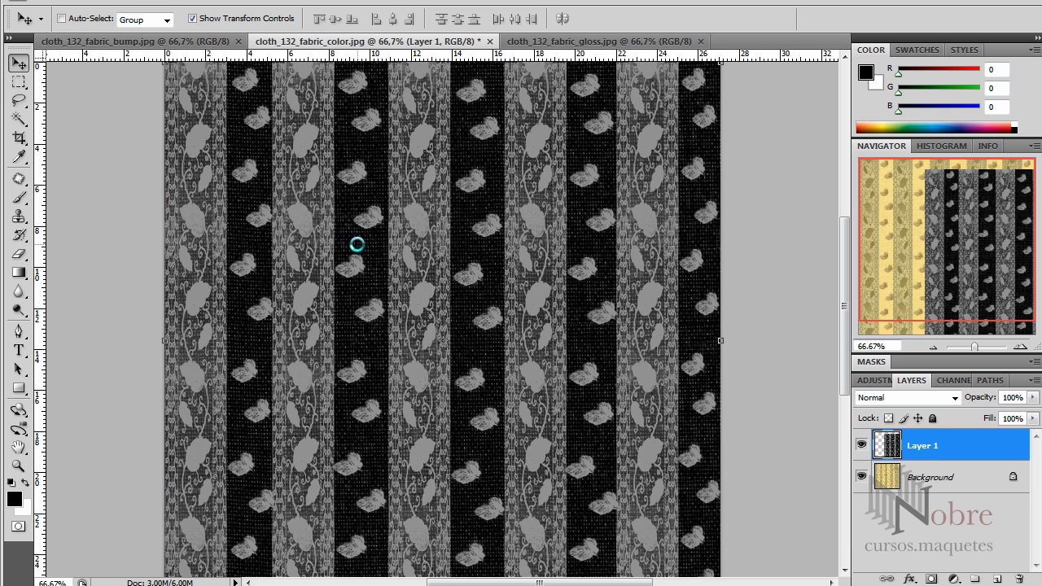
left_click(934, 346)
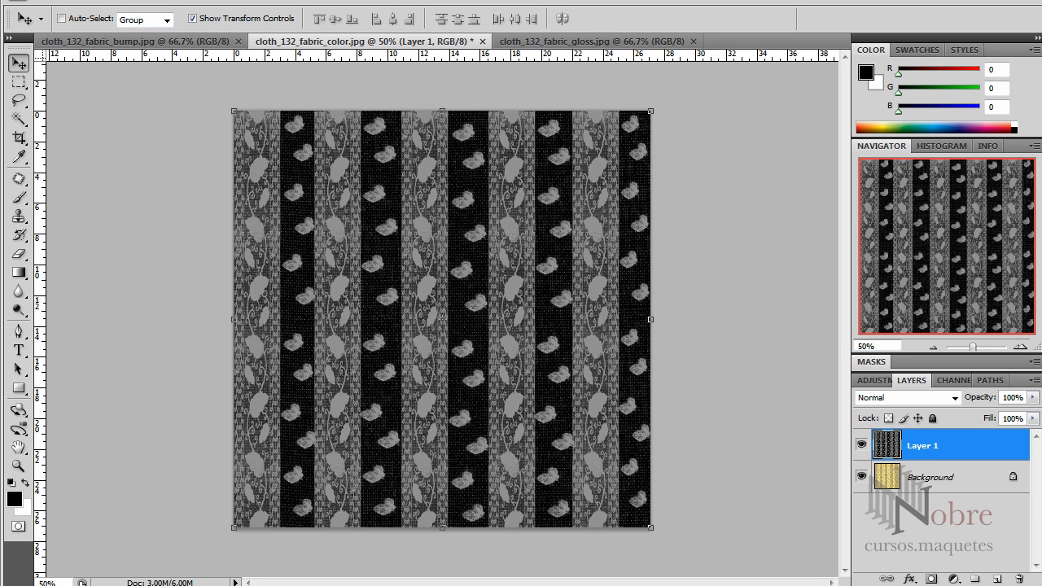
- Return to the V-Ray Material Editor in SketchUp and set the wallpaper's reflection Glossiness to 0,0
key("alt+Tab")
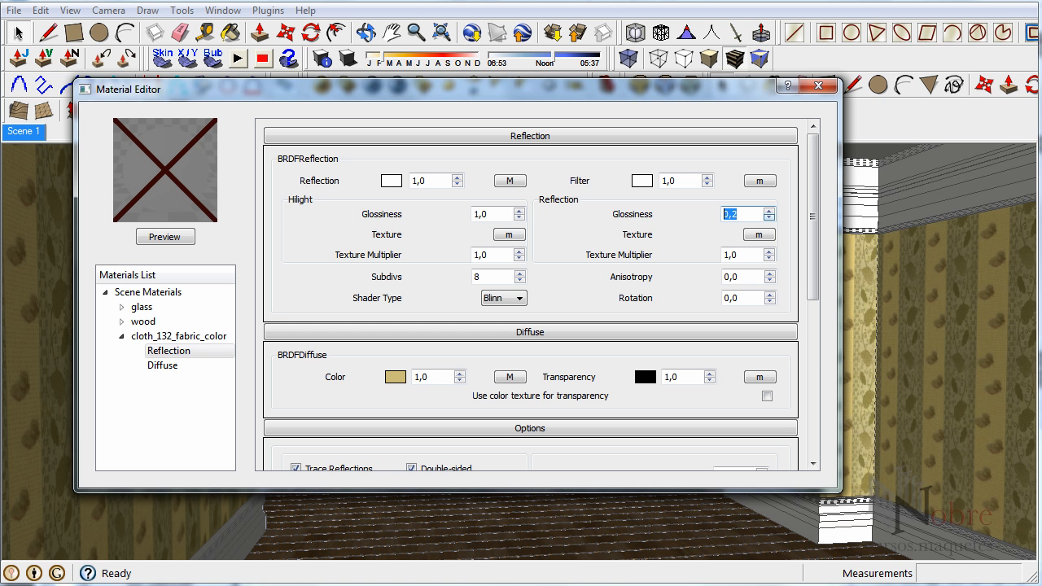
left_click(770, 218)
type("0,0")
key("Tab")
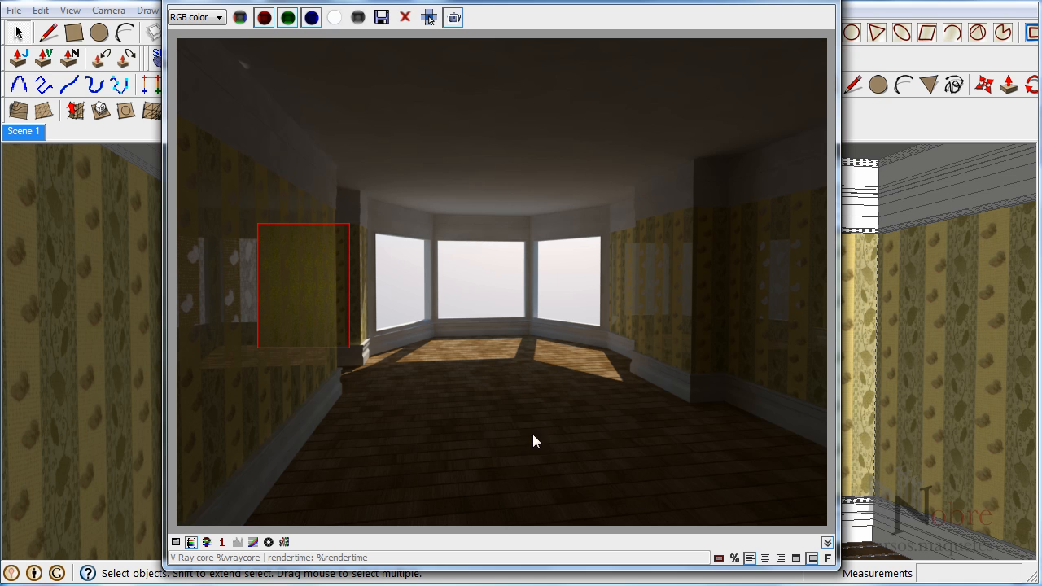
- In the V-Ray options for Indirect Illumination, set the Primary Multiplier to 2,0 and the Secondary Multiplier to 0,7
left_click(583, 130)
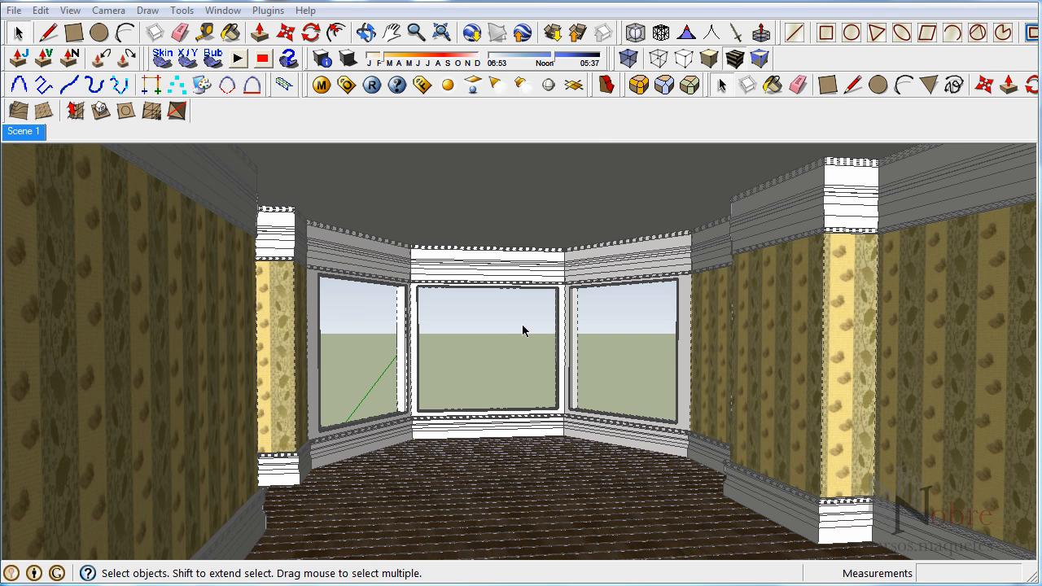
left_click(346, 85)
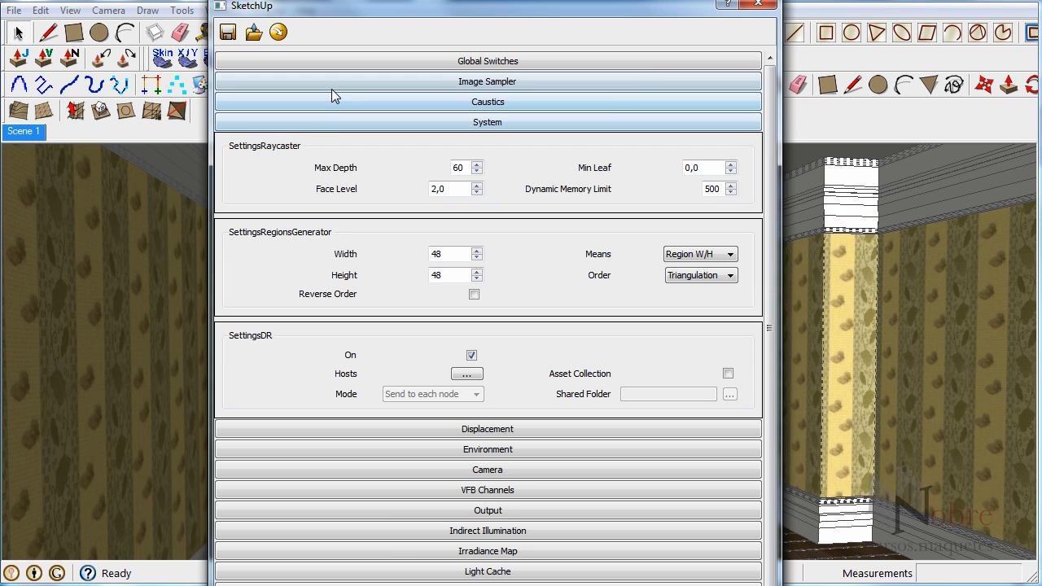
left_click_drag(428, 584, 431, 470)
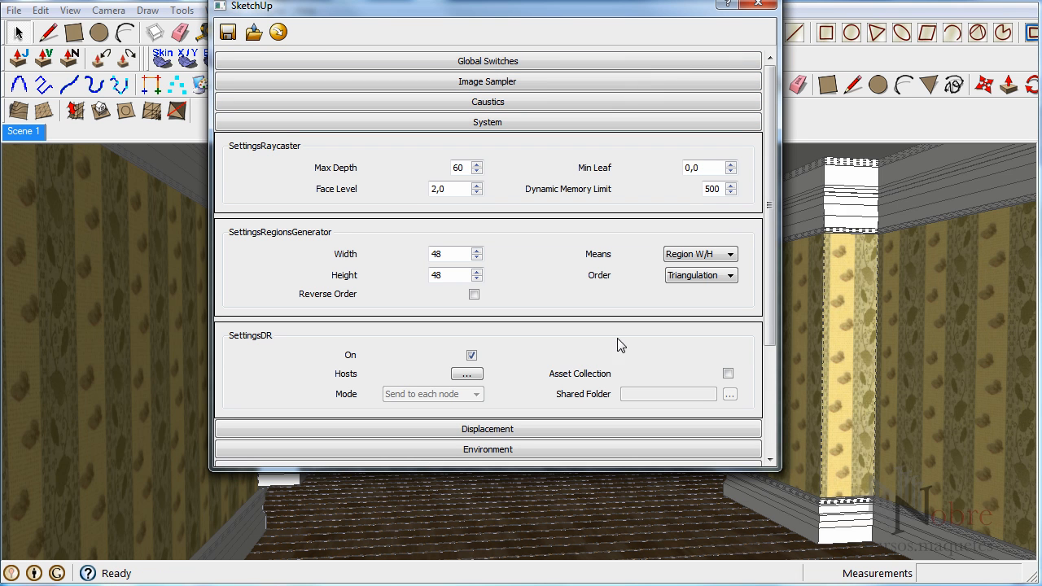
left_click(753, 123)
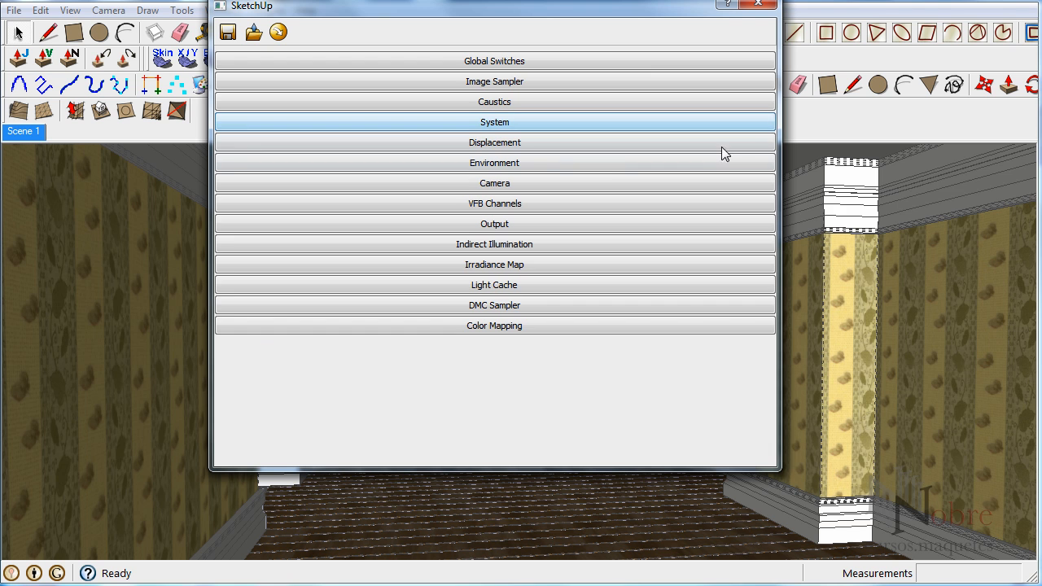
left_click(486, 246)
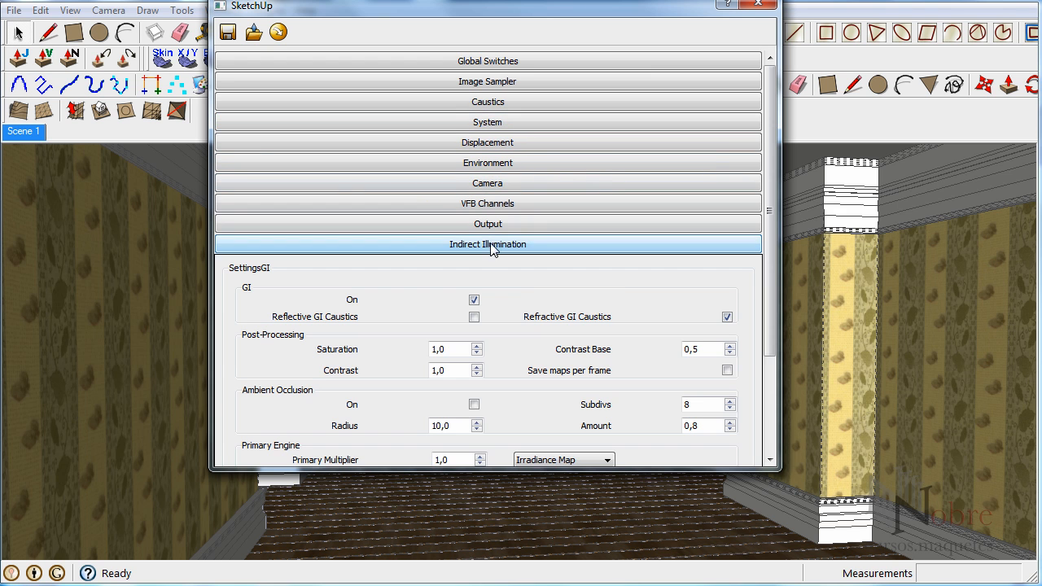
left_click_drag(769, 204, 768, 313)
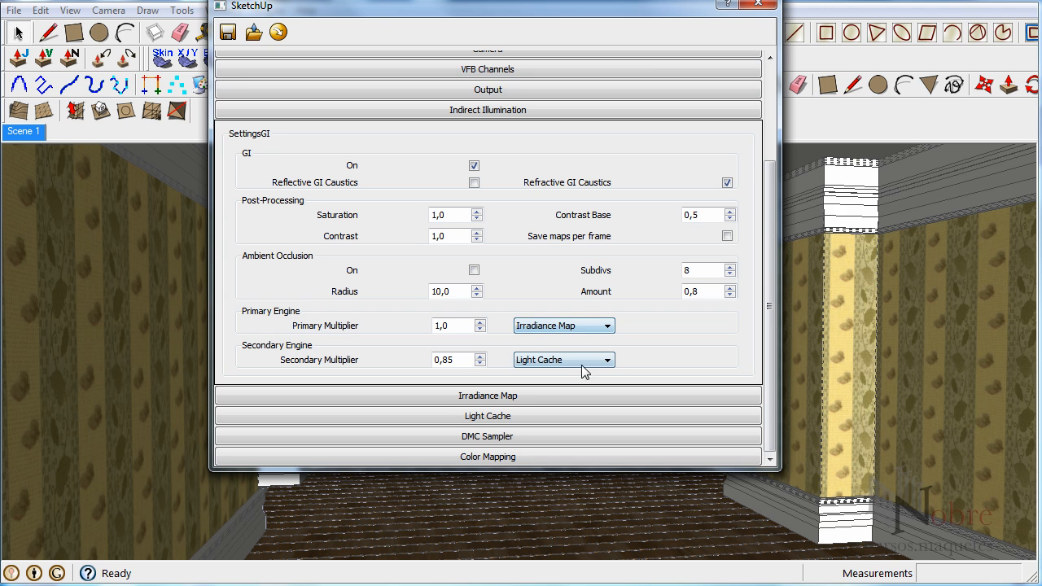
left_click_drag(459, 323, 376, 324)
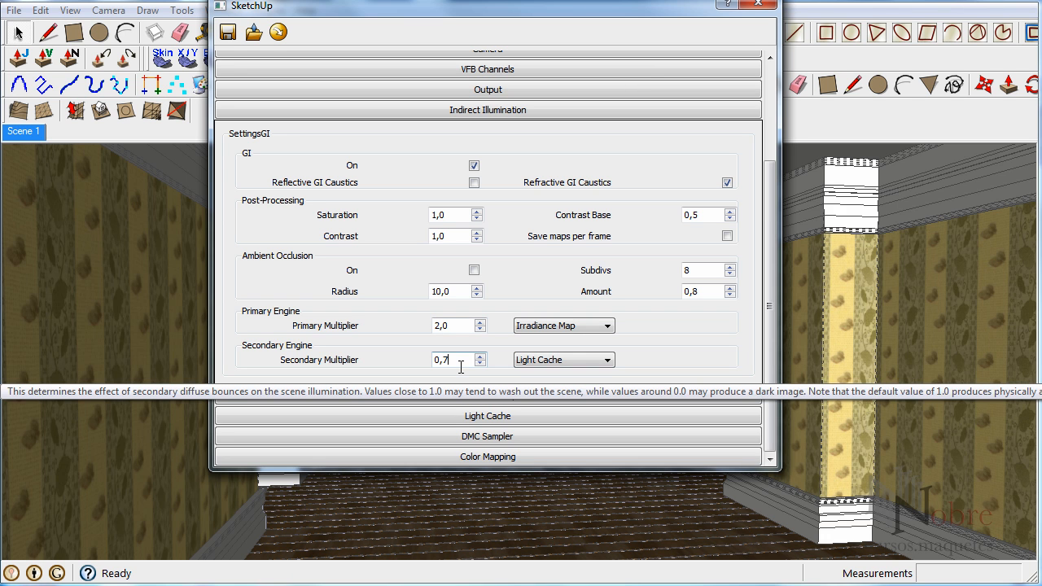
left_click(758, 4)
- Draw a V-Ray rectangle light across the opening of the bay's centre window
scroll(502, 332, "up", 5)
middle_click_drag(519, 331, 543, 291)
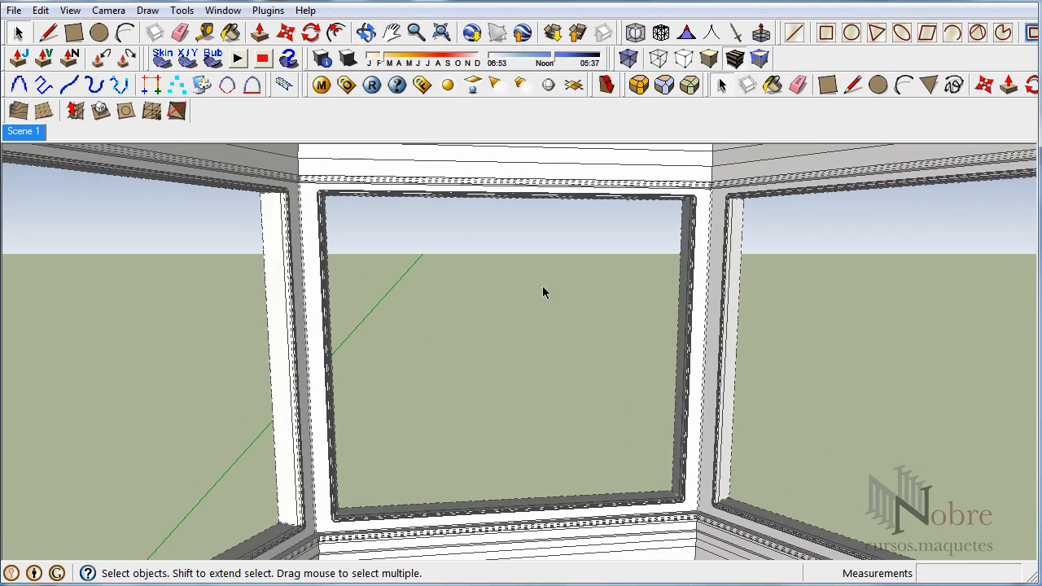
left_click(472, 88)
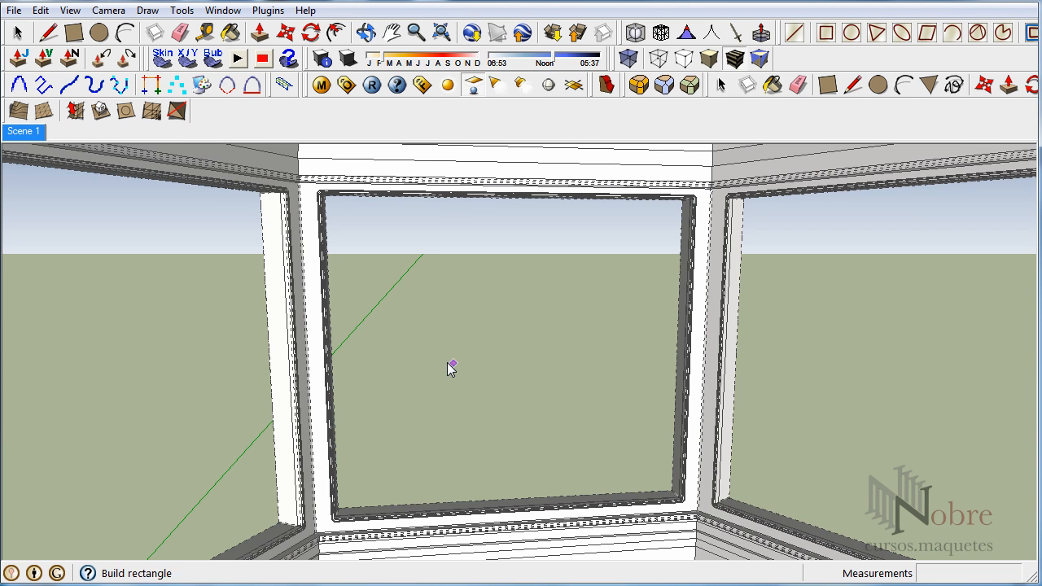
middle_click_drag(451, 367, 416, 316)
scroll(330, 220, "up", 6)
scroll(334, 189, "up", 3)
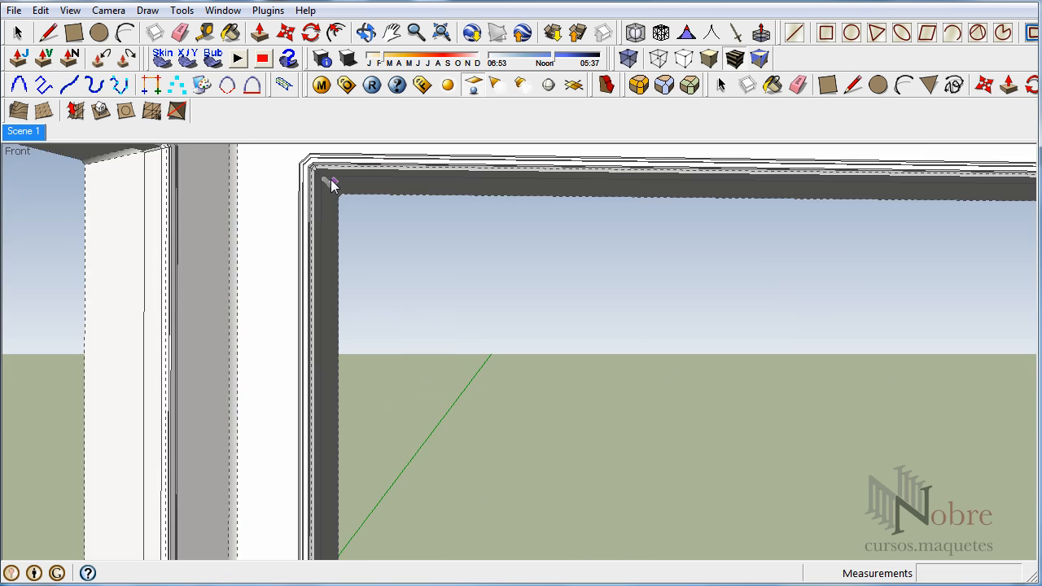
scroll(343, 202, "down", 1)
left_click(351, 201)
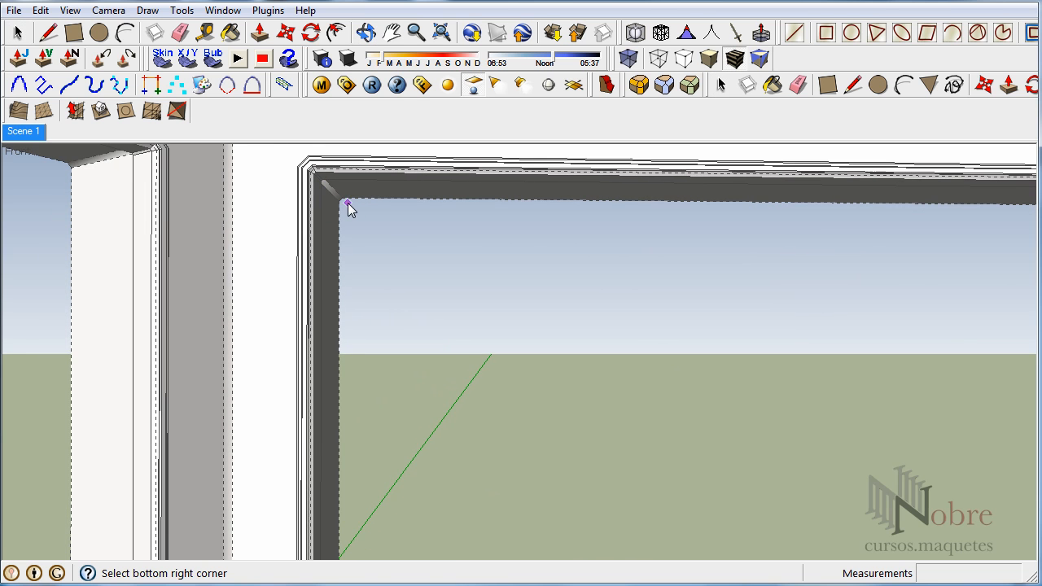
scroll(350, 204, "down", 6)
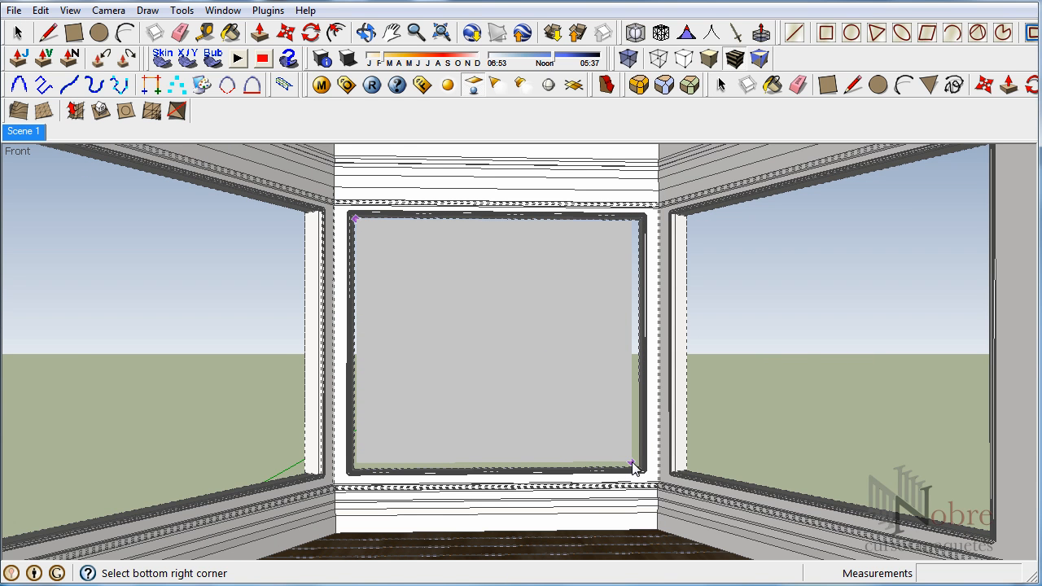
left_click(638, 466)
- Reverse the face of the centre window's rectangle light inside its group
middle_click_drag(621, 438, 494, 274)
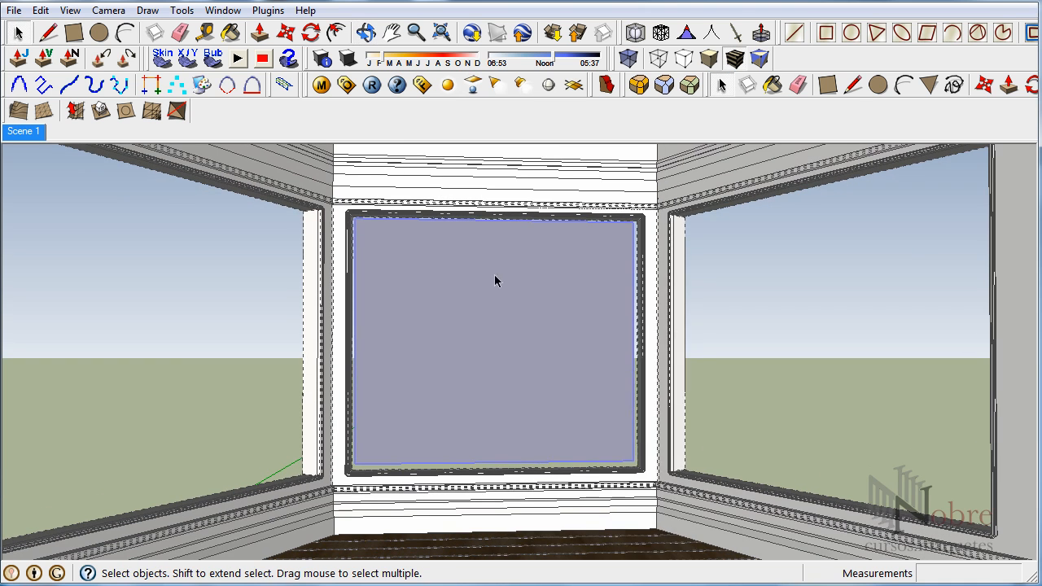
right_click(496, 276)
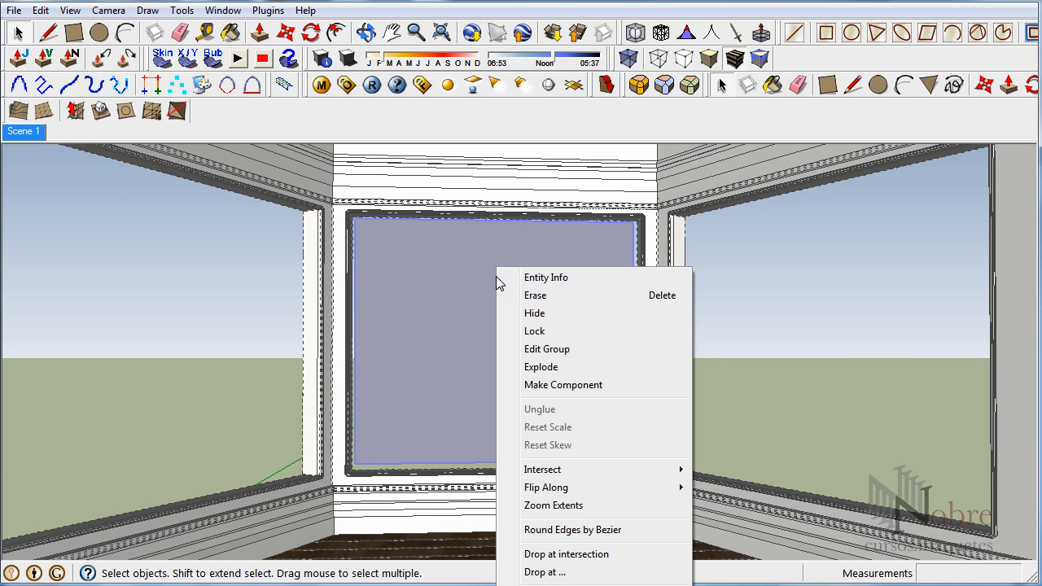
left_click(447, 303)
right_click(451, 291)
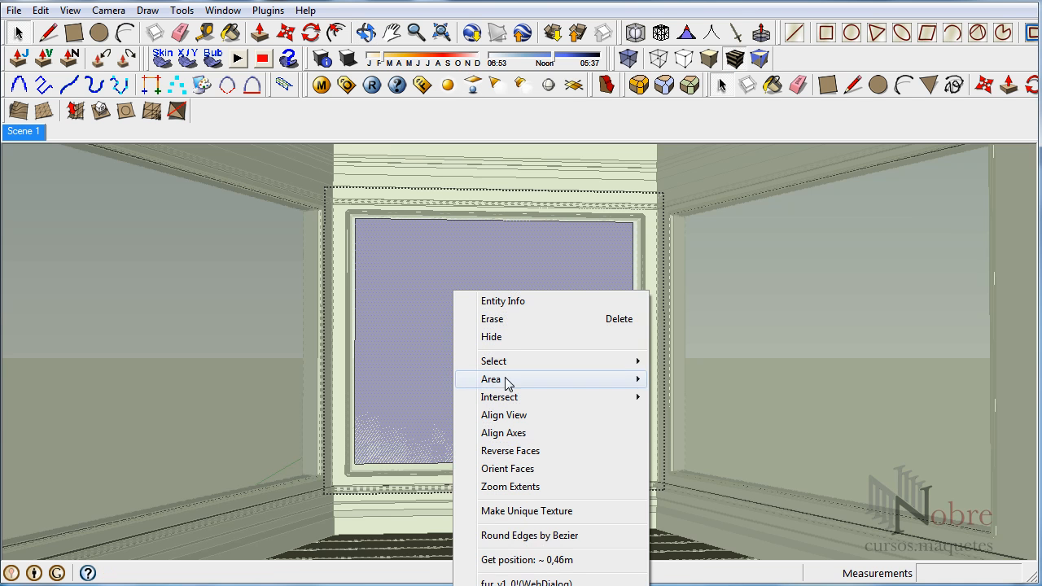
left_click(519, 454)
- Scale the rectangle light uniformly about its centre by about 1,03 to fit the centre window opening
middle_click_drag(513, 418, 788, 366)
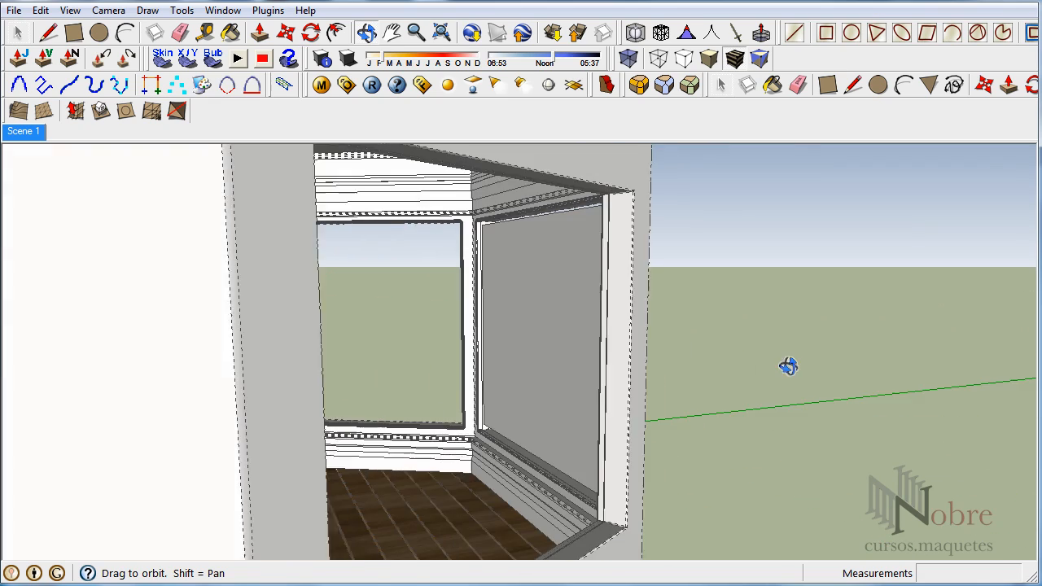
scroll(525, 273, "up", 3)
middle_click_drag(528, 263, 559, 248)
scroll(562, 245, "up", 4)
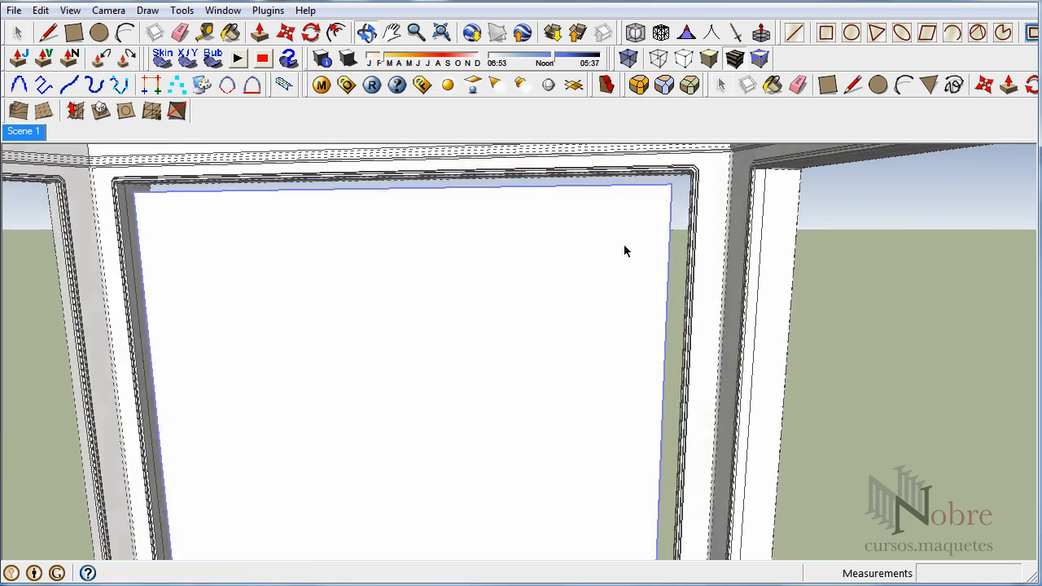
key("s")
left_click(682, 175)
key("ctrl")
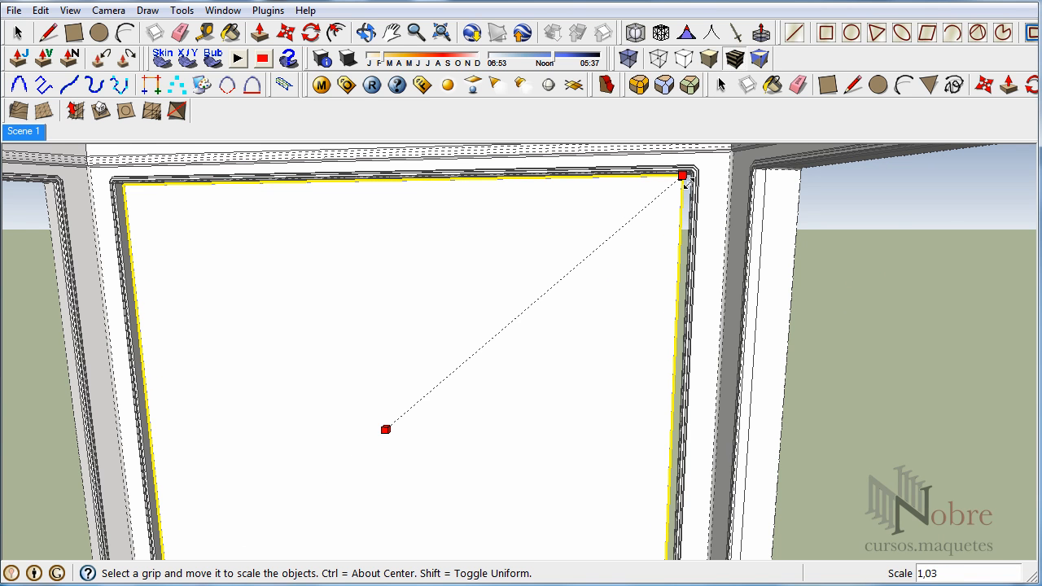
left_click(688, 186)
middle_click_drag(697, 198, 715, 164)
key("space")
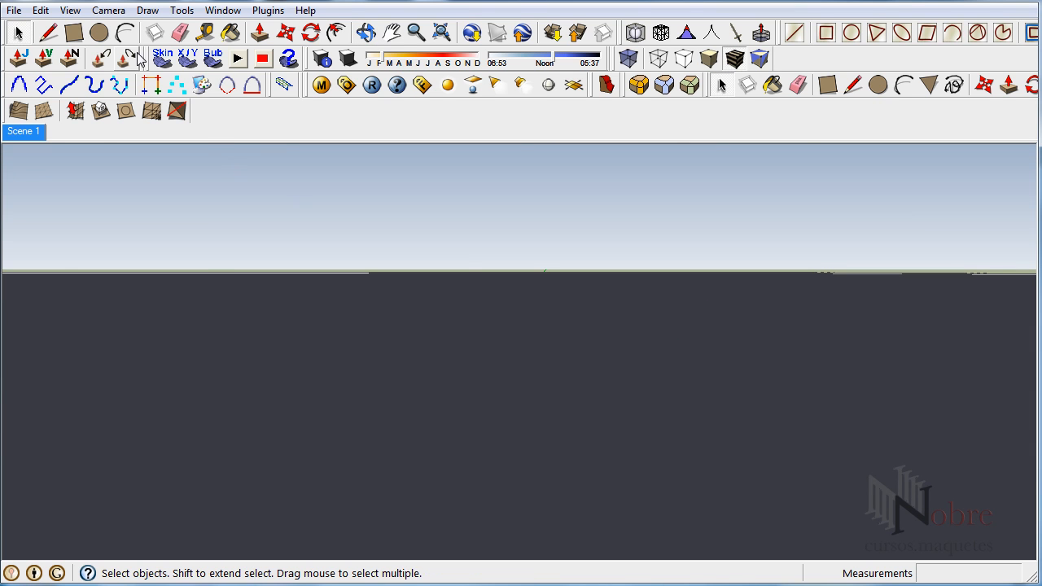
- Turn off the display of hidden geometry and hide the ceiling group to open the room from above
left_click(72, 11)
left_click(93, 70)
right_click(458, 396)
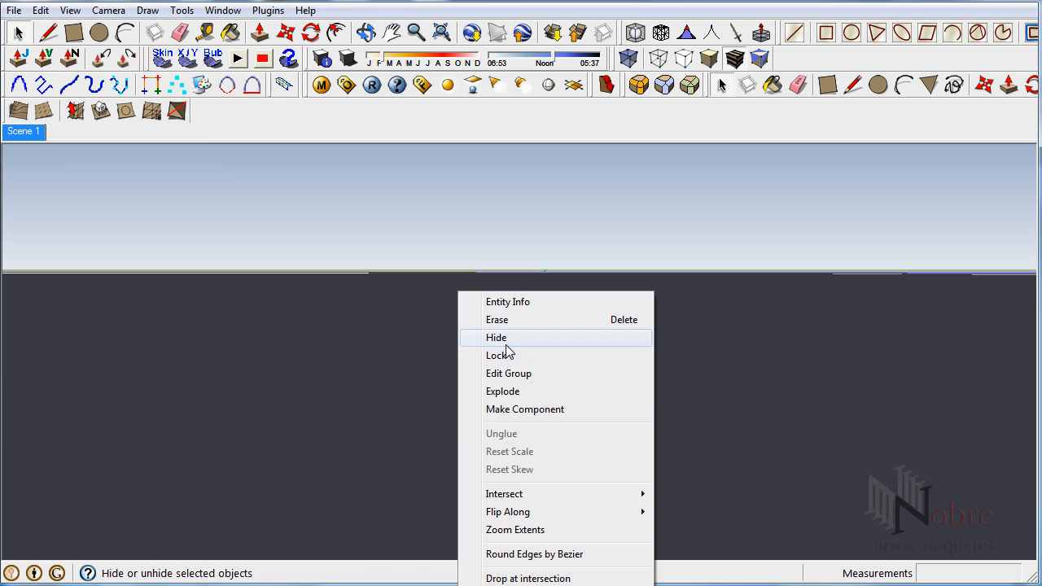
left_click(504, 339)
middle_click_drag(504, 339, 570, 349)
scroll(532, 408, "down", 3)
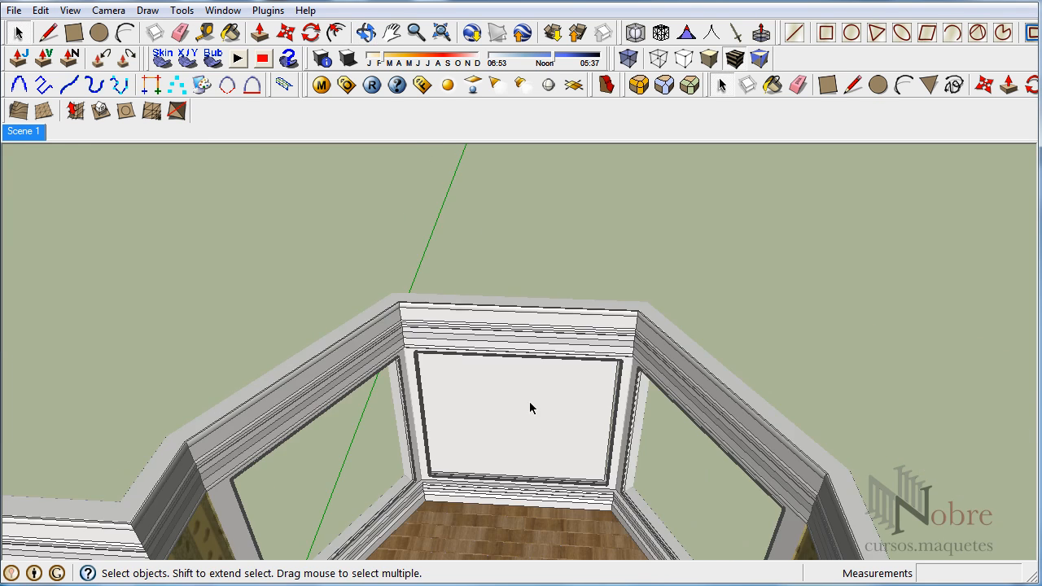
- Move the rectangle light about 0,05 m toward the room interior within the centre window frame
middle_click_drag(533, 407, 563, 334)
scroll(586, 464, "up", 4)
left_click(559, 412)
middle_click_drag(571, 370, 532, 409)
key("m")
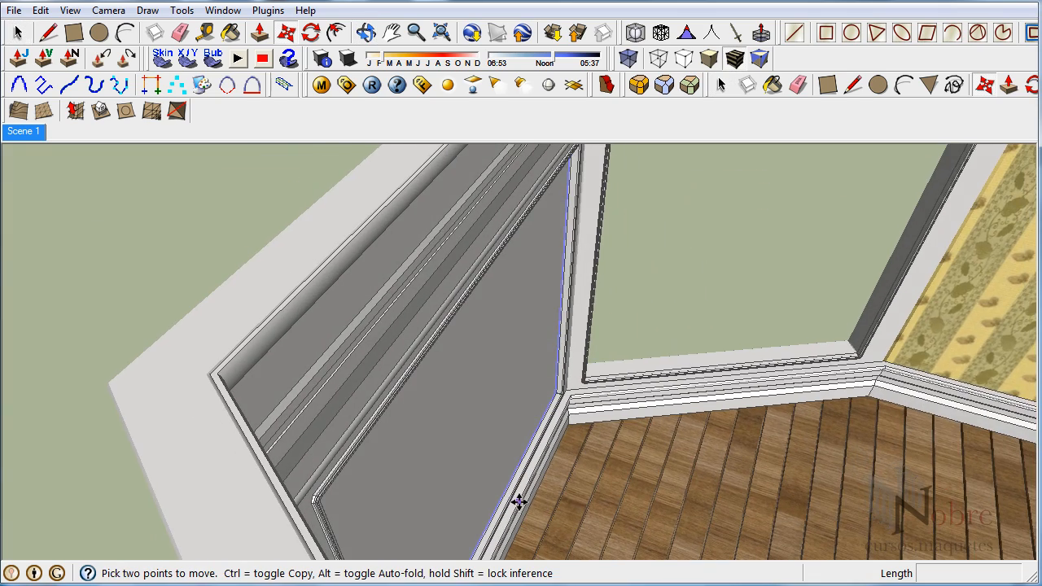
scroll(516, 489, "up", 3)
middle_click_drag(517, 484, 532, 422)
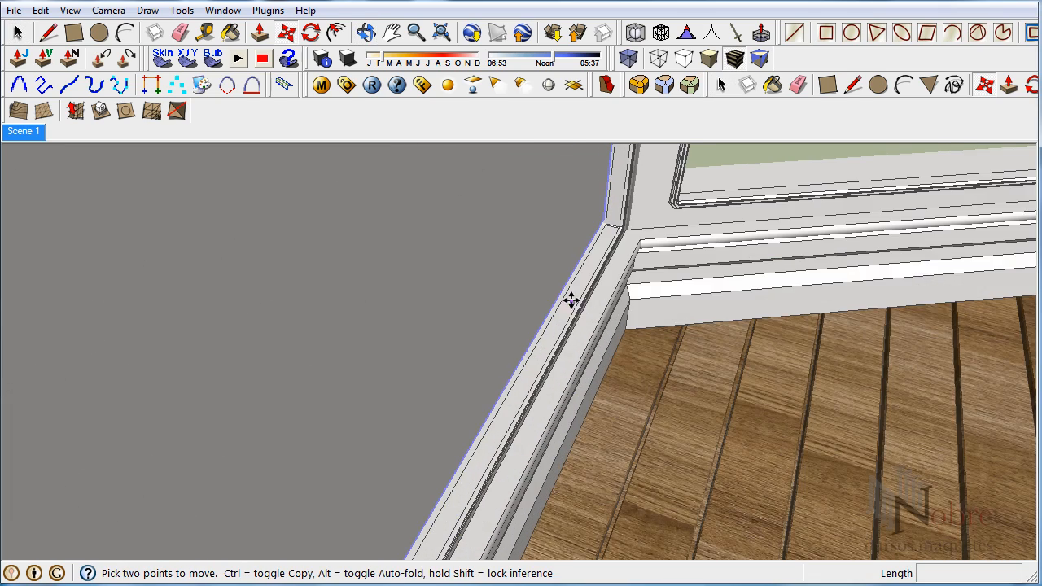
left_click(674, 451)
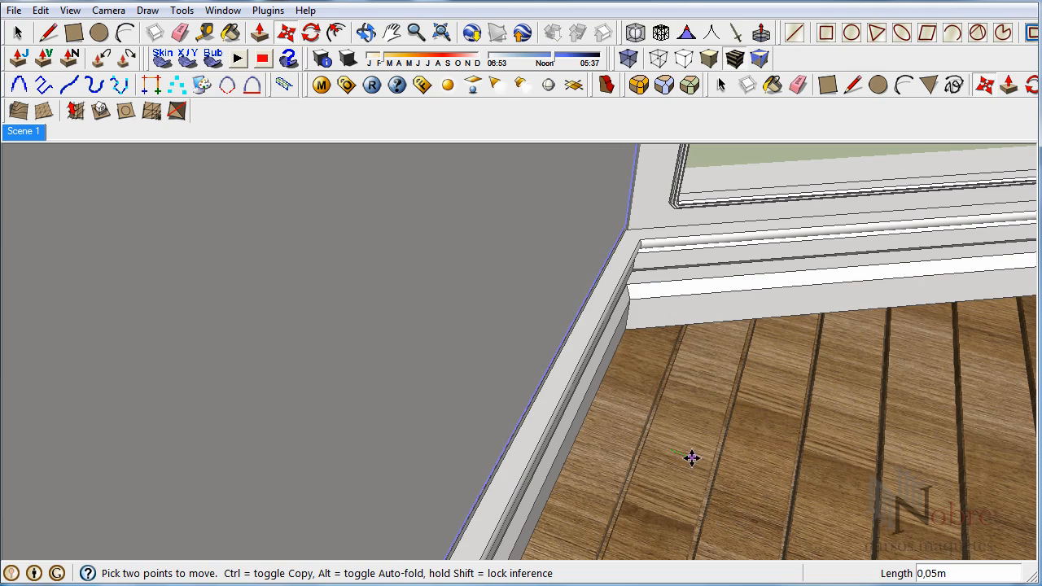
middle_click_drag(691, 456, 367, 284)
scroll(456, 332, "down", 3)
key("space")
right_click(367, 284)
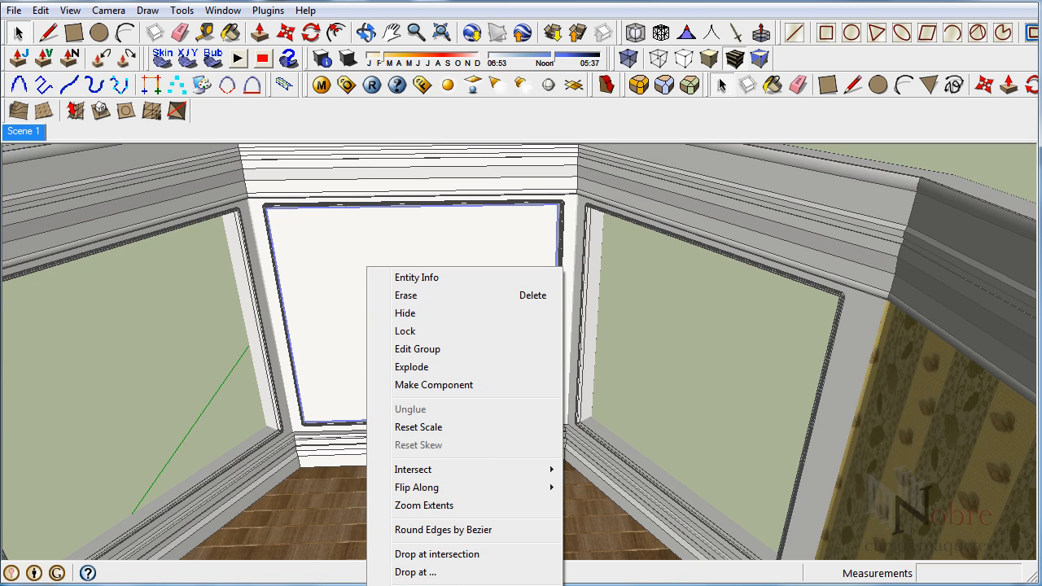
left_click(610, 585)
left_click_drag(611, 254, 412, 166)
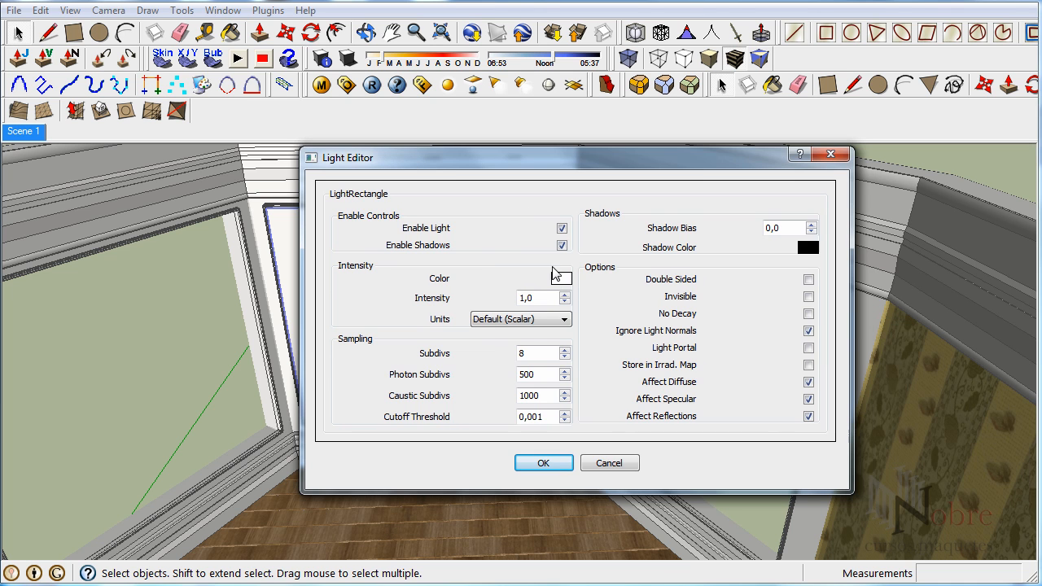
left_click(808, 298)
left_click_drag(535, 297, 440, 303)
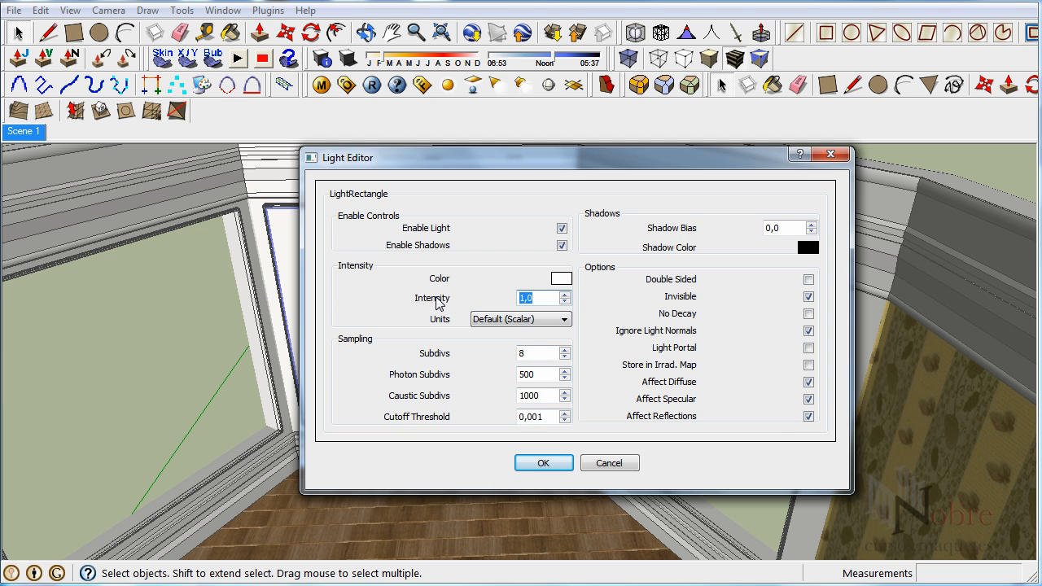
- Review the physical camera's shutter speed, F number and film speed in the V-Ray options
left_click(347, 85)
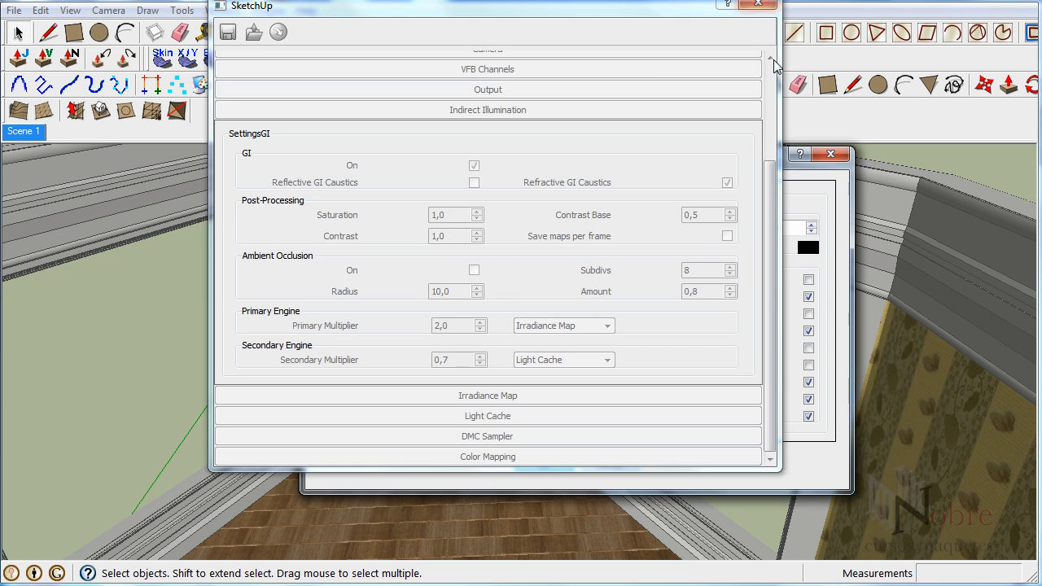
left_click(831, 154)
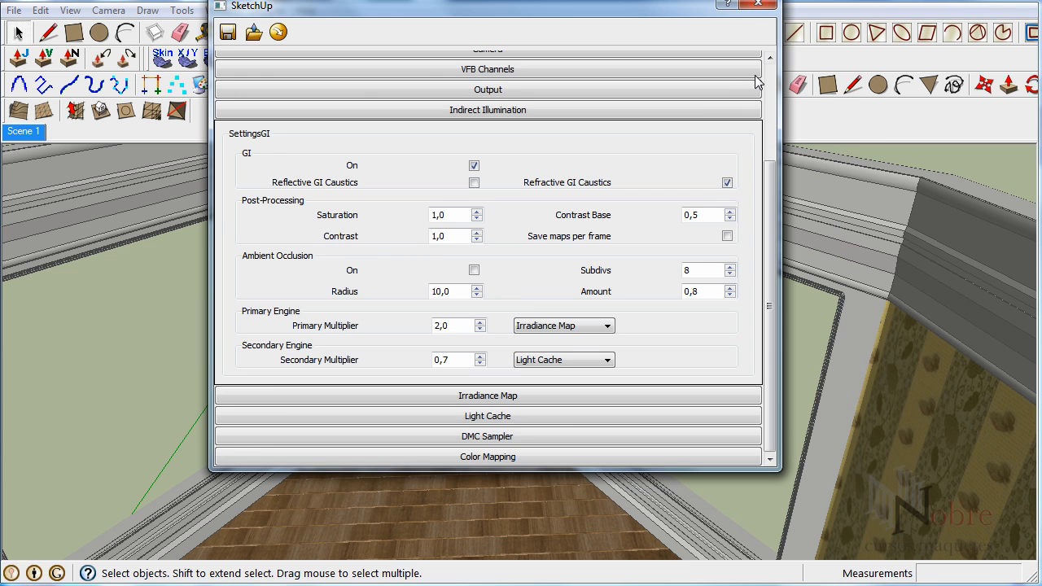
left_click_drag(769, 193, 725, 174)
left_click(515, 130)
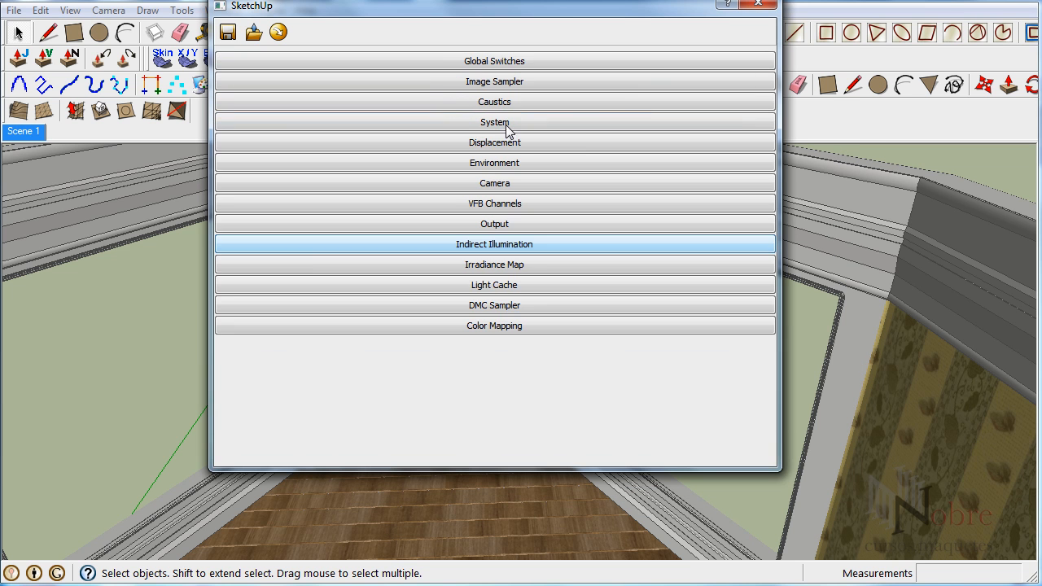
left_click(507, 183)
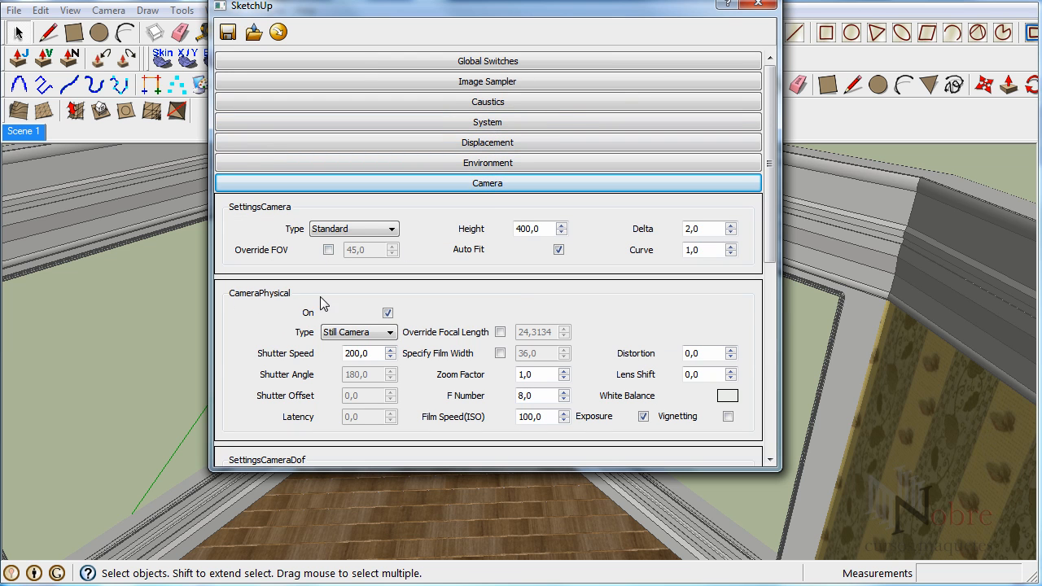
left_click(758, 4)
left_click(348, 86)
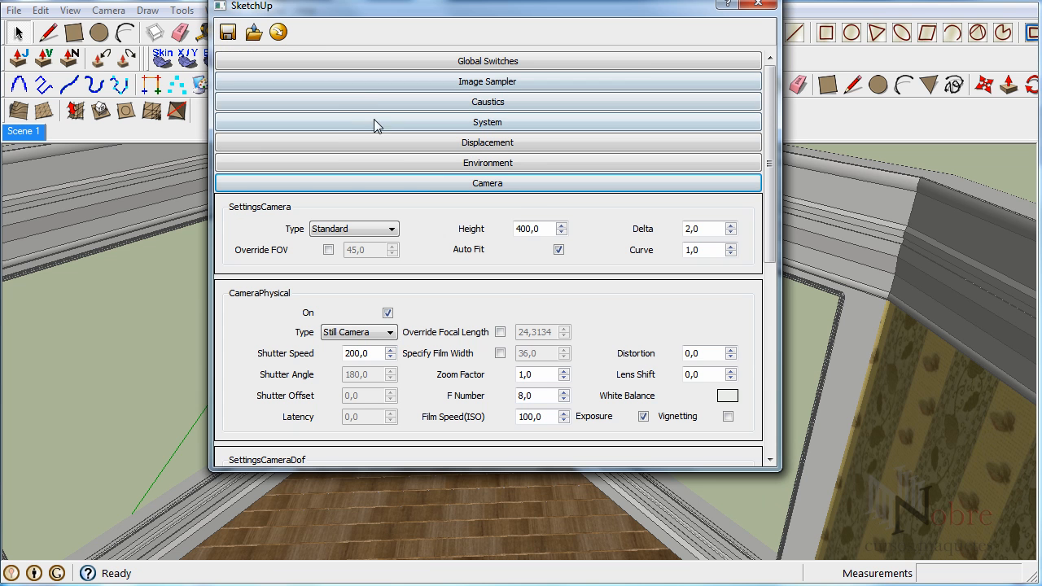
left_click(366, 183)
left_click(759, 5)
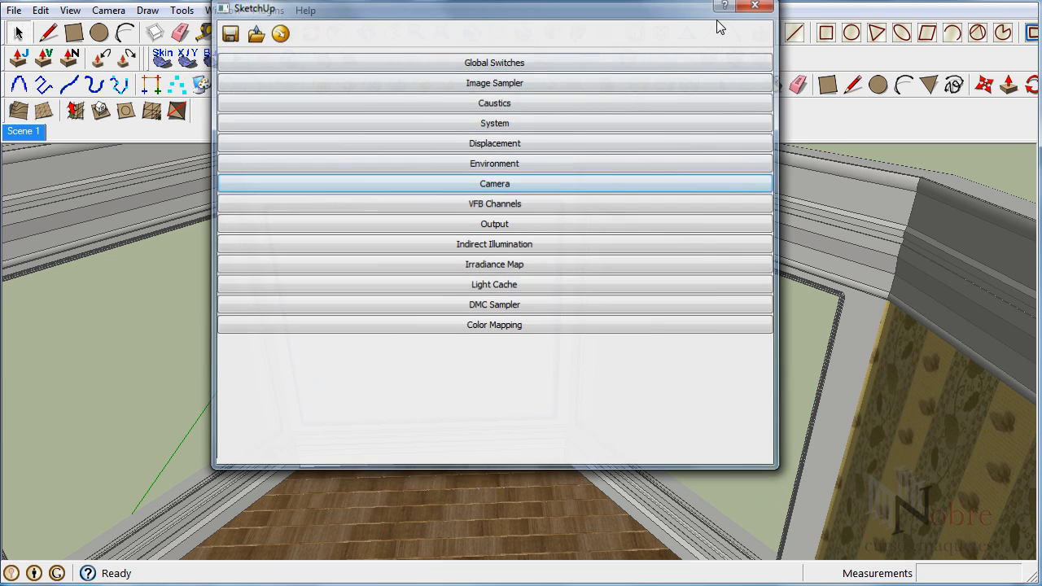
- Set the centre window light's Intensity to 5 in the V-Ray Light Editor
right_click(391, 268)
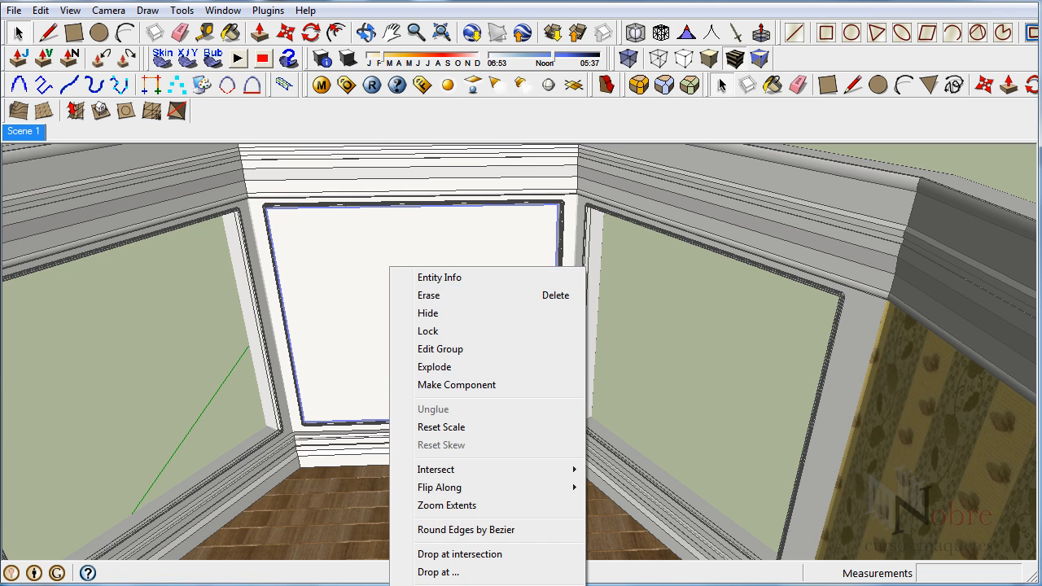
left_click(444, 584)
left_click_drag(653, 251, 357, 161)
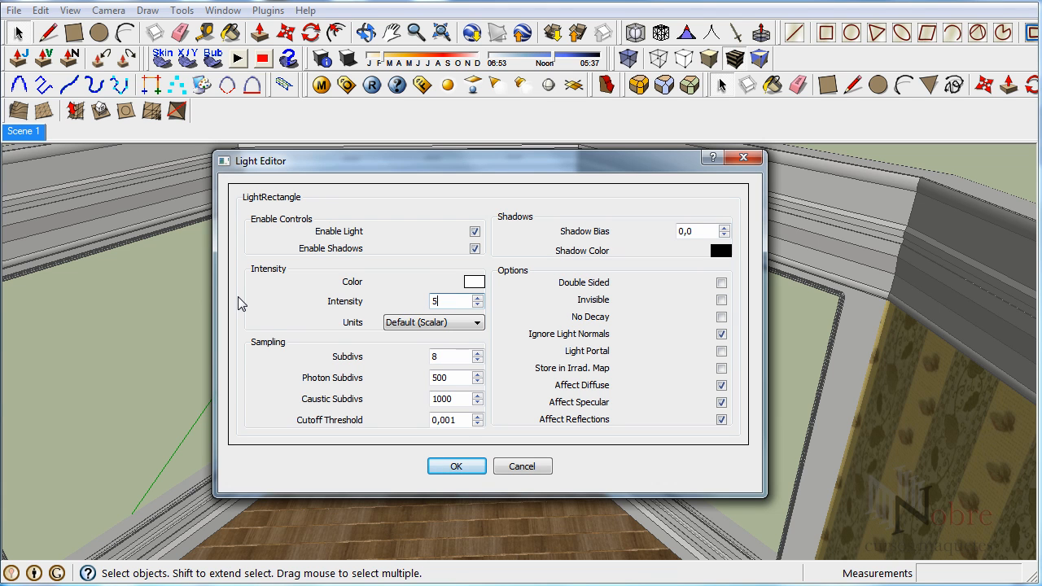
left_click(456, 467)
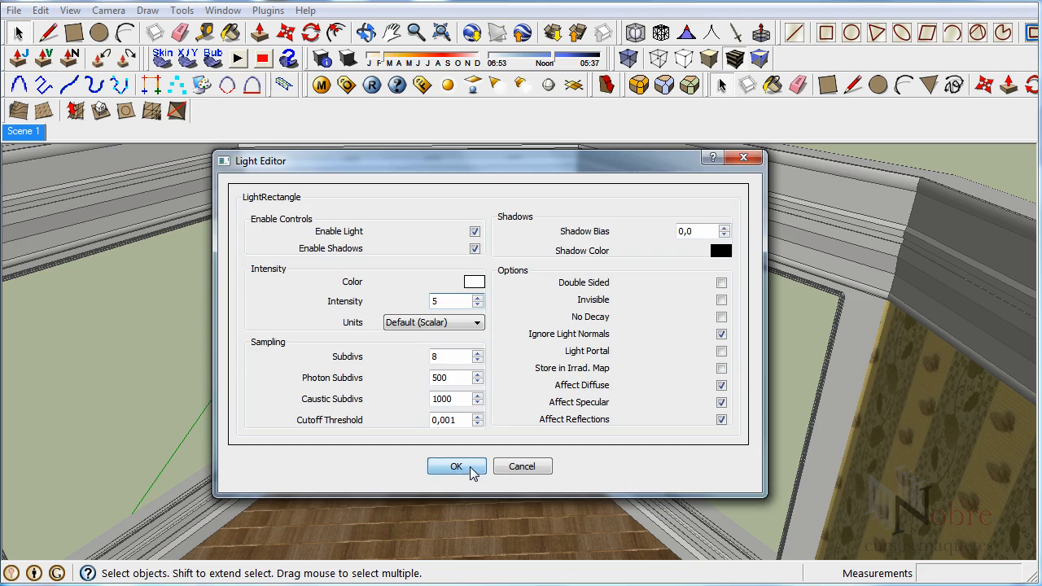
- Copy the centre window's rectangle light about 1,18 m into the room
middle_click_drag(418, 286, 517, 258, "shift")
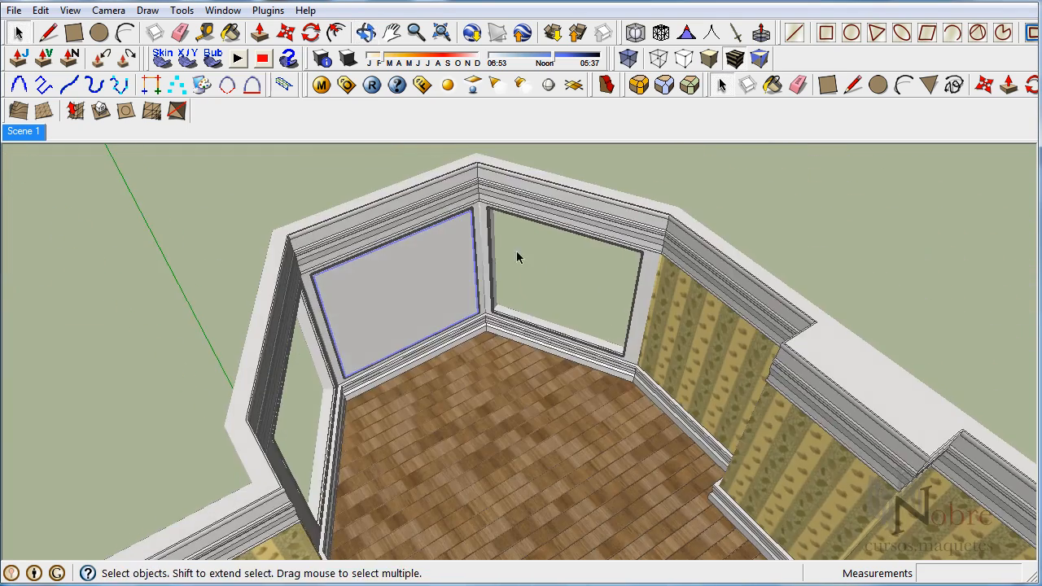
key("m")
left_click(451, 268)
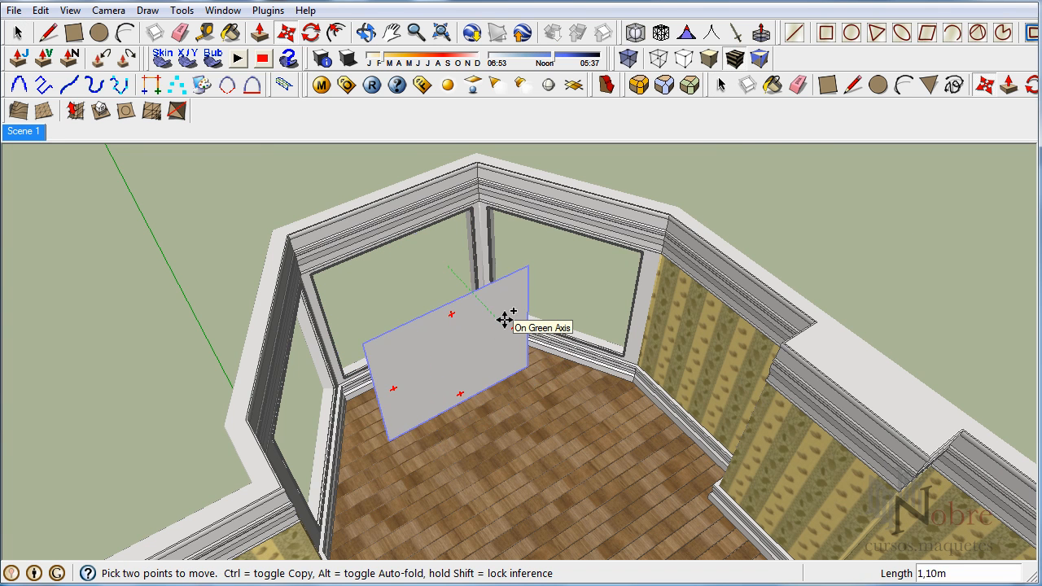
key("ctrl")
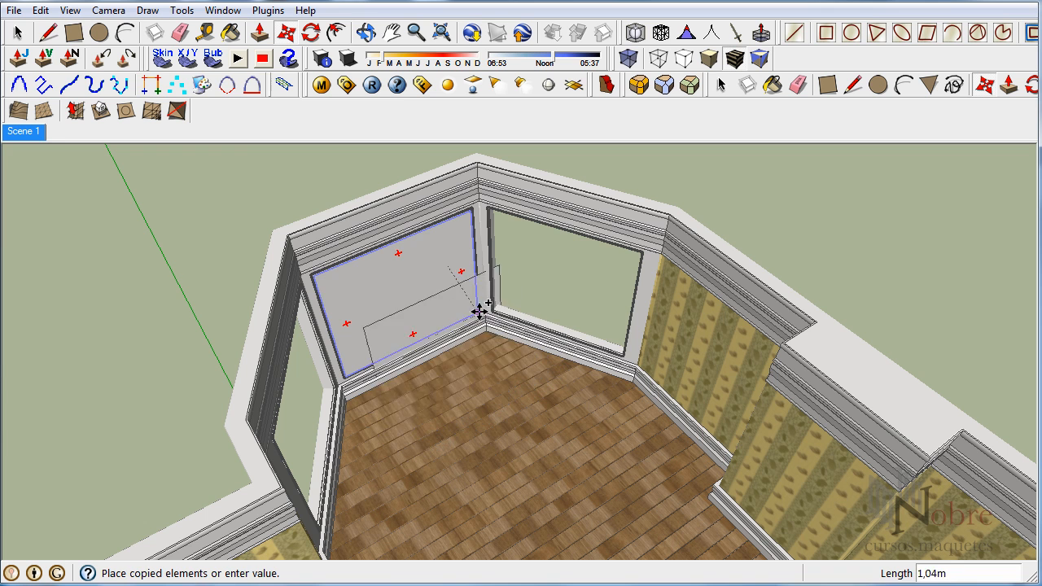
middle_click_drag(516, 318, 554, 363)
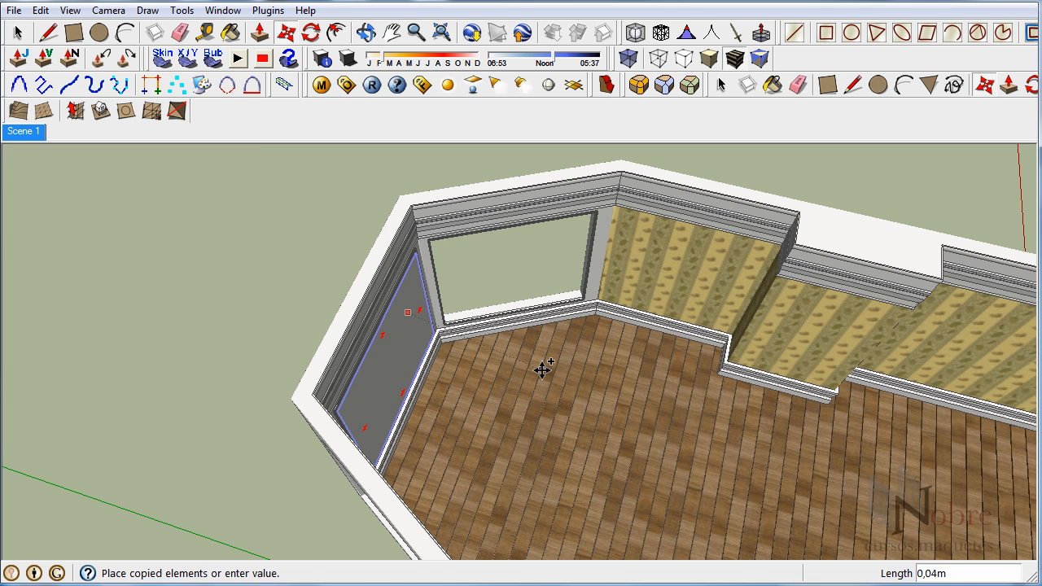
left_click(530, 355)
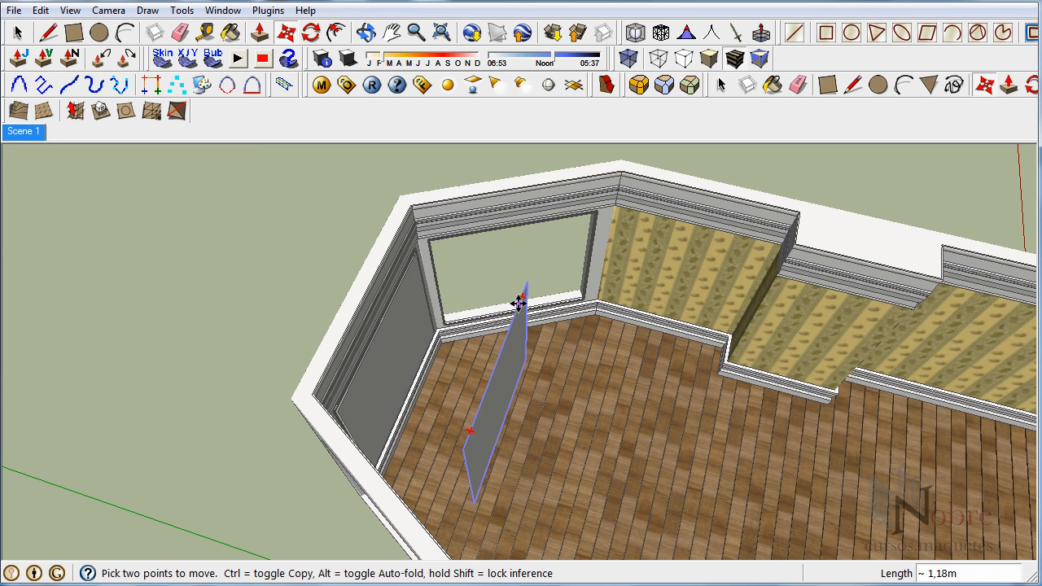
- Rotate the copied light by -60 degrees and move it against the bay window to the right of the centre one
key("q")
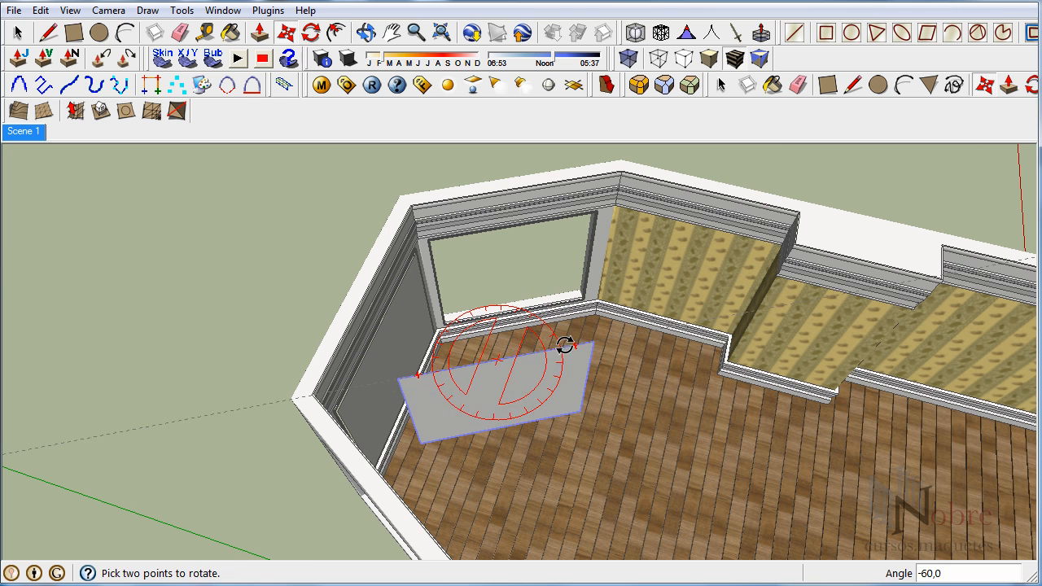
left_click(563, 345)
key("m")
left_click(521, 476)
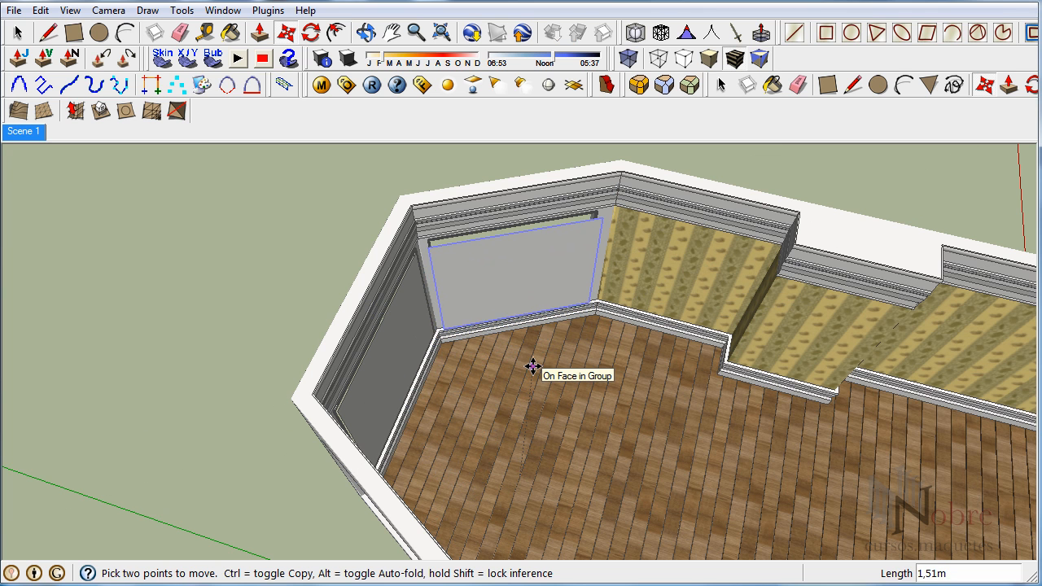
left_click(530, 362)
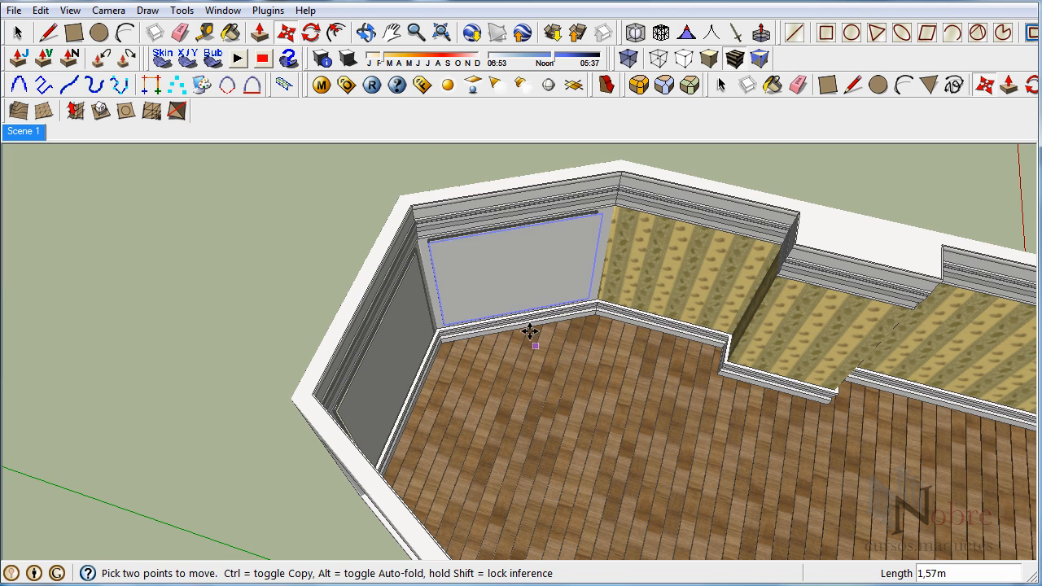
- Scale the copied light uniformly to about 0,86 so it fits inside the window frame
scroll(538, 294, "up", 3)
key("s")
left_click(661, 188)
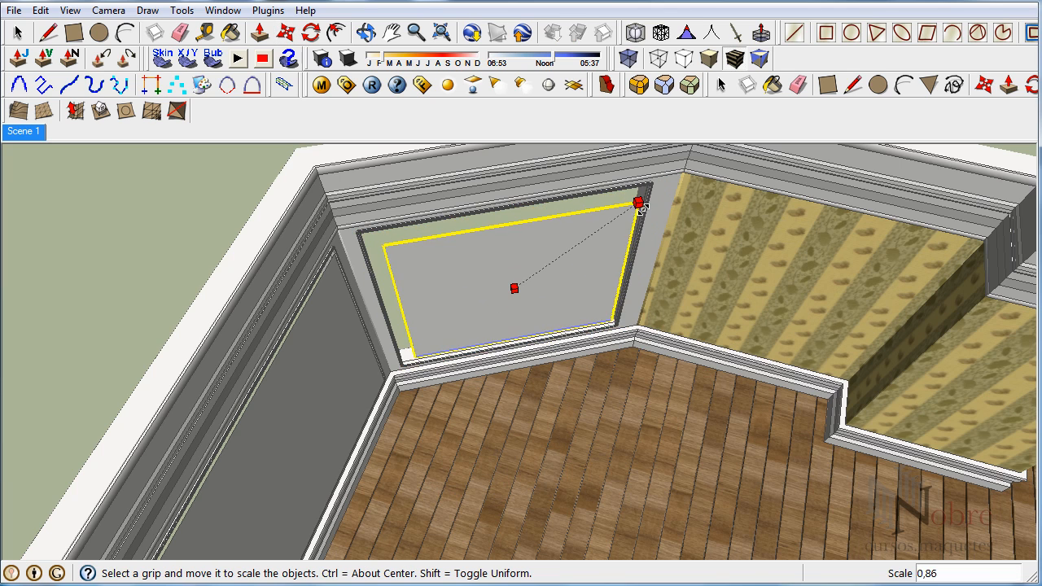
middle_click_drag(649, 220, 584, 218)
key("space")
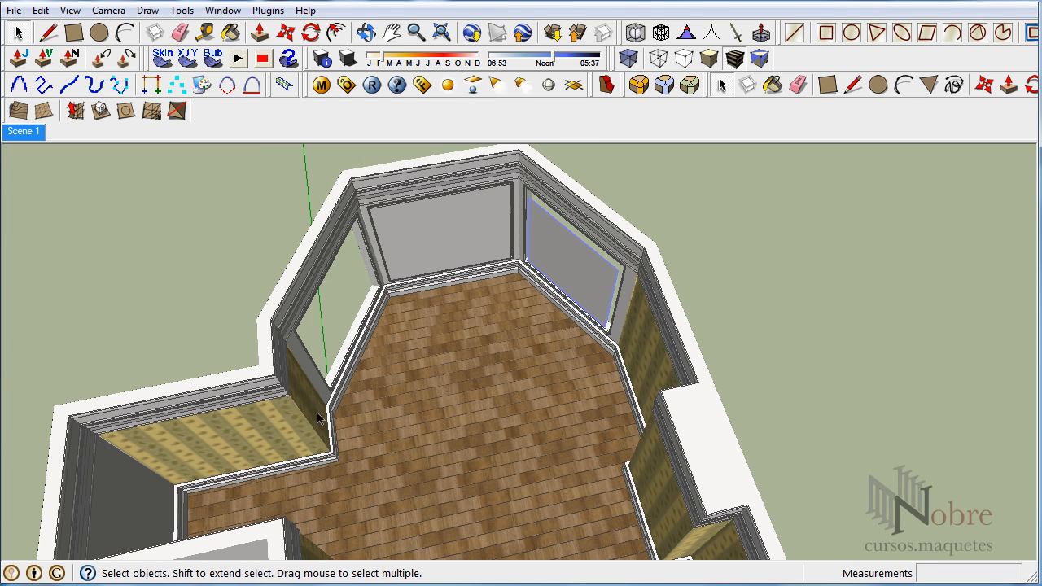
- Restore the Scene 1 camera view and check the room's render in the V-Ray frame buffer
middle_click_drag(417, 306, 495, 279)
scroll(498, 281, "up", 3)
left_click(24, 132)
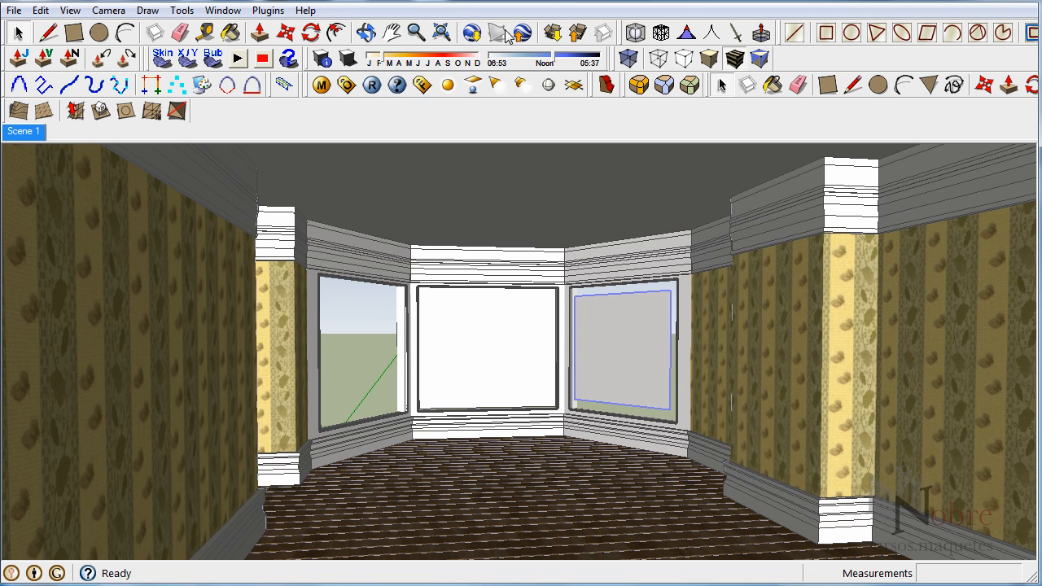
left_click(507, 35)
left_click(453, 17)
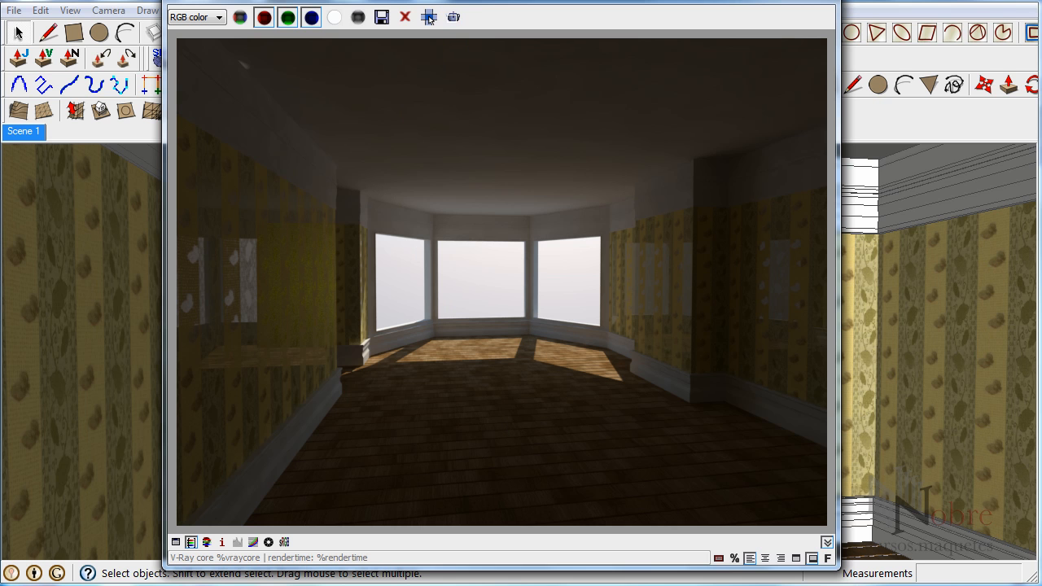
left_click(429, 17)
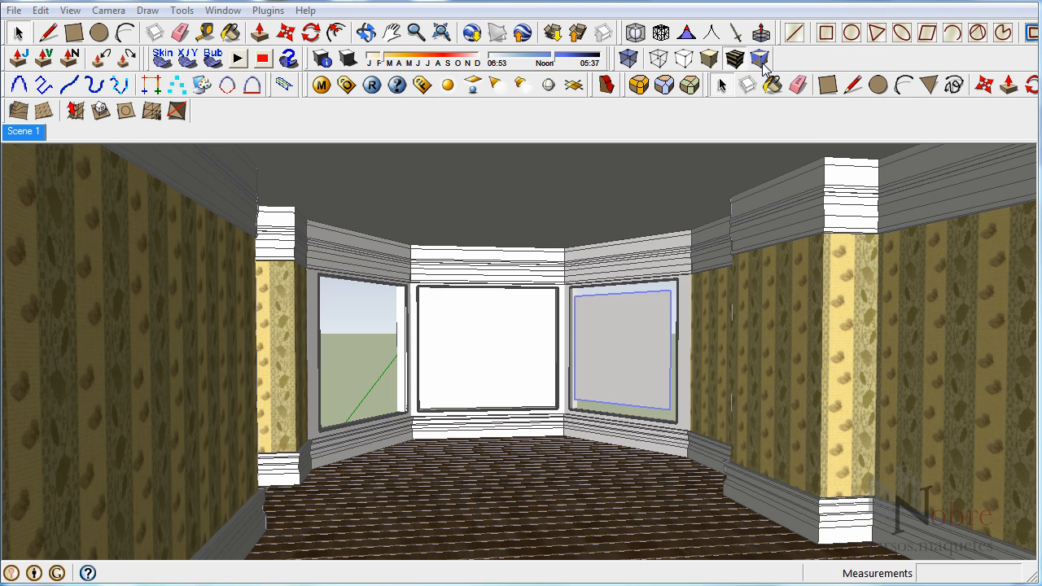
- Open the V-Ray Light Editor for the centre window's rectangle light
right_click(504, 339)
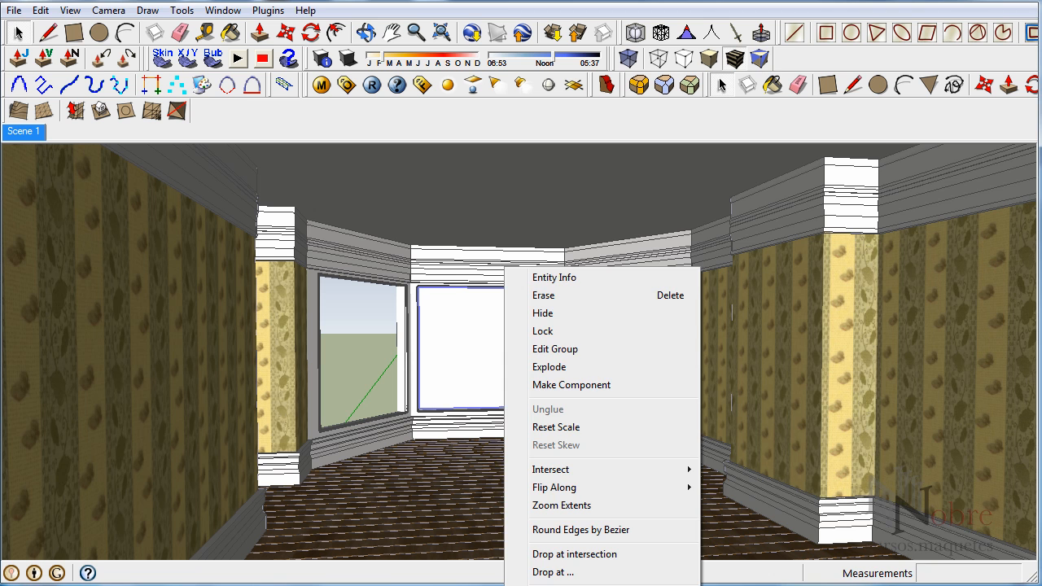
left_click_drag(833, 259, 554, 186)
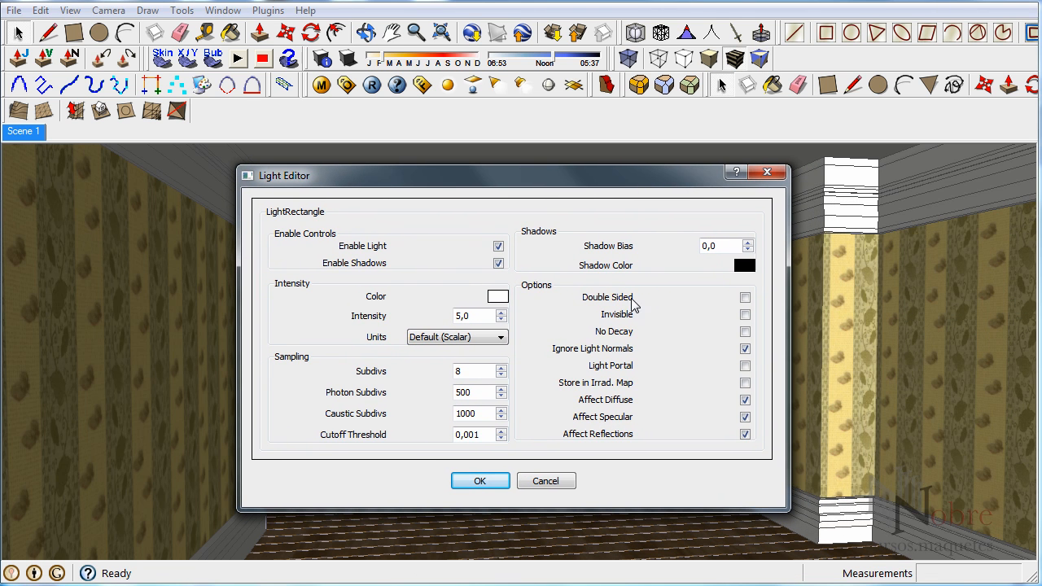
- Set the centre bay window light's intensity to 50, leave Invisible off, and render the scene
left_click(745, 315)
left_click_drag(475, 316, 380, 323)
left_click(748, 316)
left_click(495, 484)
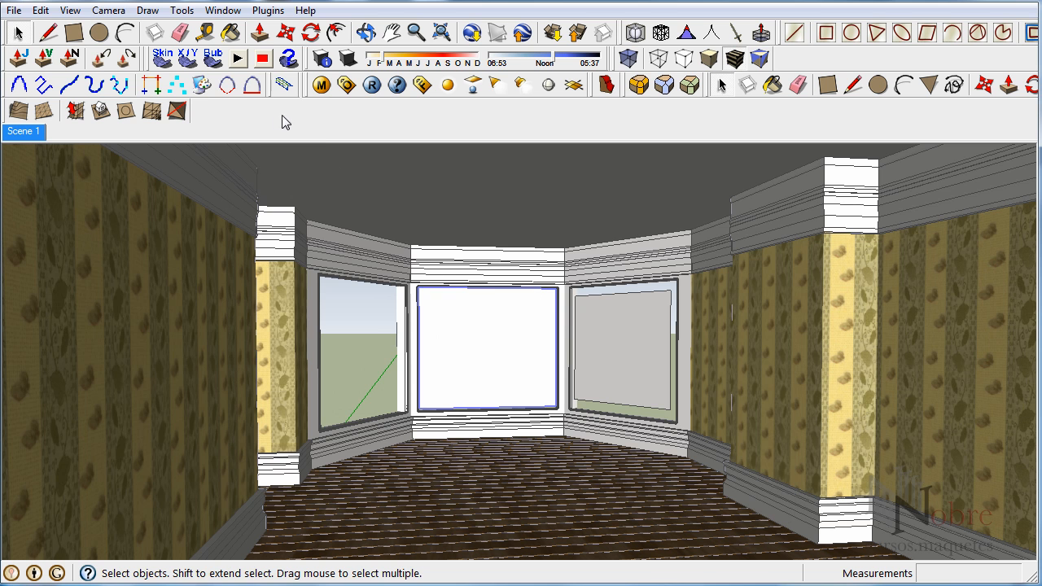
left_click(372, 88)
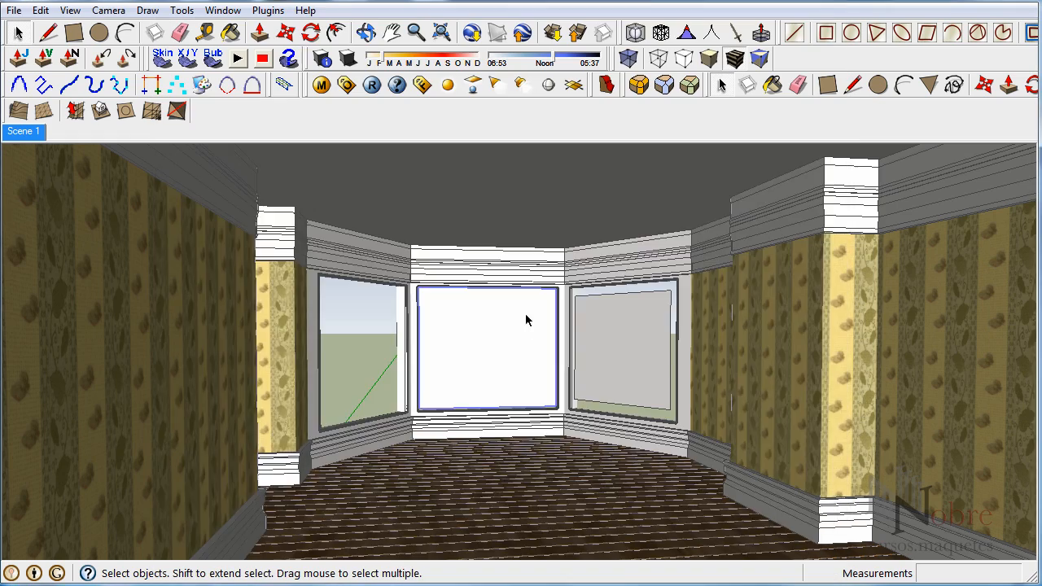
- Turn on Double Sided for the centre bay window's rectangle light and render the scene
scroll(505, 345, "up", 6)
mouse_move(510, 342)
middle_mouse_down()
mouse_move(693, 345)
mouse_move(561, 363)
mouse_move(533, 409)
mouse_move(575, 372)
middle_mouse_up()
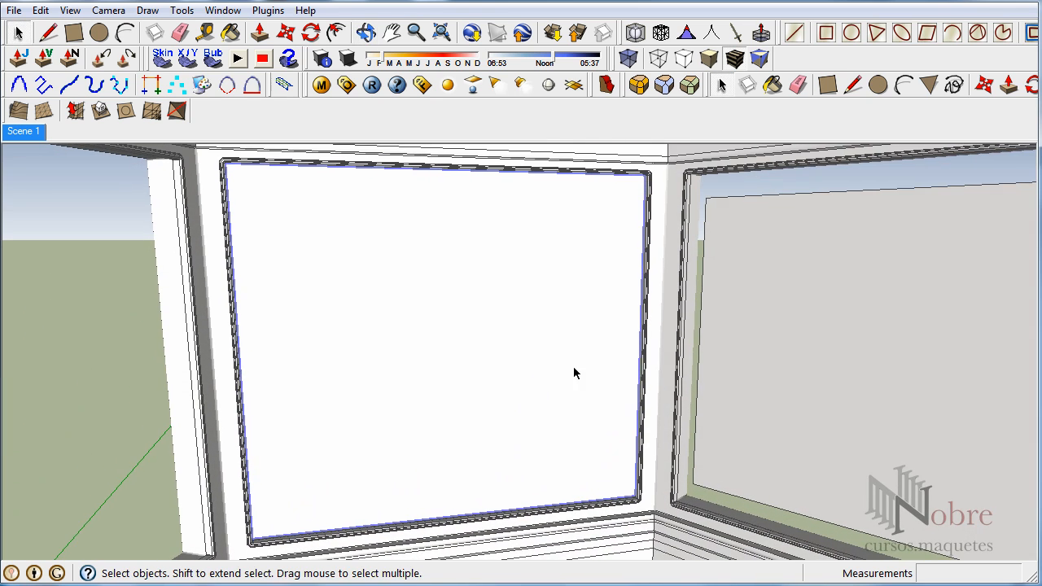
middle_click_drag(705, 322, 689, 302)
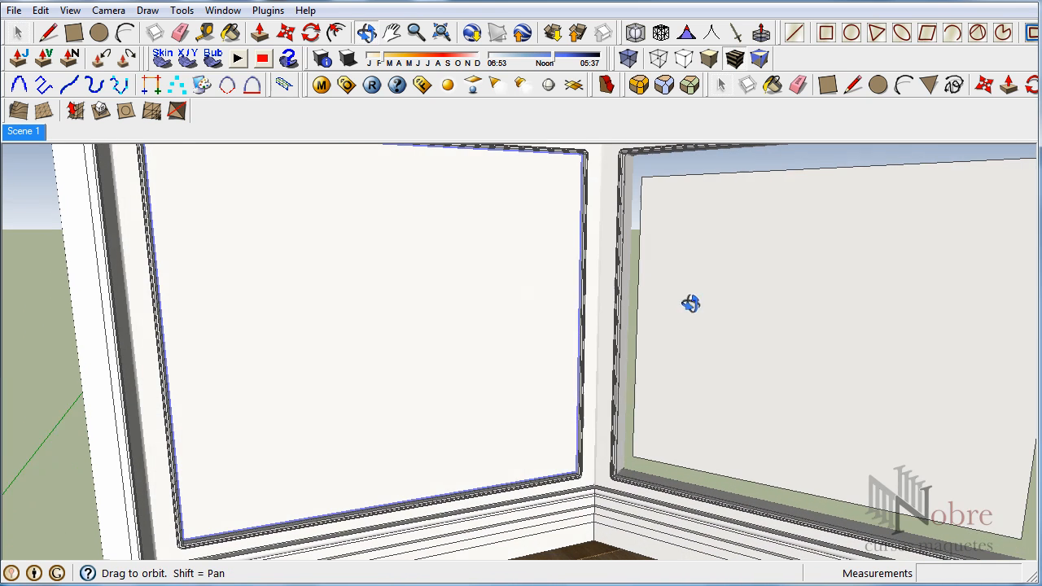
right_click(263, 218)
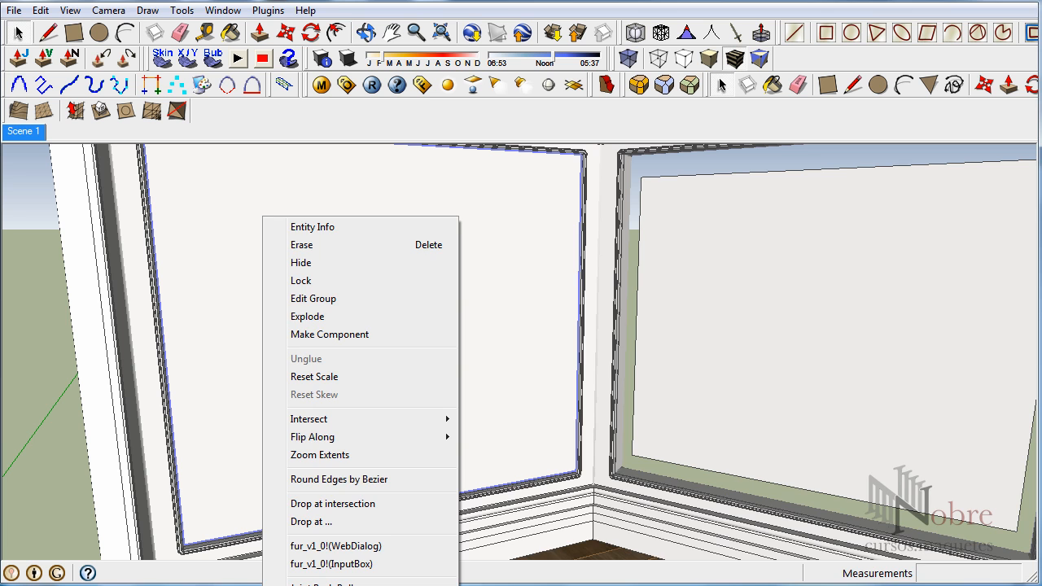
left_click(326, 585)
left_click_drag(658, 251, 375, 181)
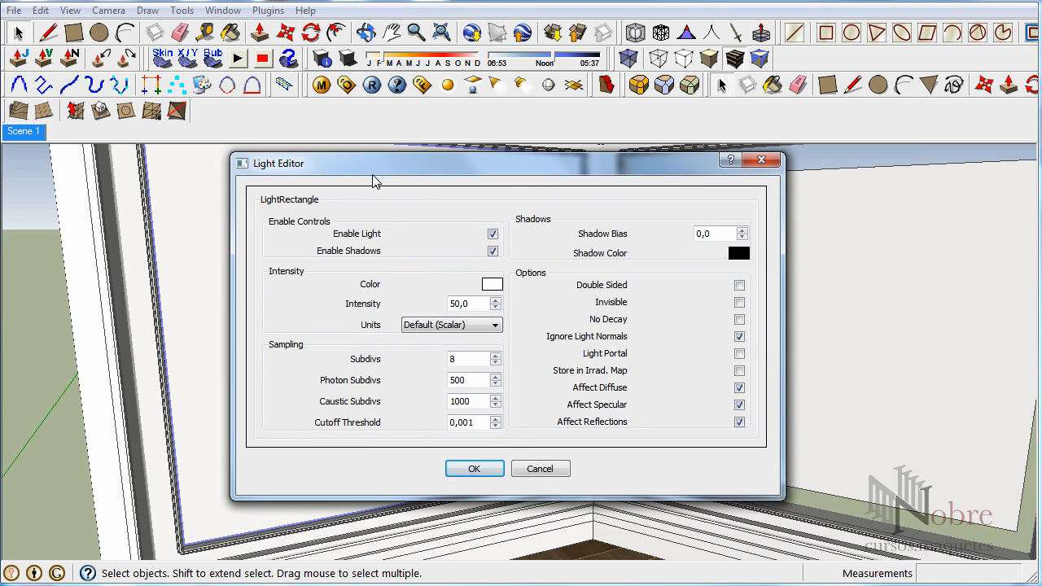
left_click(739, 286)
left_click(474, 469)
left_click(373, 84)
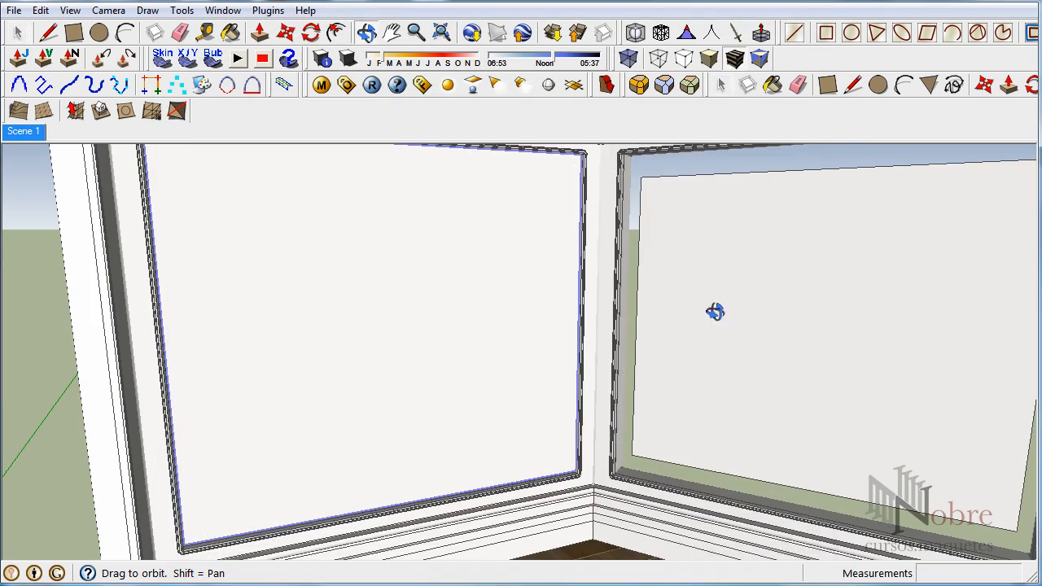
mouse_move(714, 309)
middle_mouse_down()
mouse_move(564, 307)
mouse_move(586, 303)
middle_mouse_up()
left_click(804, 277)
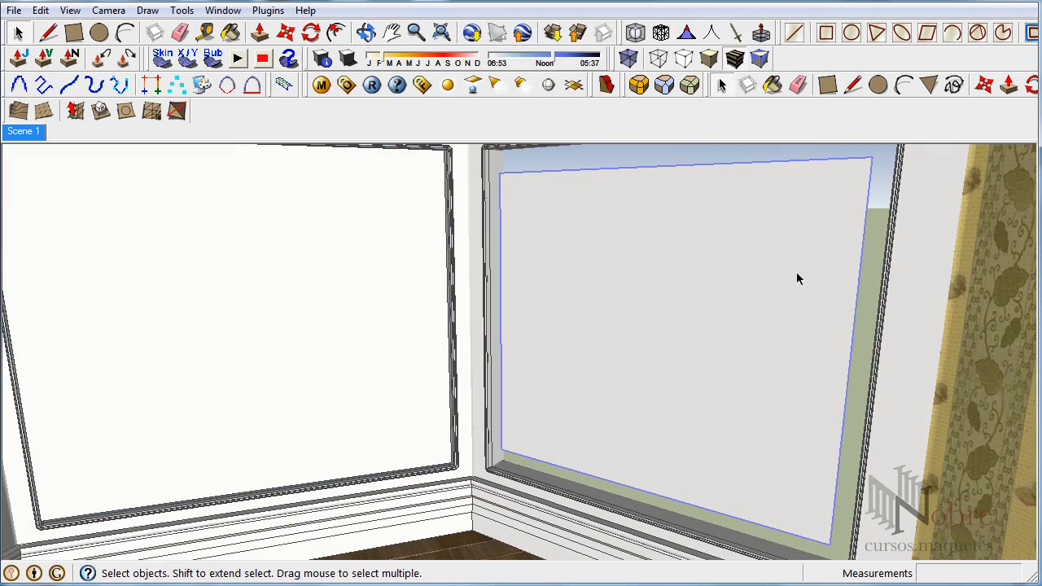
key("m")
middle_click_drag(833, 179, 847, 253)
scroll(830, 221, "up", 2)
scroll(851, 247, "up", 3)
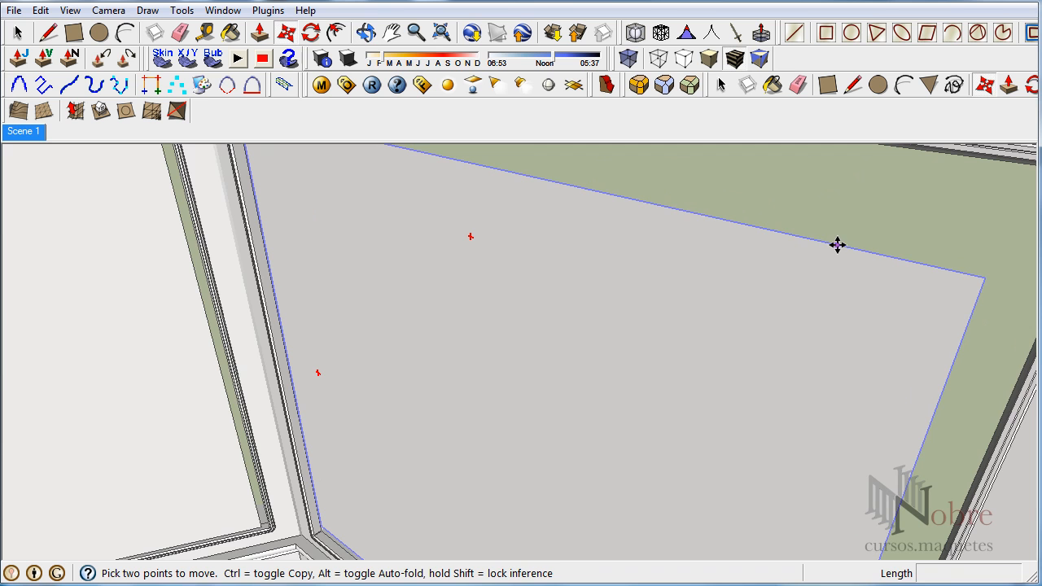
middle_click_drag(842, 244, 717, 282)
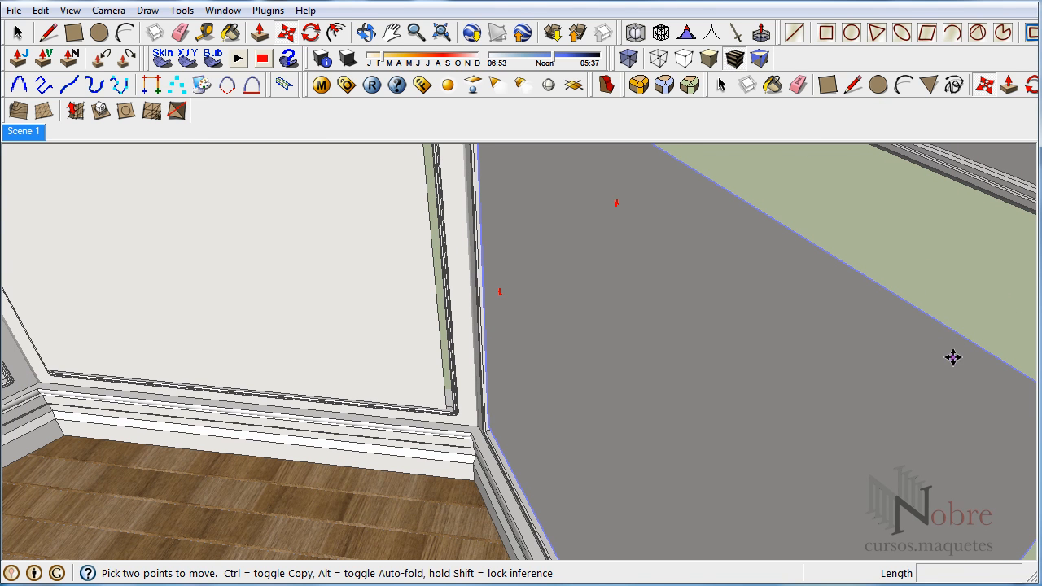
left_click(946, 325)
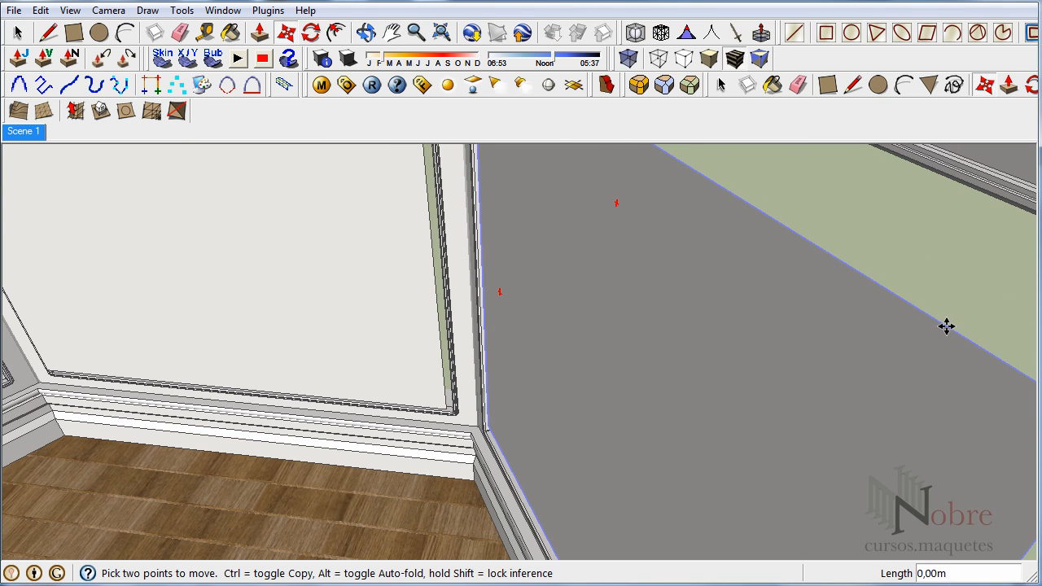
key("Escape")
- Try to rotate the rectangle light in the right bay window by 180 degrees
middle_click_drag(949, 326, 931, 336)
key("q")
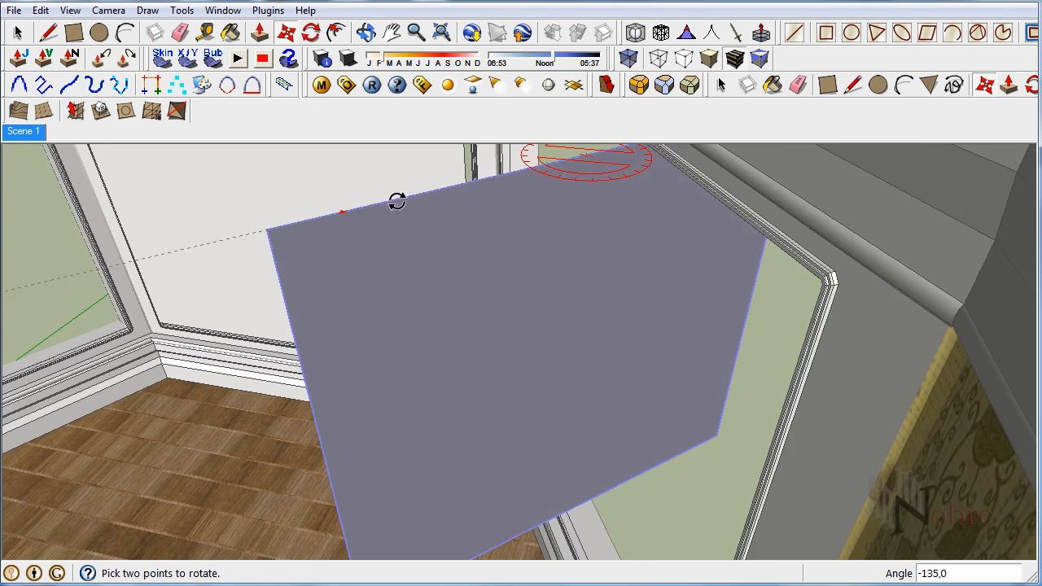
middle_click_drag(395, 200, 360, 222)
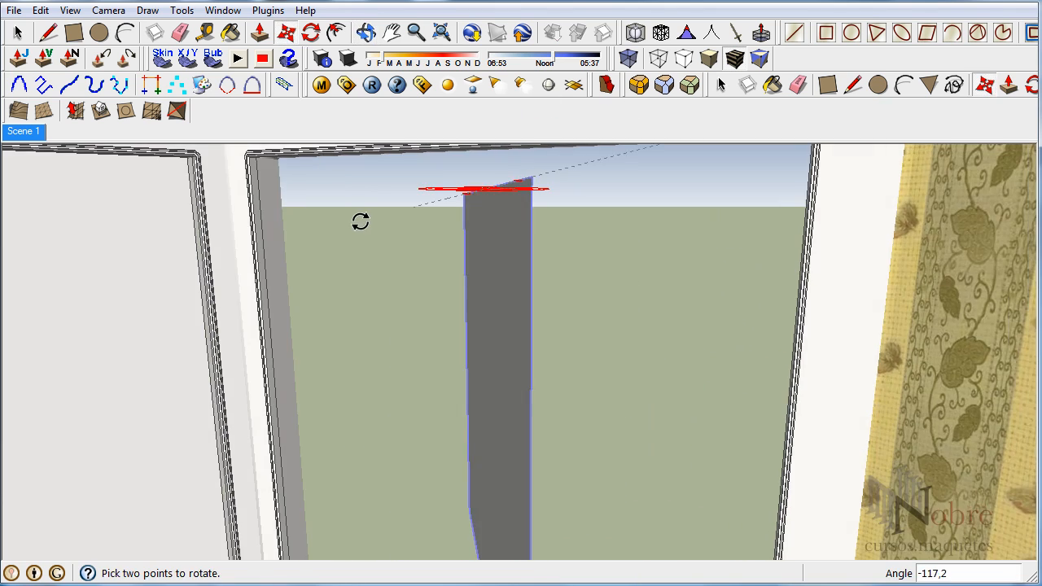
middle_click_drag(274, 168, 428, 235)
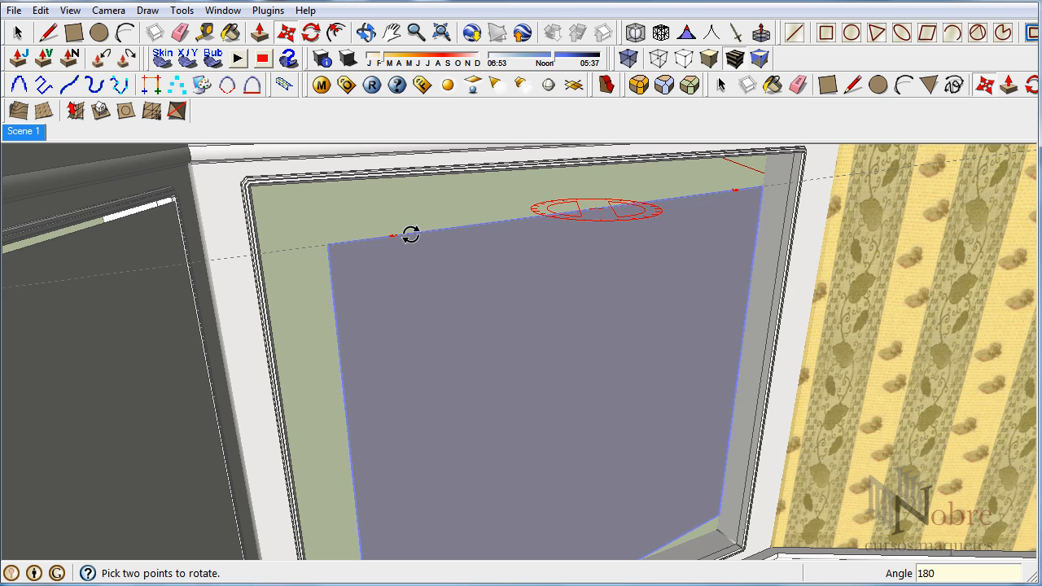
left_click(410, 235)
key("m")
middle_click_drag(598, 326, 481, 312)
key("ctrl+z")
- Reverse the face inside the right bay window's light group and render the scene
middle_click_drag(714, 233, 730, 265)
key("space")
double_click(670, 295)
right_click(672, 295)
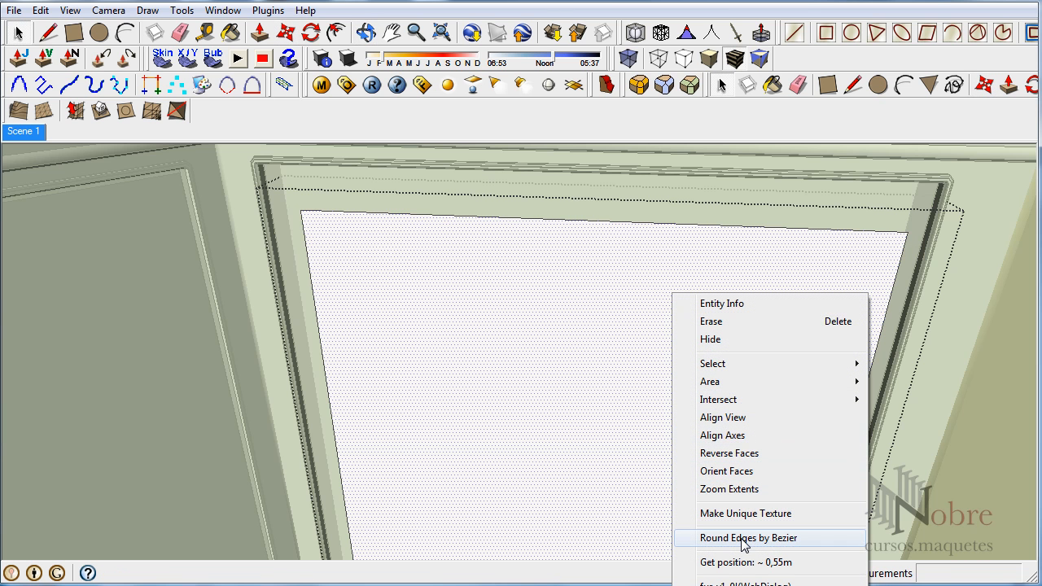
left_click(747, 455)
middle_click_drag(579, 355, 480, 265)
left_click(372, 86)
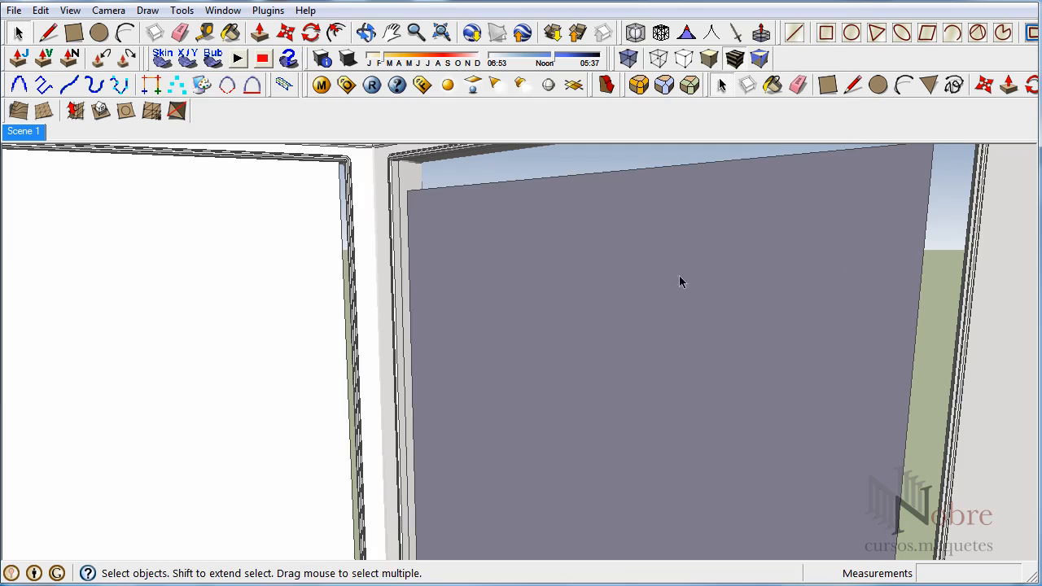
- Turn on Double Sided and set the intensity to 30 for the right bay window's light
right_click(600, 270)
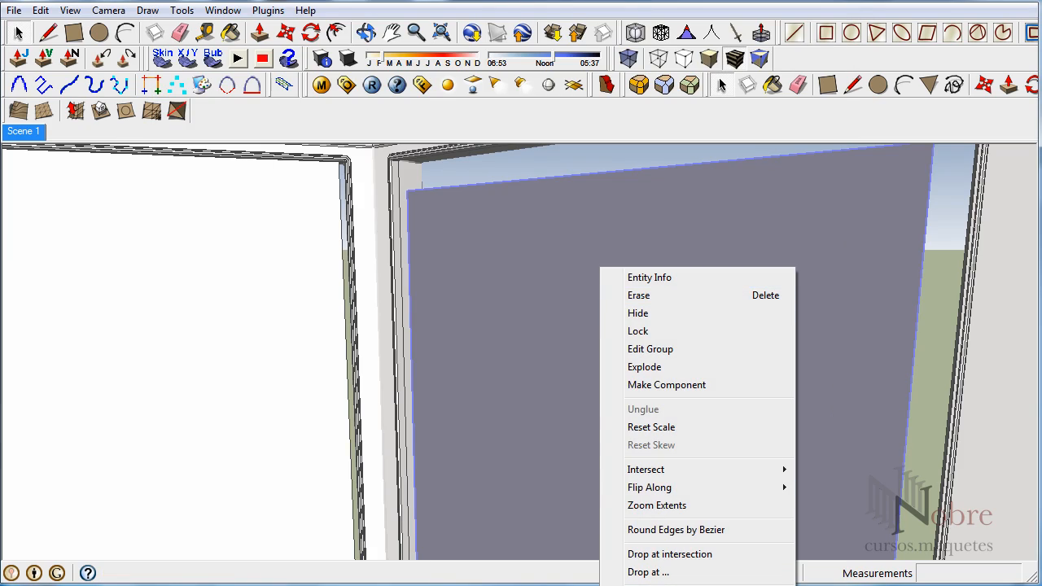
left_click(682, 579)
left_click_drag(664, 257, 335, 236)
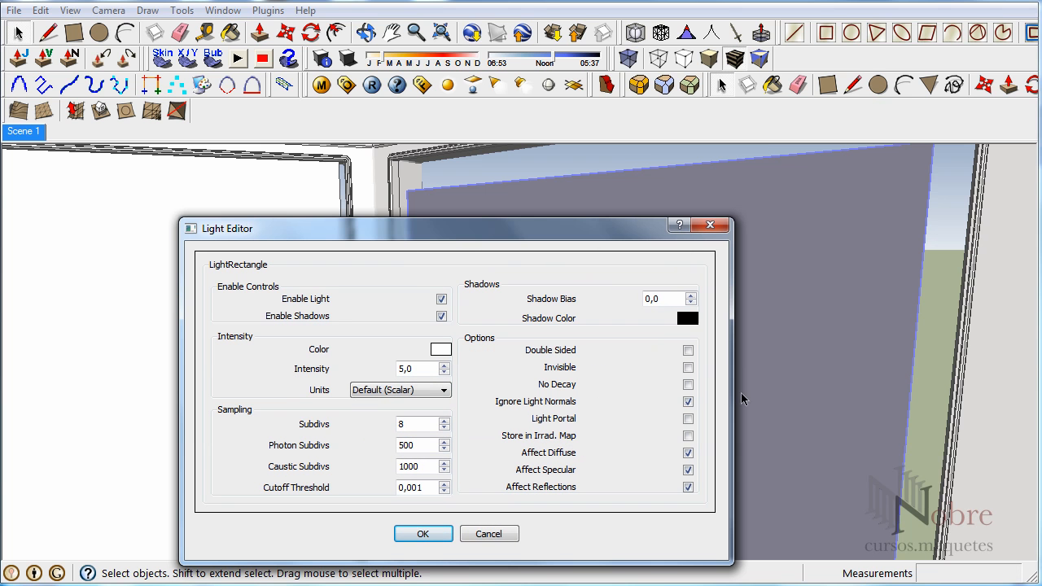
left_click(688, 350)
double_click(407, 369)
- Return to the Scene 1 view and render it to check both window lights
left_click(23, 134)
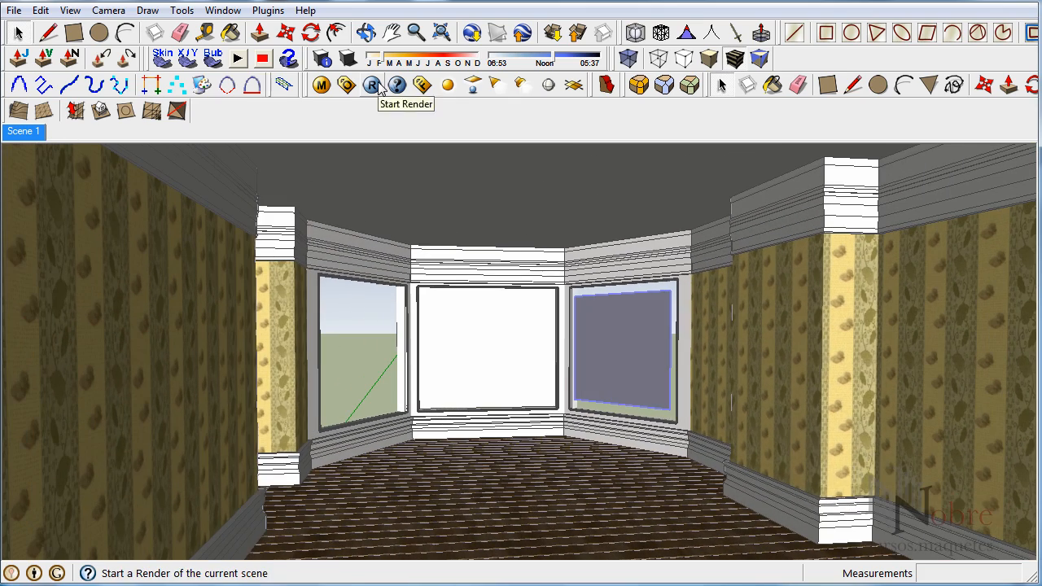
left_click(398, 86)
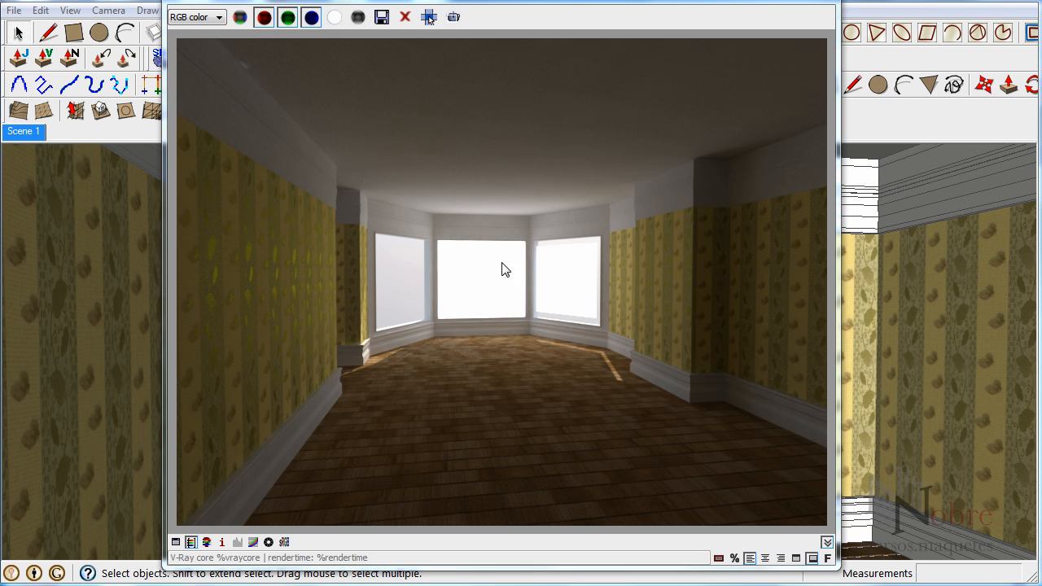
left_click(430, 18)
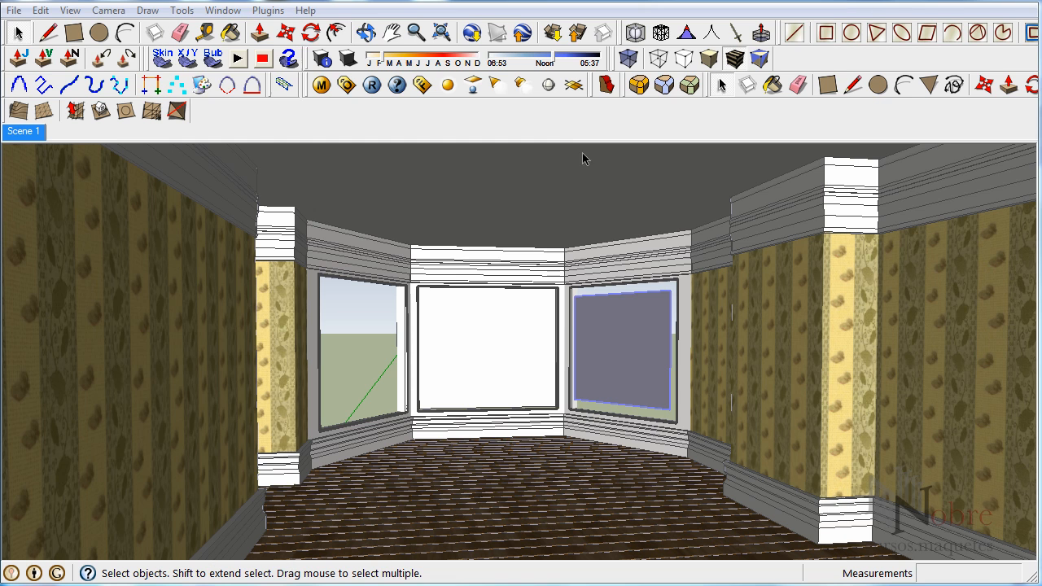
- Disable GI Color and BG Color in the V-Ray Environment settings and render the scene
left_click(347, 85)
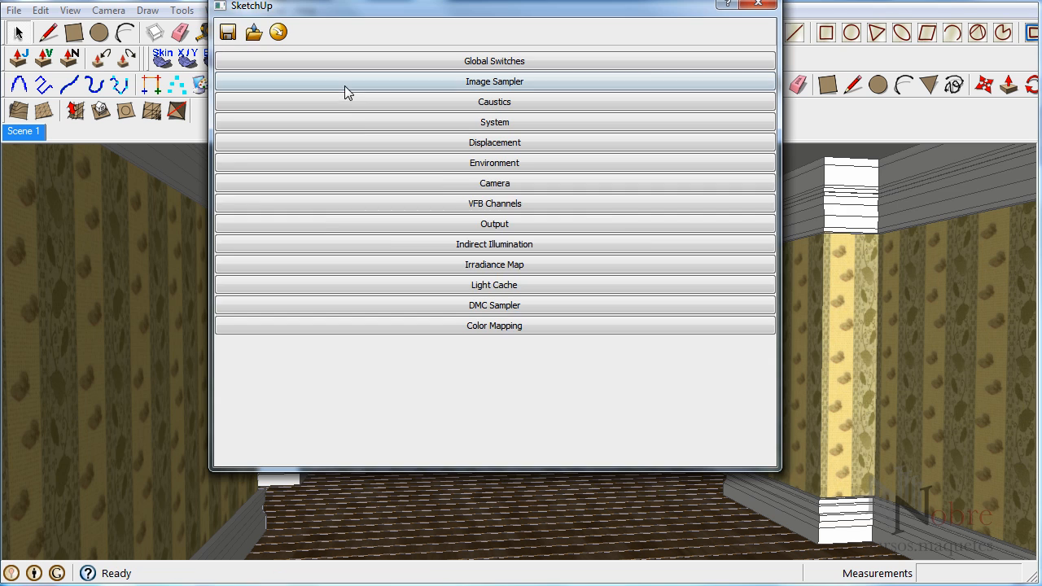
left_click(497, 164)
left_click(311, 209)
left_click(311, 231)
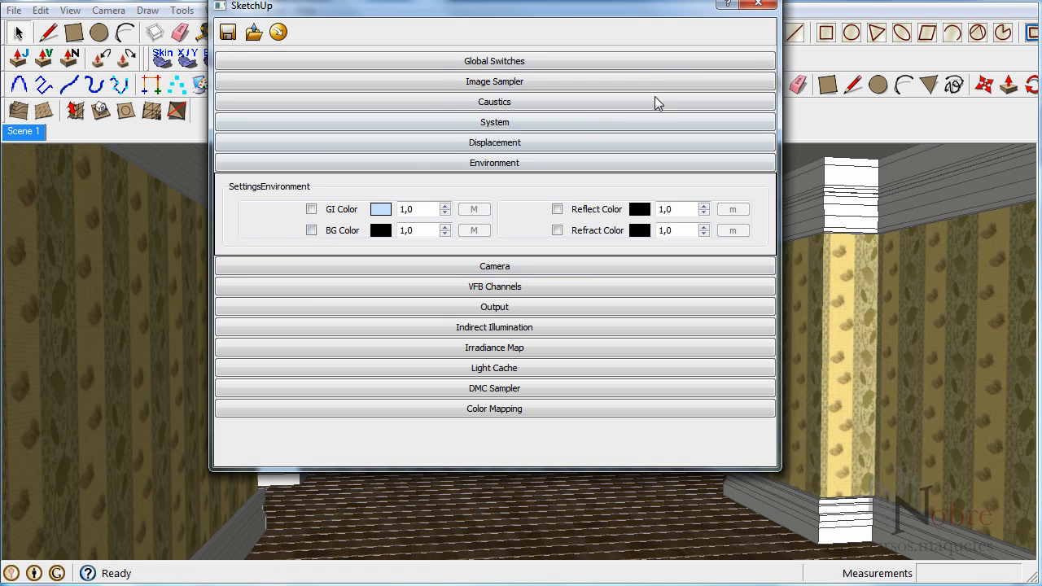
left_click(758, 5)
left_click(371, 85)
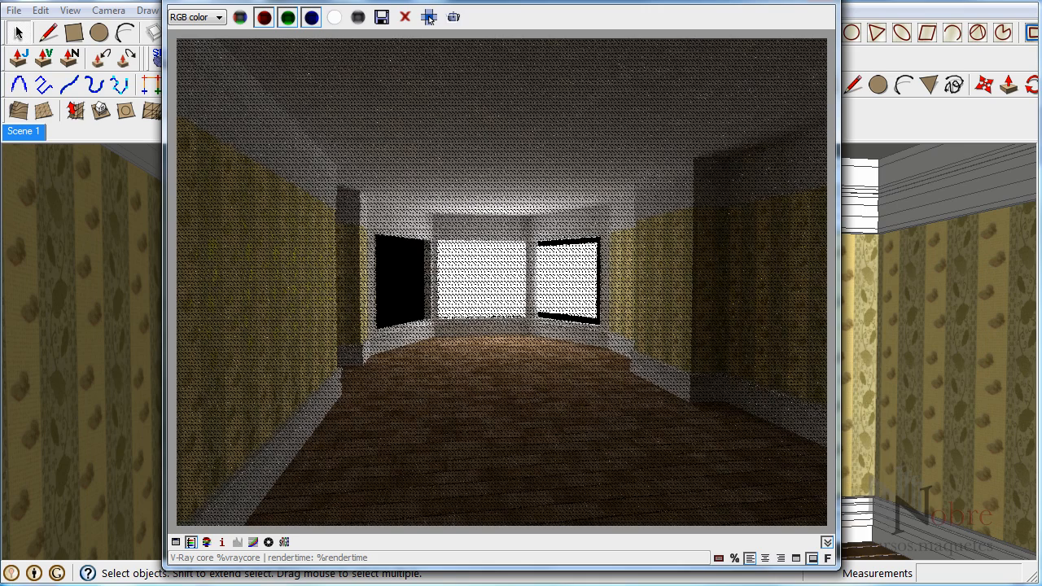
left_click(831, 4)
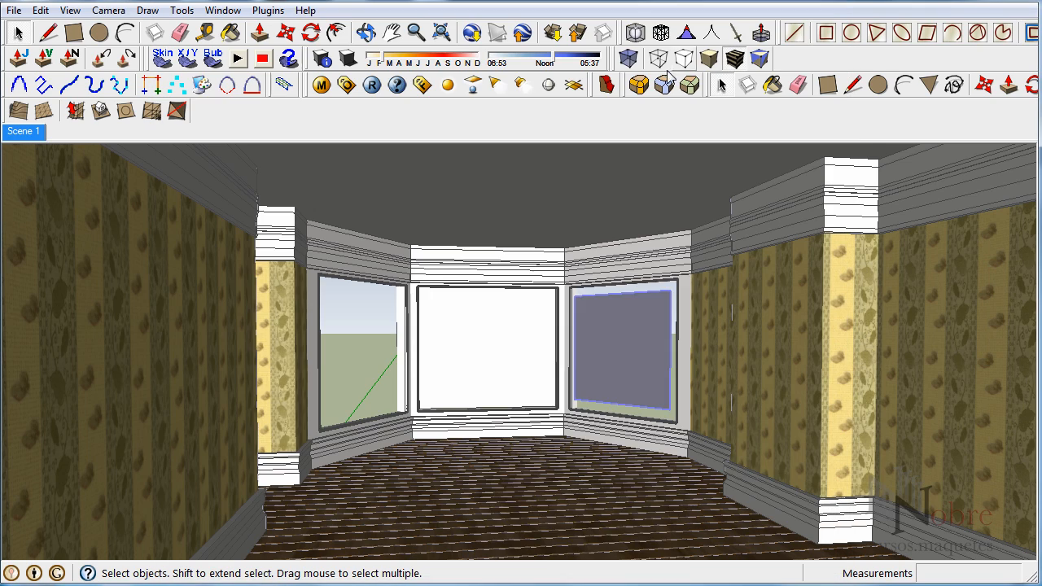
- Make the centre bay window's rectangle light Invisible
right_click(492, 323)
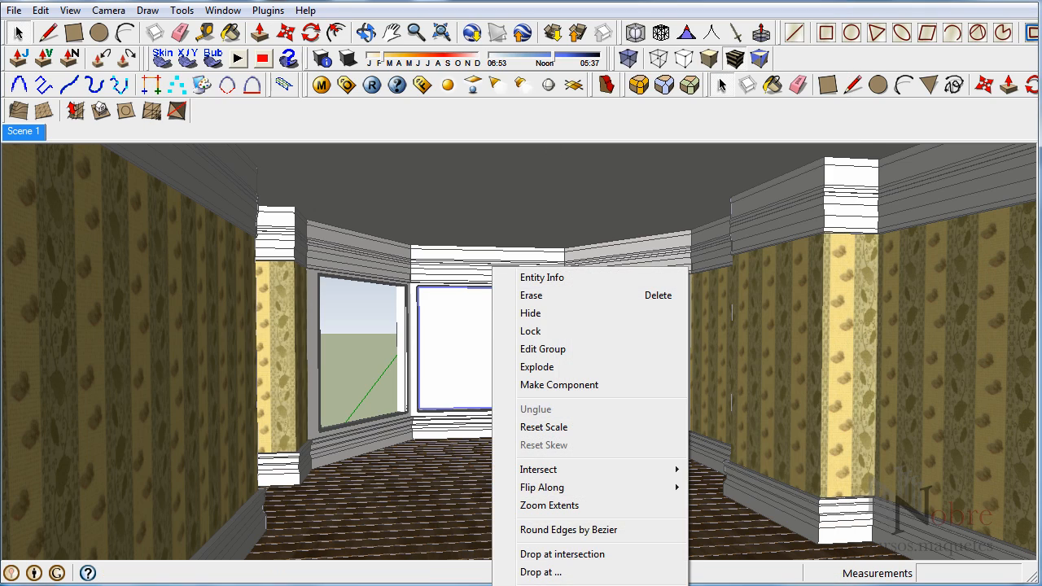
left_click(554, 583)
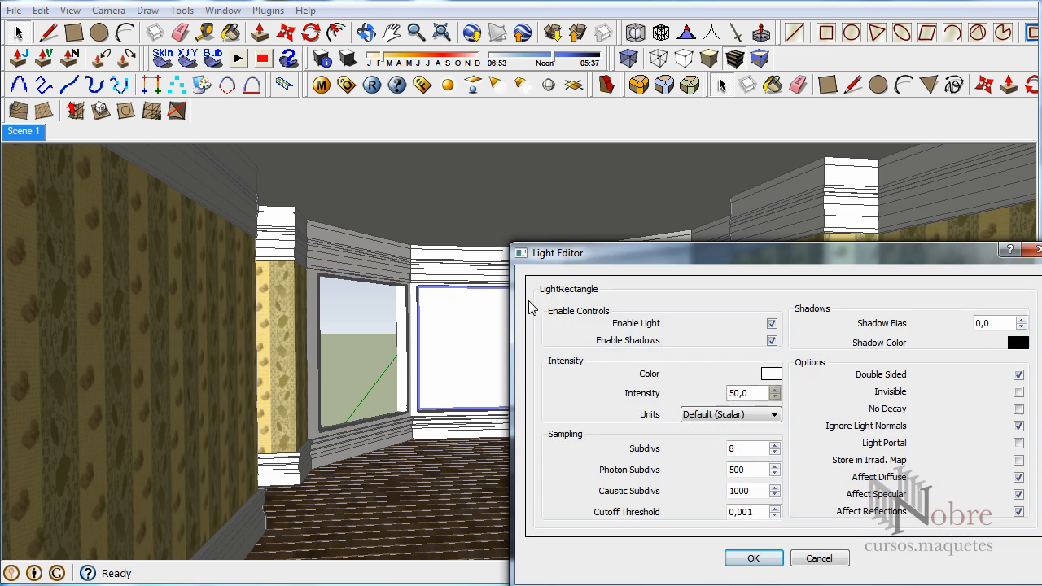
left_click_drag(973, 250, 662, 157)
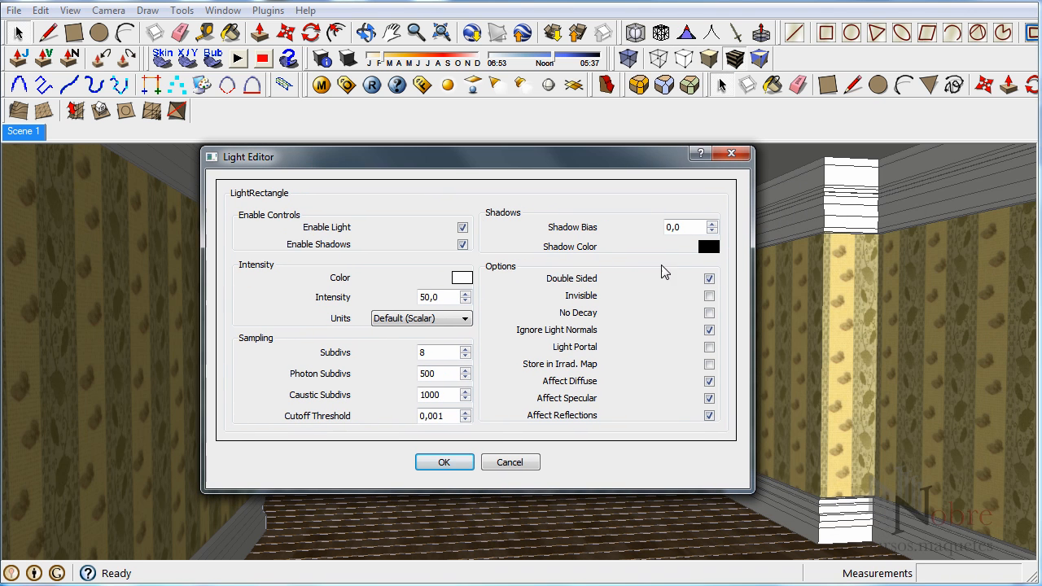
left_click(709, 297)
left_click(458, 463)
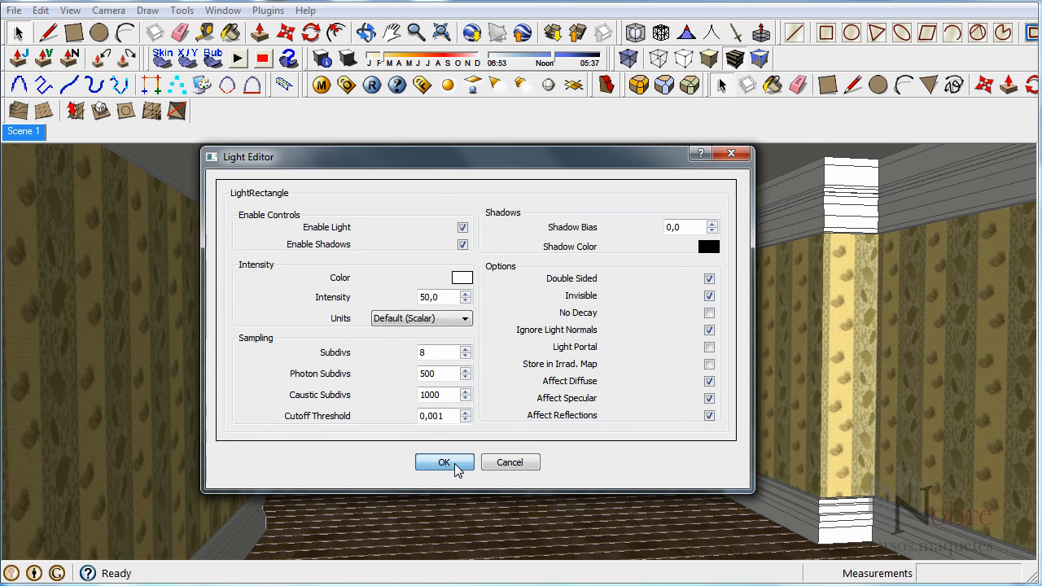
- Enable the Invisible option for the right bay window's rectangle light
right_click(625, 269)
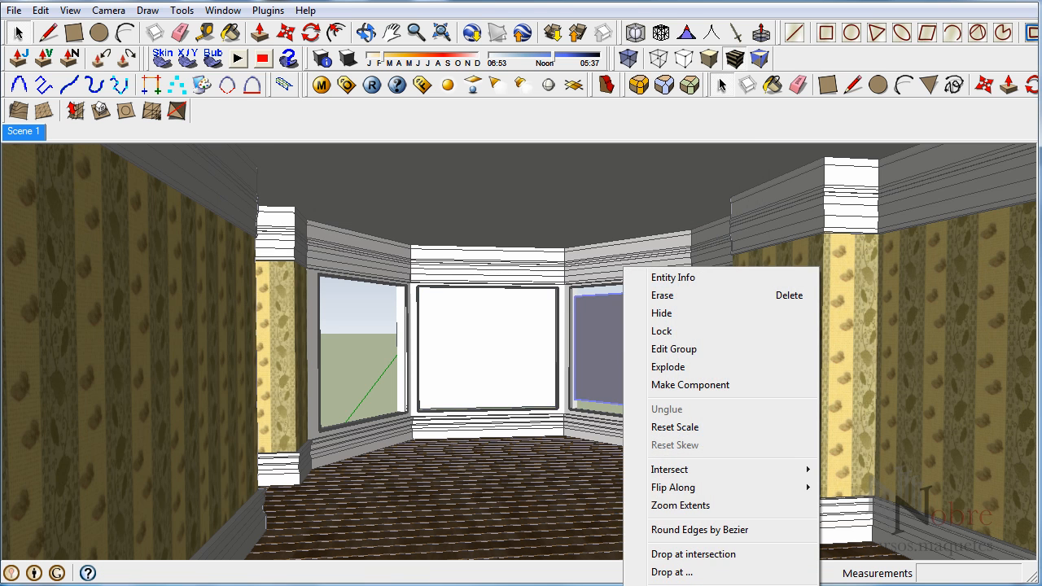
left_click(693, 583)
left_click_drag(782, 252, 464, 178)
left_click(705, 311)
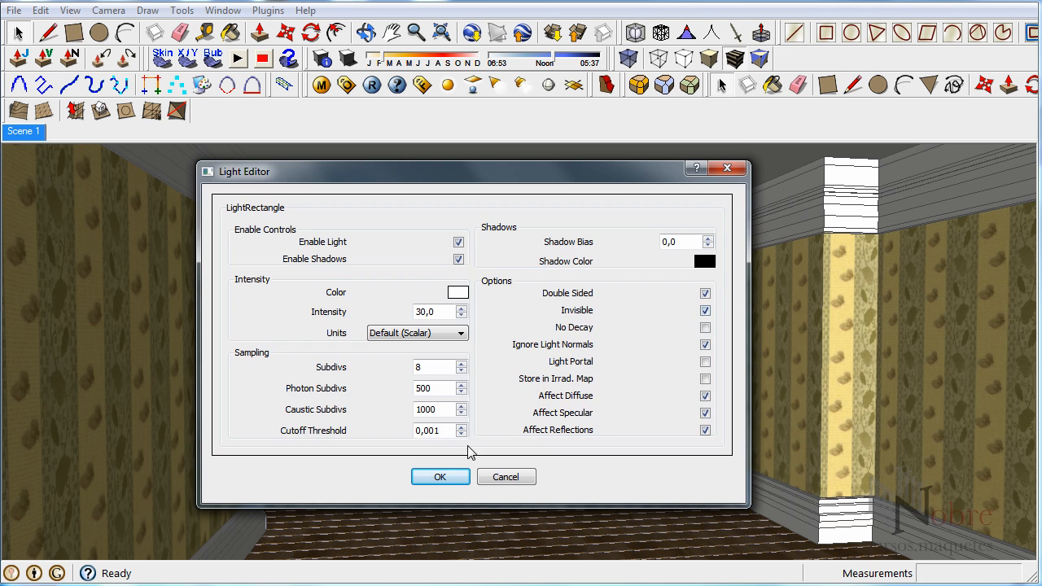
left_click(439, 477)
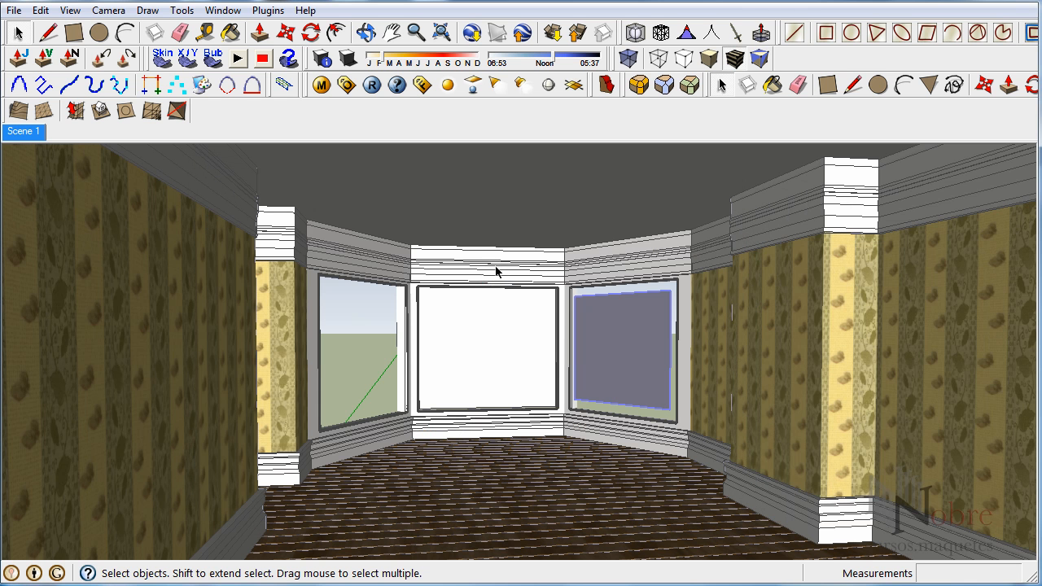
- Hide the room's ceiling to get access to the bay window lights from above
scroll(516, 320, "up", 8)
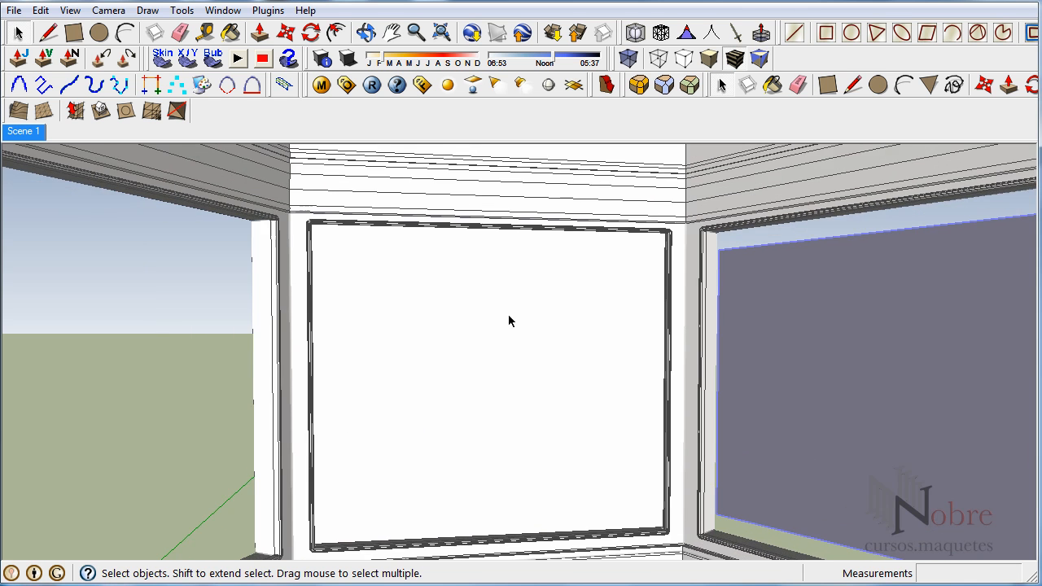
mouse_move(510, 318)
middle_mouse_down()
mouse_move(490, 263)
mouse_move(489, 207)
mouse_move(488, 310)
mouse_move(505, 212)
middle_mouse_up()
right_click(505, 212)
left_click(551, 262)
middle_click_drag(533, 310, 650, 456)
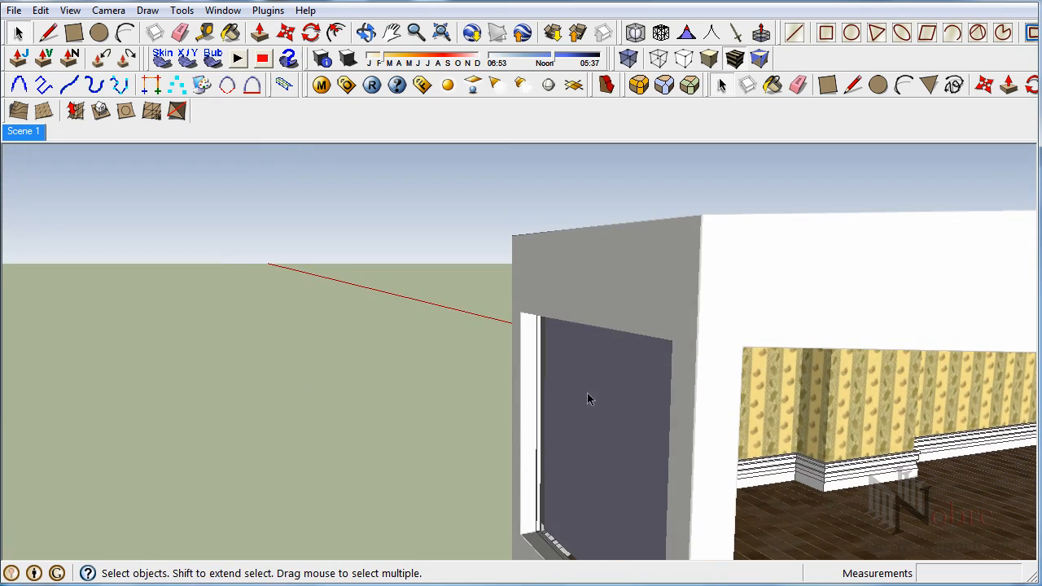
middle_click_drag(569, 411, 315, 407)
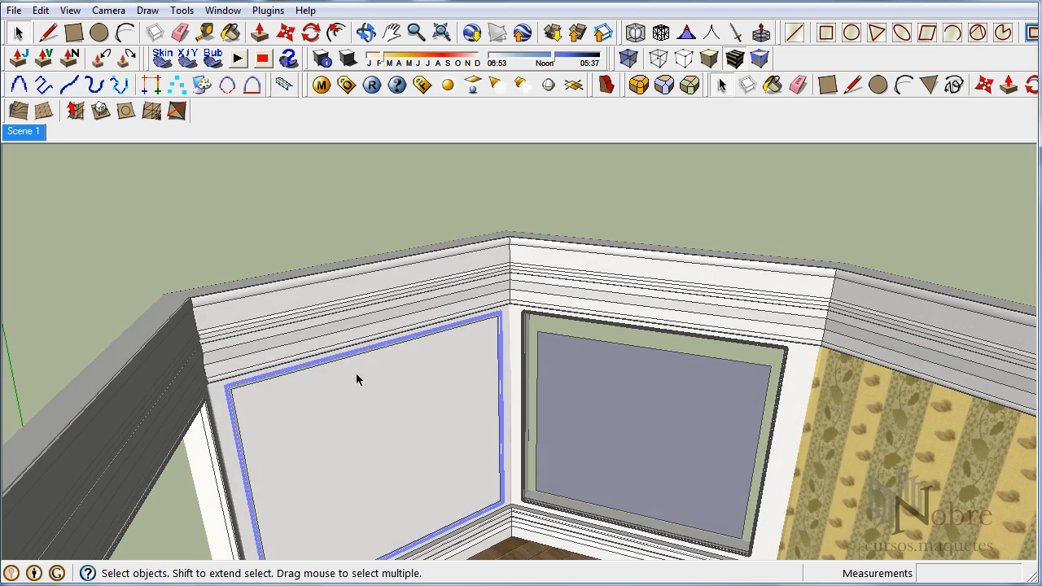
- Check the Invisible option in the centre bay window's rectangle light settings and return to the Scene 1 view
mouse_move(428, 389)
middle_mouse_down()
mouse_move(391, 415)
mouse_move(400, 396)
mouse_move(439, 391)
middle_mouse_up()
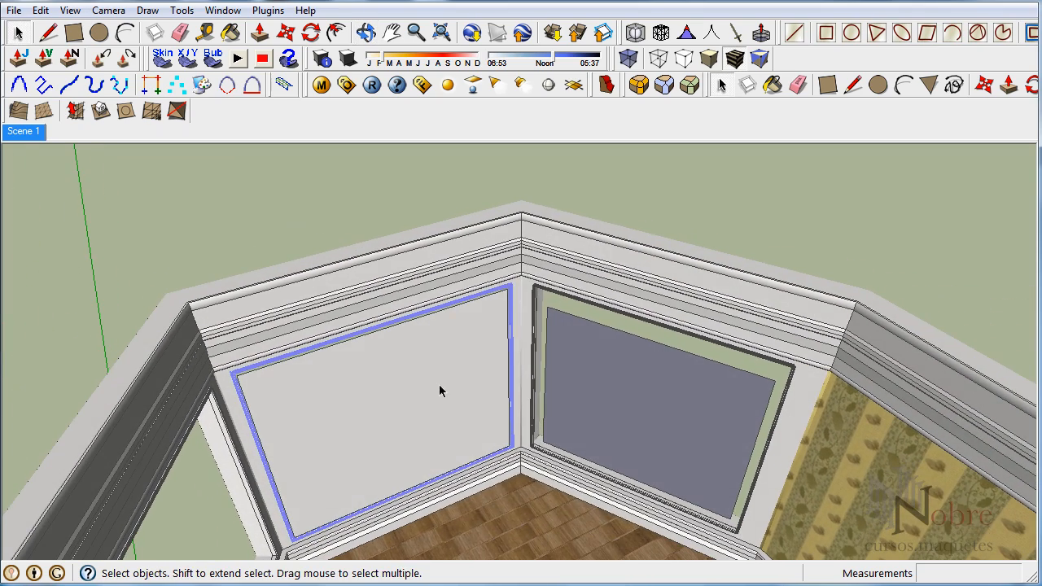
right_click(444, 326)
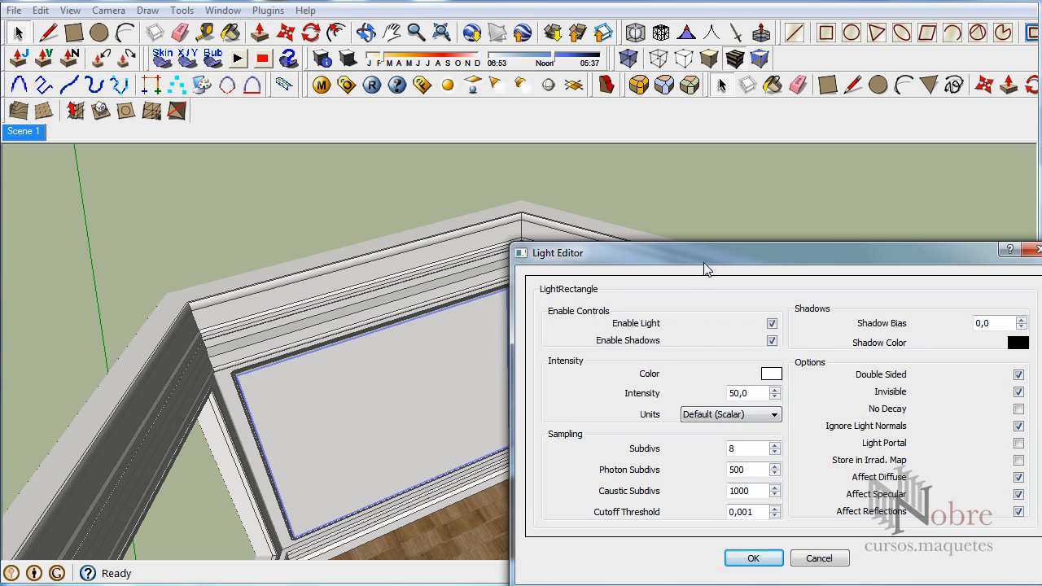
left_click_drag(702, 259, 405, 223)
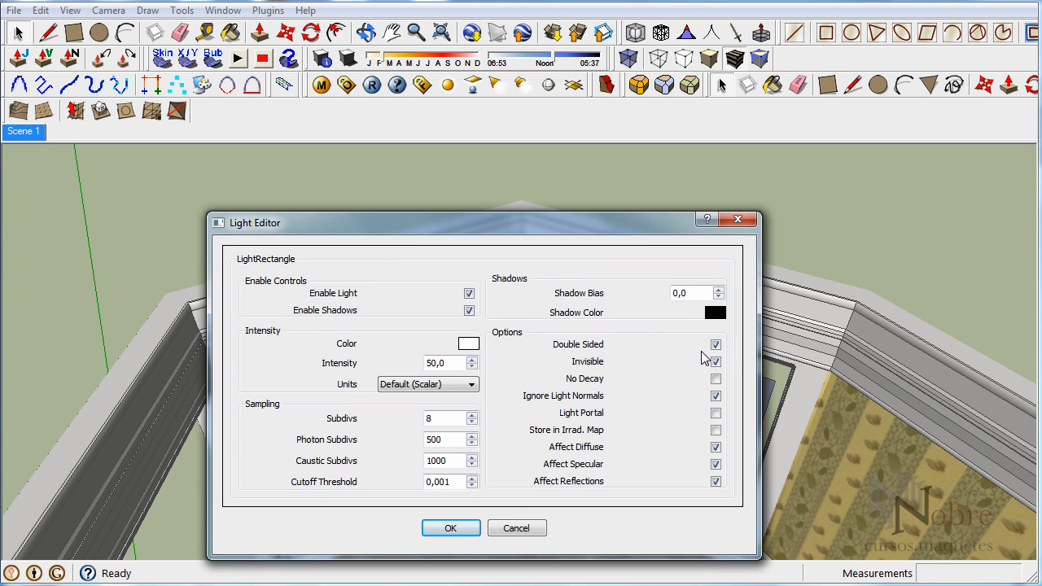
left_click(456, 528)
left_click(28, 133)
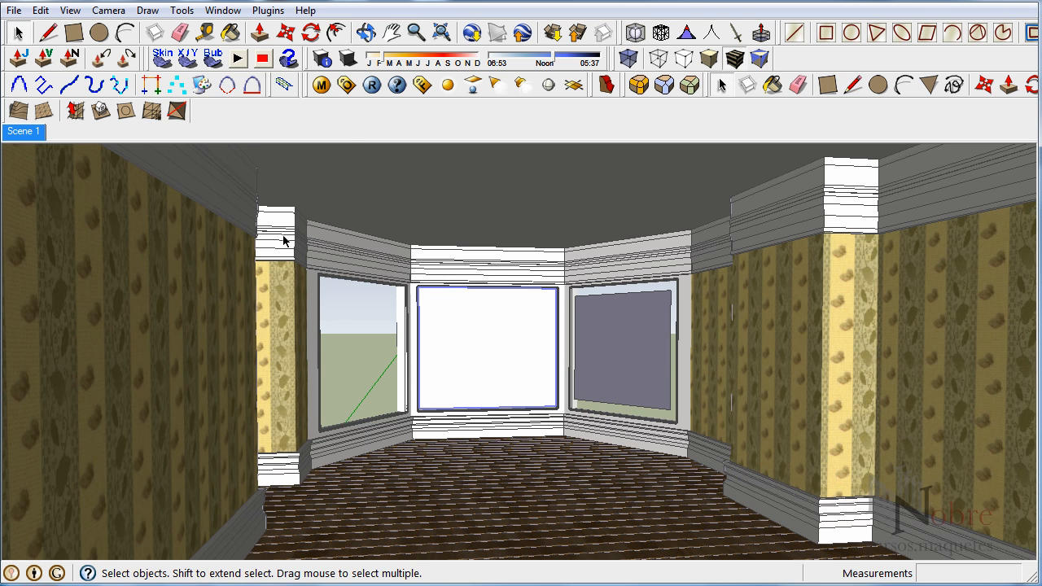
- Review the GI Color and BG Color options in the V-Ray Environment settings
left_click(371, 84)
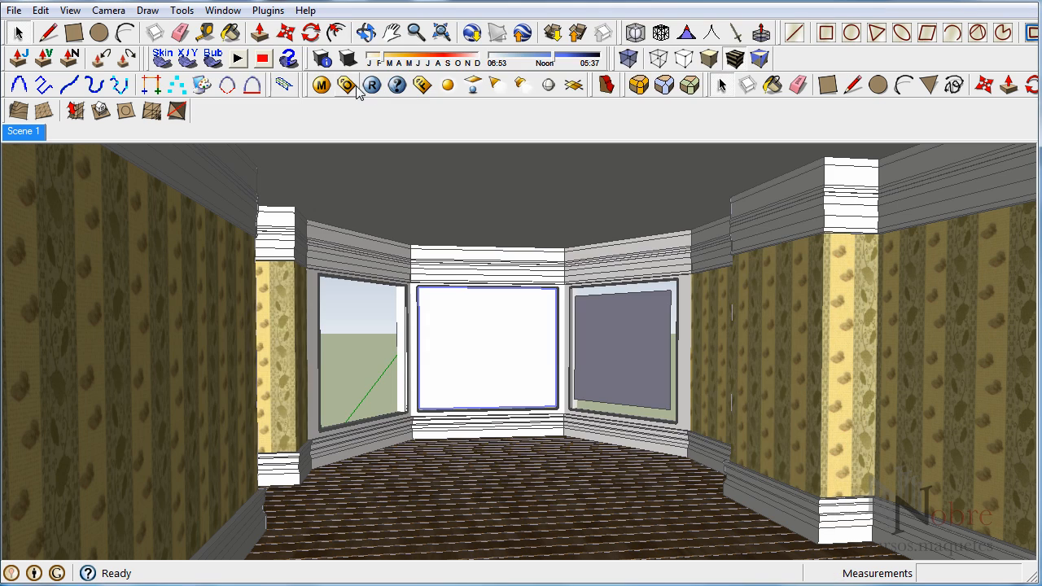
left_click(343, 85)
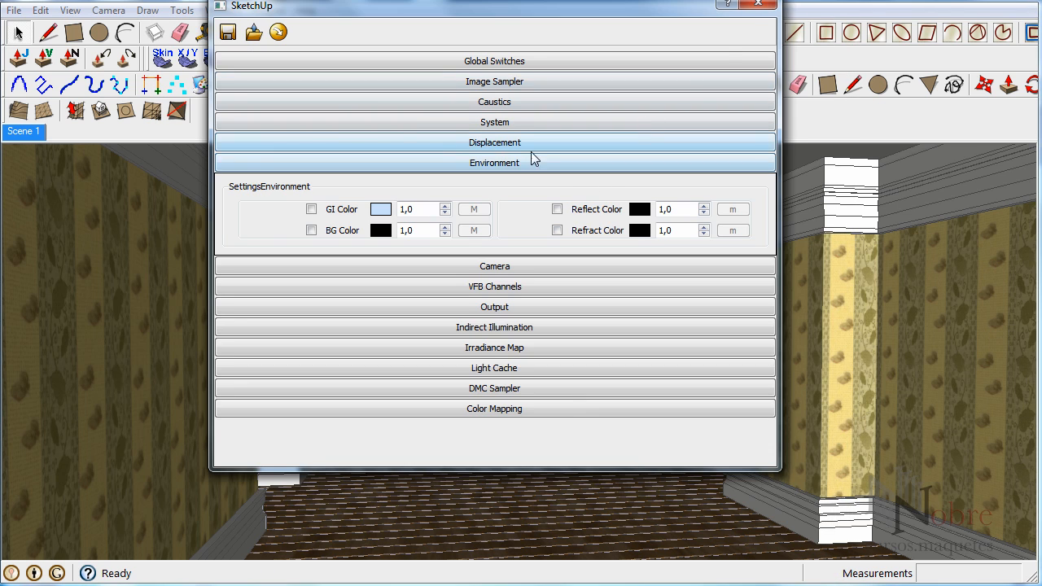
left_click(758, 4)
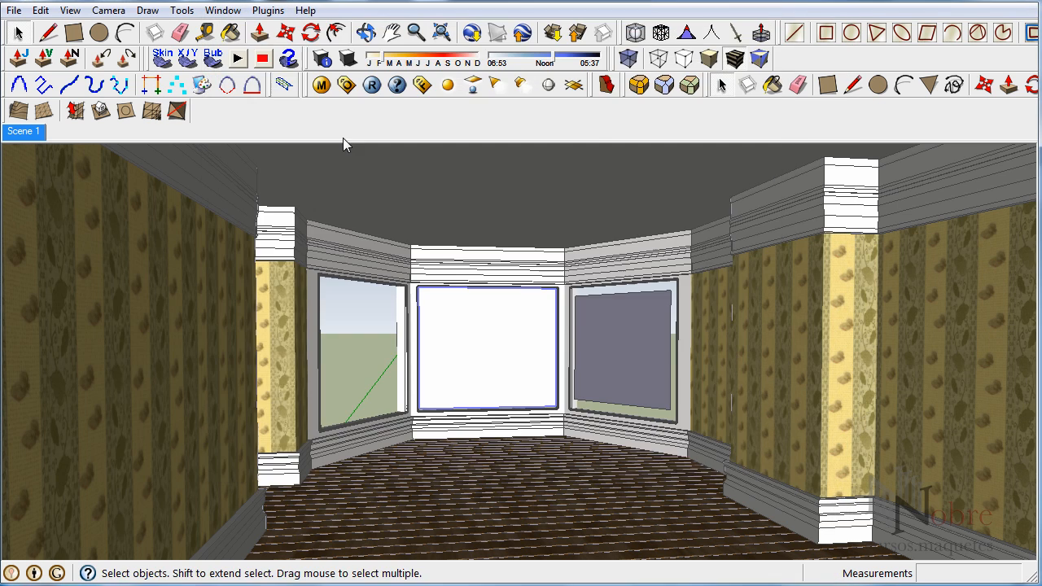
- Change the reflection Filter colour of the cloth_132_fabric_color material to light yellow with hue 55, saturation 154 and value 255
left_click(321, 84)
left_click(641, 181)
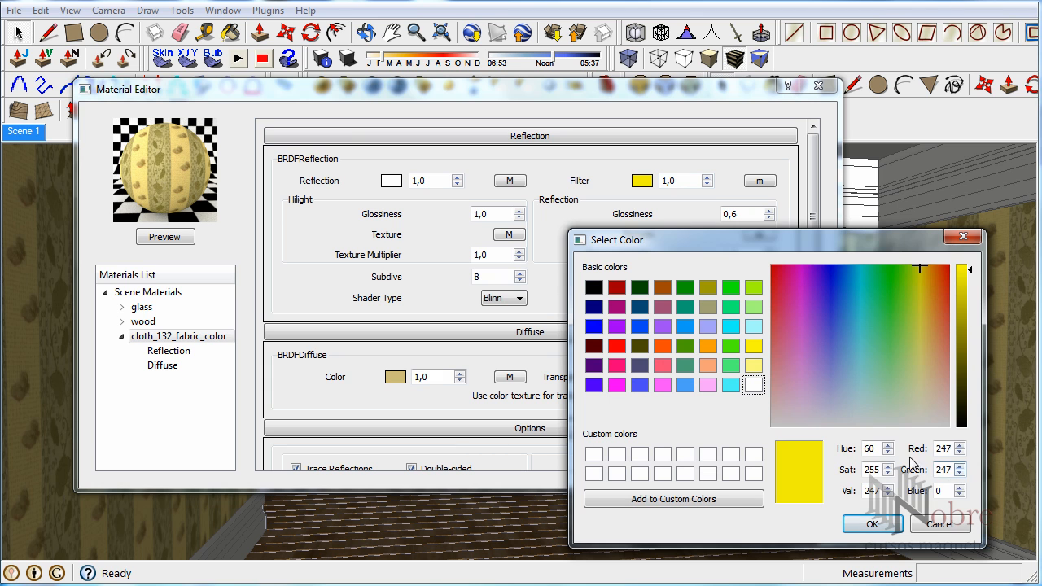
double_click(883, 491)
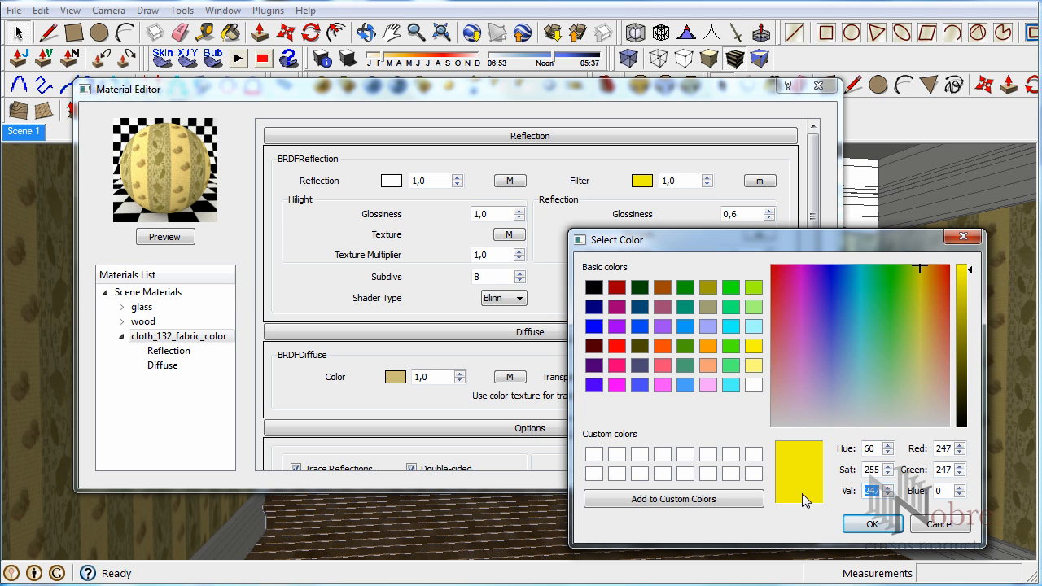
type("255")
left_click(754, 365)
mouse_move(933, 332)
left_mouse_down()
mouse_move(919, 370)
mouse_move(923, 326)
left_mouse_up()
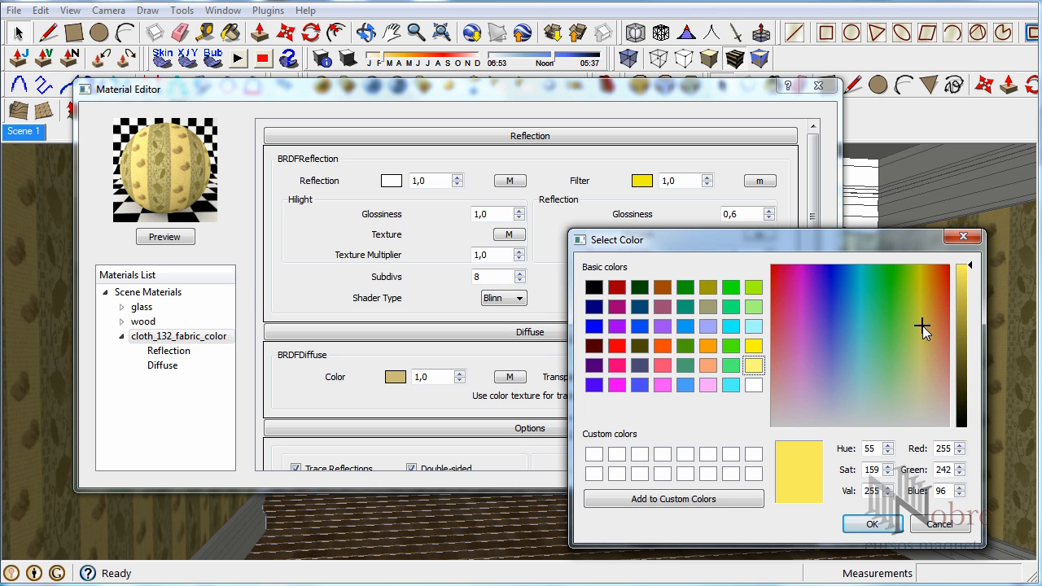
left_click(889, 473)
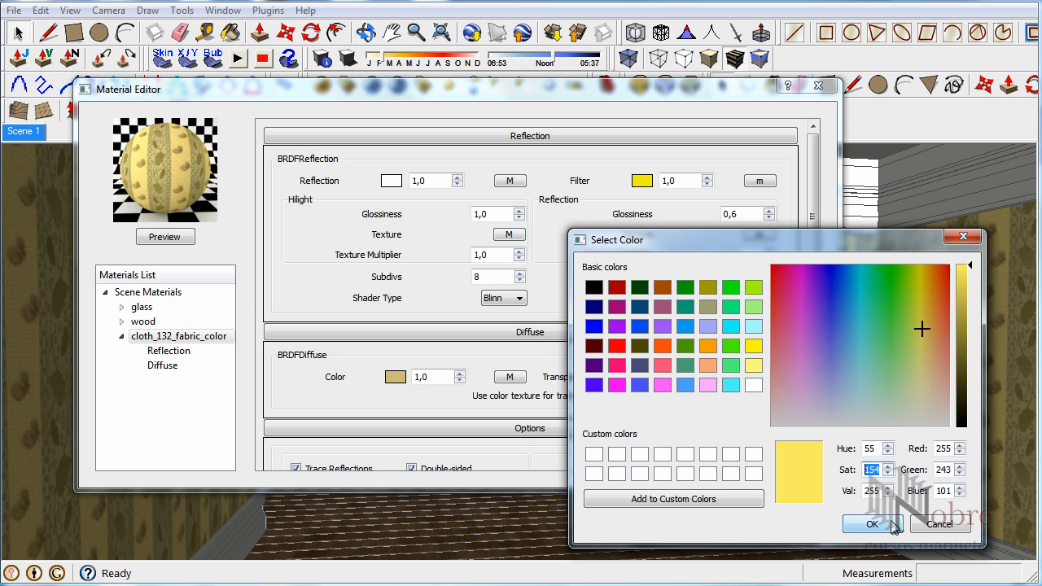
left_click(893, 525)
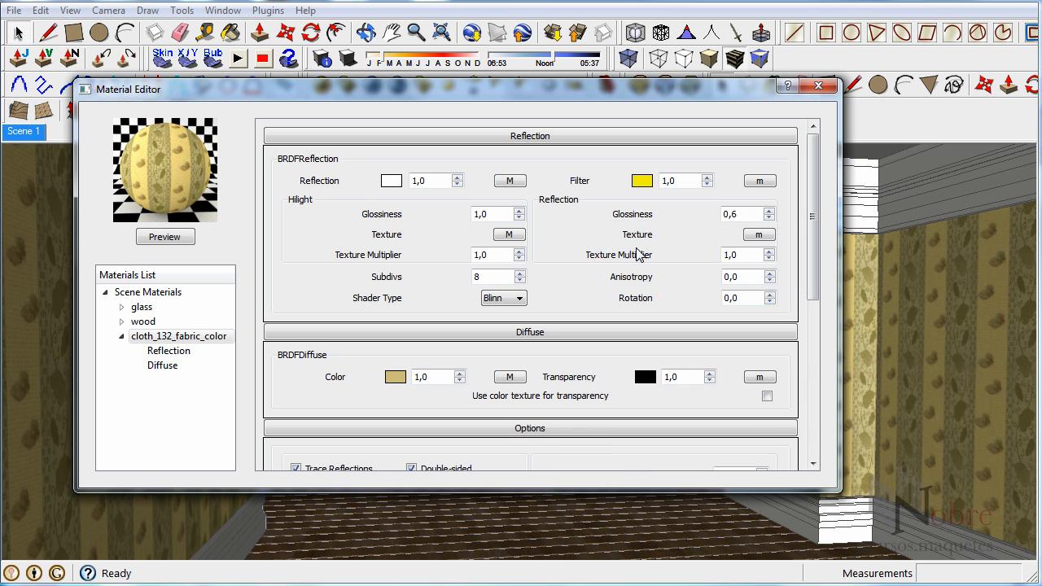
- Map the Parallel slot of the cloth material's Fresnel reflection with the TexBitmap image cloth_132_fabric_refl and preview the texture
left_click(509, 180)
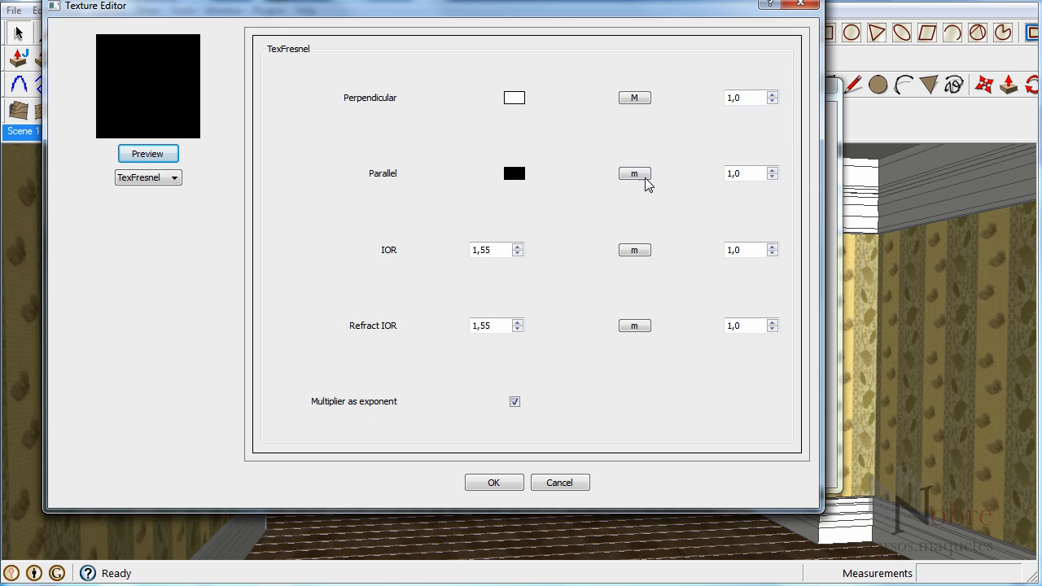
left_click(514, 178)
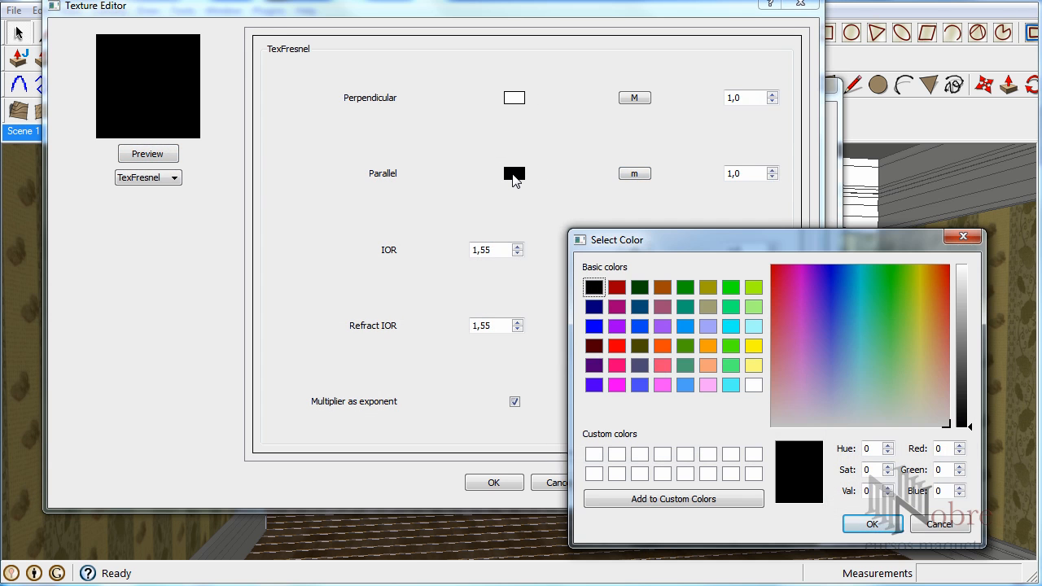
left_click(940, 526)
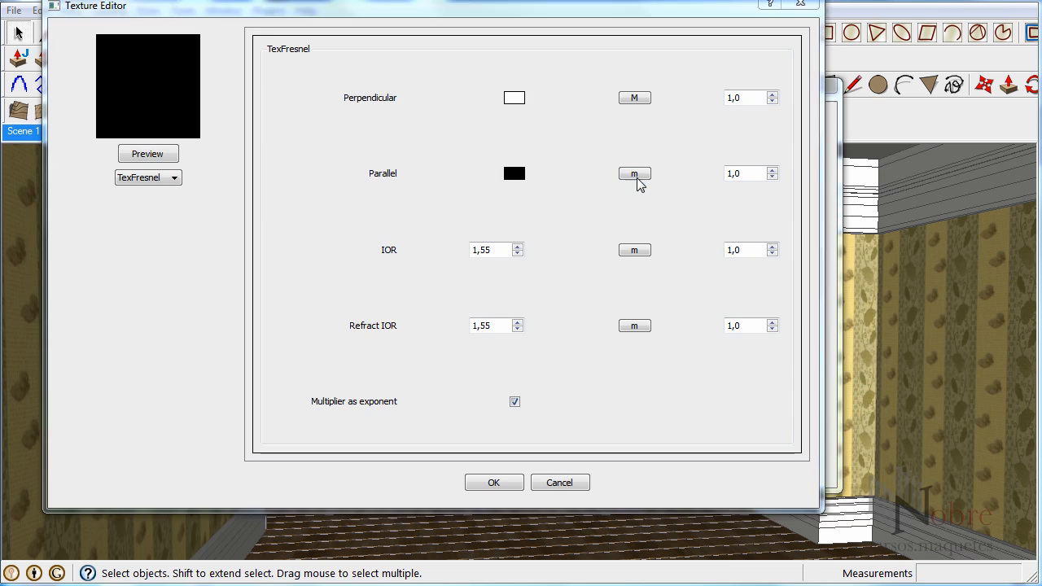
left_click(636, 175)
left_click(170, 179)
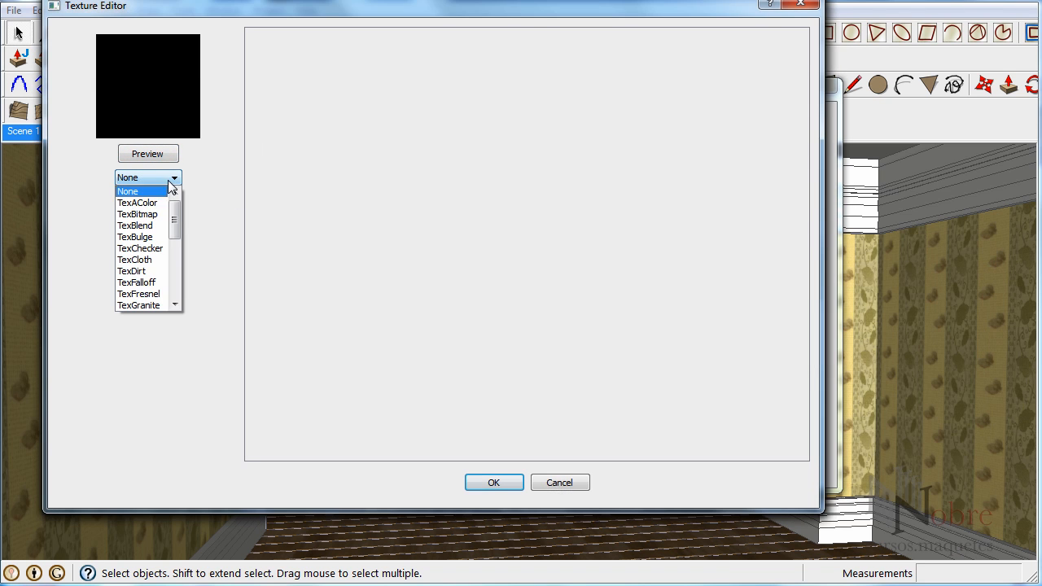
left_click(153, 211)
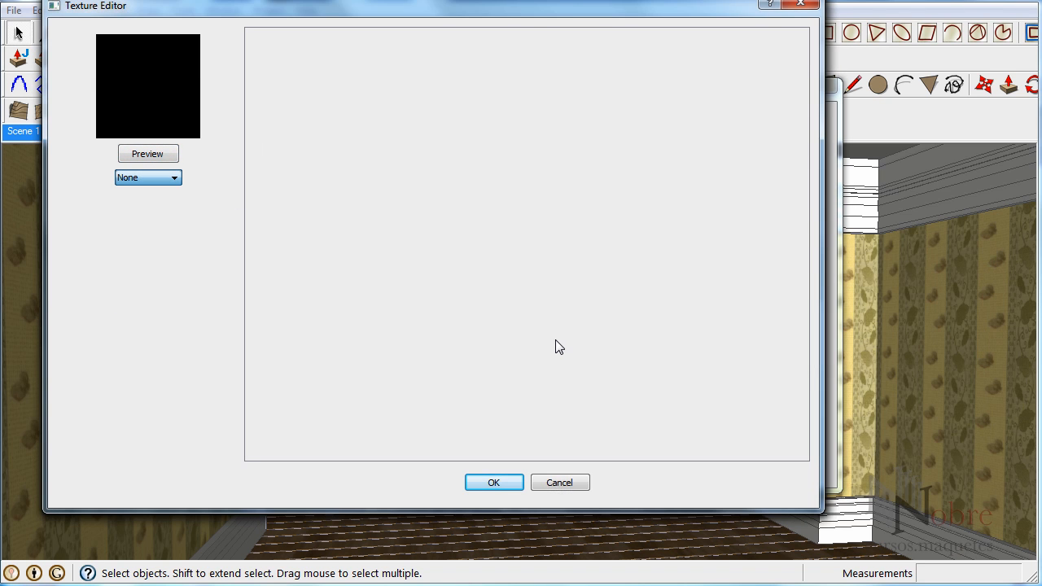
left_click(763, 298)
left_click(663, 128)
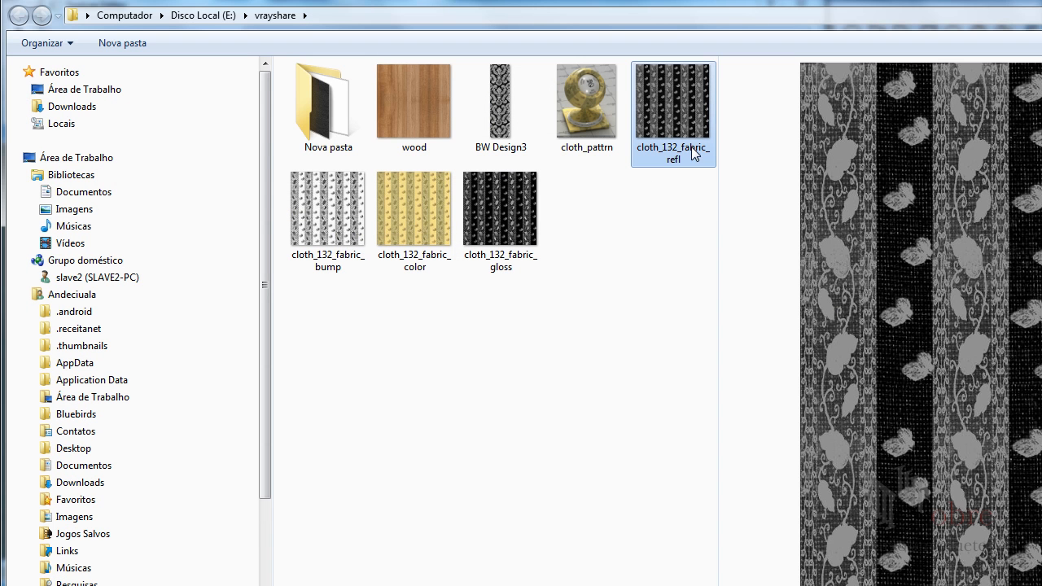
key("Return")
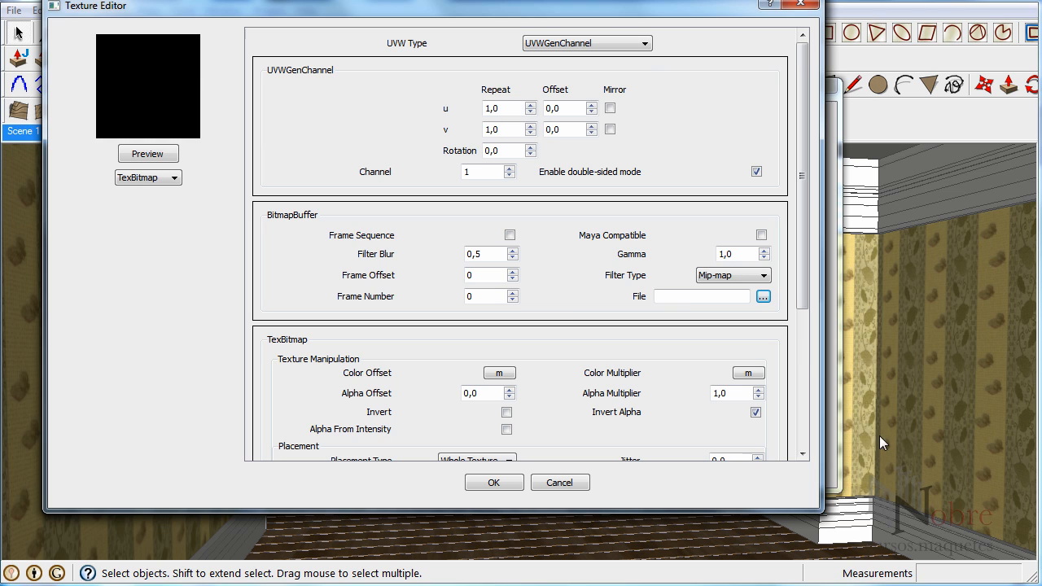
left_click(148, 156)
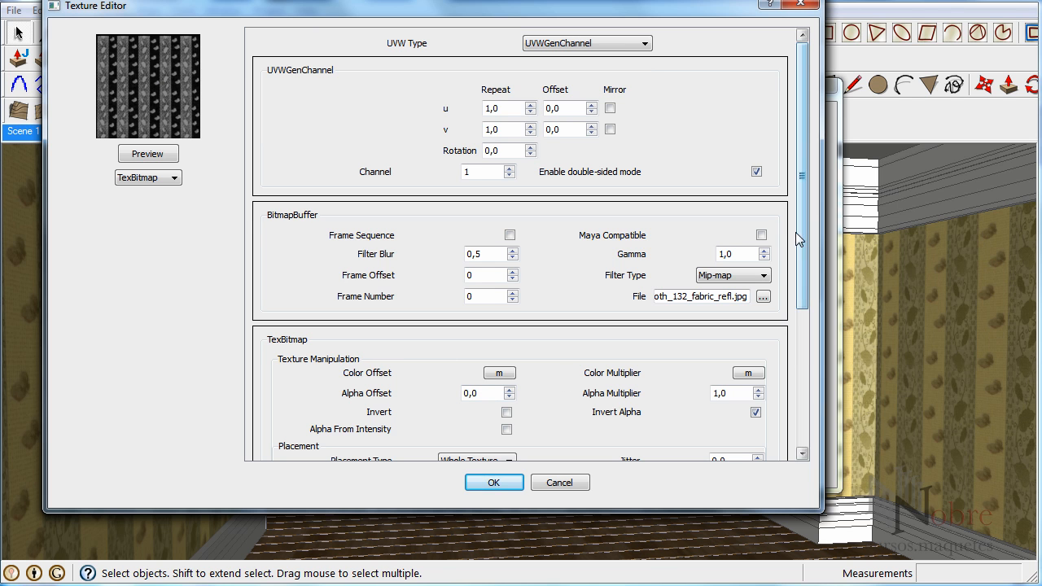
- Set the Gamma of the reflection bitmap to 0,2, accept the Fresnel texture changes and refresh the material preview
double_click(766, 258)
left_click(735, 256)
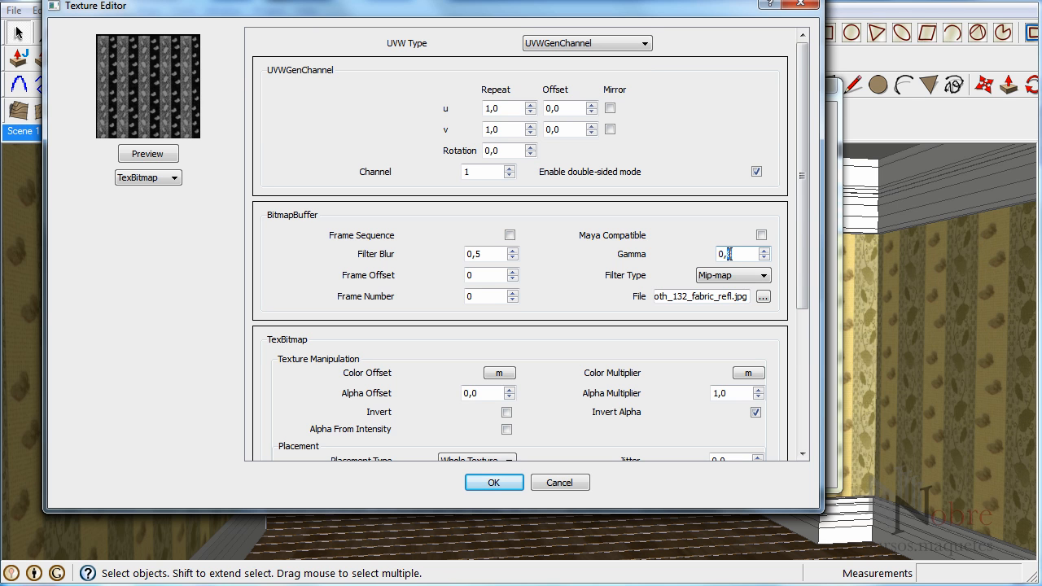
key("BackSpace")
type("2")
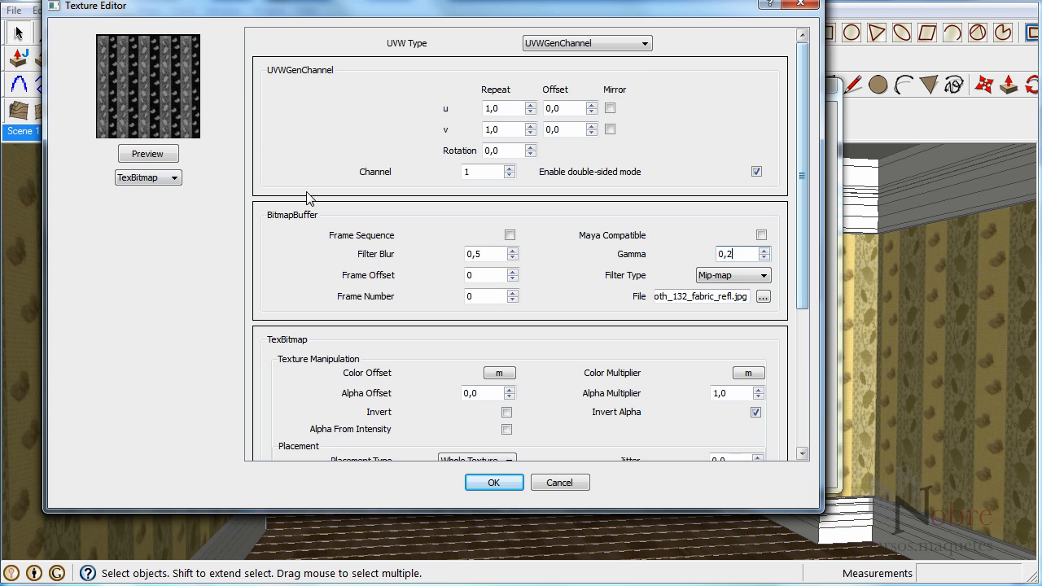
left_click(150, 154)
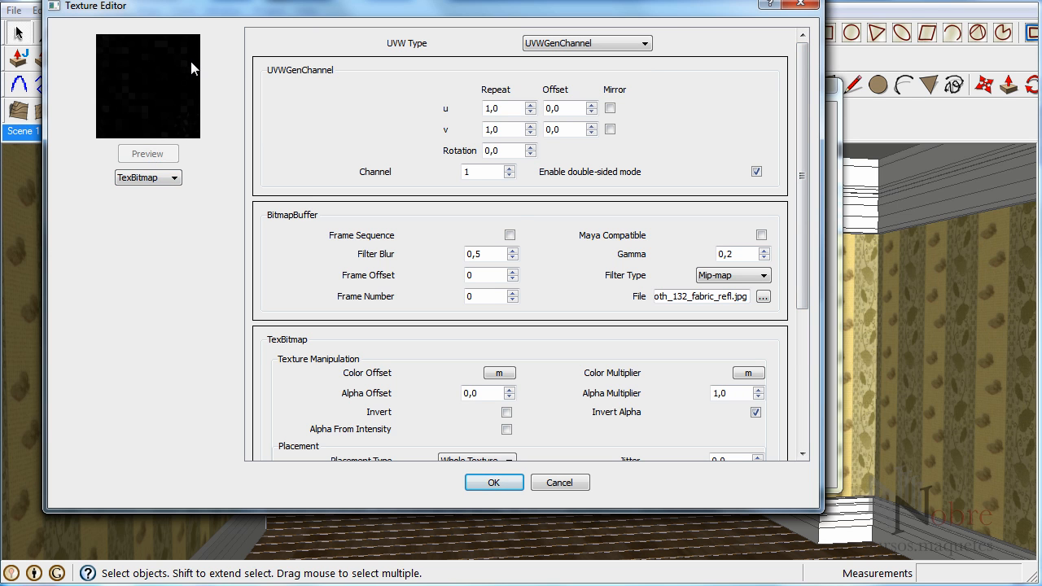
left_click(514, 483)
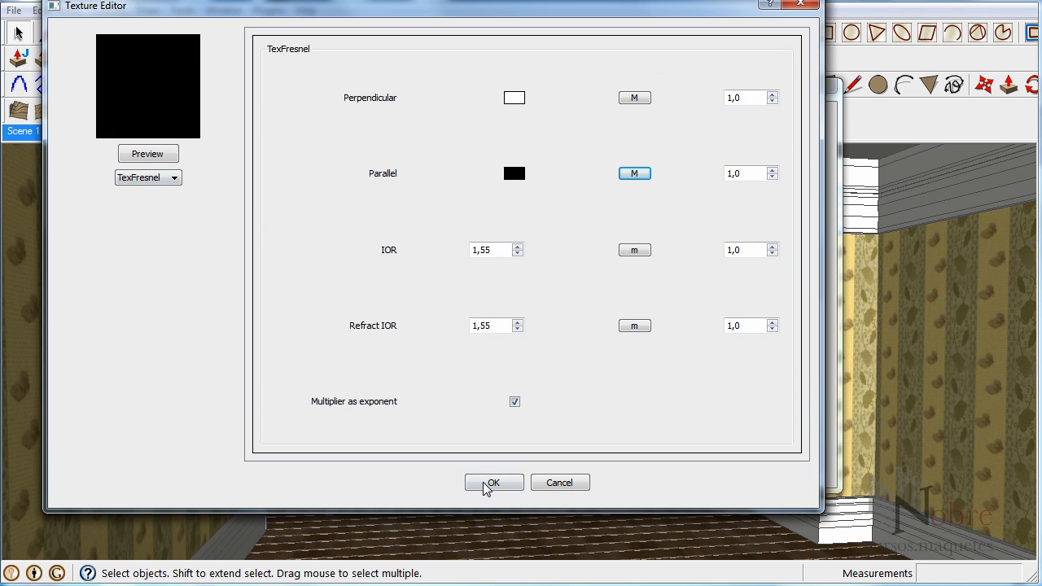
left_click(488, 483)
left_click(166, 239)
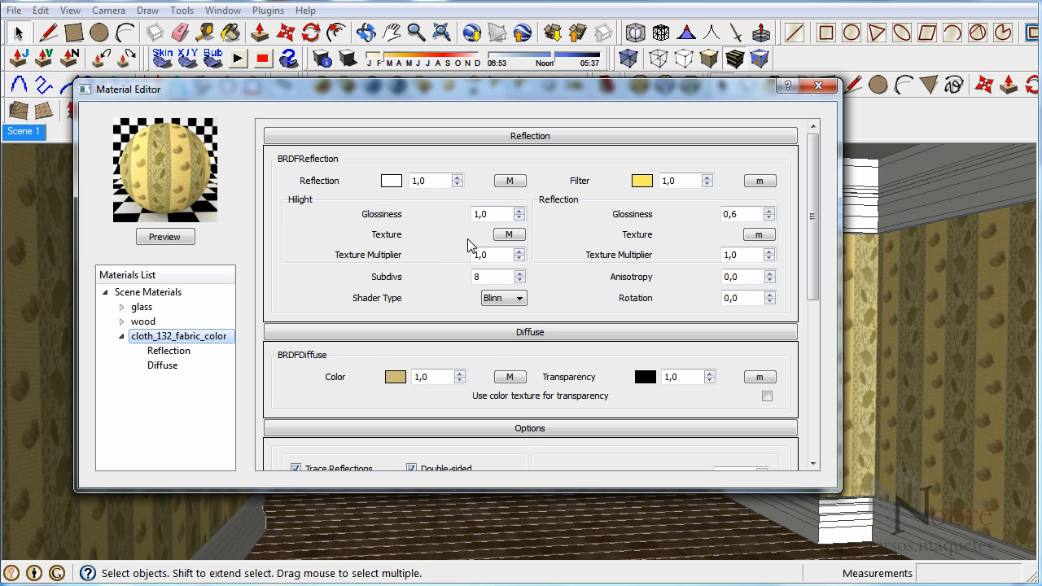
- Preview the cloth material's highlight texture and close the Material Editor
left_click(513, 235)
left_click(147, 154)
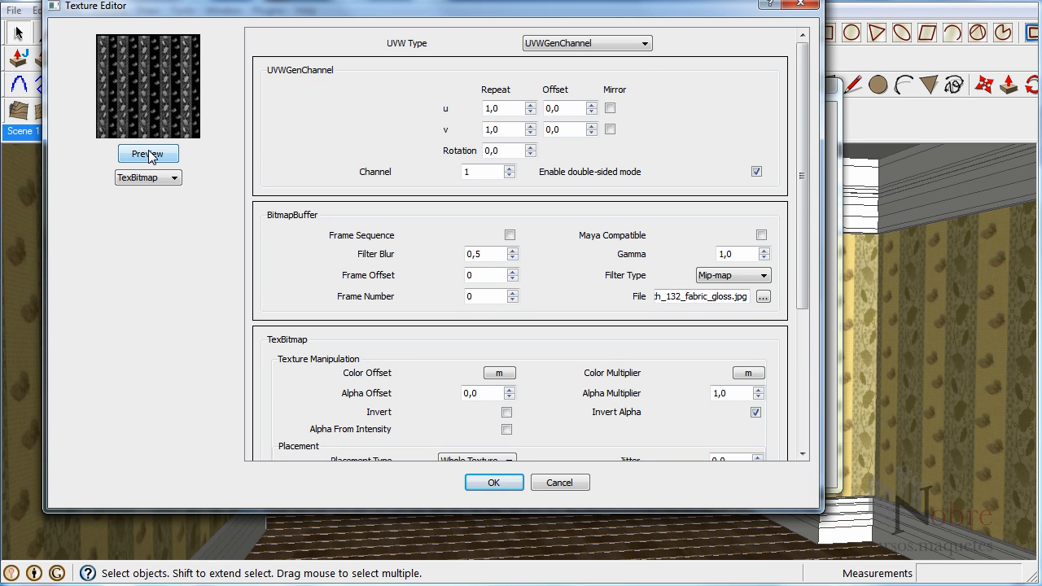
left_click(494, 483)
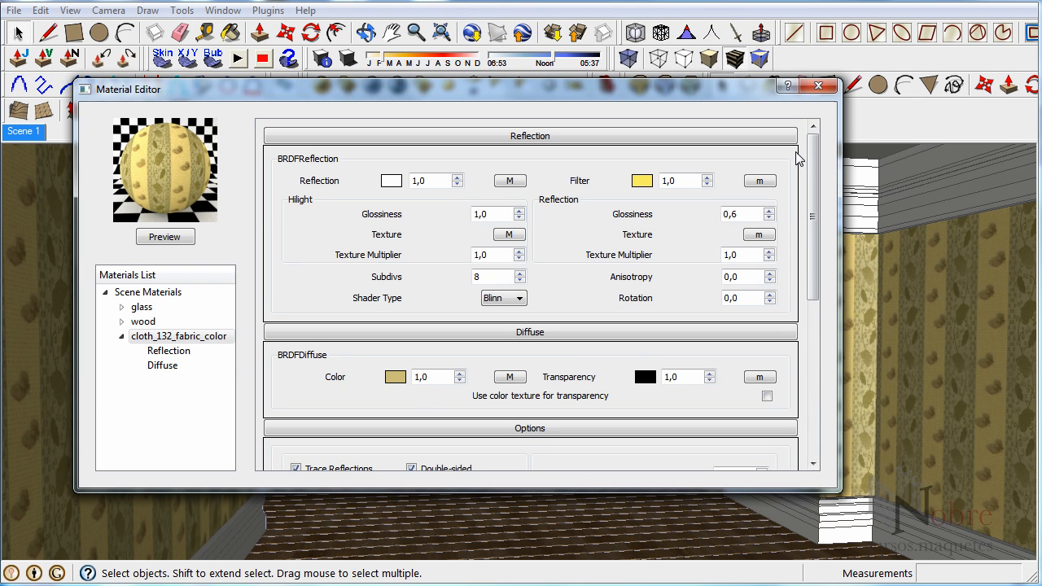
left_click(819, 85)
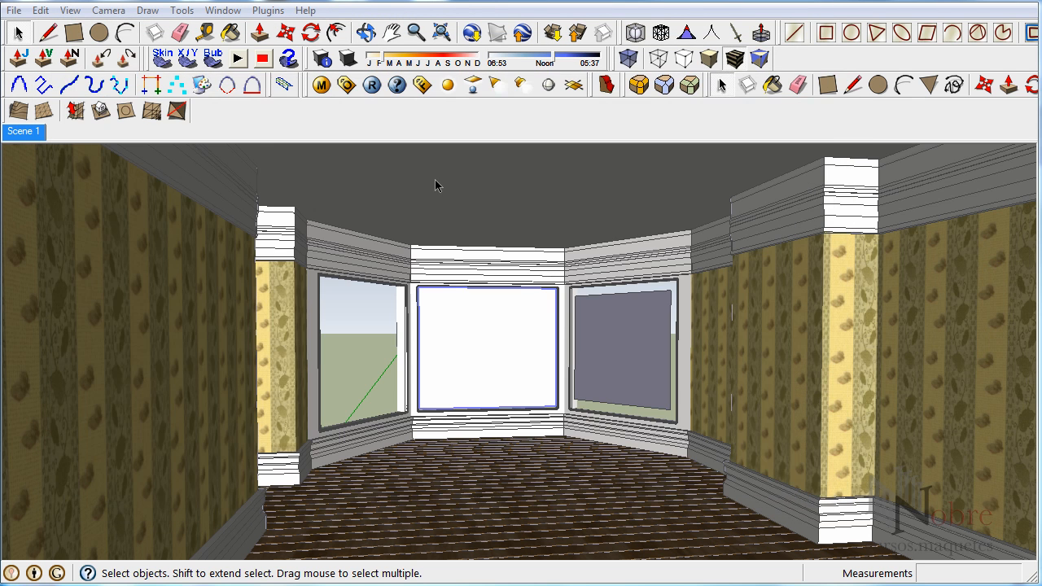
- Enable GI Color and BG Color in the V-Ray Environment settings and render the scene
left_click(371, 87)
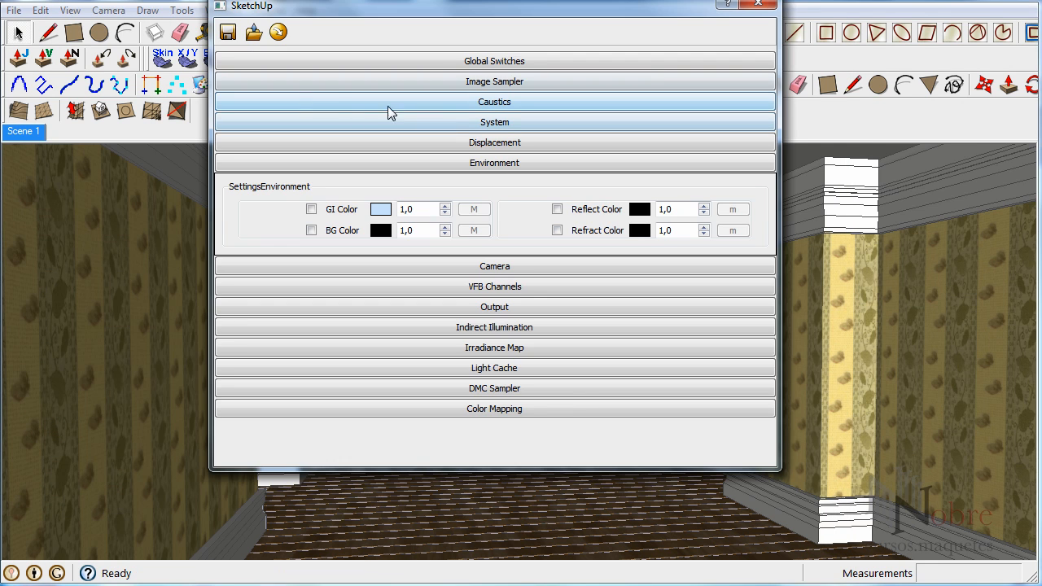
left_click(311, 209)
left_click(311, 230)
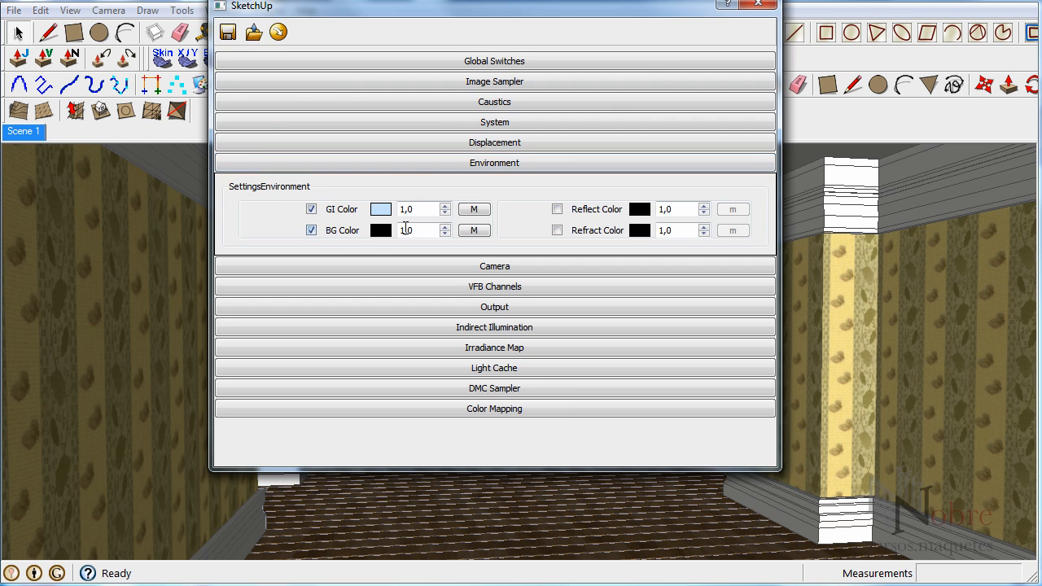
left_click(758, 4)
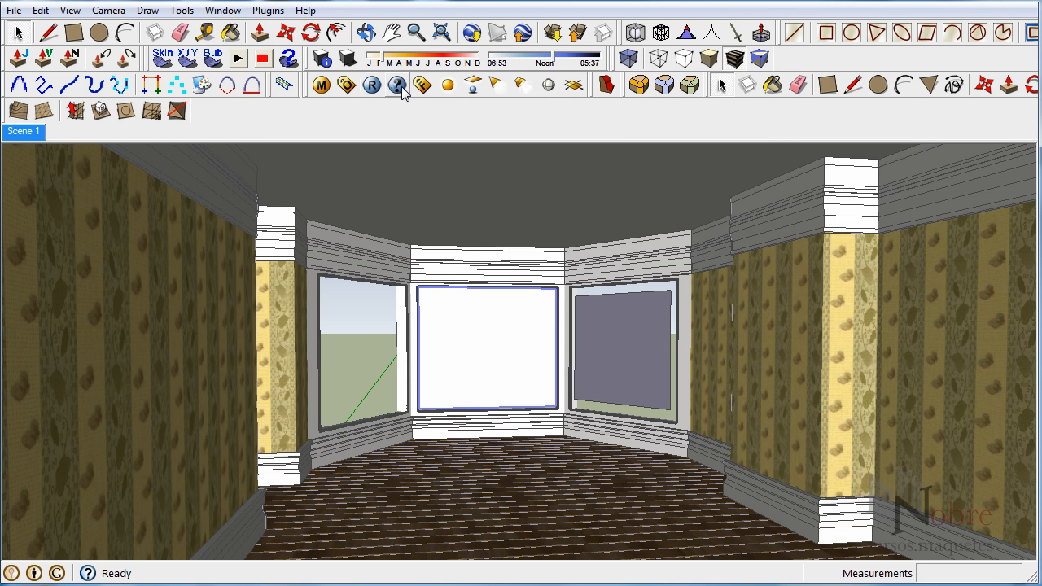
left_click(372, 85)
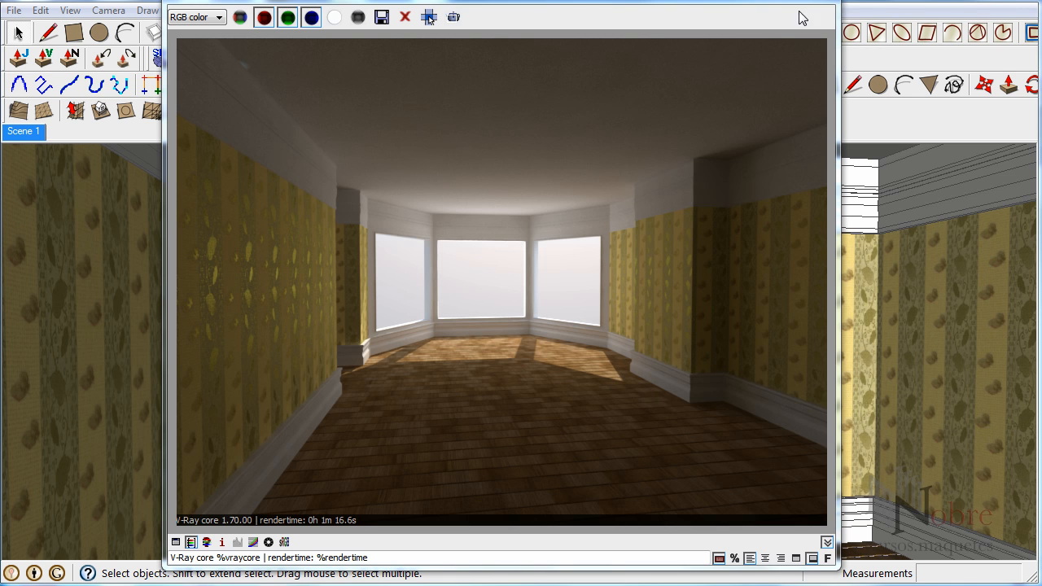
left_click(429, 17)
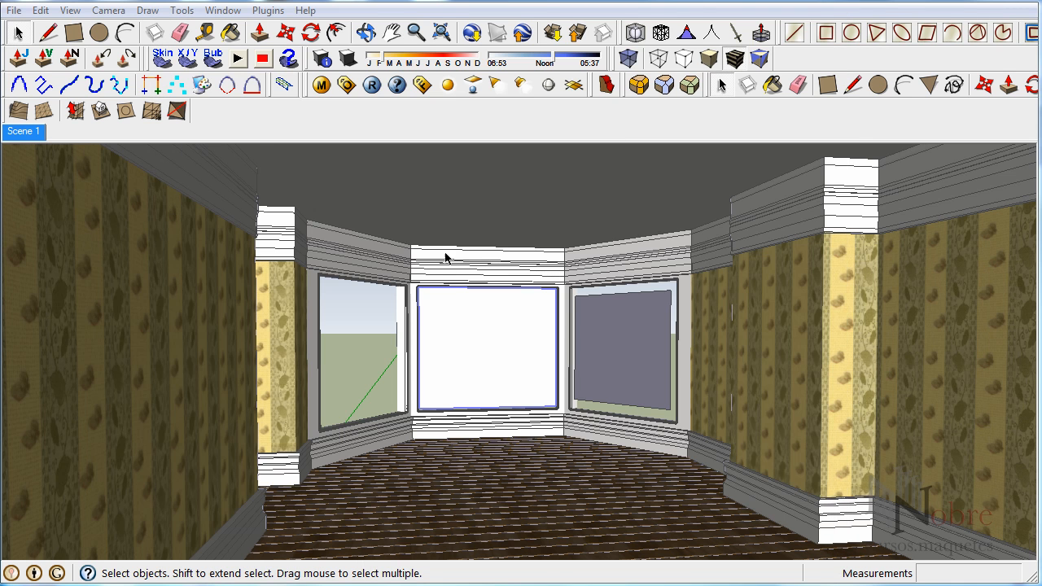
- Change the cloth material's reflection Filter colour to a paler yellow, about RGB 254, 255, 169
left_click(321, 85)
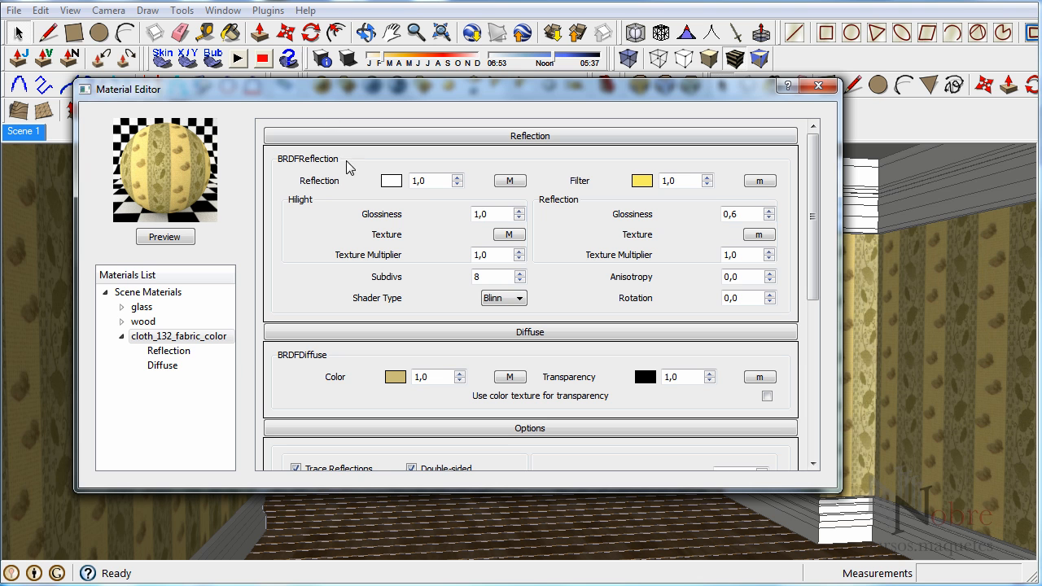
left_click(642, 181)
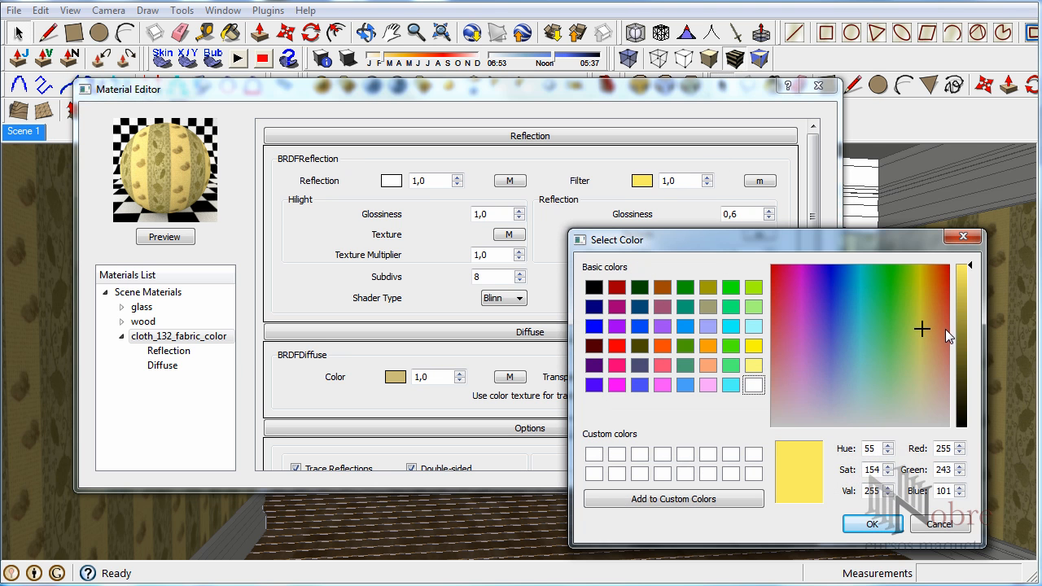
left_click_drag(921, 329, 918, 372)
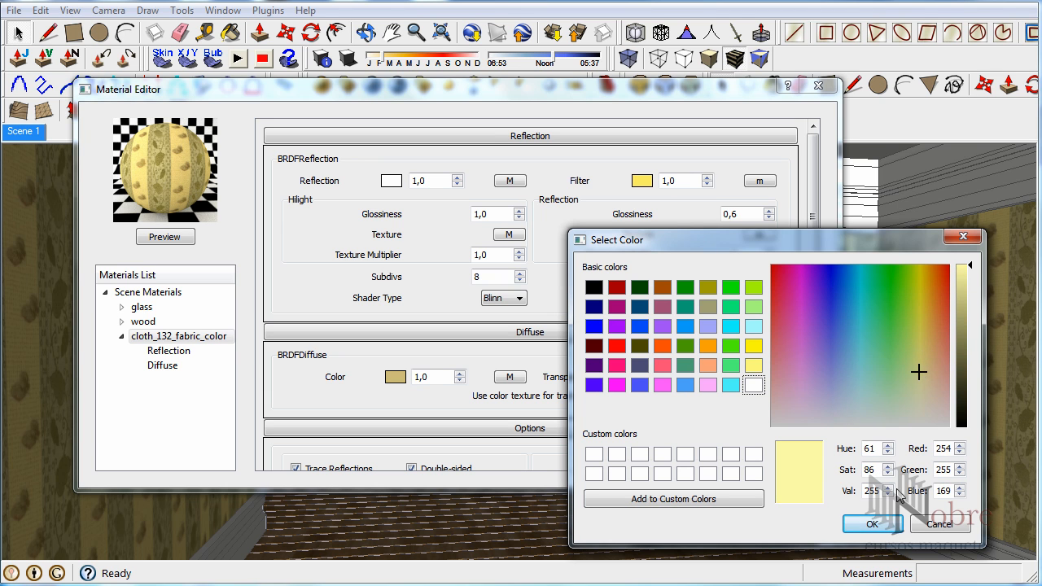
left_click(876, 521)
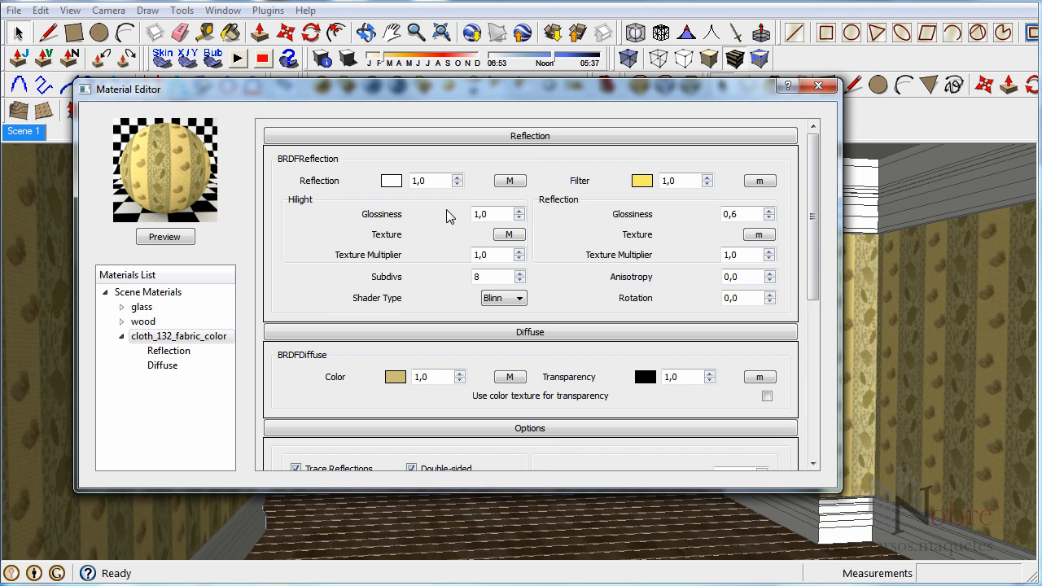
- Preview the cloth material's highlight glossiness bitmap and look through its texture settings
left_click(509, 234)
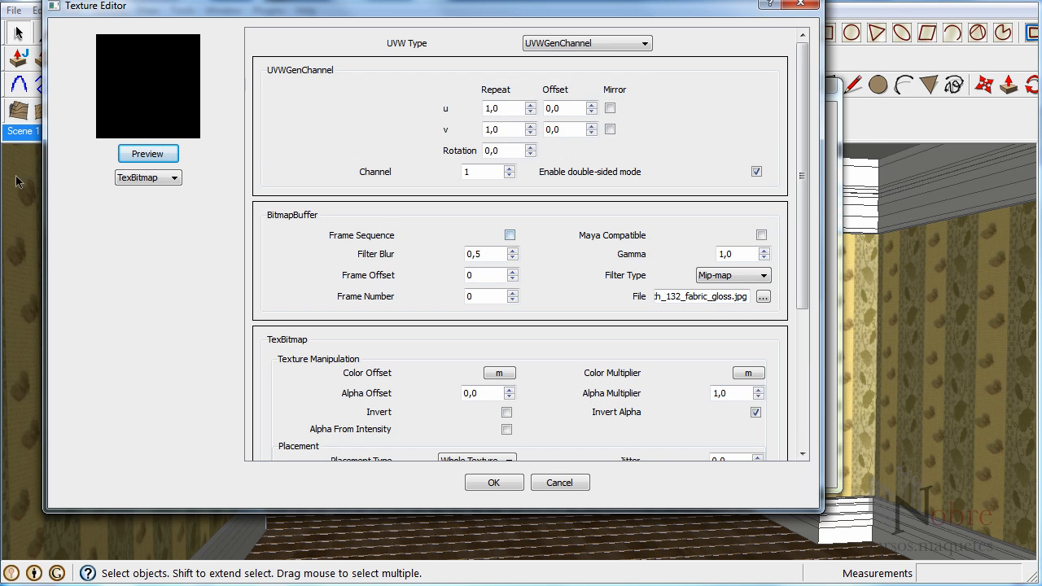
left_click(147, 154)
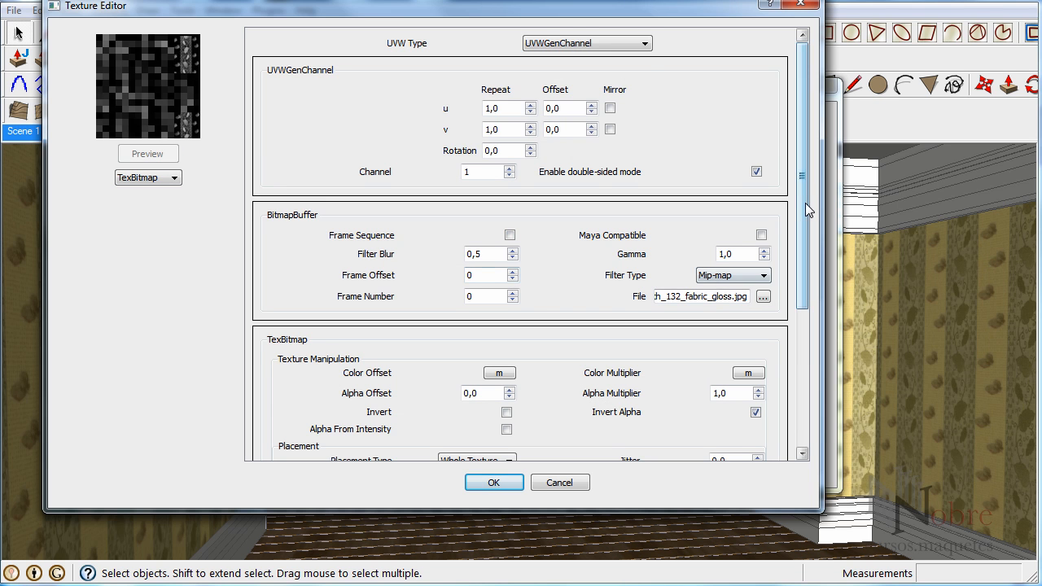
left_click_drag(805, 197, 807, 330)
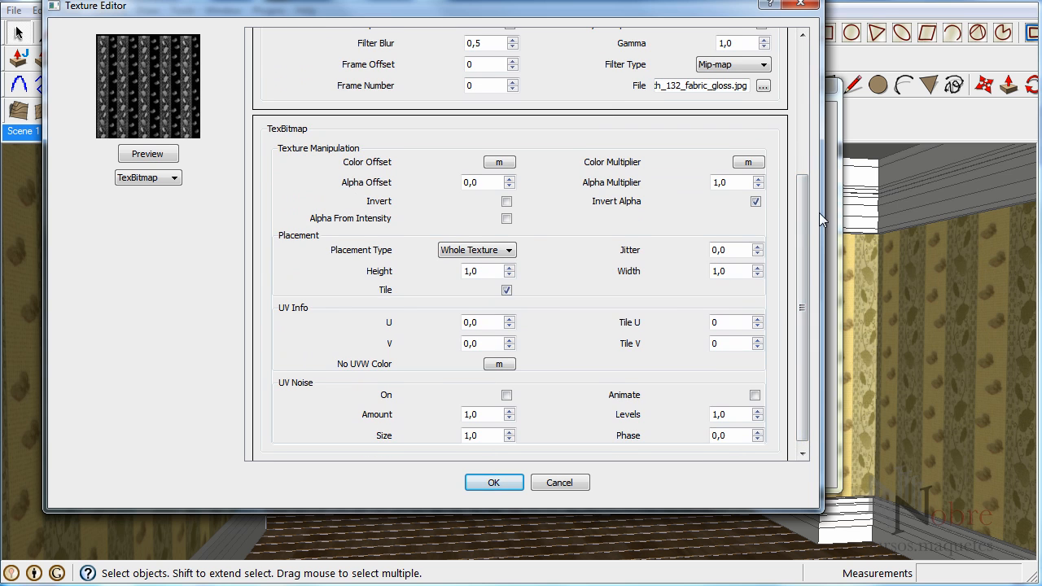
mouse_move(801, 222)
left_mouse_down()
mouse_move(808, 266)
mouse_move(809, 225)
left_mouse_up()
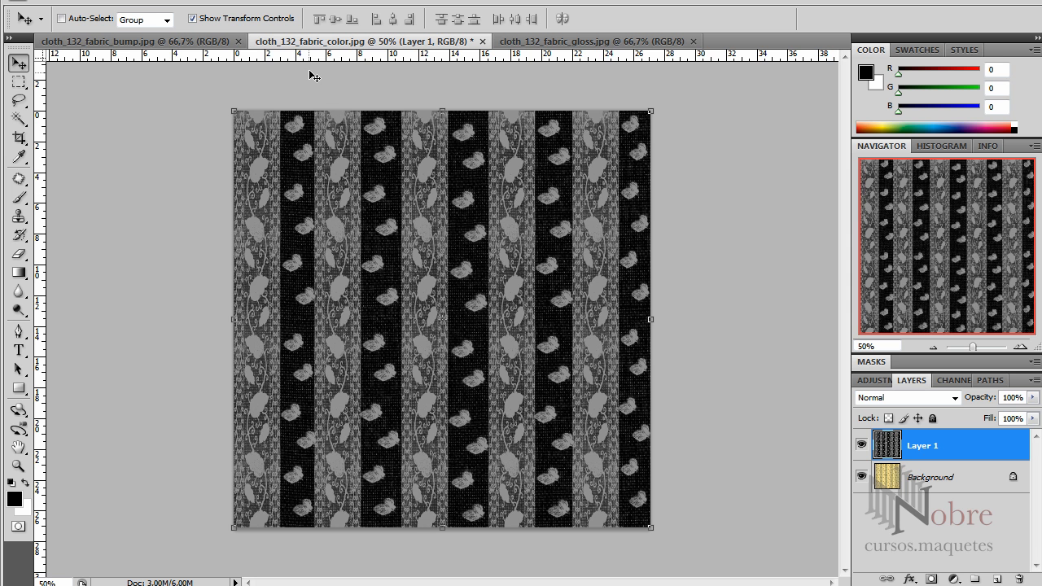
- Switch to Photoshop, close cloth_132_fabric_bump.jpg and bring up cloth_132_fabric_gloss.jpg
left_click(180, 44)
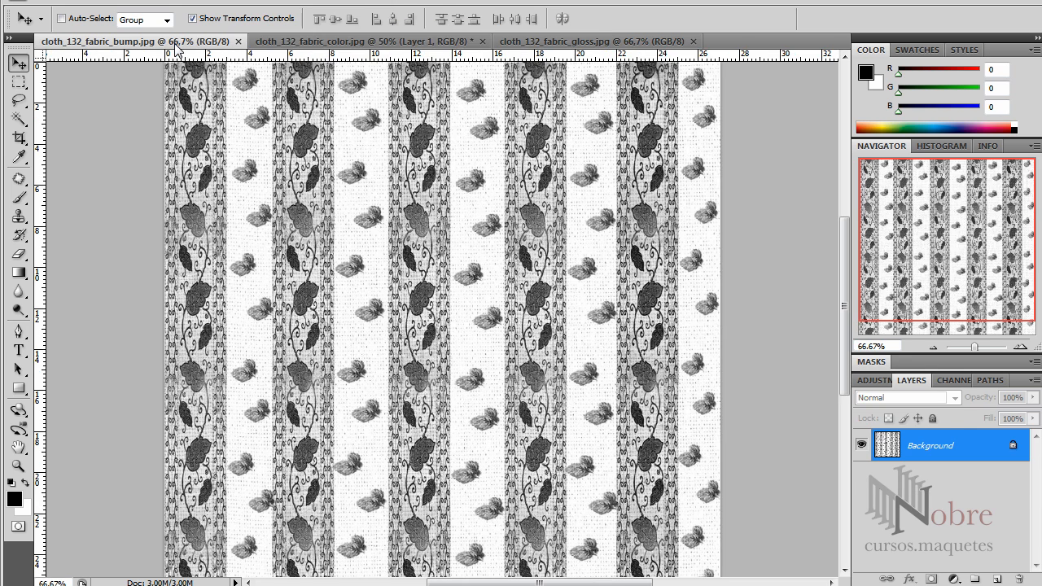
left_click(324, 45)
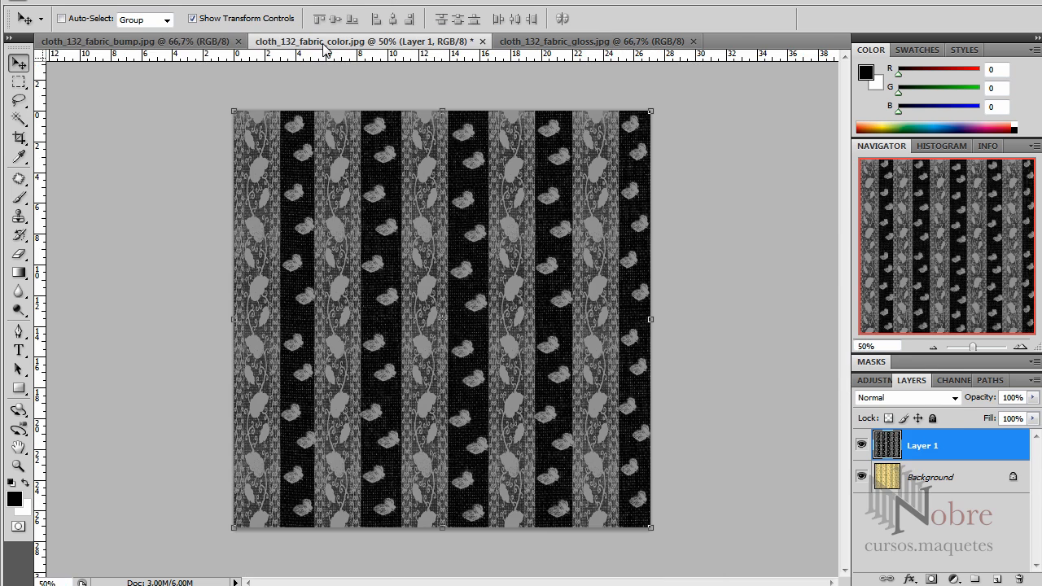
left_click(232, 46)
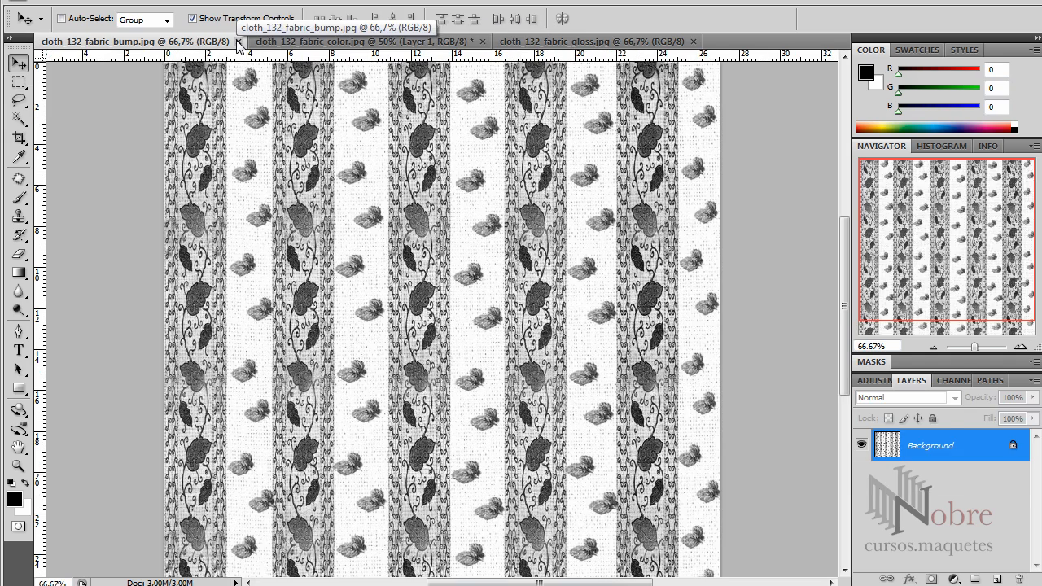
left_click(238, 42)
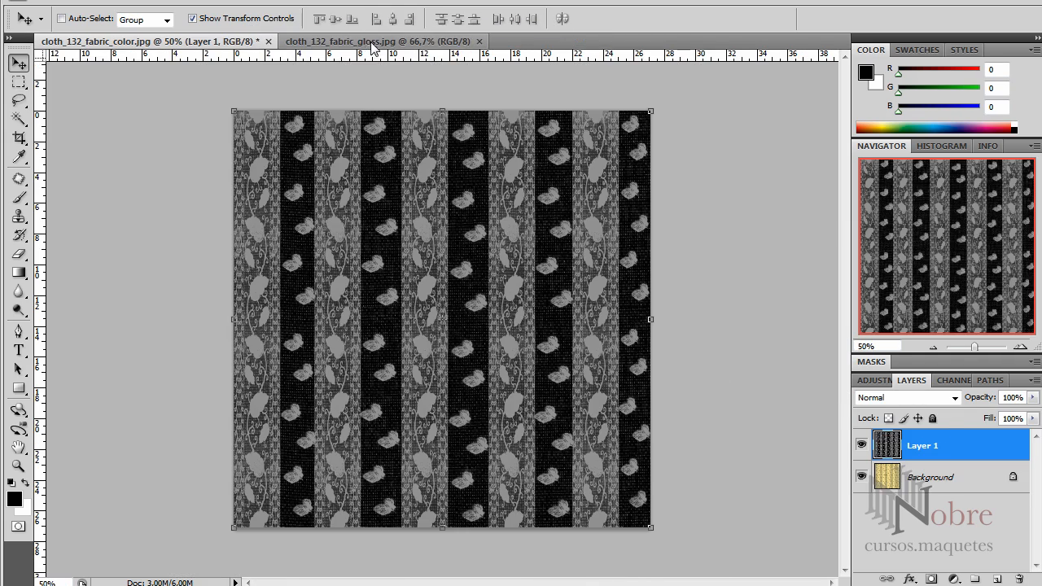
left_click(372, 43)
- Apply Brightness/Contrast to the gloss image with brightness about 96 and contrast slightly under 100
left_click(73, 2)
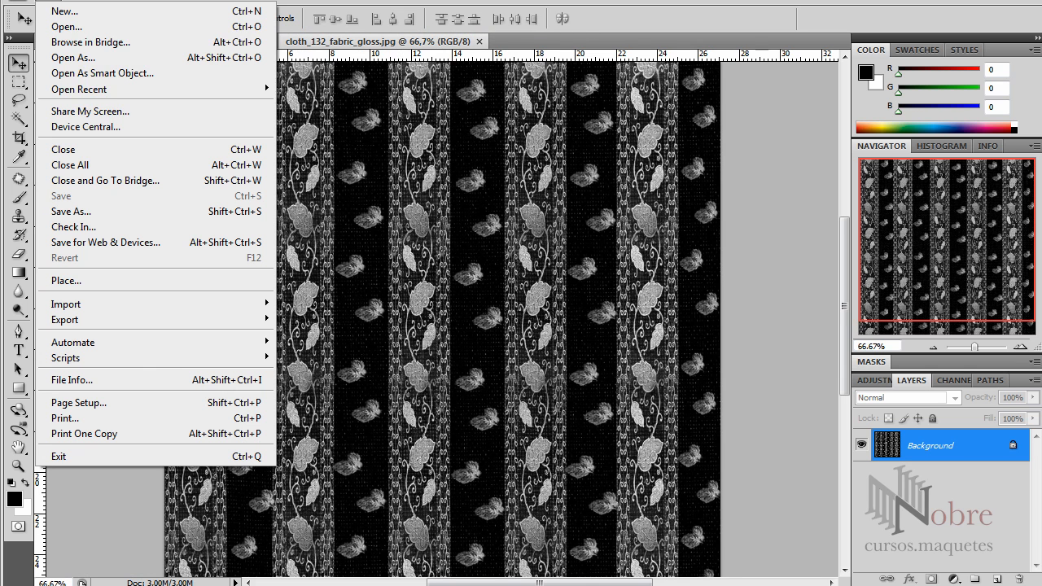
mouse_move(78, 2)
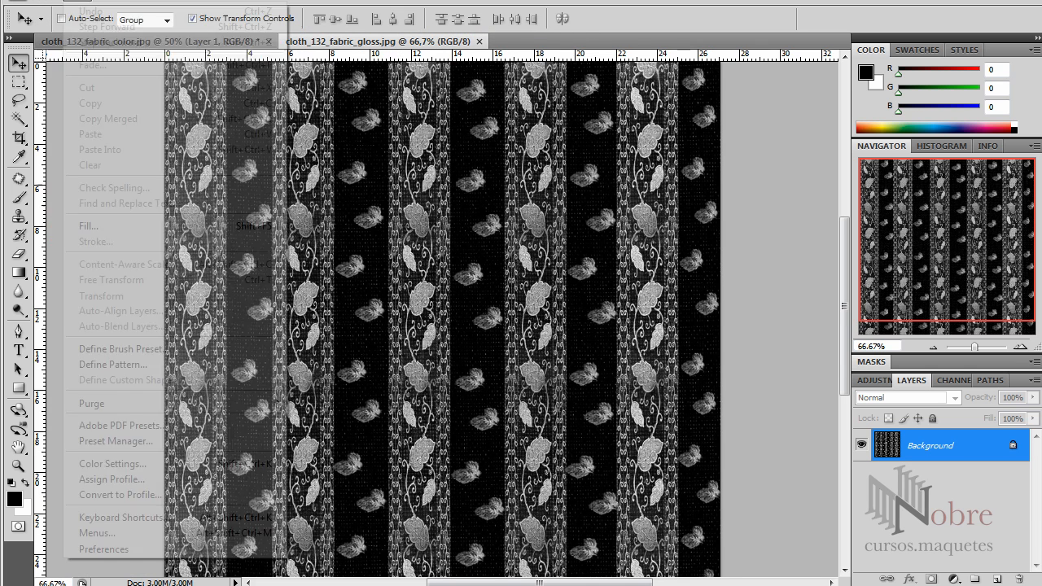
mouse_move(122, 36)
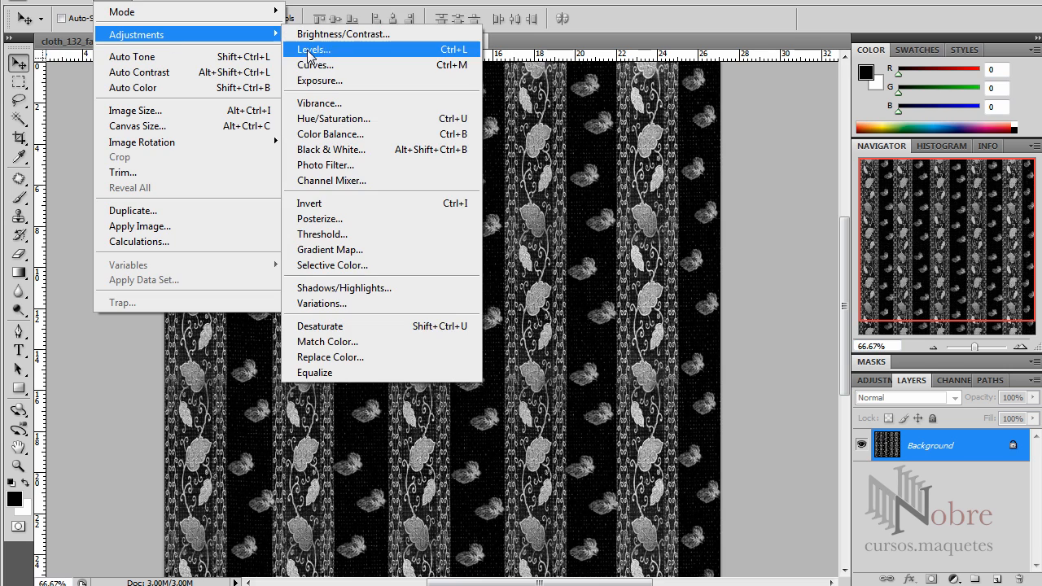
left_click(343, 34)
left_click_drag(613, 167, 693, 174)
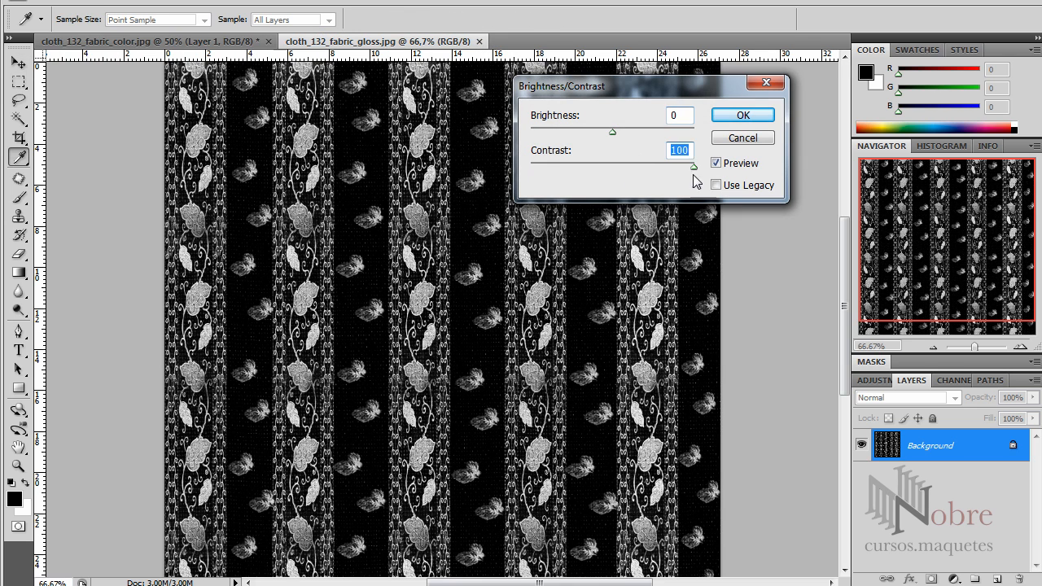
left_click_drag(618, 130, 665, 130)
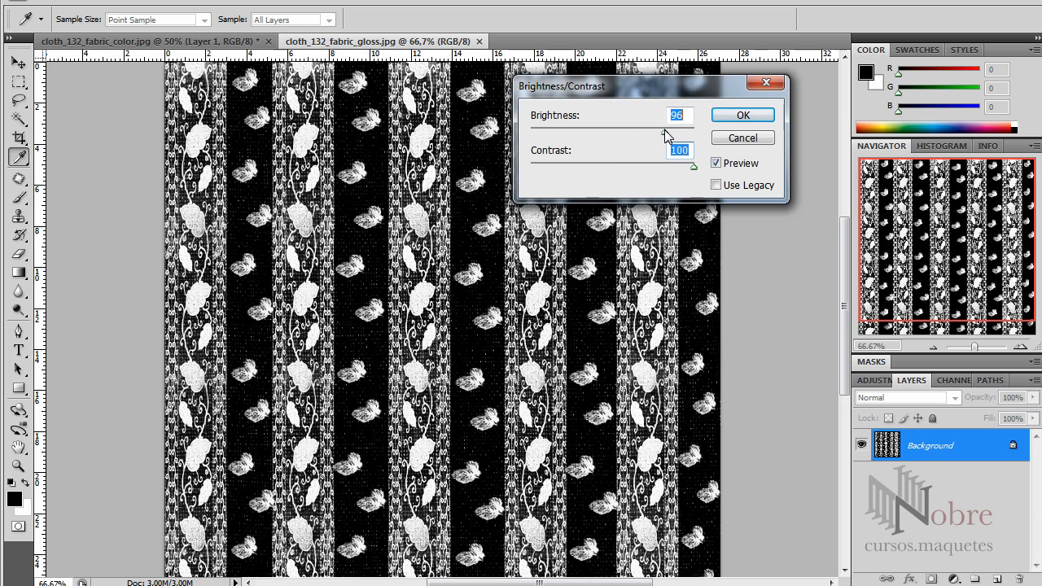
left_click_drag(694, 167, 685, 167)
left_click(740, 122)
key("v")
- Save the adjusted gloss image as the JPEG cloth_132_fabric_gloss2 at Maximum quality 12
left_click(49, 1)
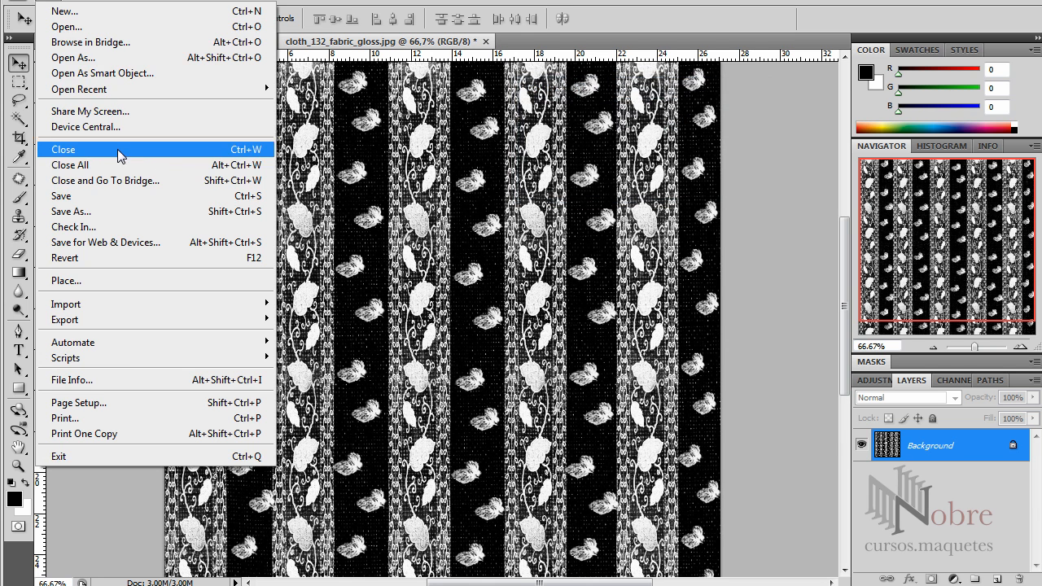
left_click(115, 211)
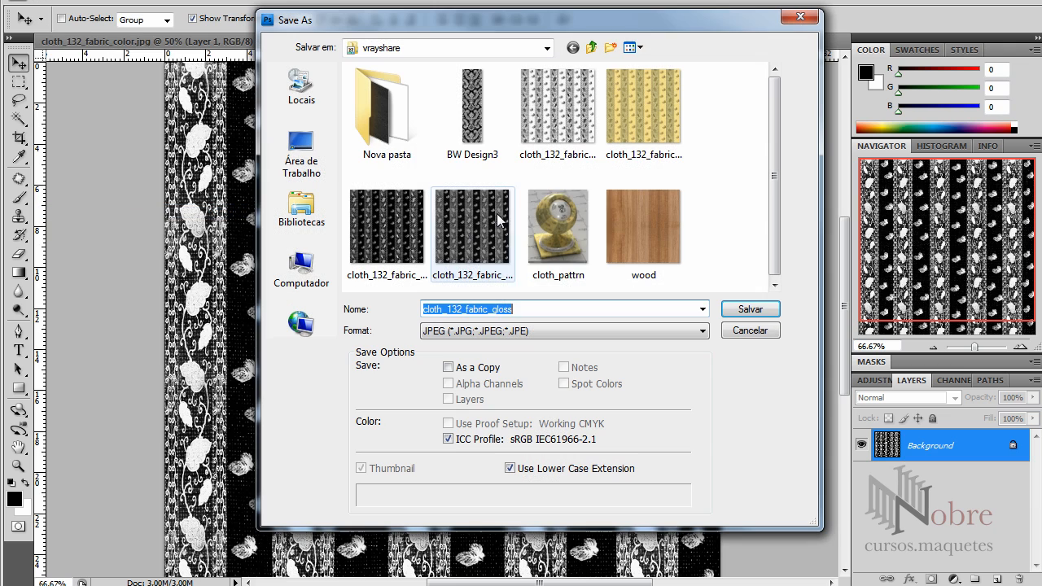
left_click(531, 312)
type("2")
key("Return")
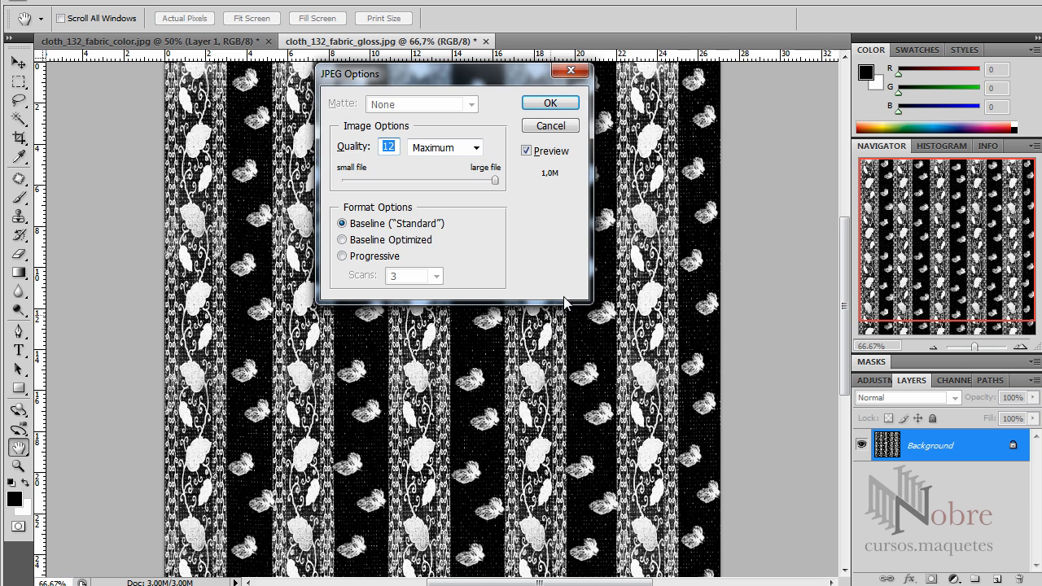
left_click(554, 101)
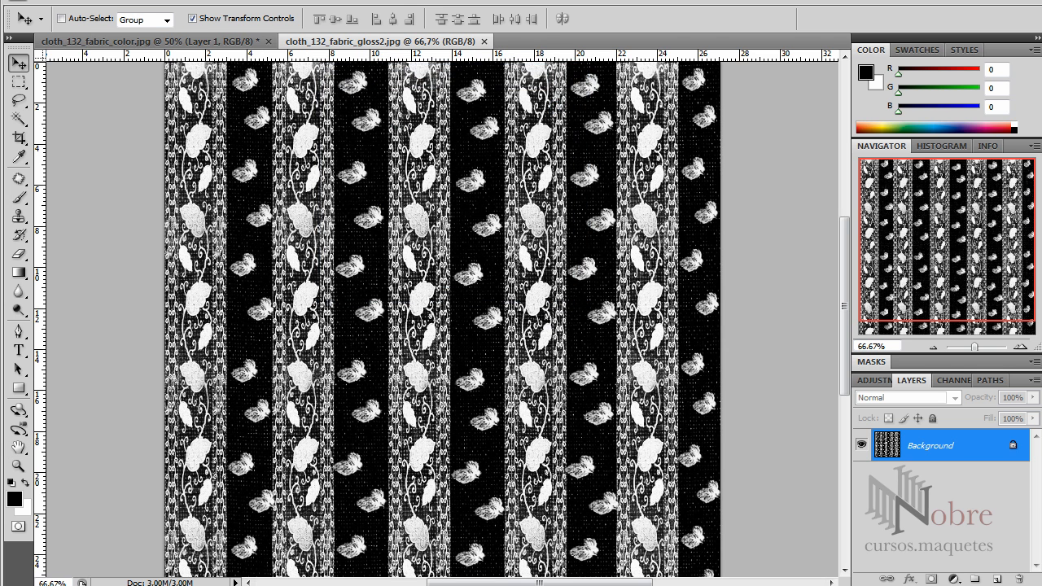
- Switch back to SketchUp, replace the highlight glossiness bitmap with cloth_132_fabric_gloss2, preview it and accept the texture
left_click(497, 585)
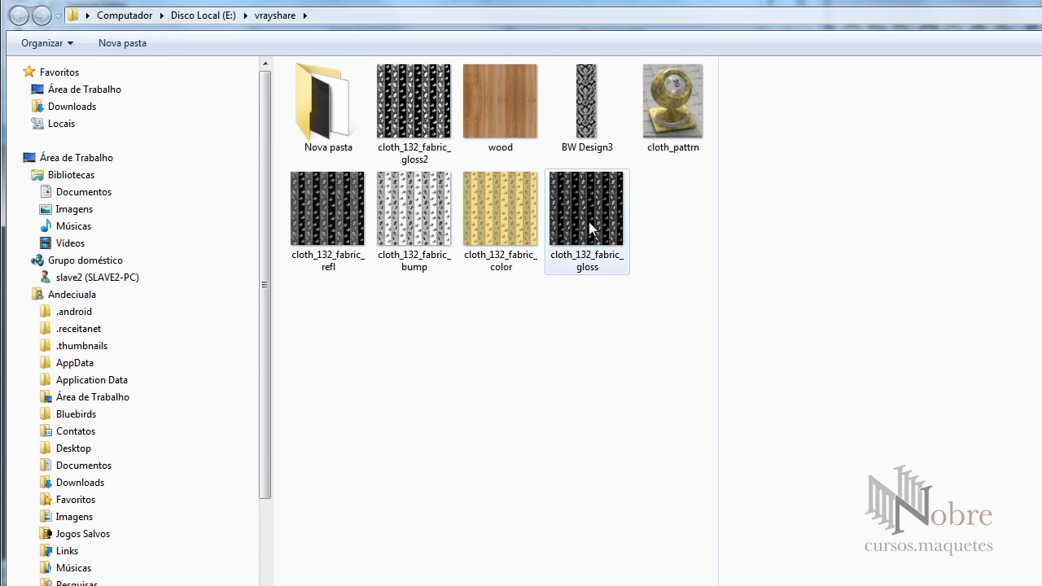
left_click(434, 127)
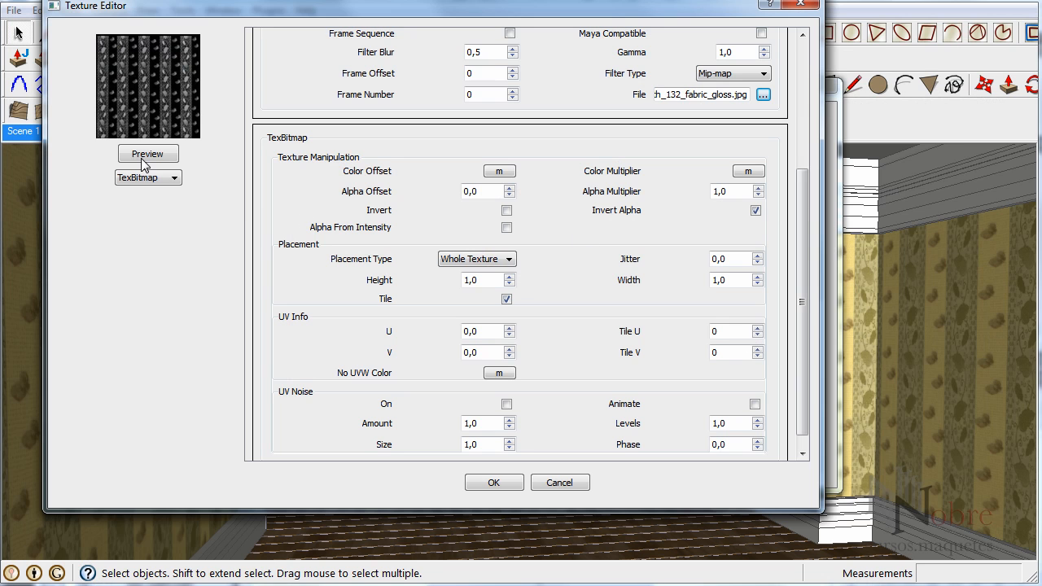
left_click(145, 155)
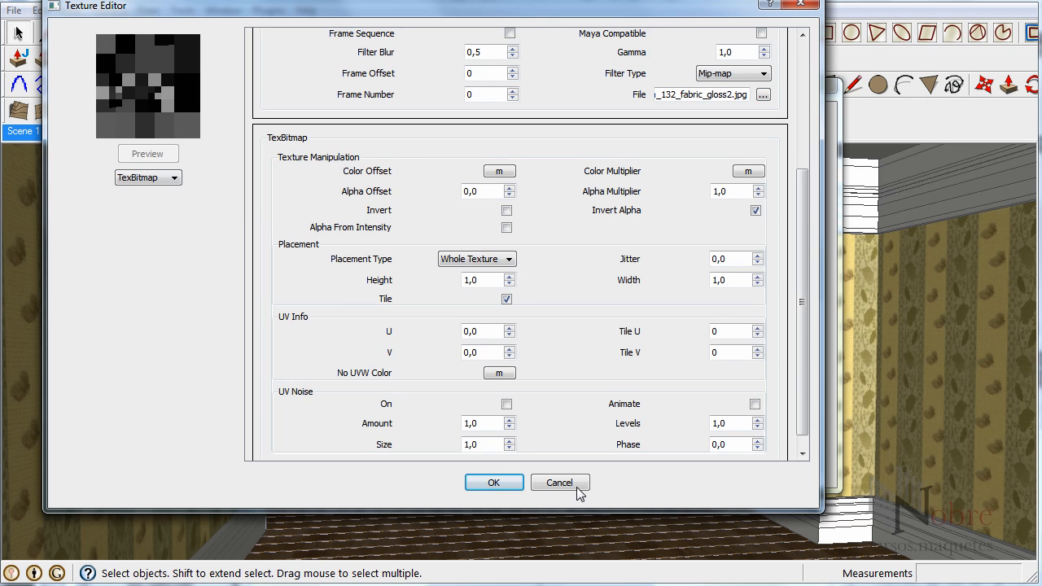
left_click(469, 482)
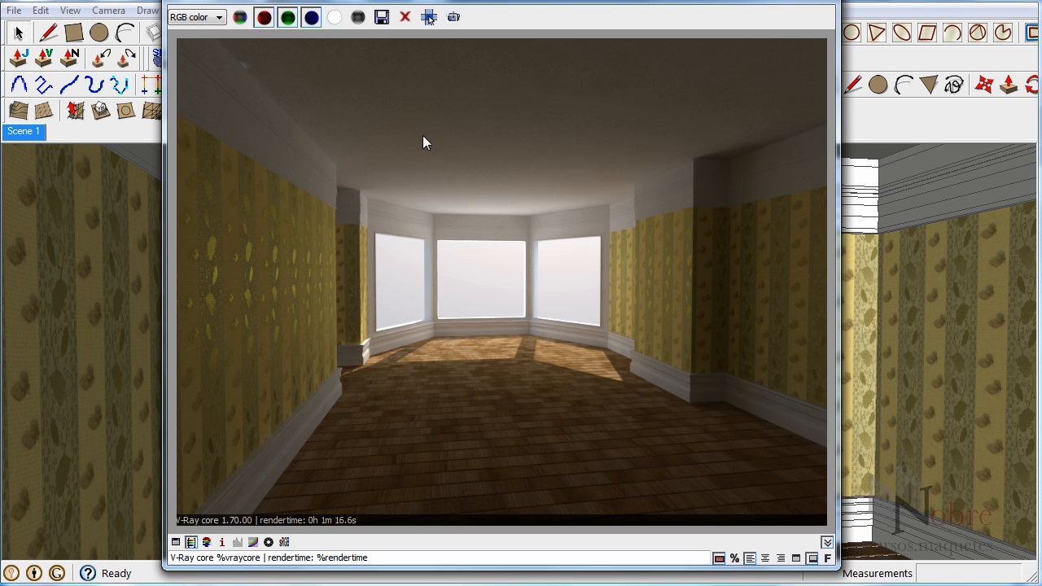
- Define a render region over the wallpaper on the left wall in the V-Ray frame buffer and close the render window
left_click(454, 17)
left_click_drag(257, 223, 350, 348)
left_click_drag(285, 302, 363, 370)
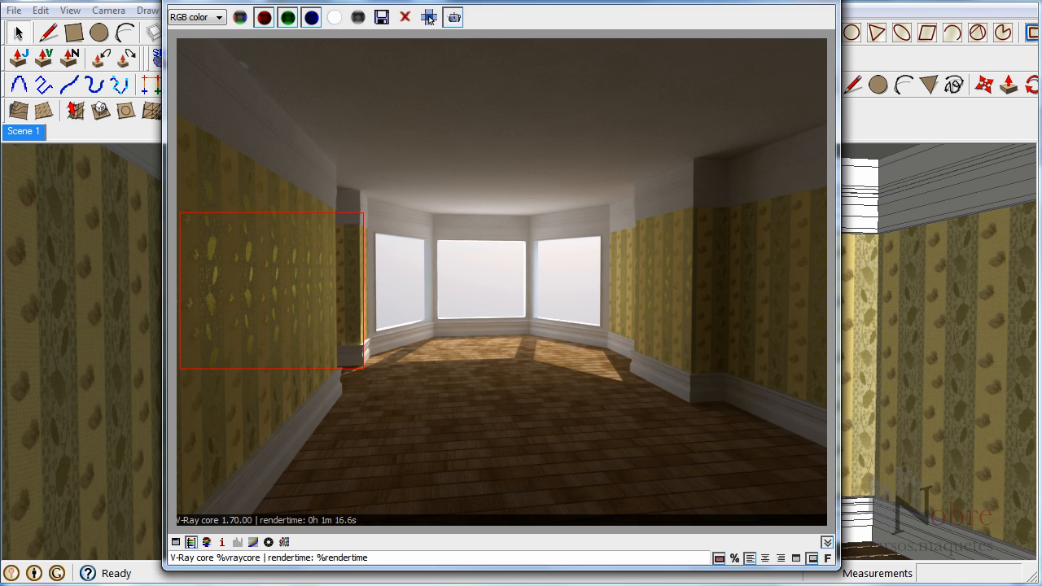
left_click(818, 2)
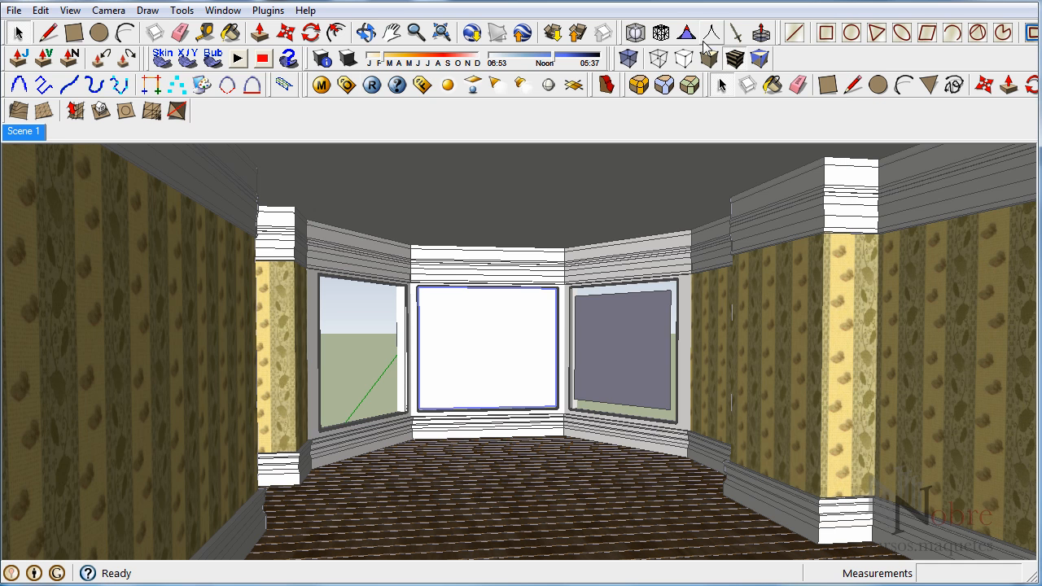
- Replace the Perpendicular bitmap of the cloth material's Fresnel reflection with cloth_132_fabric_gloss2 and accept the texture changes
left_click(325, 88)
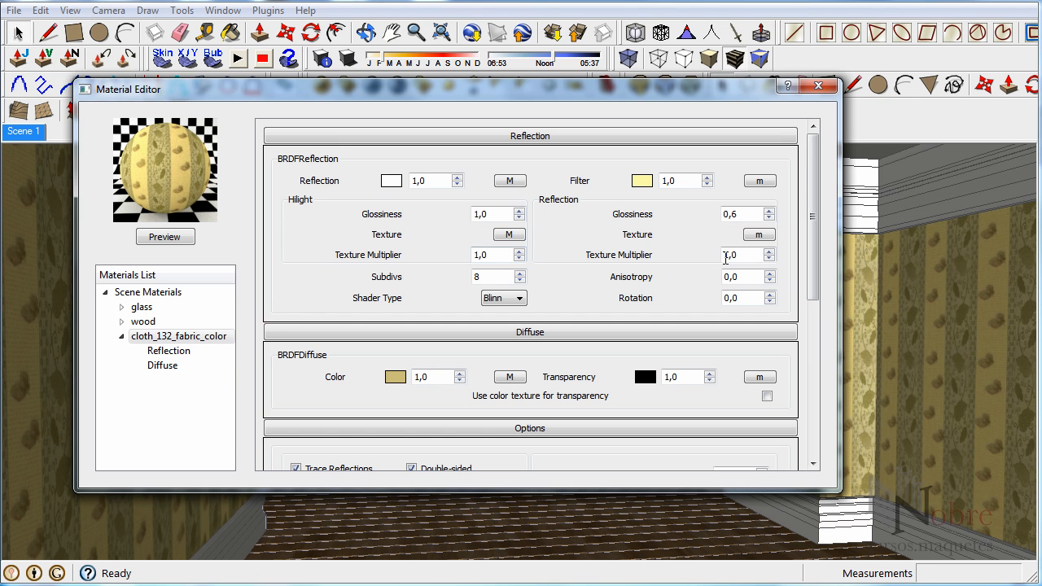
left_click(509, 181)
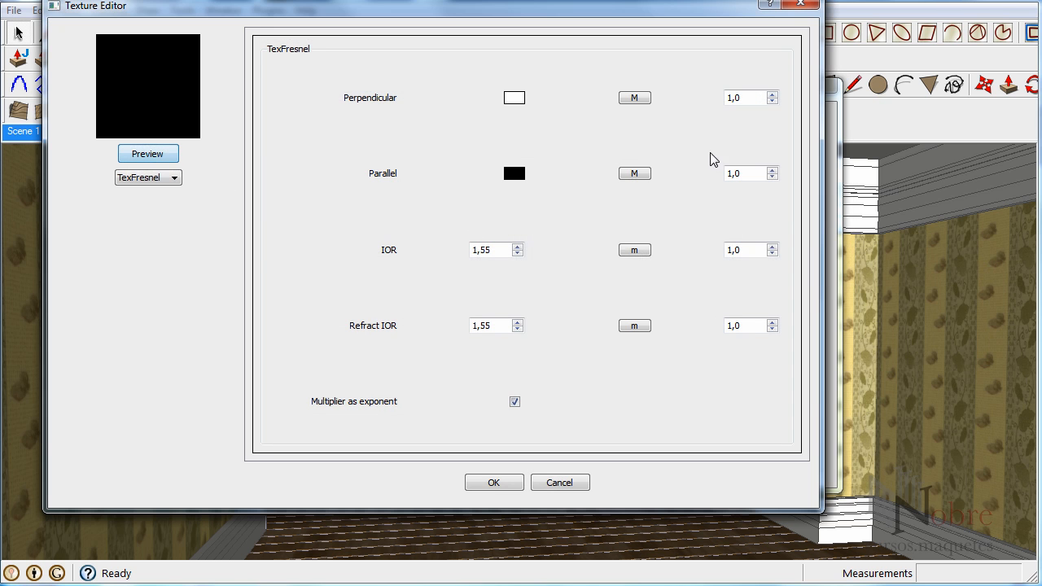
left_click(635, 97)
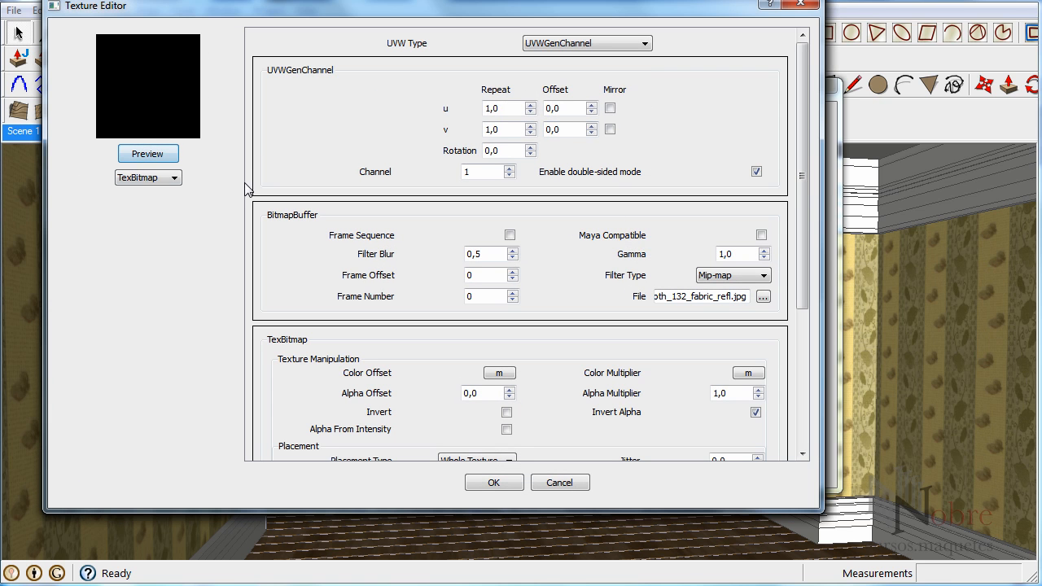
left_click(151, 153)
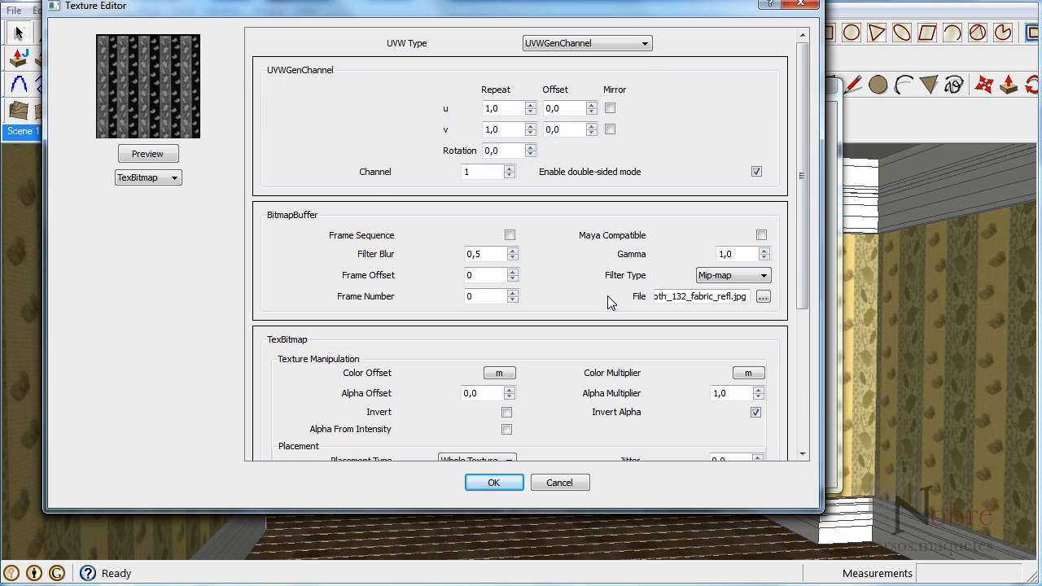
left_click(763, 296)
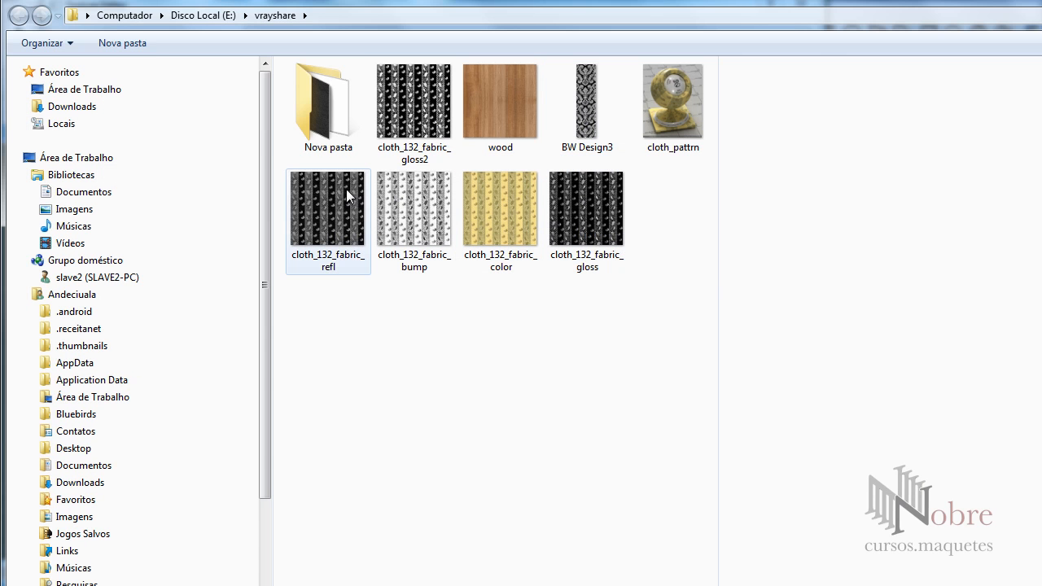
left_click(414, 106)
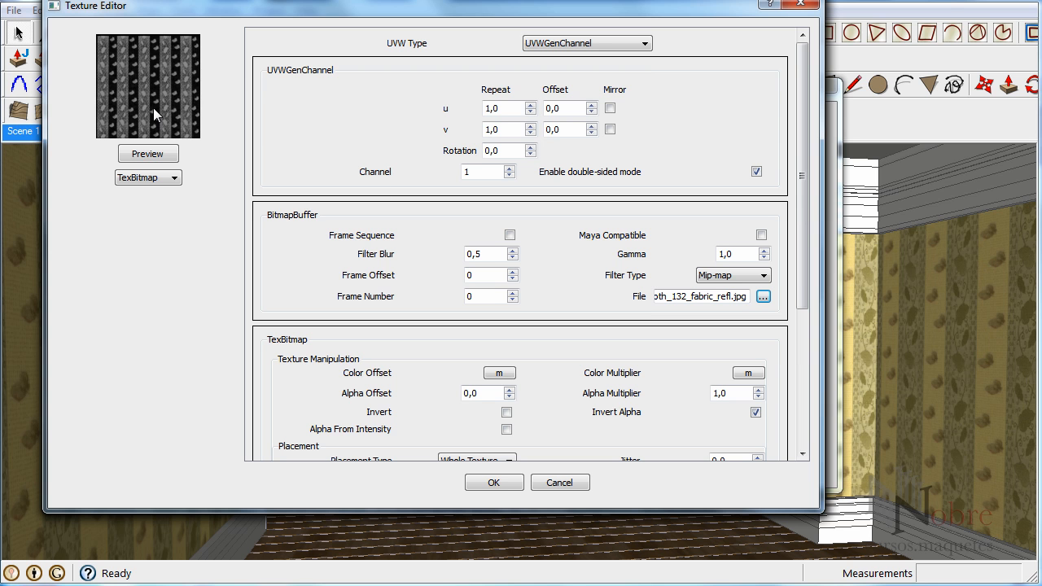
left_click(495, 481)
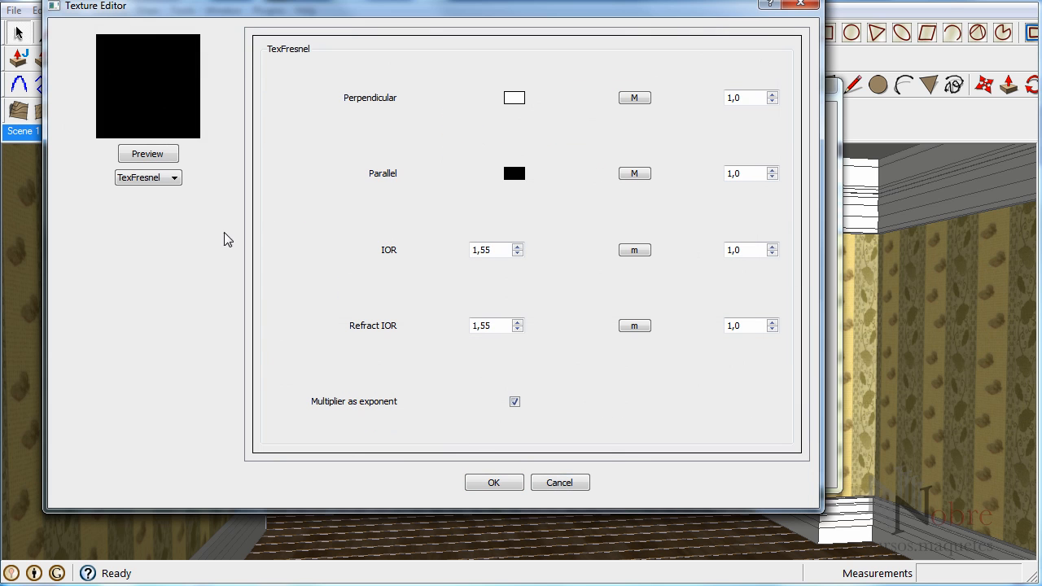
left_click(493, 482)
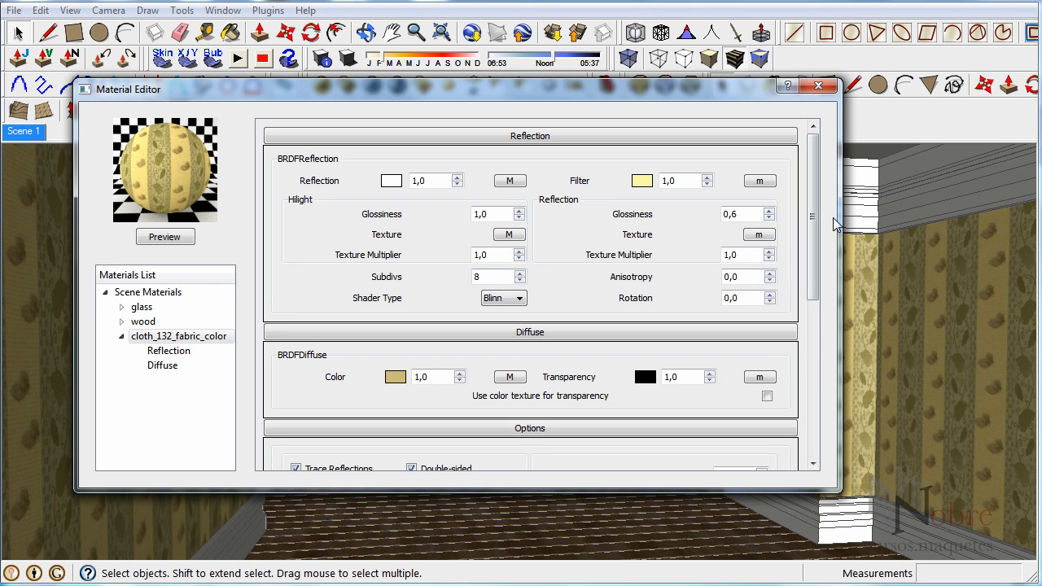
- Set the cloth material's reflection Subdivs to 32 and refresh the material preview
left_click_drag(811, 202, 812, 235)
double_click(492, 221)
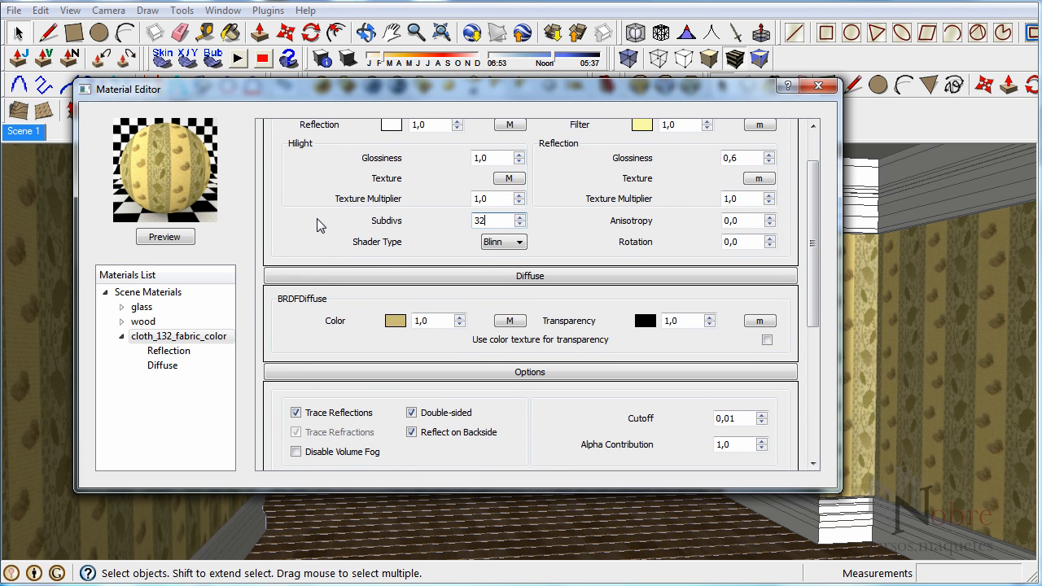
double_click(480, 221)
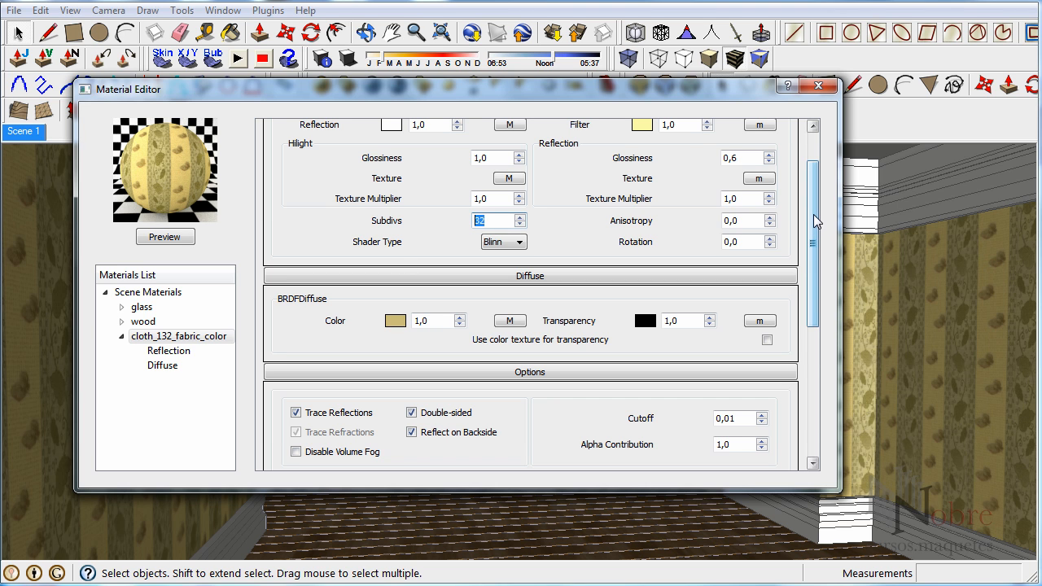
scroll(818, 184, "up", 1)
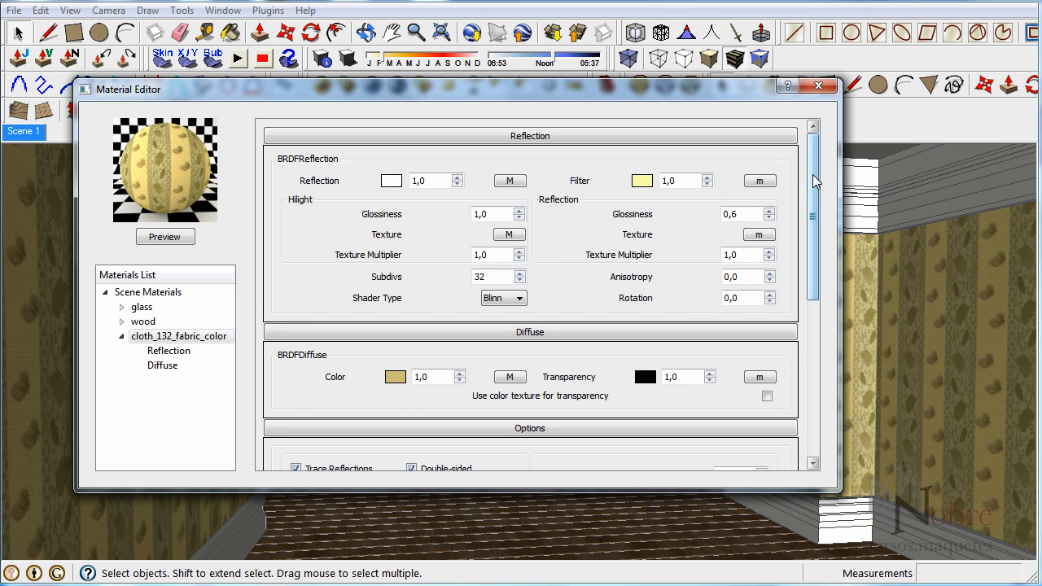
left_click(164, 237)
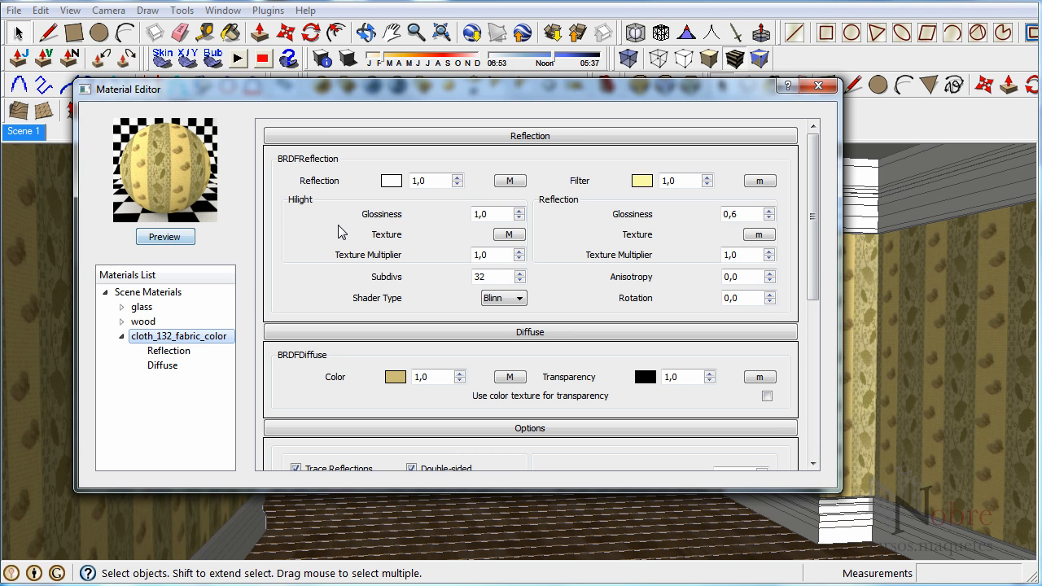
- Close the material editor and run a test render of the wallpaper region with the increased subdivisions
left_click_drag(808, 247, 815, 366)
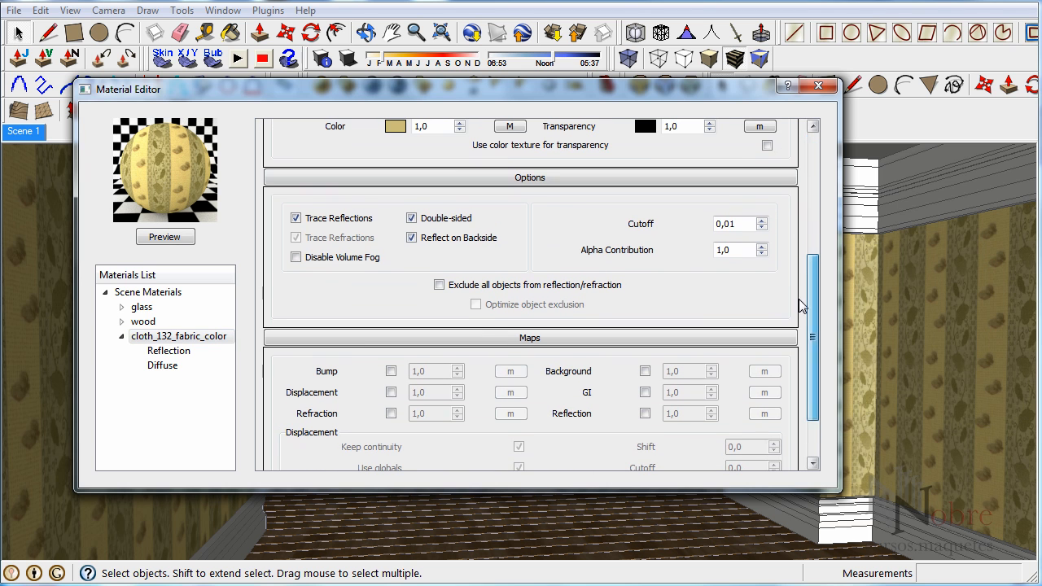
left_click(817, 86)
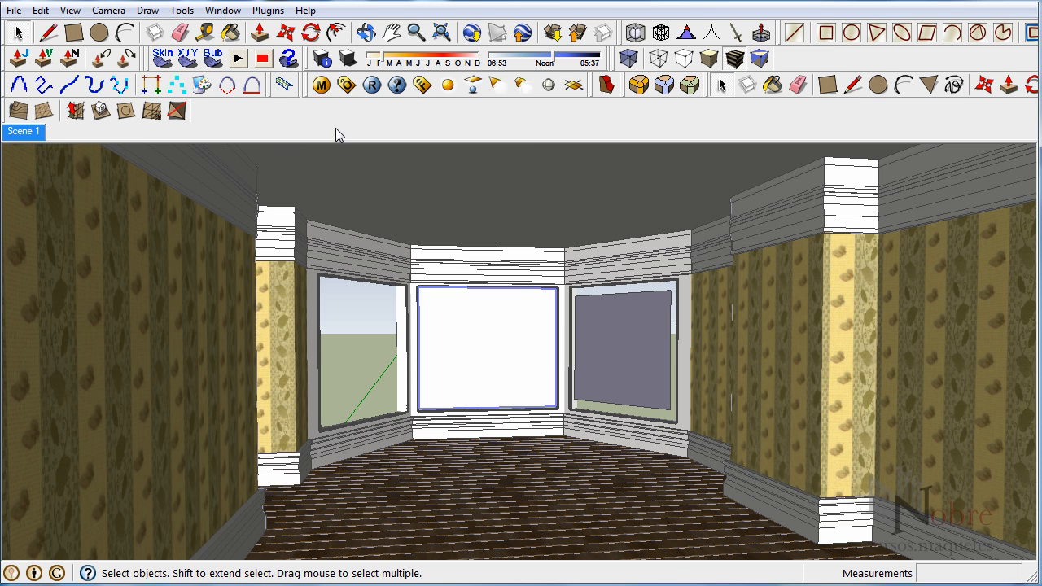
left_click(372, 86)
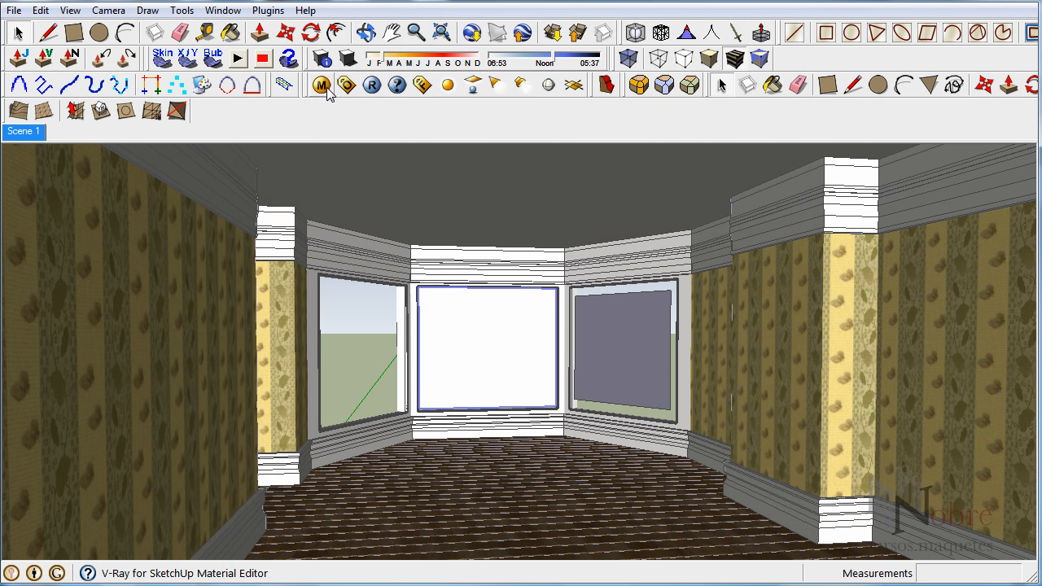
- Reopen the cloth material and assign a TexBitmap texture to its reflection glossiness
left_click(326, 88)
left_click_drag(815, 260, 813, 154)
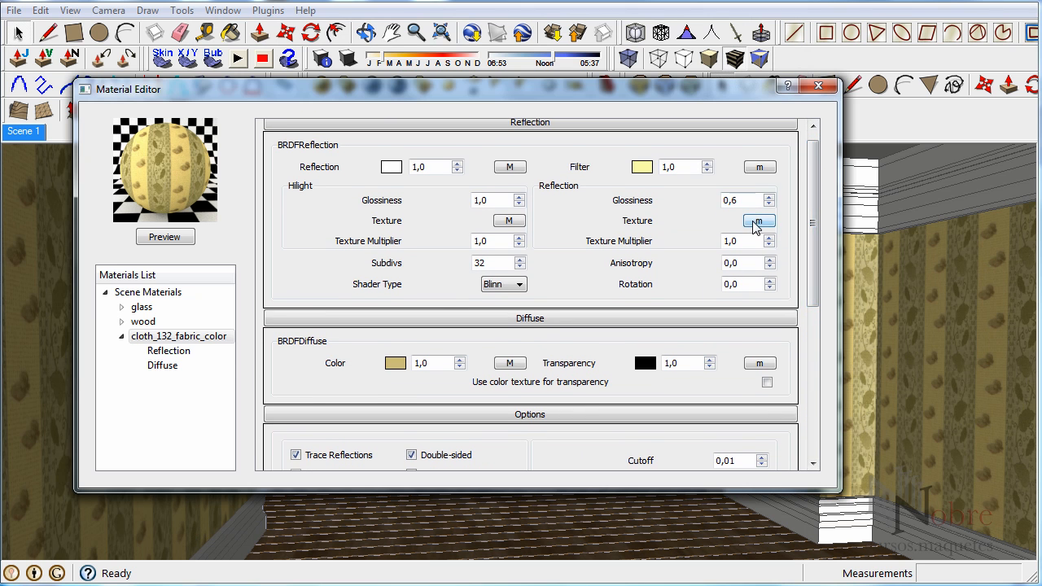
left_click(752, 223)
left_click(172, 178)
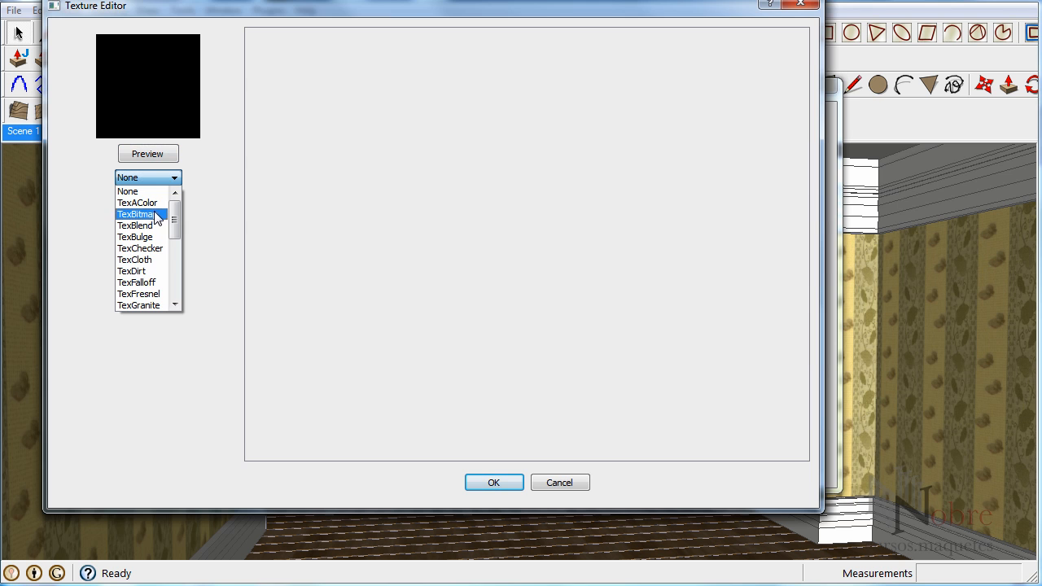
left_click(154, 215)
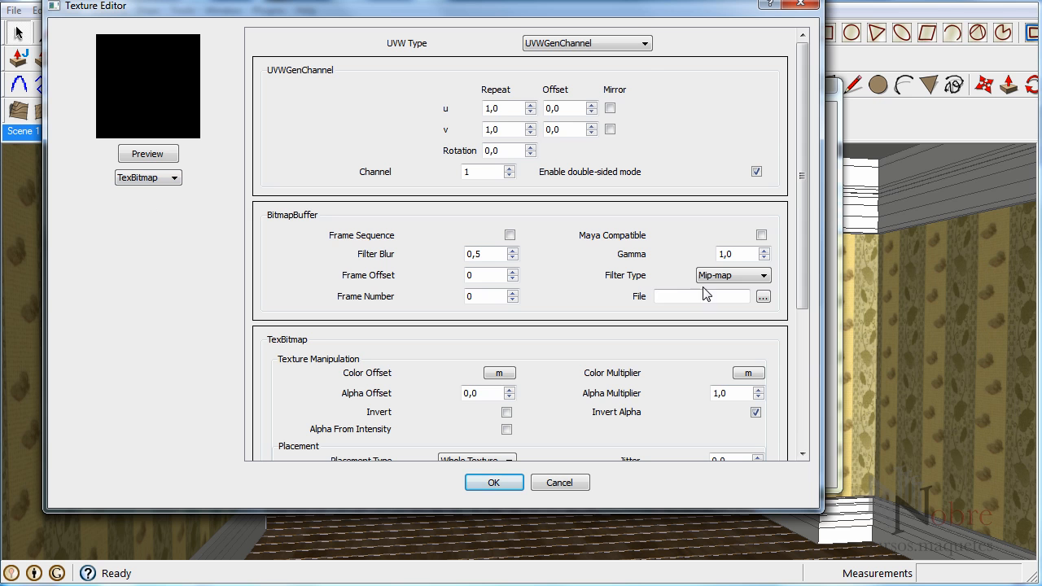
- Load cloth_132_fabric_gloss as the reflection glossiness bitmap, accept the texture and refresh the material preview
left_click(764, 297)
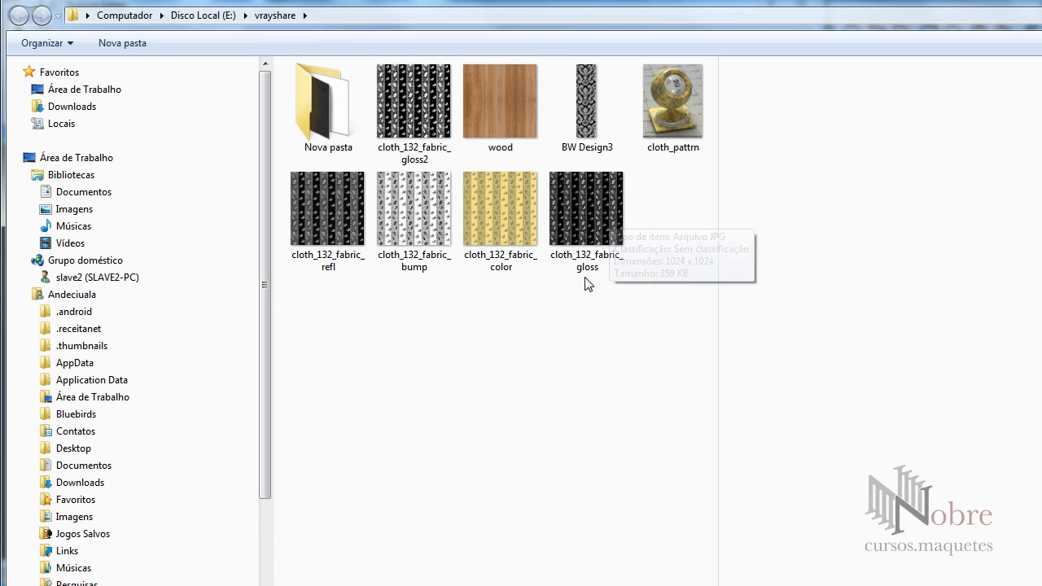
mouse_move(595, 241)
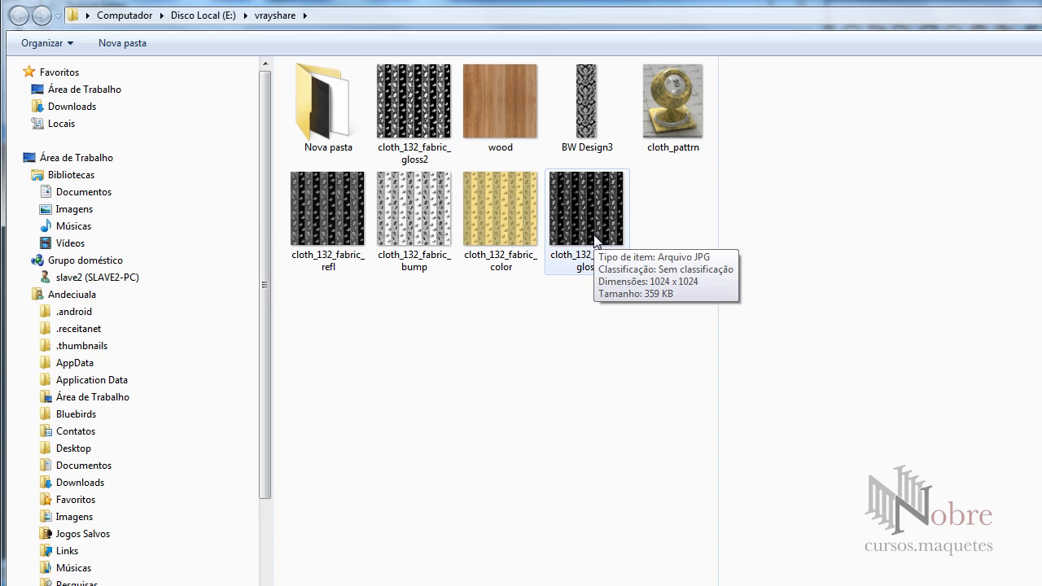
mouse_move(312, 220)
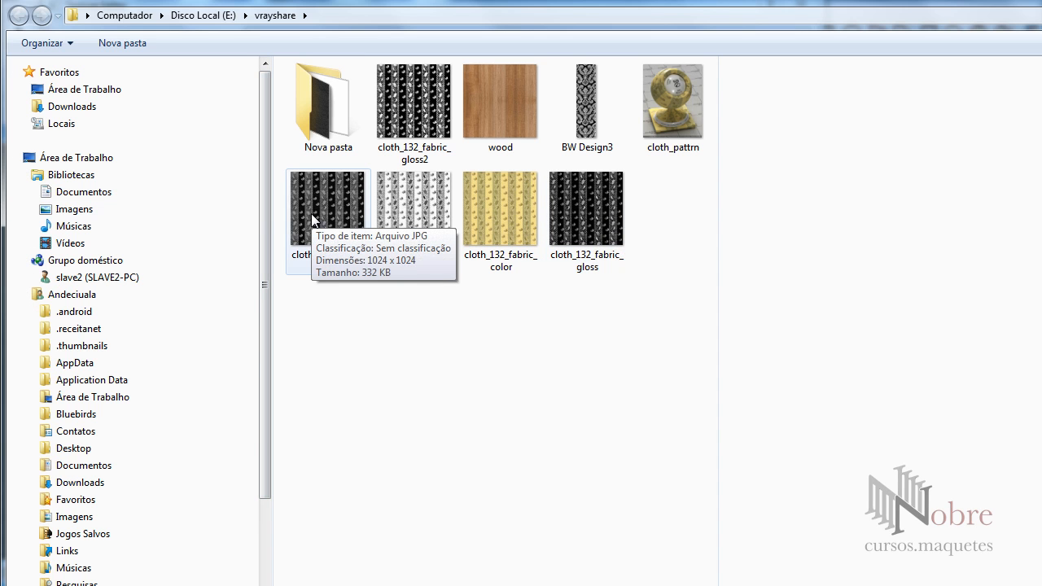
left_click(615, 200)
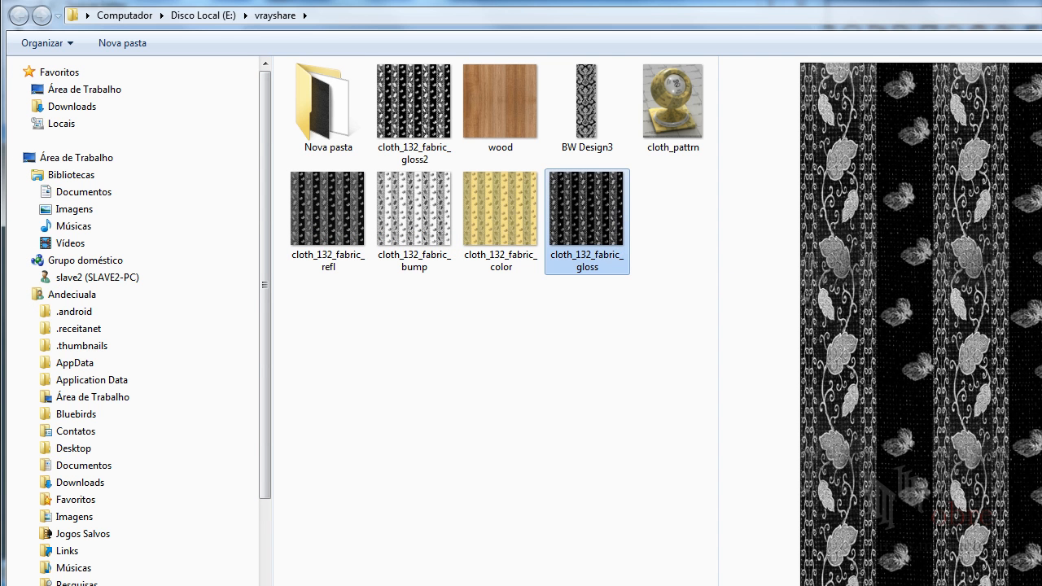
left_click(1038, 582)
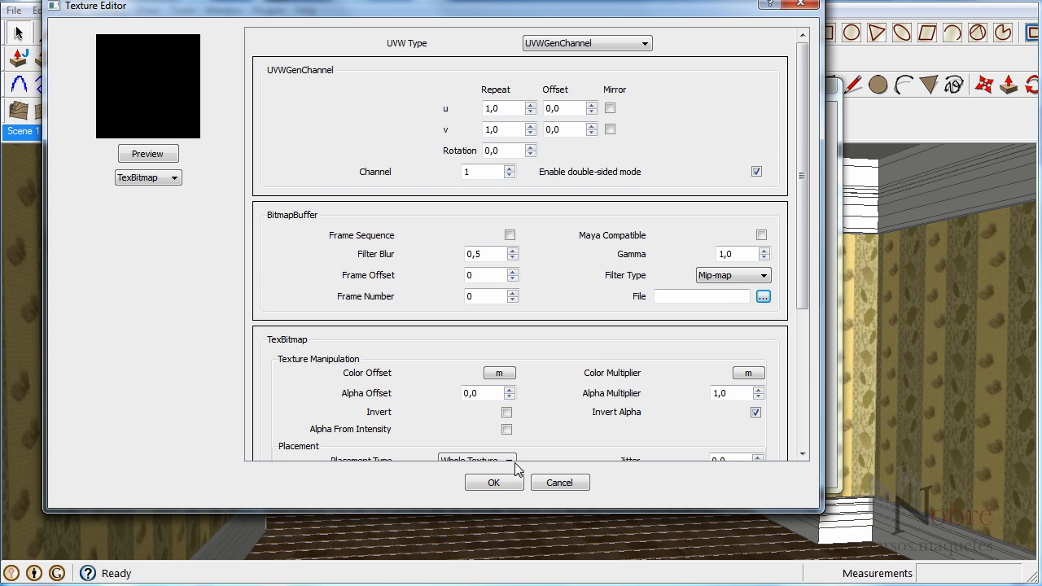
left_click(495, 483)
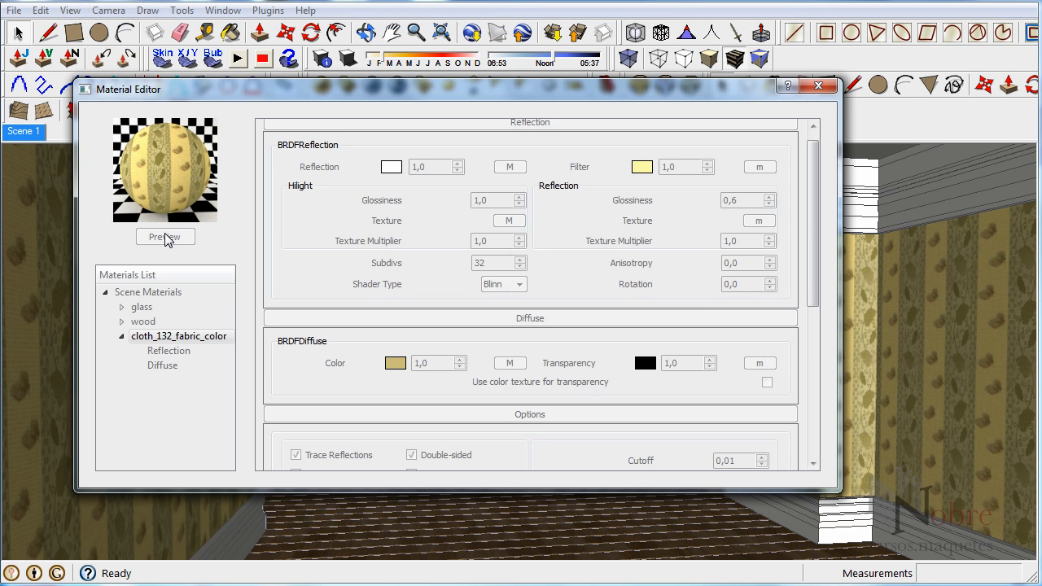
left_click(166, 237)
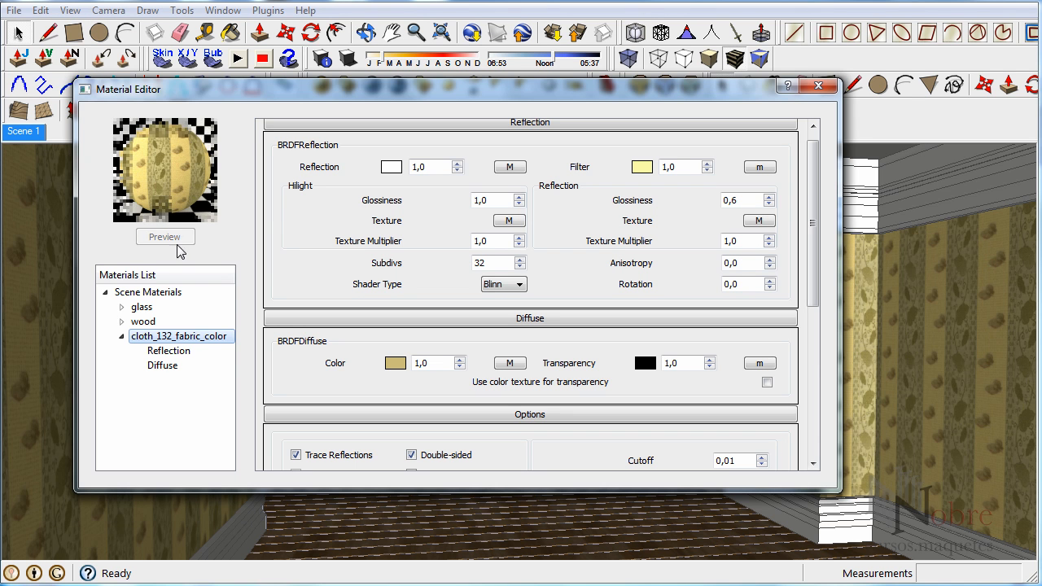
- Close the material editor, start a test render with the glossiness map and close the render window
left_click(825, 86)
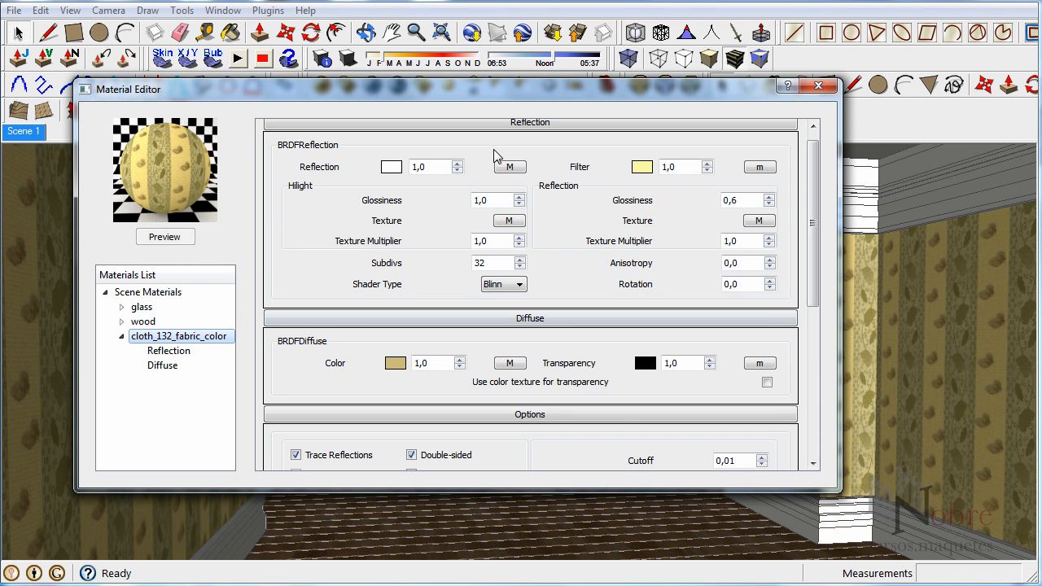
left_click(378, 86)
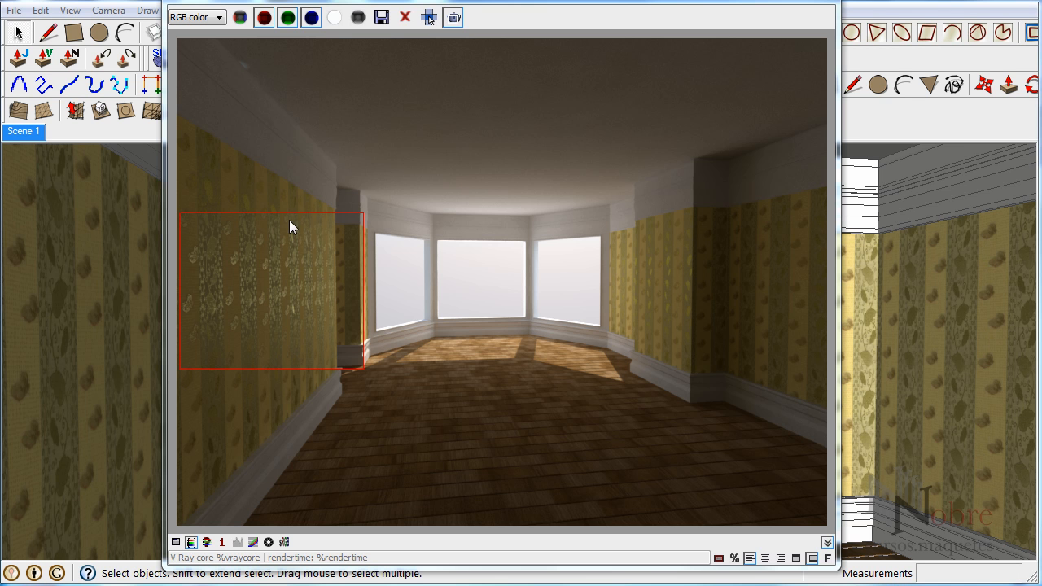
left_click(819, 2)
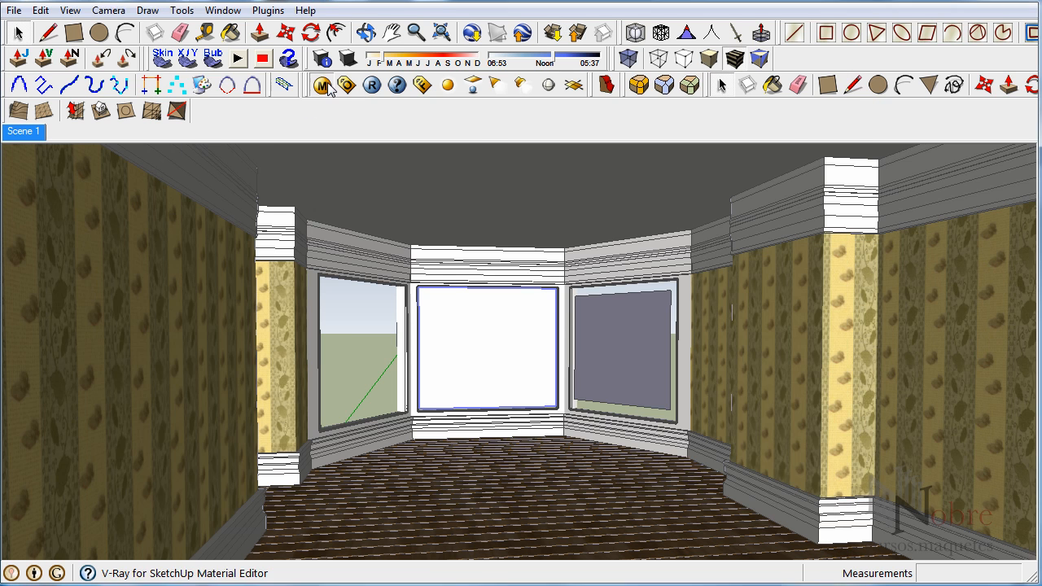
- Replace the Parallel bitmap of the cloth material's Fresnel reflection with cloth_132_fabric_gloss2
left_click(324, 87)
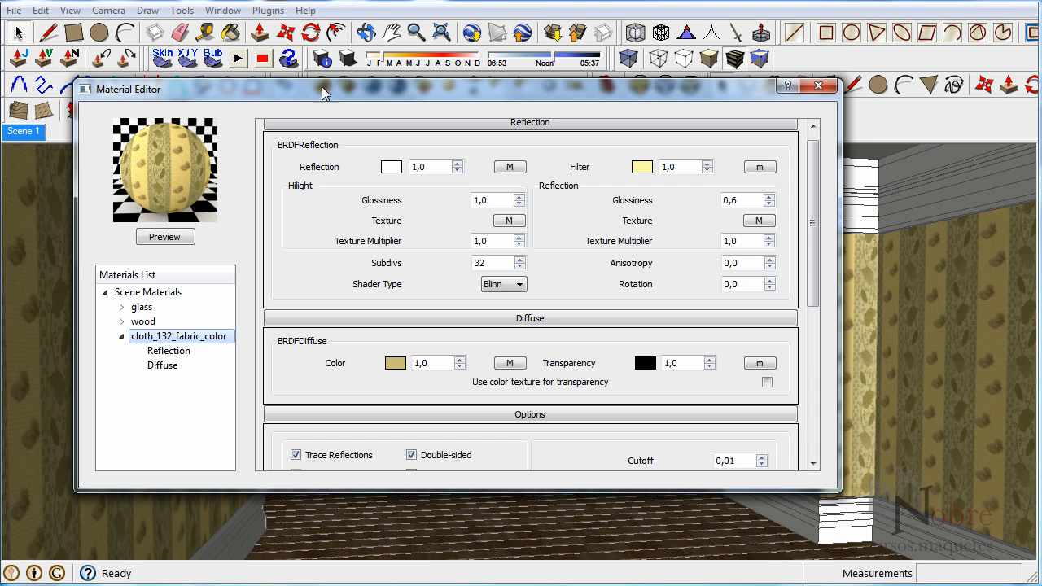
left_click(510, 168)
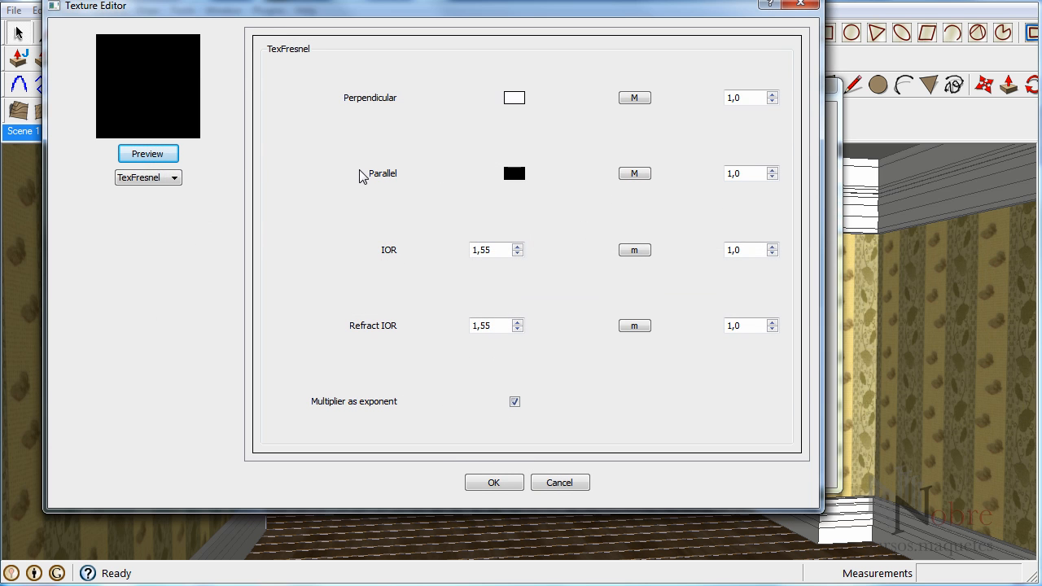
left_click(634, 174)
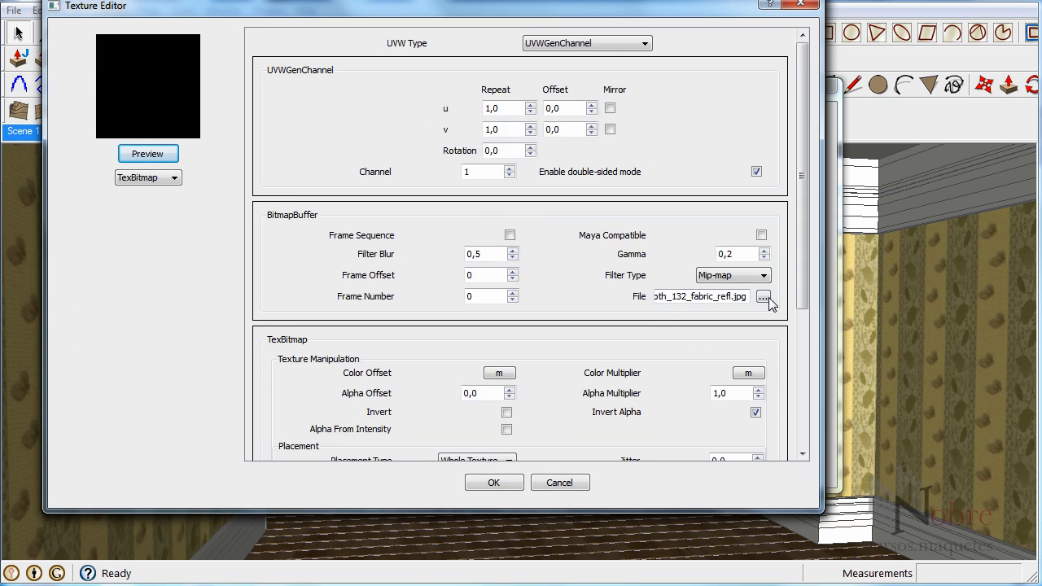
left_click(766, 297)
left_click(417, 151)
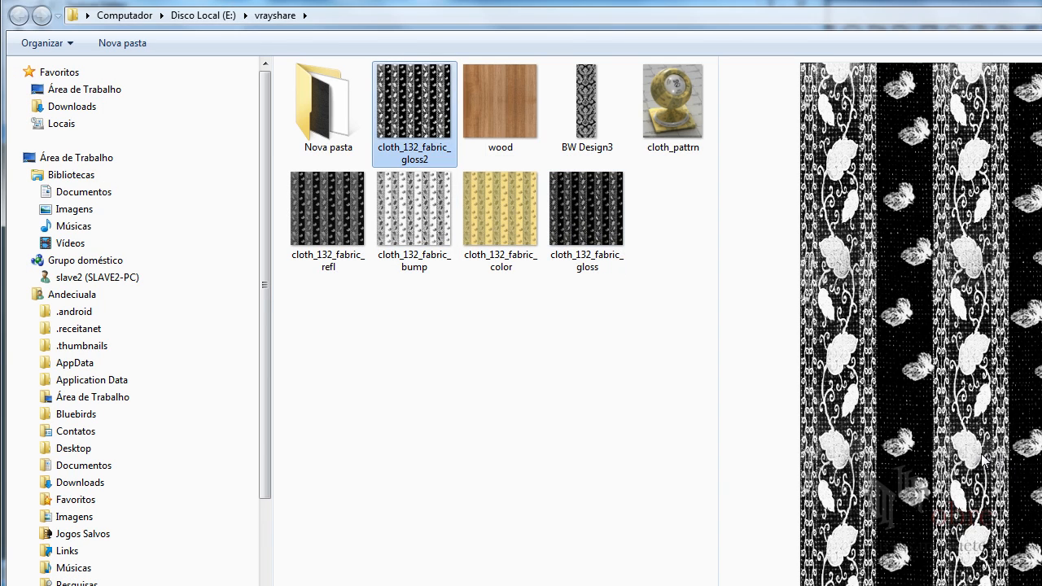
key("Escape")
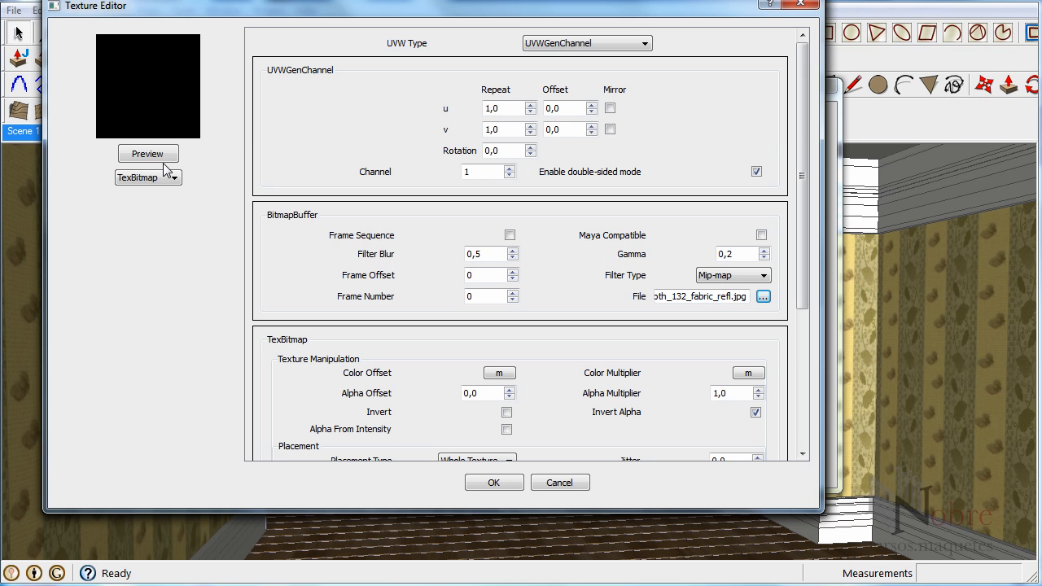
- Preview the Parallel bitmap, adjust its gamma and accept both the bitmap and Fresnel texture changes
left_click(149, 154)
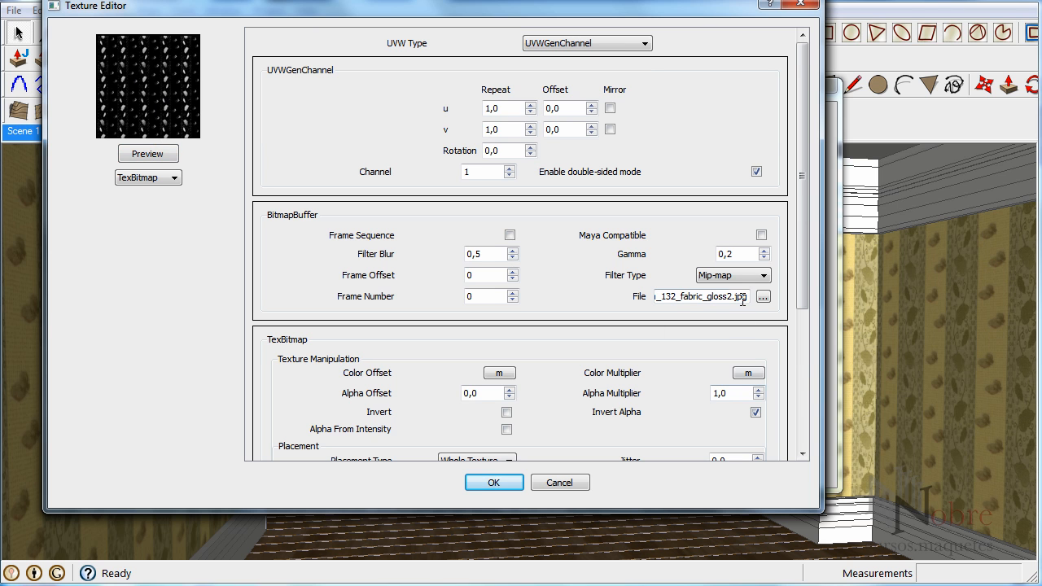
left_click(764, 258)
left_click(494, 482)
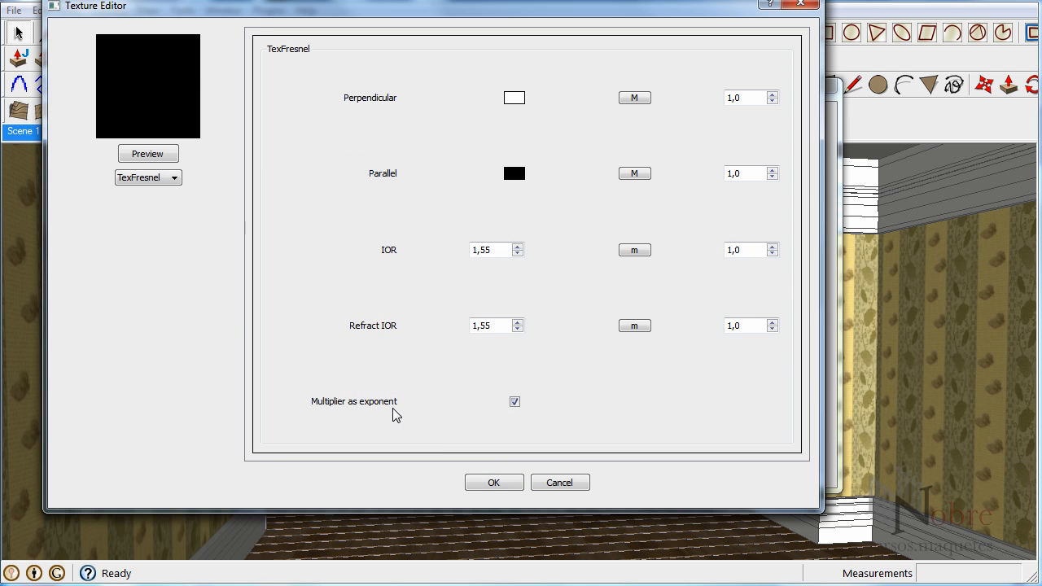
left_click(497, 482)
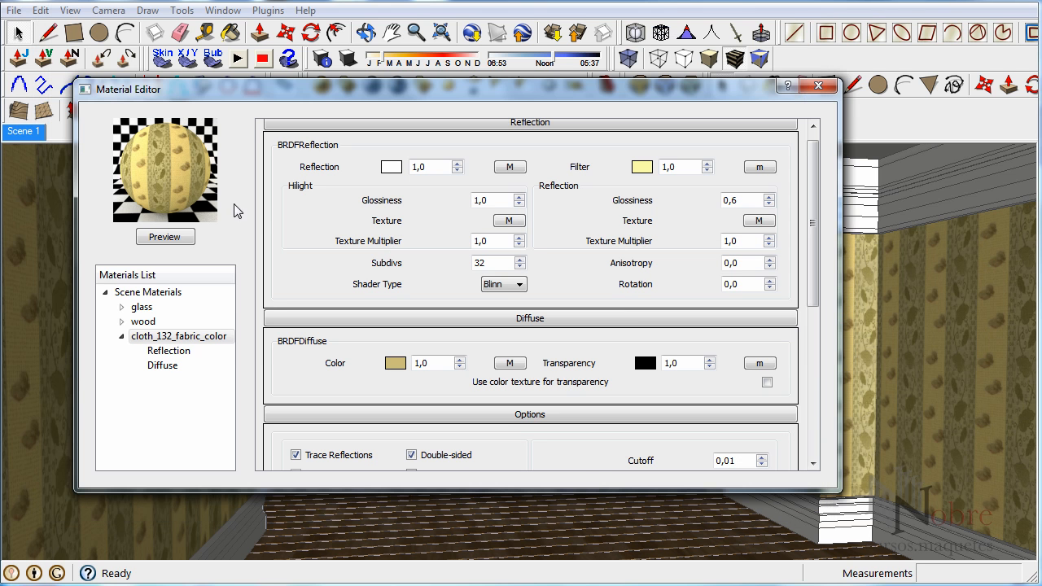
- Preview the updated cloth material, close the material editor and test-render the wallpaper region
left_click(193, 237)
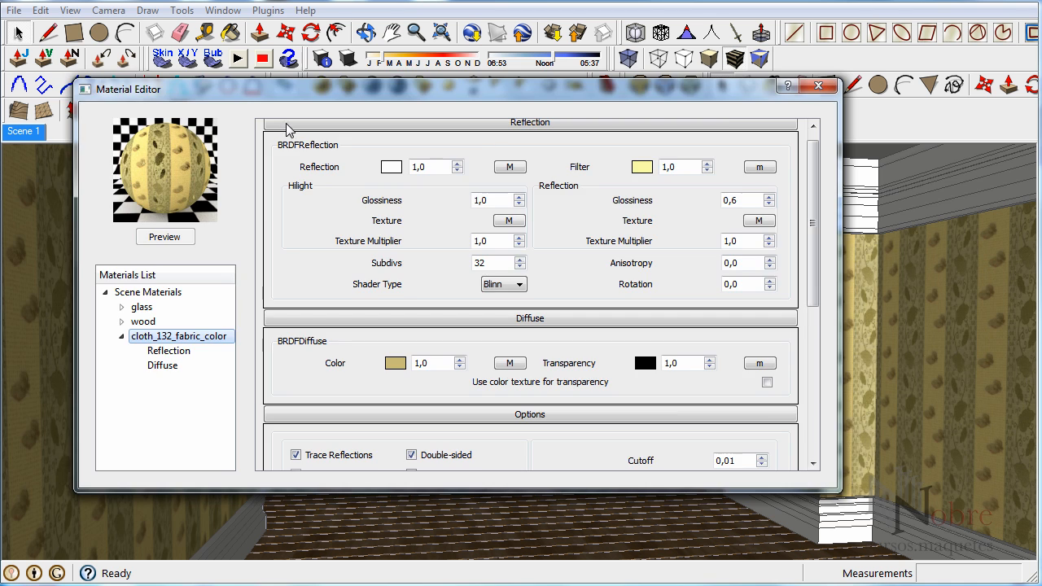
key("Escape")
left_click(373, 85)
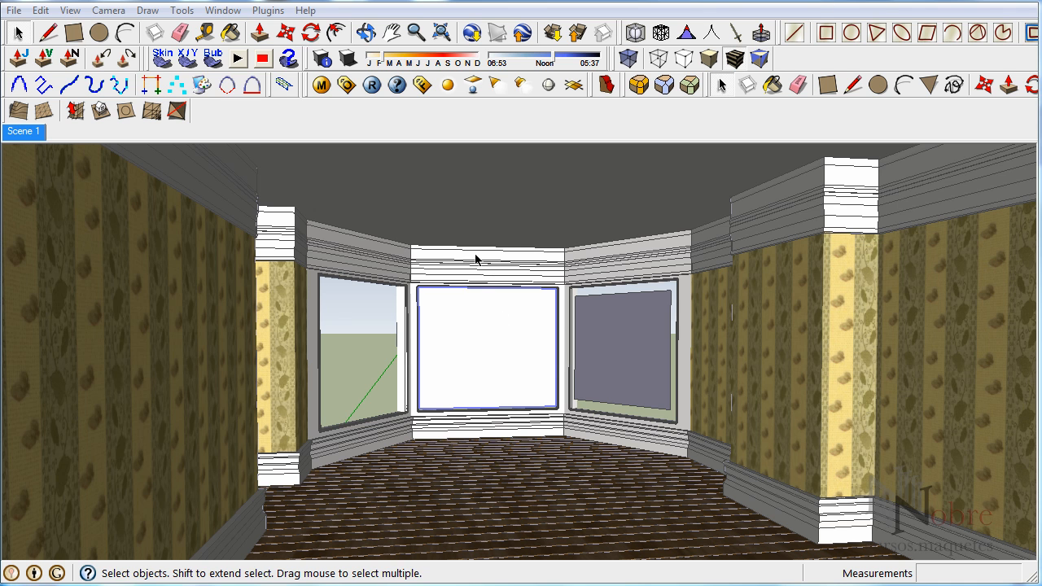
- Hide the room's ceiling to open the interior from above towards the plain white end wall
right_click(481, 186)
left_click(517, 233)
middle_click_drag(458, 233, 674, 343)
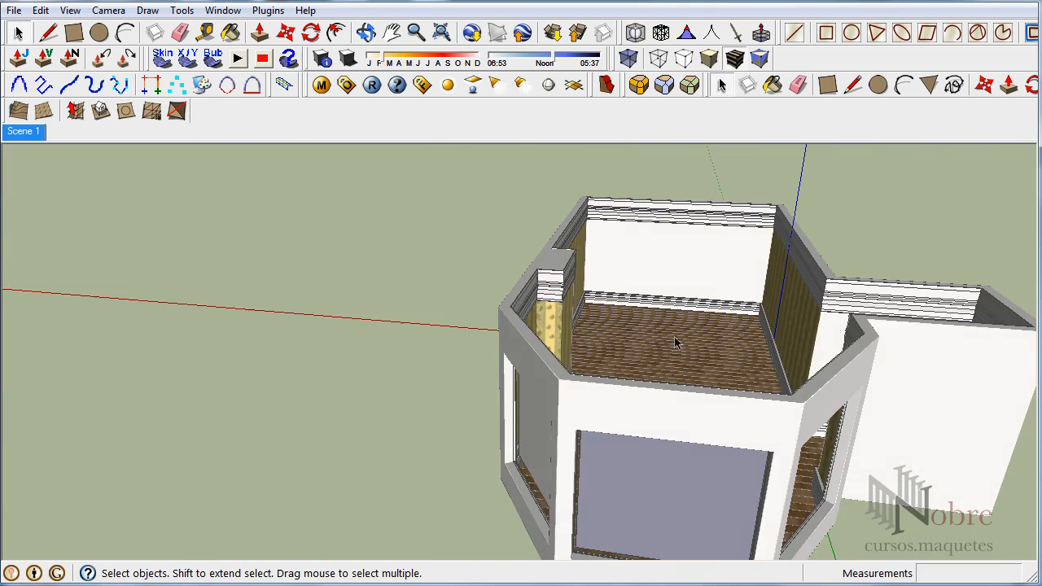
scroll(664, 248, "up", 5)
middle_click_drag(698, 237, 644, 248)
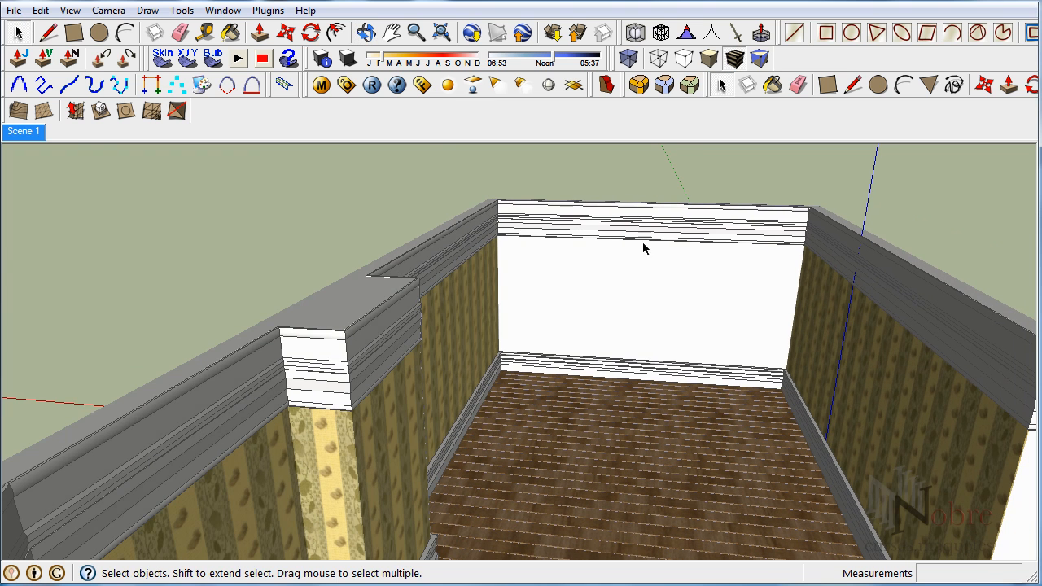
- Place a V-Ray rectangle light on the plain white wall at the end of the room
left_click(473, 84)
left_click(689, 266)
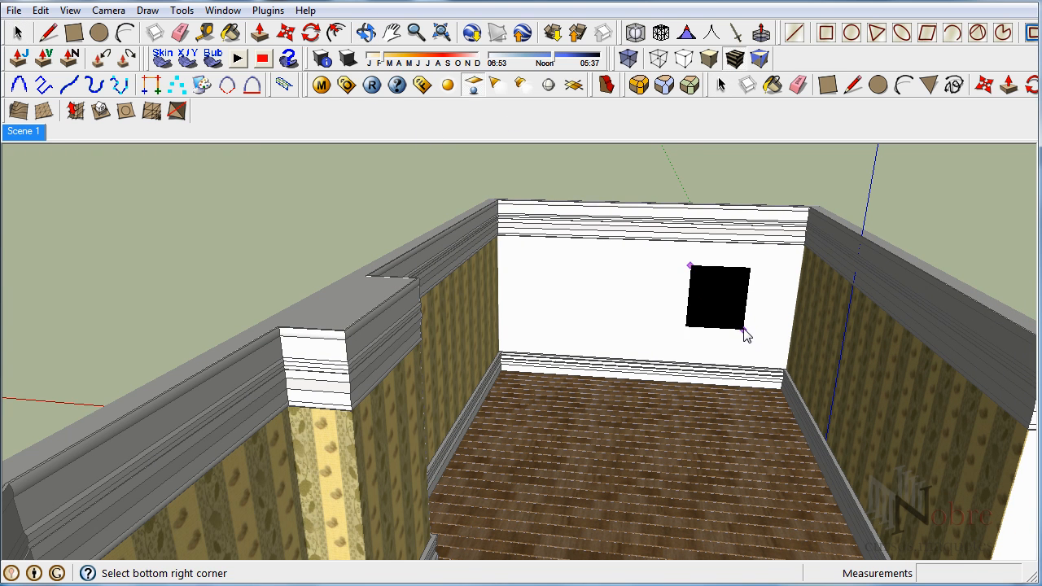
left_click(746, 330)
- Scale the rectangle light on the white wall down from one corner to about 0.61 of its size
scroll(726, 285, "up", 5)
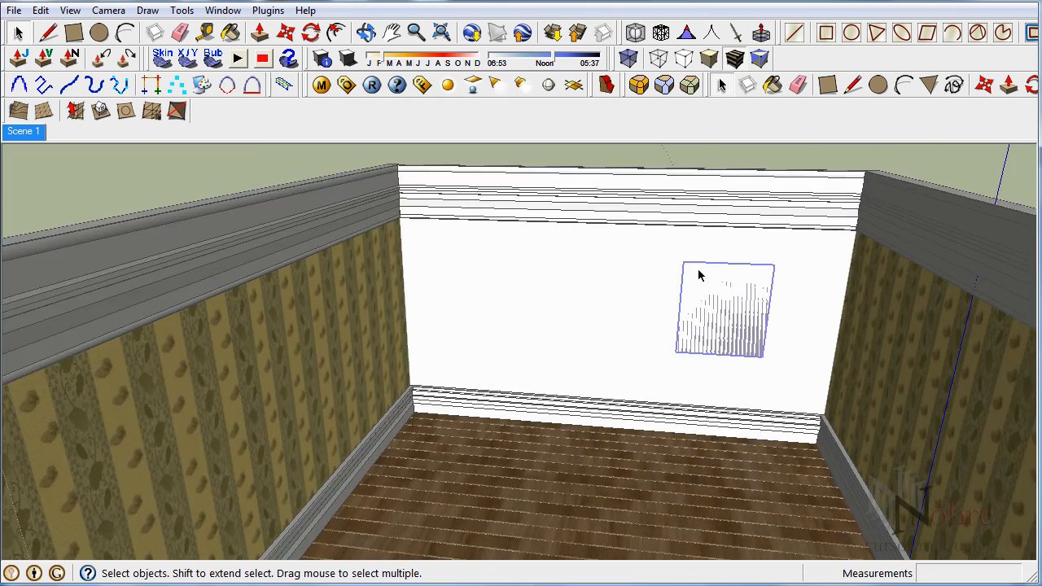
key("s")
left_click_drag(681, 259, 705, 291)
left_click(705, 291)
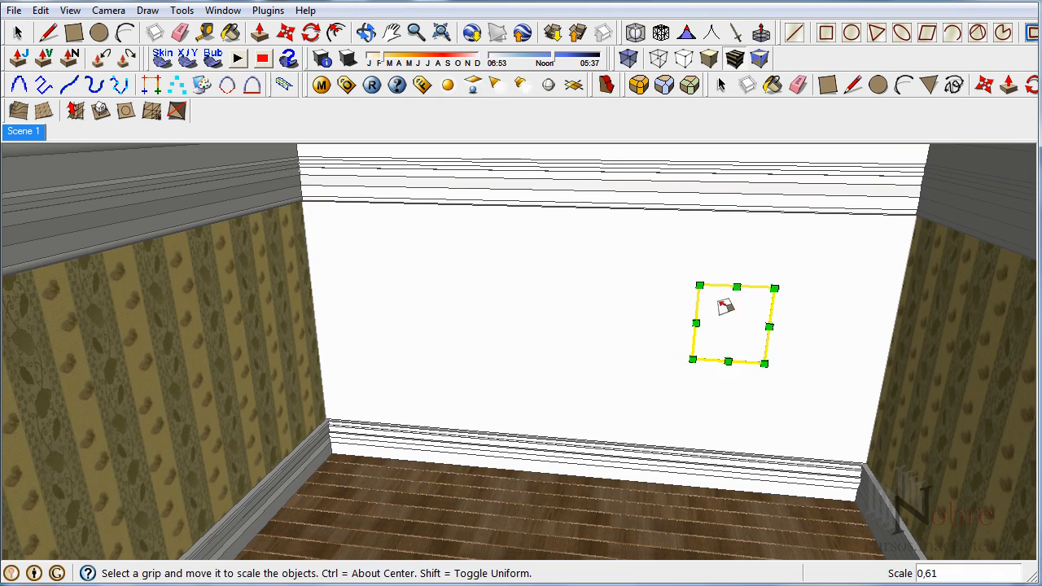
- Move the rectangle light a short distance off the white end wall towards the room's interior
middle_click_drag(735, 309, 834, 437)
key("m")
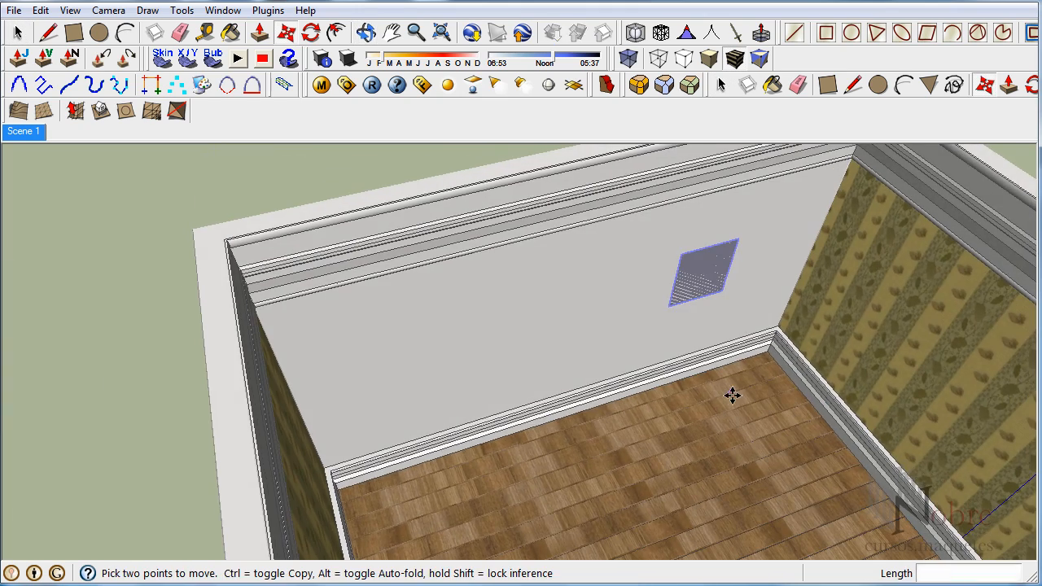
left_click(733, 396)
left_click(743, 410)
key("space")
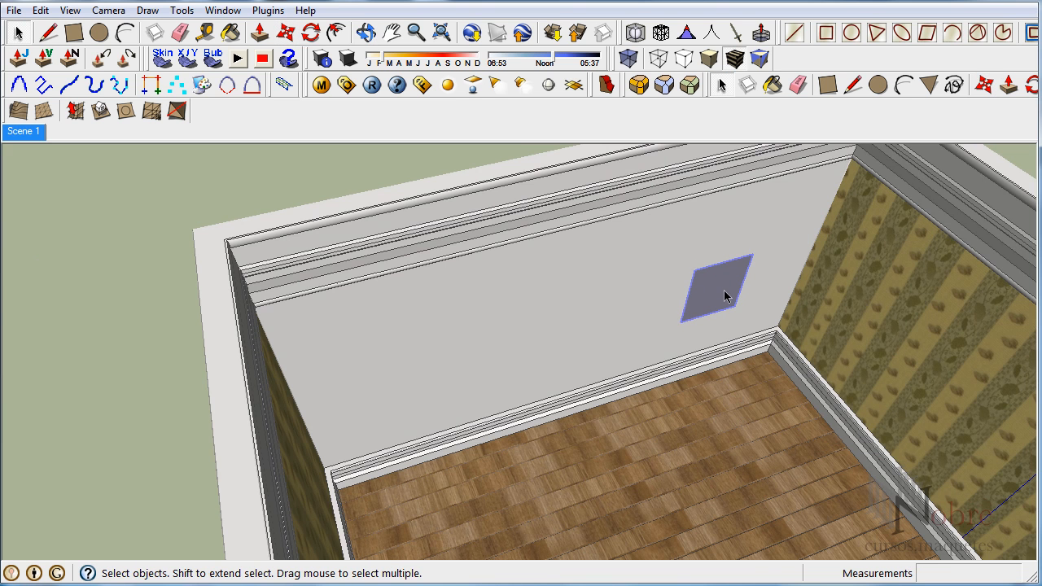
- Make the rectangle light double-sided in its V-Ray light settings and confirm the changes
scroll(724, 297, "up", 4)
right_click(719, 269)
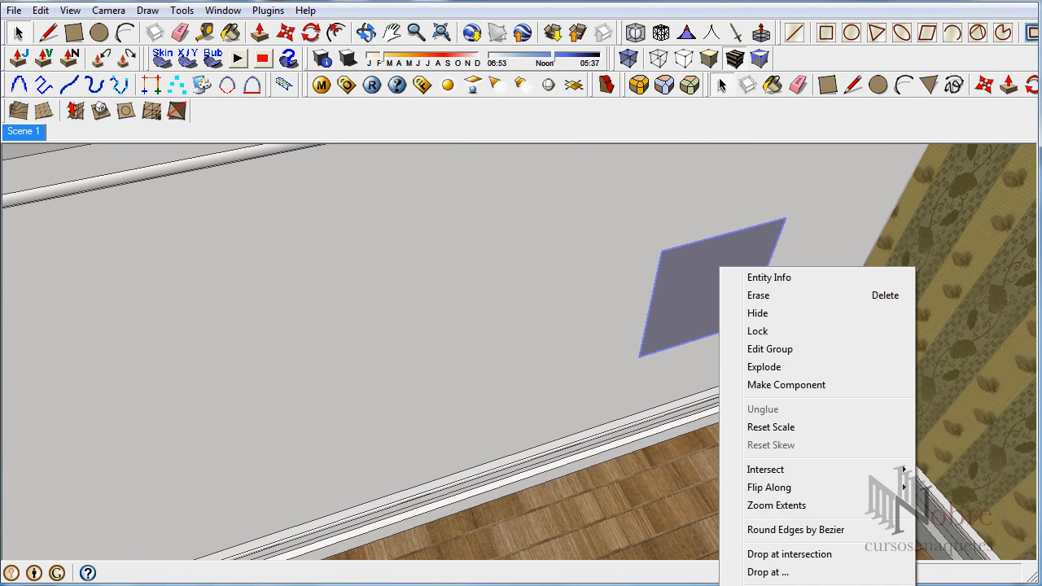
left_click(782, 584)
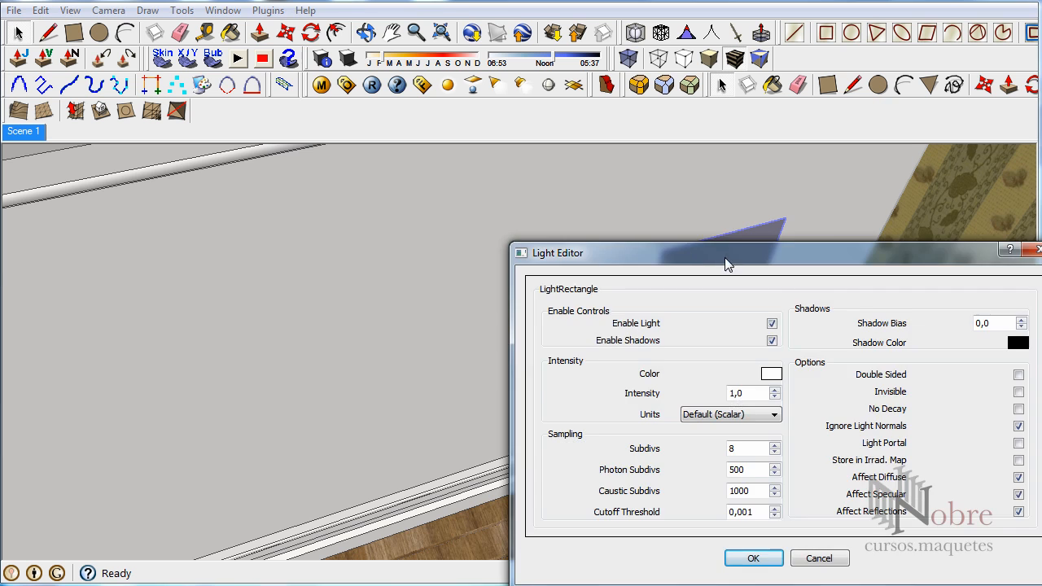
left_click_drag(726, 259, 411, 156)
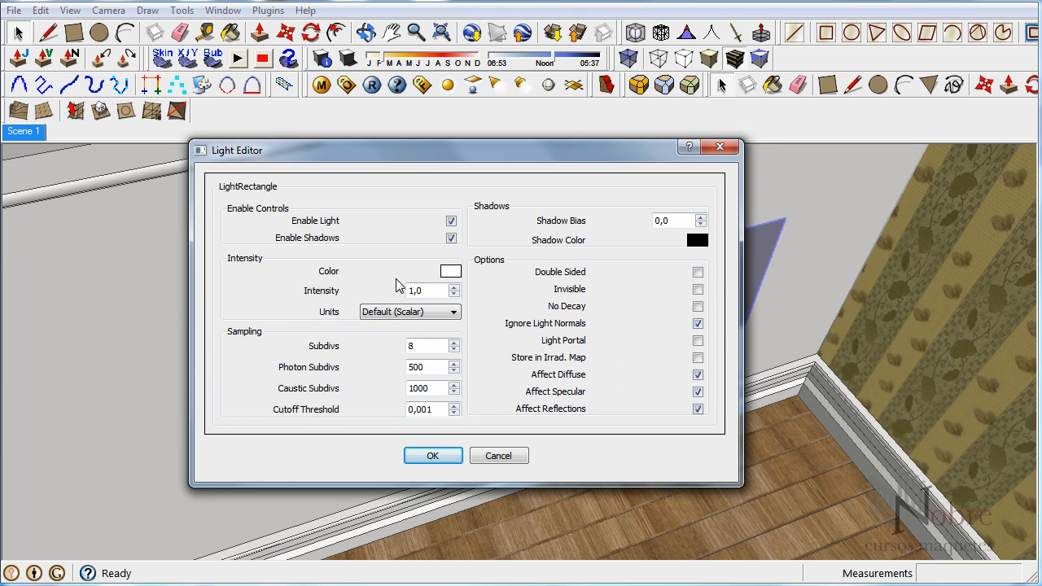
left_click(697, 273)
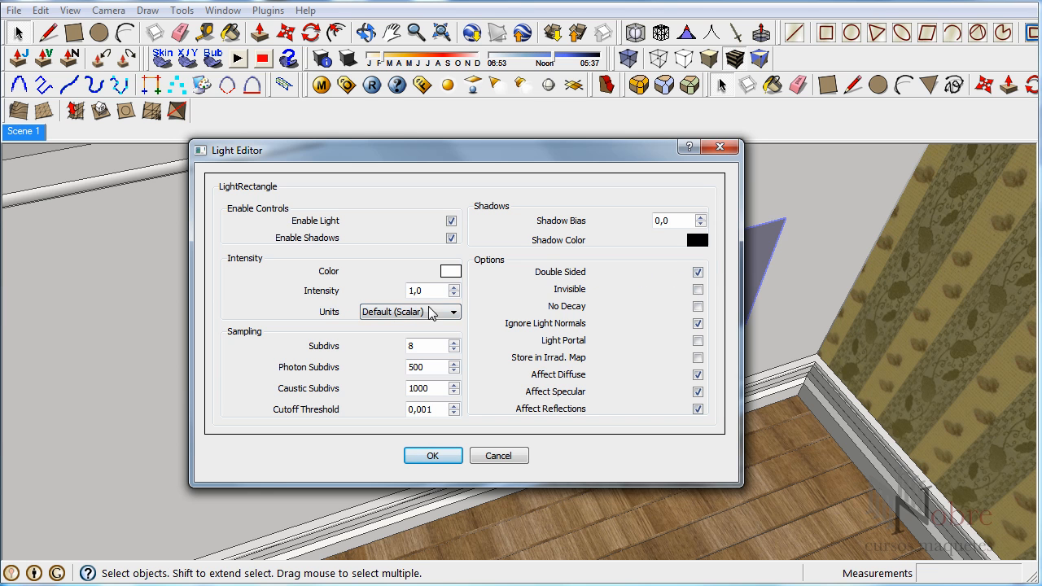
left_click_drag(439, 291, 365, 293)
left_click(432, 456)
- Restore the Scene 1 view, turn off region rendering in the V-Ray frame buffer and render the whole room
middle_click_drag(691, 326, 538, 334)
middle_click_drag(226, 366, 4, 168)
left_click(40, 134)
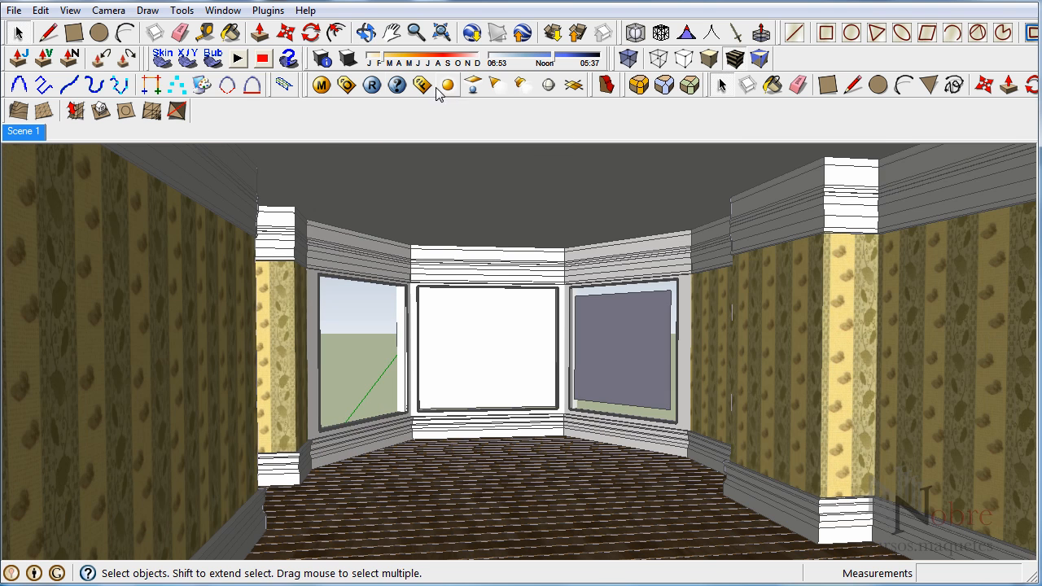
left_click(373, 86)
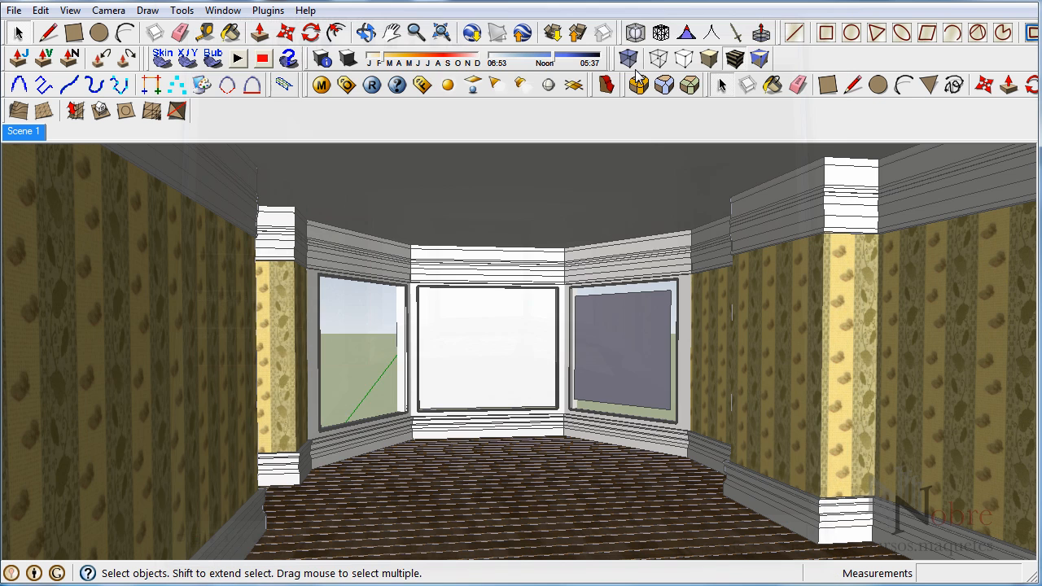
left_click(422, 85)
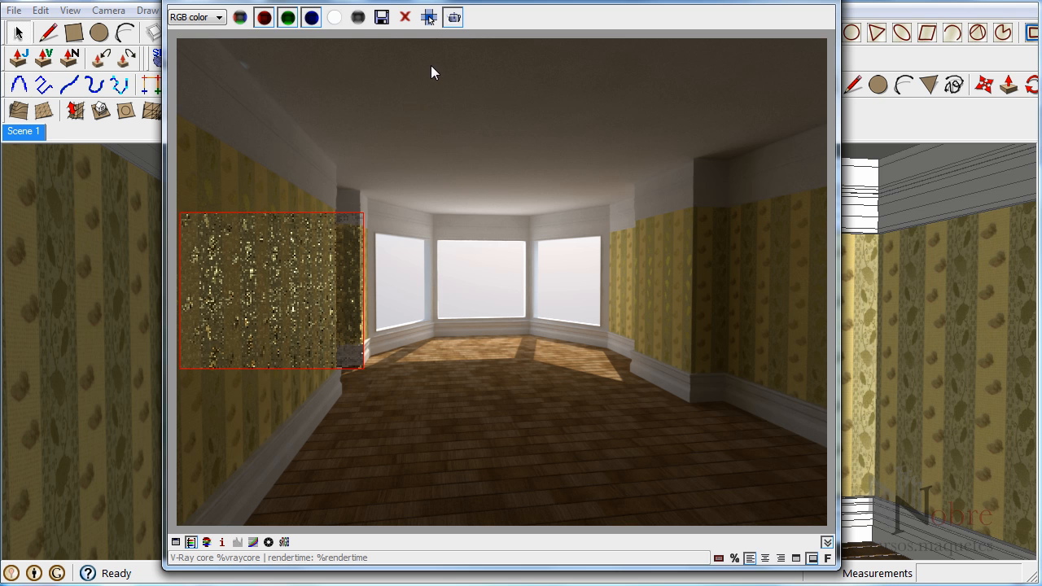
left_click(430, 17)
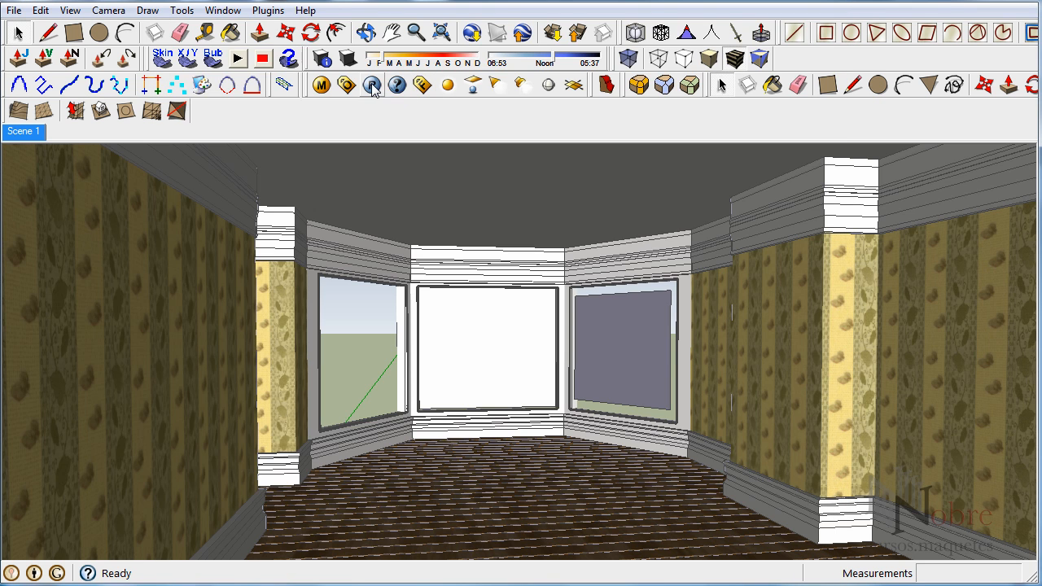
left_click(372, 84)
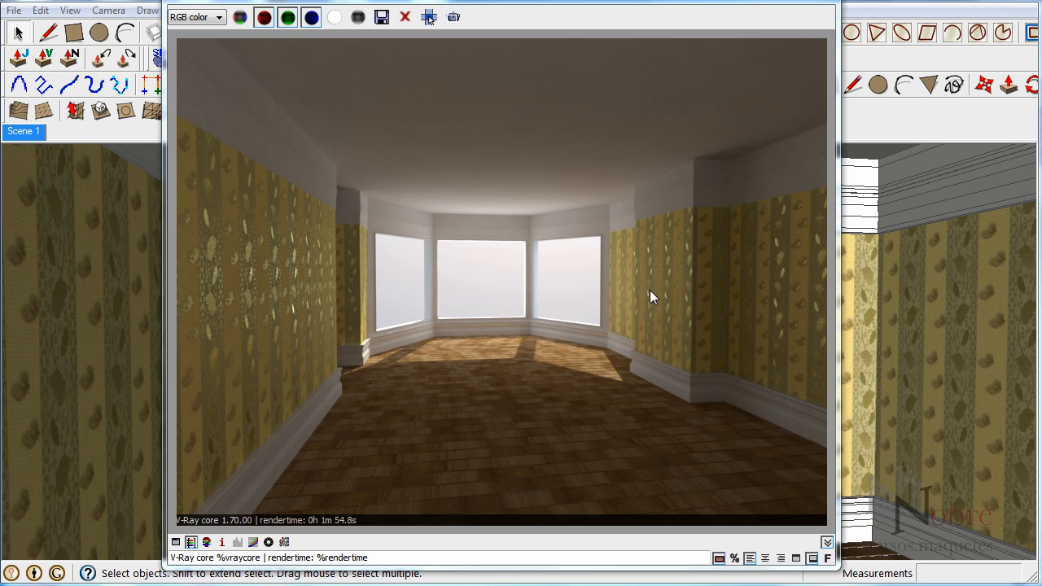
left_click(430, 18)
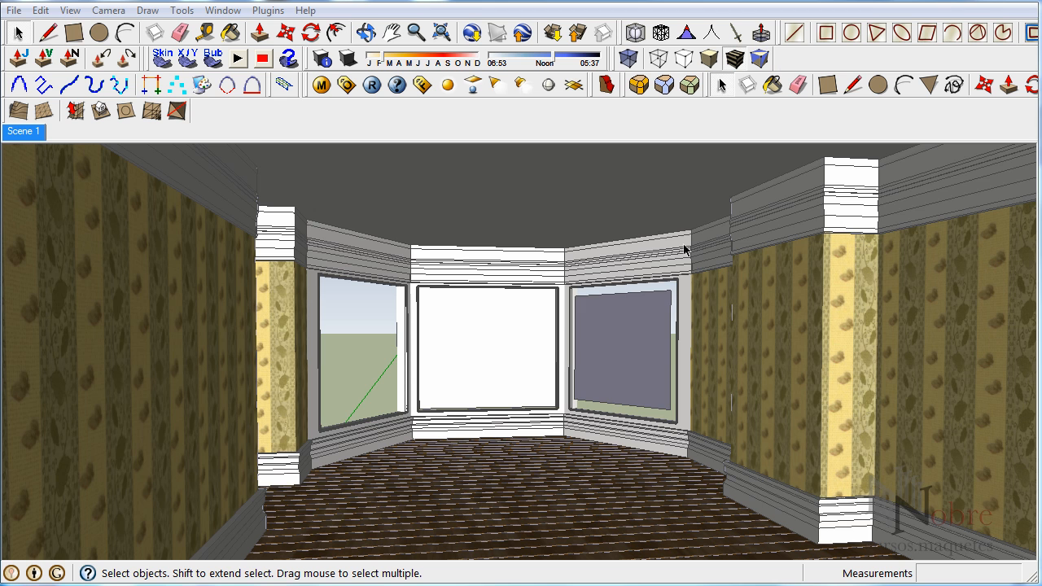
- Open the crown moulding group and import the dark wood image whose name starts with phoca_thumb_l as a texture on the pillar's moulding face
double_click(805, 194)
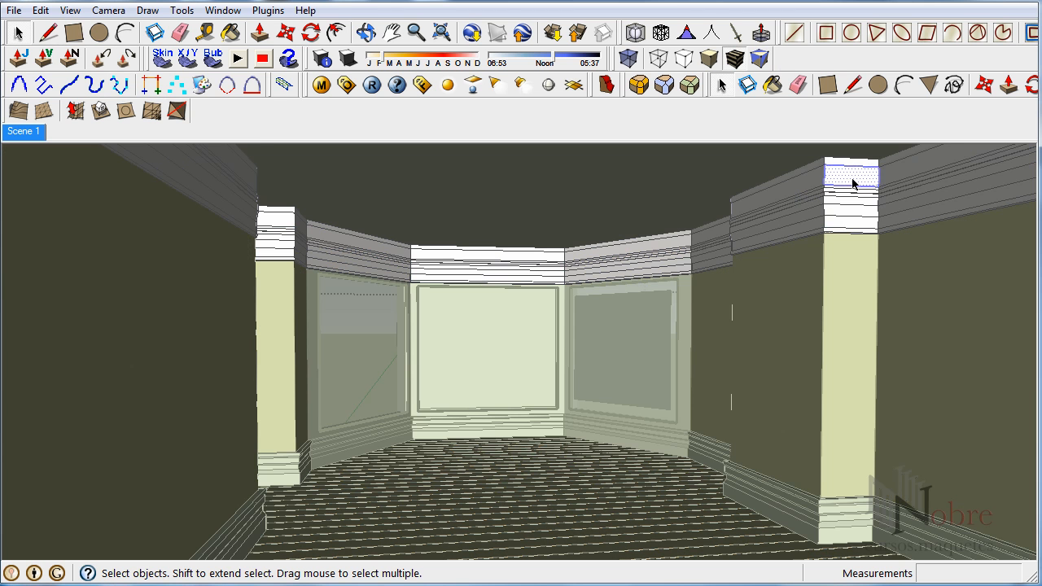
scroll(851, 186, "up", 5)
middle_click_drag(848, 180, 811, 233)
left_click(14, 10)
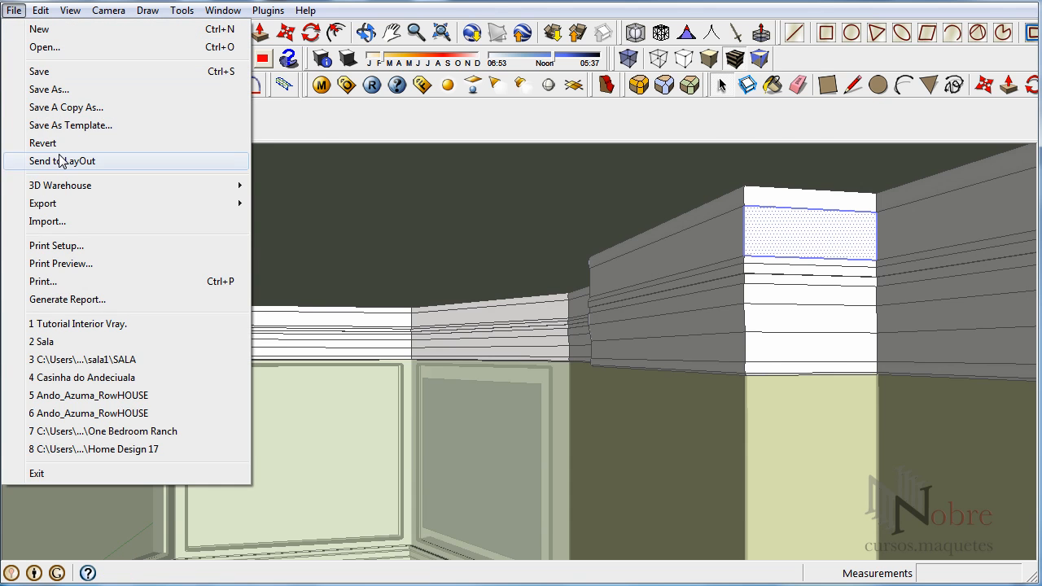
left_click(62, 222)
left_click(807, 128)
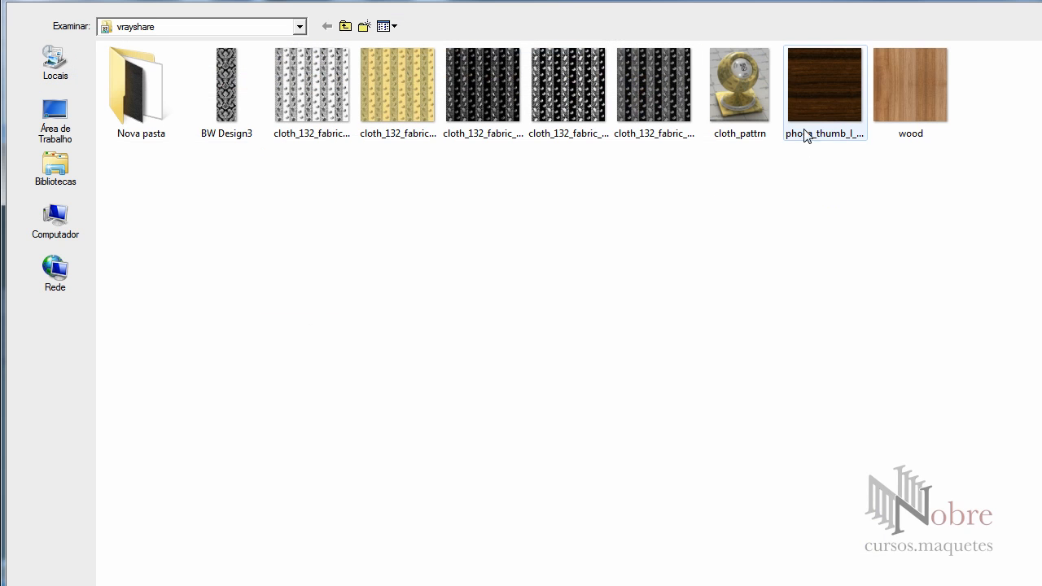
key("Return")
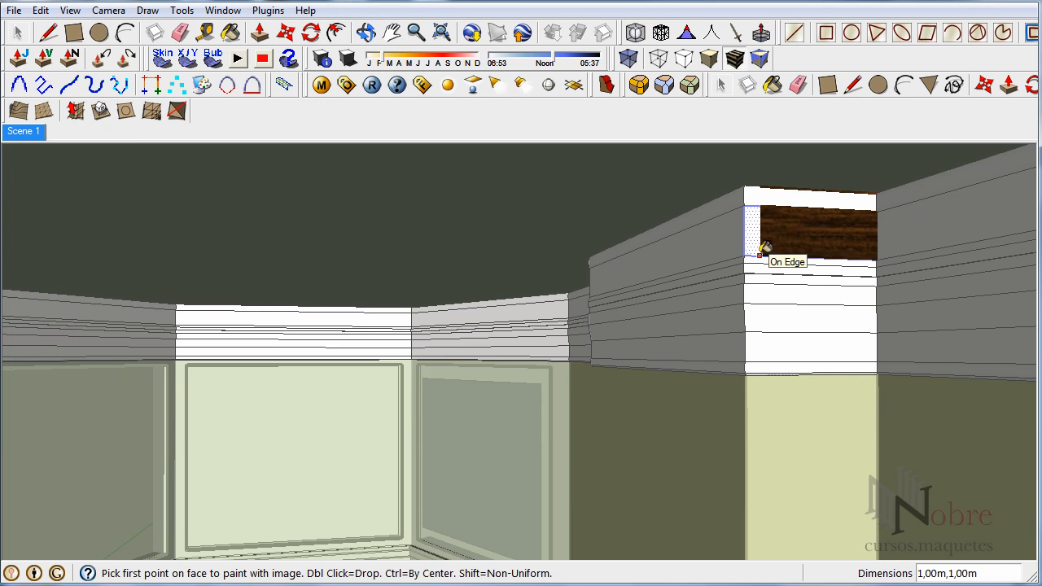
left_click(759, 255)
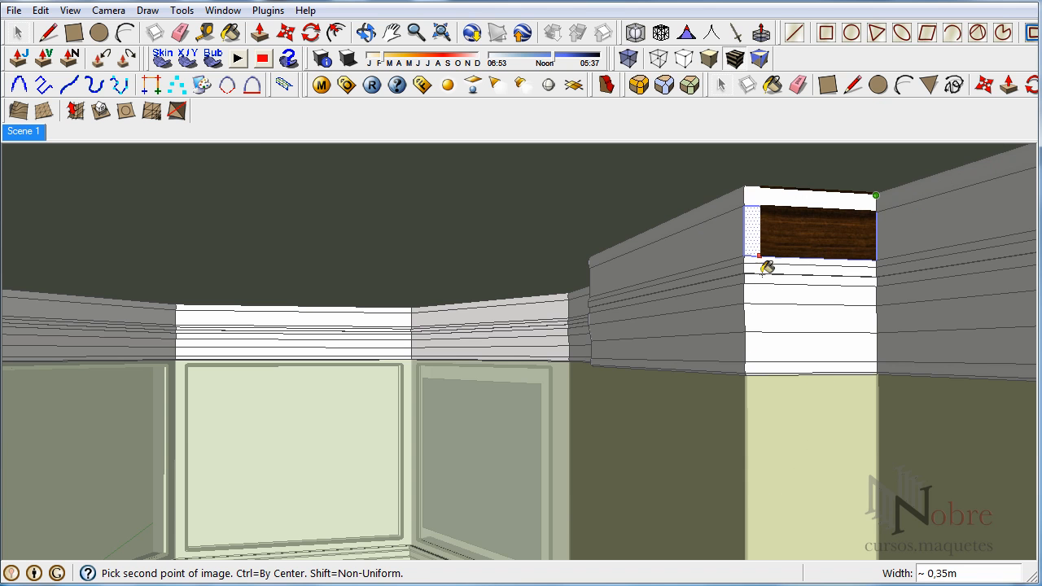
middle_click_drag(759, 272, 740, 273)
scroll(785, 234, "up", 2)
scroll(785, 237, "up", 2)
- Enter texture positioning on the dark wood moulding face and finish it without moving the image
right_click(785, 237)
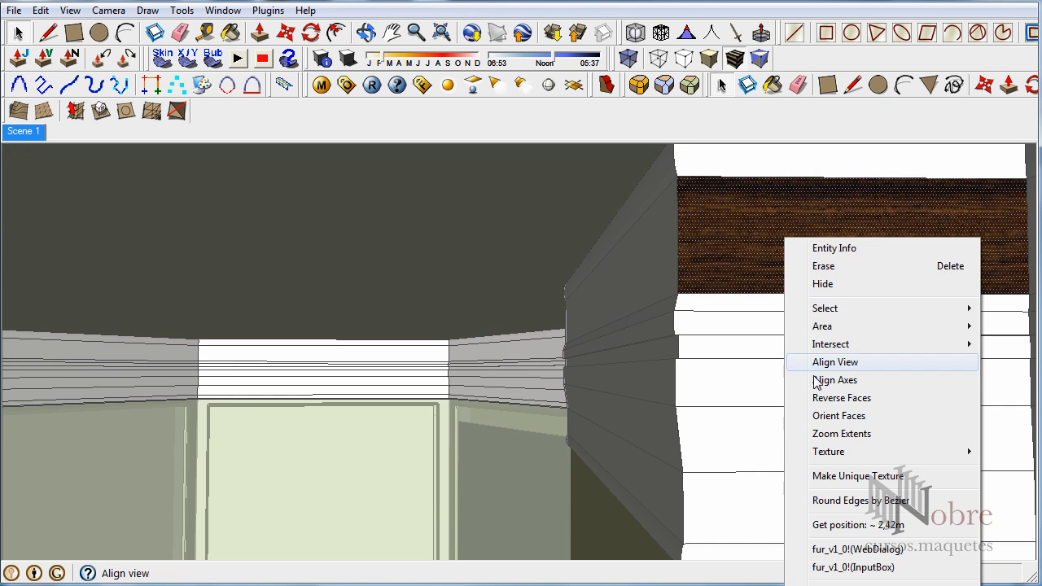
mouse_move(841, 456)
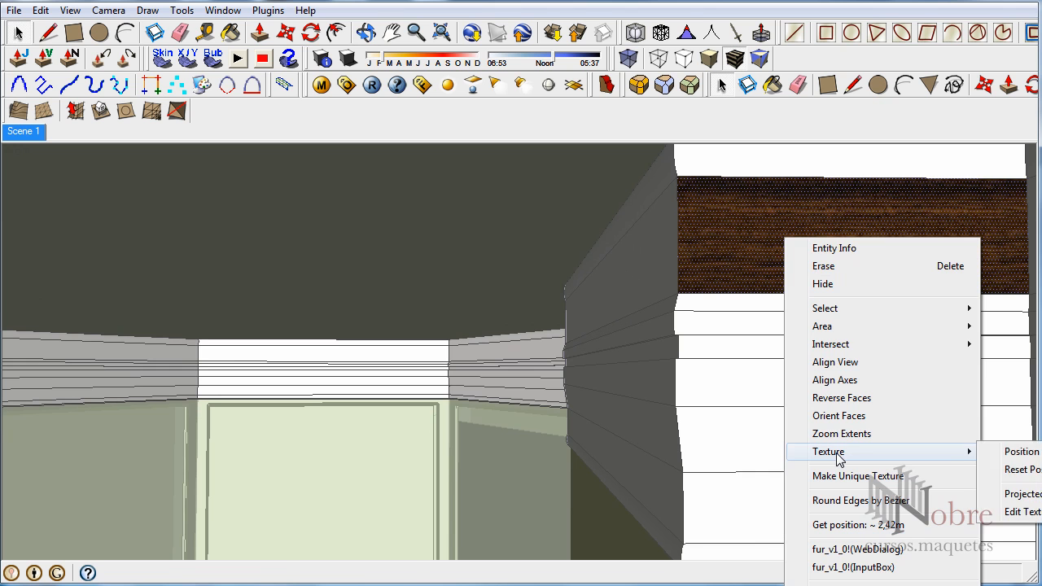
left_click(1022, 453)
right_click(819, 246)
left_click(820, 247)
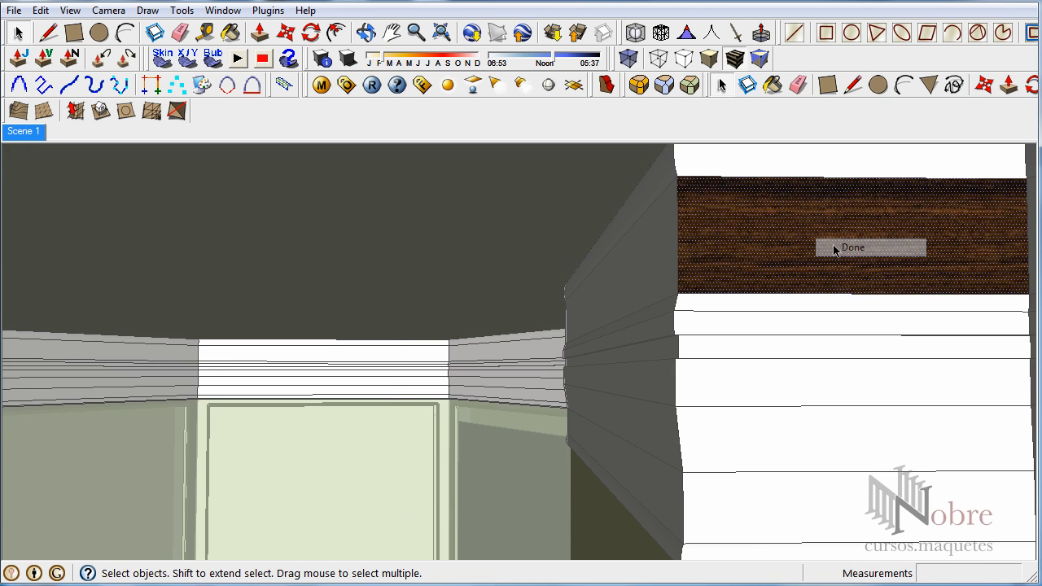
- Sample the dark wood texture, paint the entire crown moulding with it and leave the group
triple_click(754, 239)
key("b")
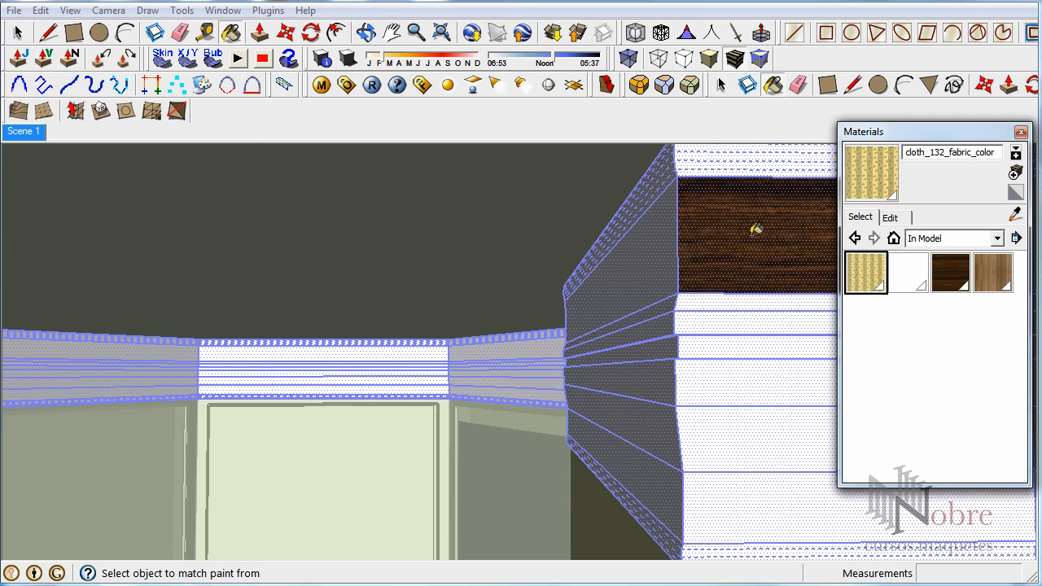
left_click(753, 228, "alt")
left_click(748, 227)
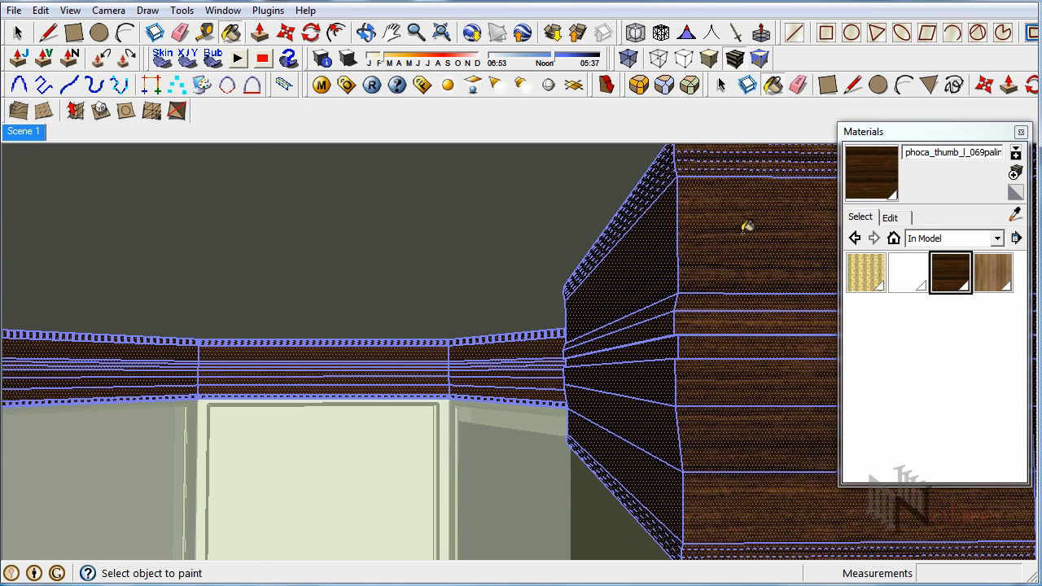
key("space")
key("ctrl+t")
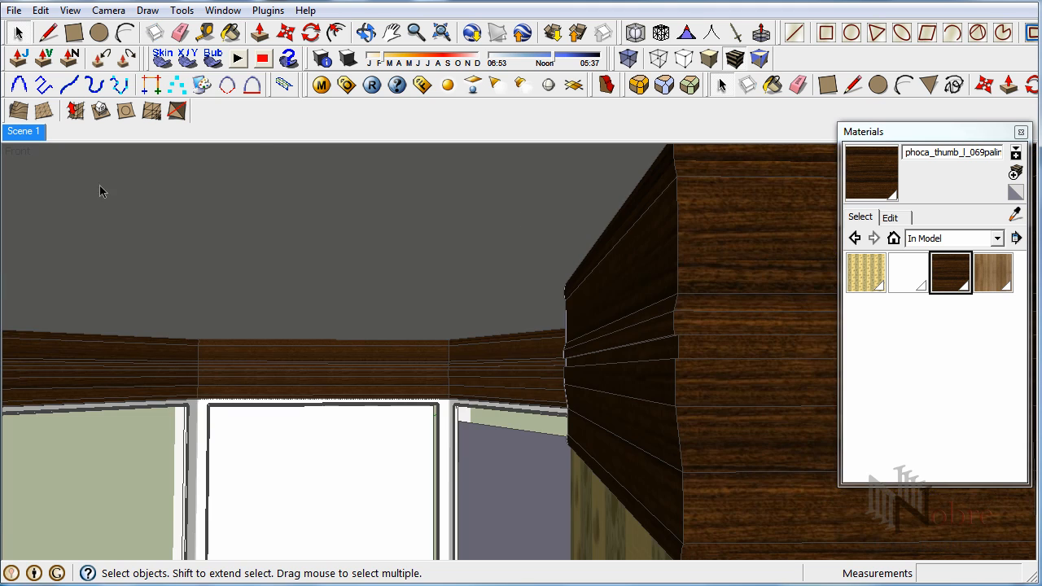
- Paint the whole baseboard group with the same dark wood material, leave the group and return to Scene 1
mouse_move(607, 374)
middle_mouse_down()
mouse_move(677, 298)
mouse_move(533, 186)
mouse_move(590, 271)
mouse_move(591, 489)
mouse_move(554, 360)
middle_mouse_up()
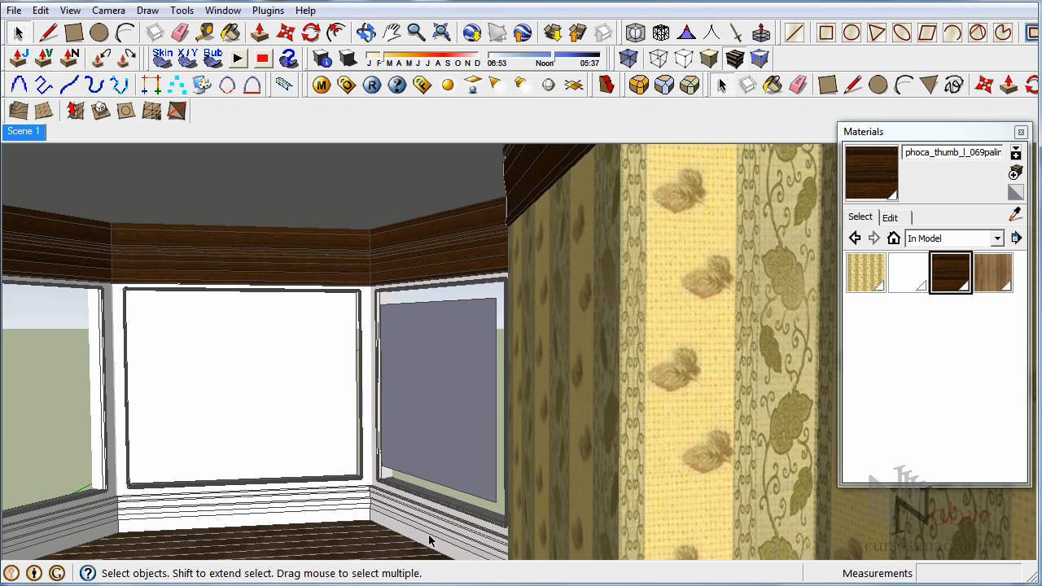
left_click(429, 529)
key("b")
key("alt")
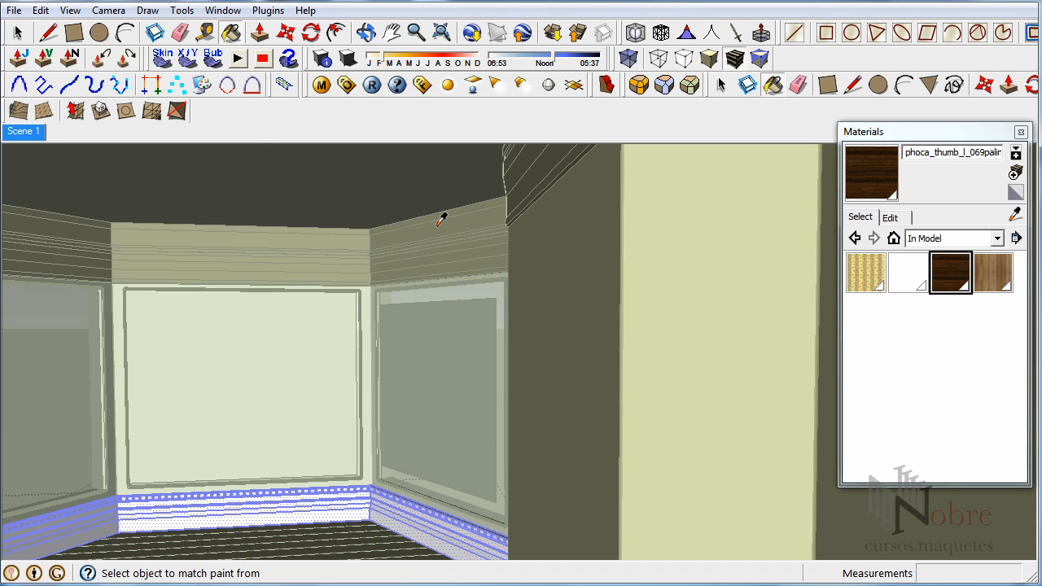
left_click(440, 535)
key("space")
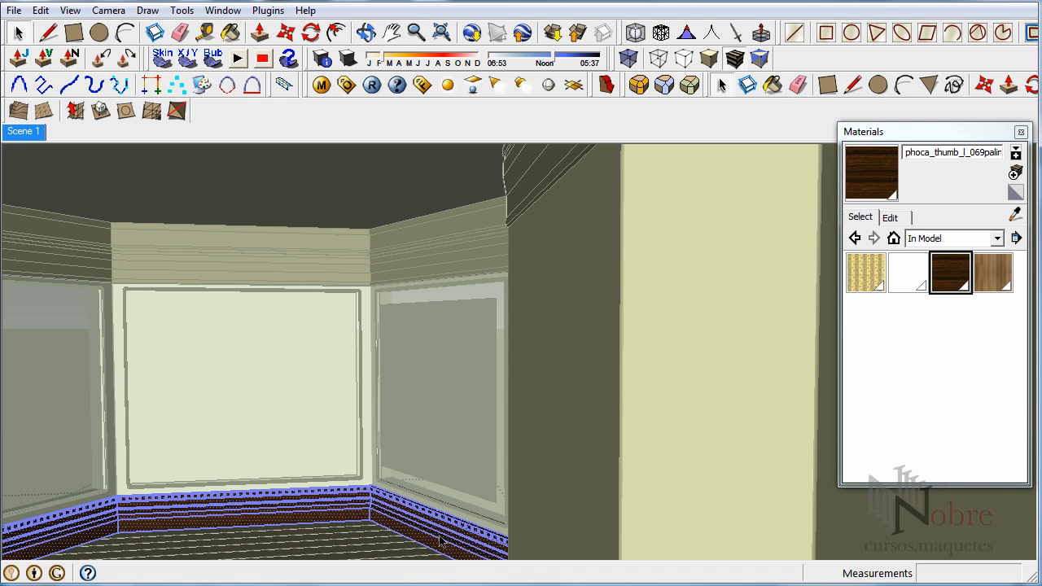
key("Escape")
left_click(24, 133)
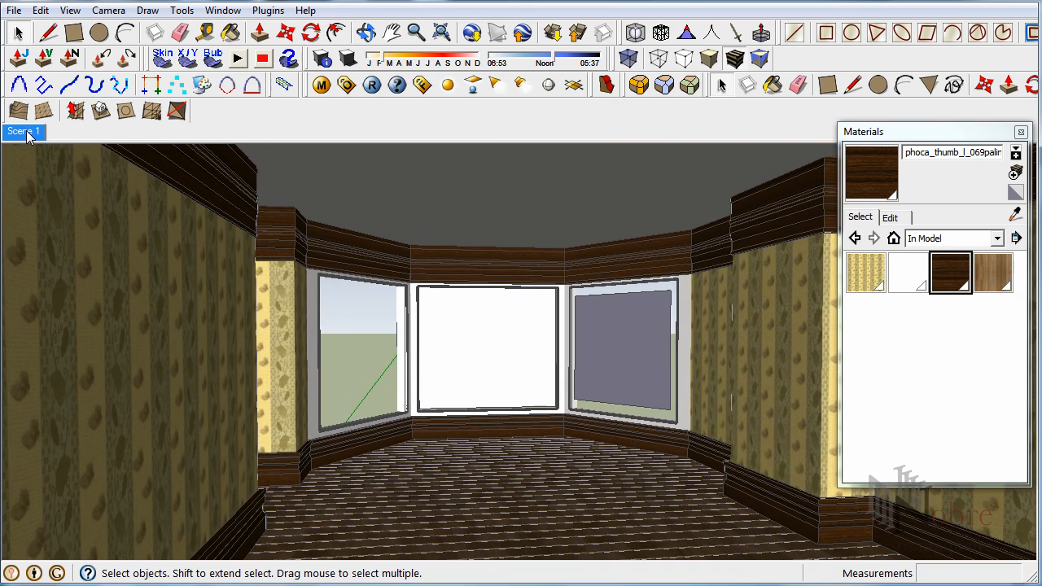
- Open the V-Ray Material Editor, select the wood floor material and generate its preview
left_click(320, 85)
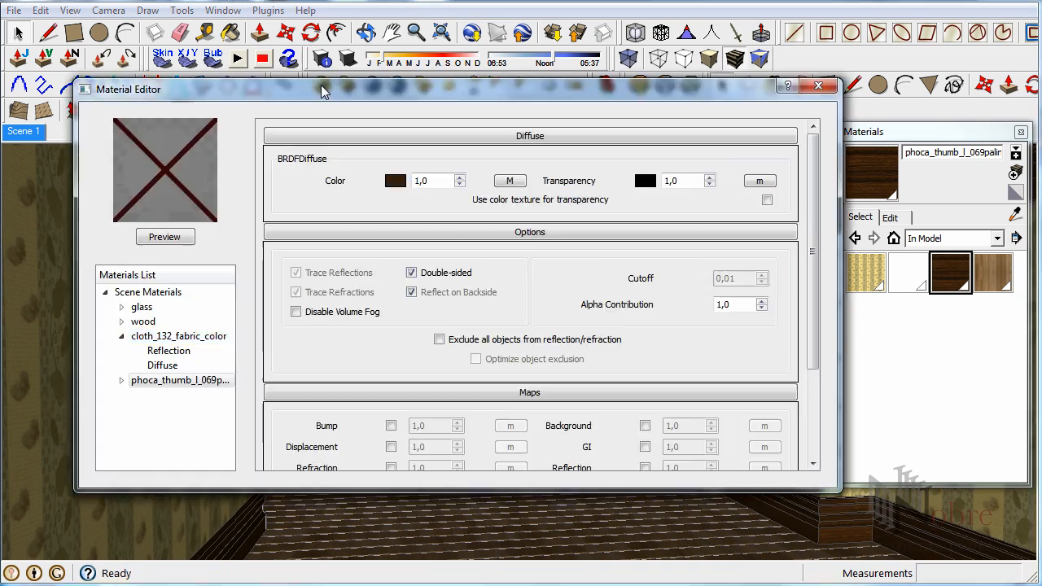
left_click(167, 381)
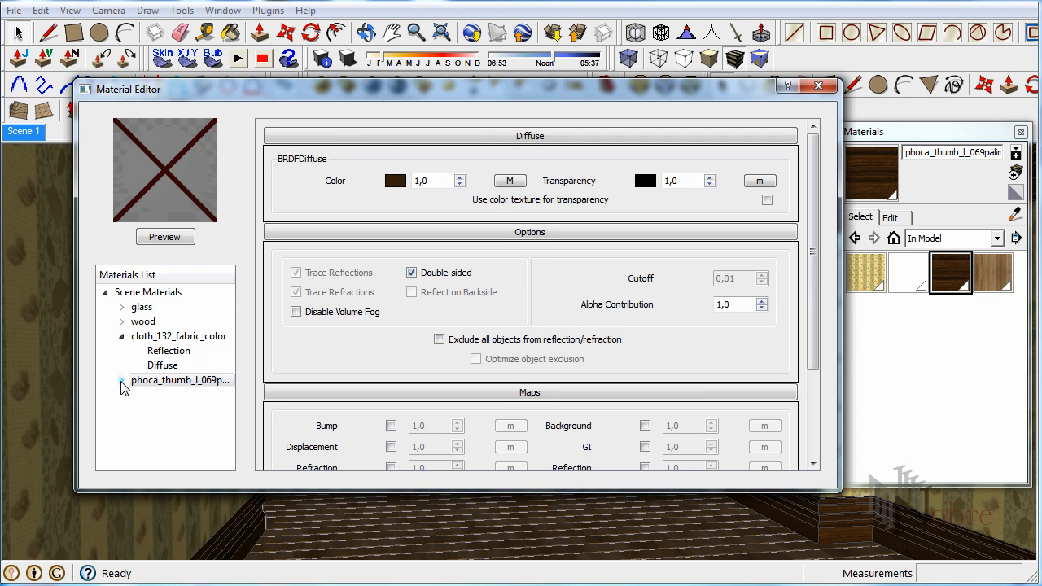
left_click(143, 322)
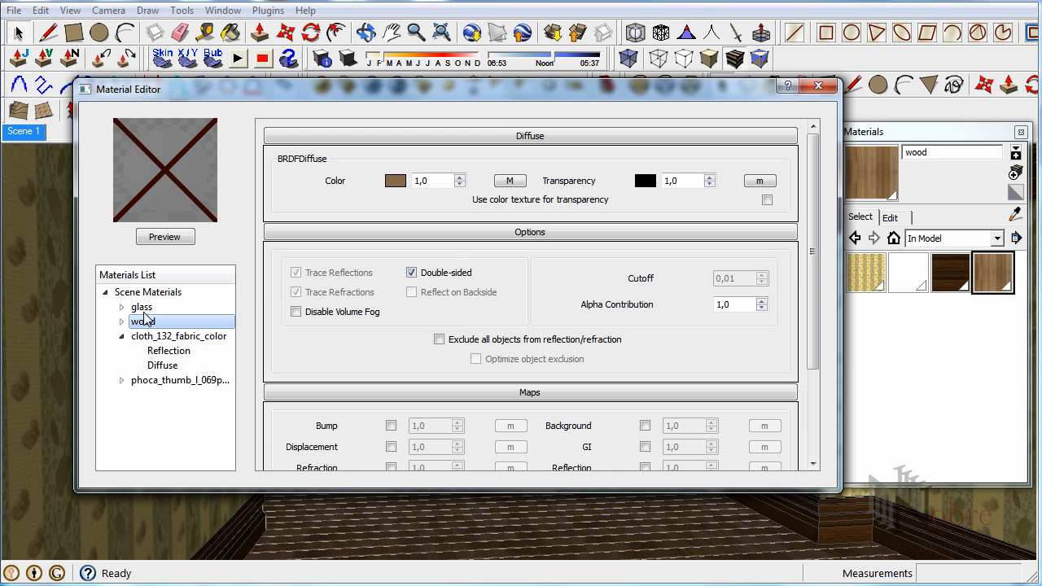
left_click(164, 237)
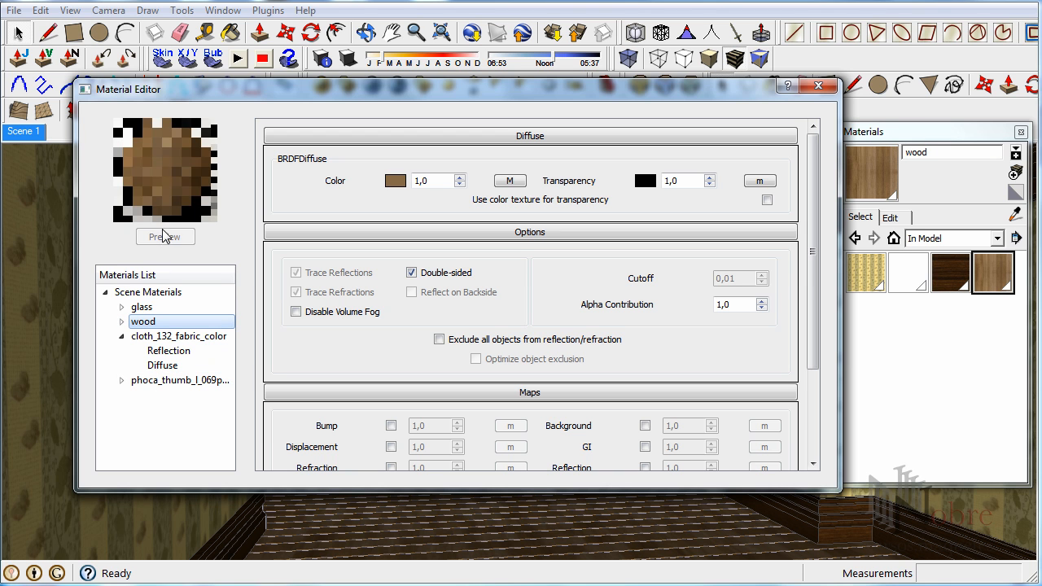
- Add a Reflection layer to the wood material and bring up the cloth_132_fabric_color material's Reflection layer settings
left_click(123, 323)
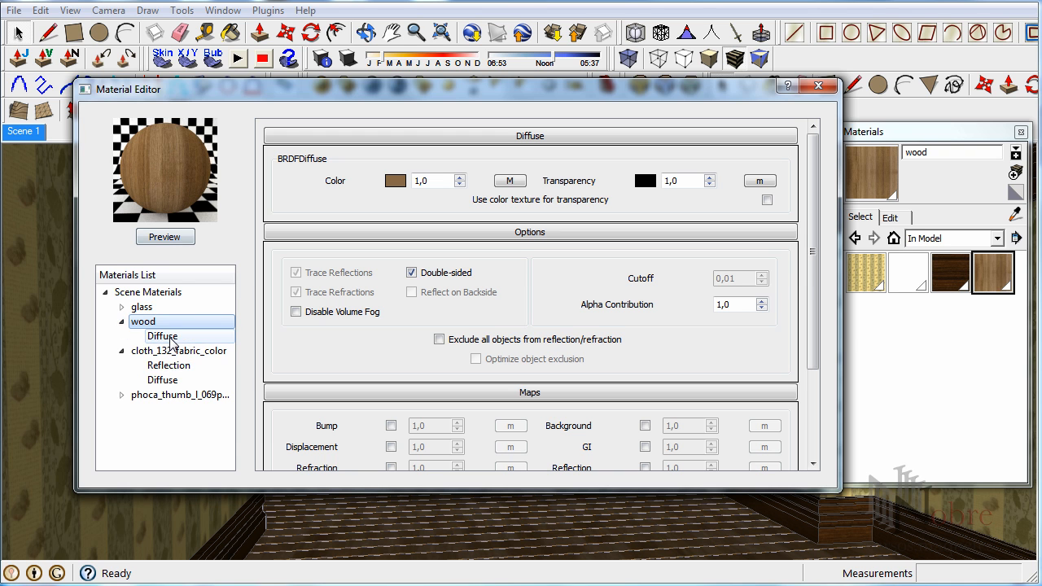
right_click(154, 321)
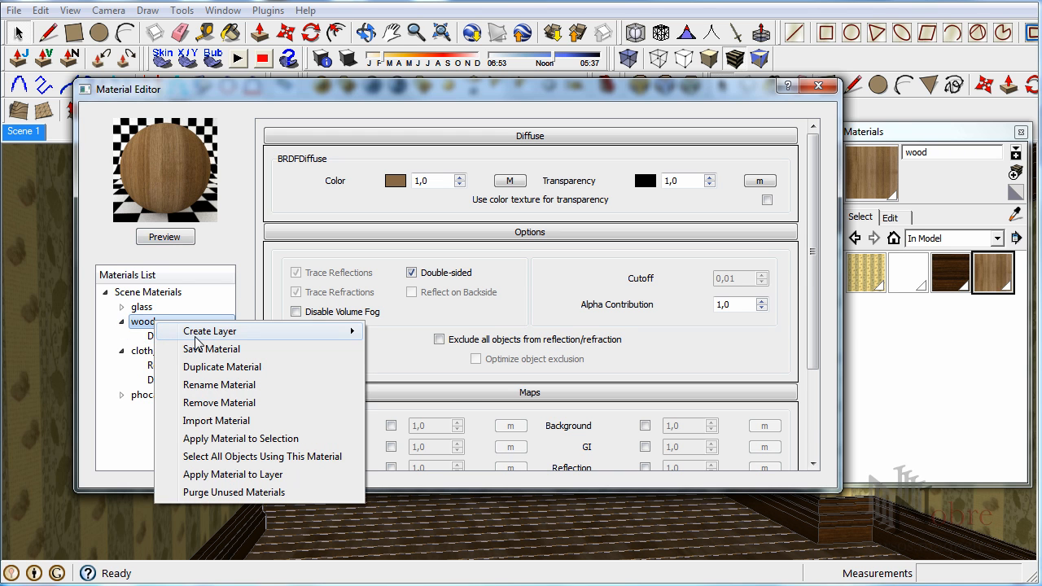
mouse_move(194, 337)
left_click(399, 352)
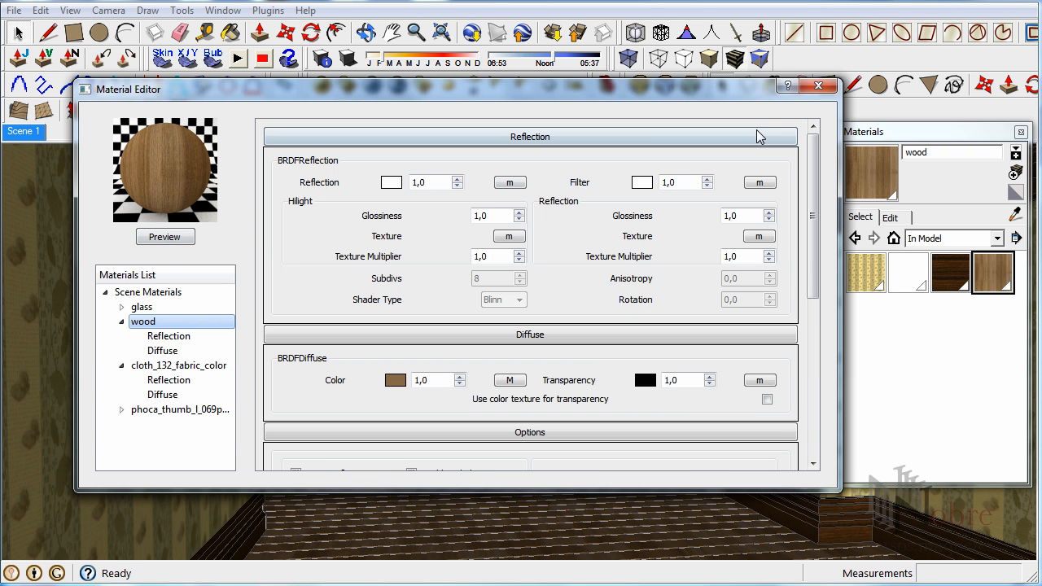
left_click(167, 380)
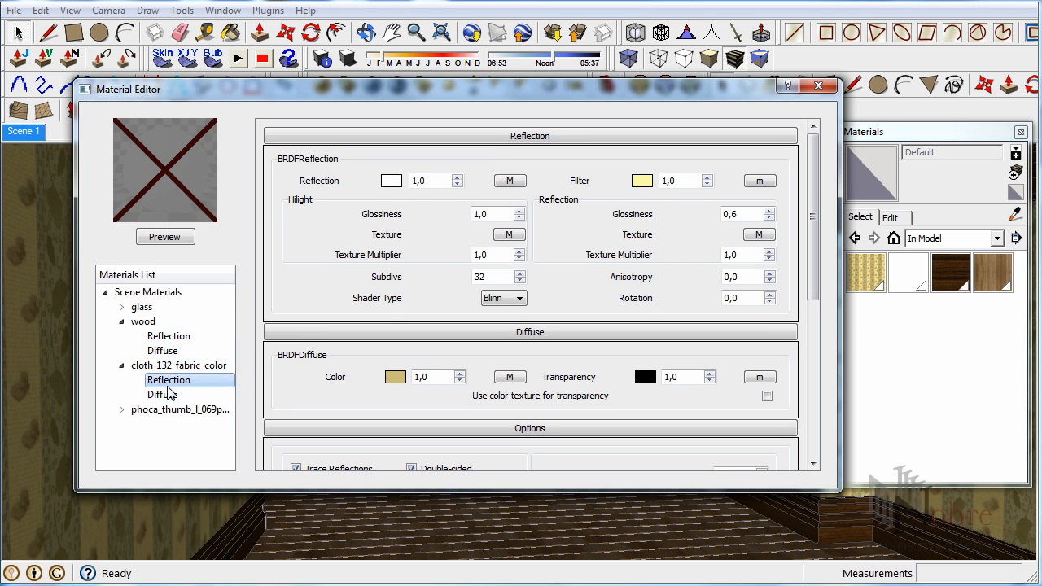
- Enable the Bump map of the cloth_132_fabric_color material and assign it a TexBitmap texture
left_click(163, 394)
left_click_drag(813, 285, 810, 365)
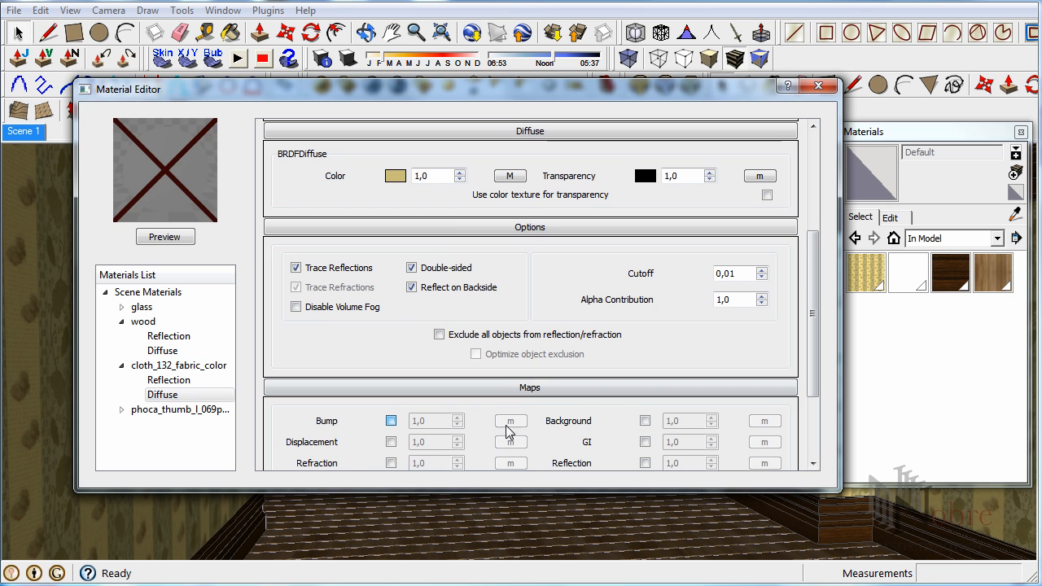
left_click(392, 421)
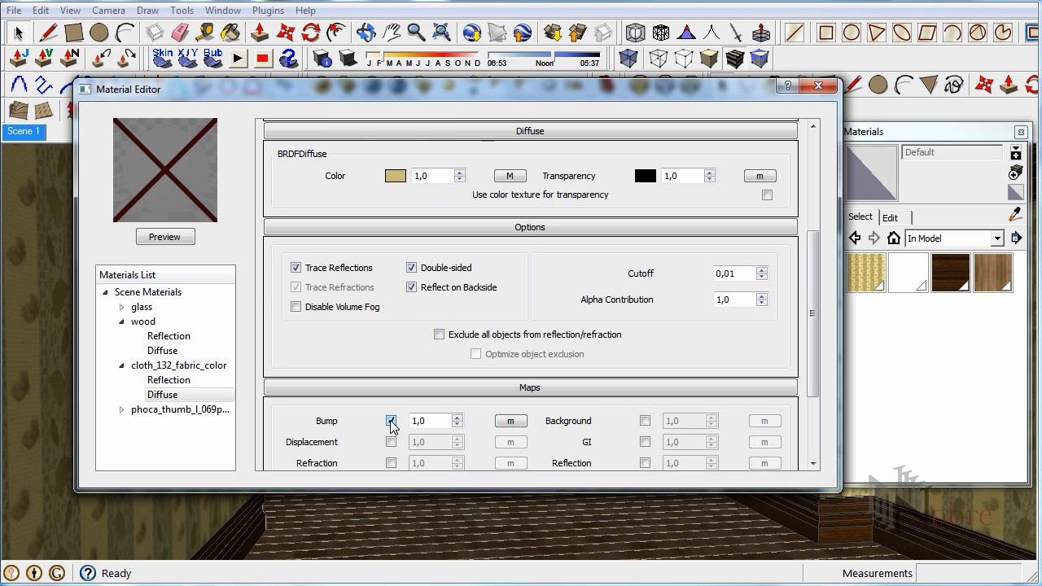
left_click(510, 421)
left_click(166, 175)
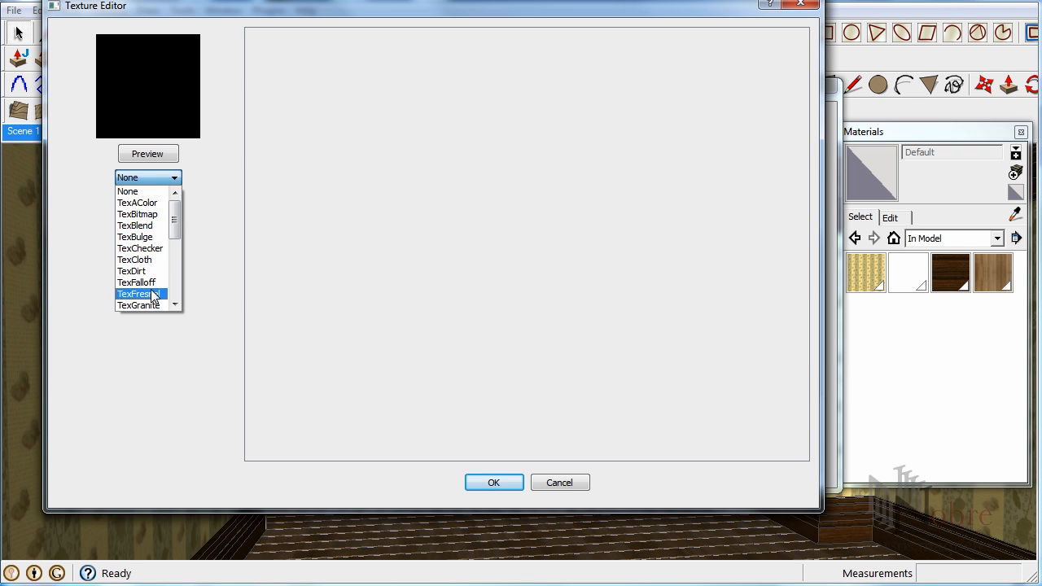
left_click(151, 215)
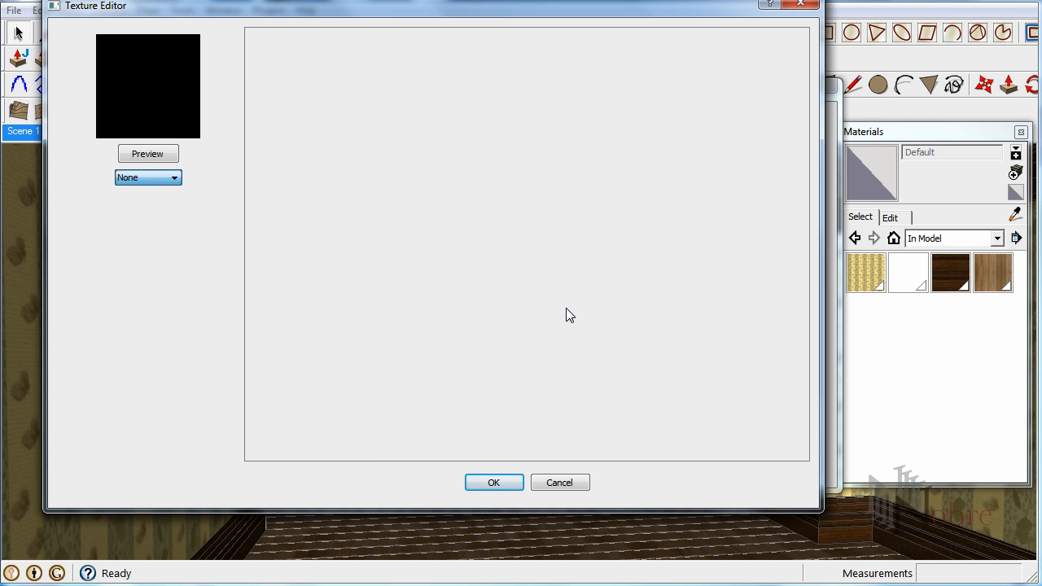
- Load the cloth_132_fabric_bump image as the bump bitmap, confirm it and set the bump amount to 0,5
left_click(761, 296)
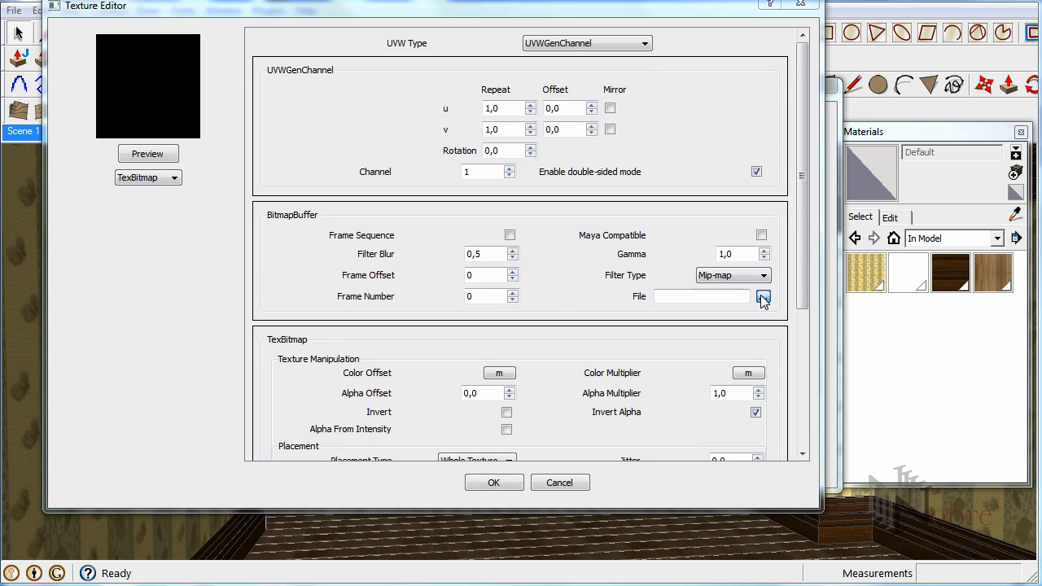
left_click(492, 206)
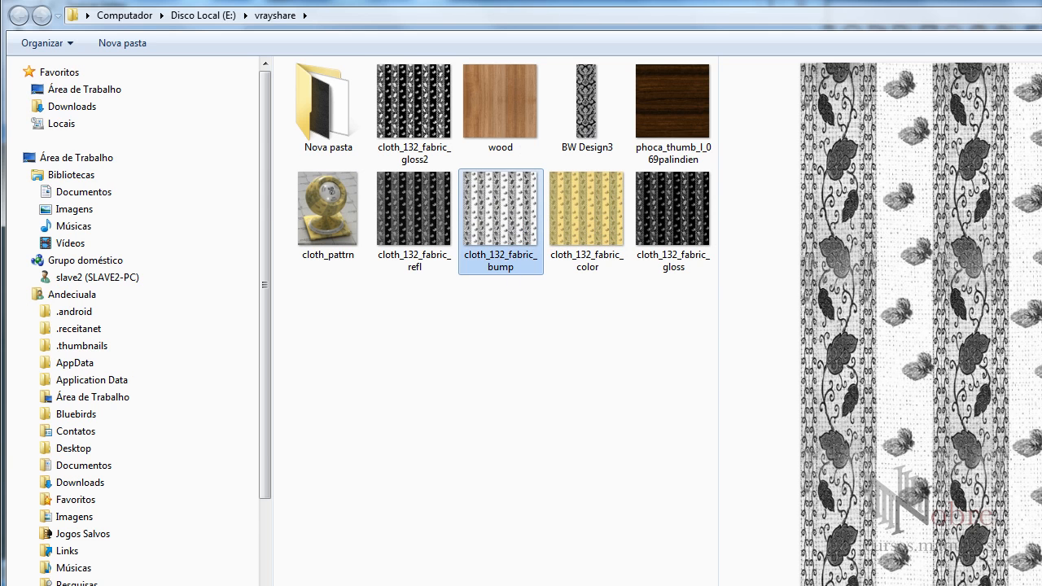
double_click(507, 253)
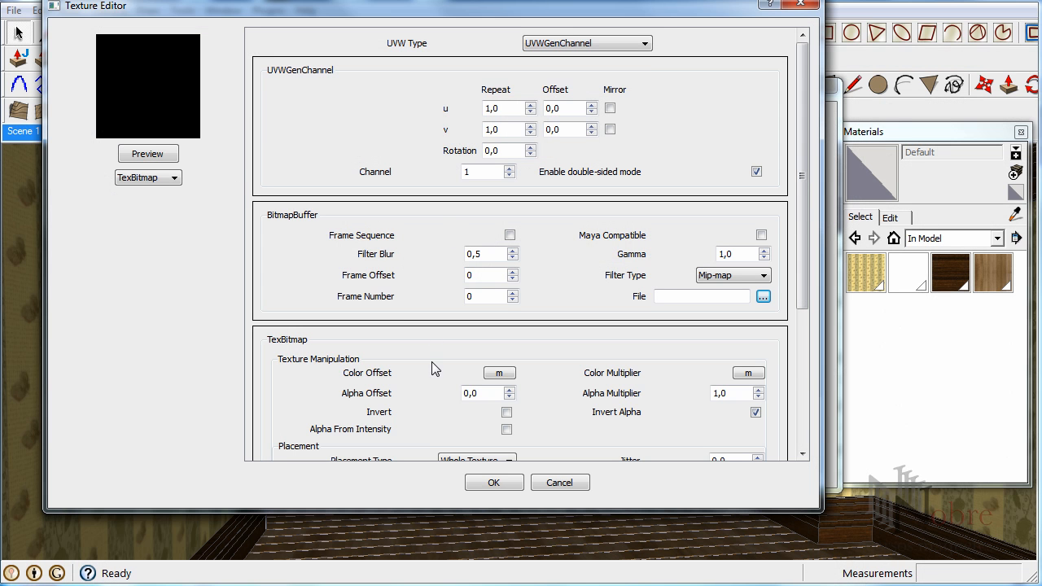
left_click(495, 483)
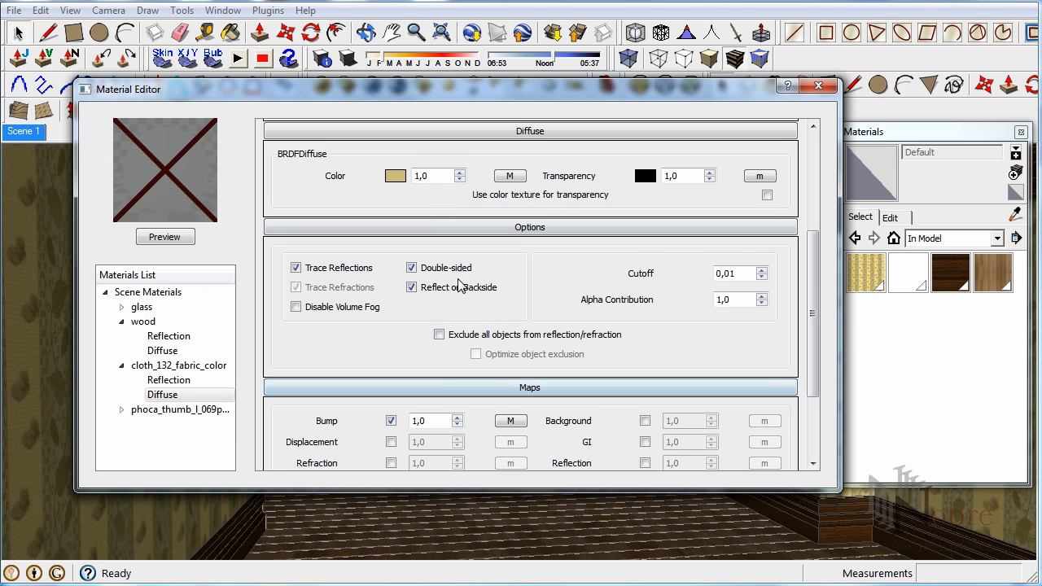
scroll(814, 271, "down", 3)
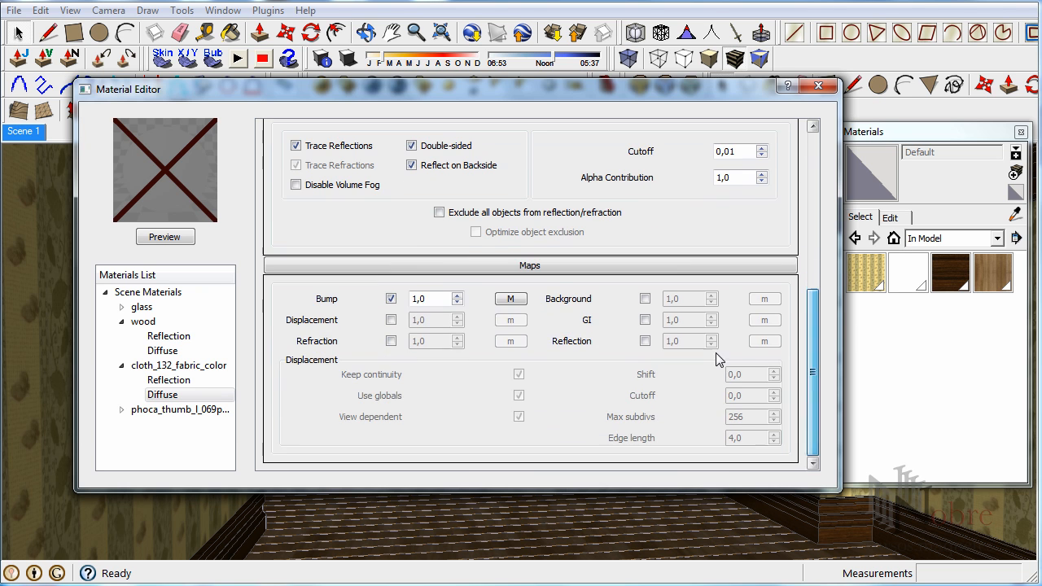
left_click_drag(439, 299, 361, 300)
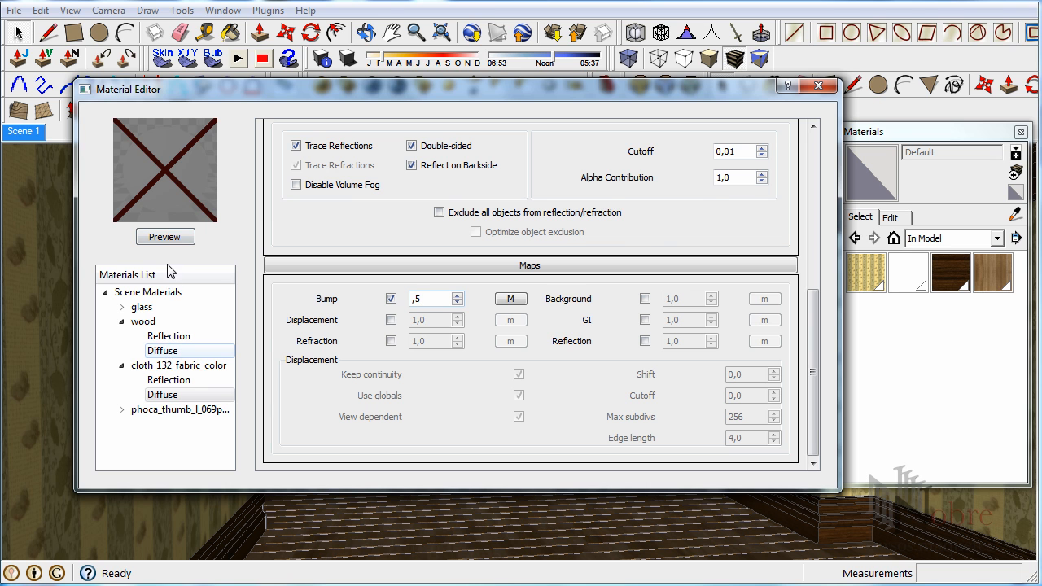
- Set the wood material's reflection glossiness to 0,9 and its highlight glossiness to 0,7
left_click(176, 337)
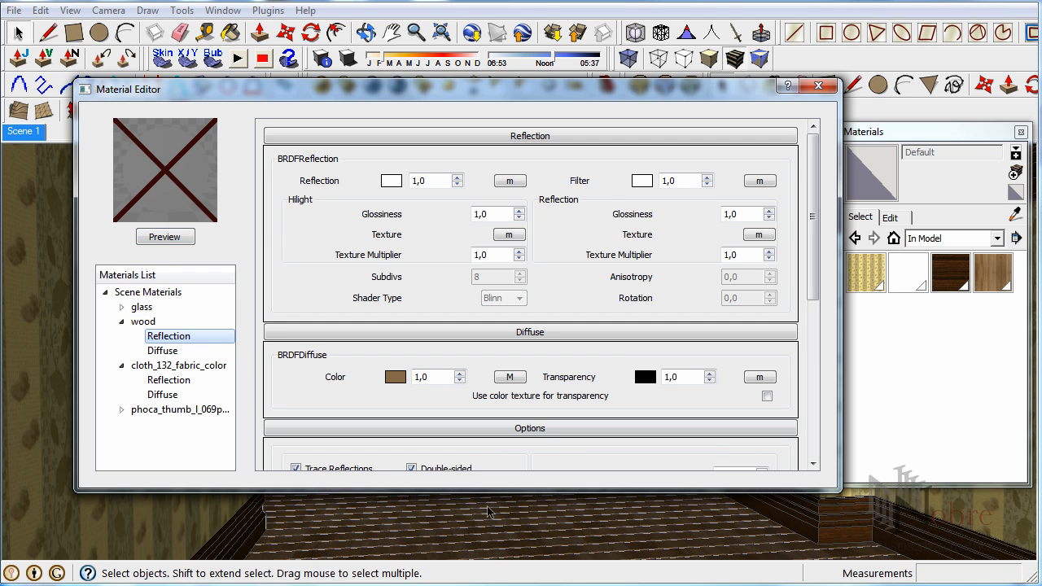
left_click(769, 219)
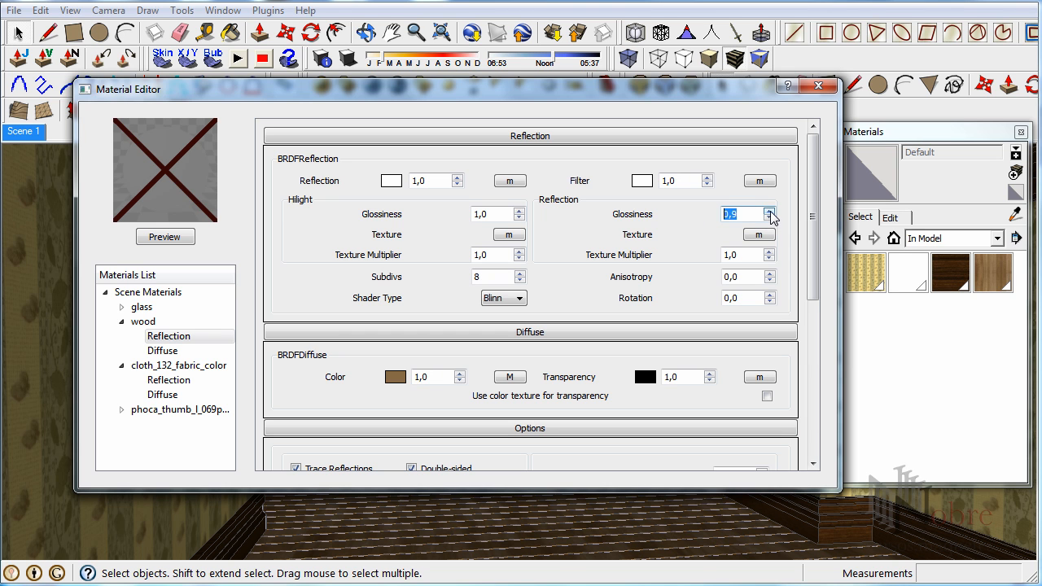
left_click(519, 219)
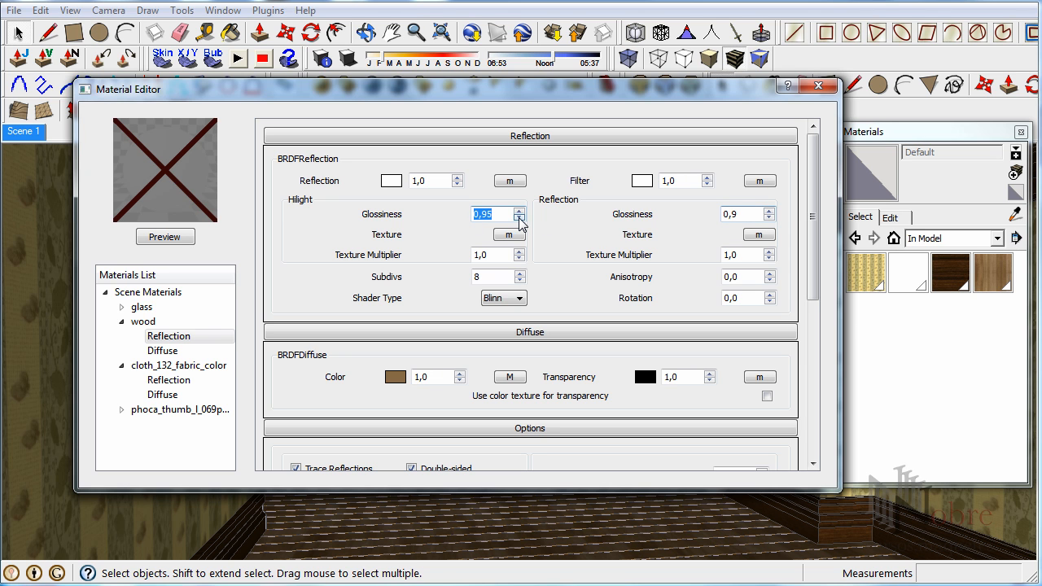
left_click(518, 218)
left_click(519, 218)
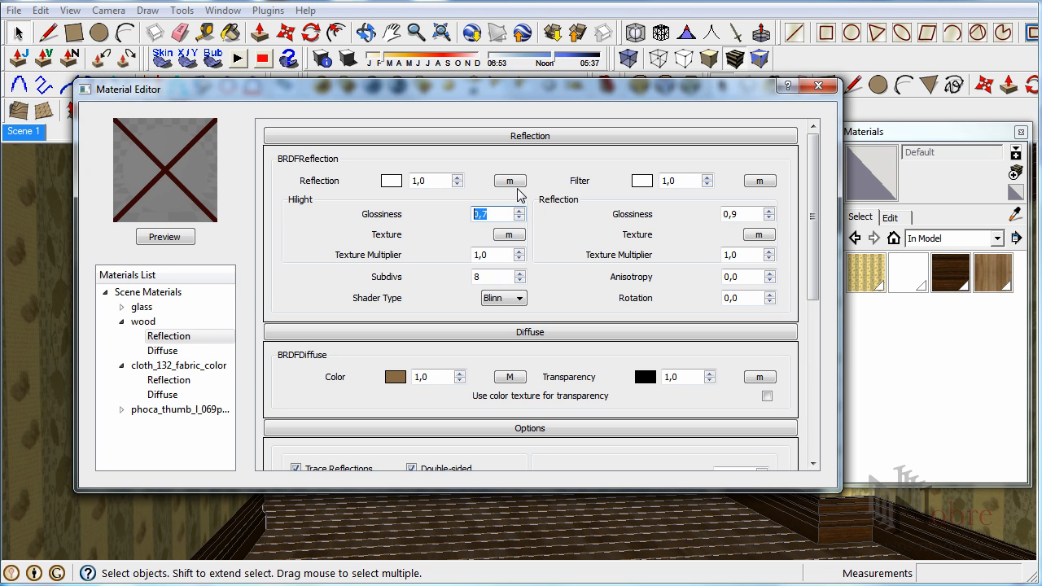
- Assign a TexFresnel texture to the wood material's reflection map
left_click(521, 182)
left_click(510, 181)
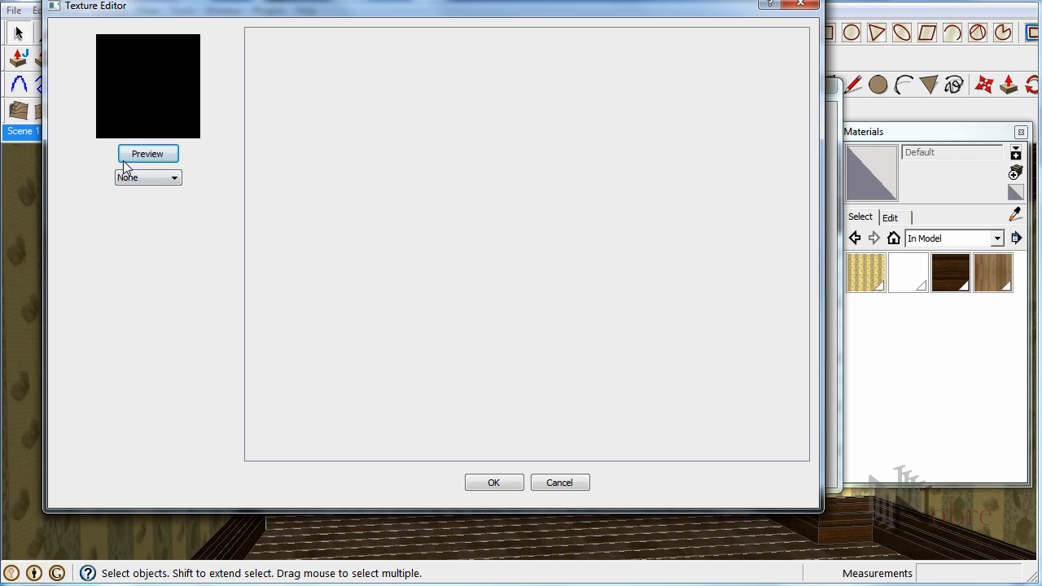
left_click(165, 178)
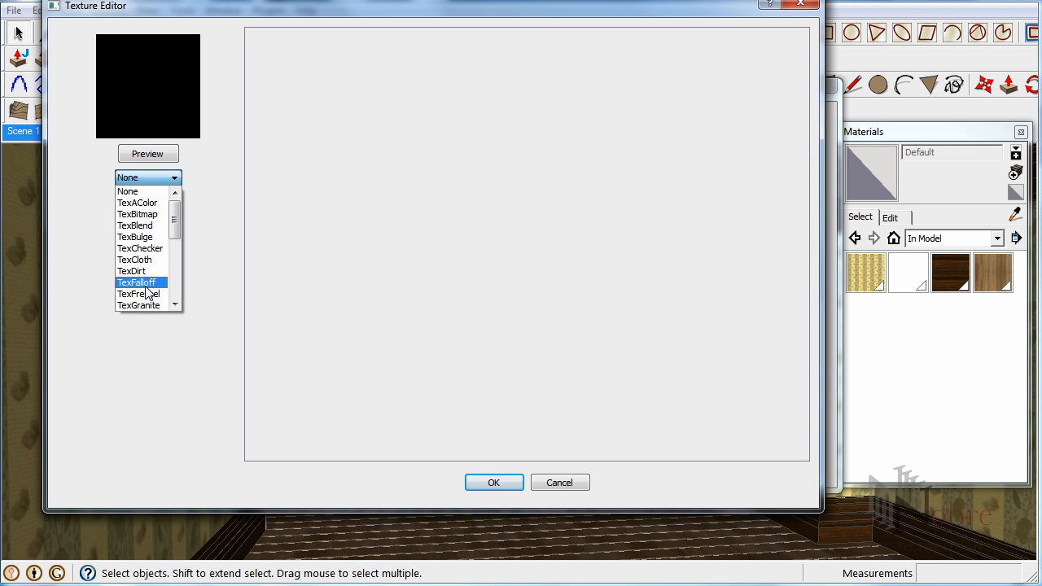
left_click_drag(176, 218, 163, 235)
left_click(155, 237)
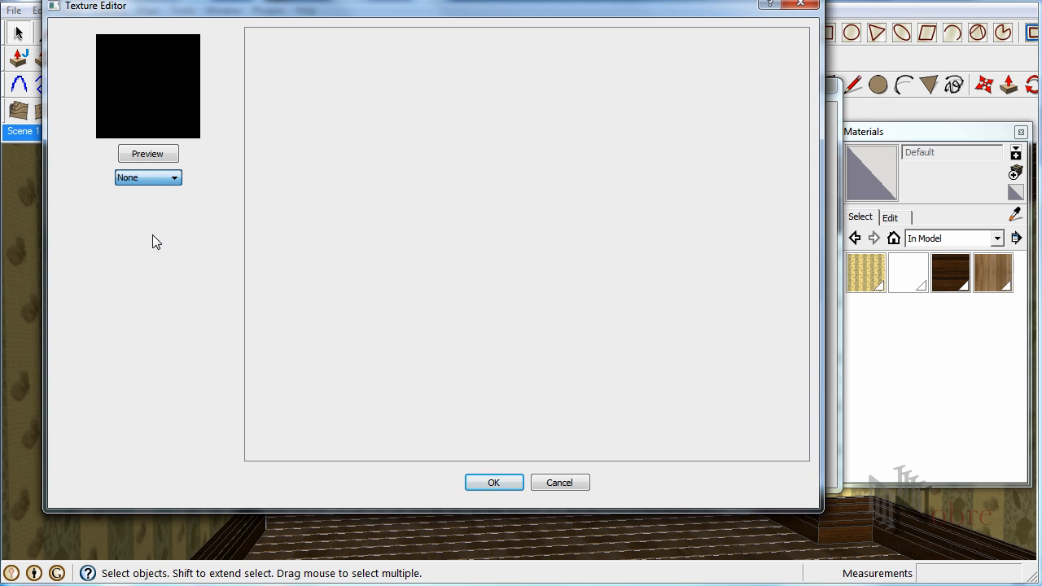
- Darken the Fresnel map's Perpendicular color to a light grey of value 208 and confirm the texture
left_click(505, 98)
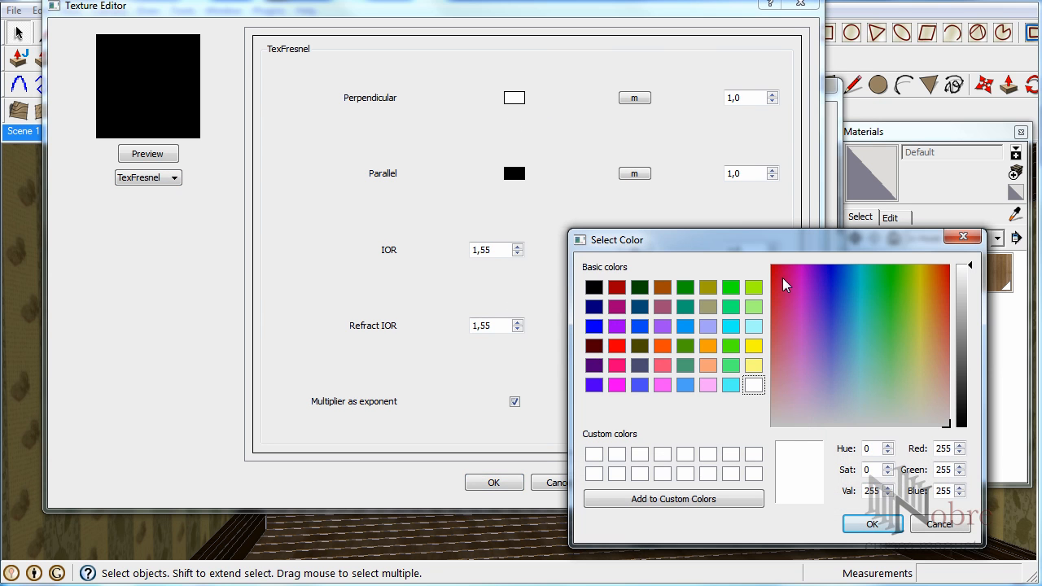
left_click(968, 287)
mouse_move(968, 292)
left_mouse_down()
mouse_move(967, 310)
mouse_move(967, 301)
left_mouse_up()
left_click(869, 523)
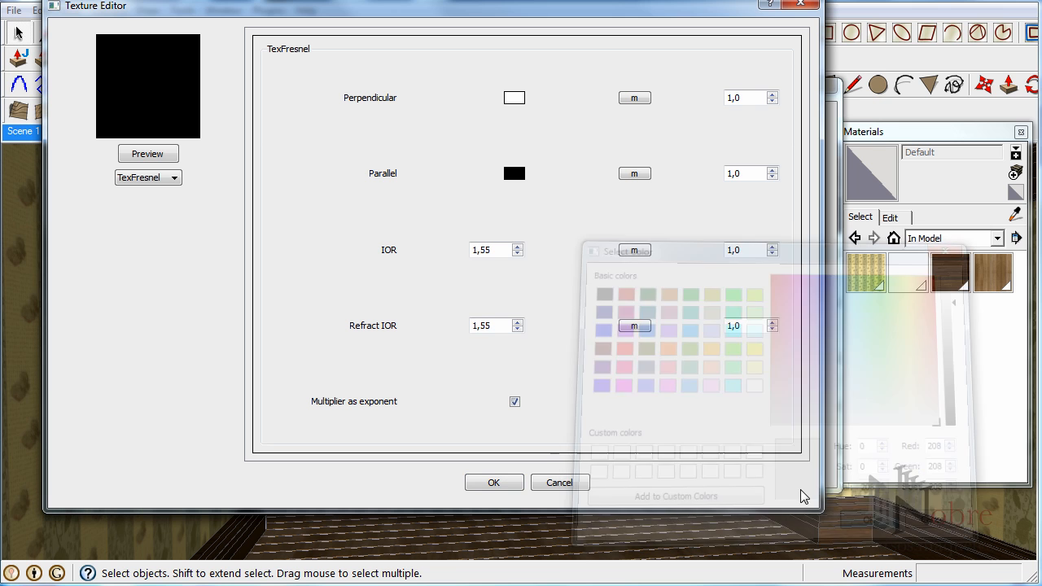
left_click(509, 481)
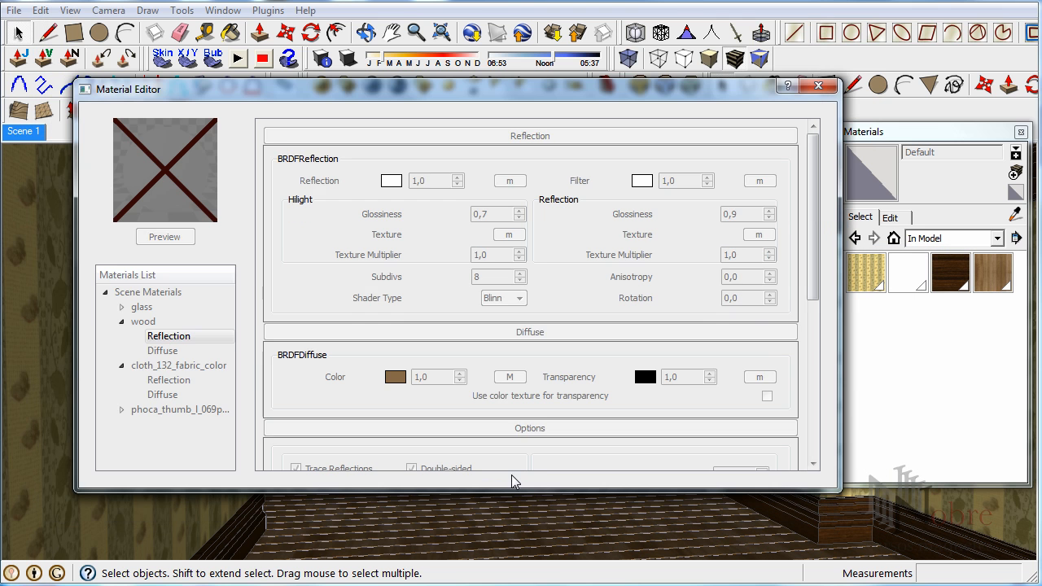
- Update the preview of the wood material and set its reflection glossiness to 0,85
left_click(143, 322)
left_click(164, 237)
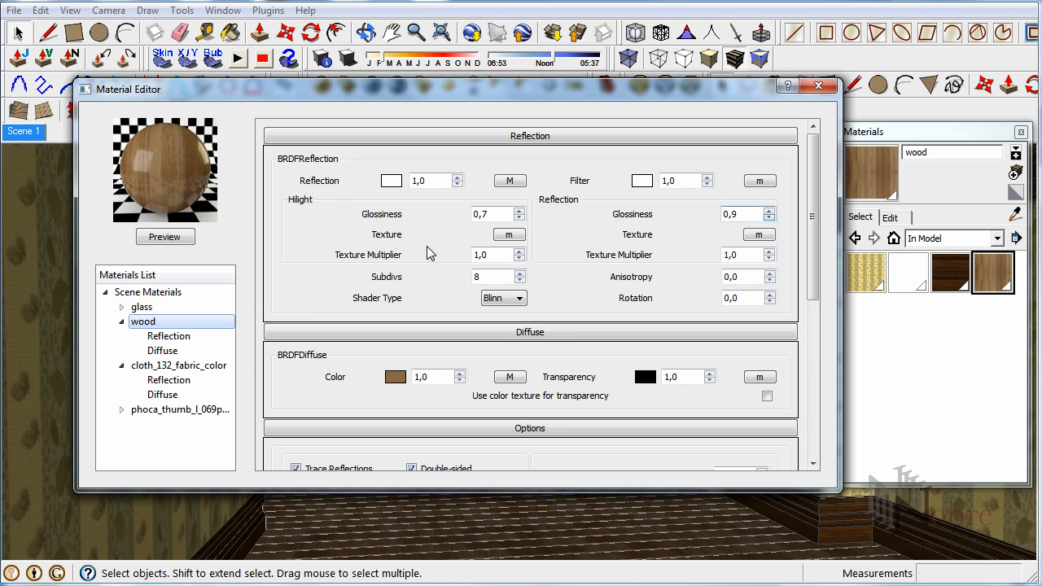
left_click(769, 218)
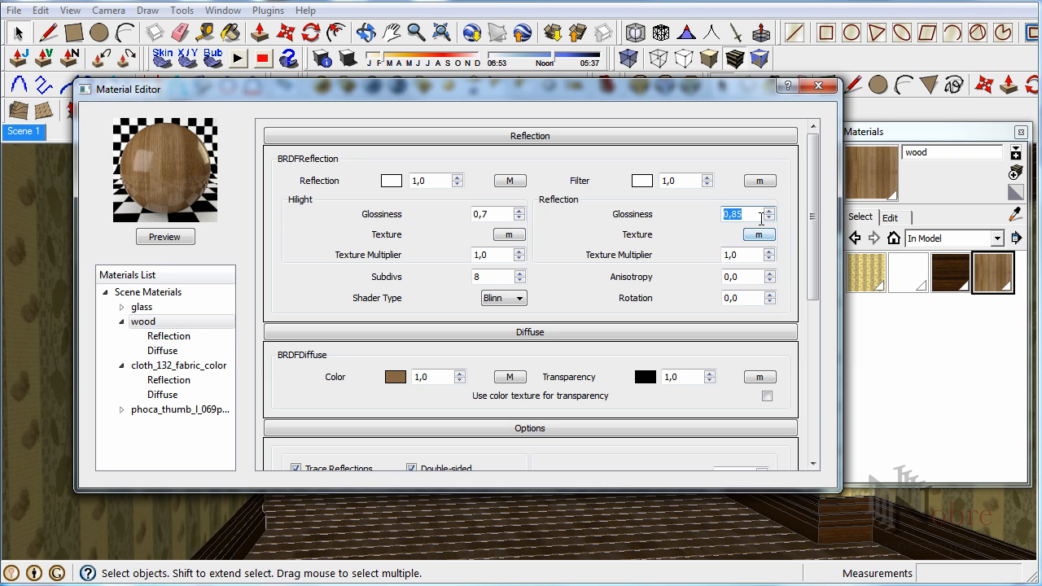
- Assign a TexBitmap texture to the wood material's reflection glossiness and leave its image file unset
left_click(759, 235)
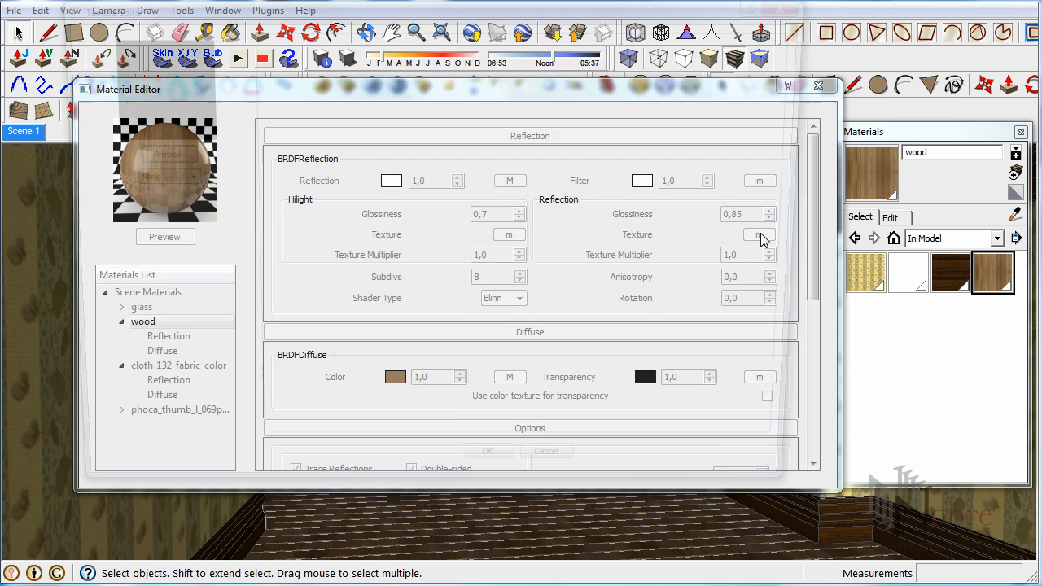
left_click(162, 179)
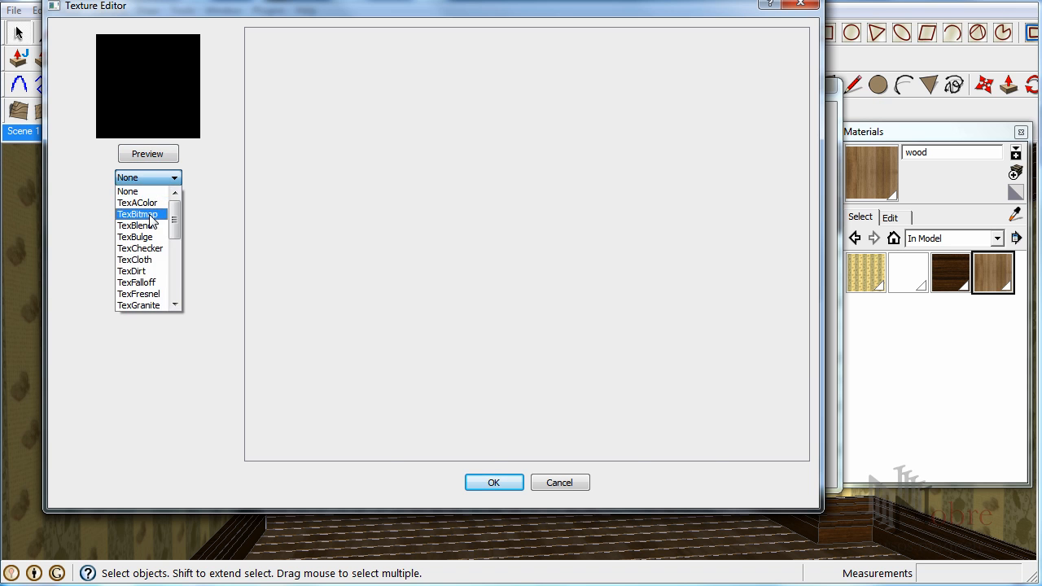
key("Escape")
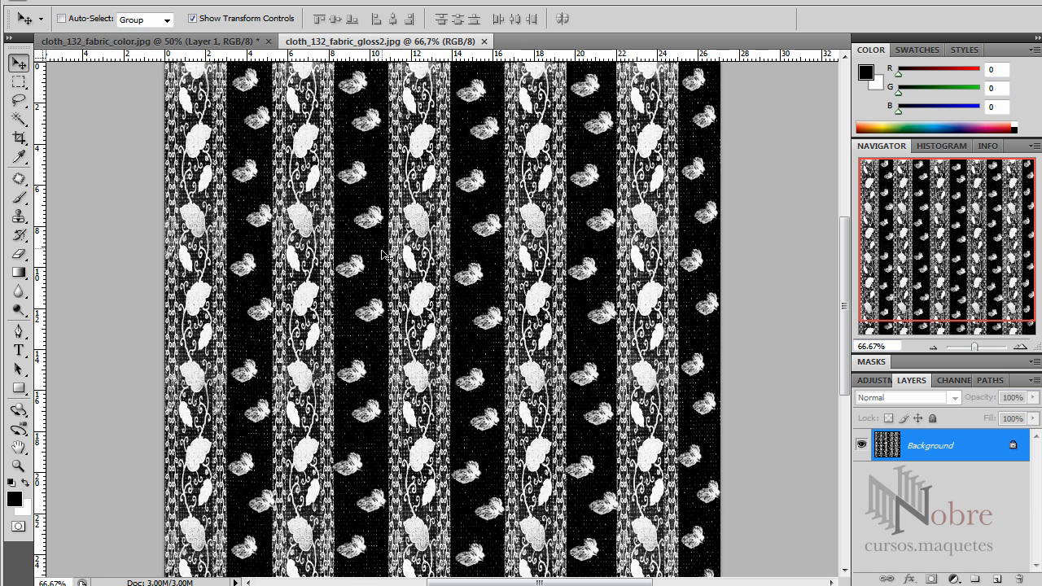
- Switch to Photoshop and open the wood image from the vrayshare folder
left_click(51, 7)
left_click(65, 26)
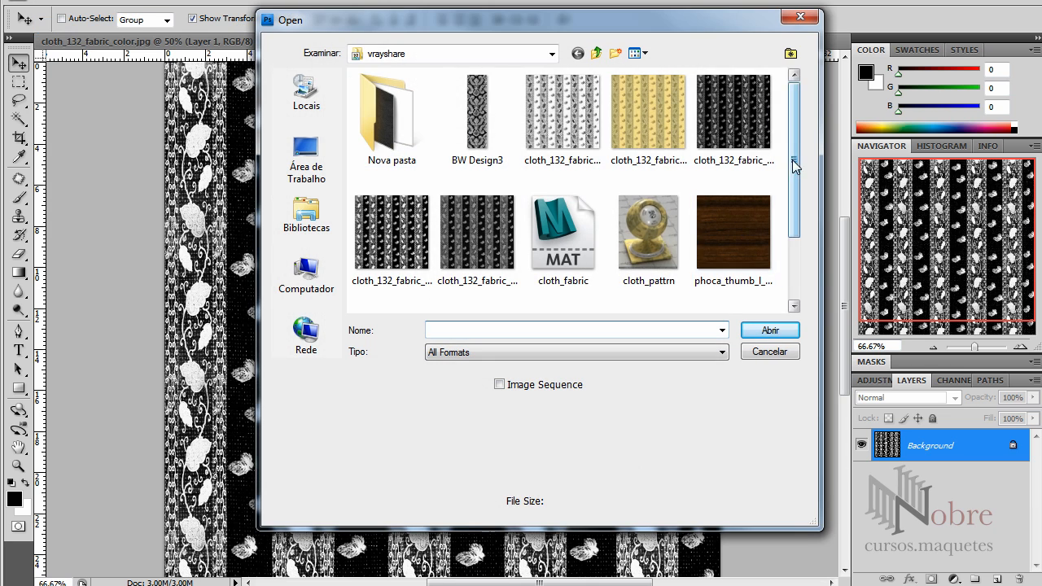
scroll(775, 244, "down", 2)
left_click(428, 267)
left_click(782, 333)
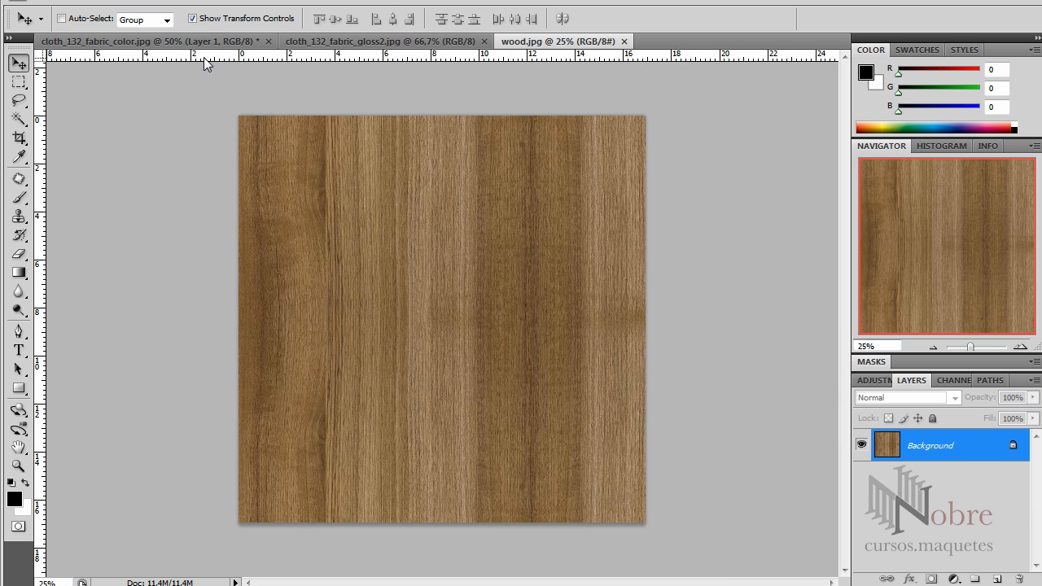
- Convert the wood image to greyscale with the Black & White adjustment
left_click(110, 0)
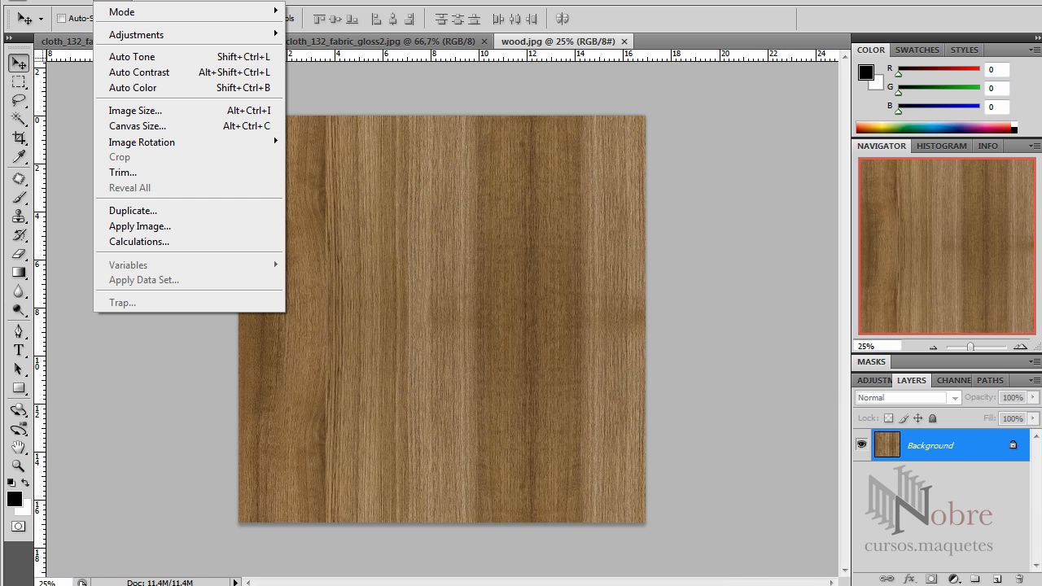
mouse_move(120, 34)
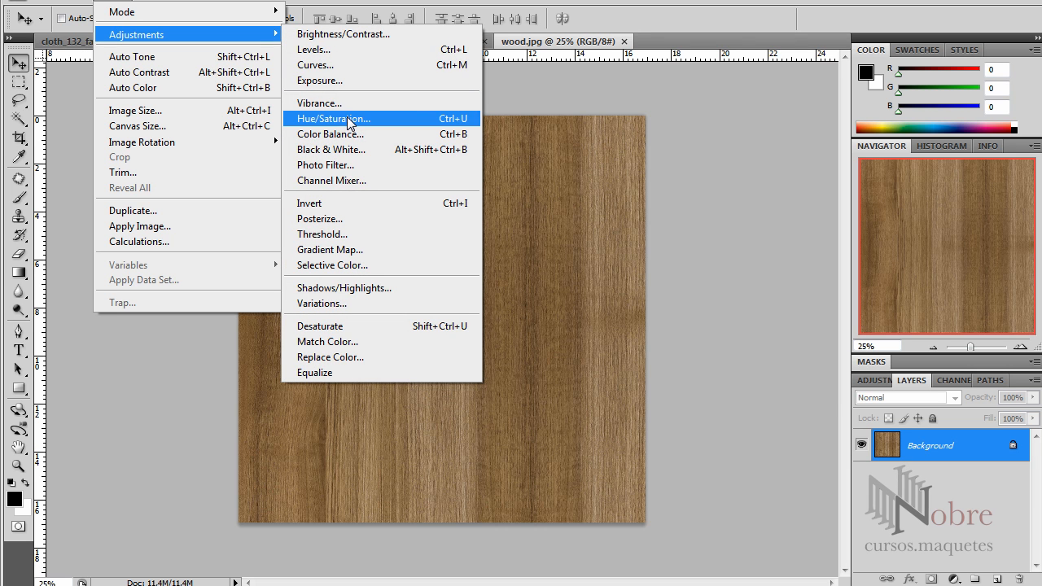
left_click(422, 150)
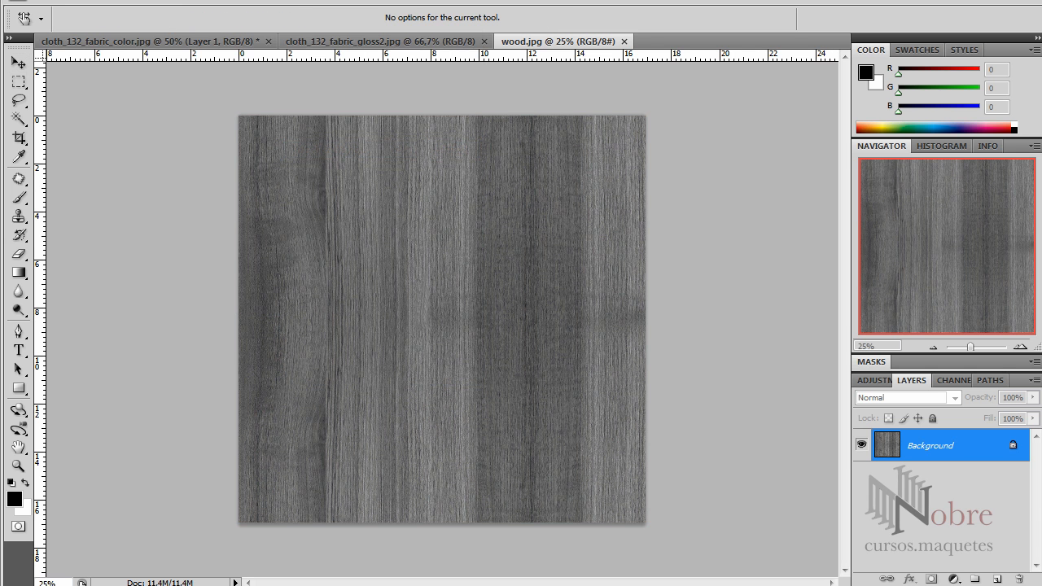
key("Return")
- Save the greyscale image as a JPEG named woodbump at quality 12 and switch back to SketchUp's Texture Editor
left_click(49, 1)
left_click(111, 214)
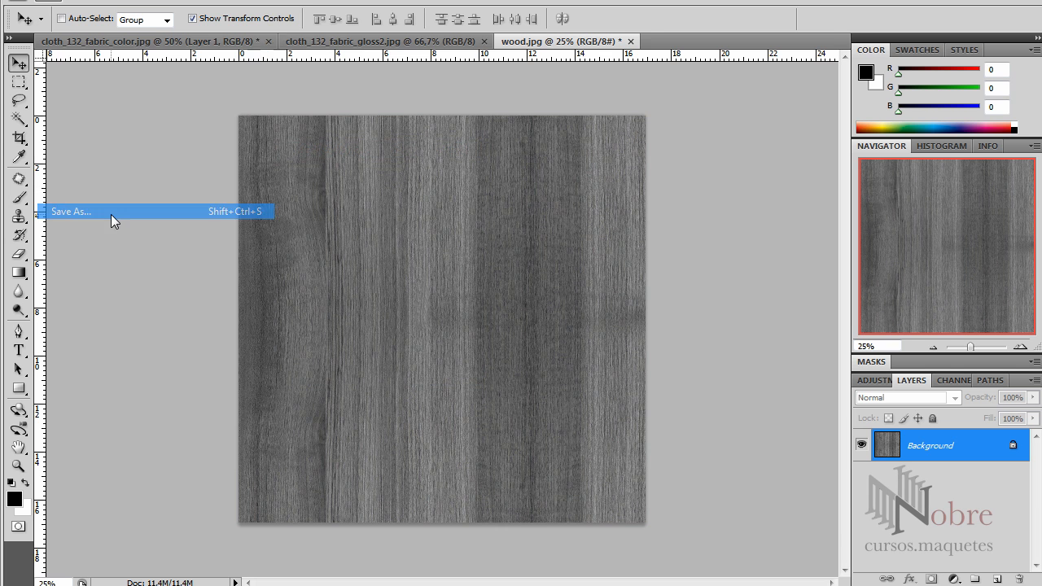
left_click(479, 312)
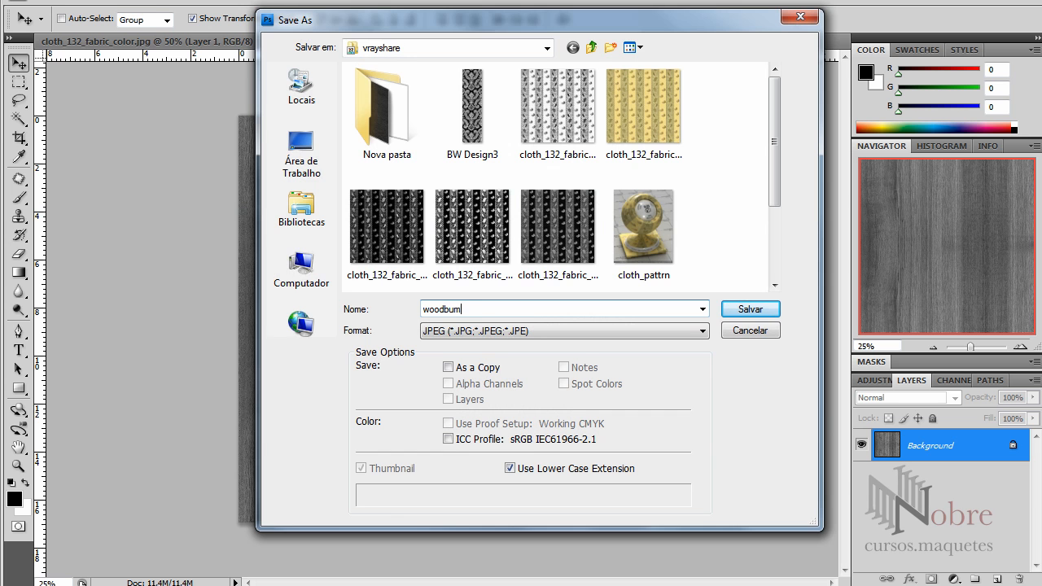
key("Return")
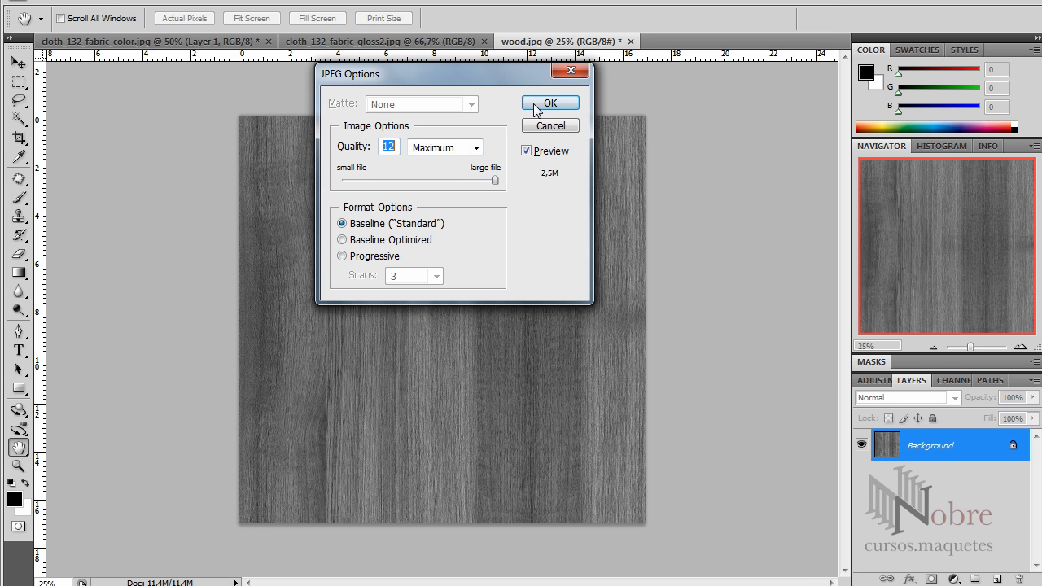
left_click(537, 104)
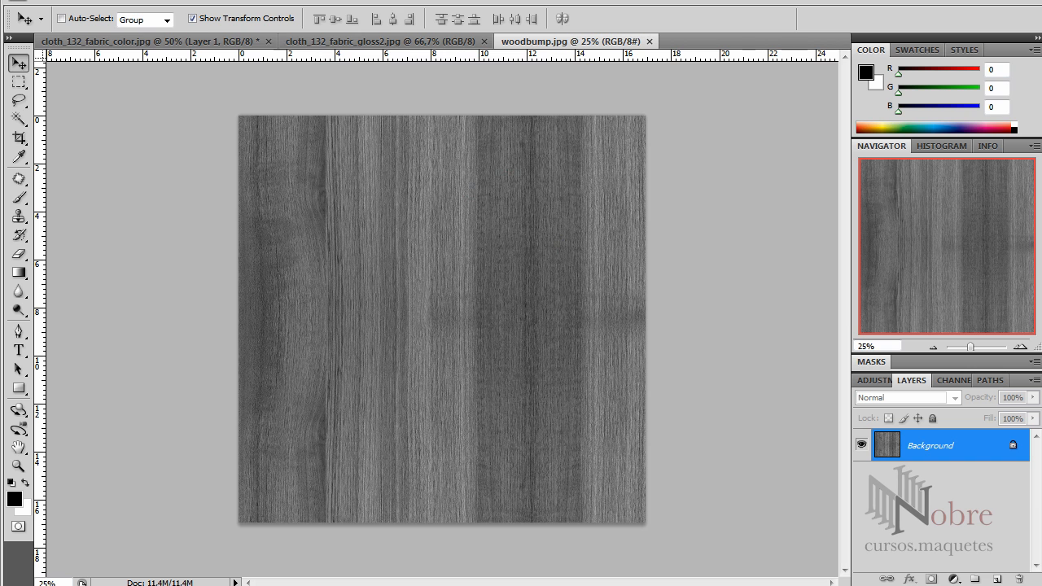
key("alt+Tab")
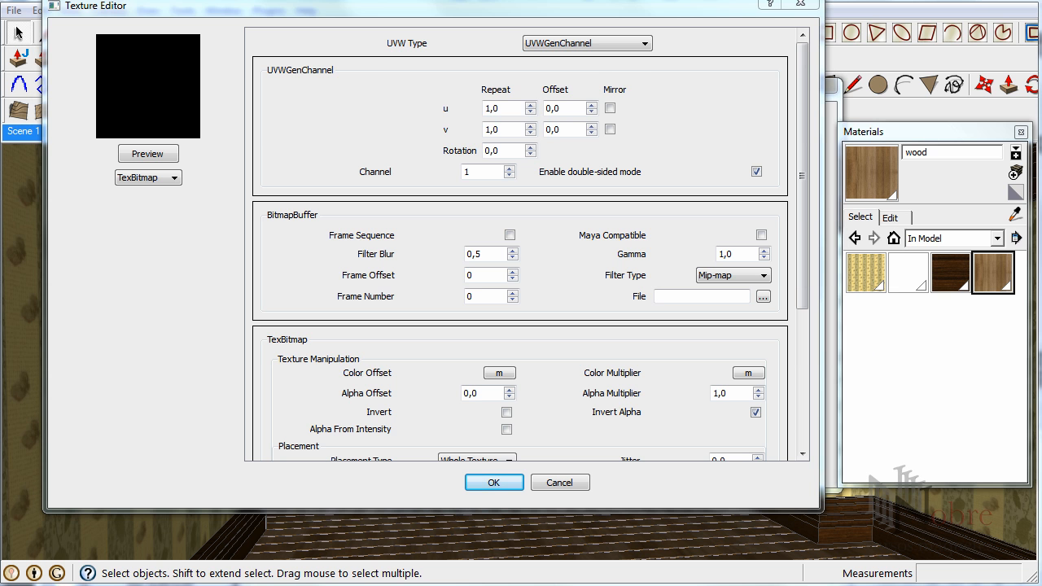
- Load woodbump.jpg from the vrayshare folder into the wood material's reflection glossiness texture, confirm it and update the material preview
key("alt+Tab")
key("alt+Tab")
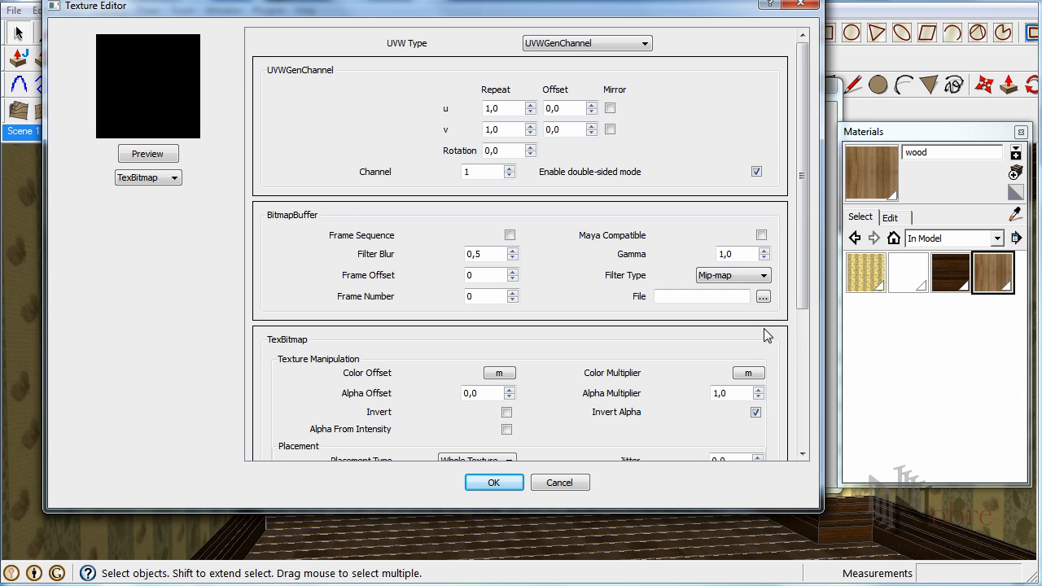
left_click(763, 297)
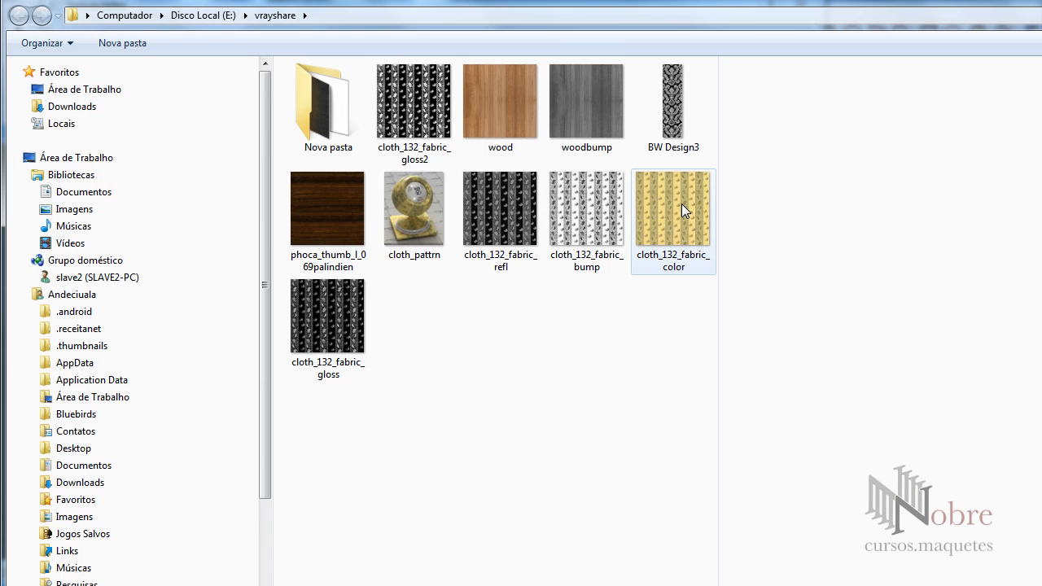
left_click(603, 130)
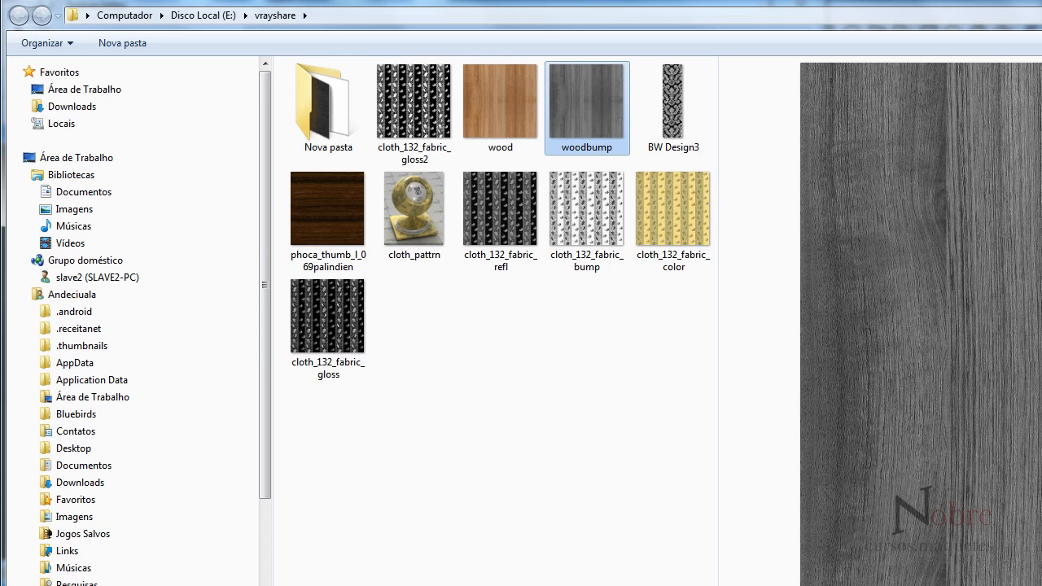
key("Return")
left_click(147, 155)
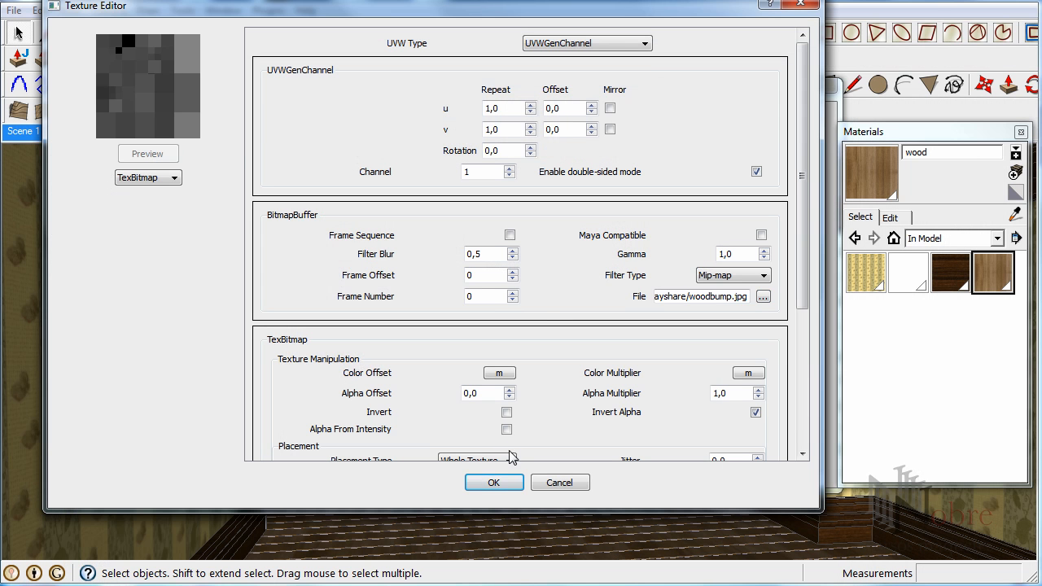
left_click(495, 483)
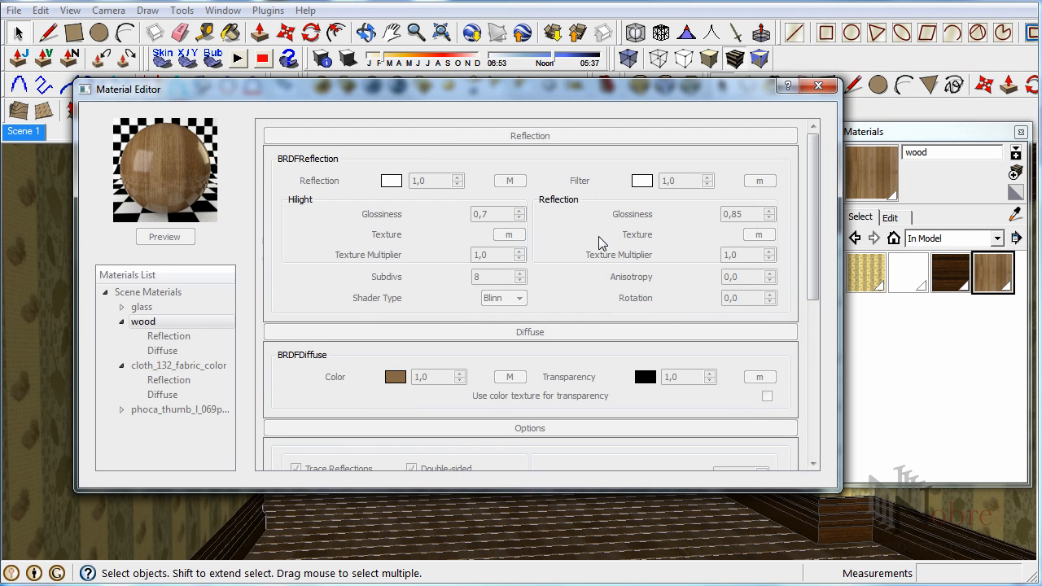
left_click(176, 236)
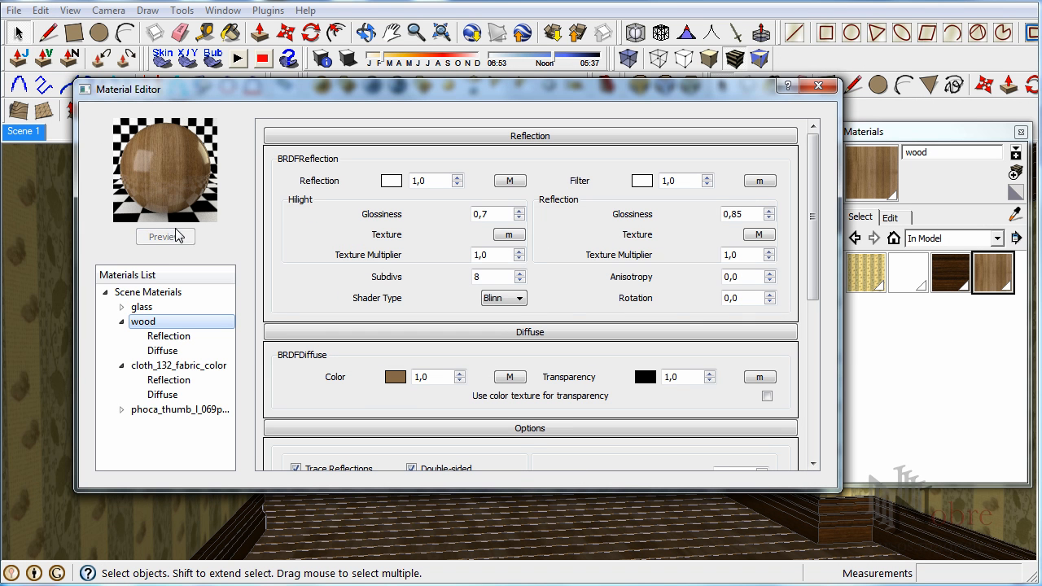
- Set the gamma of the wood's reflection glossiness bitmap to 1,5 and preview both the texture and the material
left_click(762, 235)
left_click(167, 156)
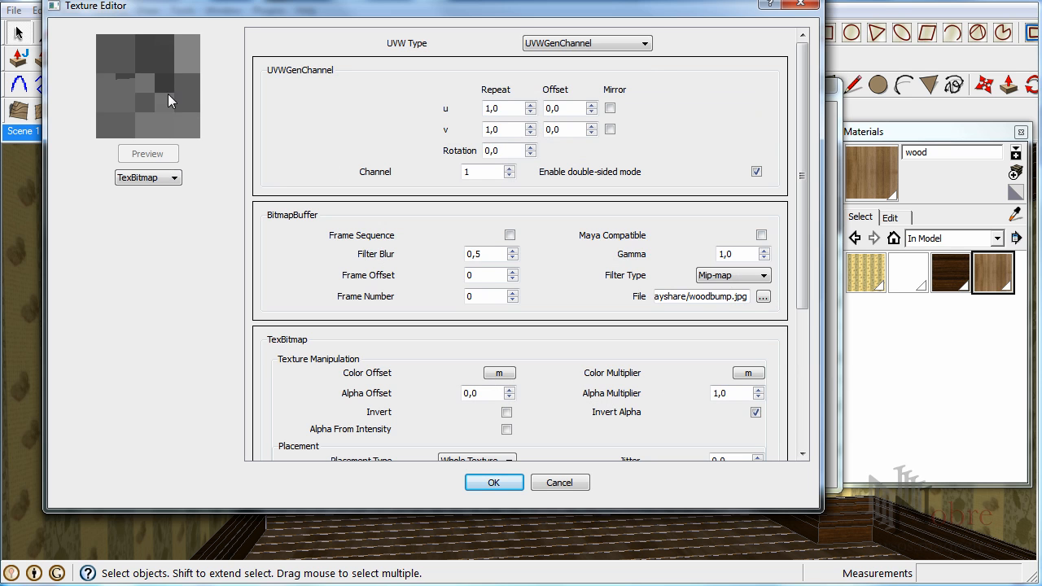
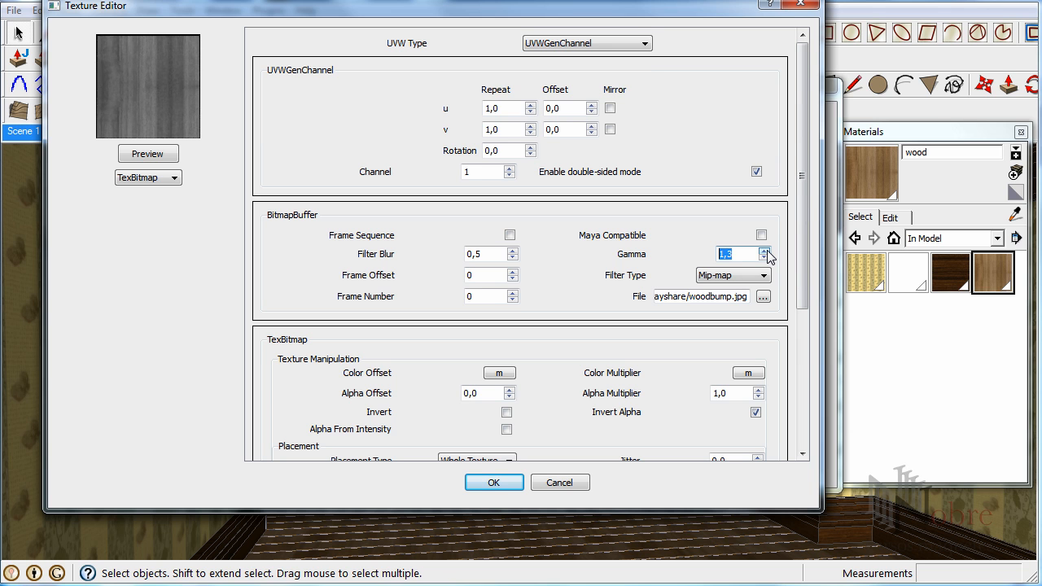
left_click(734, 256)
left_click(136, 156)
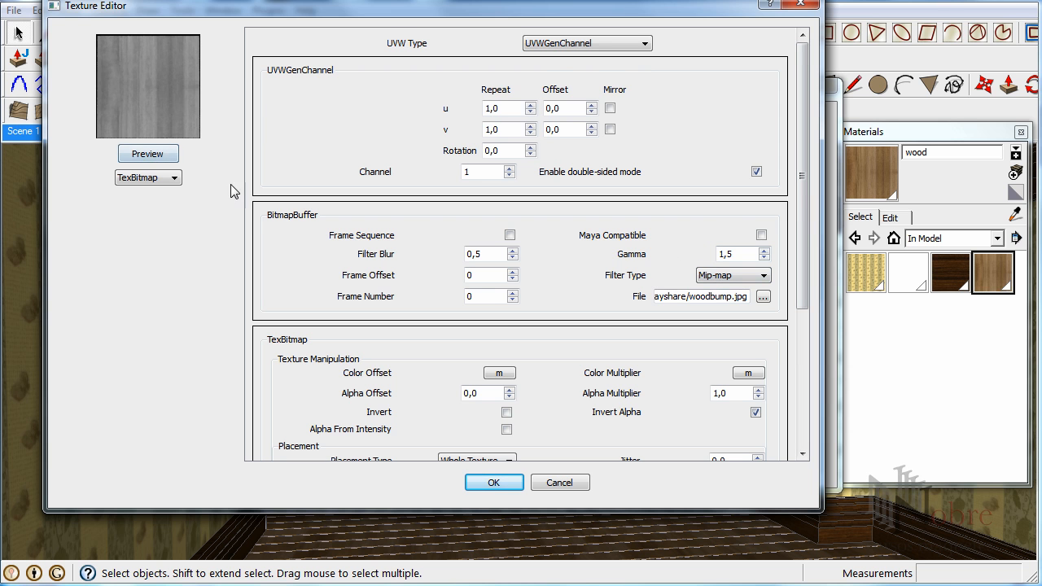
left_click(499, 483)
left_click(164, 237)
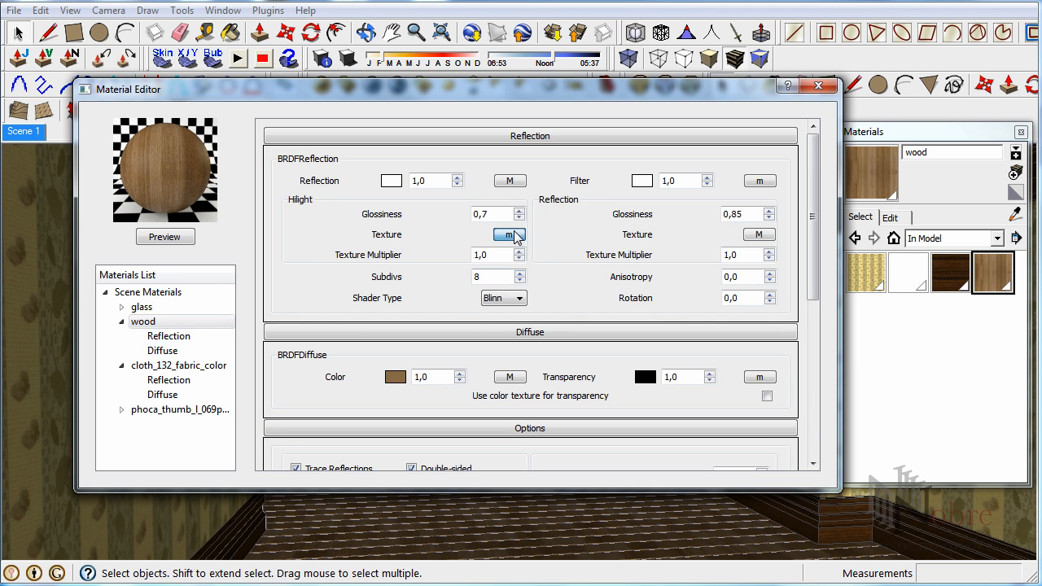
- Assign a TexBitmap texture with the woodbump image to the wood material's highlight glossiness
left_click(509, 235)
left_click(168, 179)
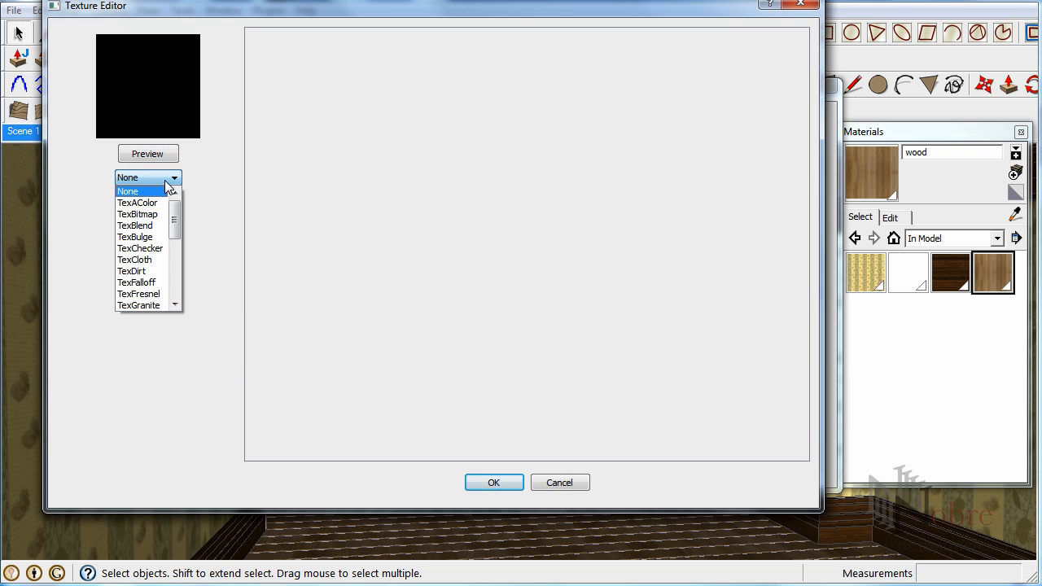
left_click(150, 223)
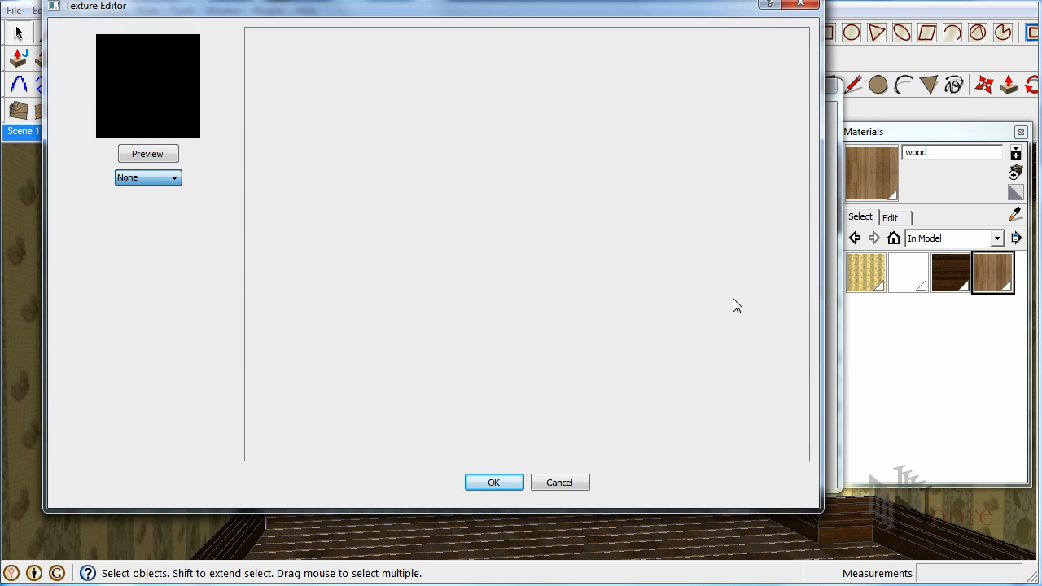
left_click(763, 297)
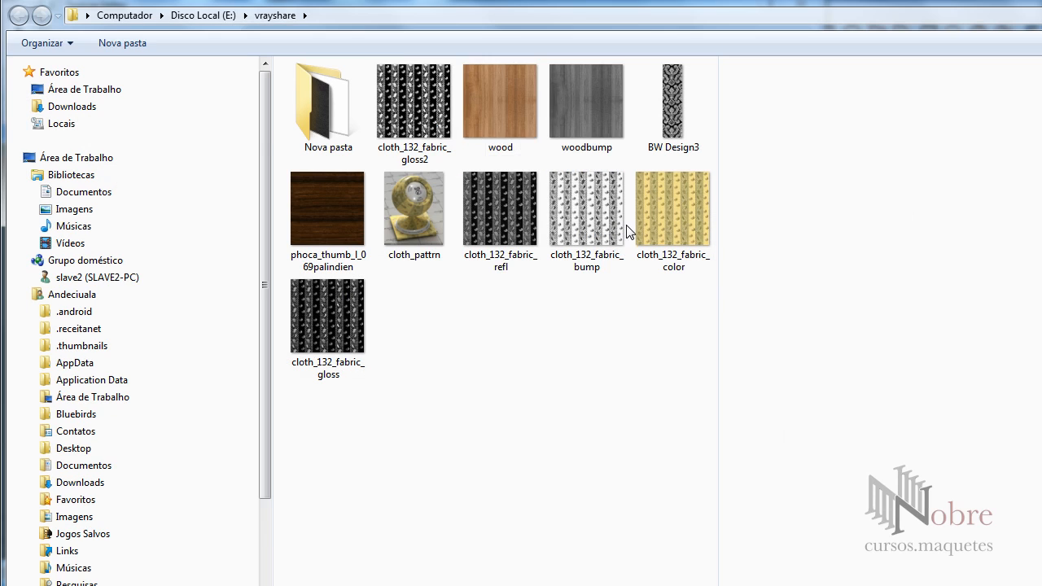
left_click(585, 101)
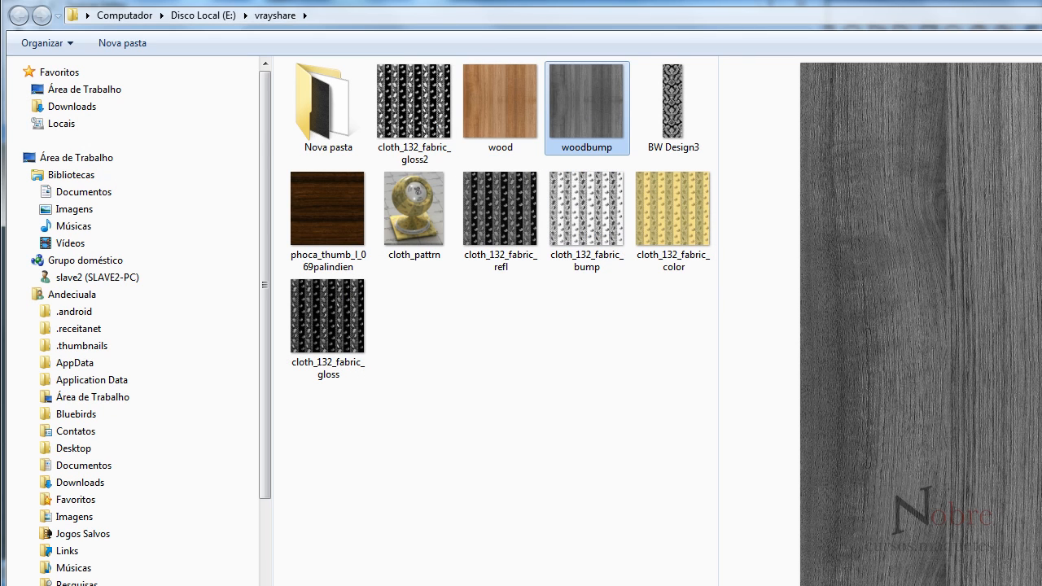
key("Return")
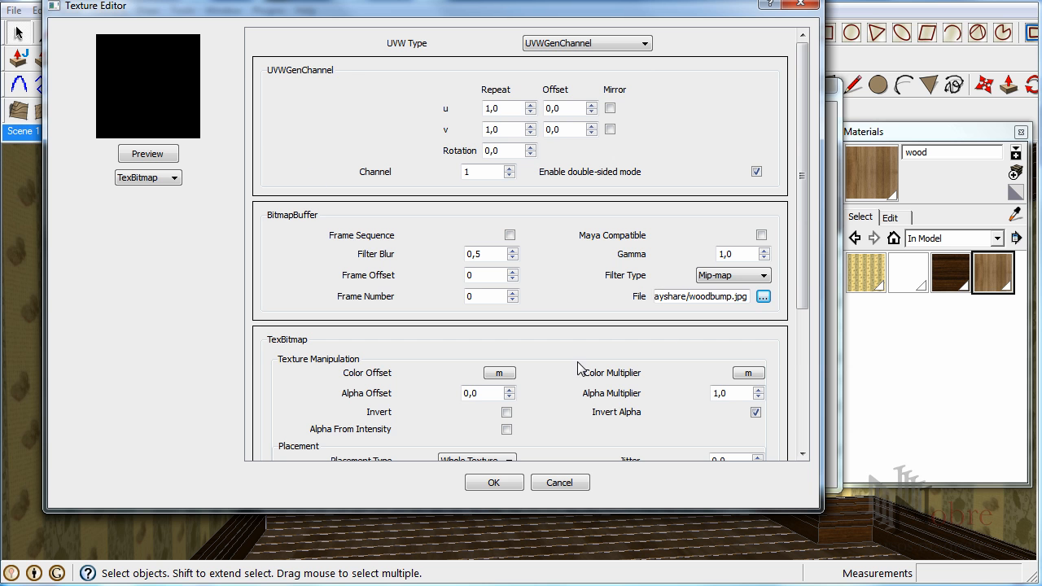
- Set the highlight glossiness bitmap's gamma to 1,5, confirm it and update the material preview
left_click(730, 255)
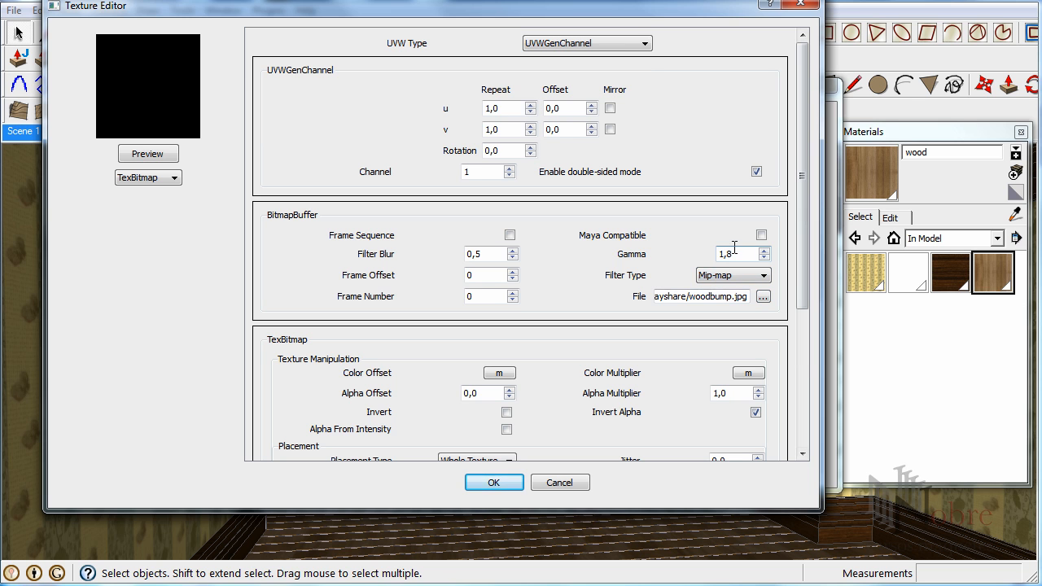
type("5")
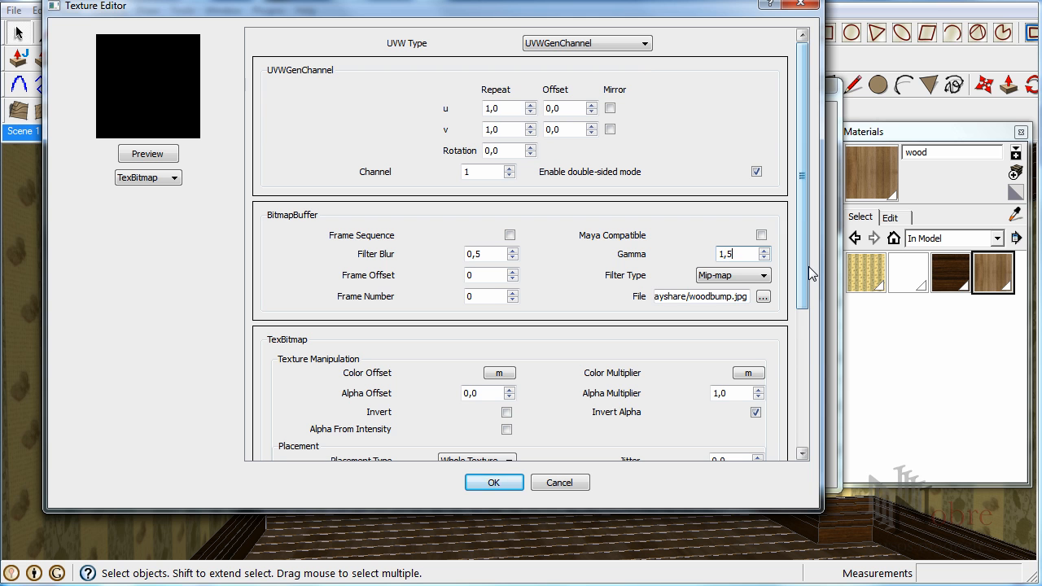
key("Tab")
left_click(494, 483)
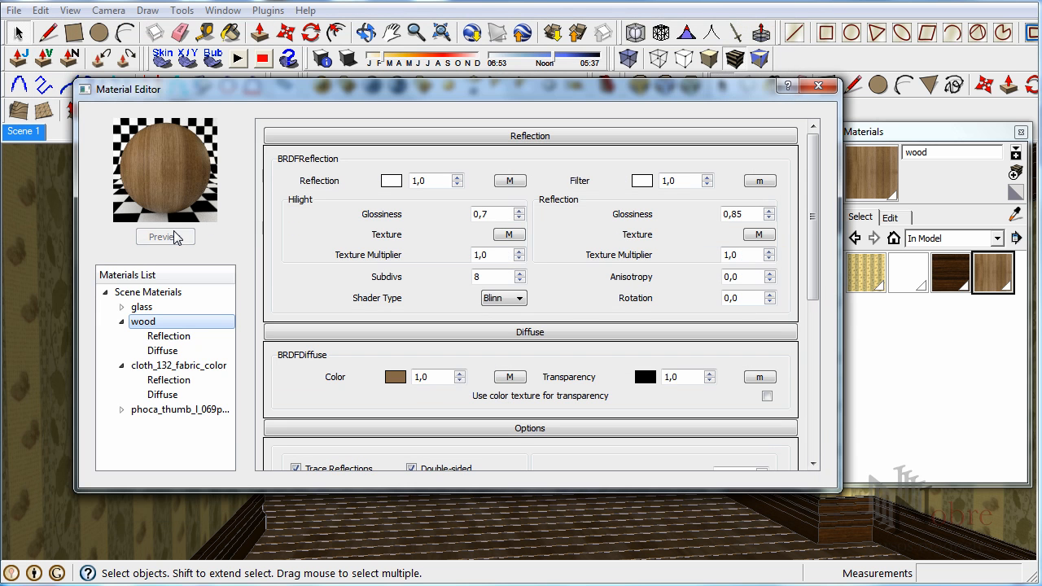
left_click(165, 237)
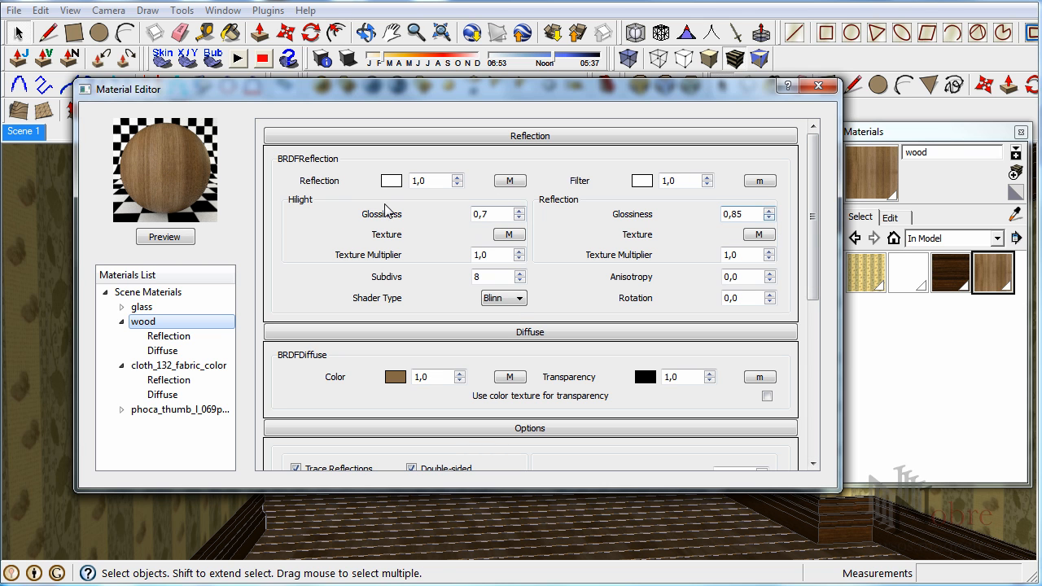
- Set the gamma of the wood's reflection glossiness bitmap to 1,9 and update the material preview
left_click(759, 234)
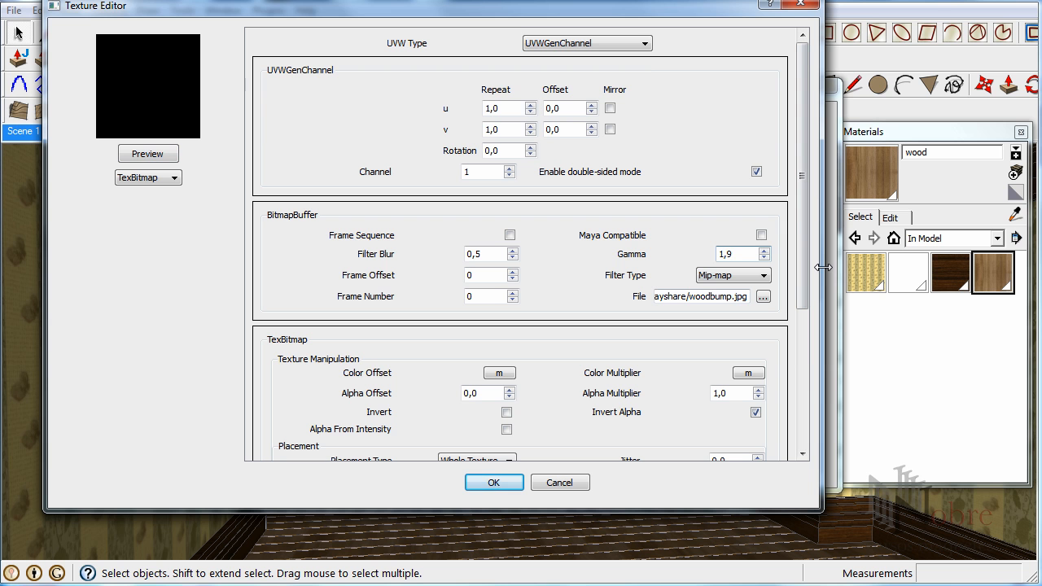
left_click(494, 482)
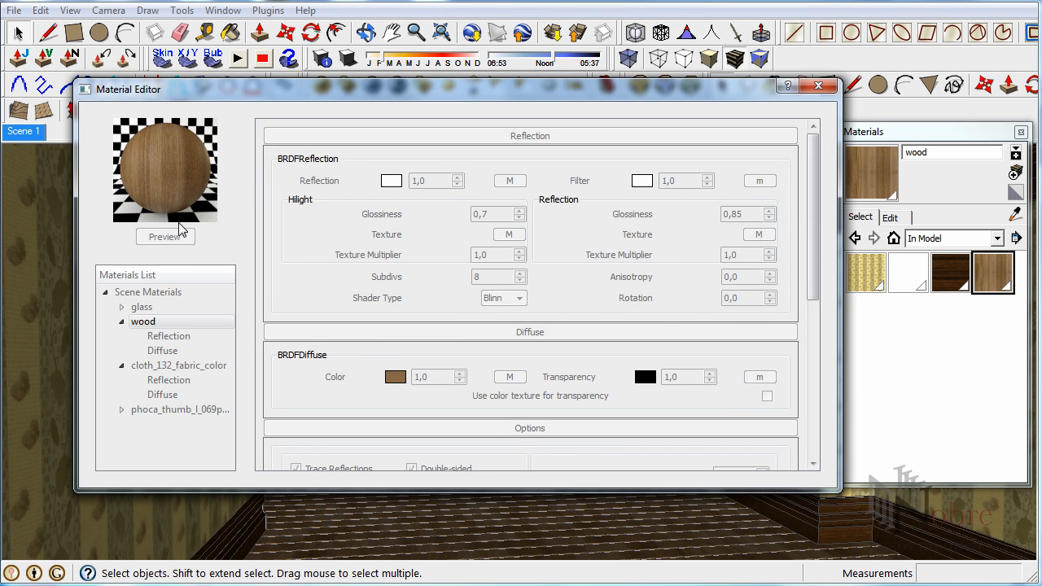
left_click(177, 236)
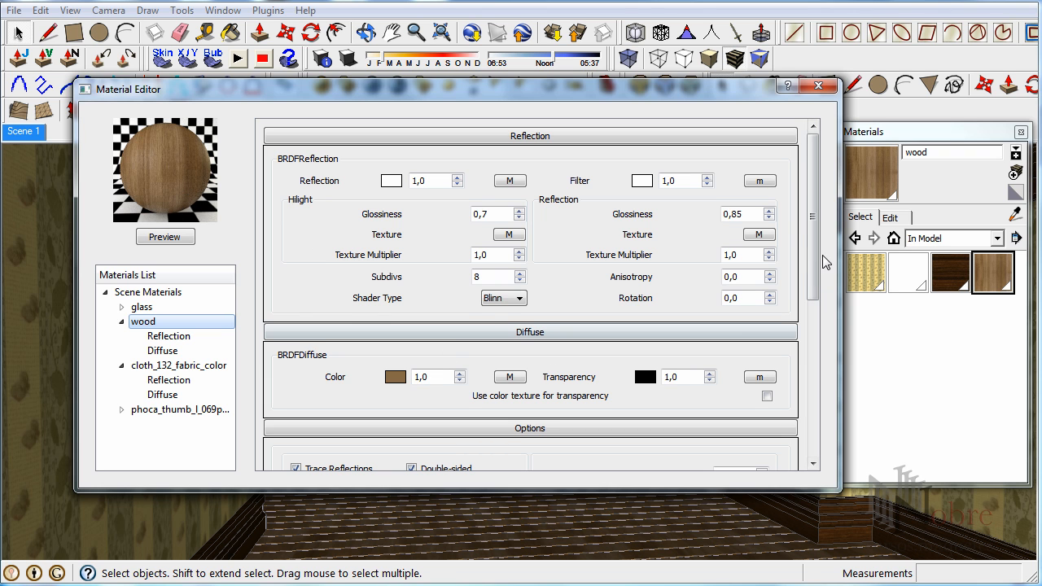
- Enable the wood material's bump map and assign it a TexBitmap texture using the woodbump image
left_click_drag(812, 245, 817, 345)
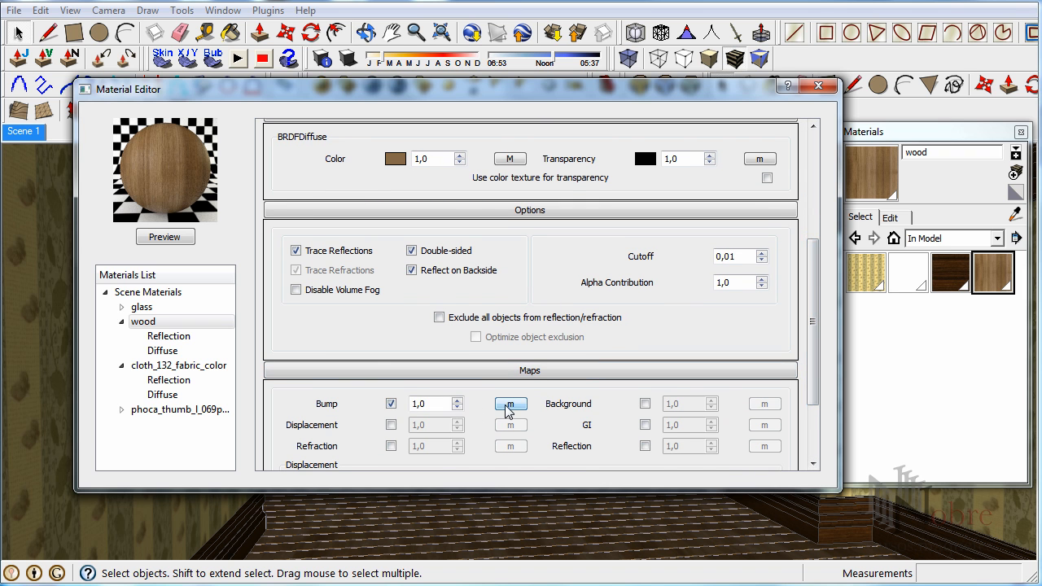
left_click(509, 404)
left_click(172, 181)
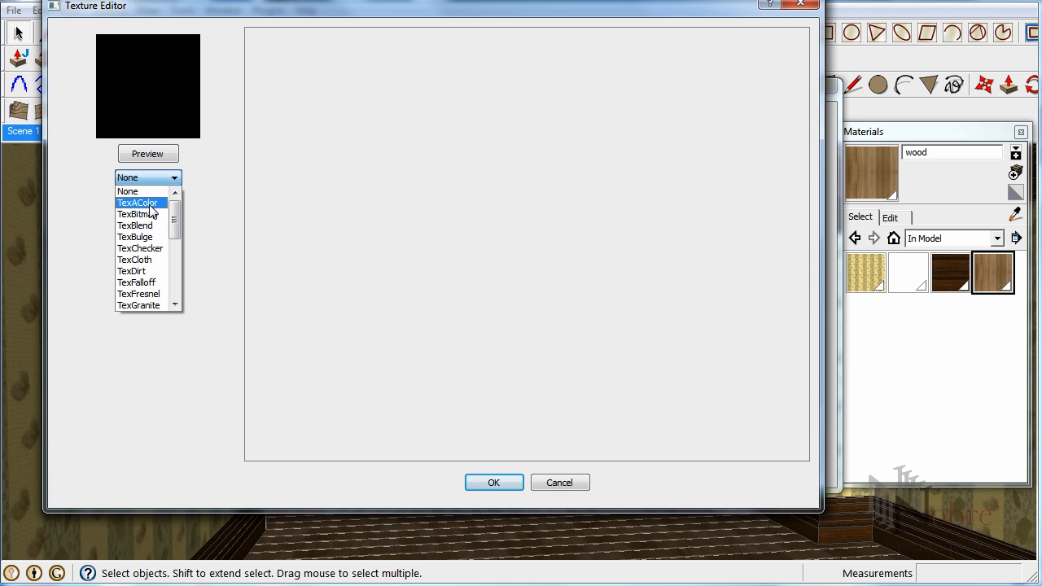
left_click(684, 271)
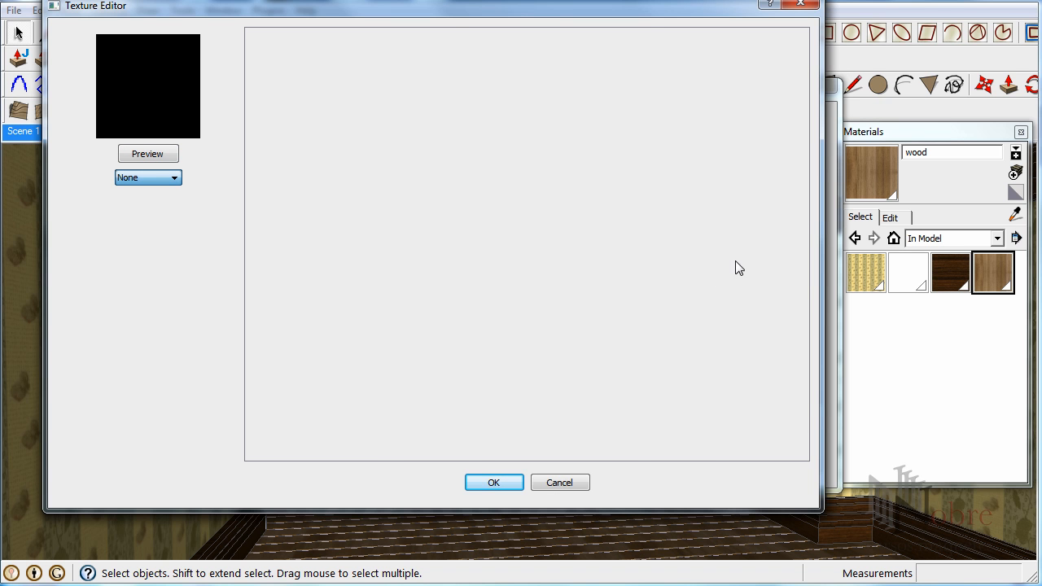
key("Down")
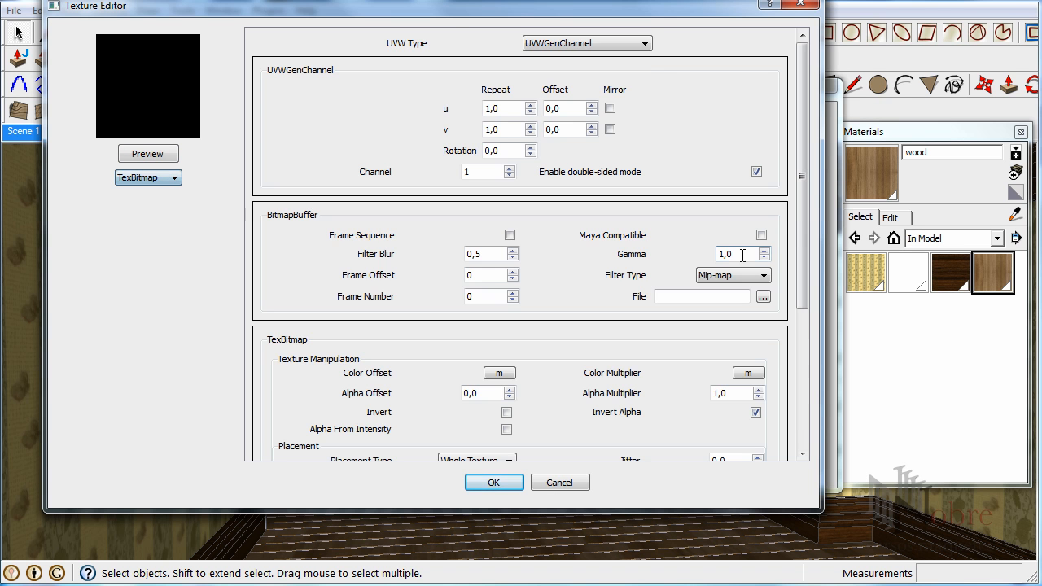
left_click(764, 296)
left_click(582, 105)
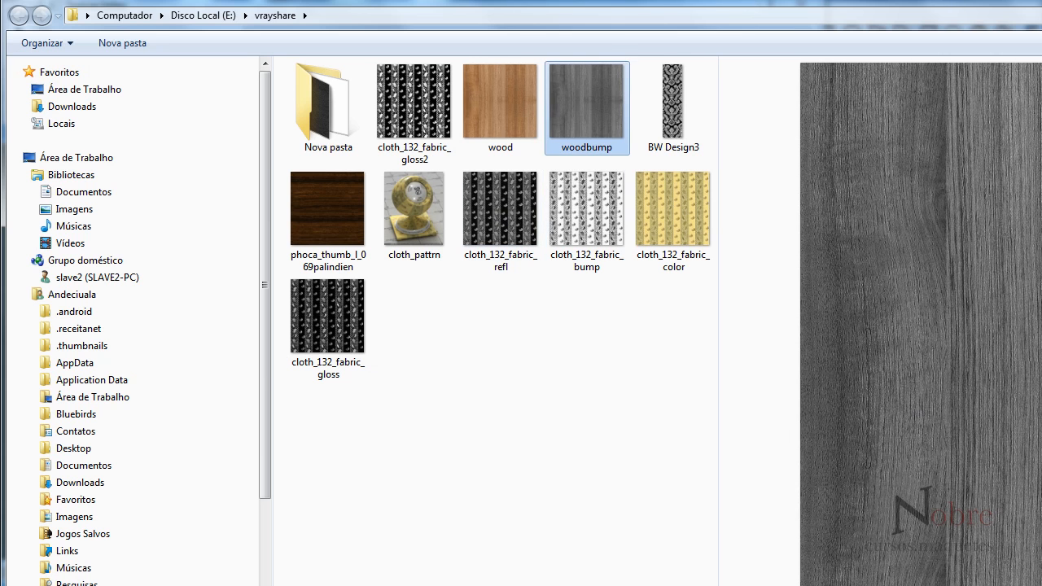
double_click(582, 104)
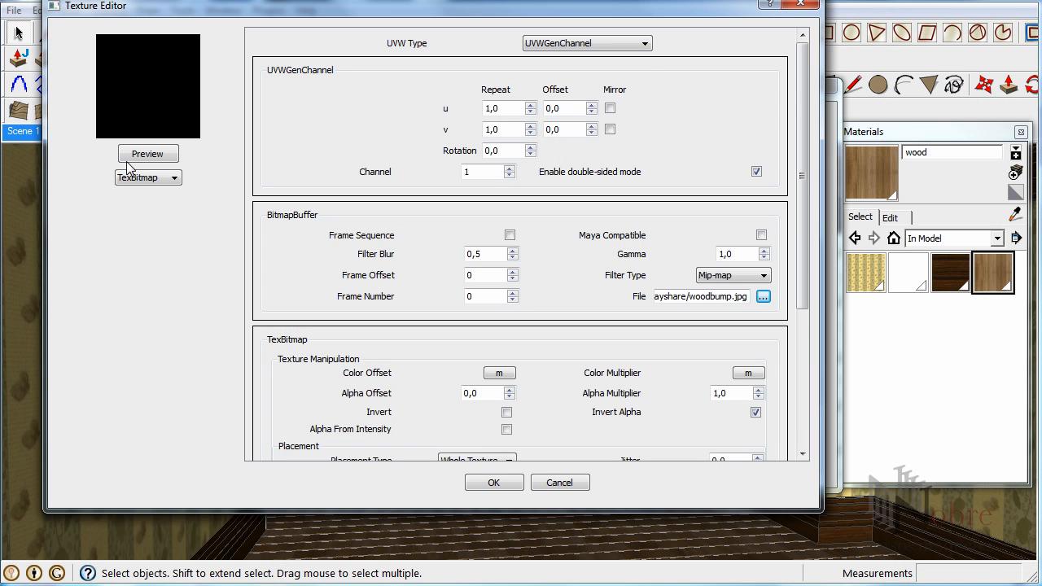
left_click(154, 159)
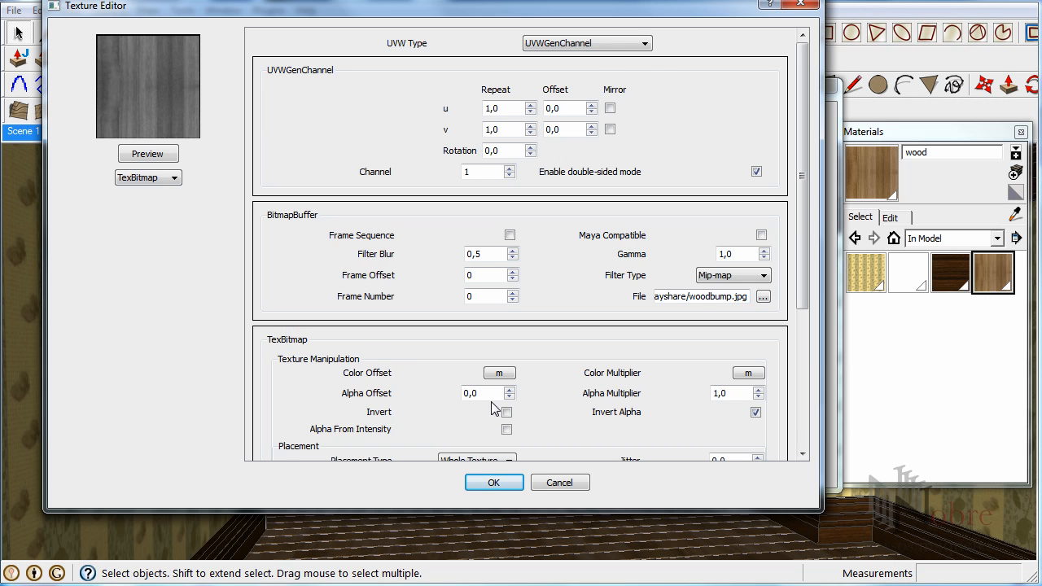
left_click(510, 489)
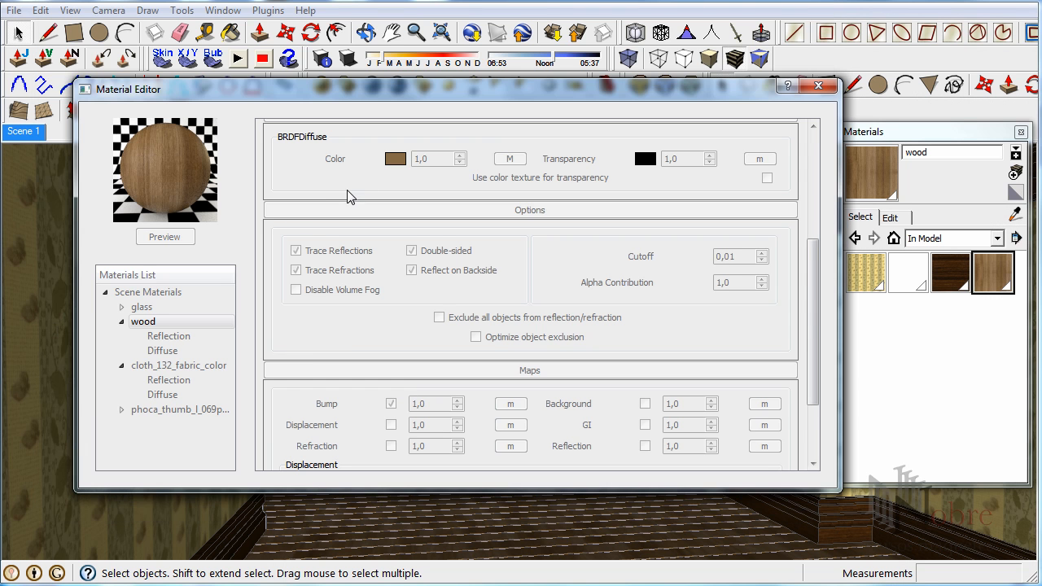
- Set the wood material's bump amount to 0,4, preview it and close the Material Editor
left_click_drag(430, 404, 359, 404)
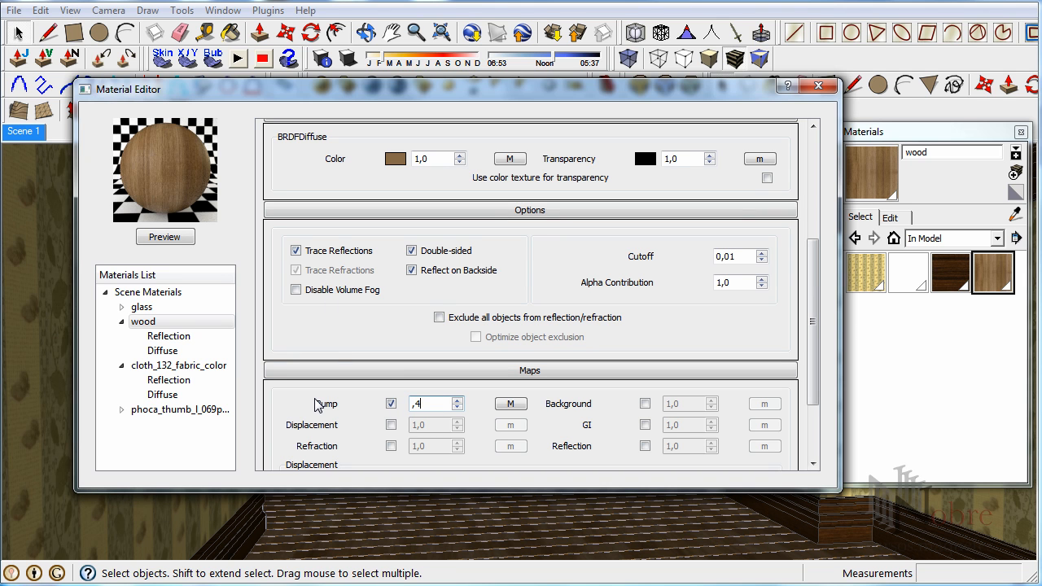
left_click(164, 238)
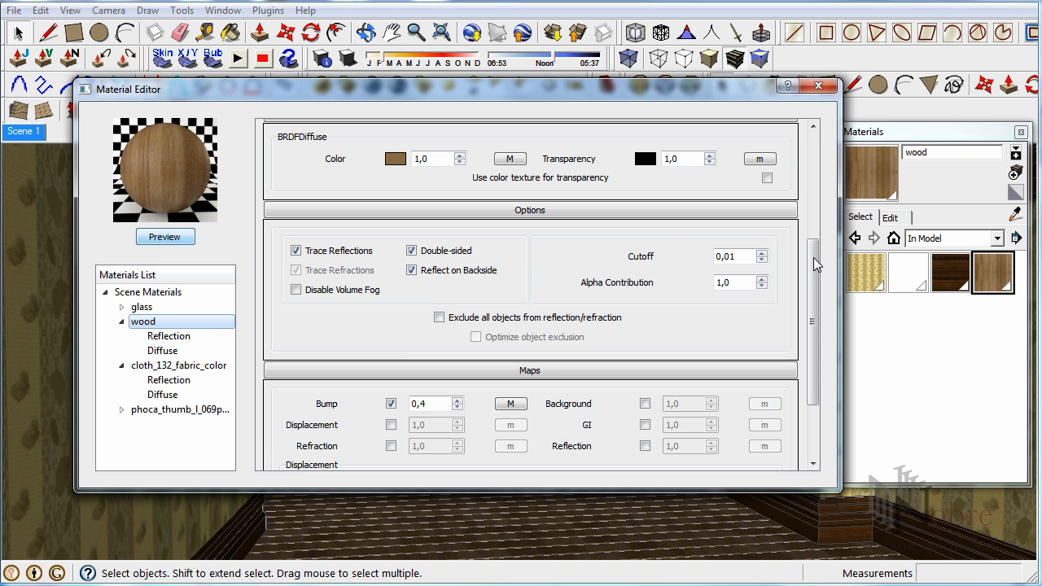
left_click(820, 86)
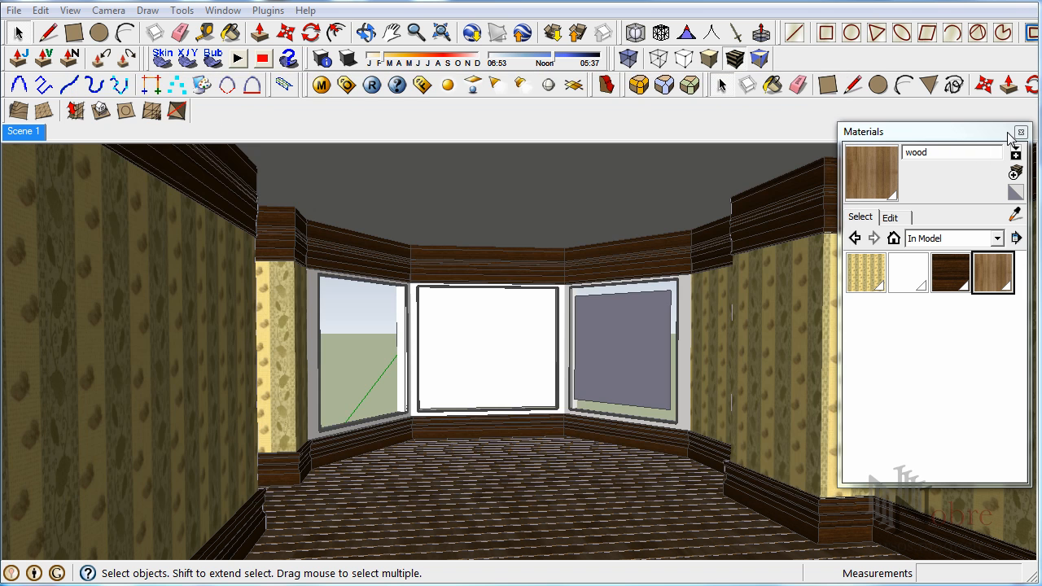
- Close the Materials window, render the scene in V-Ray to check the wood floor and close the frame buffer
left_click(1020, 132)
left_click(372, 86)
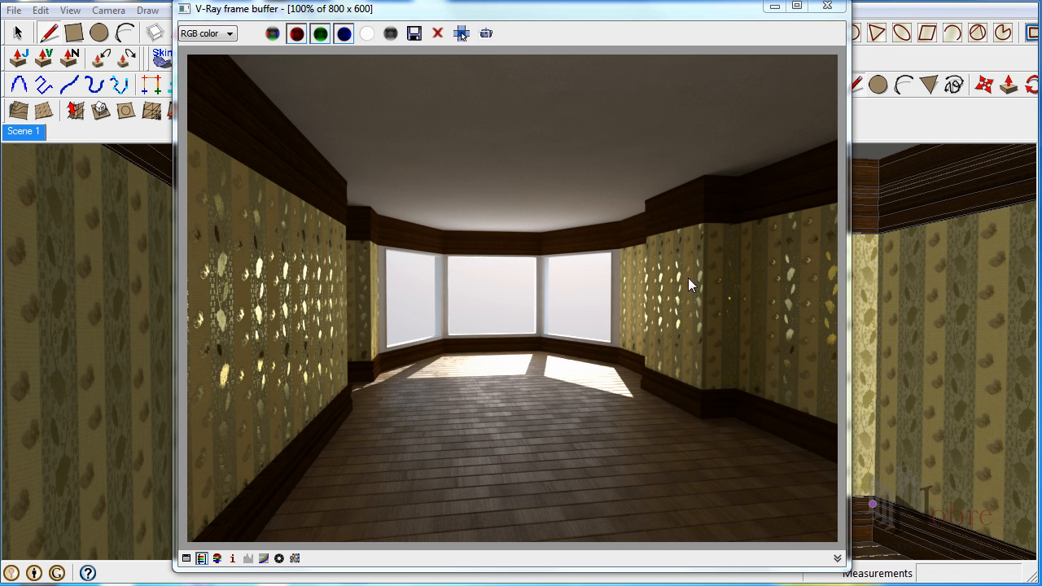
left_click(827, 7)
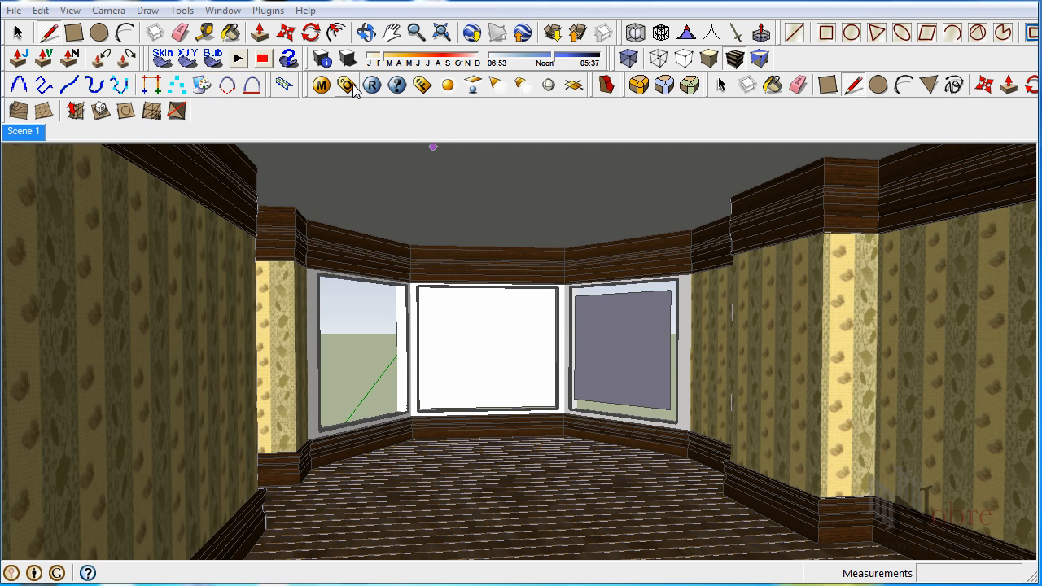
- Set the bump amount of the cloth_132_fabric_color wallpaper material to 1,0 and update its preview
left_click(325, 89)
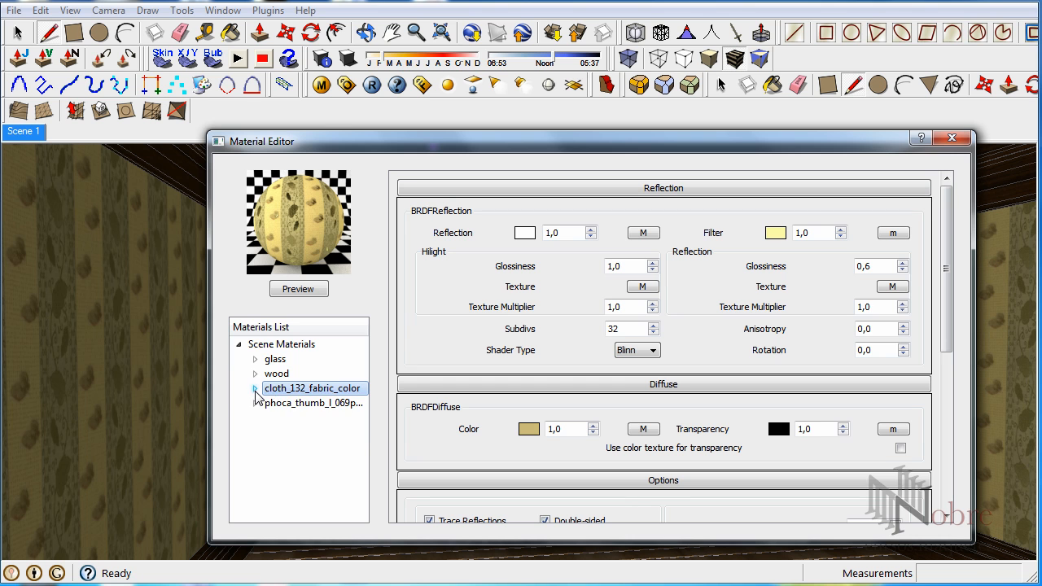
left_click(255, 389)
scroll(938, 348, "down", 5)
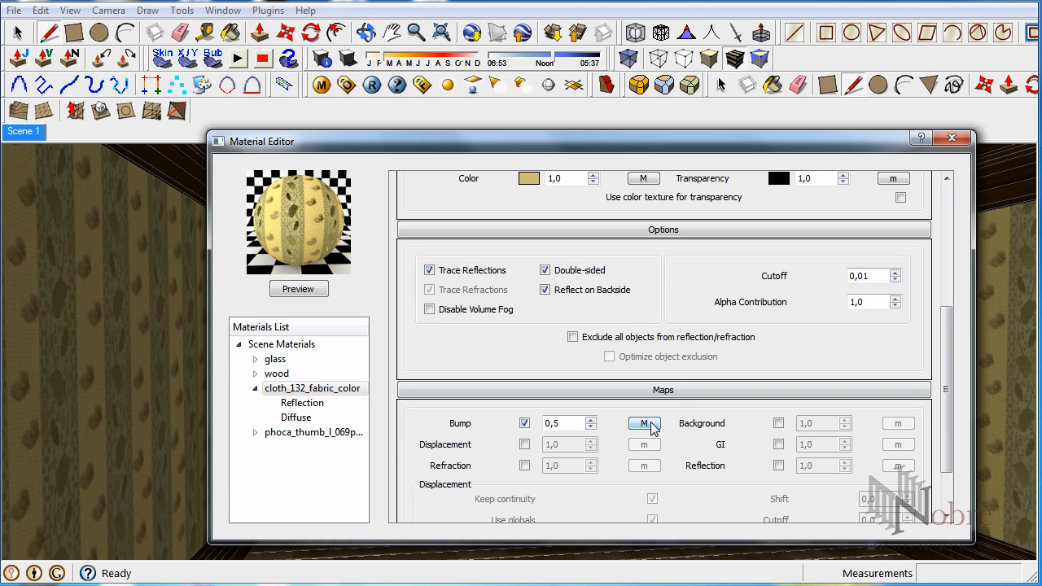
double_click(570, 423)
left_click(303, 291)
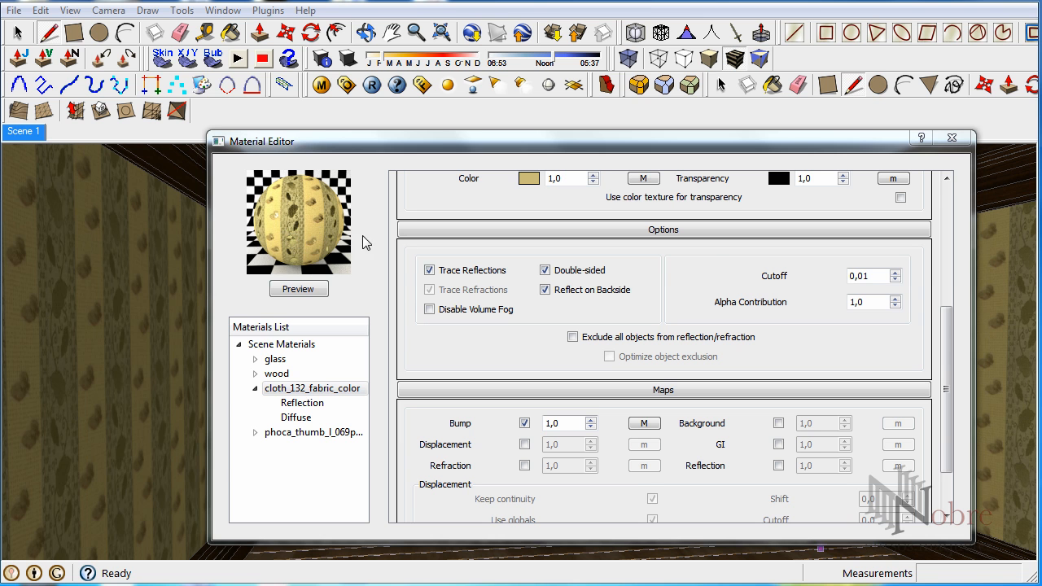
scroll(943, 244, "up", 5)
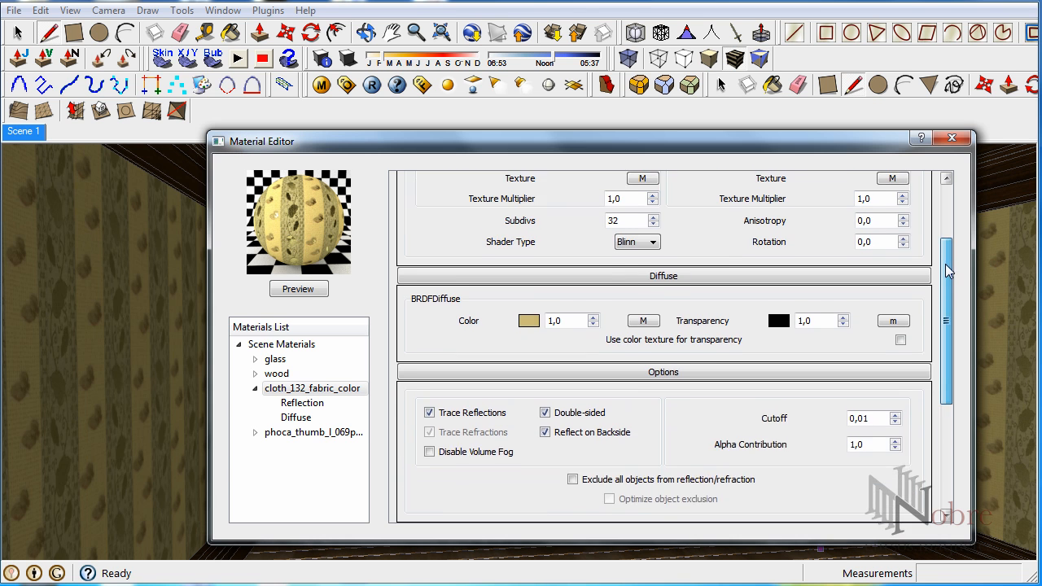
scroll(938, 232, "up", 2)
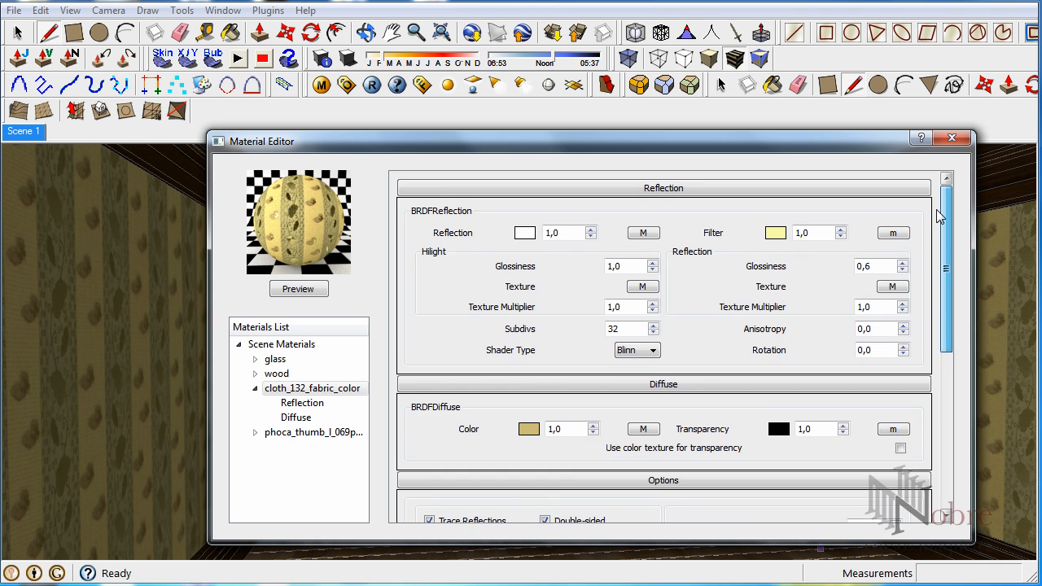
scroll(939, 216, "down", 5)
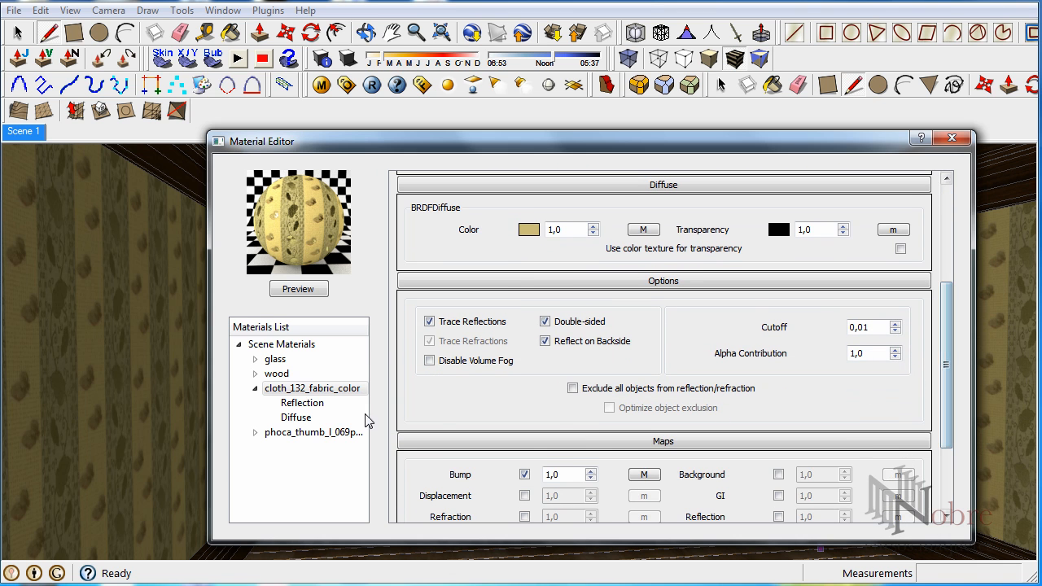
- Set the gamma of the wood material's reflection glossiness bitmap to 2,2, preview the texture and accept it
left_click(281, 375)
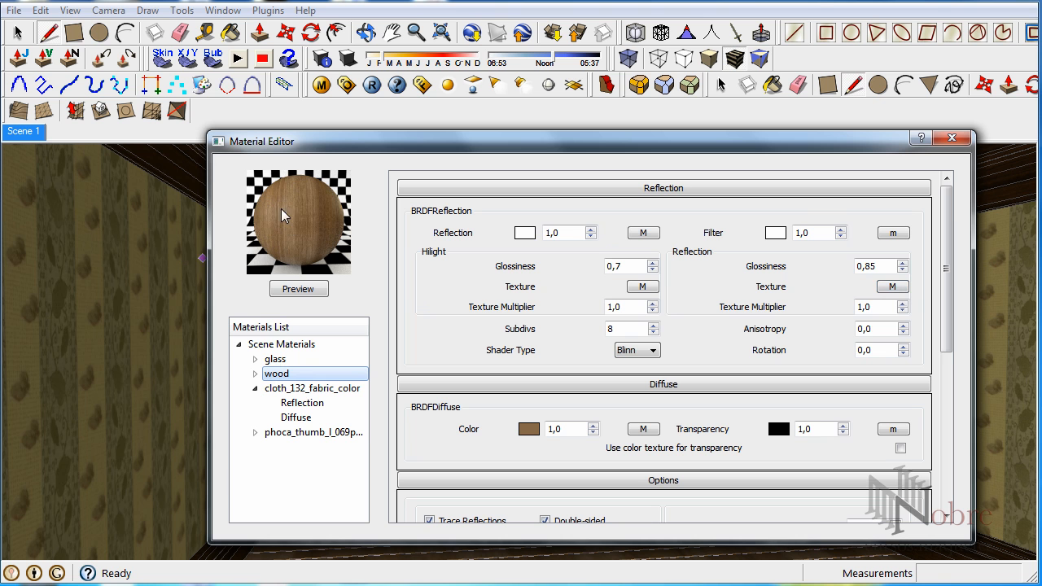
left_click(893, 287)
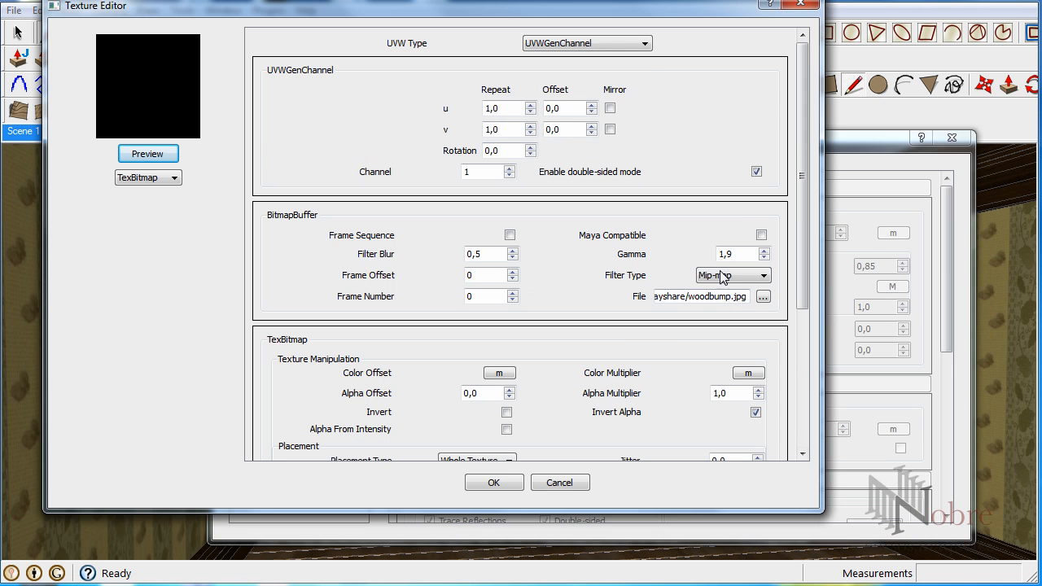
left_click(737, 254)
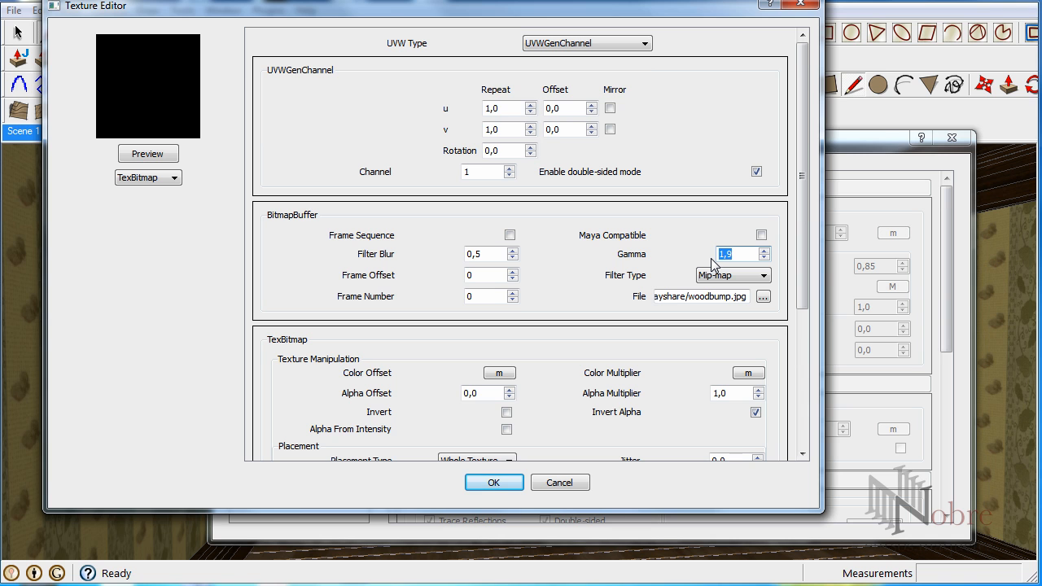
type("2,2")
left_click(147, 155)
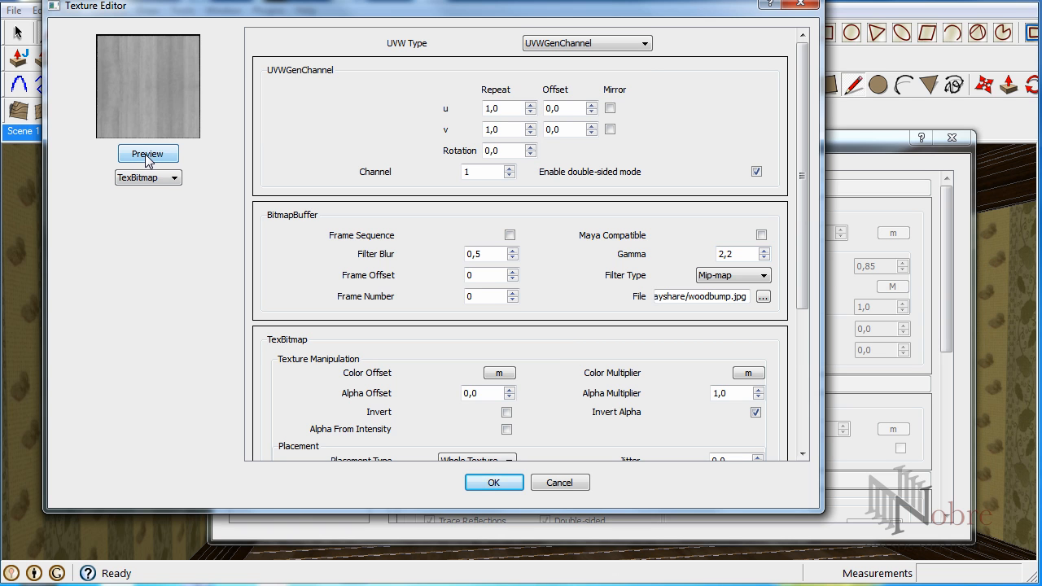
left_click(494, 482)
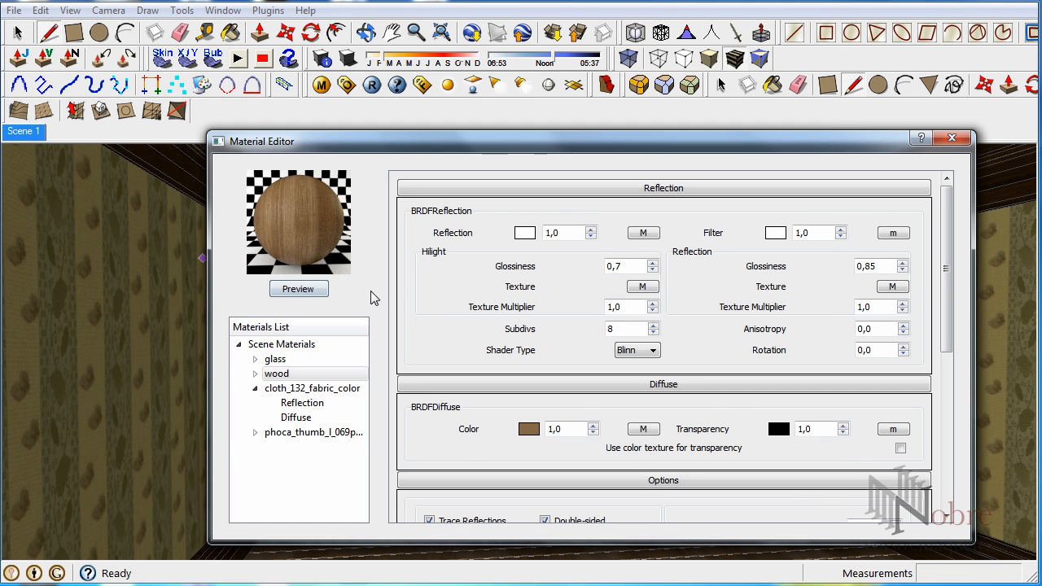
left_click(638, 285)
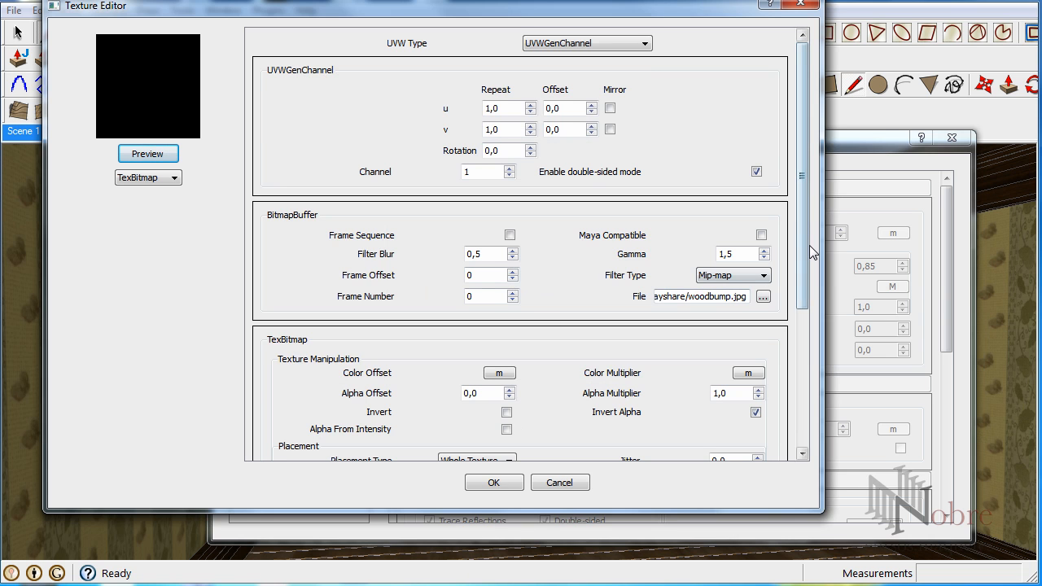
left_click_drag(805, 236, 807, 243)
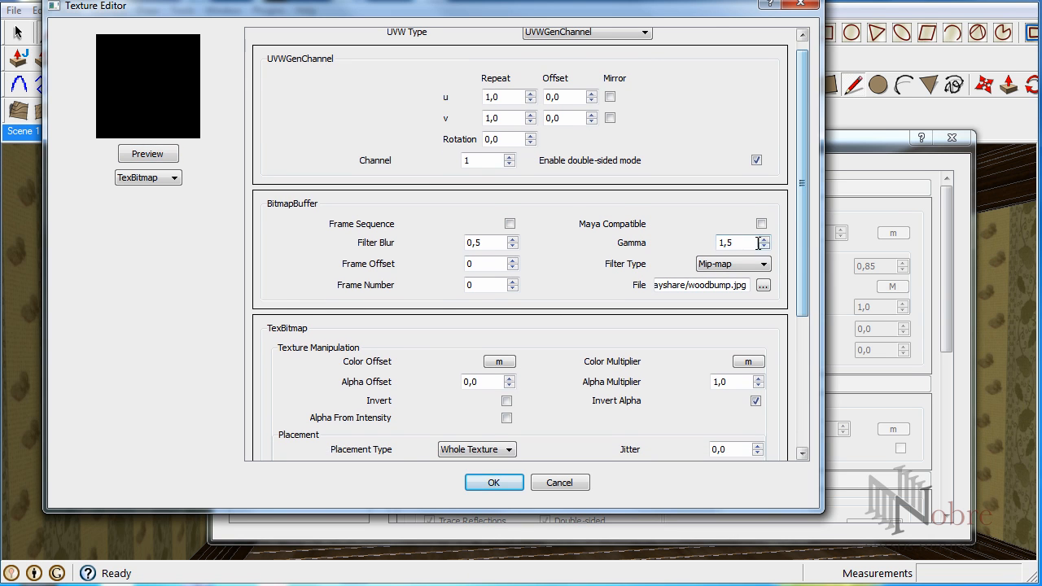
left_click(801, 7)
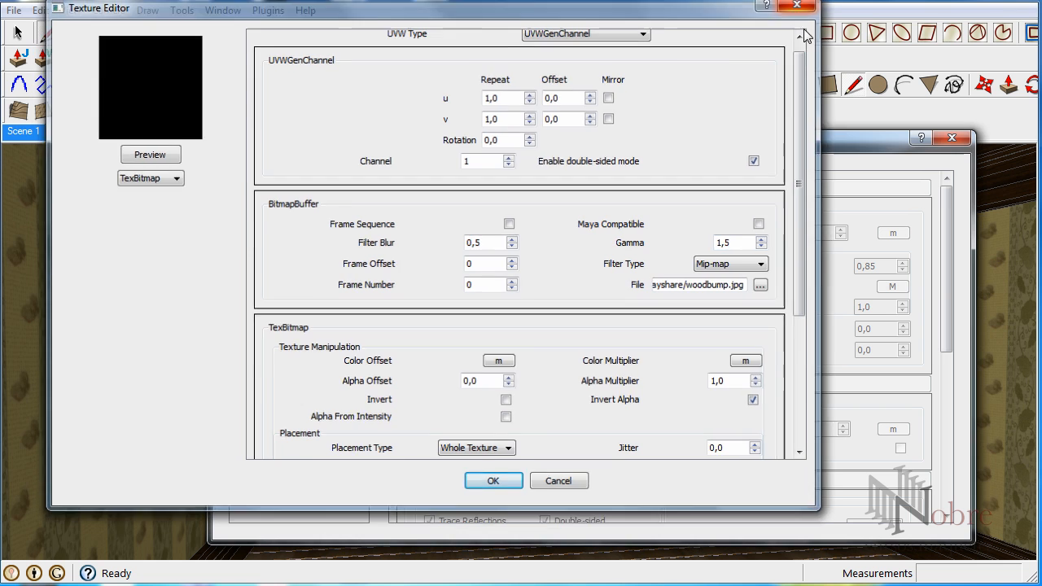
- Set the gamma of the wood's reflection glossiness bitmap to 2 and update the wood material preview
left_click(892, 285)
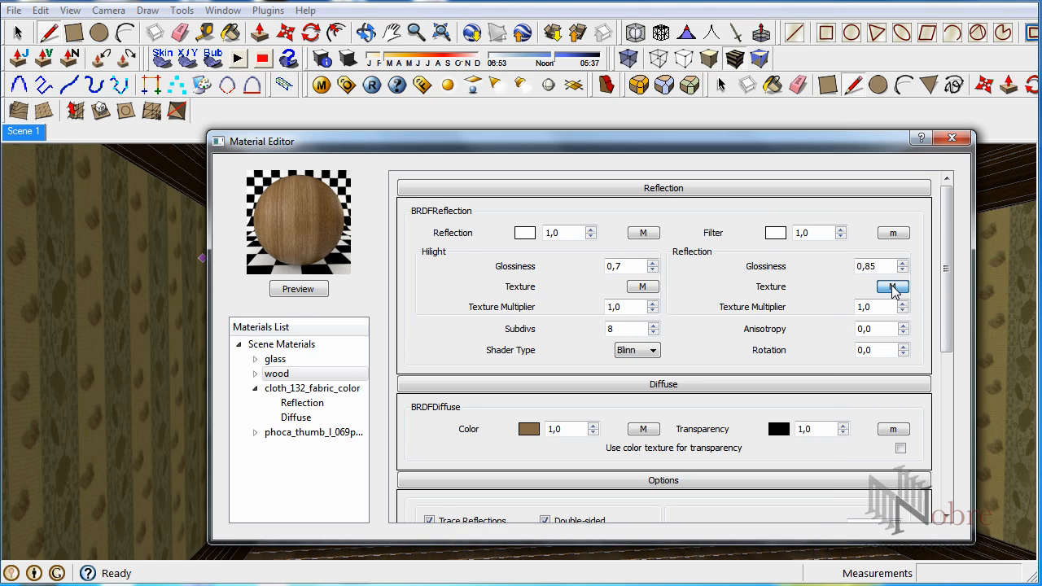
double_click(725, 254)
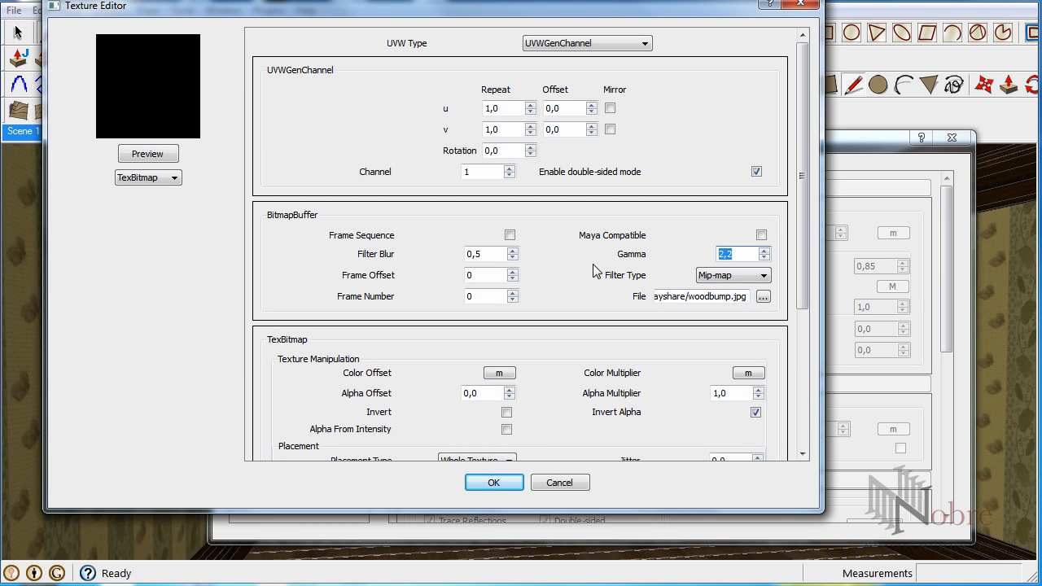
double_click(724, 254)
type("2,")
left_click(493, 483)
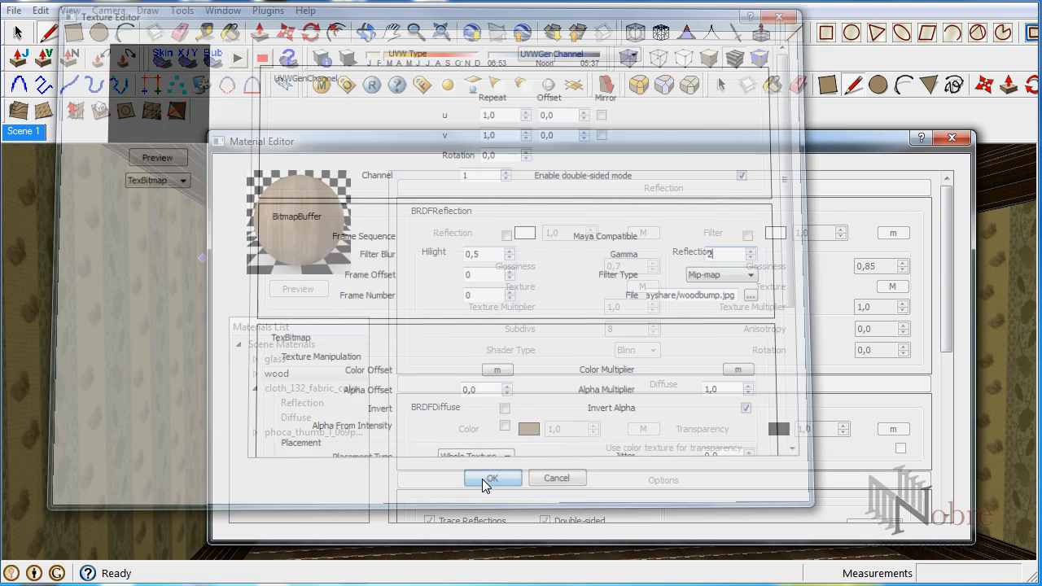
left_click(277, 375)
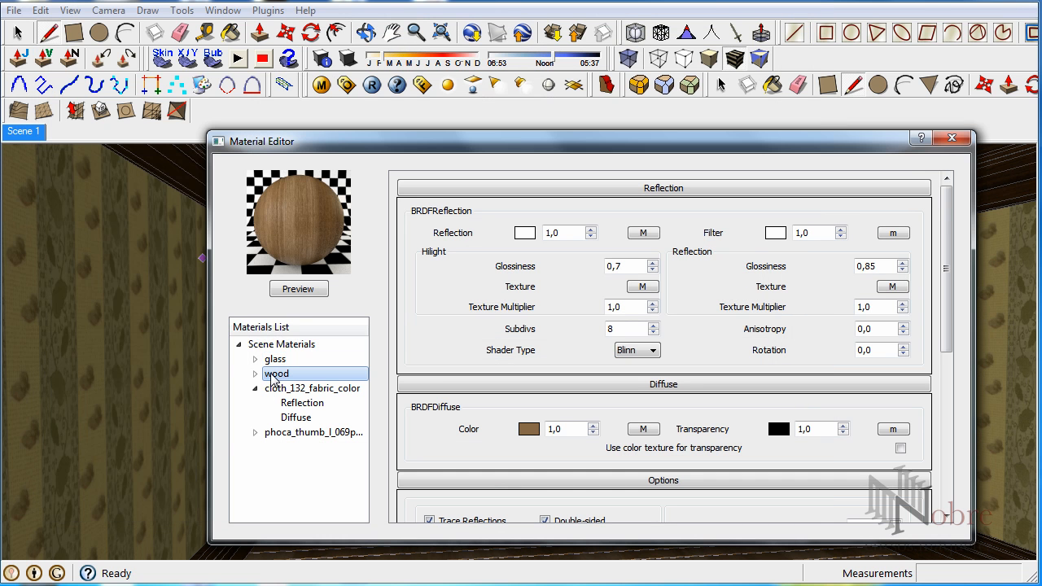
left_click(289, 292)
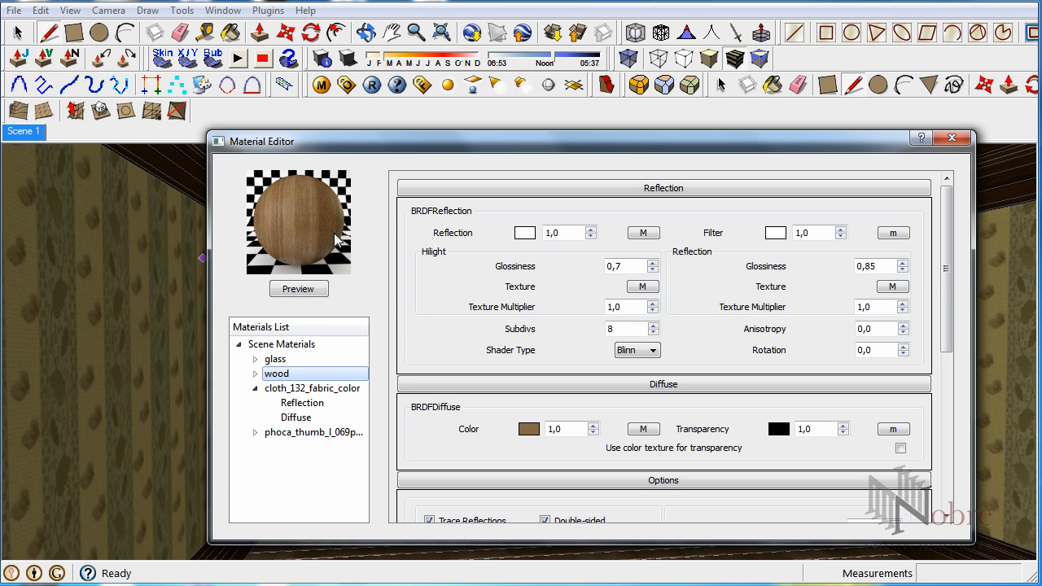
- Set the wood material's reflection glossiness to 0,9 and update the preview
left_click_drag(877, 264, 863, 266)
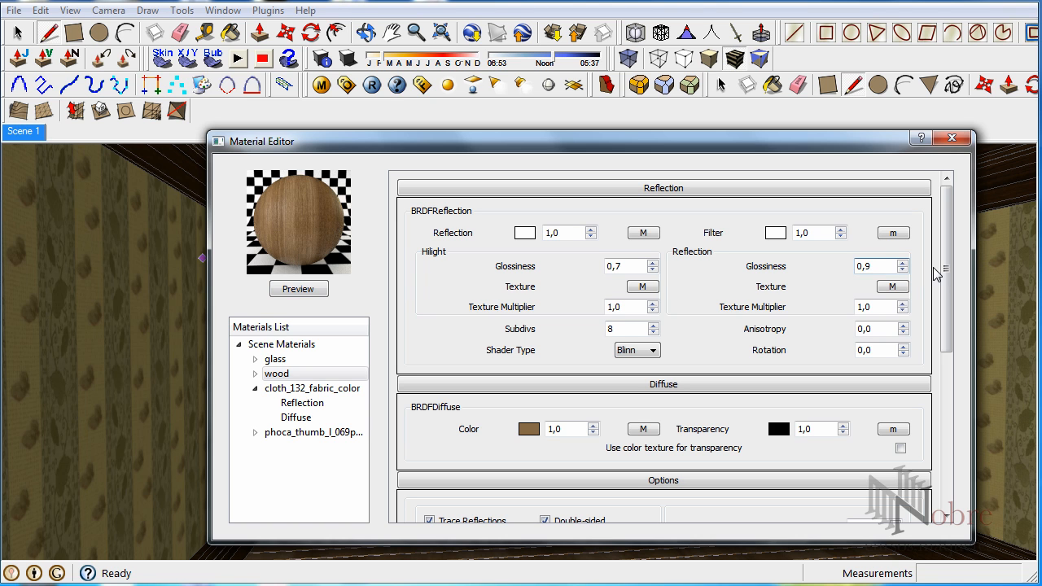
left_click(299, 287)
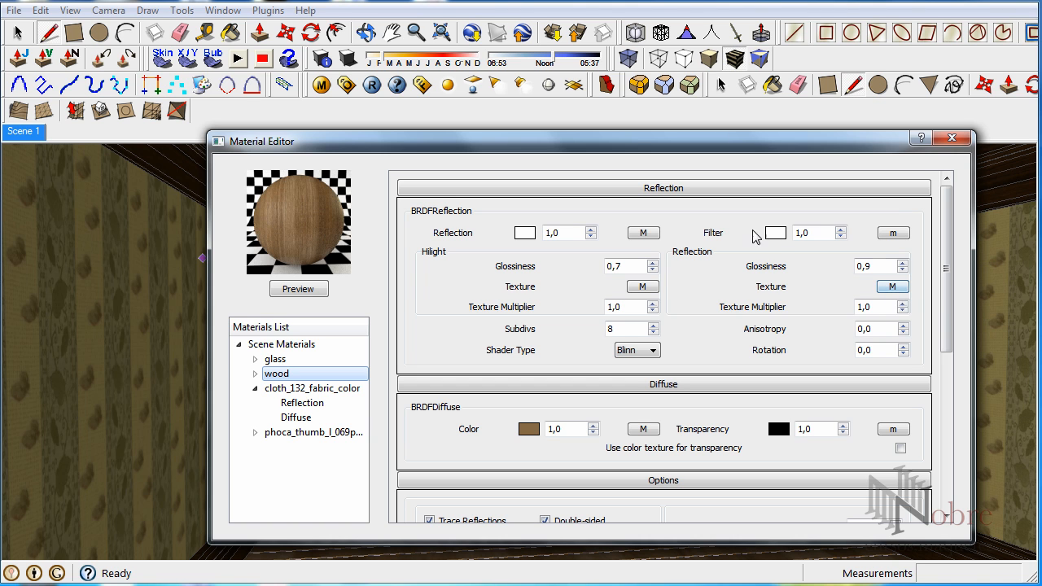
left_click(554, 233)
left_click(863, 267)
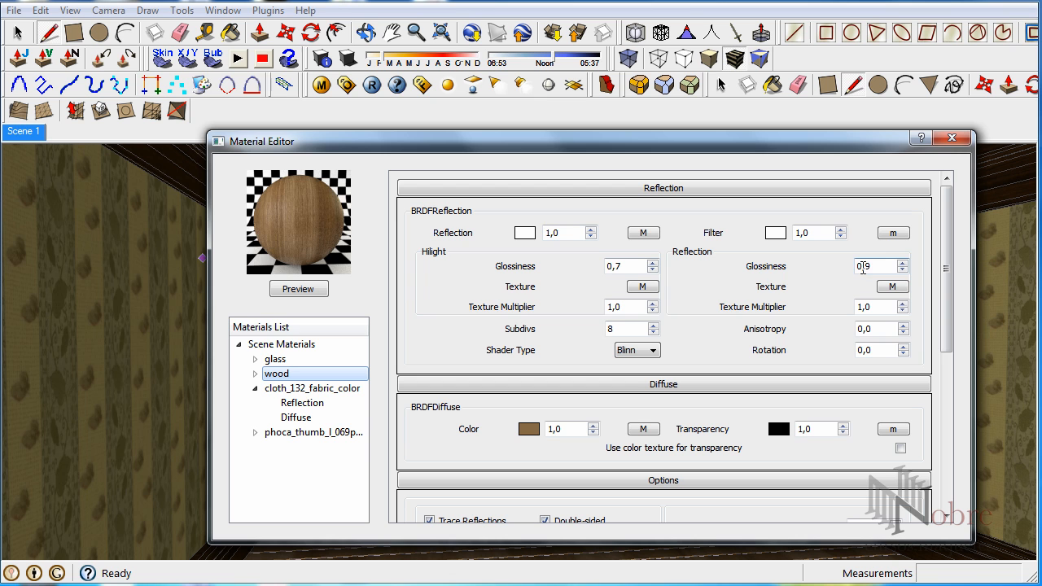
left_click(627, 272)
- Set the gamma of the wood's highlight glossiness bitmap to 1,9, preview the material and close the Material Editor
left_click(643, 287)
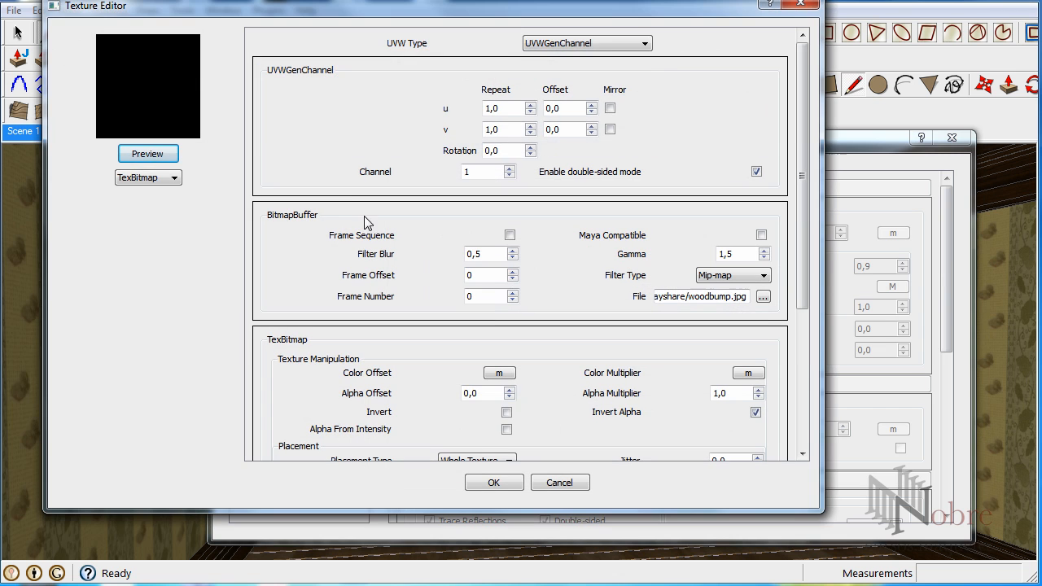
left_click(735, 254)
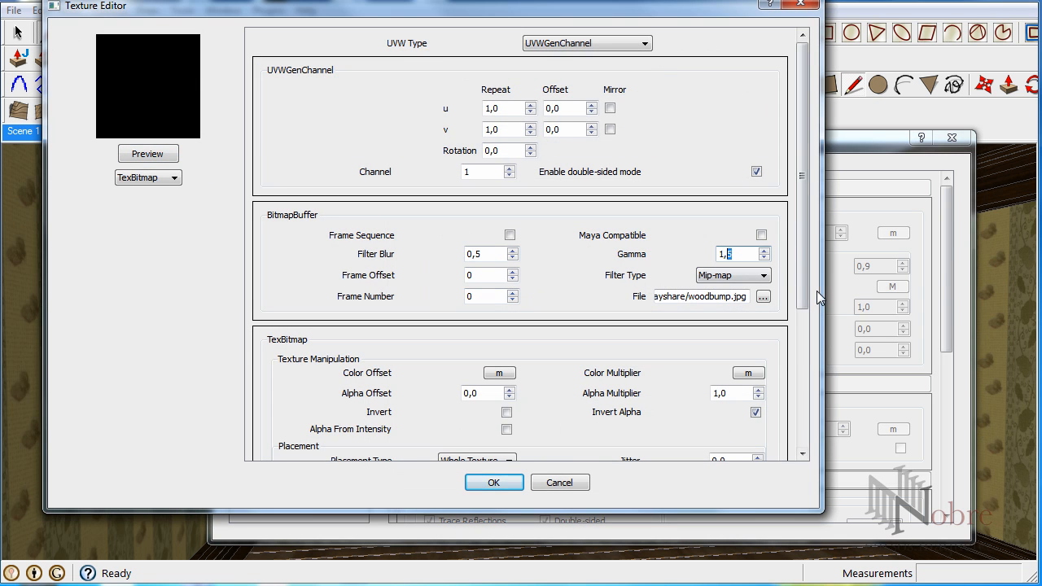
type("9")
key("Return")
left_click(310, 289)
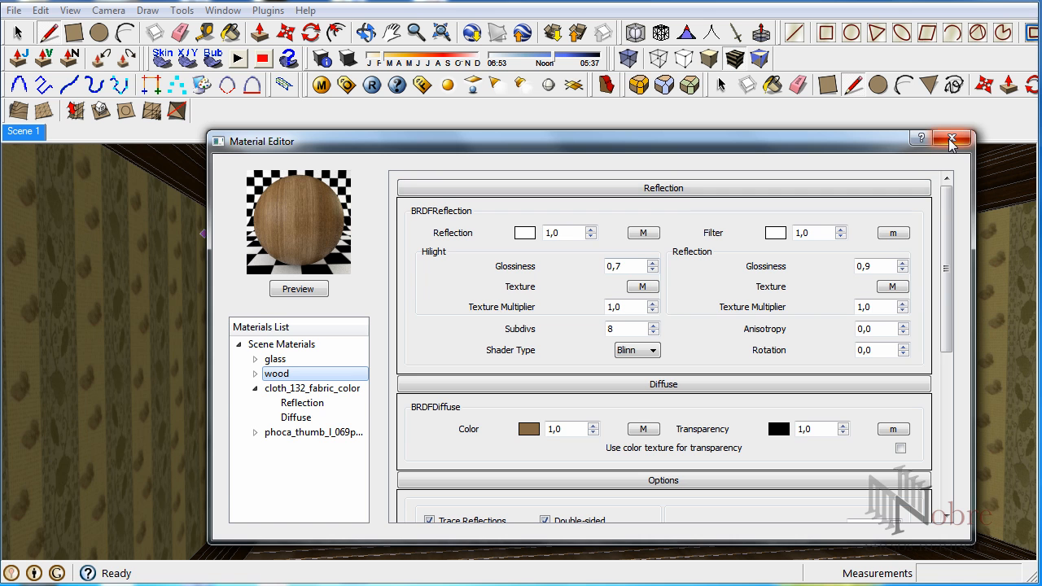
left_click(952, 140)
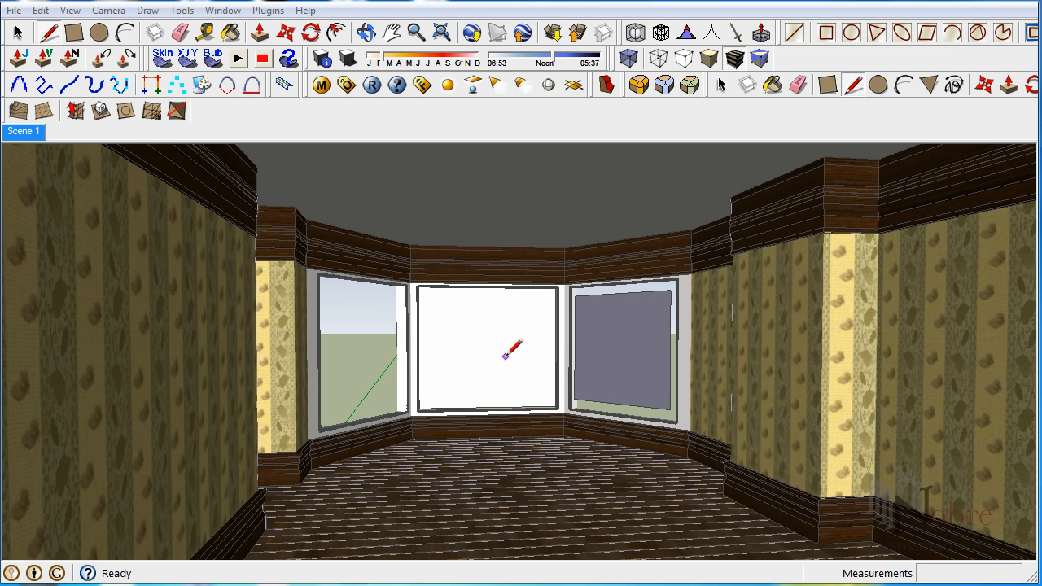
- Remove the ceiling from view so the room can be seen from above
middle_click_drag(508, 239, 495, 181)
key("space")
right_click(494, 181)
left_click(534, 204)
mouse_move(529, 222)
middle_mouse_down()
mouse_move(469, 354)
mouse_move(577, 65)
middle_mouse_up()
middle_click_drag(497, 282, 453, 329)
scroll(465, 328, "down", 4)
middle_click_drag(518, 270, 512, 342)
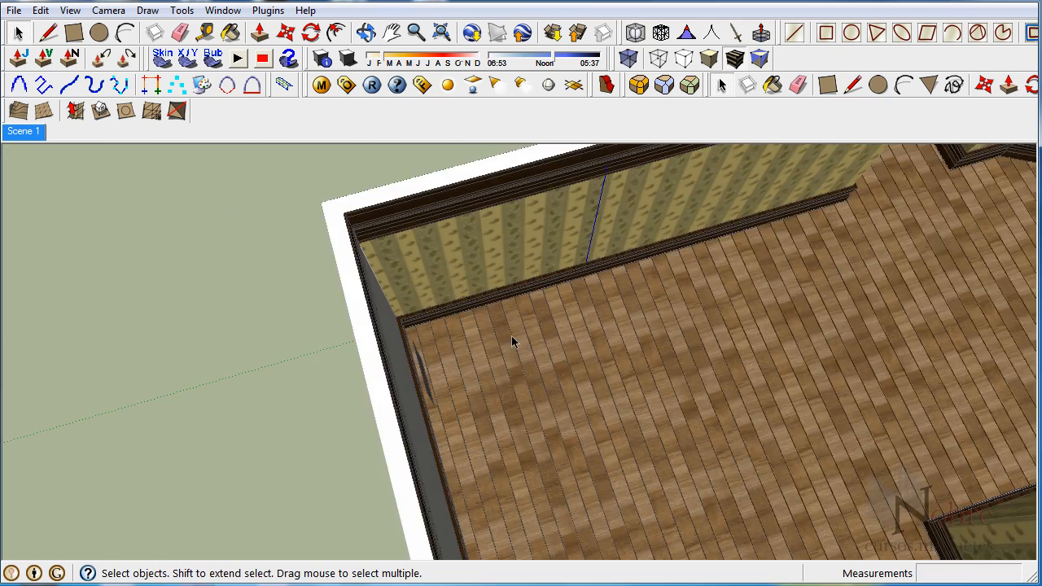
- Open the baseboard moulding for editing, select its curved upper face and turn on the display of hidden geometry
scroll(480, 268, "up", 8)
middle_click_drag(498, 272, 554, 181)
middle_click_drag(453, 391, 431, 362)
double_click(278, 453)
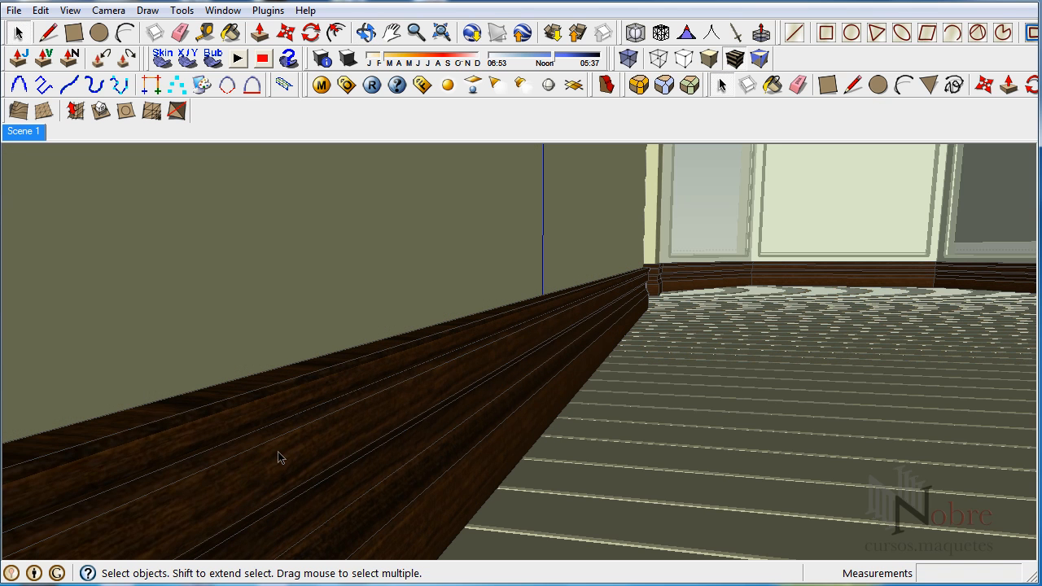
right_click(259, 415)
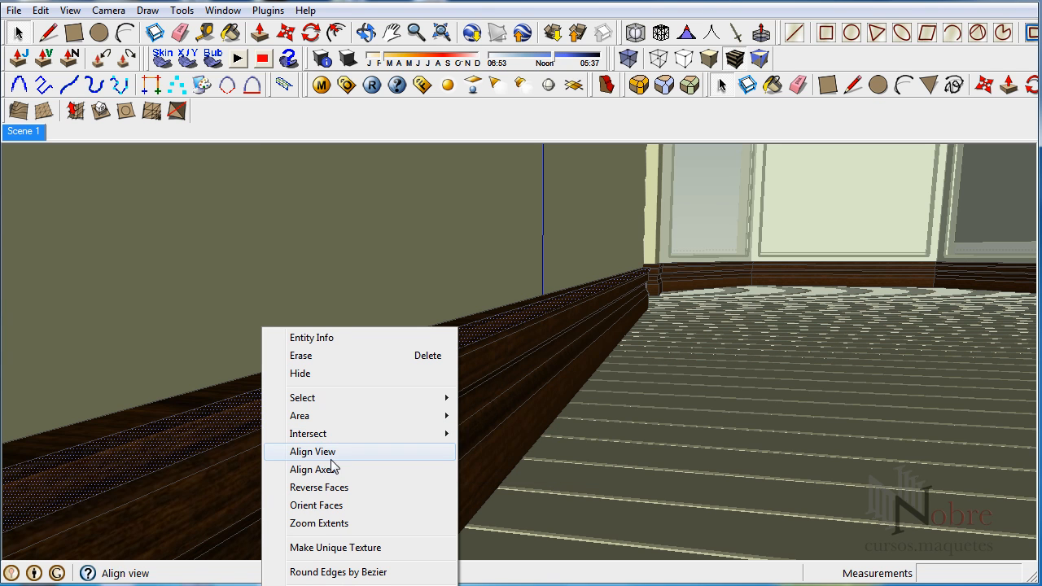
right_click(221, 426)
right_click(221, 427)
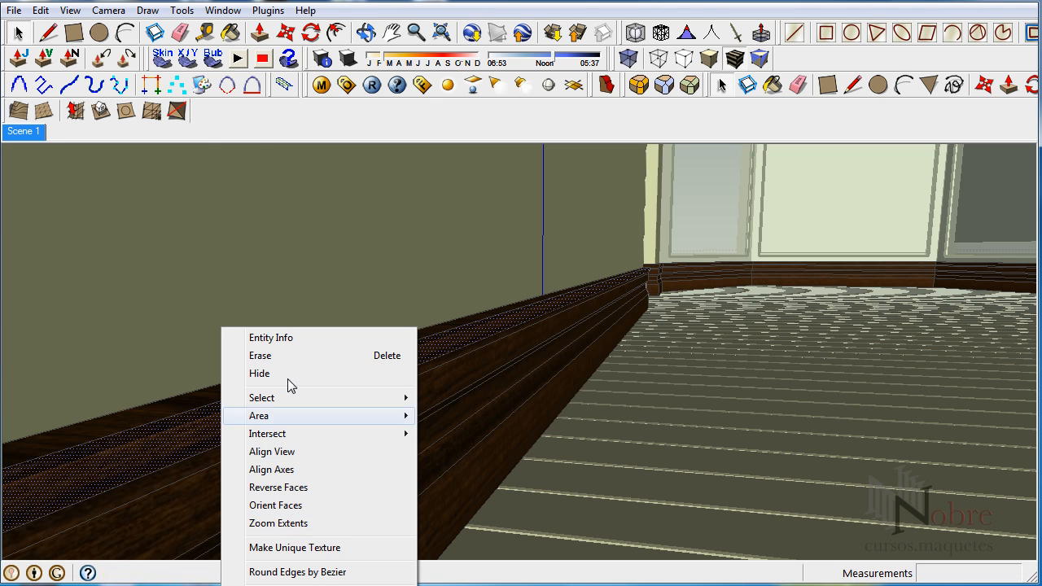
left_click(69, 10)
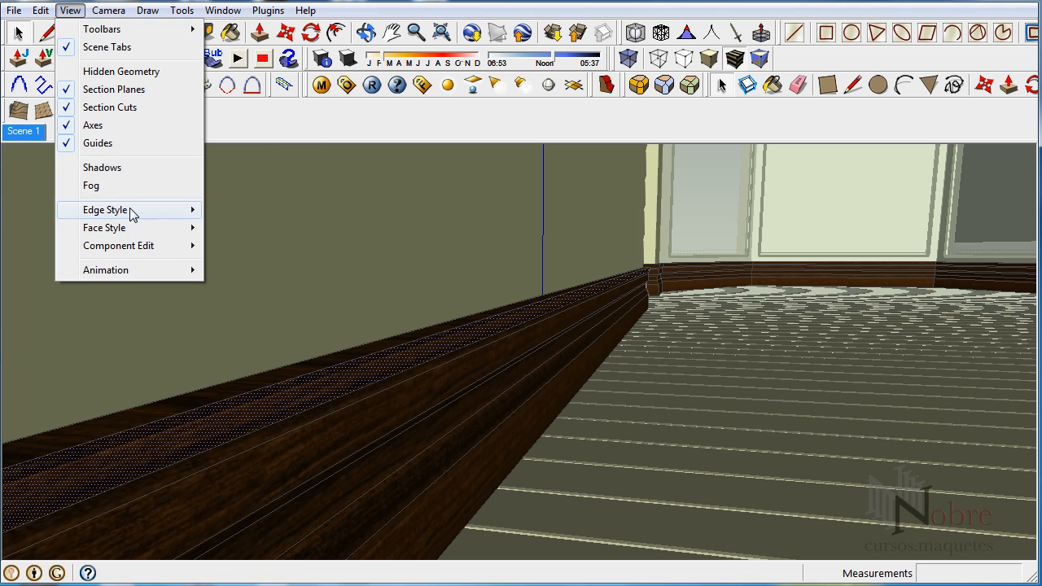
left_click(114, 90)
- Enter texture positioning on one facet of the baseboard's curved face and accept the wood texture's placement
right_click(190, 431)
mouse_move(358, 498)
left_click(423, 499)
right_click(198, 433)
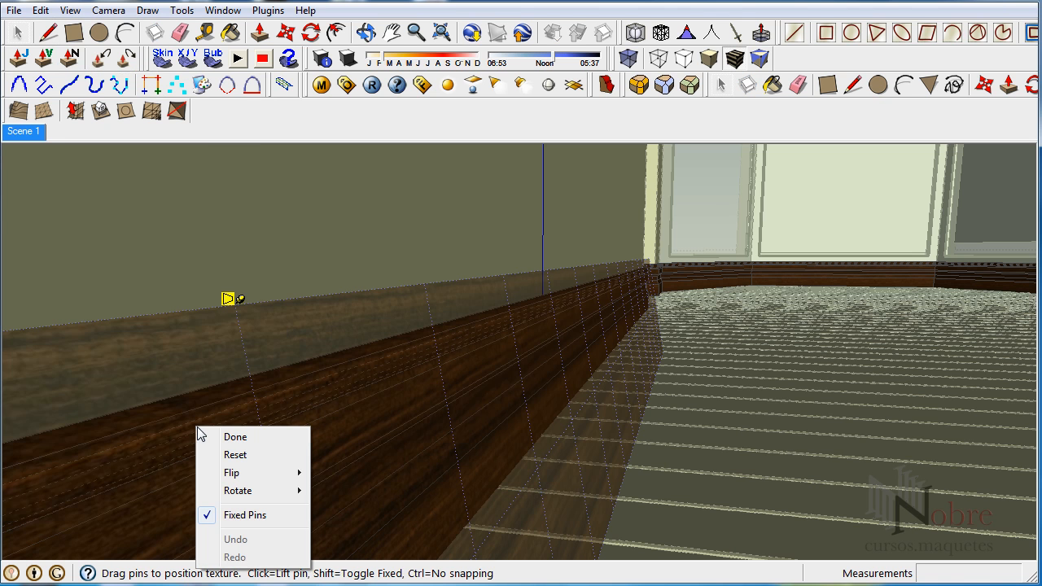
left_click(214, 436)
- Select all of the baseboard moulding's connected geometry and sample its positioned wood material
triple_click(198, 423)
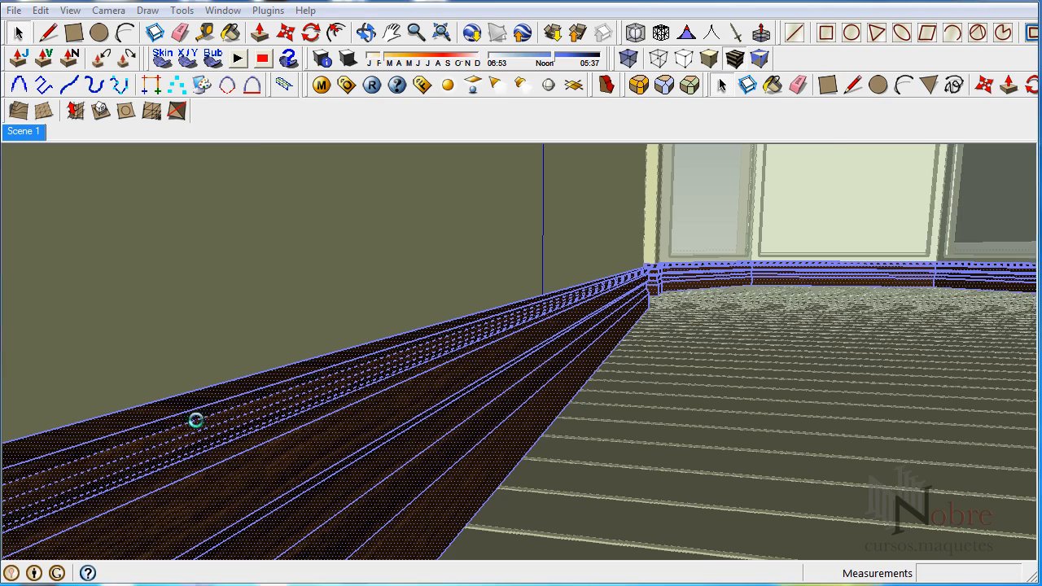
key("b")
left_click(198, 421, "alt")
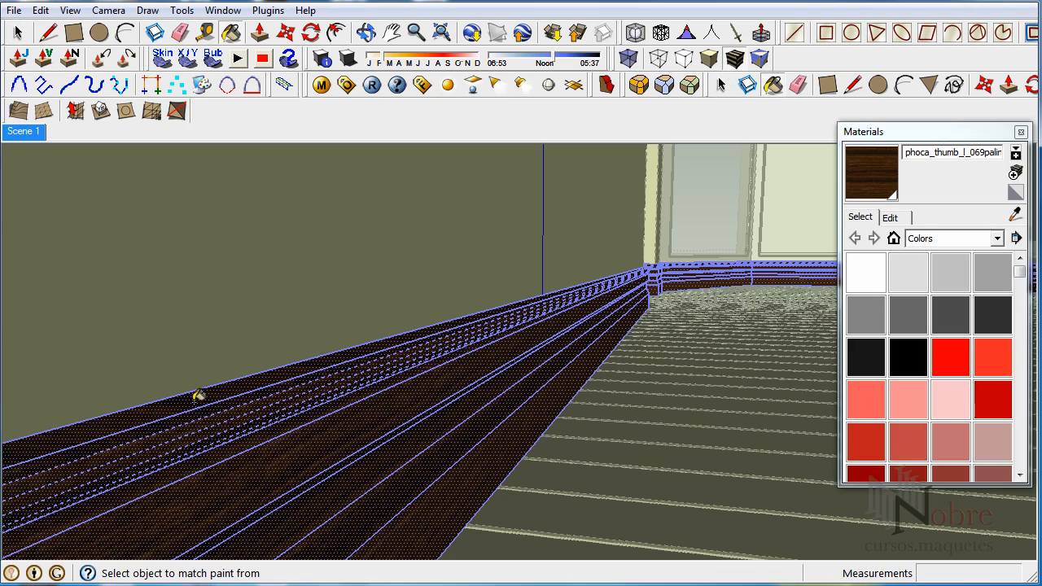
mouse_move(198, 395)
middle_mouse_down()
mouse_move(302, 486)
mouse_move(275, 468)
mouse_move(149, 453)
middle_mouse_up()
scroll(149, 453, "up", 3)
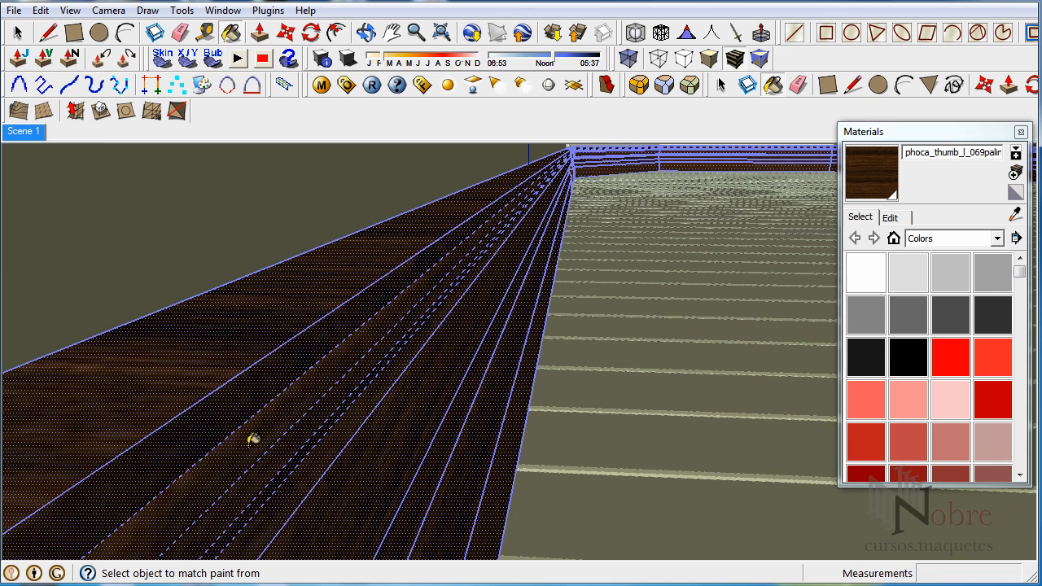
- Enter texture positioning on the baseboard's long flat front face and accept the wood texture's placement
key("space")
right_click(387, 457)
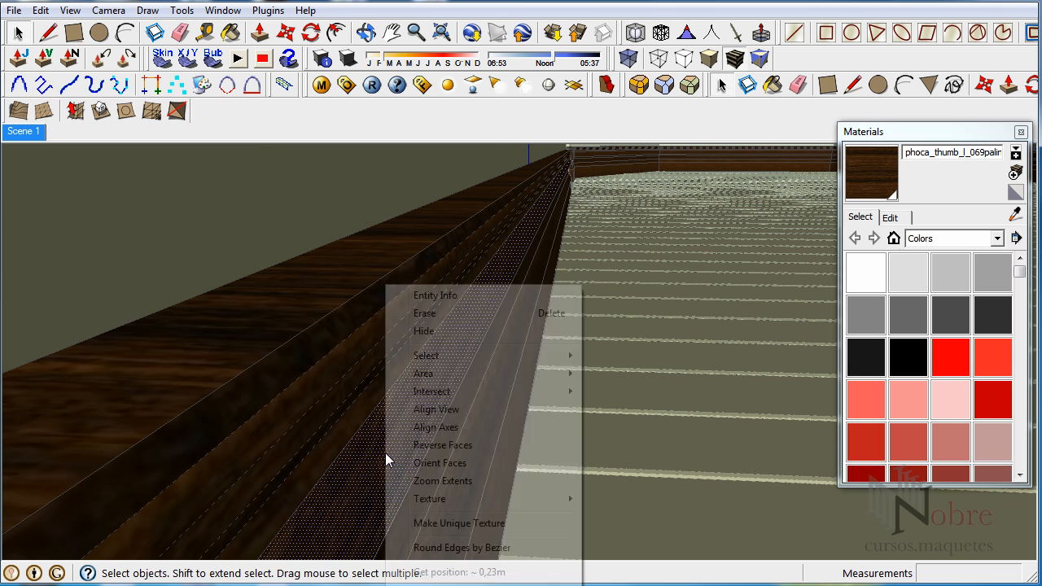
mouse_move(470, 498)
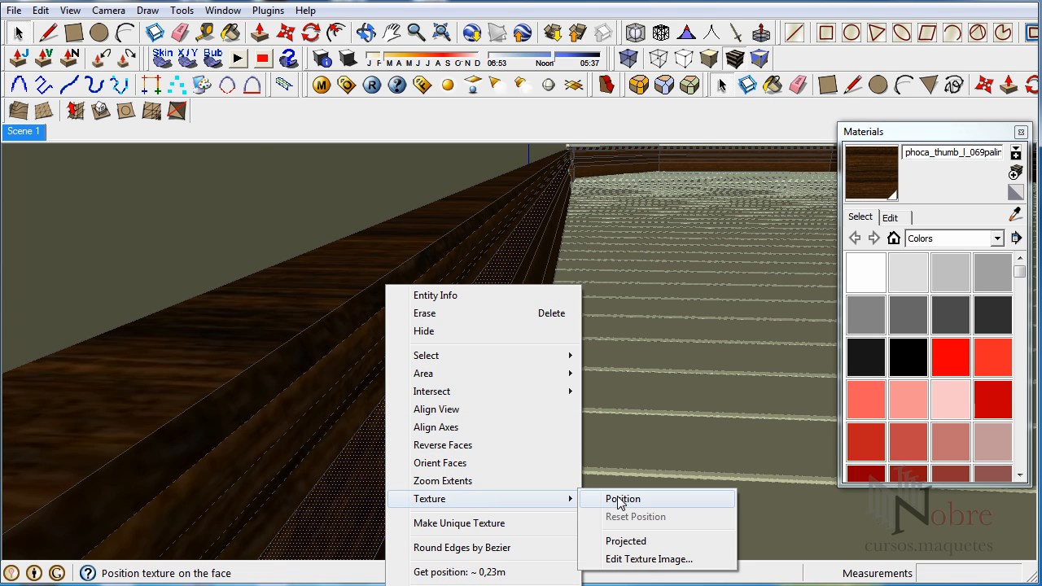
left_click(617, 496)
right_click(432, 445)
left_click(465, 455)
- Apply the sampled dark wood to the baseboard's flat top face and enter texture positioning on that face
key("b")
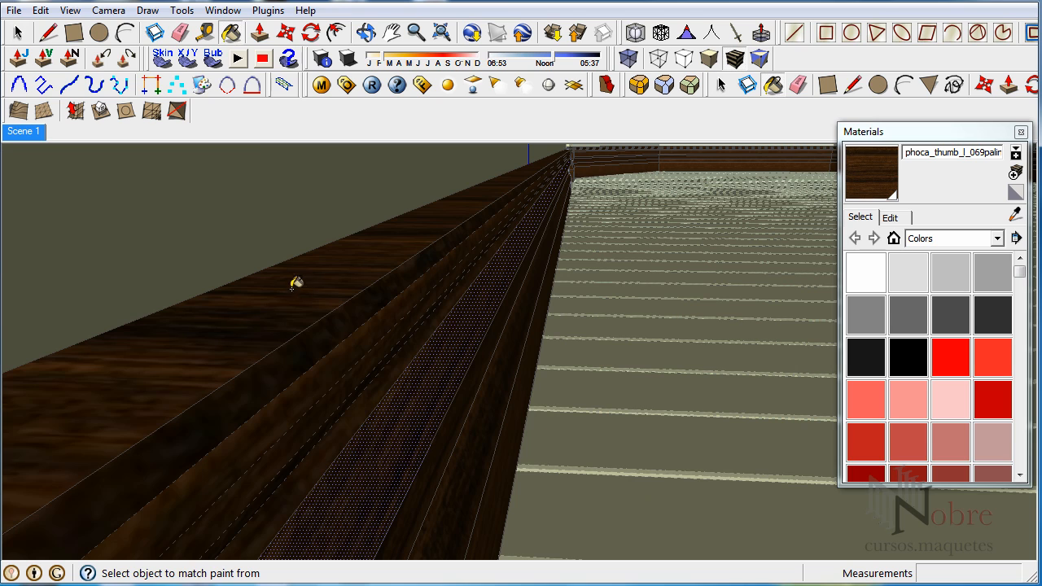
mouse_move(298, 295)
middle_mouse_down()
mouse_move(358, 407)
mouse_move(214, 465)
mouse_move(226, 426)
middle_mouse_up()
scroll(232, 411, "down", 2)
key("space")
right_click(262, 350)
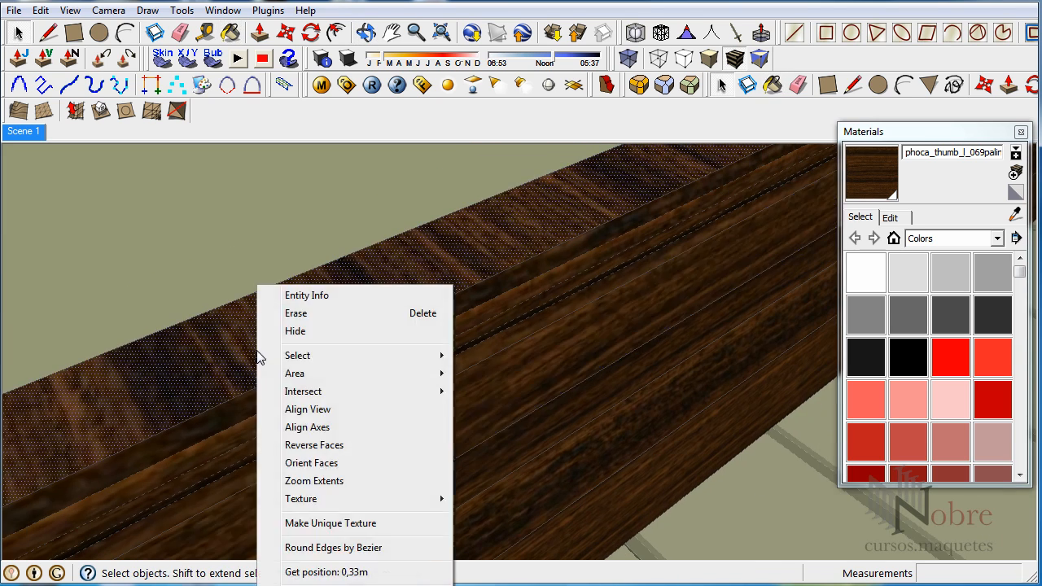
mouse_move(348, 503)
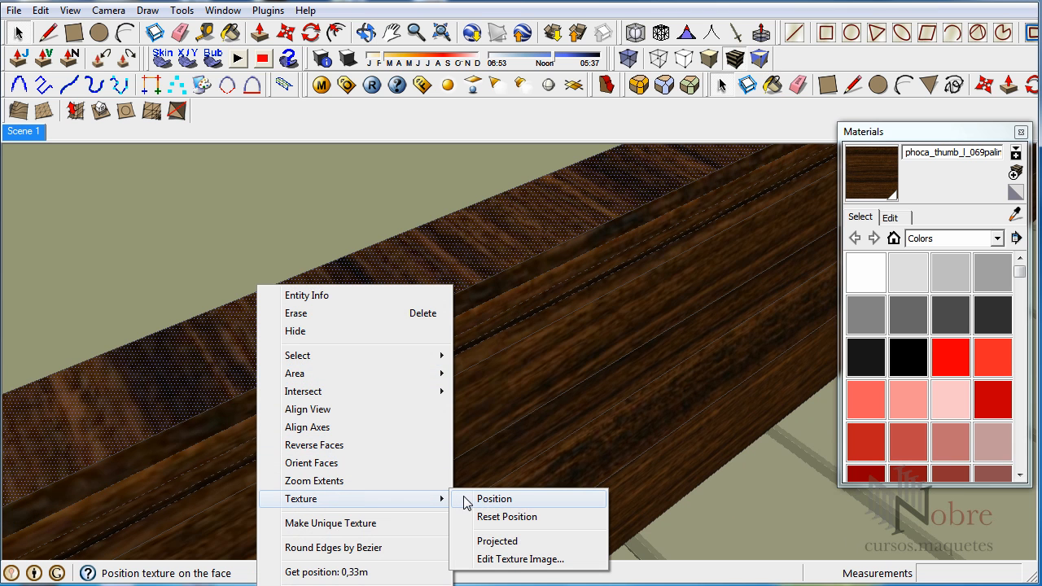
left_click(500, 504)
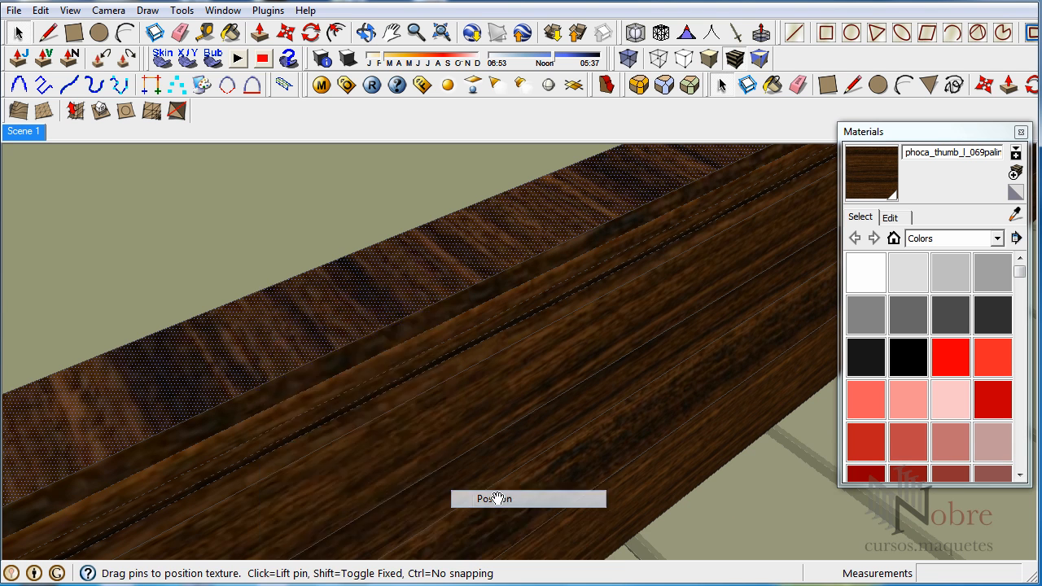
- Turn off the display of hidden geometry while positioning the top face's texture
scroll(349, 416, "down", 8)
scroll(302, 411, "down", 3)
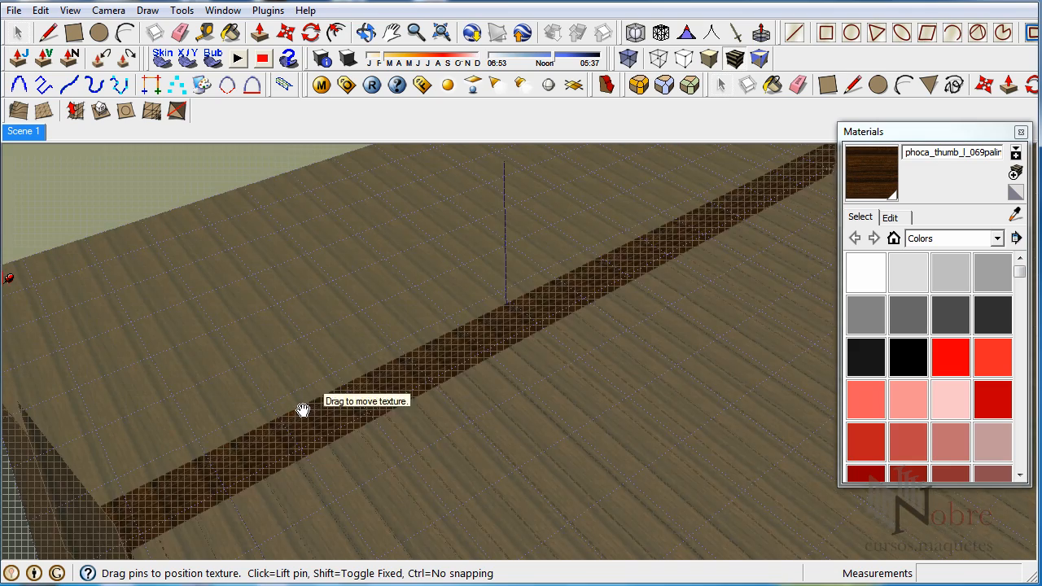
middle_click_drag(302, 410, 305, 400)
scroll(353, 447, "up", 5)
scroll(282, 430, "up", 3)
scroll(282, 430, "up", 1)
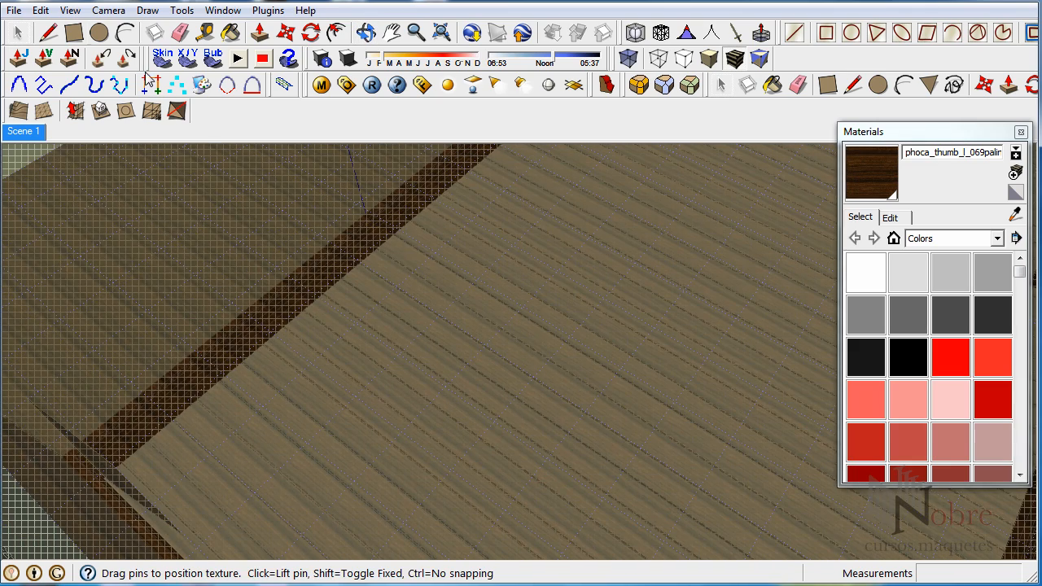
left_click(70, 10)
left_click(98, 71)
- Rotate the wood texture on the baseboard's top face about its origin with the green pin and accept the placement
scroll(326, 350, "down", 5)
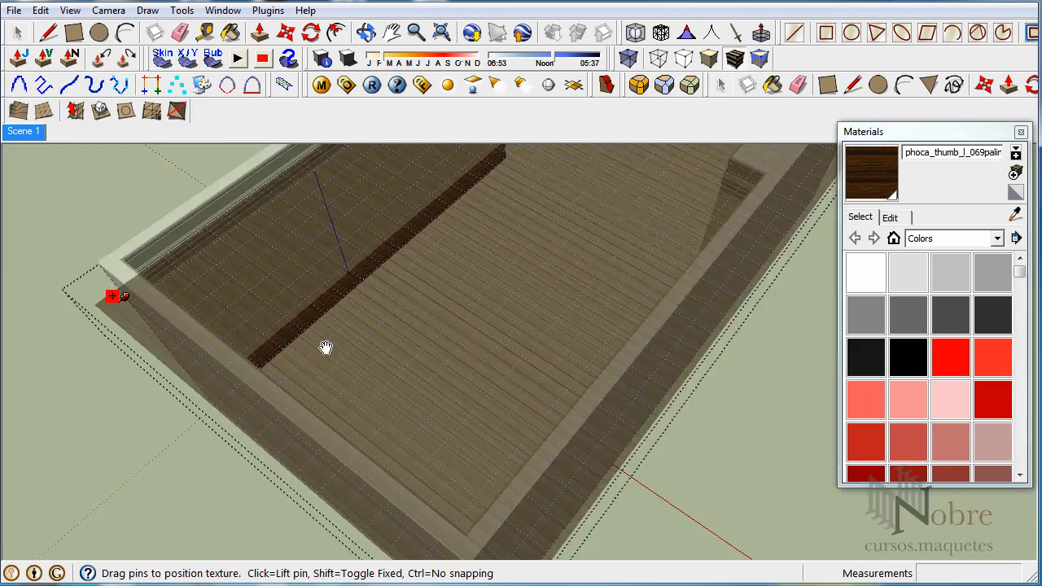
middle_click_drag(293, 298, 416, 364)
left_click_drag(501, 531, 303, 214)
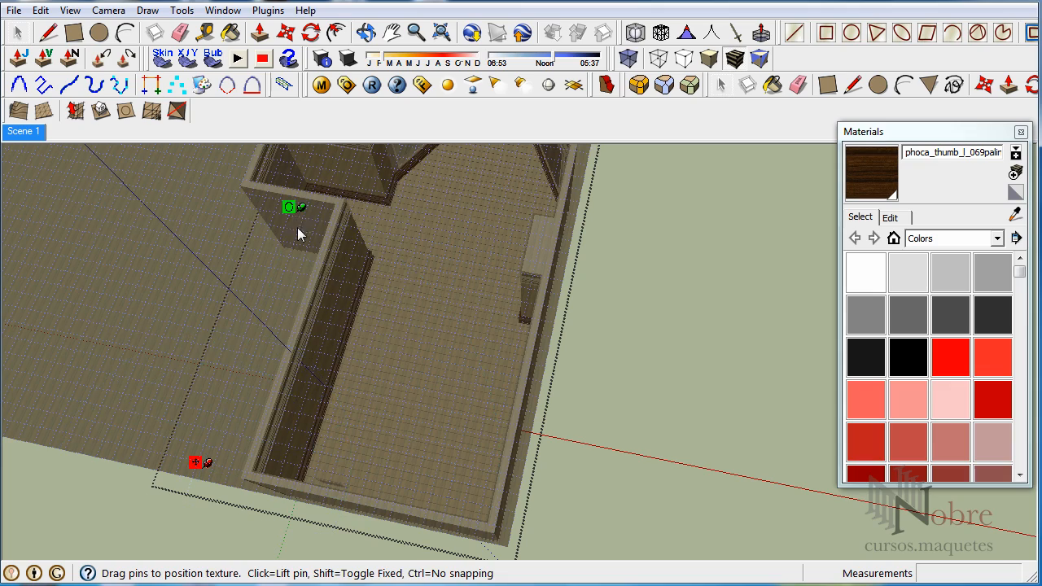
right_click(316, 224)
left_click(320, 238)
- Open the baseboard's dark wood material in the V-Ray Material Editor and render its preview
scroll(316, 411, "up", 5)
scroll(316, 411, "up", 5)
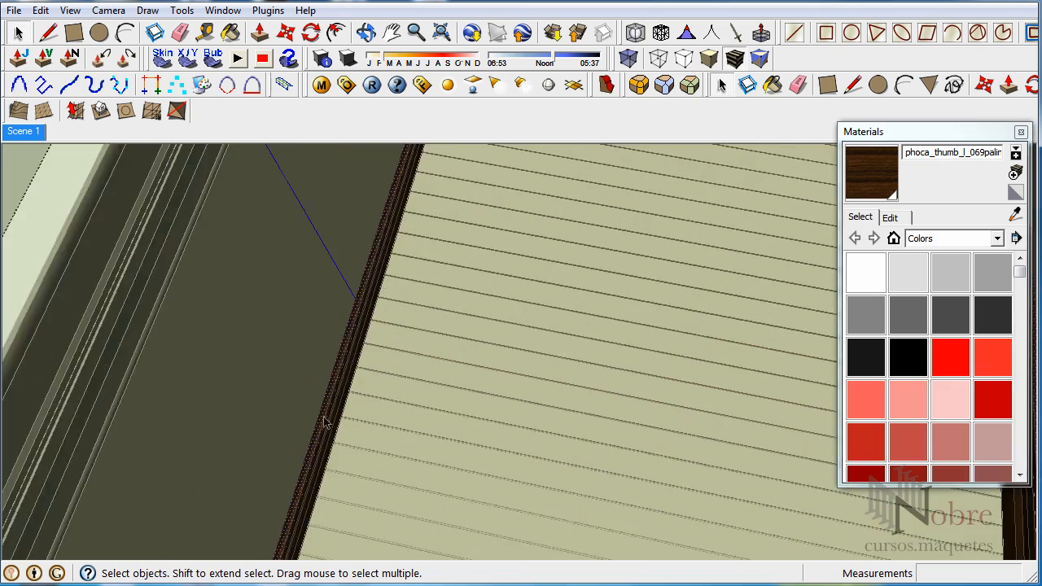
mouse_move(316, 412)
middle_mouse_down()
mouse_move(312, 281)
mouse_move(203, 337)
mouse_move(286, 364)
mouse_move(448, 339)
mouse_move(390, 298)
mouse_move(351, 289)
mouse_move(363, 244)
mouse_move(342, 324)
mouse_move(372, 314)
mouse_move(312, 419)
mouse_move(187, 377)
middle_mouse_up()
scroll(277, 356, "down", 2)
key("b")
left_click(322, 85)
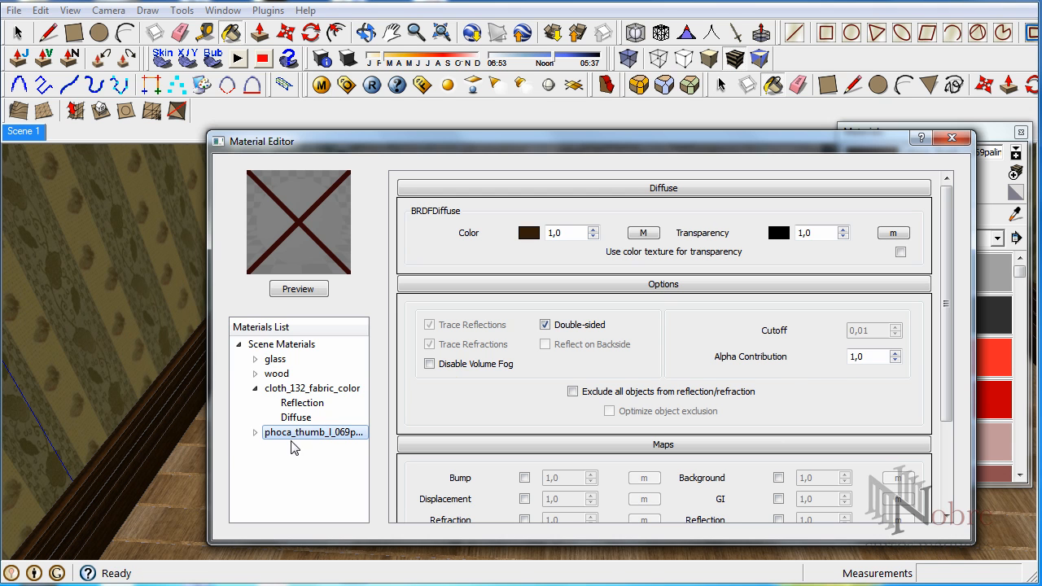
left_click(296, 289)
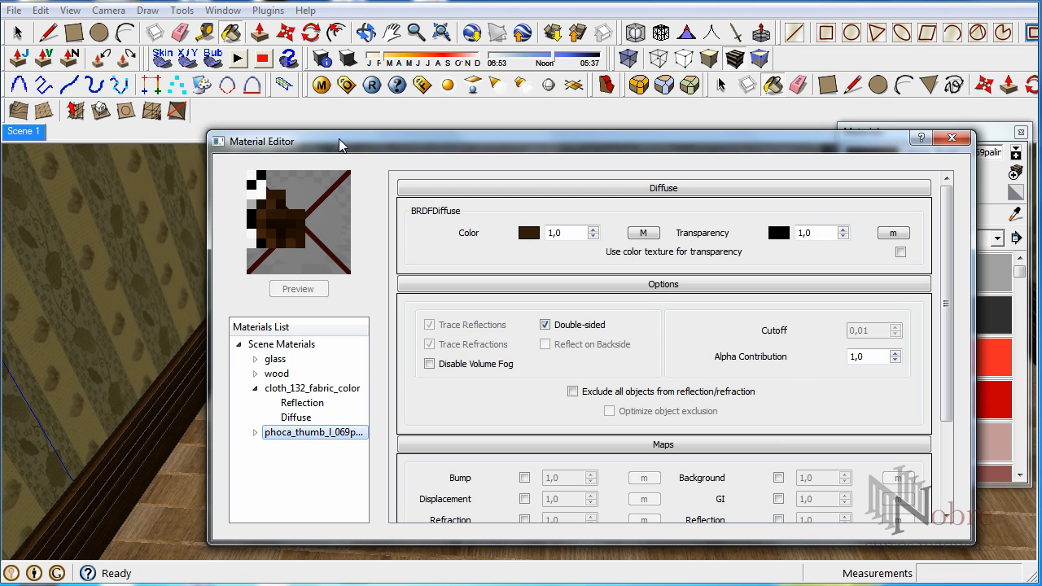
left_click_drag(340, 140, 287, 116)
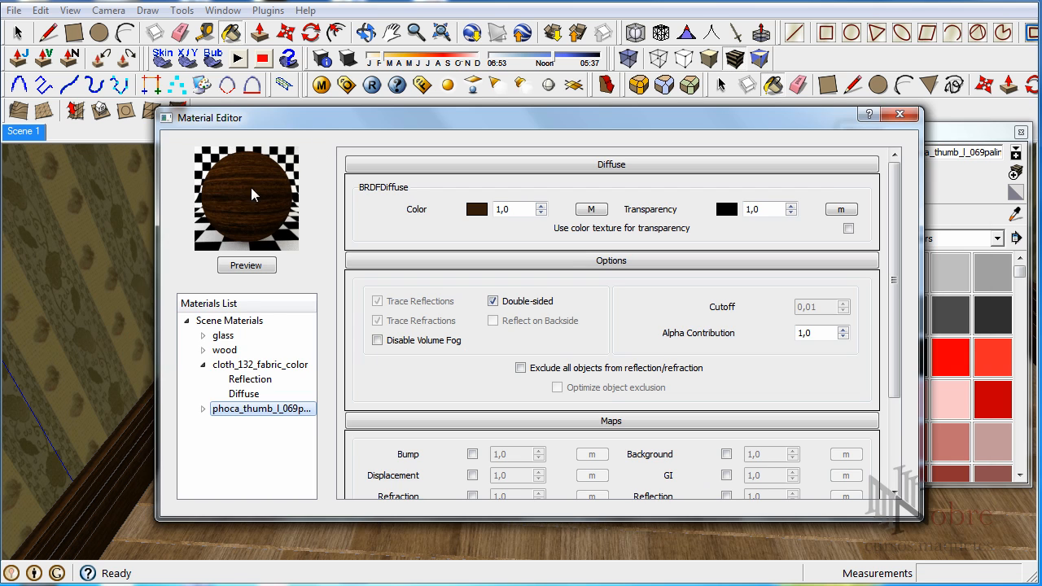
- Add a reflection layer to the baseboard's dark wood material
left_click(202, 408)
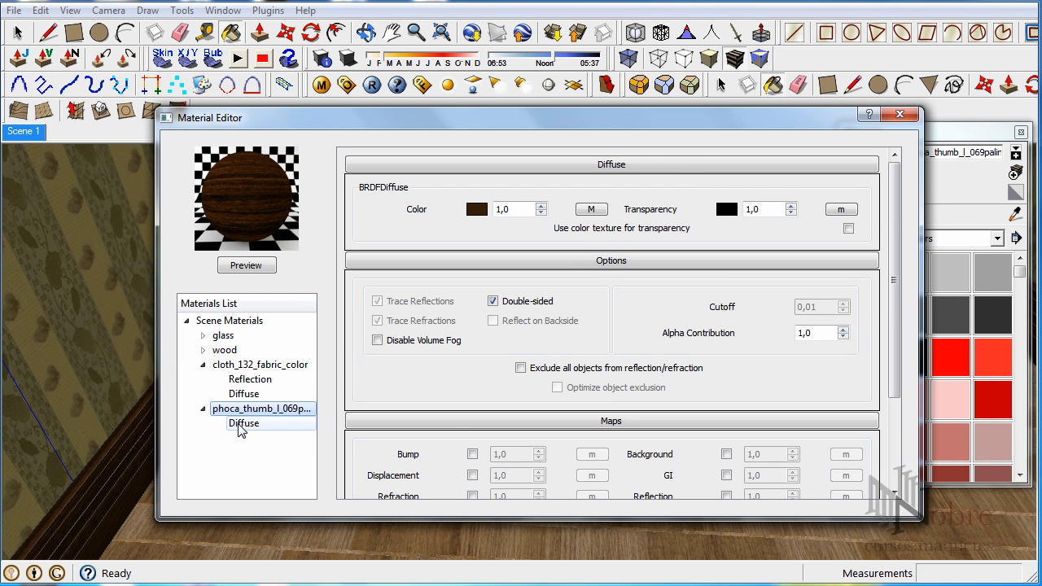
right_click(242, 410)
mouse_move(334, 425)
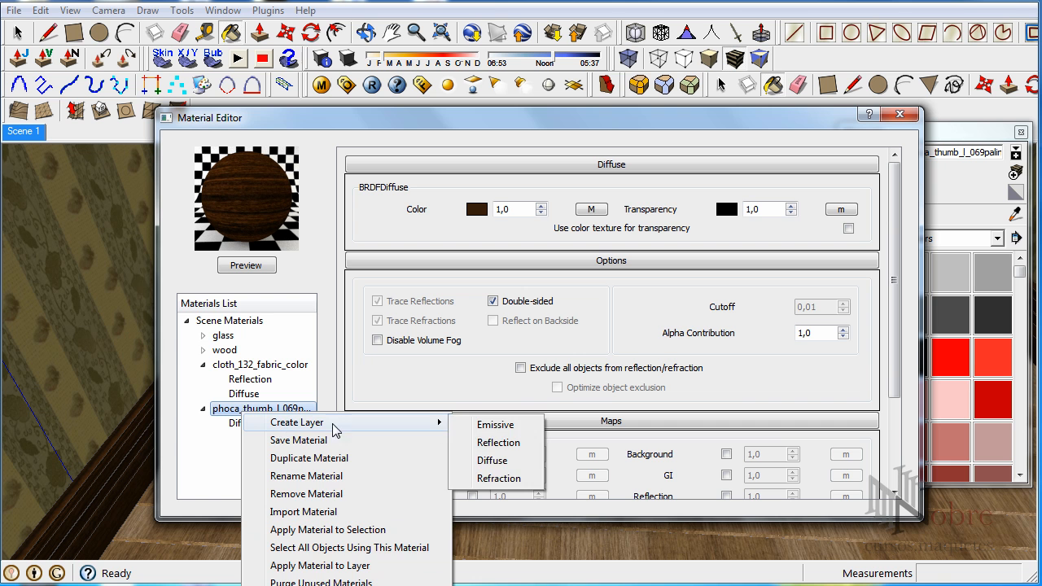
left_click(496, 445)
- Assign a TexFresnel map with its default values to the dark wood's reflection
left_click(591, 209)
left_click(168, 181)
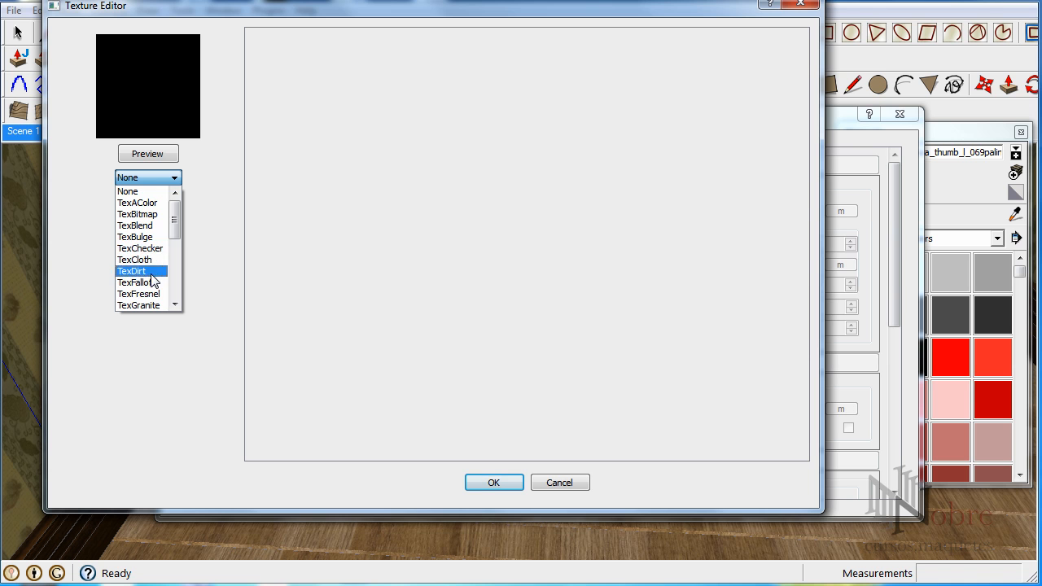
left_click(153, 294)
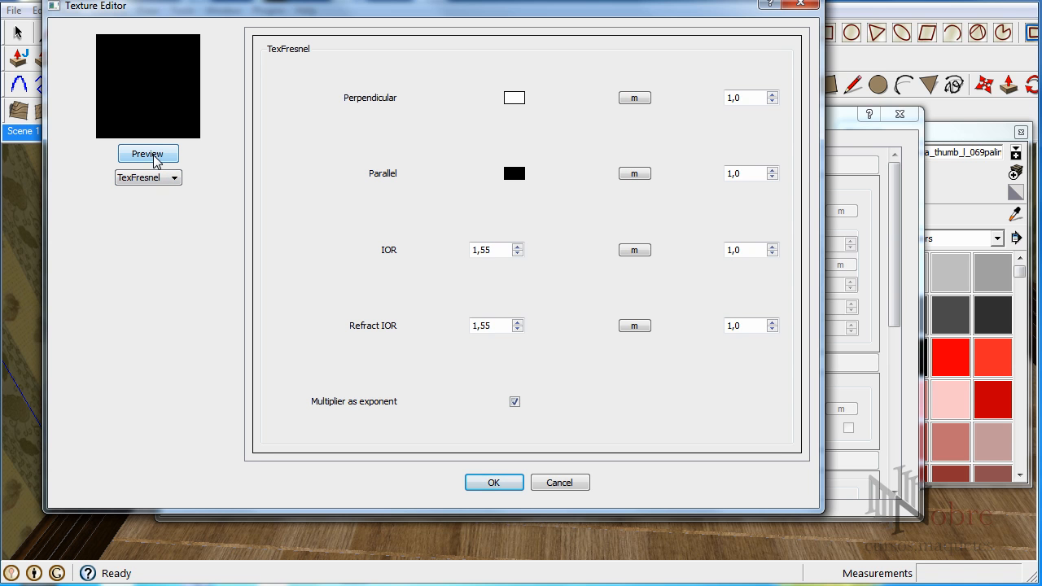
left_click(494, 480)
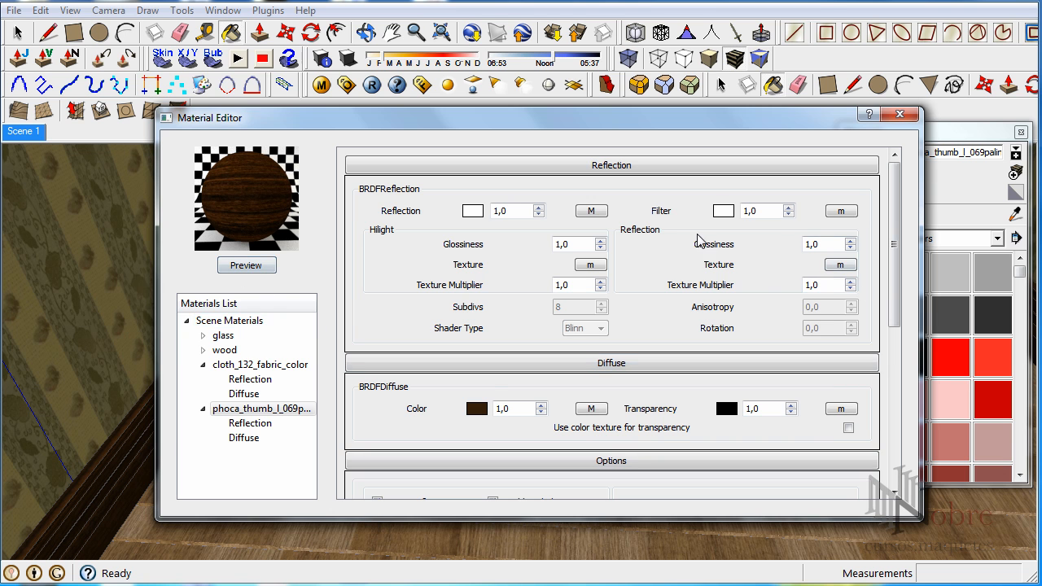
- Choose TexBitmap as the map for the dark wood's reflection filter and browse to the vrayshare network folder for its file
left_click(842, 211)
left_click(148, 177)
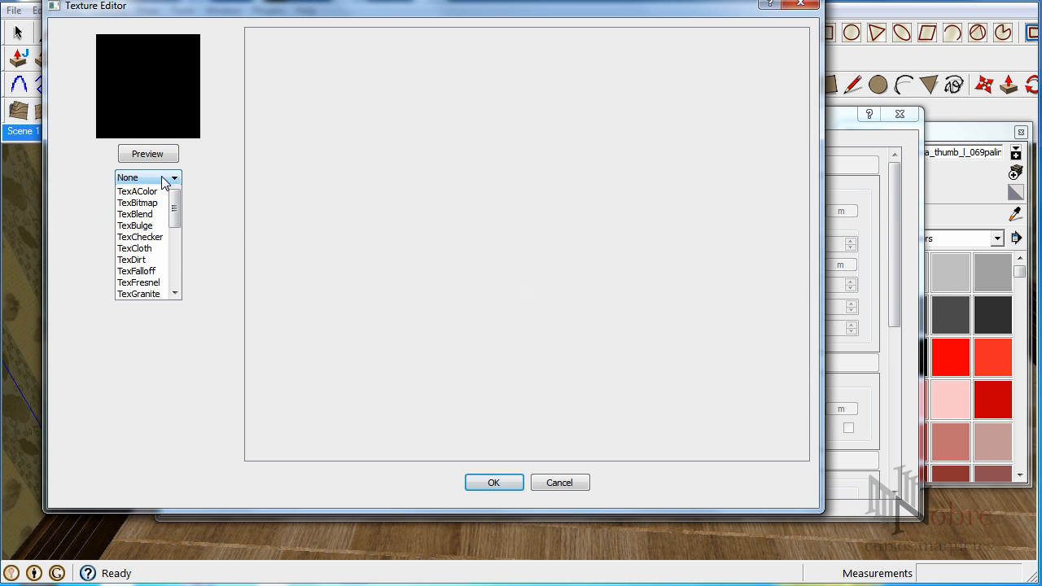
left_click(158, 214)
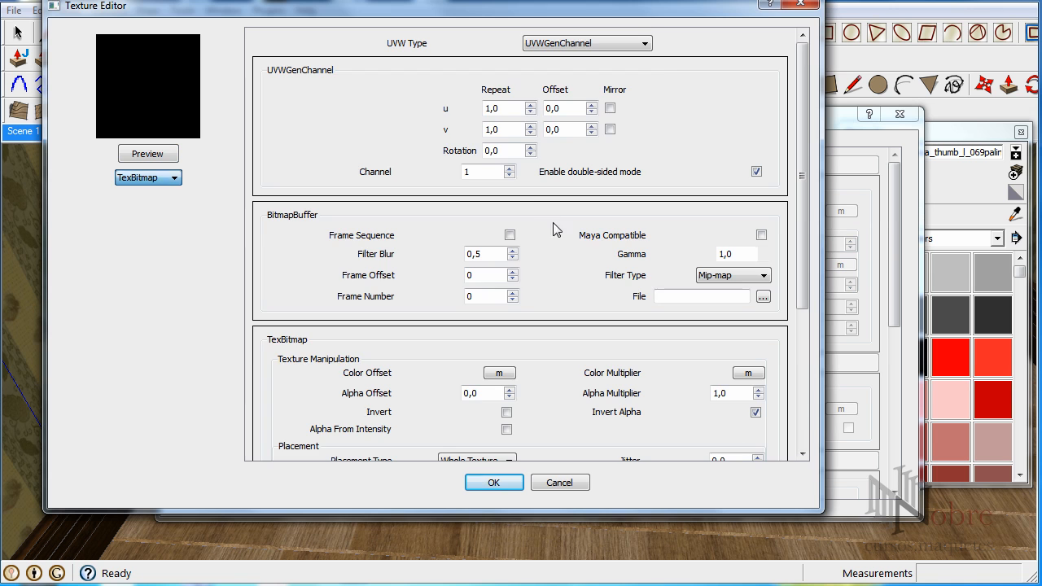
left_click(764, 297)
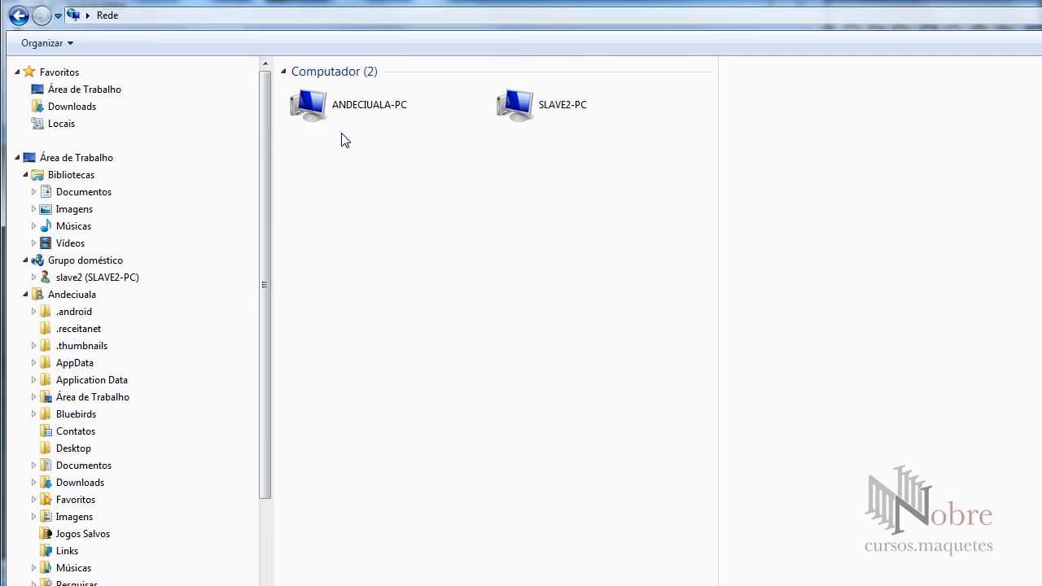
double_click(350, 106)
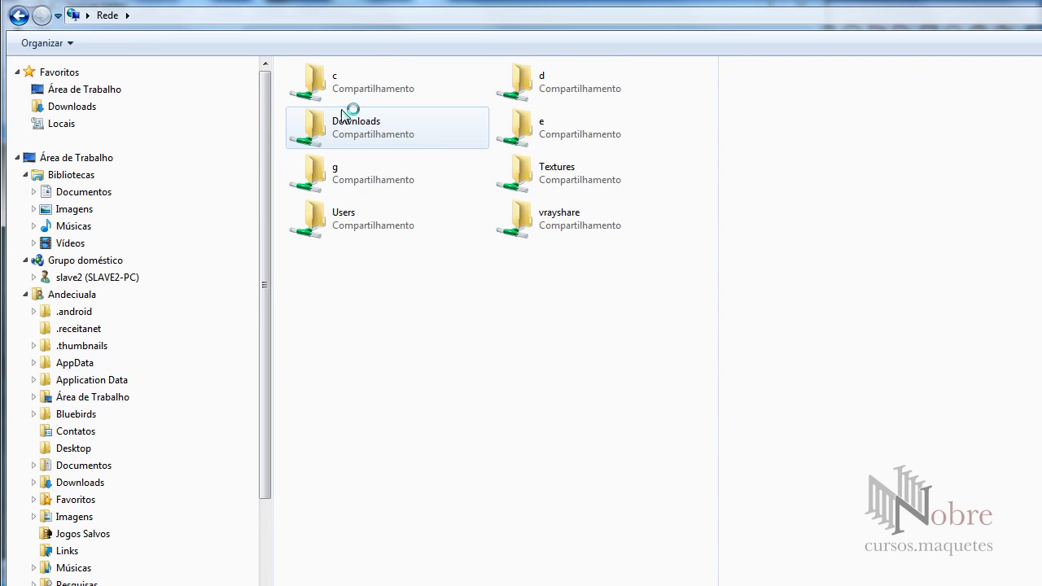
double_click(539, 213)
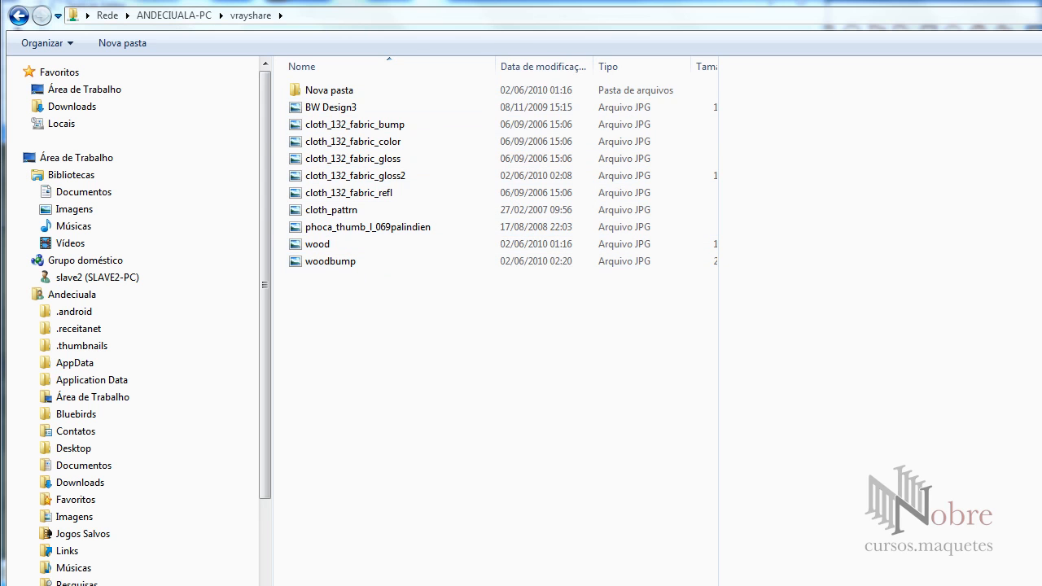
- Find phoca_thumb_l_069palindien in the vrayshare folder and open the image in Photoshop for editing
left_click_drag(713, 147, 712, 578)
left_click(381, 338)
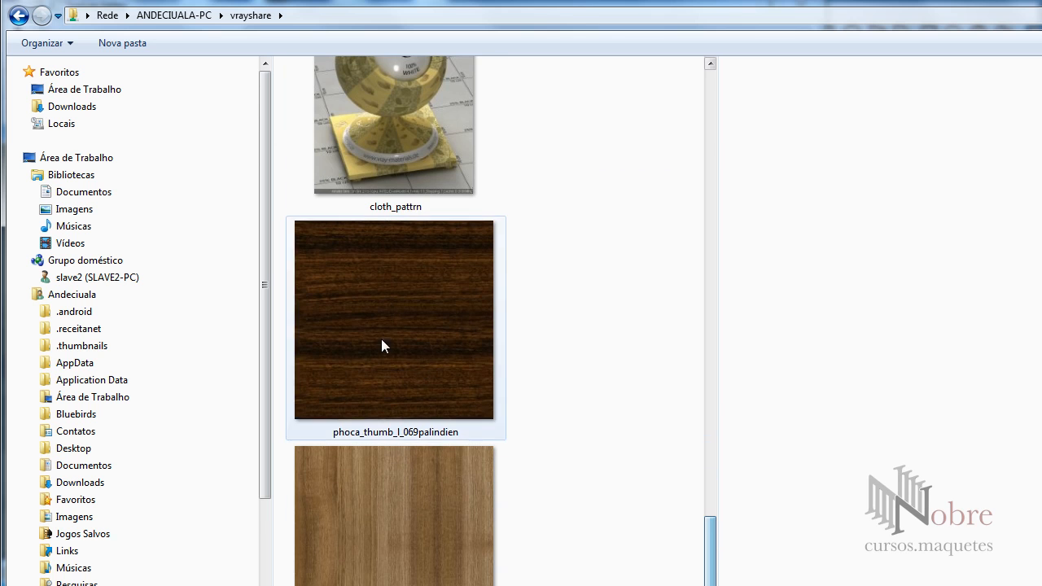
right_click(377, 333)
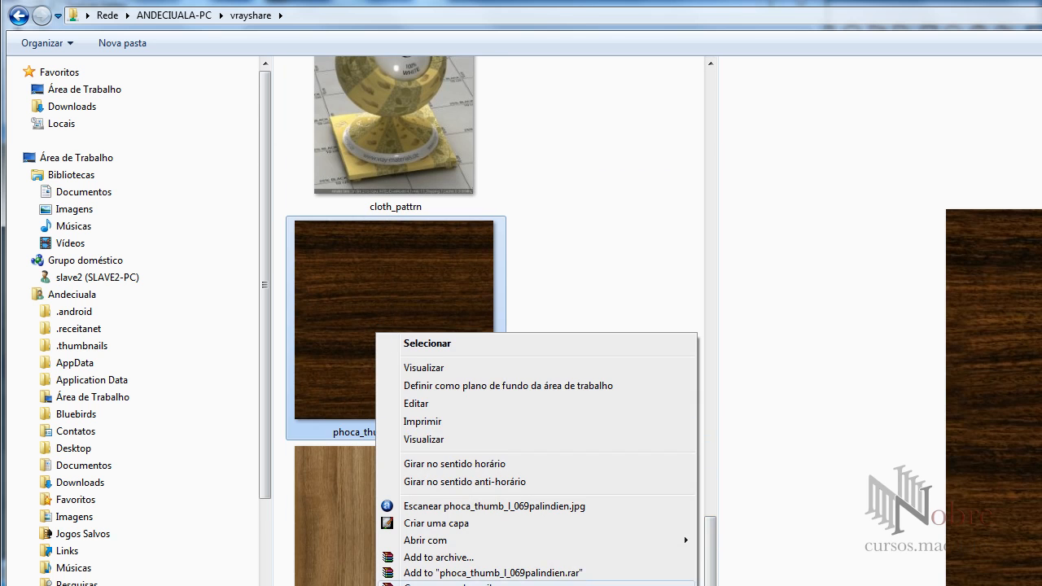
mouse_move(680, 541)
left_click(777, 538)
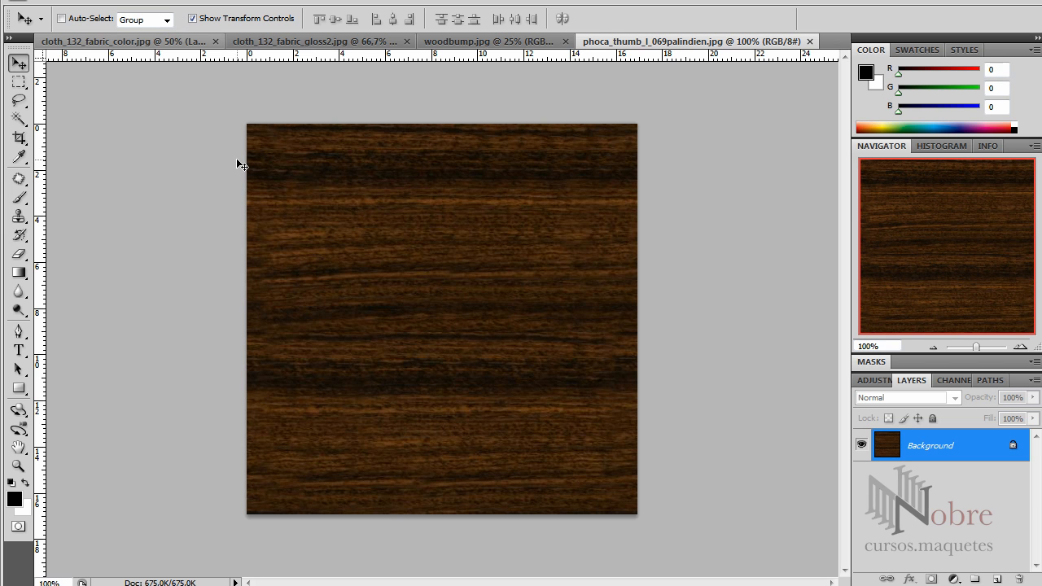
- Desaturate the dark wood image and start saving it as a new file in the vrayshare folder
key("ctrl+shift+u")
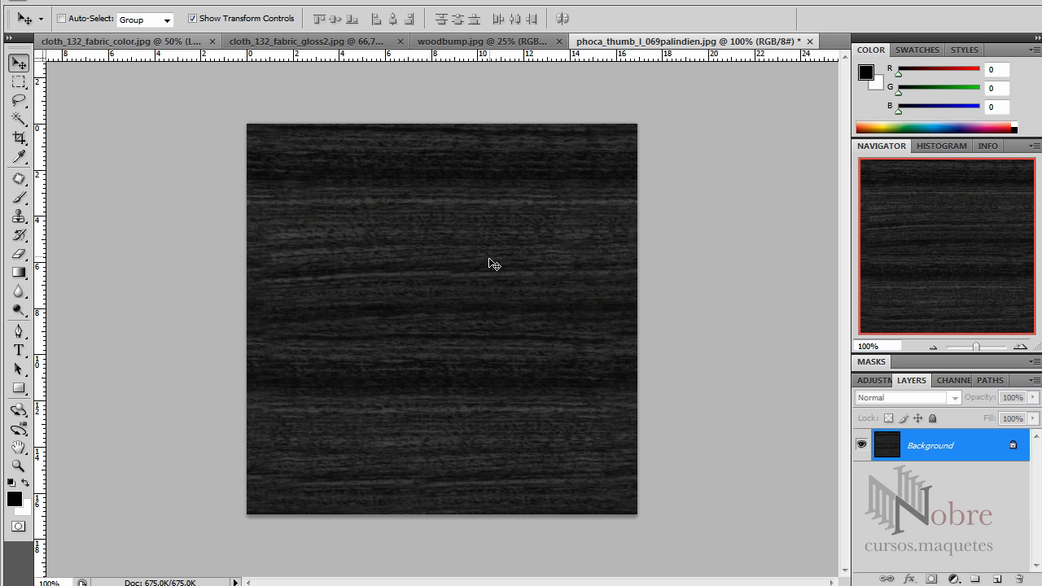
left_click(49, 1)
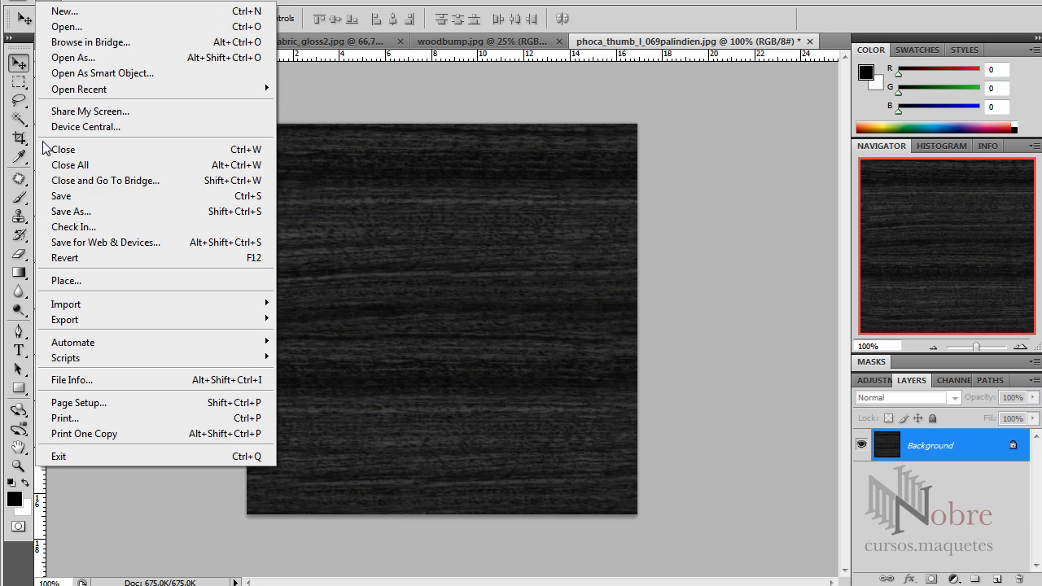
left_click(70, 212)
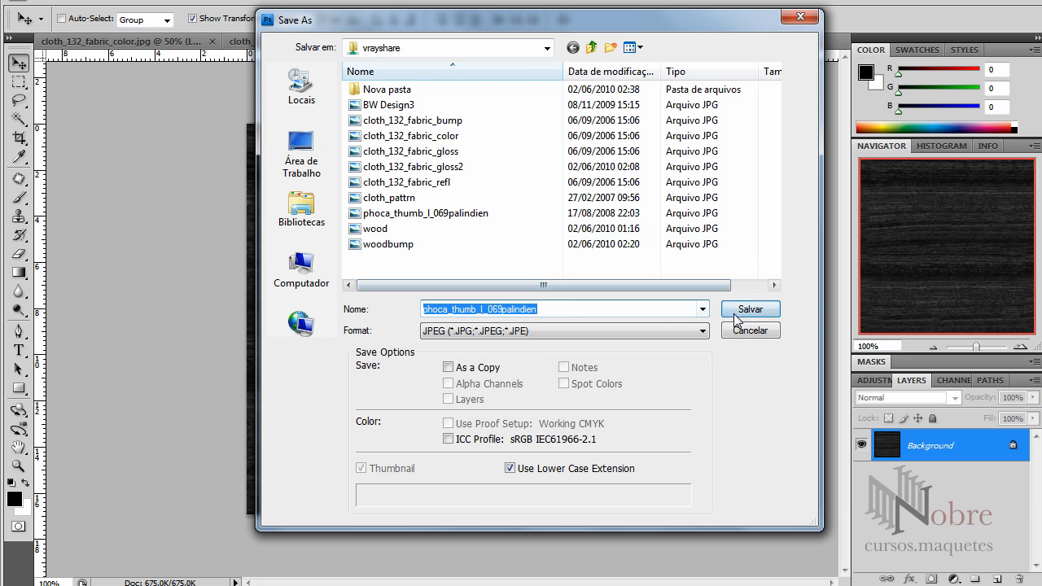
- Save the dark greyscale wood texture as phoca_thumb_l_069palindien2 in JPEG format at quality 12
left_click(568, 309)
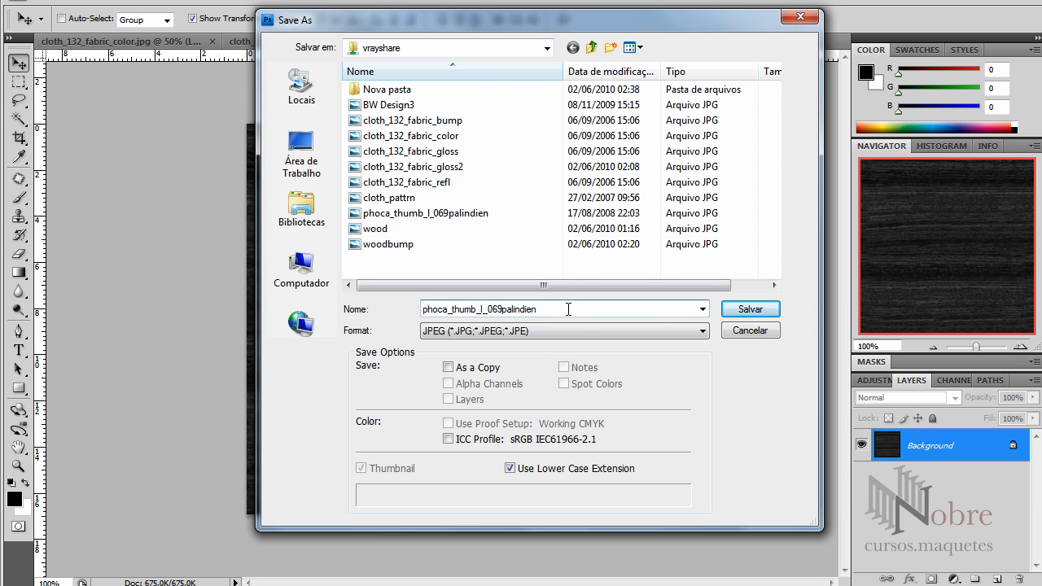
key("Return")
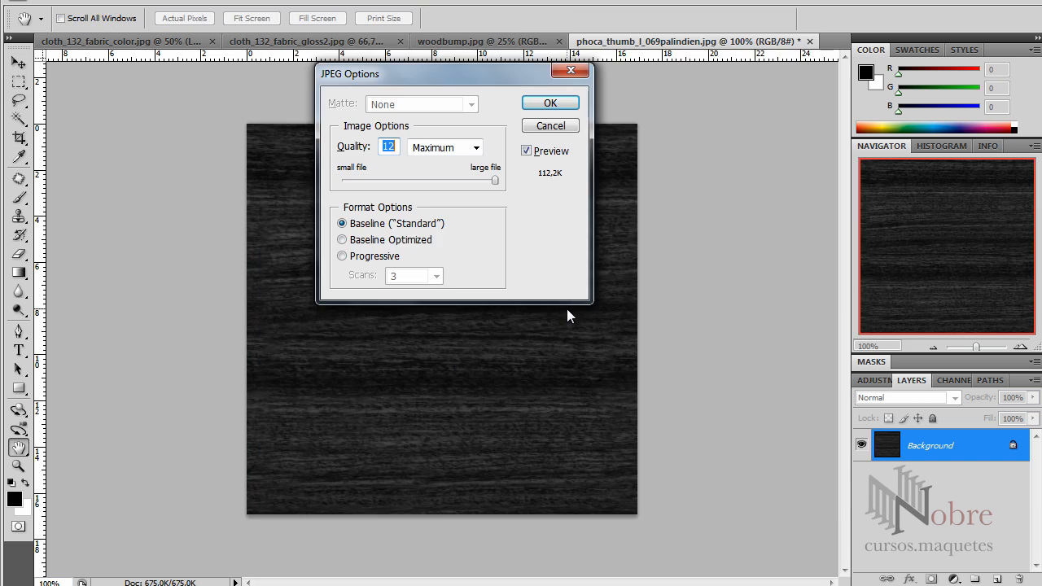
left_click(551, 104)
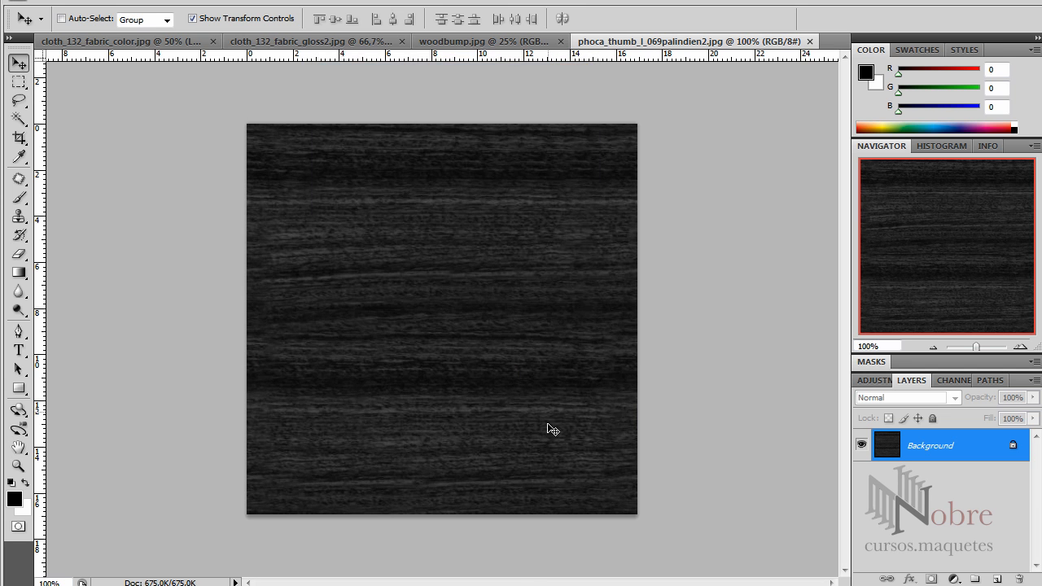
- Switch to the texture file selection for SketchUp, load phoca_thumb_l_069palindien2.jpg as the reflection filter bitmap, and preview and accept it
key("alt+Tab")
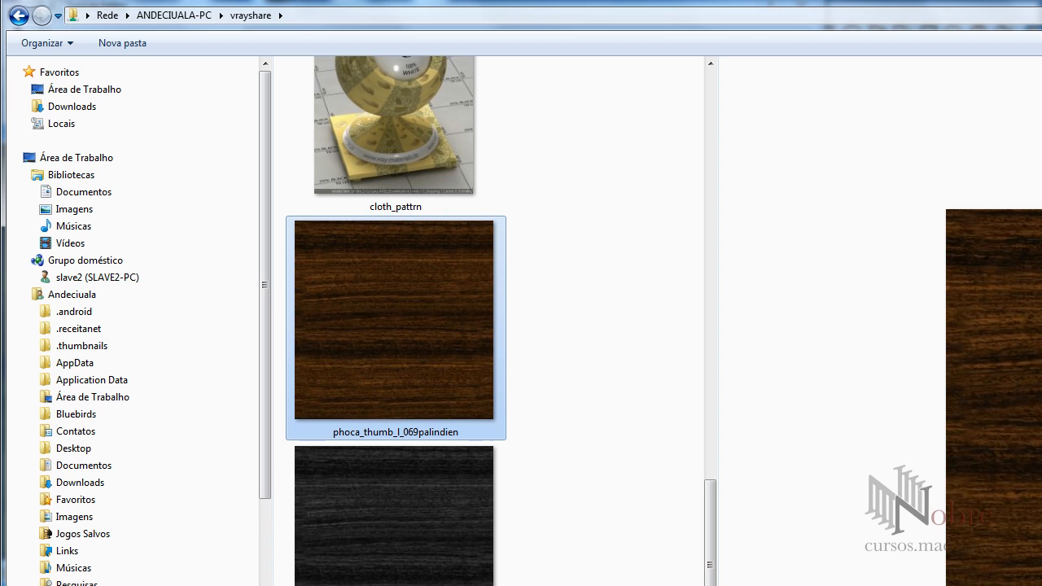
left_click(438, 531)
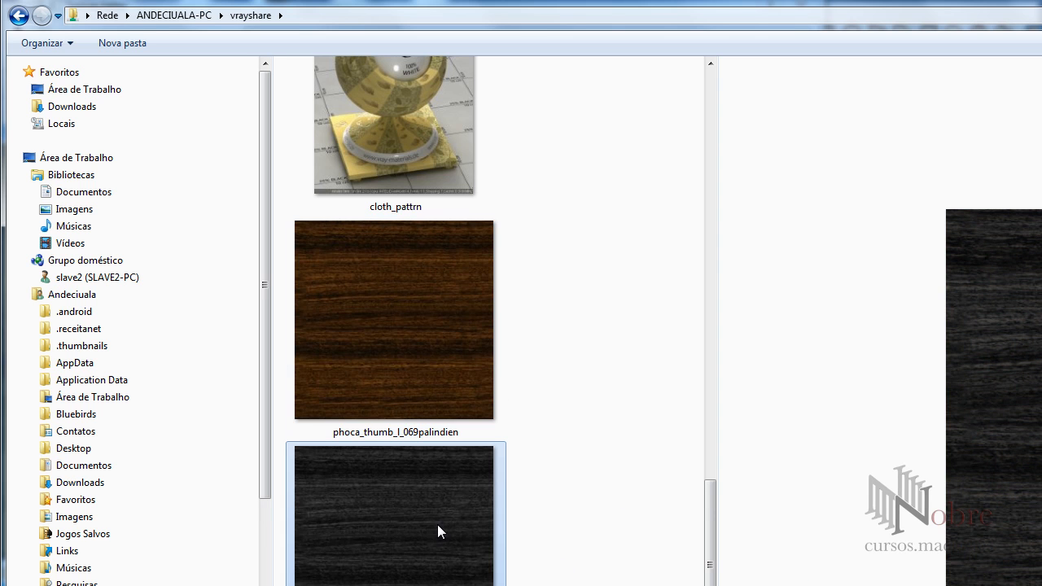
key("Return")
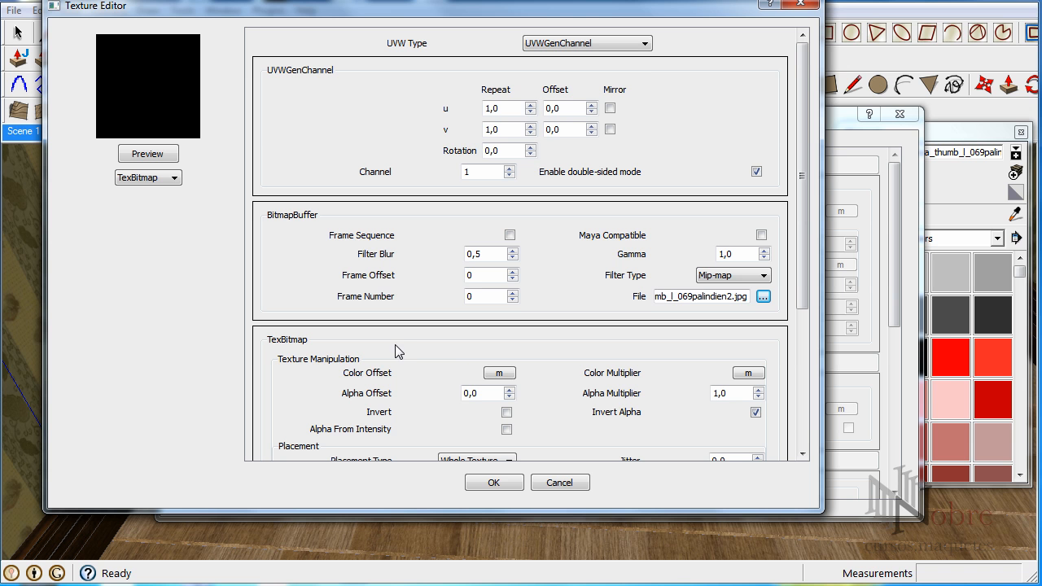
left_click(155, 154)
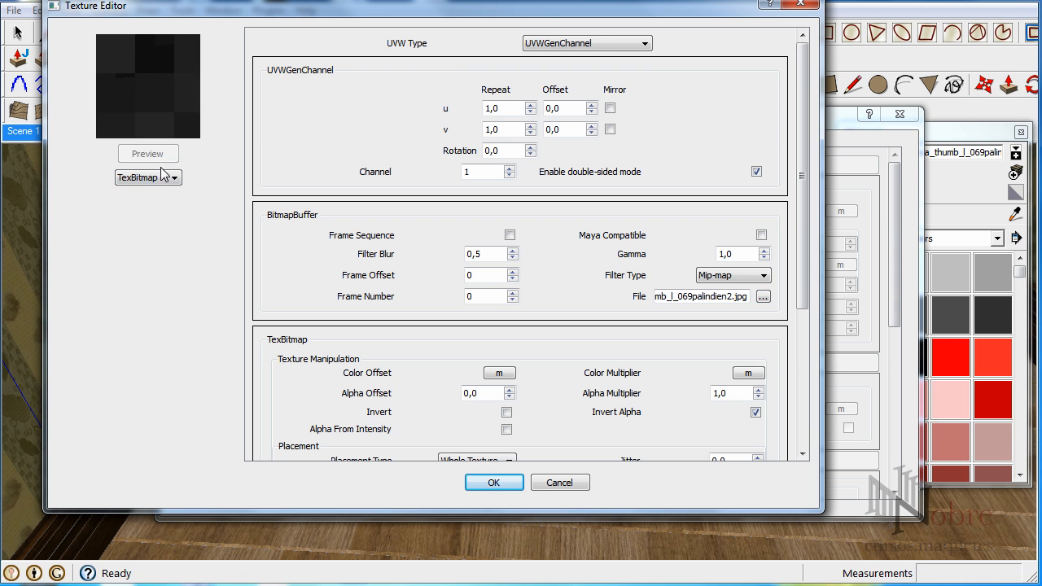
left_click(494, 483)
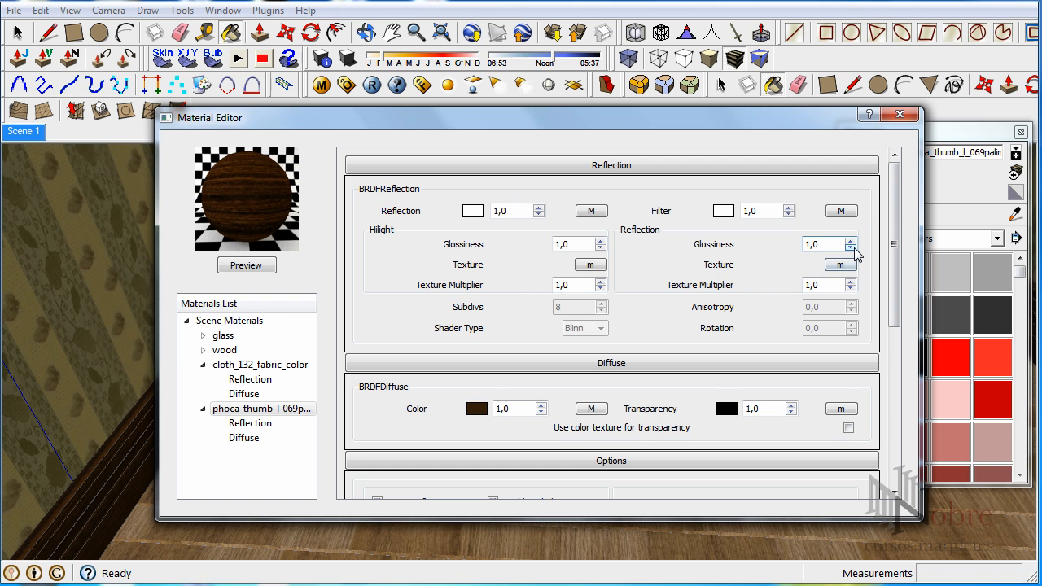
- Set the dark wood material's reflection glossiness to 0,9 and highlight glossiness to 0,8, preview it and close the material editor
left_click(851, 247)
left_click(854, 248)
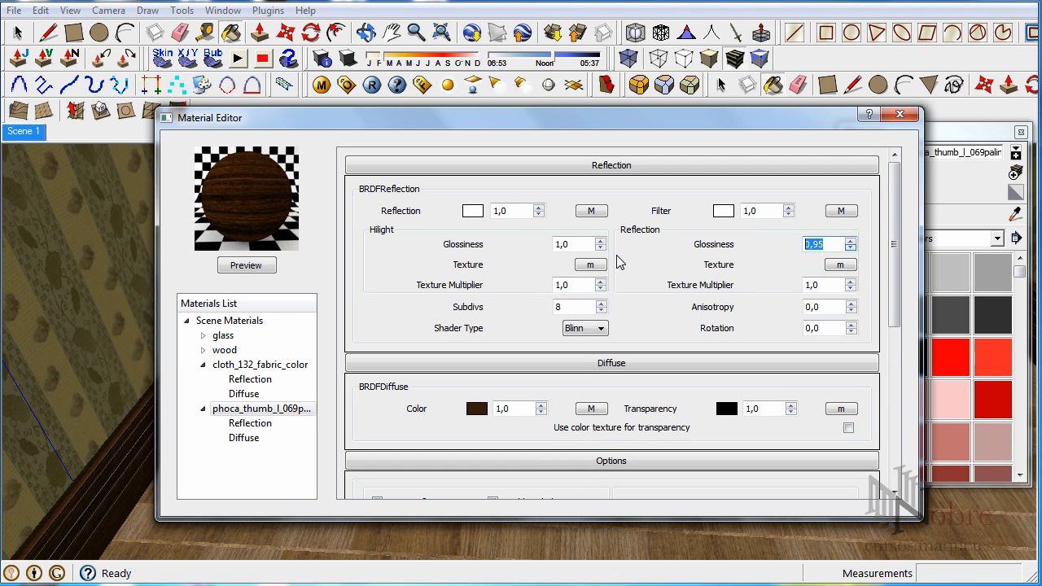
left_click(601, 247)
left_click(579, 244)
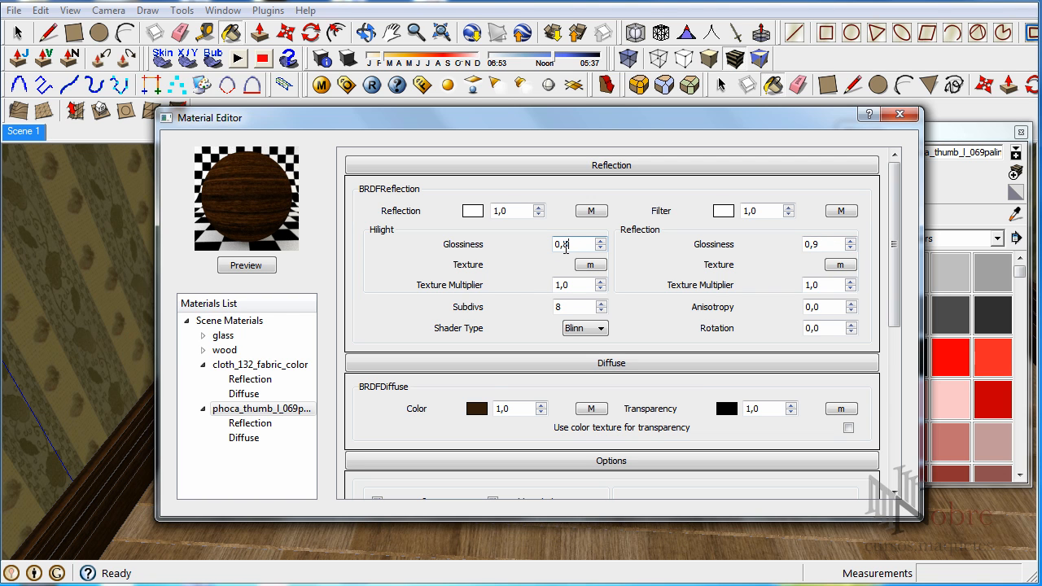
left_click(266, 264)
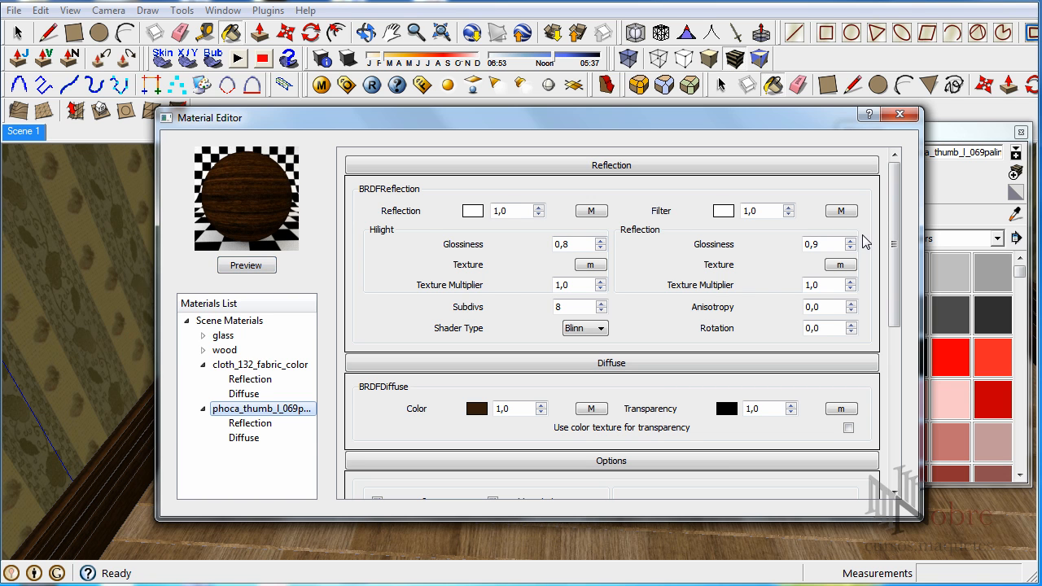
left_click(899, 117)
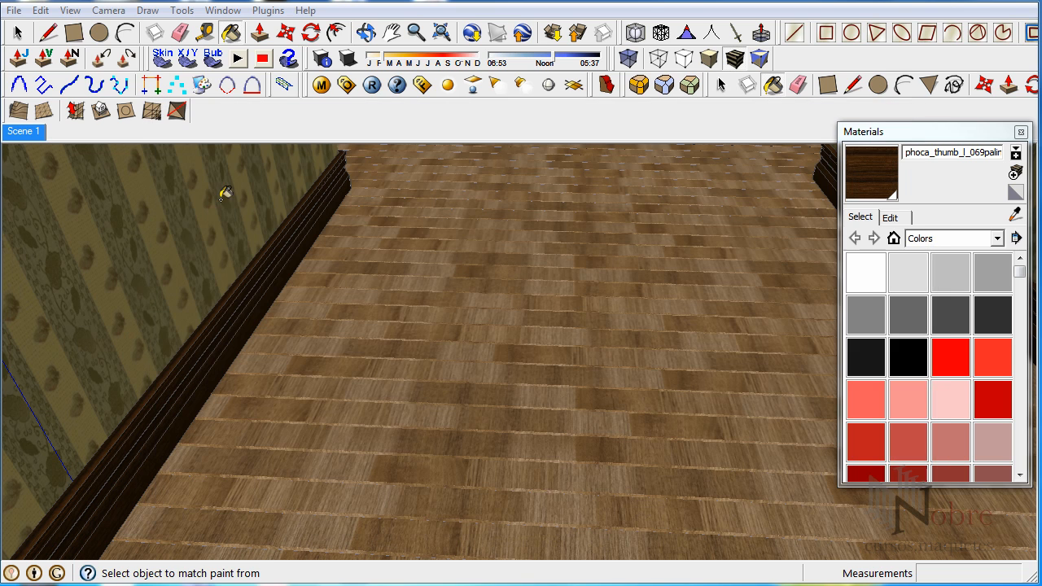
- Return to Scene 1, test-render a region covering the lower left wall and floor, and switch region rendering off before closing the frame buffer
left_click(17, 131)
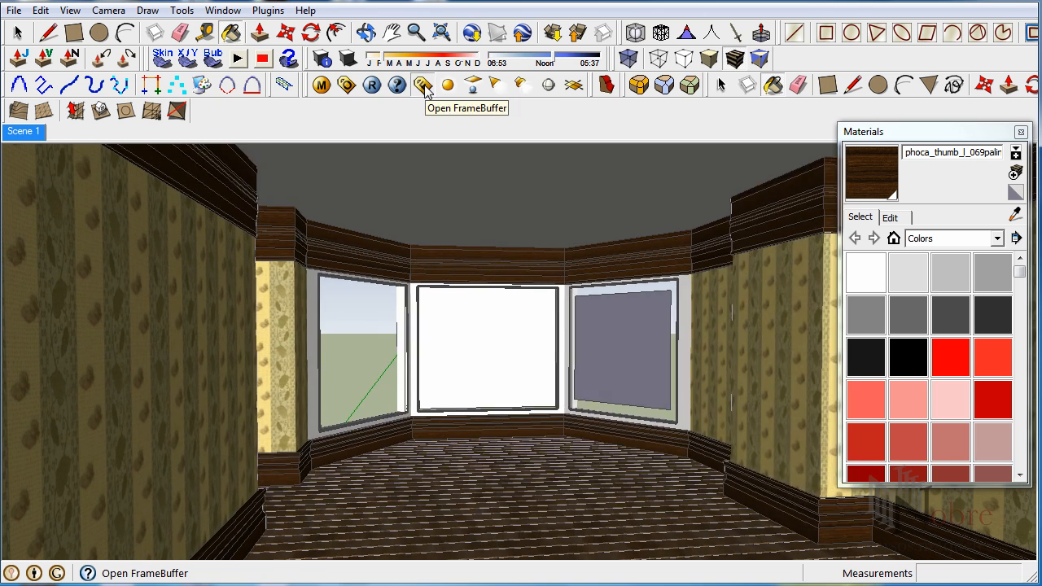
left_click(422, 85)
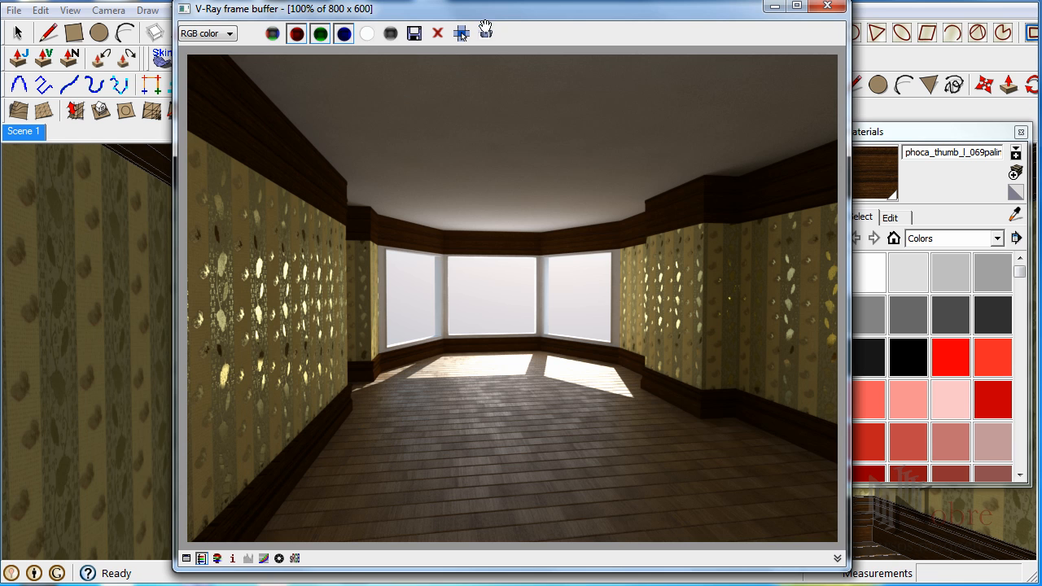
left_click_drag(280, 364, 501, 502)
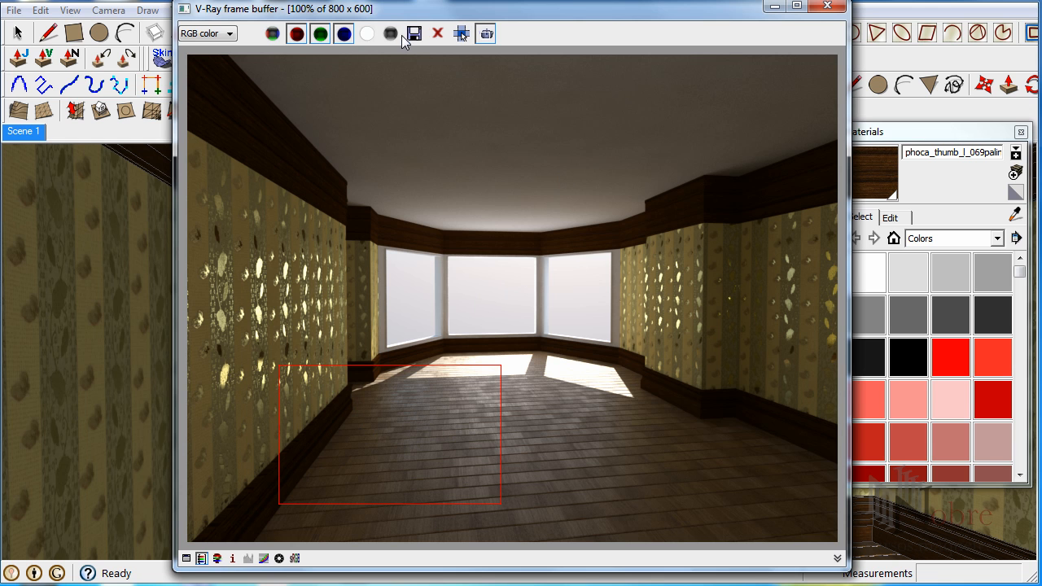
left_click(826, 7)
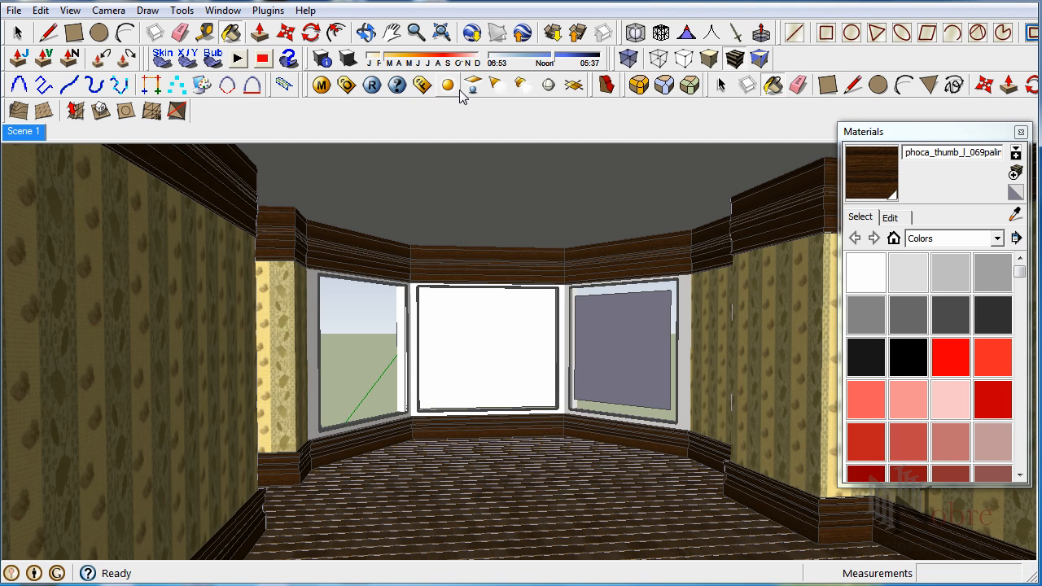
left_click(372, 86)
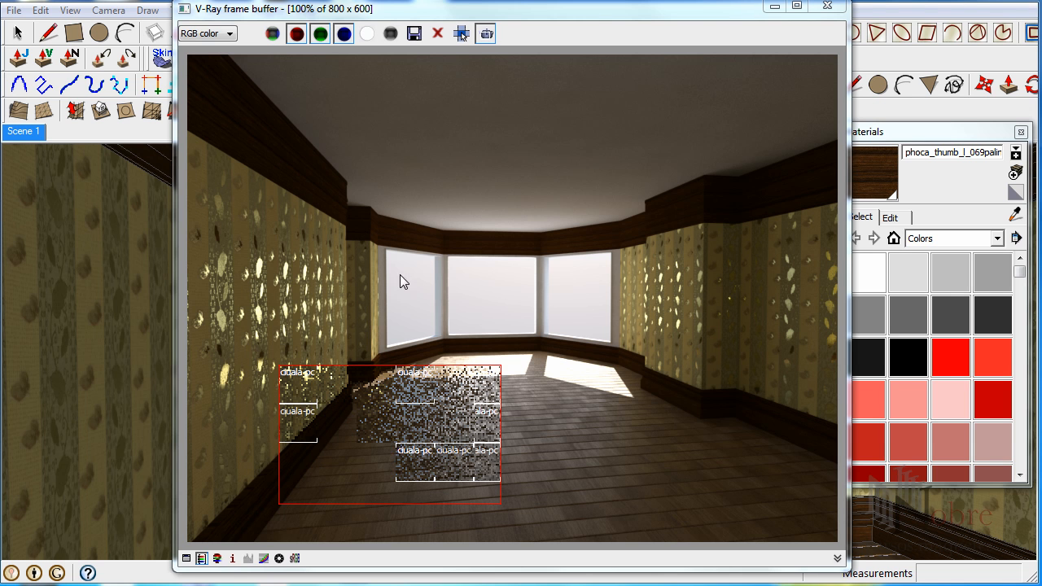
left_click(485, 32)
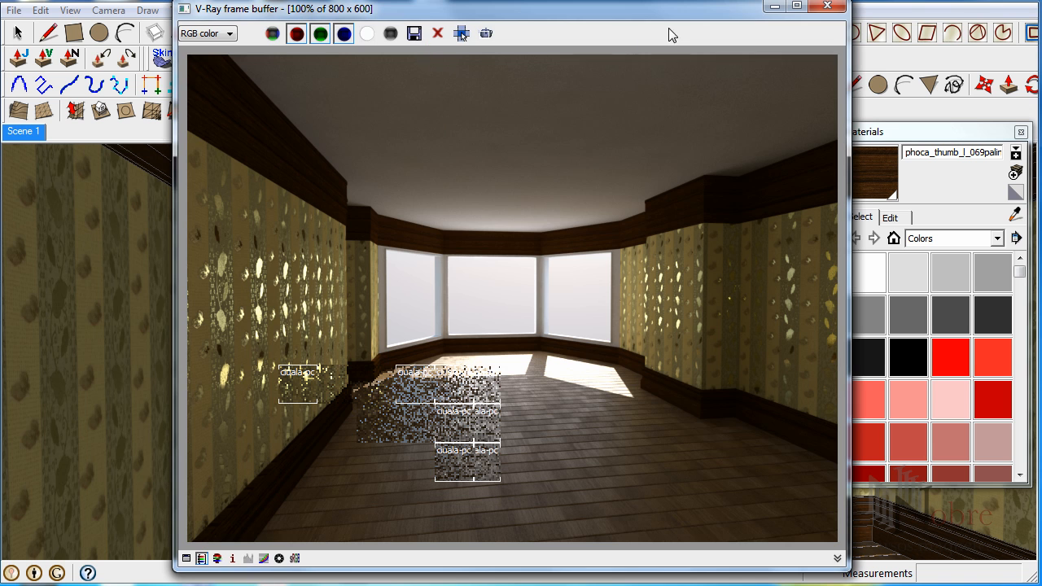
left_click(827, 7)
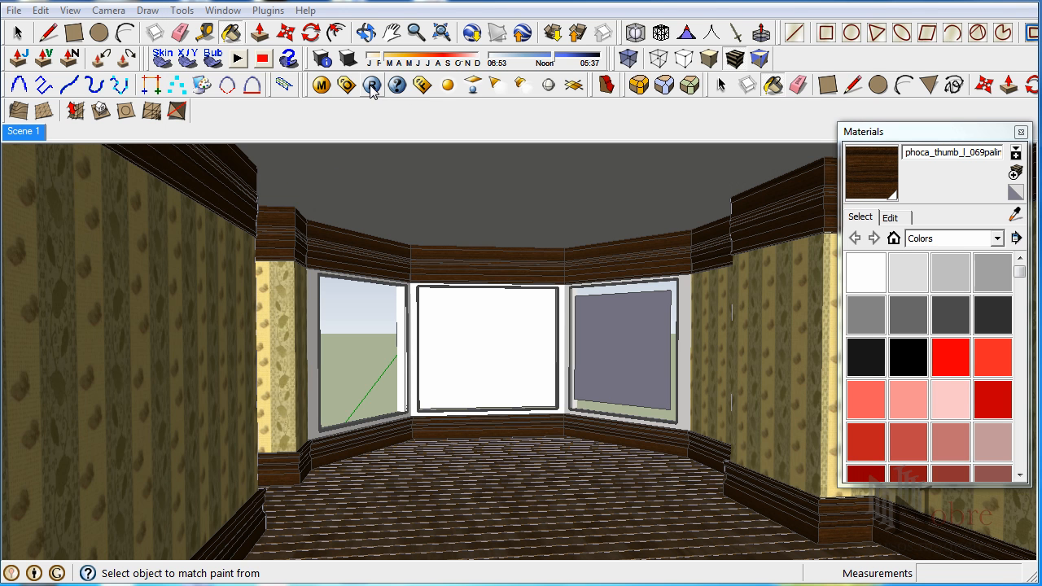
- Lighten the Parallel color of the dark wood material's reflection Fresnel map from black to very dark grey and preview the material
left_click(322, 85)
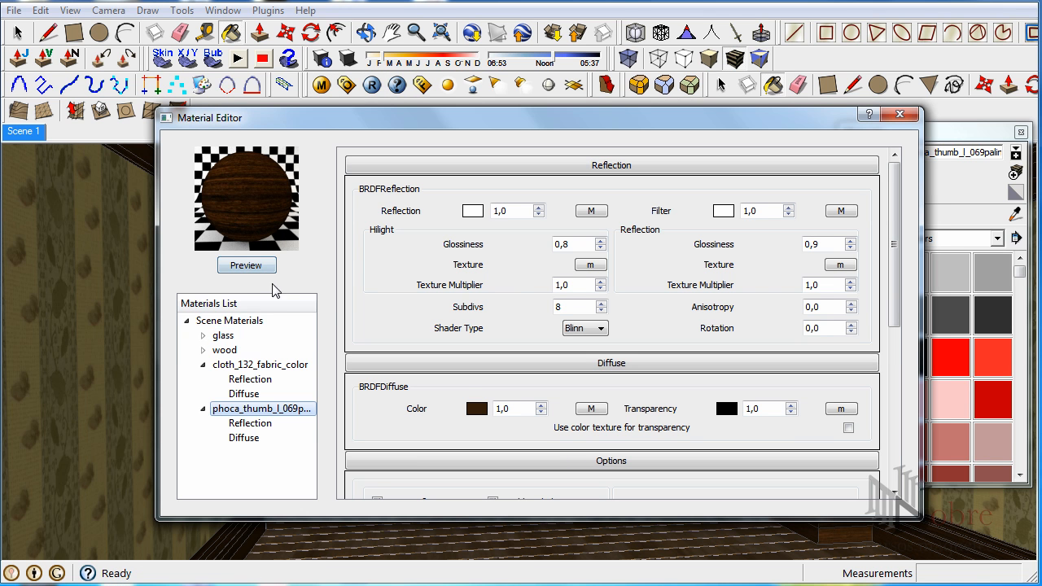
left_click(592, 211)
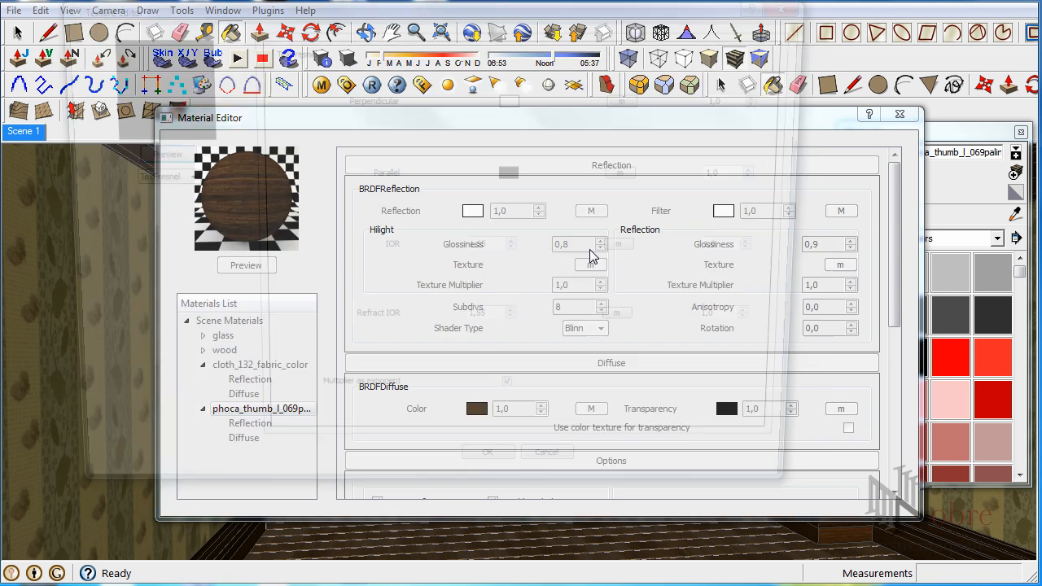
left_click(515, 176)
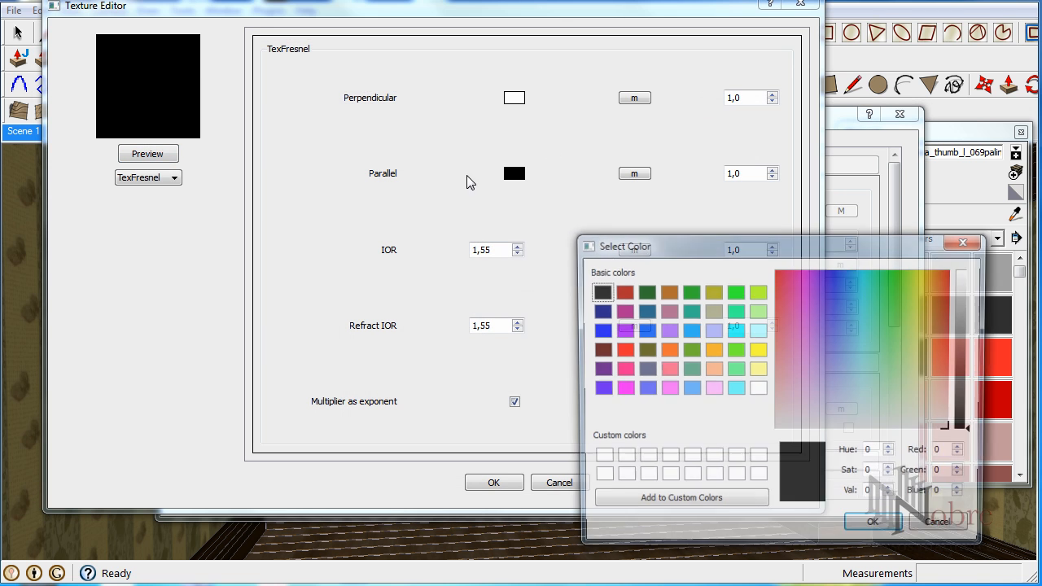
mouse_move(970, 428)
left_mouse_down()
mouse_move(973, 407)
mouse_move(977, 417)
left_mouse_up()
left_click(890, 531)
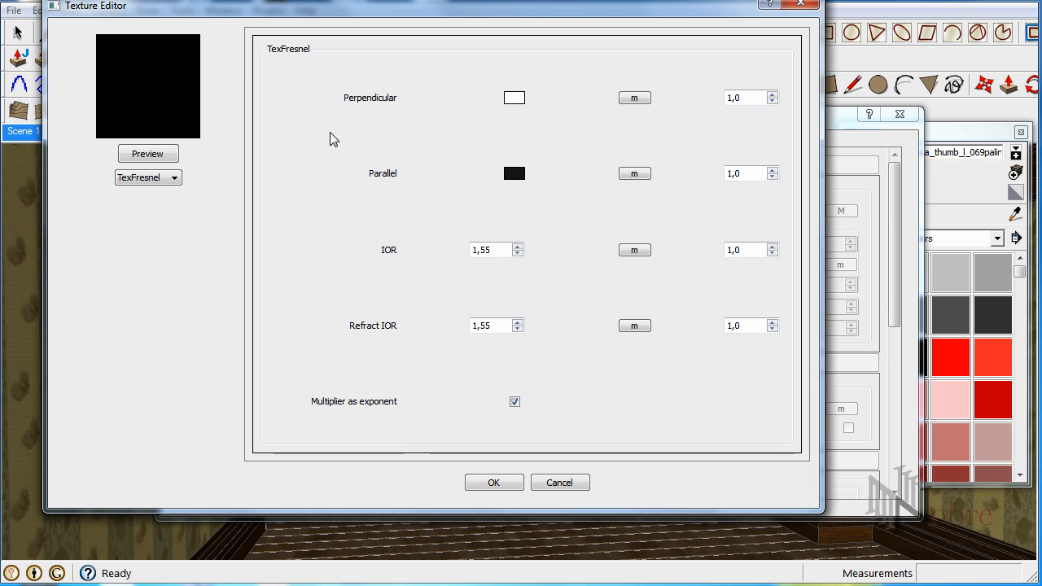
left_click(512, 484)
left_click(243, 267)
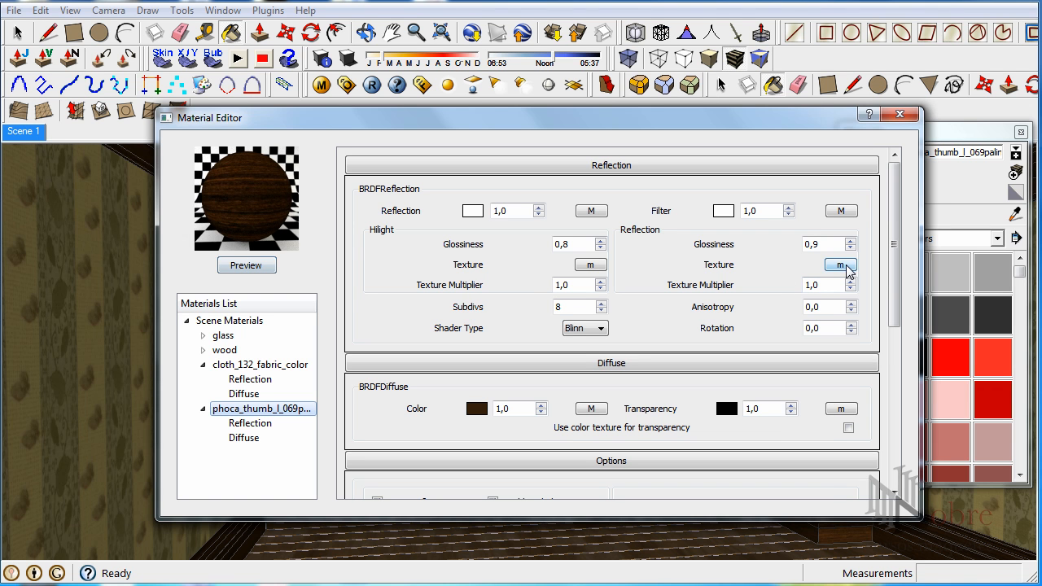
- Set the reflection filter bitmap's gamma to 1,6, preview the texture and material, and close the material editor
left_click(843, 212)
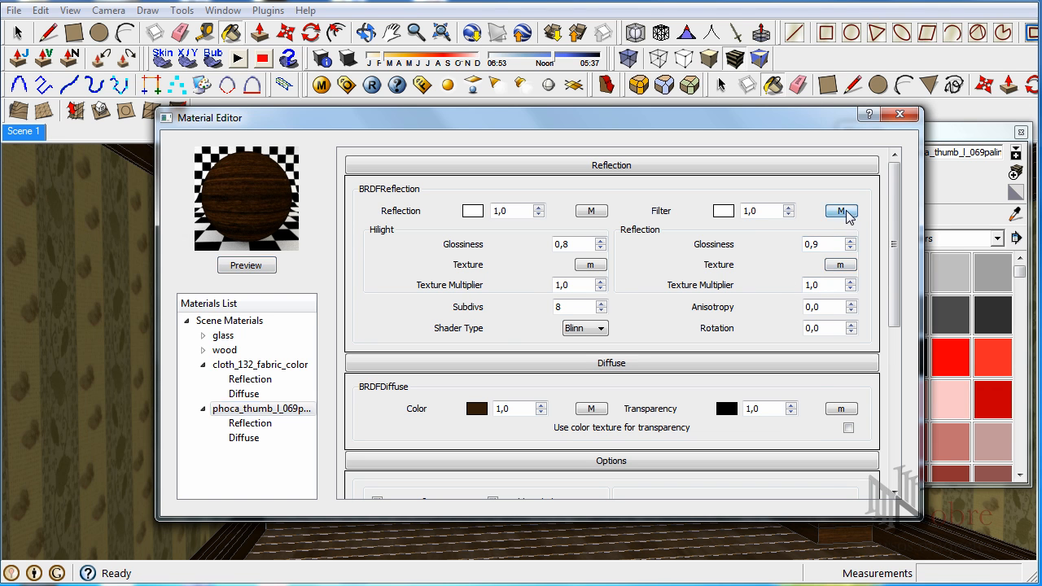
left_click(150, 148)
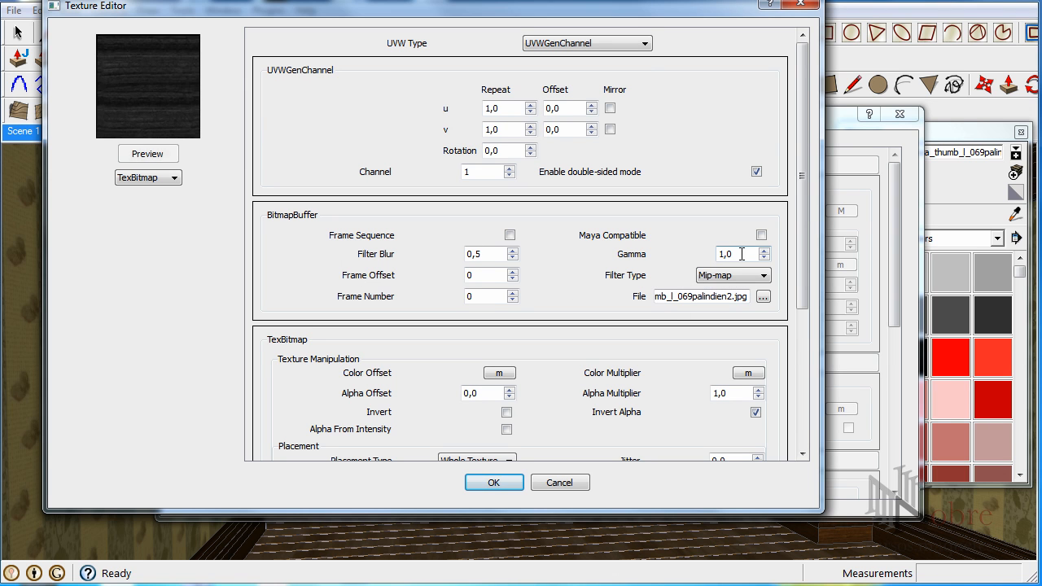
type("6")
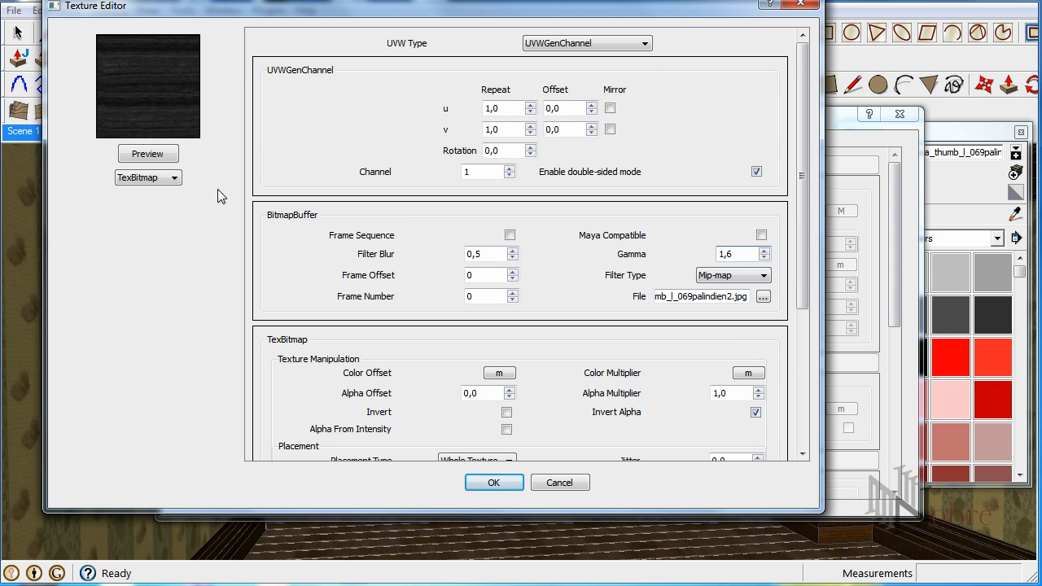
left_click(162, 155)
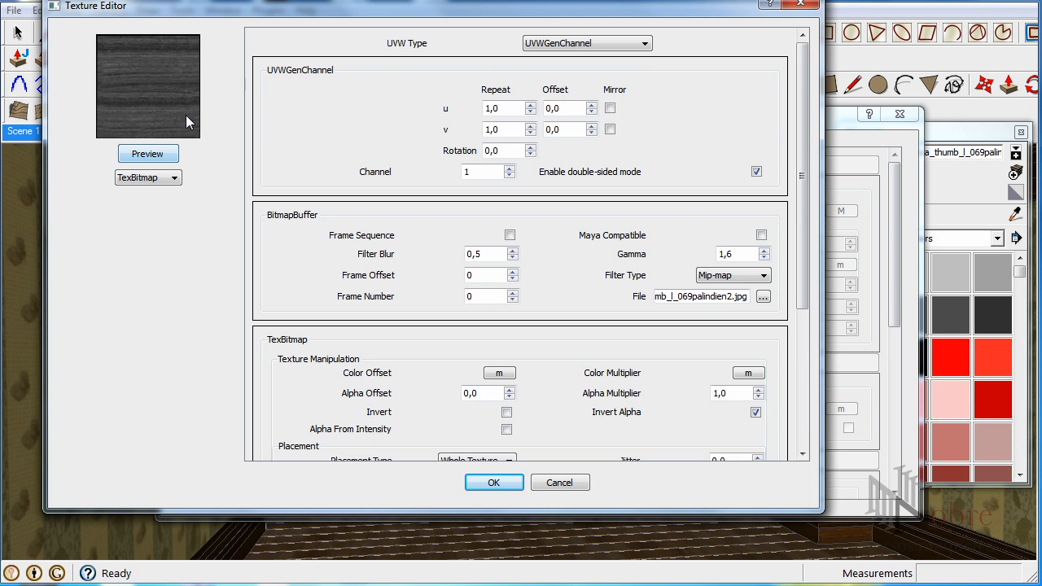
left_click(494, 482)
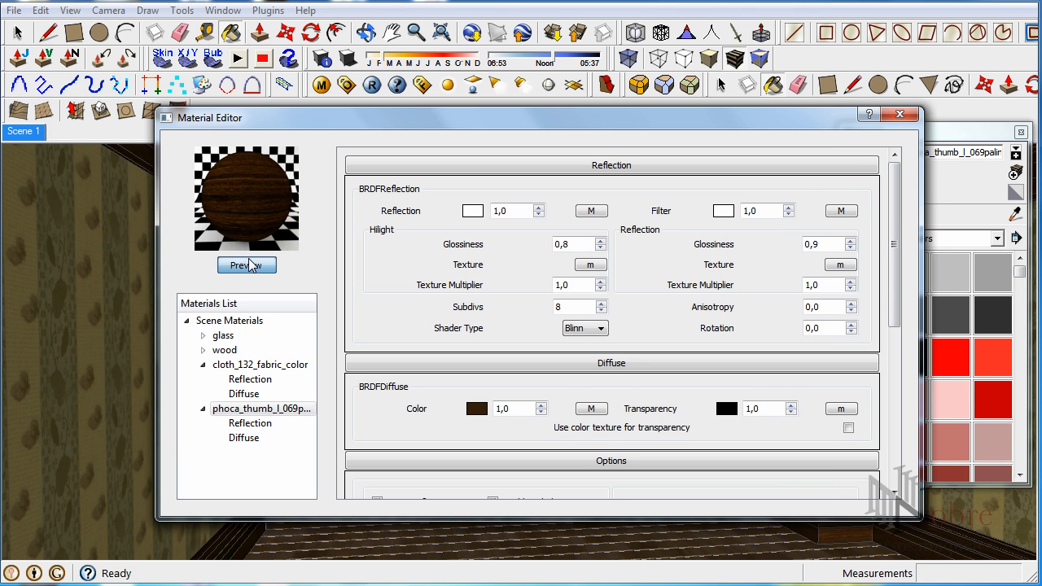
left_click(249, 266)
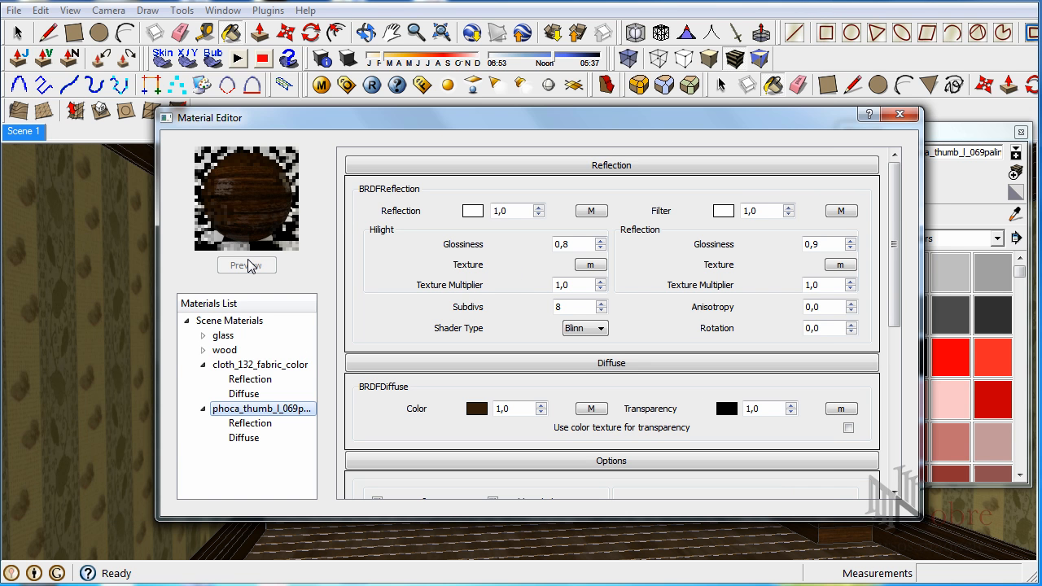
left_click(898, 114)
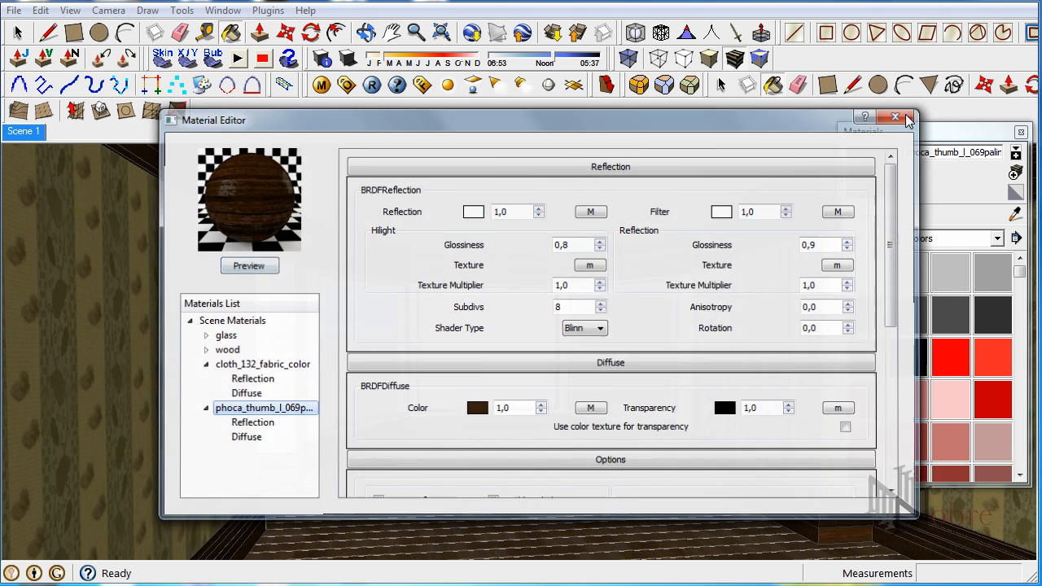
- Render the full Scene 1 view with the updated wood material and close the frame buffer
left_click(374, 89)
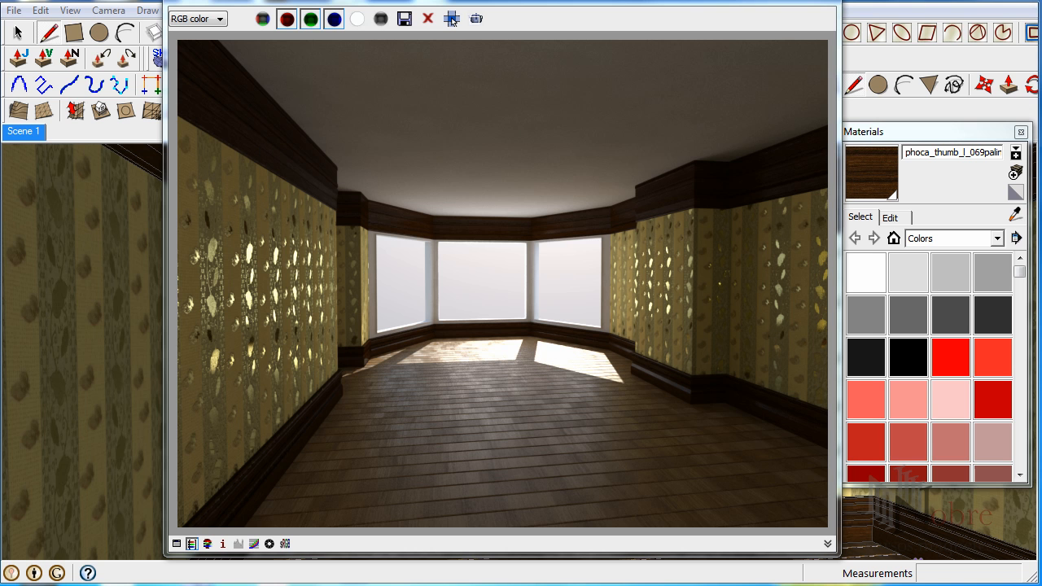
left_click(813, 1)
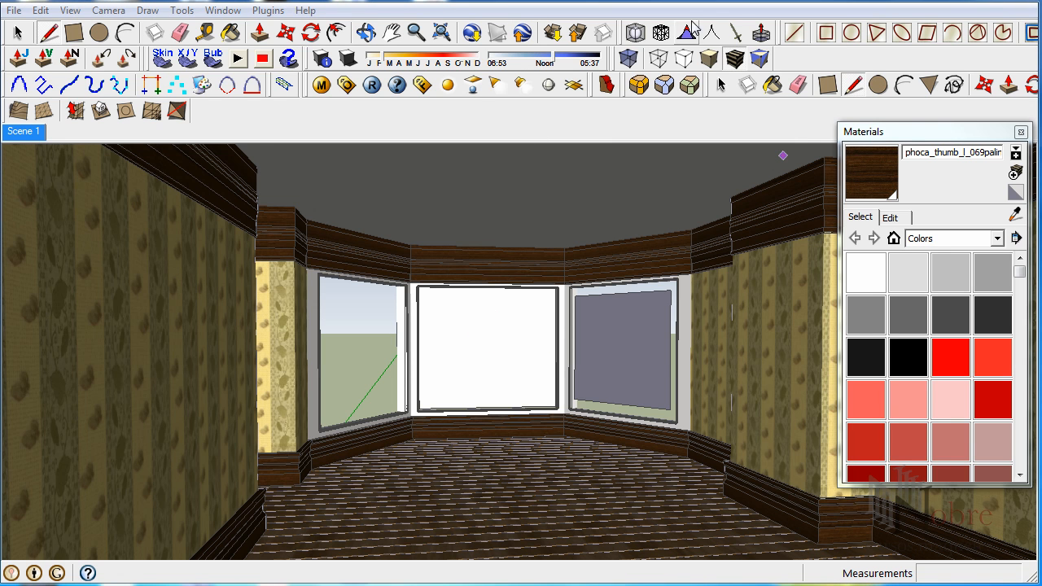
- Delete the panels covering the middle and right-hand bay windows and return to the Scene 1 view
key("space")
left_click(466, 340)
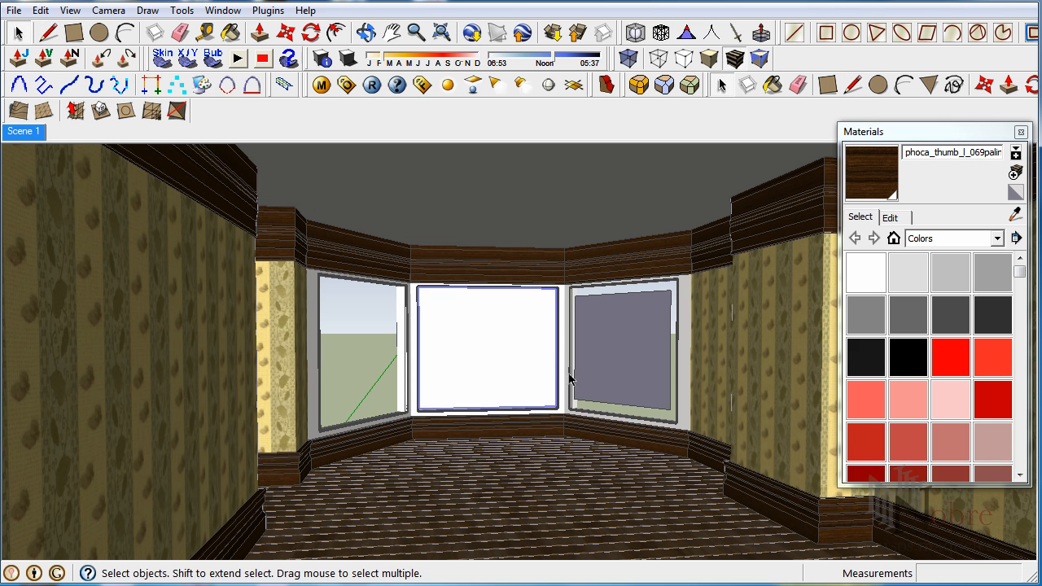
left_click(638, 347)
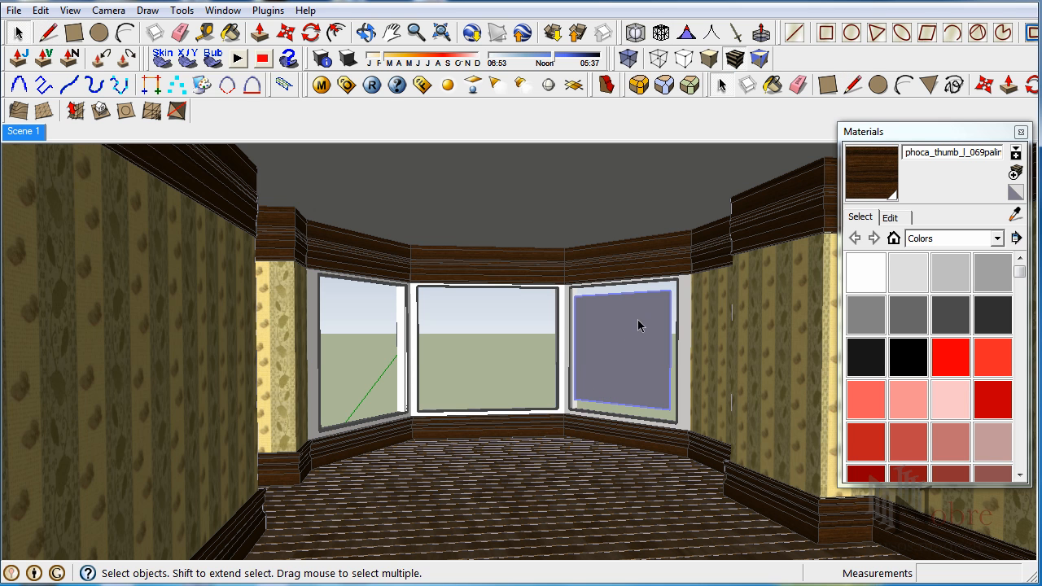
key("Delete")
middle_click_drag(520, 333, 501, 309)
left_click(22, 131)
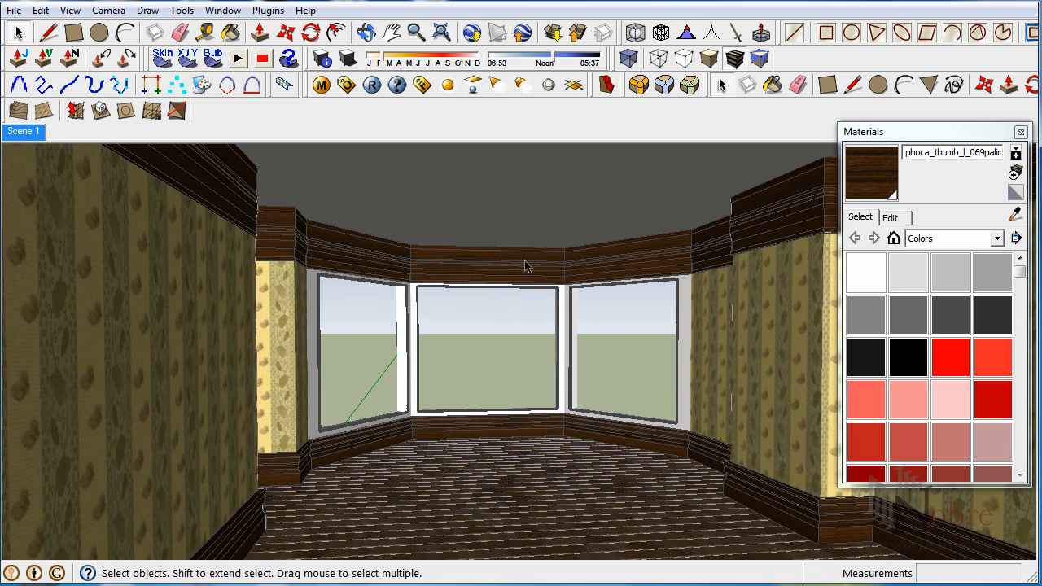
- Hide the roof group from outside to expose the room's interior
middle_click_drag(570, 229, 122, 432)
middle_click_drag(479, 271, 372, 159)
right_click(372, 155)
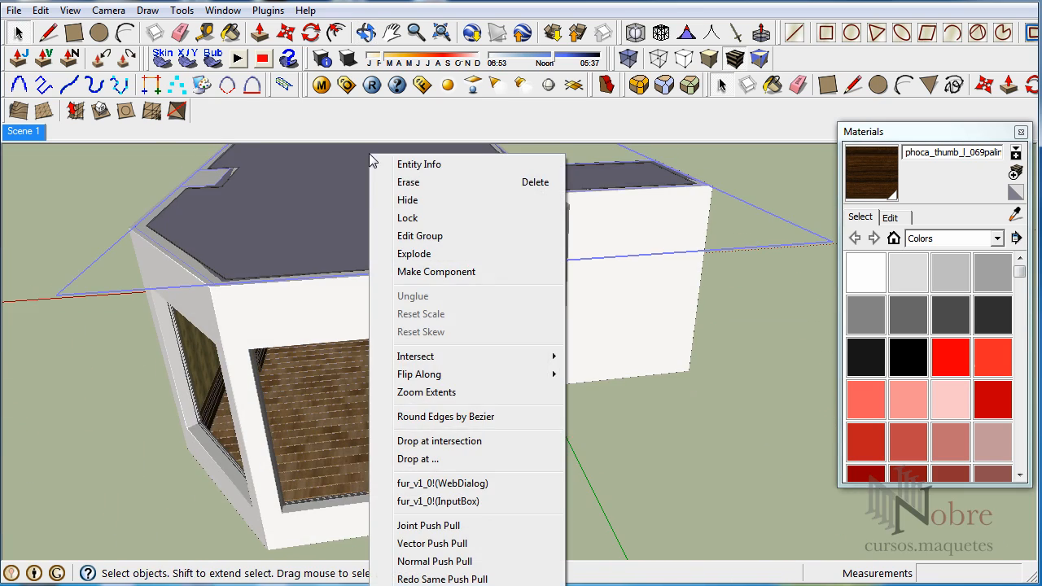
left_click(428, 204)
mouse_move(429, 204)
middle_mouse_down()
mouse_move(426, 291)
mouse_move(435, 269)
middle_mouse_up()
- Set the intensity of the small rectangle light in front of the white wall to 2 and return to Scene 1
right_click(435, 269)
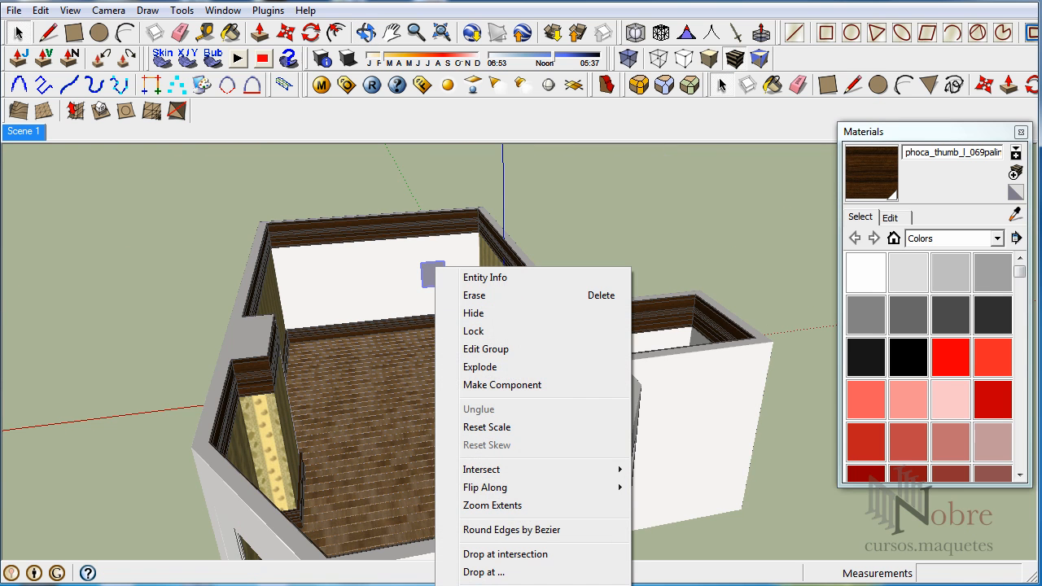
left_click(497, 580)
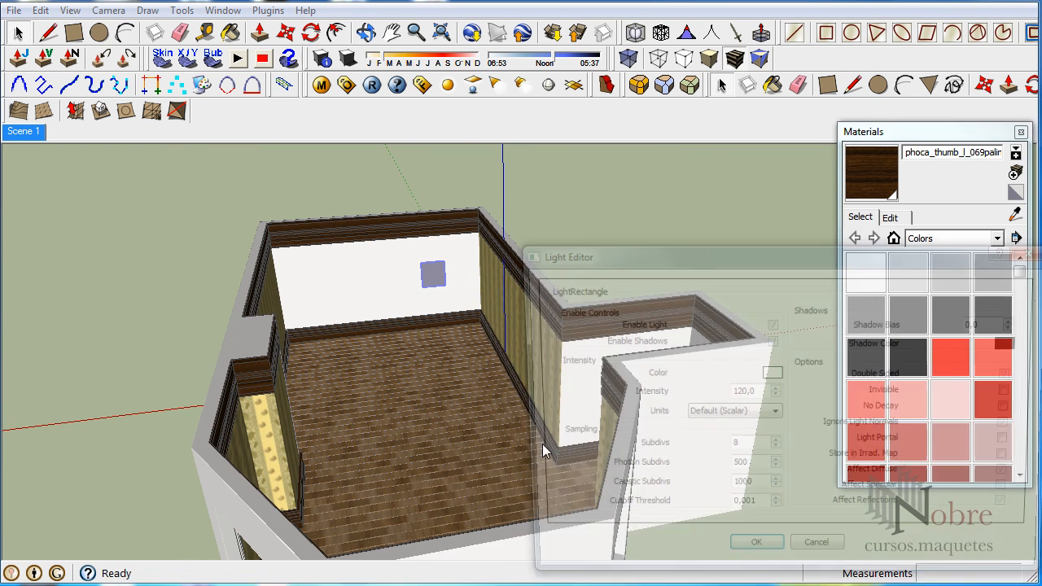
left_click_drag(603, 254, 345, 181)
left_click_drag(494, 310, 322, 312)
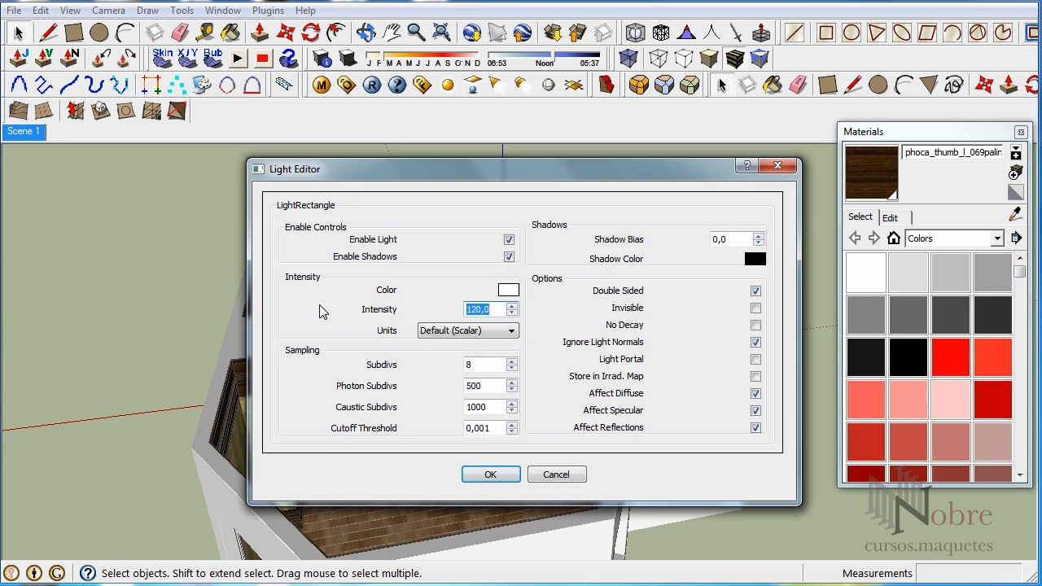
type("2")
left_click(491, 475)
middle_click_drag(491, 475, 238, 277)
left_click(31, 131)
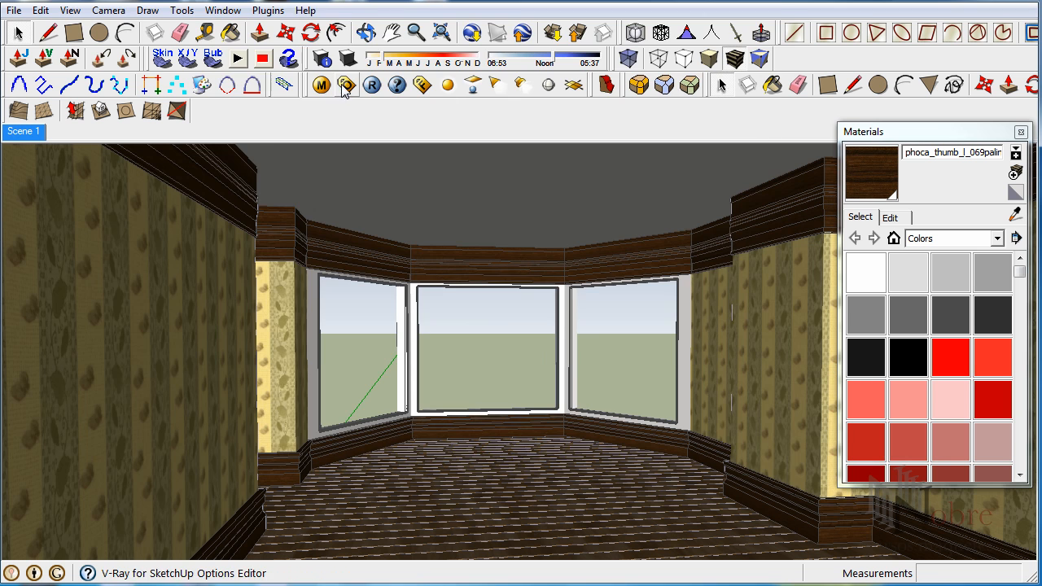
- Check the Indirect Illumination primary multiplier in the V-Ray options, set the Color Mapping type to HSV Exponential and close the options
left_click(345, 85)
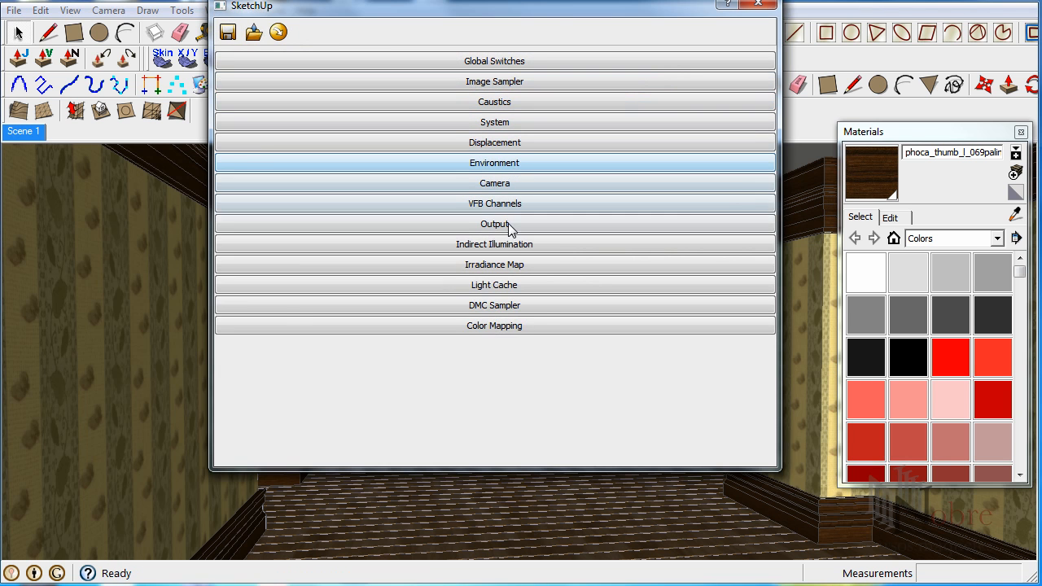
left_click(507, 249)
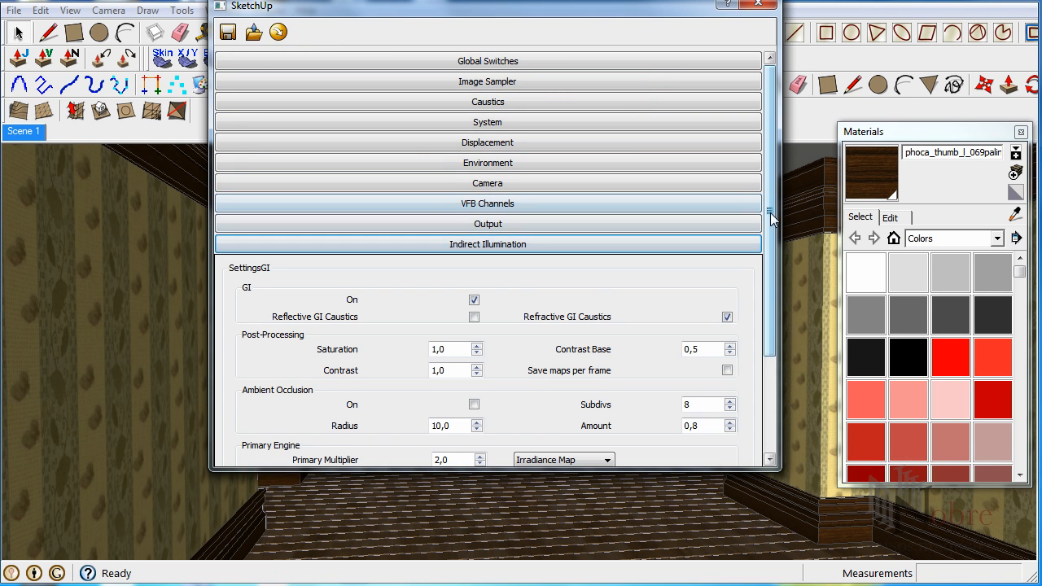
scroll(505, 342, "down", 3)
double_click(453, 325)
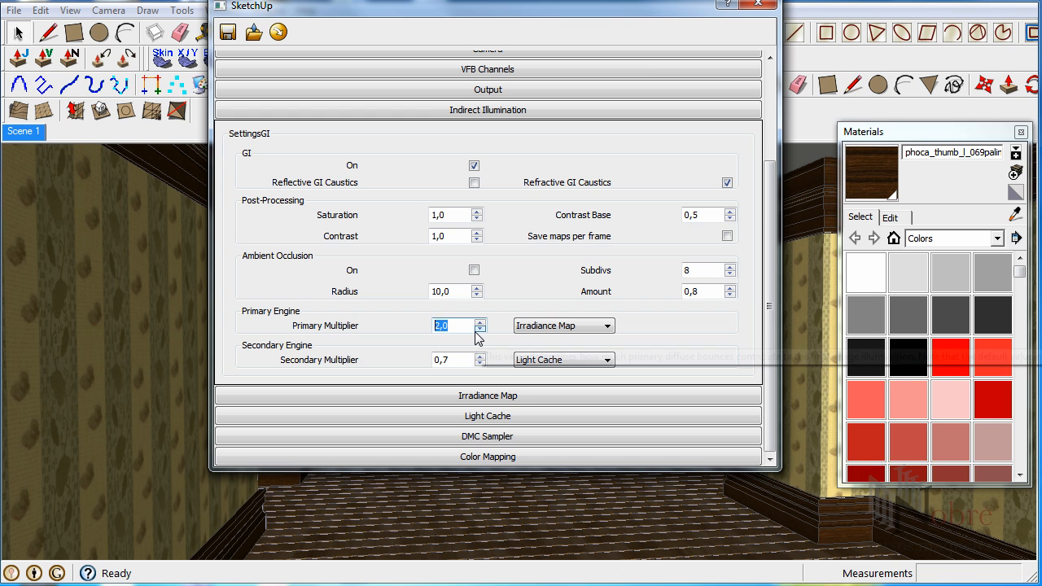
left_click(706, 342)
left_click(394, 107)
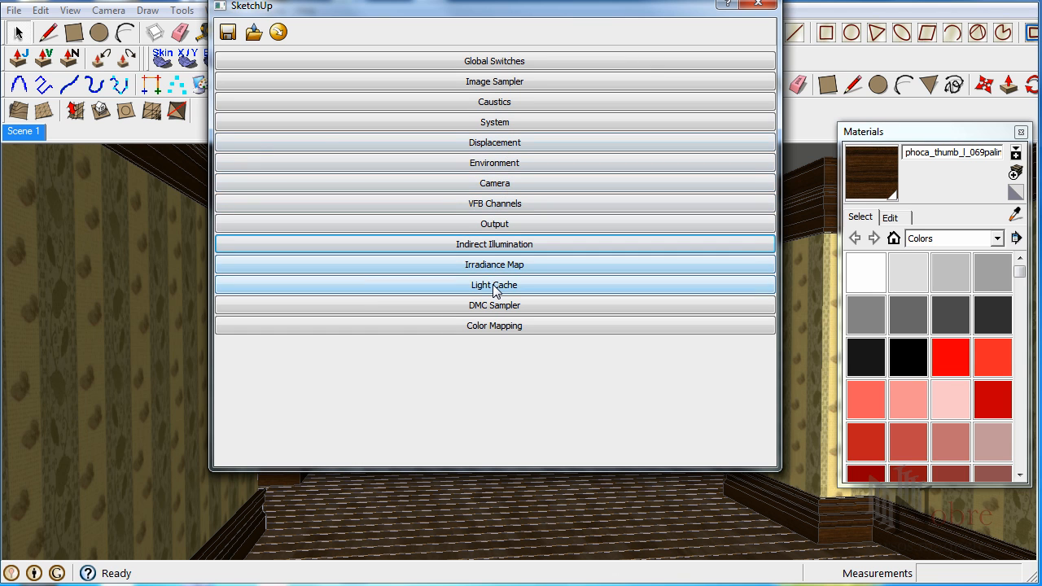
left_click(504, 328)
scroll(771, 247, "down", 2)
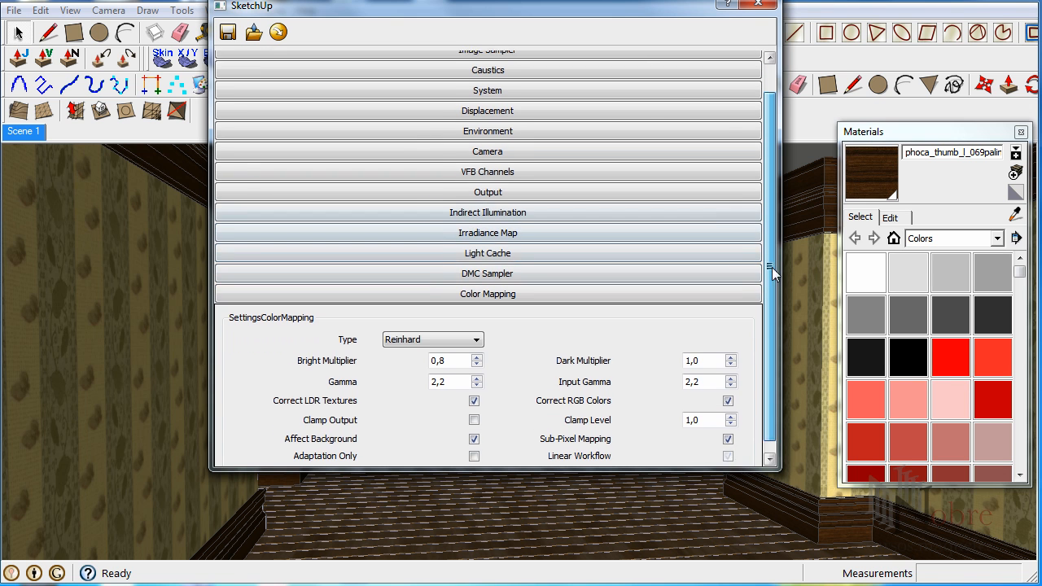
left_click(430, 329)
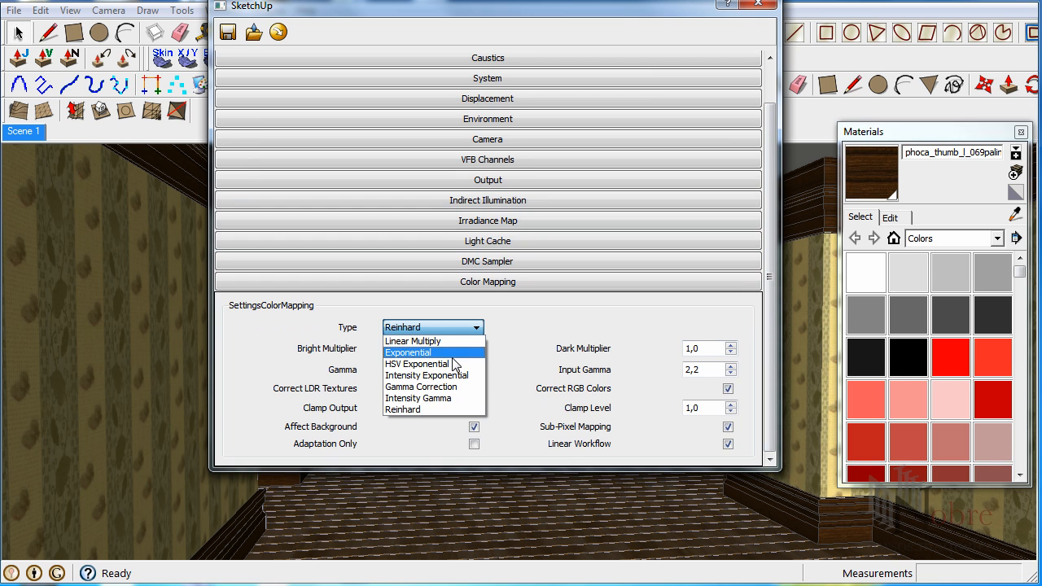
left_click(398, 368)
left_click(454, 352)
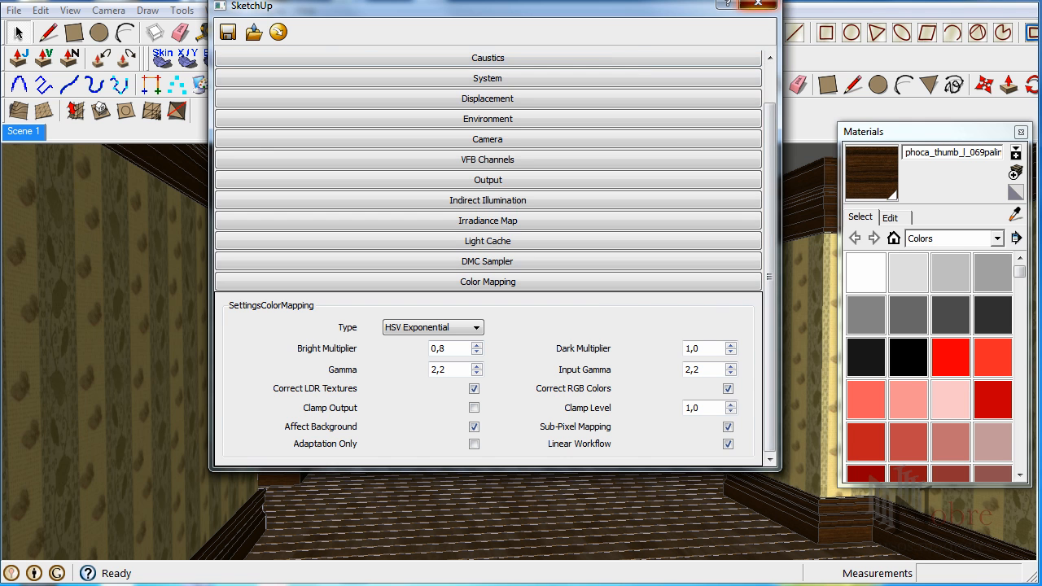
left_click(759, 4)
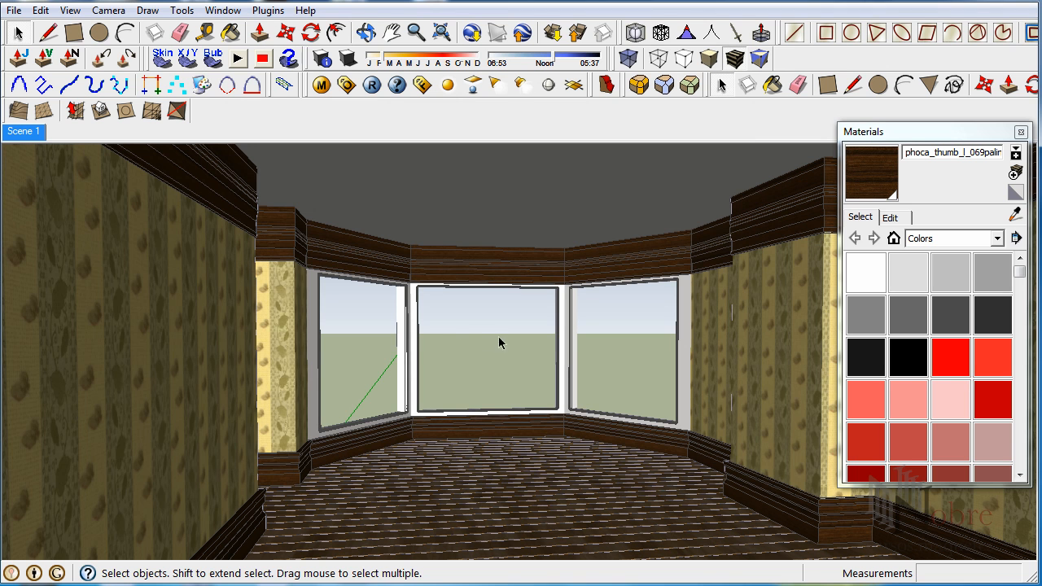
middle_click_drag(491, 352, 433, 330)
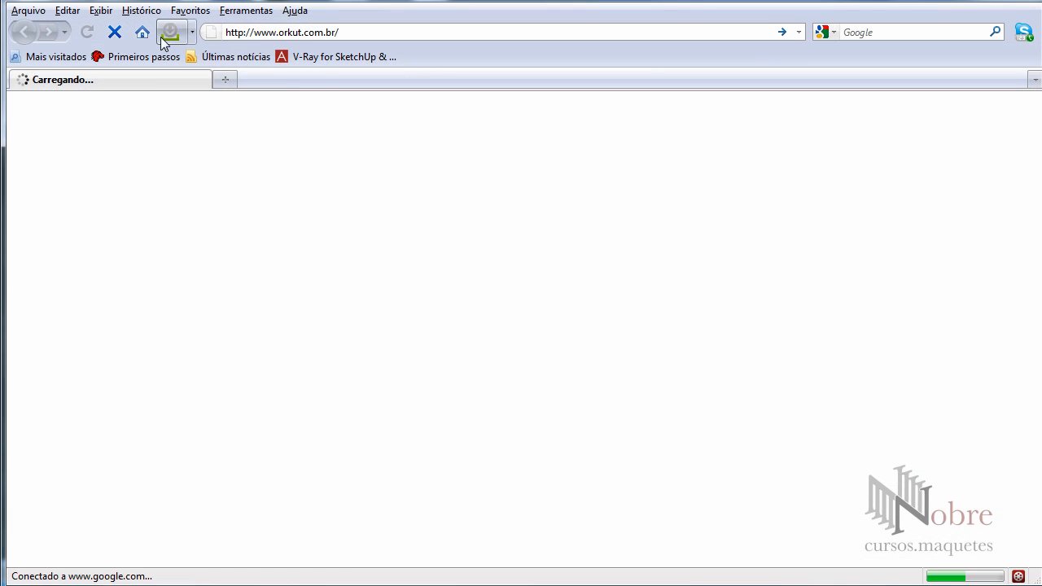
left_click(114, 32)
left_click(326, 32)
type("www")
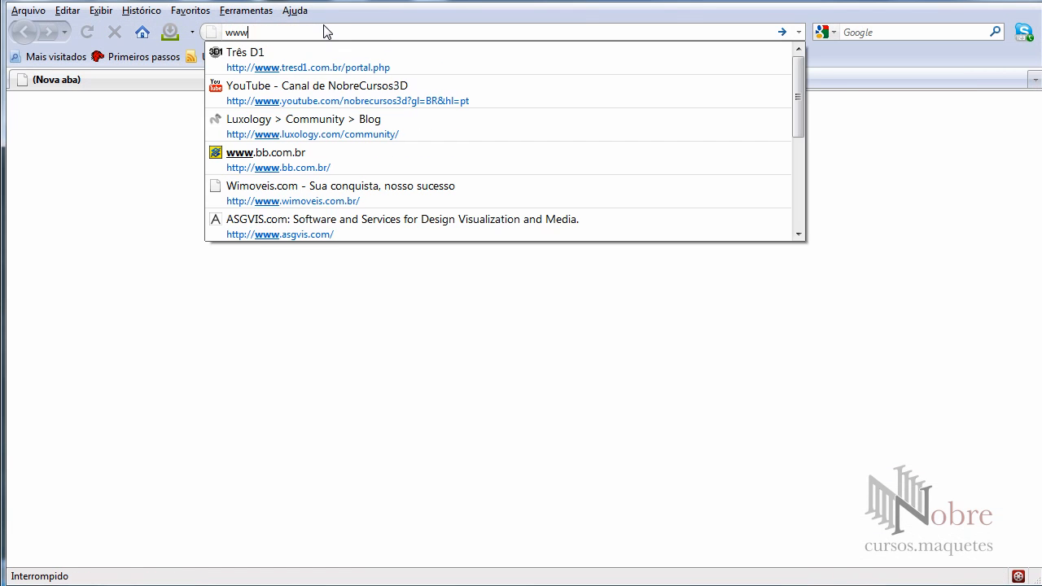
type(".goo")
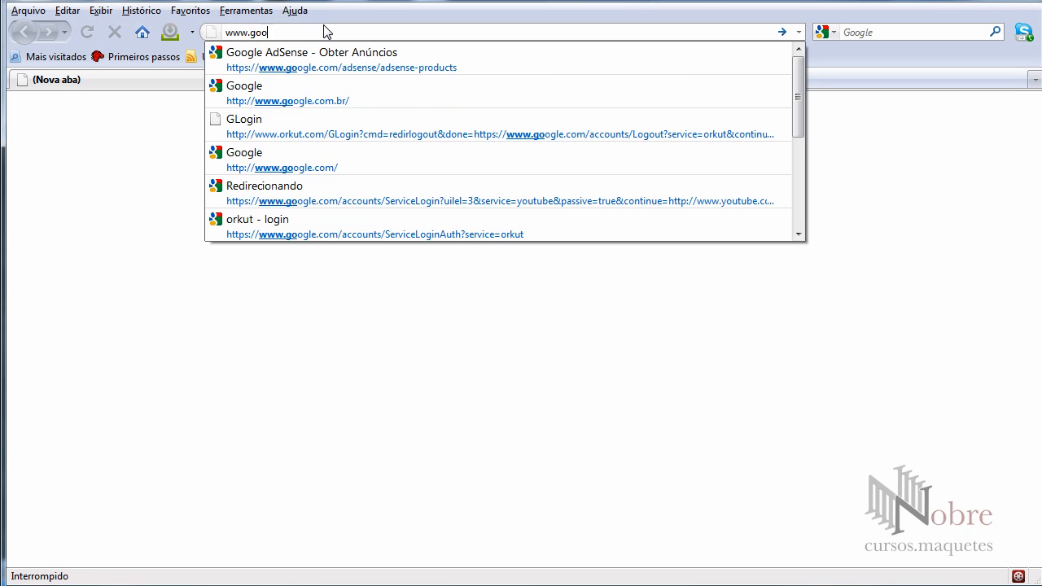
type("gle.com")
key("Return")
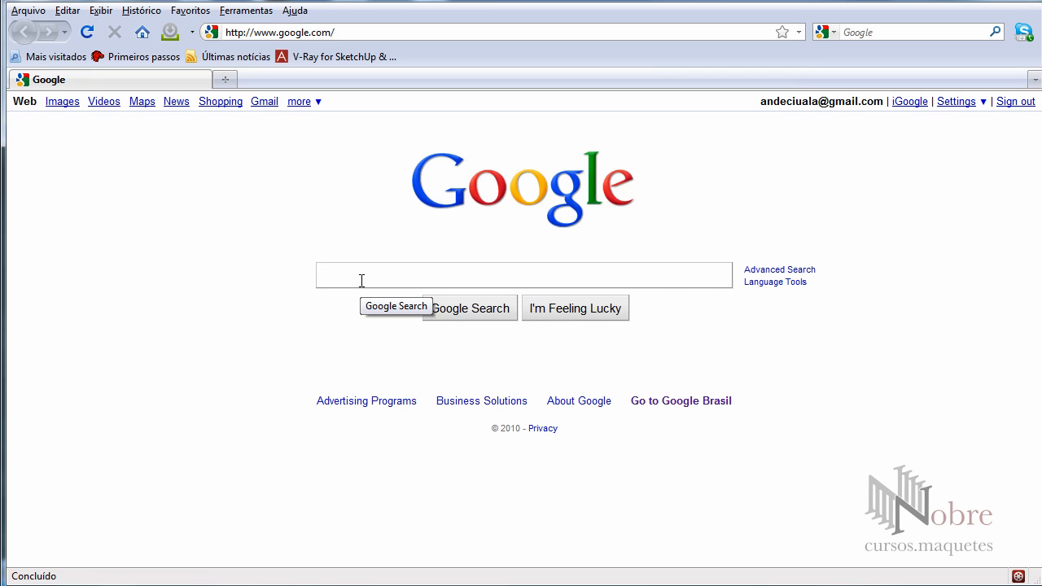
- Search Google Images for "panorama" and limit the results to large images
type("pano")
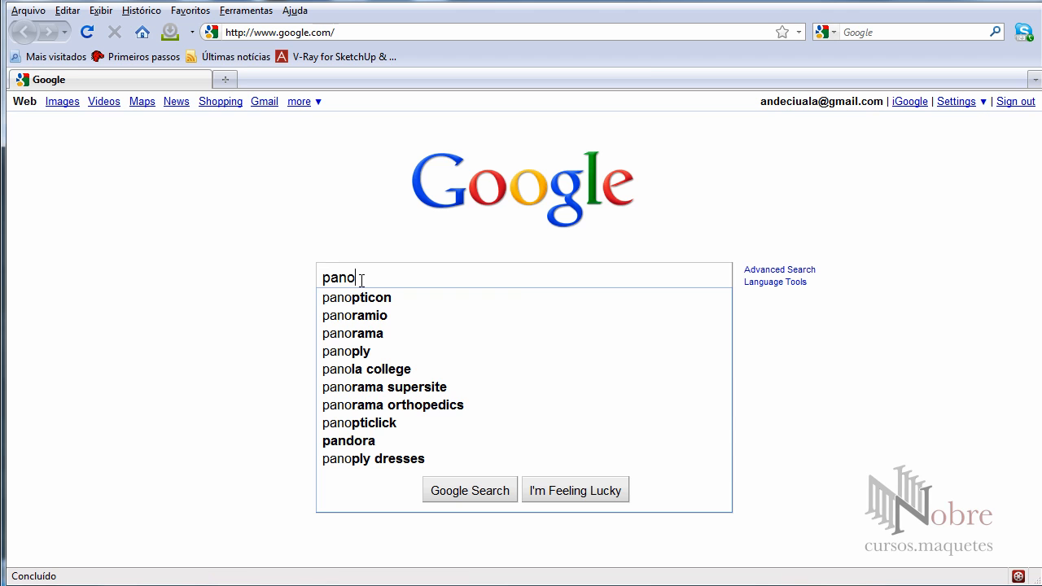
type("rama")
key("Return")
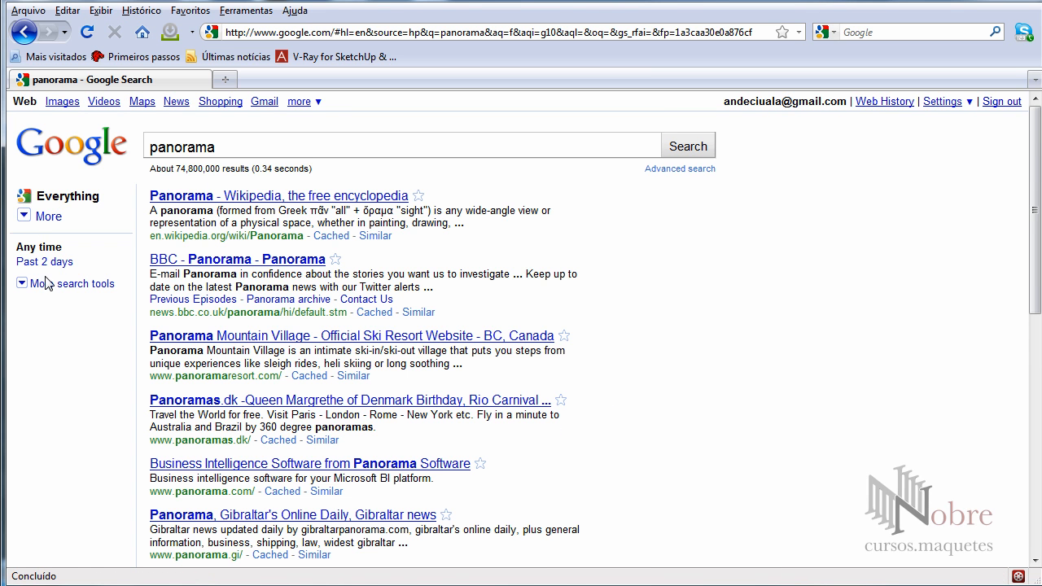
left_click(62, 102)
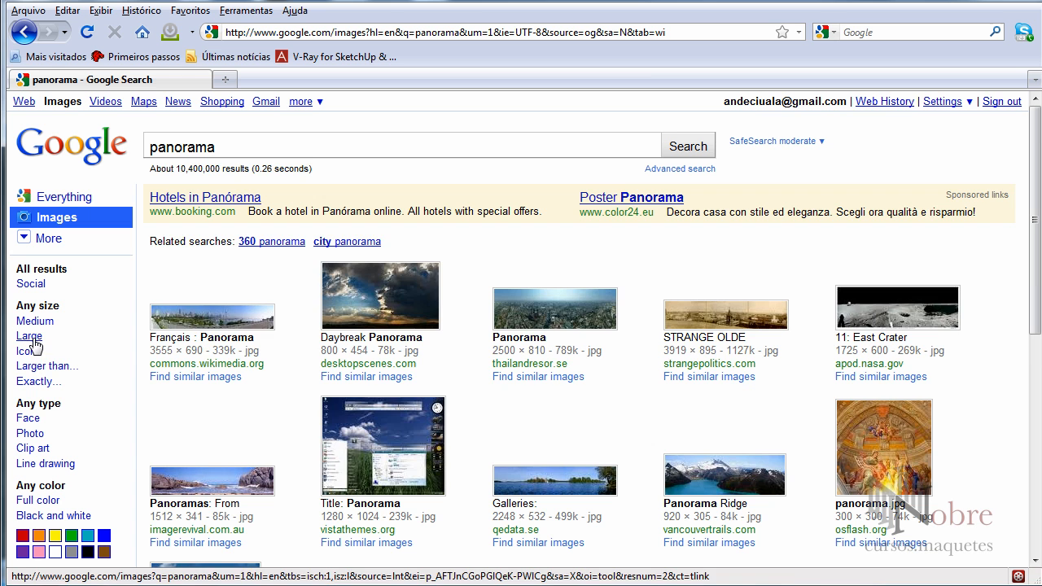
left_click(29, 337)
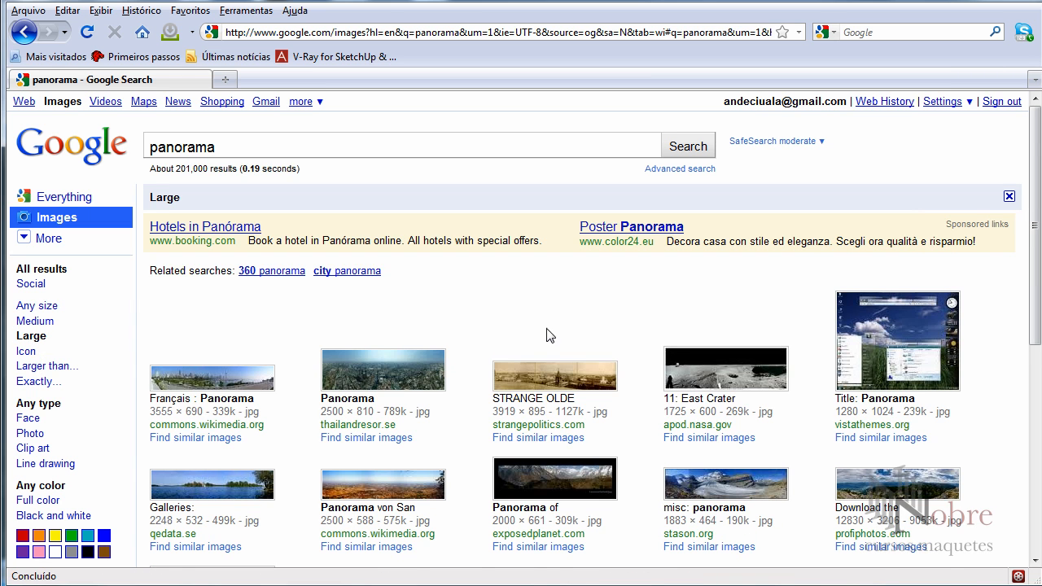
- Open the Panorama Elvelund image at full size and save it in the vrayshare folder as Elvelund-mot-sjovegan-panorama
left_click_drag(1034, 198, 1032, 333)
left_click(271, 454)
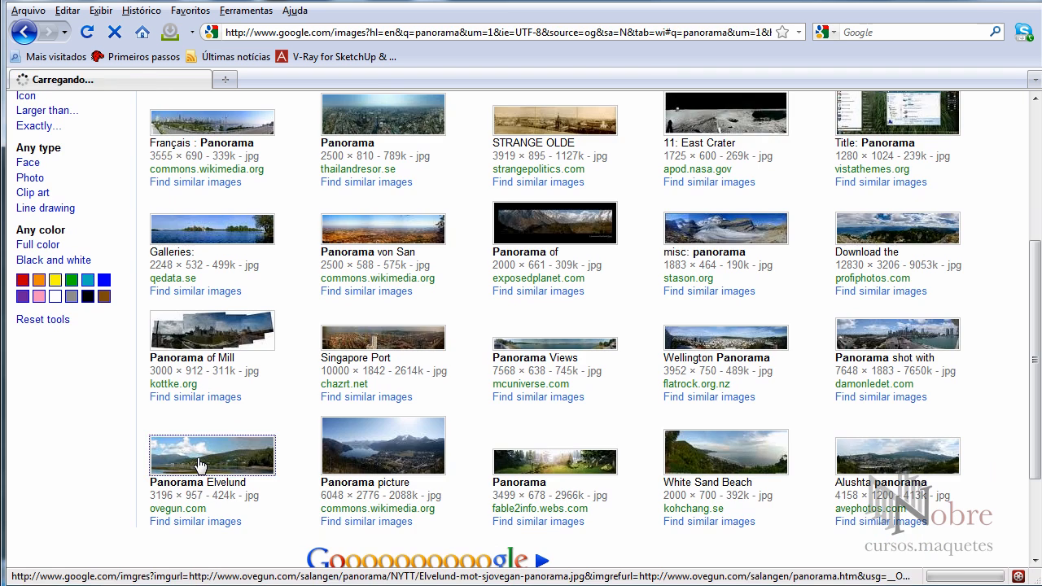
left_click(195, 138)
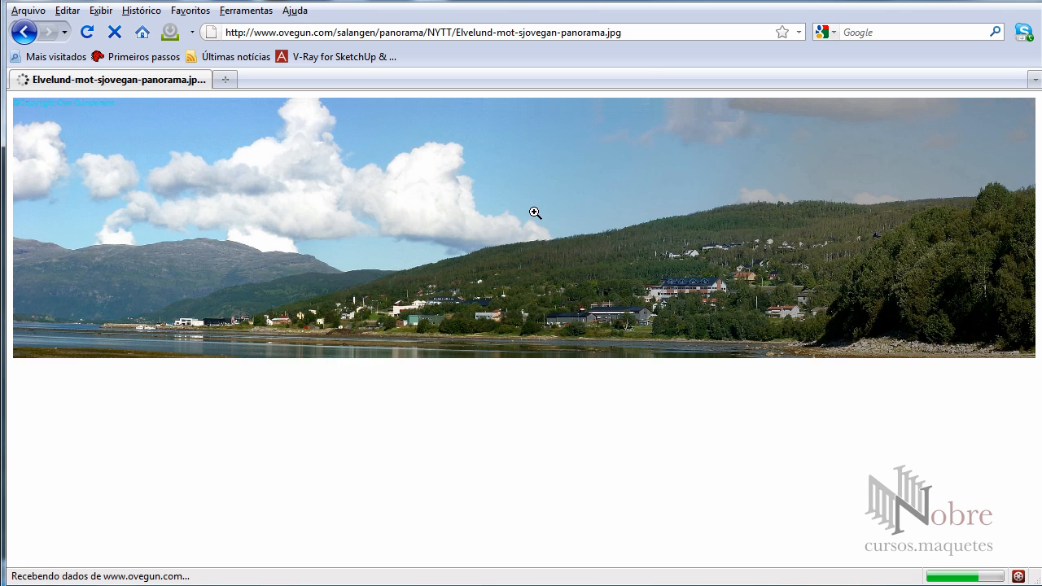
right_click(462, 266)
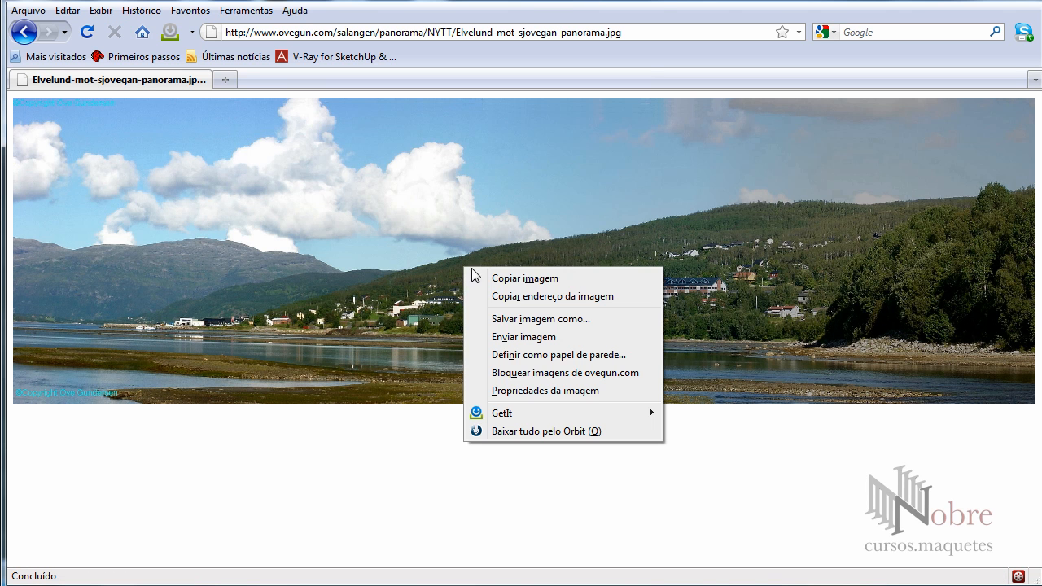
left_click(526, 321)
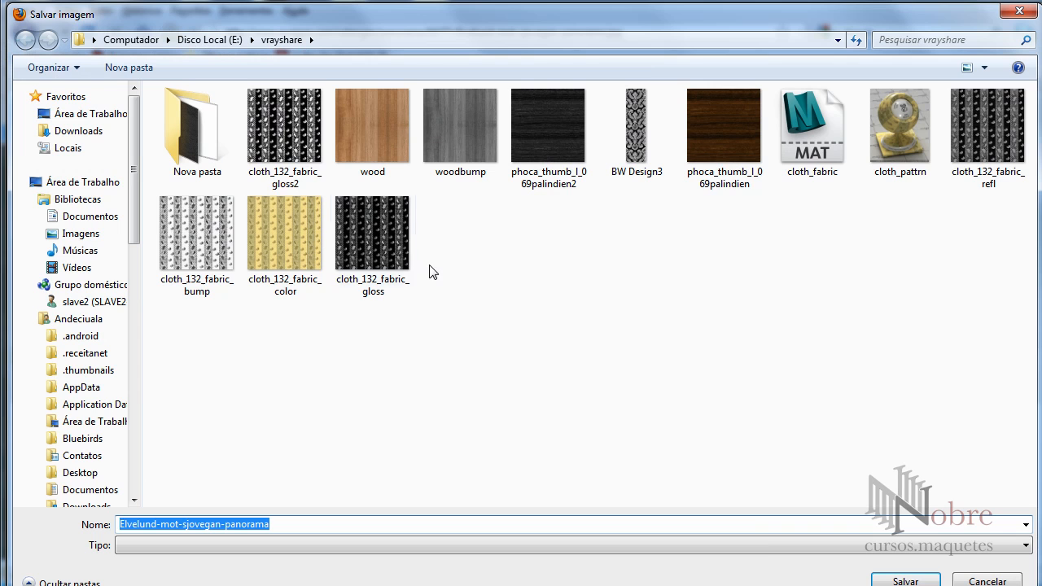
left_click(906, 582)
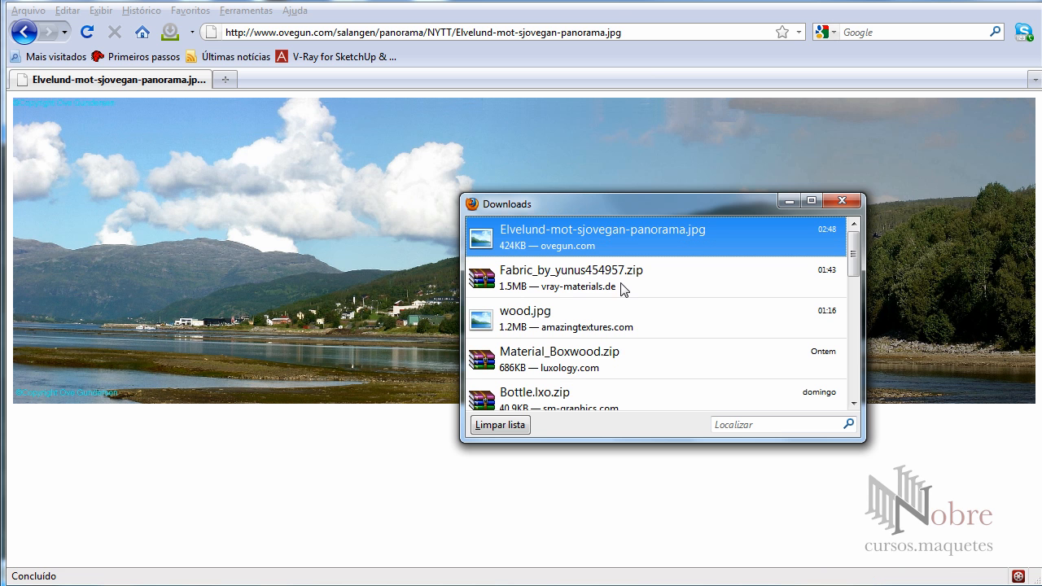
left_click(843, 202)
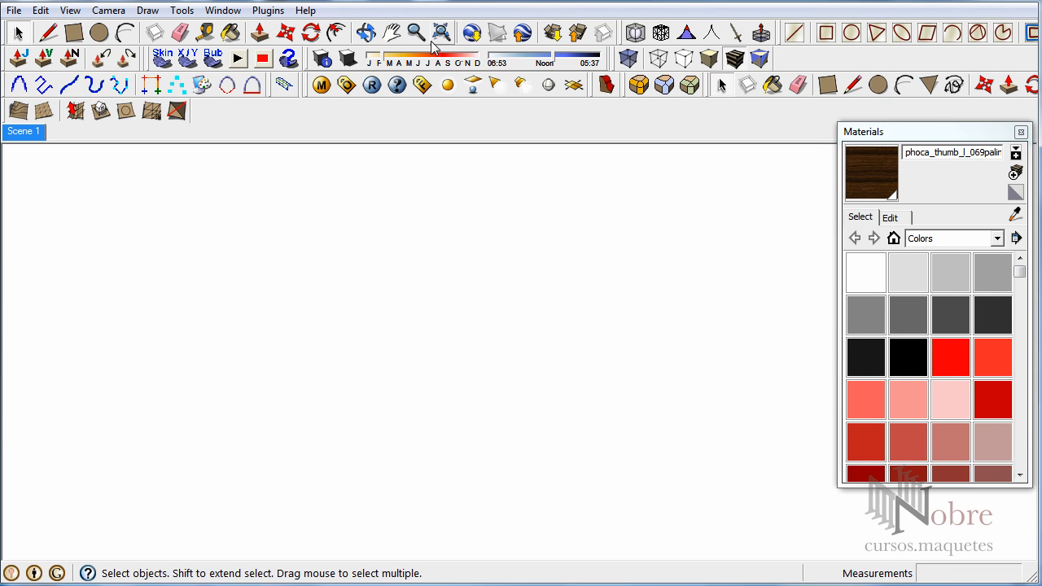
- In SketchUp, draw an arc outside the bay windows, about 30 m wide along the red axis with a bulge of about 5 m
left_click(440, 33)
middle_click_drag(382, 366, 393, 421)
key("a")
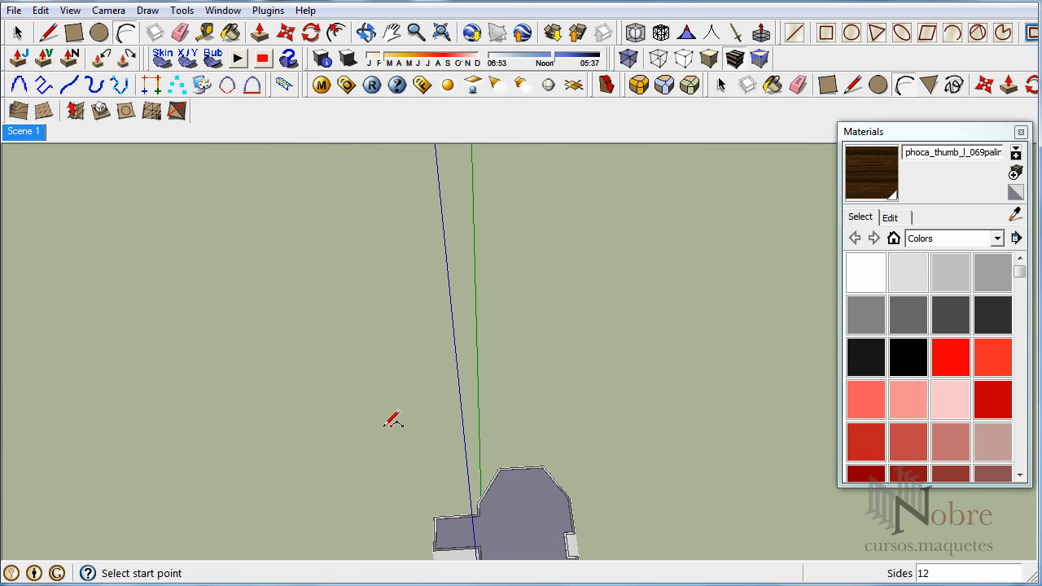
left_click(259, 394)
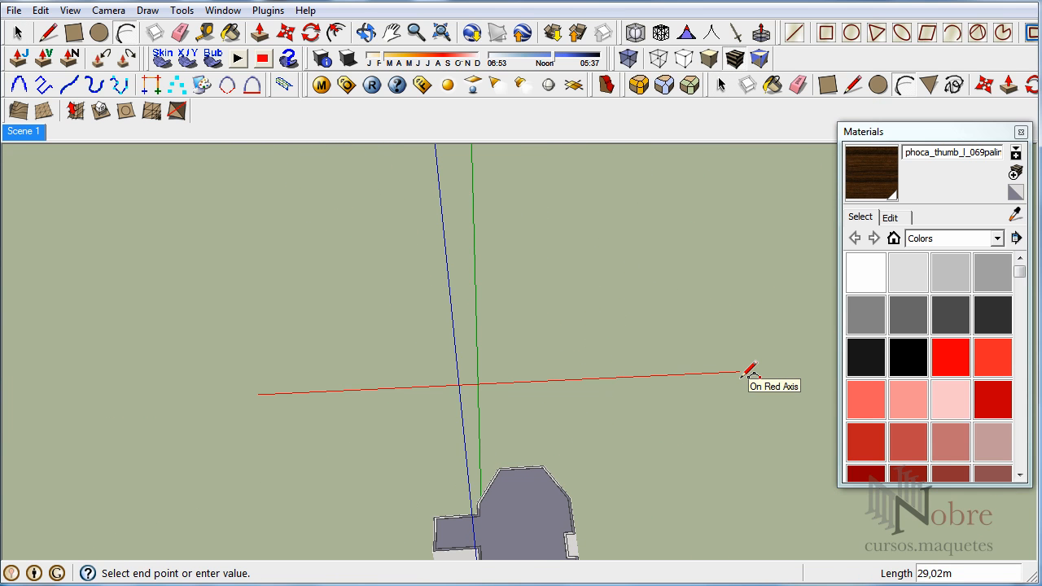
left_click(766, 370)
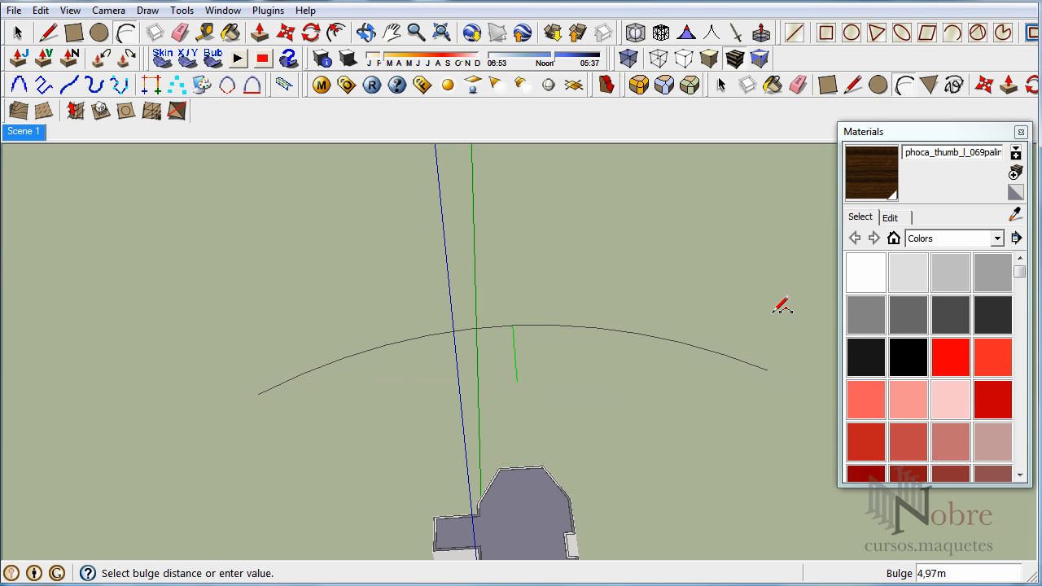
left_click(568, 320)
- Close the arc with a straight line between its endpoints and extrude the resulting face upward about 10.8 m
middle_click_drag(568, 320, 622, 409)
scroll(422, 409, "down", 3)
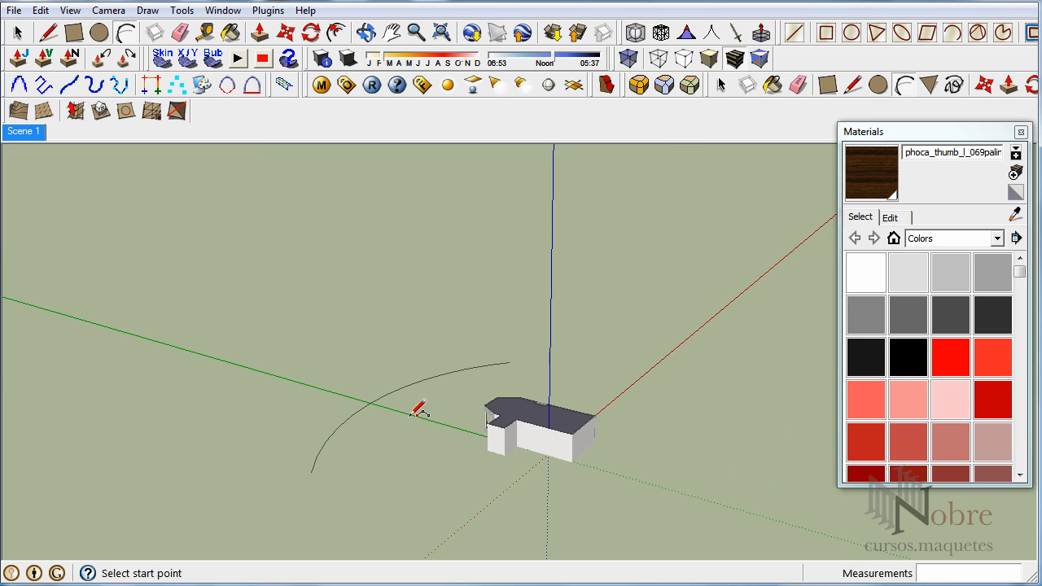
key("l")
left_click(311, 472)
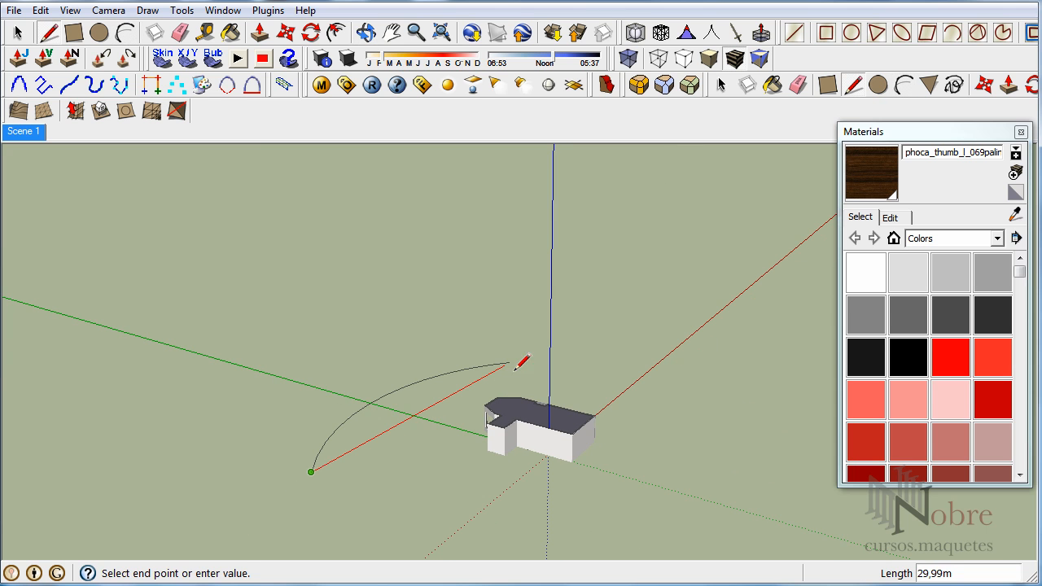
left_click(511, 362)
key("p")
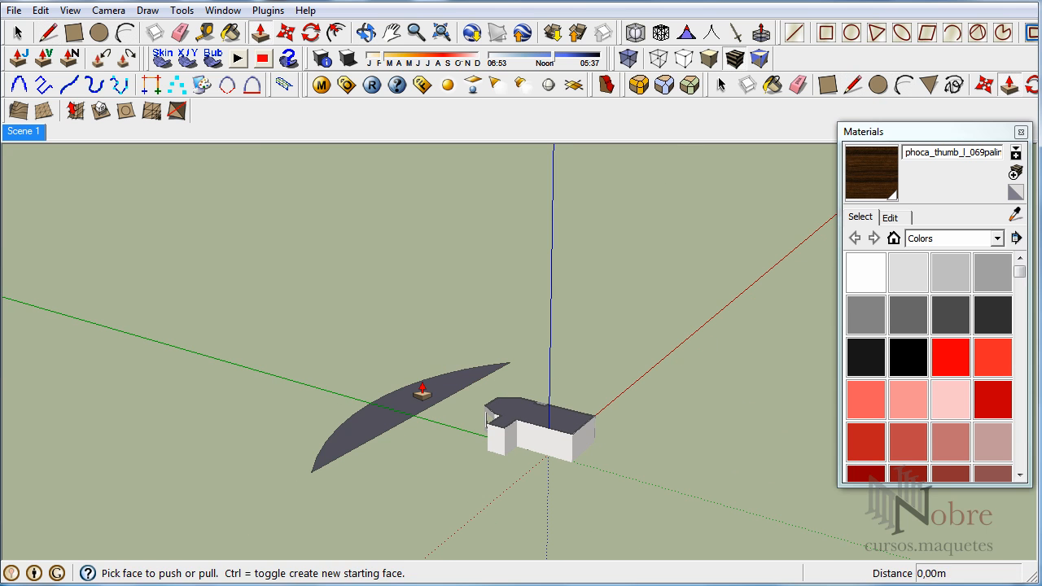
left_click(405, 396)
left_click(407, 303)
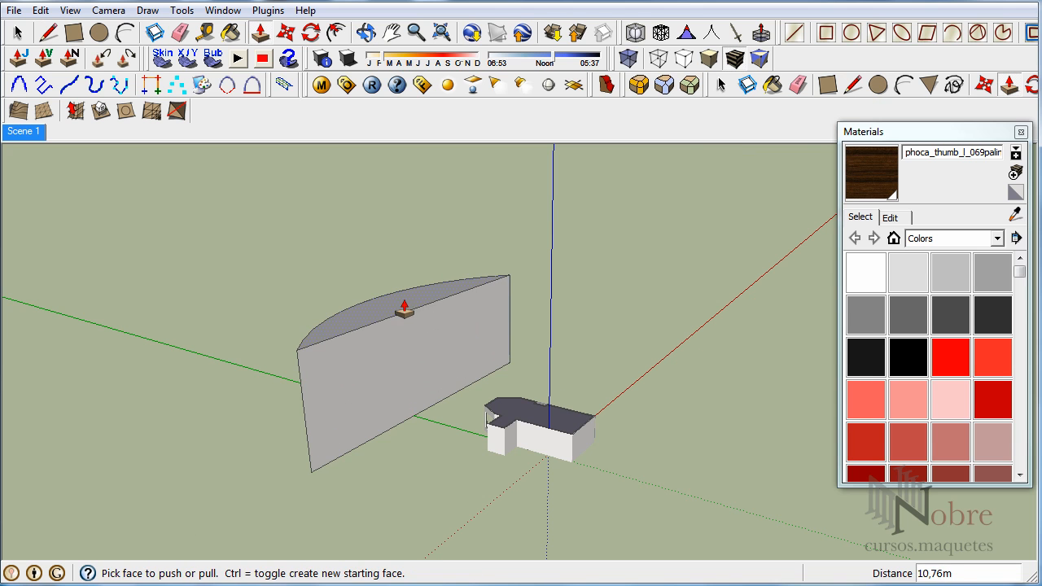
- Erase the straight front and flat faces of the extruded solid, keeping only the curved wall, and reverse its faces
middle_click_drag(408, 303, 425, 333)
key("e")
left_click_drag(423, 358, 430, 413)
mouse_move(430, 414)
middle_mouse_down()
mouse_move(361, 425)
mouse_move(214, 522)
middle_mouse_up()
key("space")
right_click(389, 366)
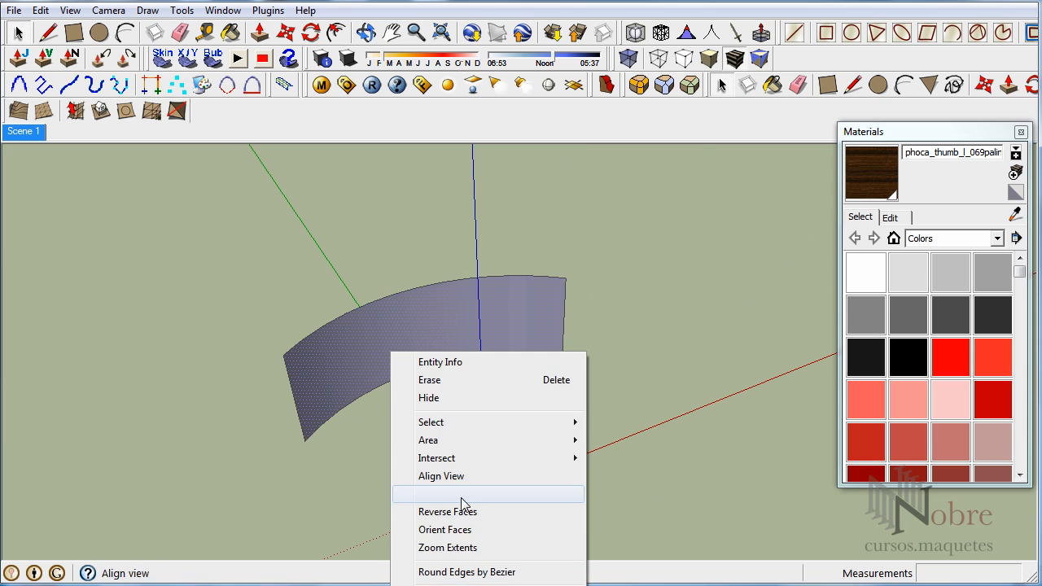
left_click(456, 509)
- Import the Elvelund-mot-sjovegan-panorama image as a texture and fit it to the curved wall's full height from its lower corner
middle_click_drag(456, 509, 375, 359)
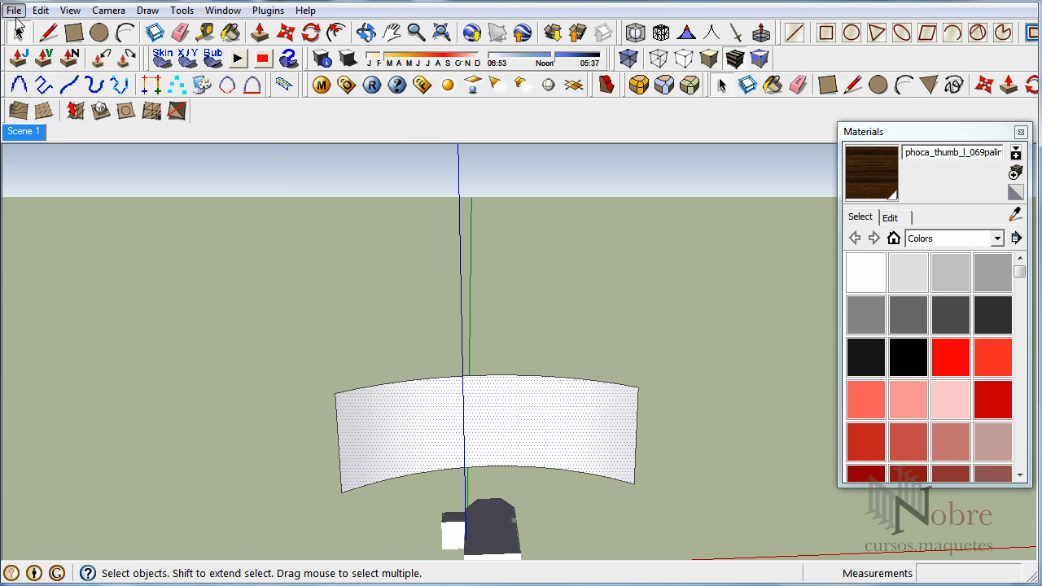
left_click(15, 13)
left_click(24, 223)
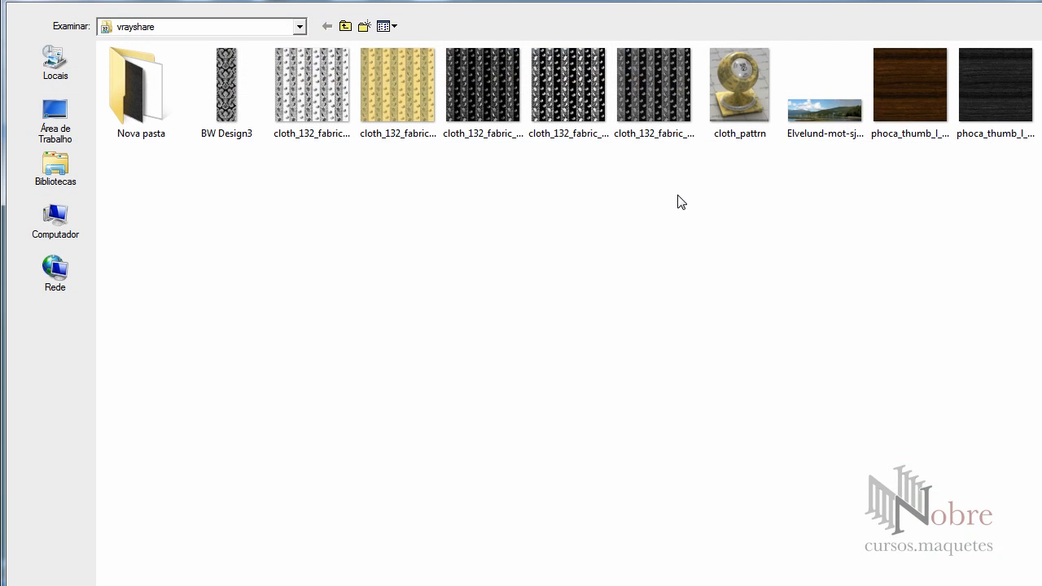
left_click(788, 130)
left_click(704, 585)
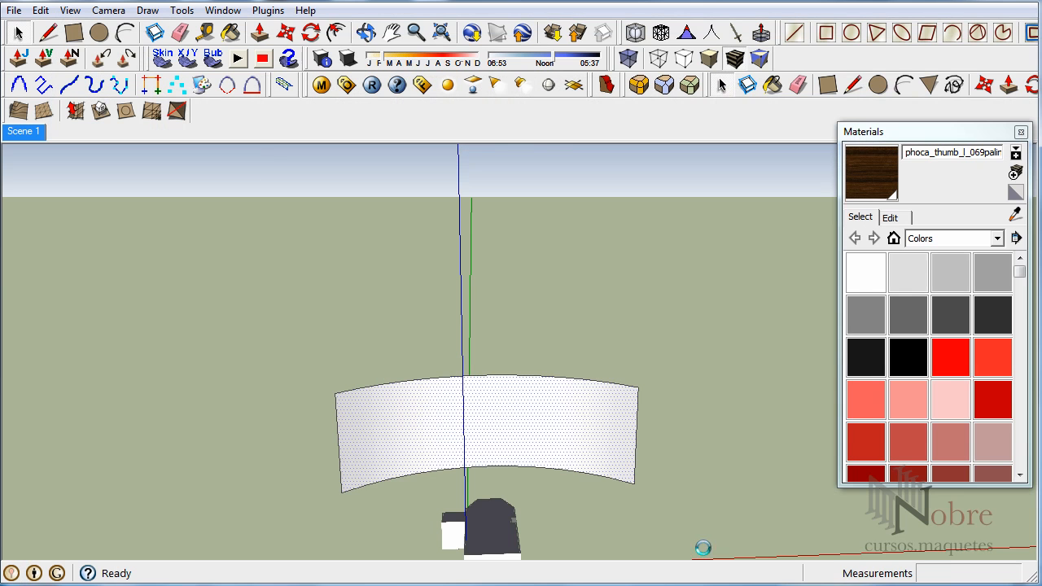
left_click(340, 492)
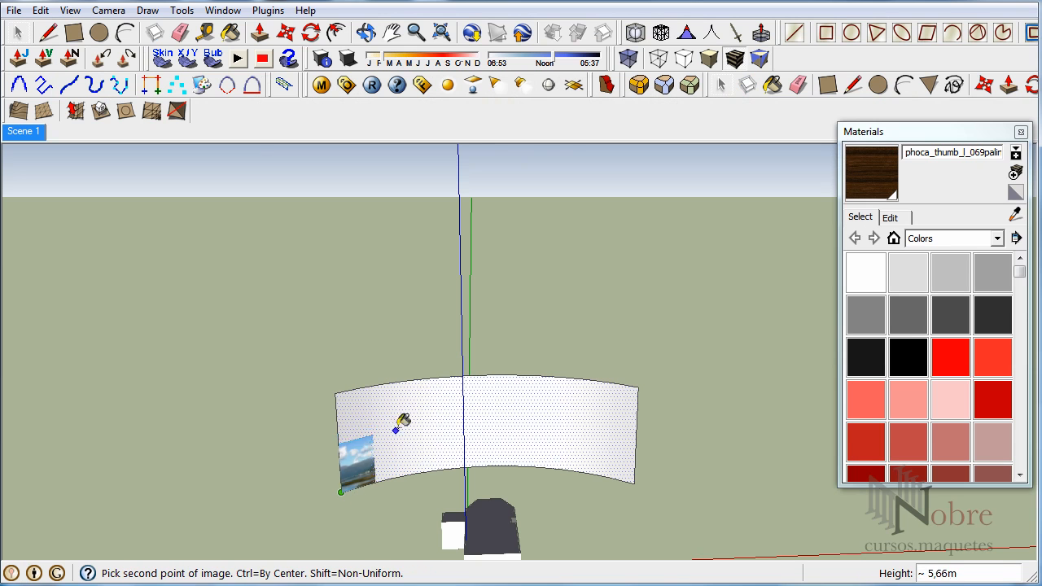
left_click(386, 383)
- Sample the panorama texture from the painted segment and apply it across the rest of the curved wall
key("b")
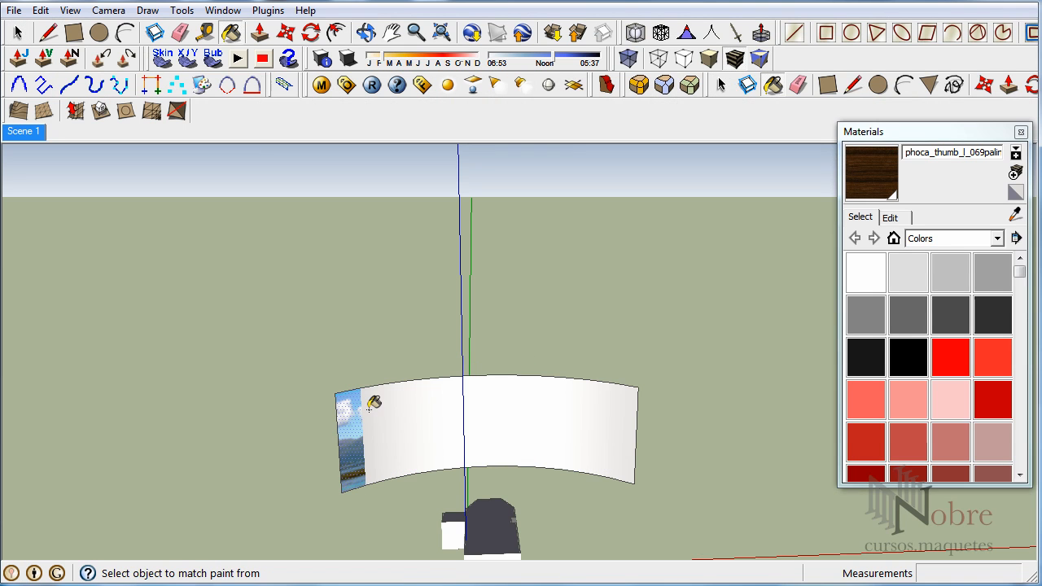
left_click(357, 399, "alt")
left_click(402, 401)
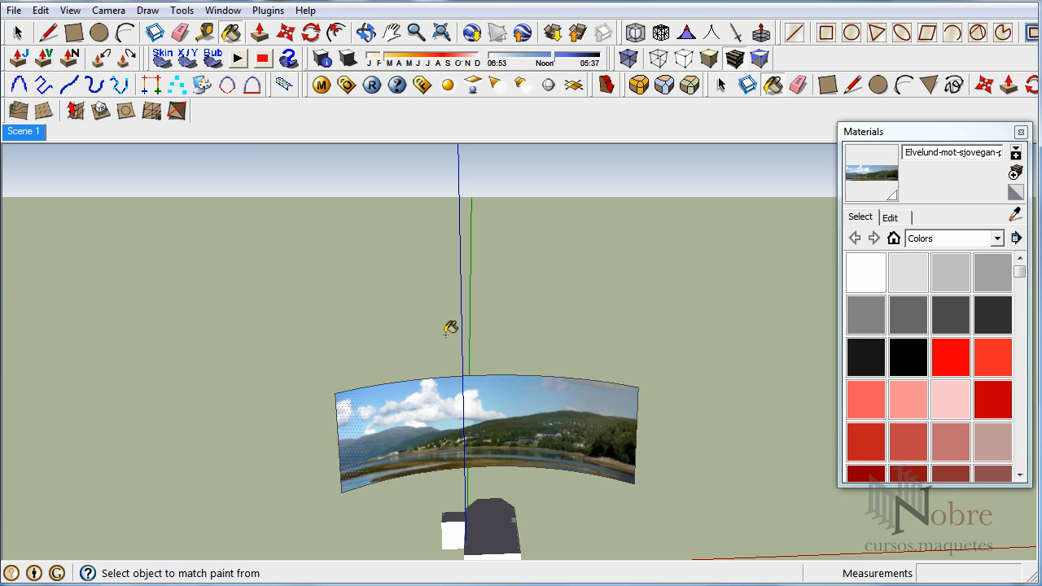
key("space")
- Lower the panorama wall vertically in the Scene 1 view so that the hills and sky fill the bay windows
left_click(385, 405)
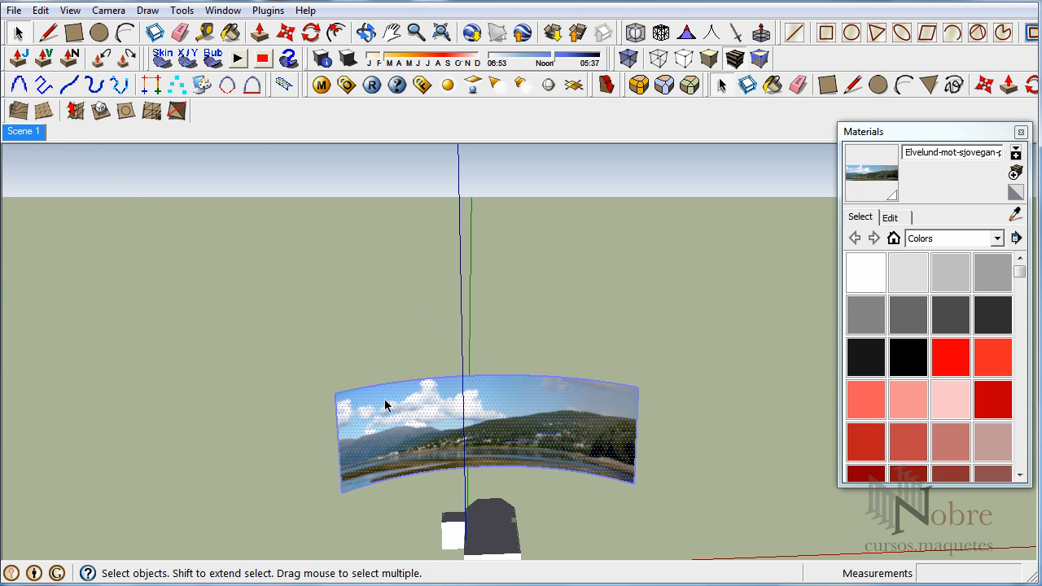
left_click(27, 135)
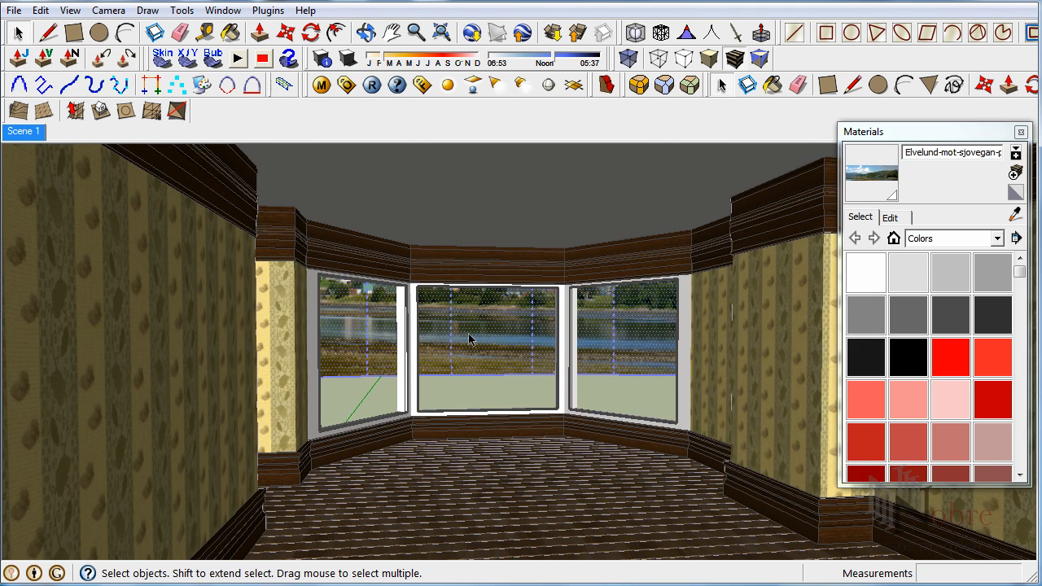
key("m")
left_click(615, 307)
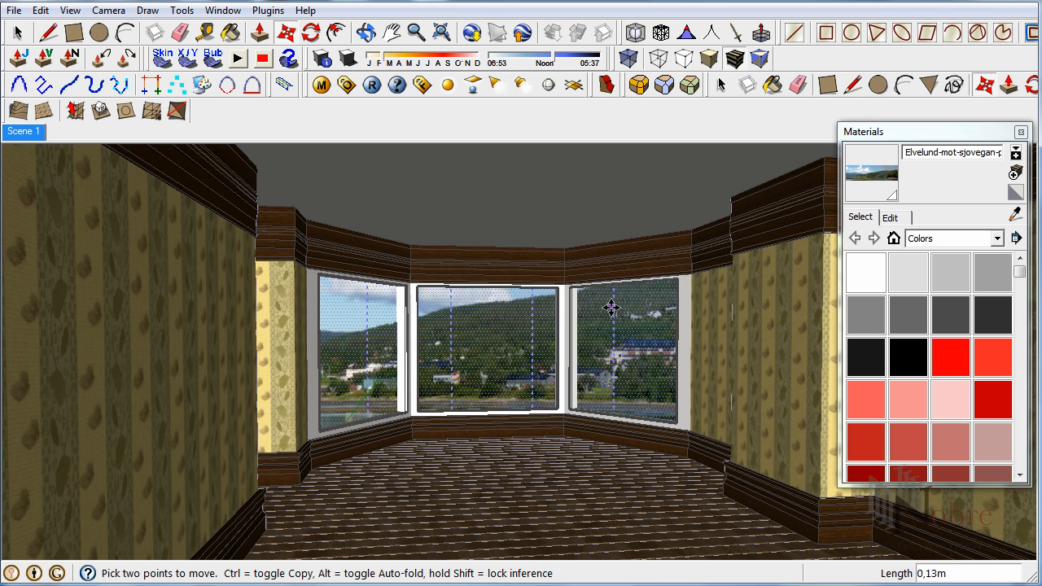
left_click(612, 383)
left_click(612, 320)
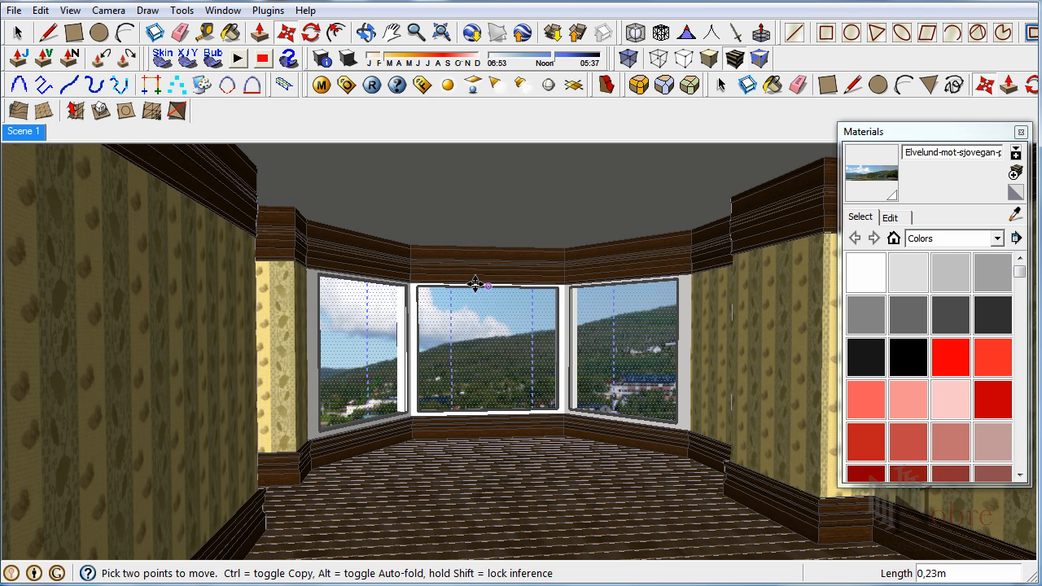
key("space")
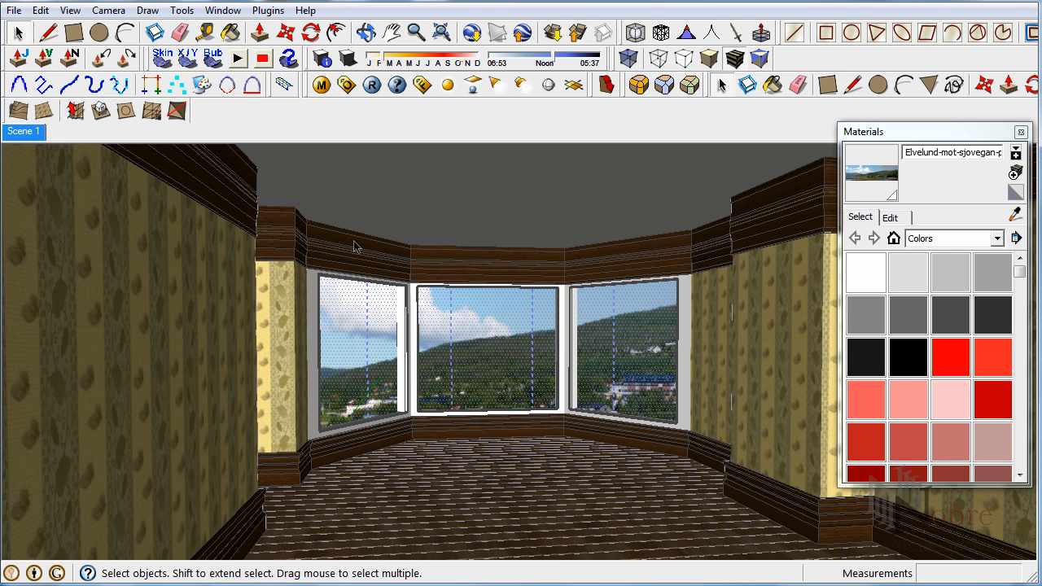
- Hide the panes of the three bay windows
left_click(388, 333)
left_click(502, 348, "ctrl")
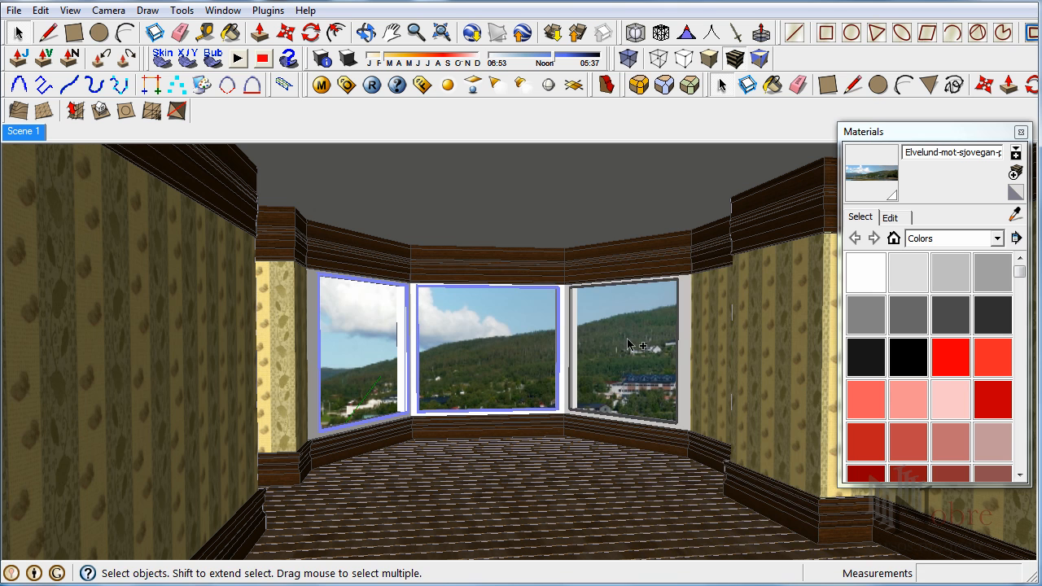
left_click(634, 326, "ctrl")
right_click(633, 326)
left_click(674, 306)
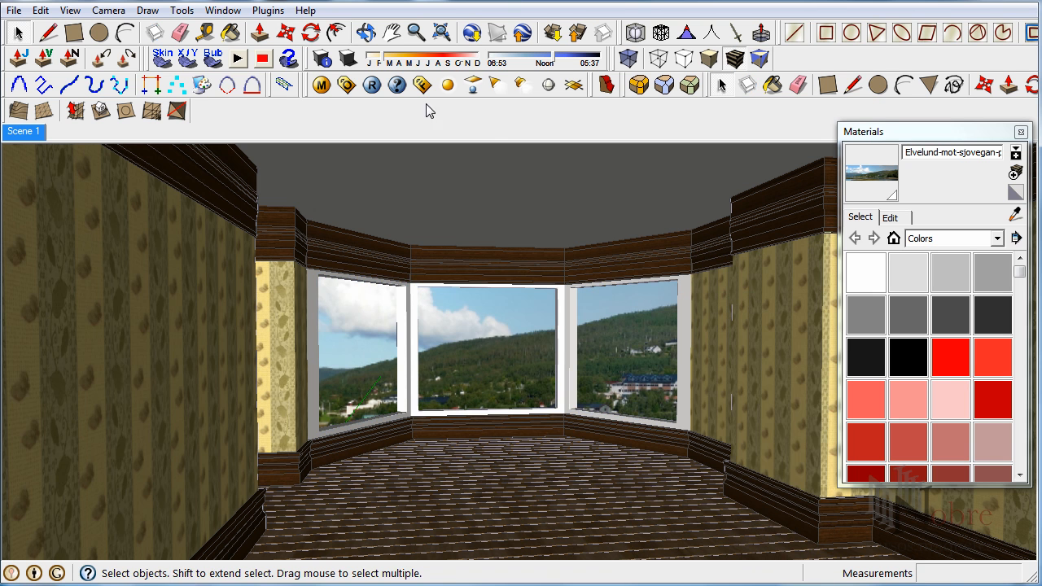
- Display the sun shadows and examine from outside how the panorama wall's shadow falls around the building
left_click(347, 58)
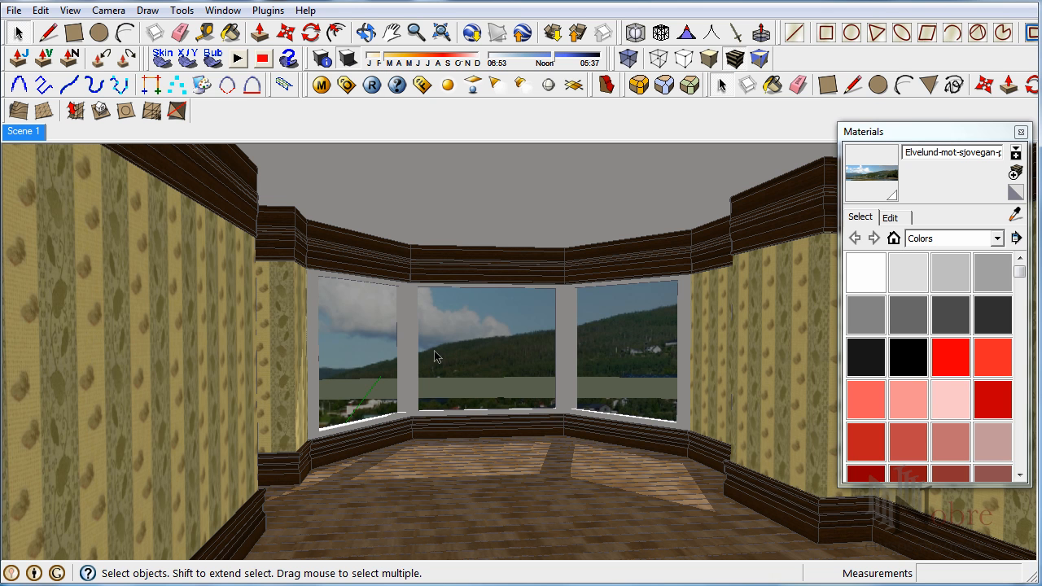
middle_click_drag(536, 239, 125, 502)
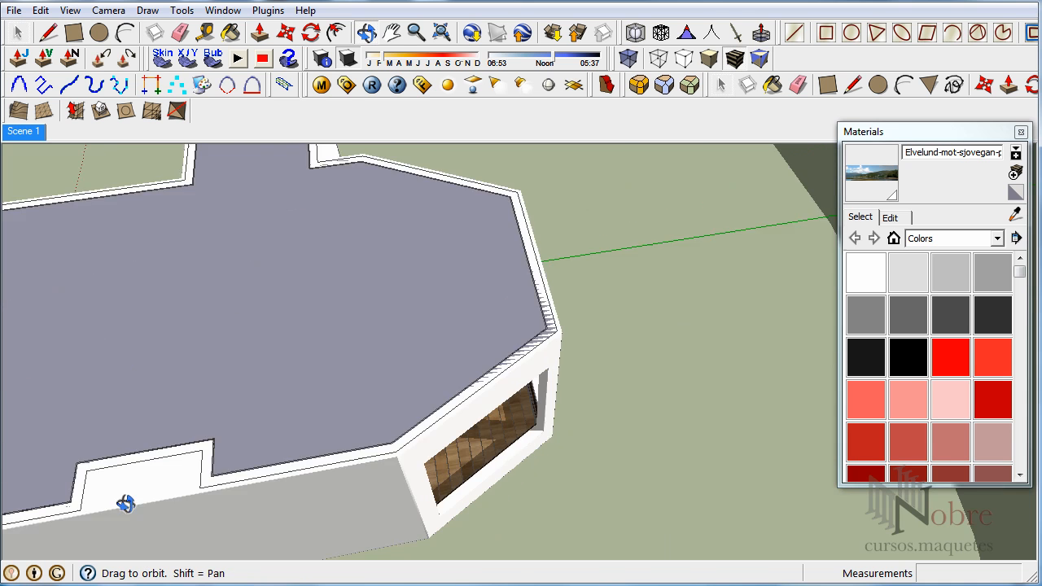
scroll(428, 373, "down", 5)
scroll(462, 382, "down", 2)
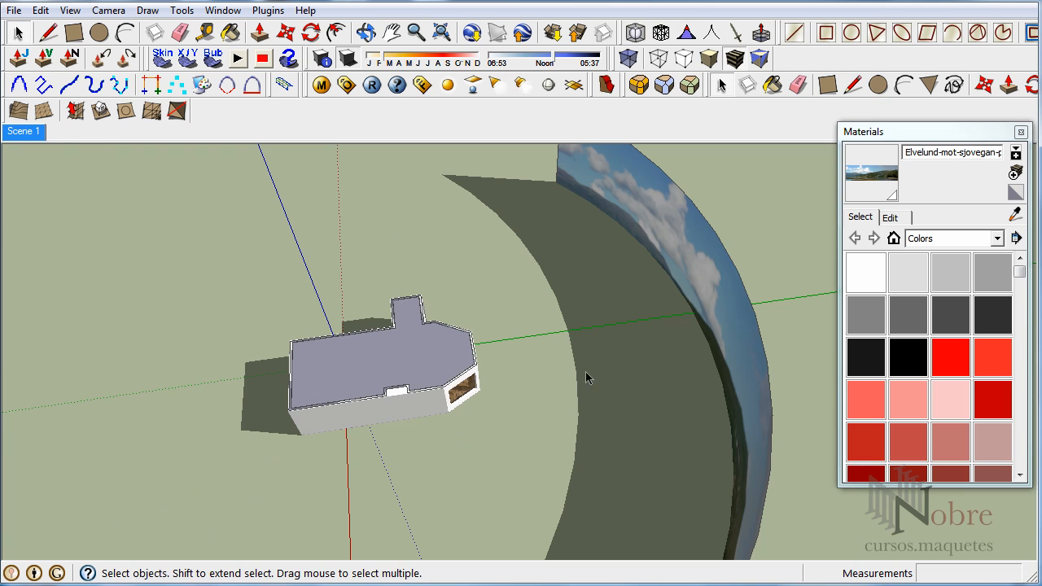
scroll(554, 346, "down", 2)
- Scale the panorama wall uniformly to 0.50 about its center
middle_click_drag(547, 356, 668, 295)
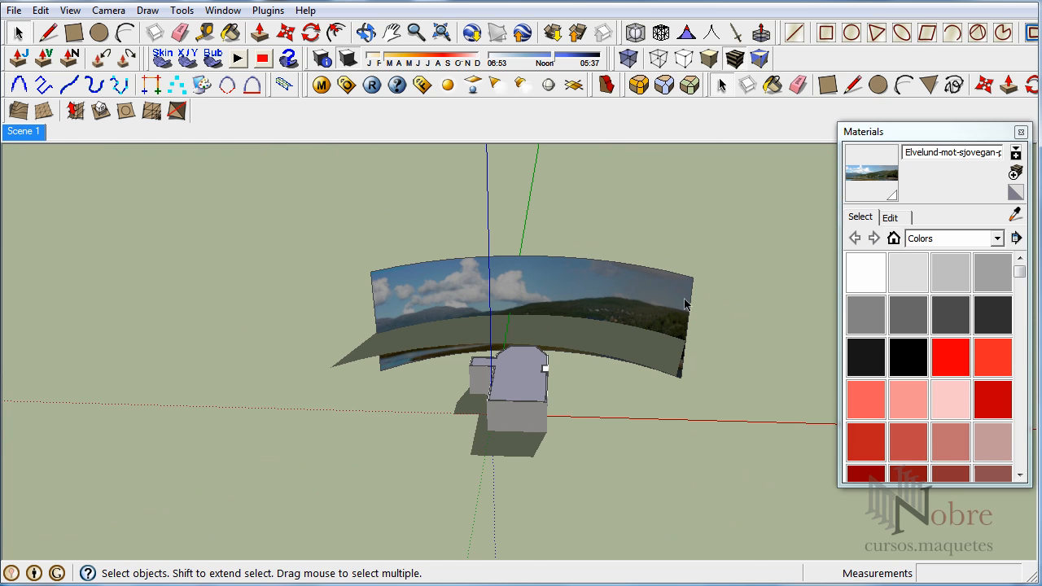
key("s")
left_click_drag(694, 278, 606, 309, "ctrl")
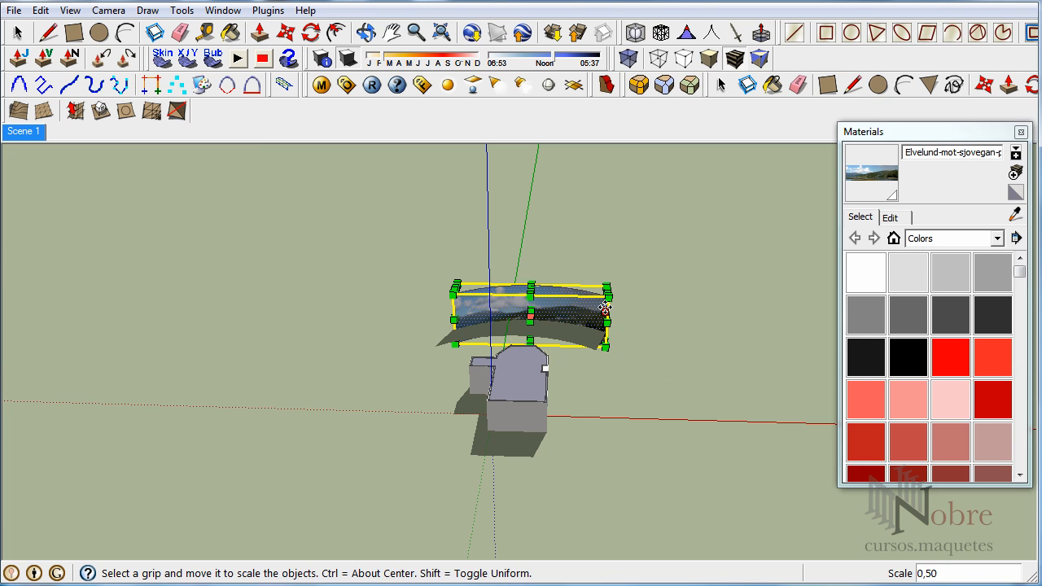
key("space")
- In Scene 1, create guide lines along the upper and lower trim edges of both side walls to mark the perspective
left_click(24, 132)
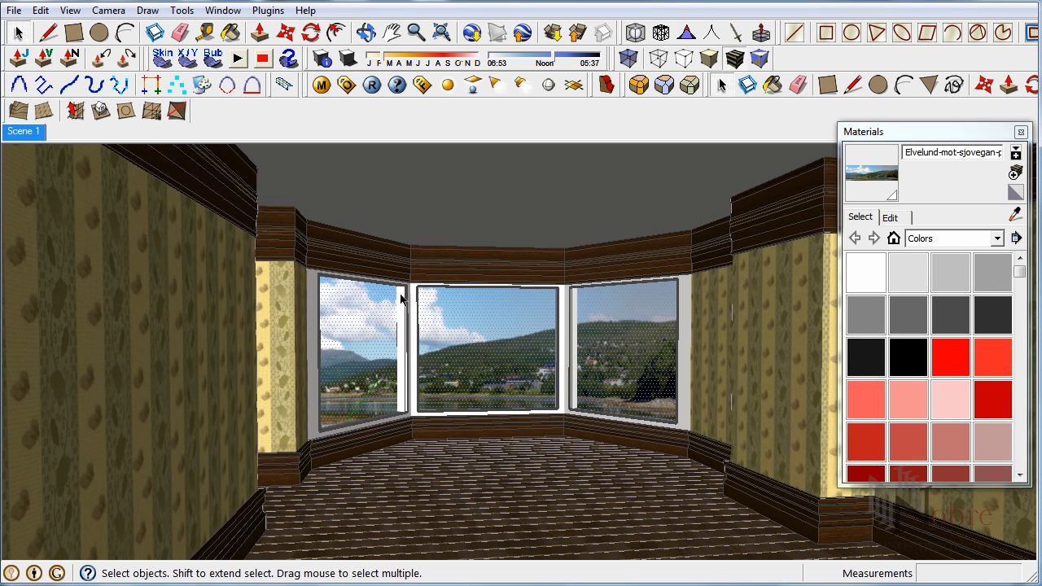
key("t")
left_click(216, 204)
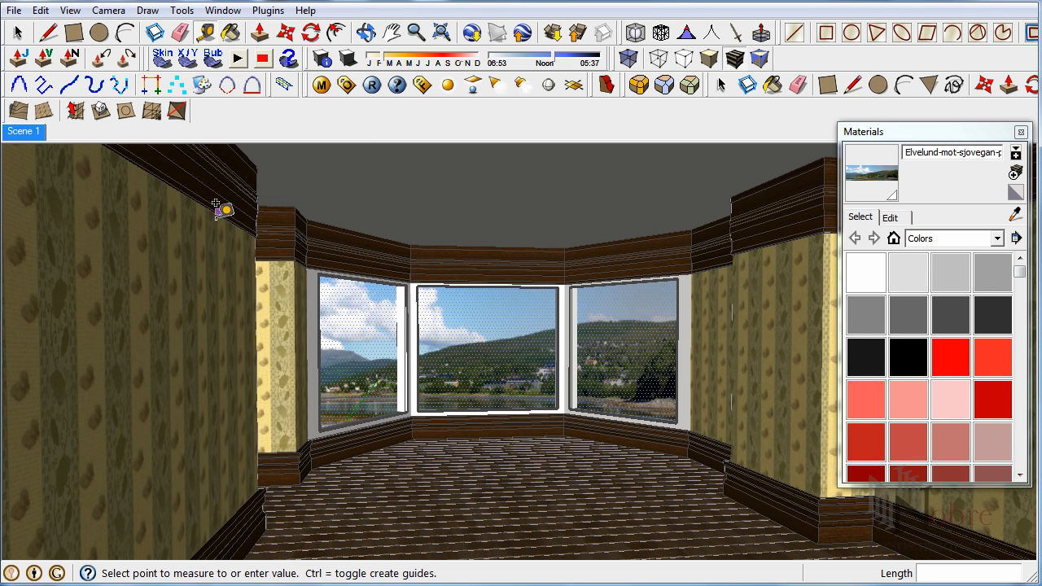
left_click(231, 225)
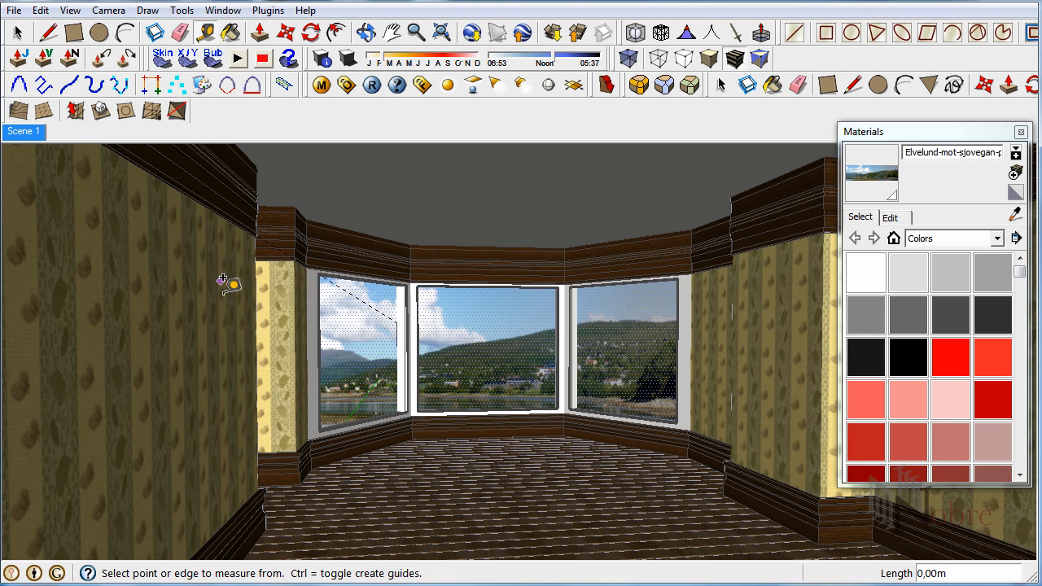
left_click(230, 518)
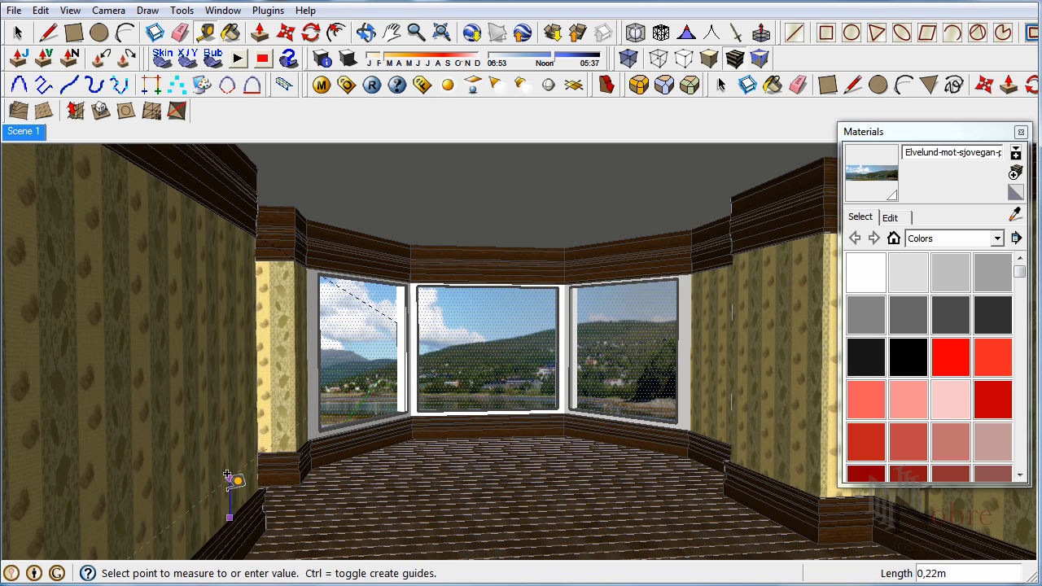
left_click(230, 516)
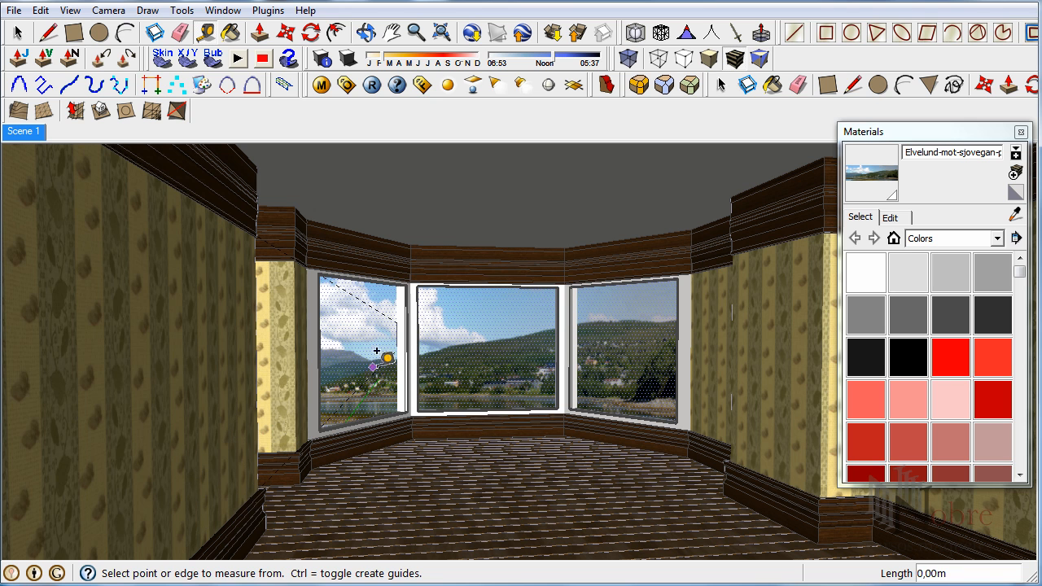
left_click(770, 235)
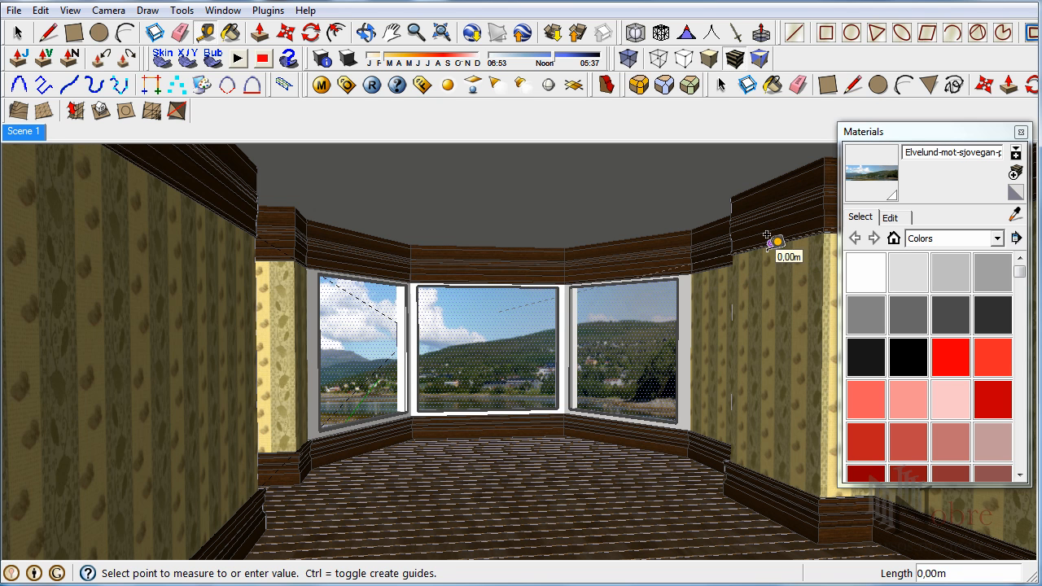
left_click(768, 236)
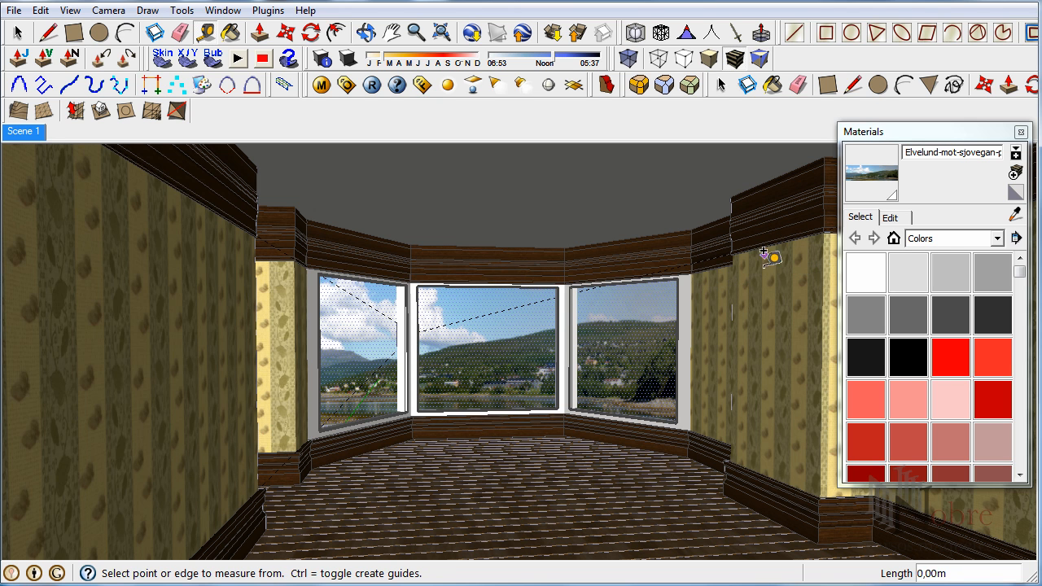
left_click(754, 453)
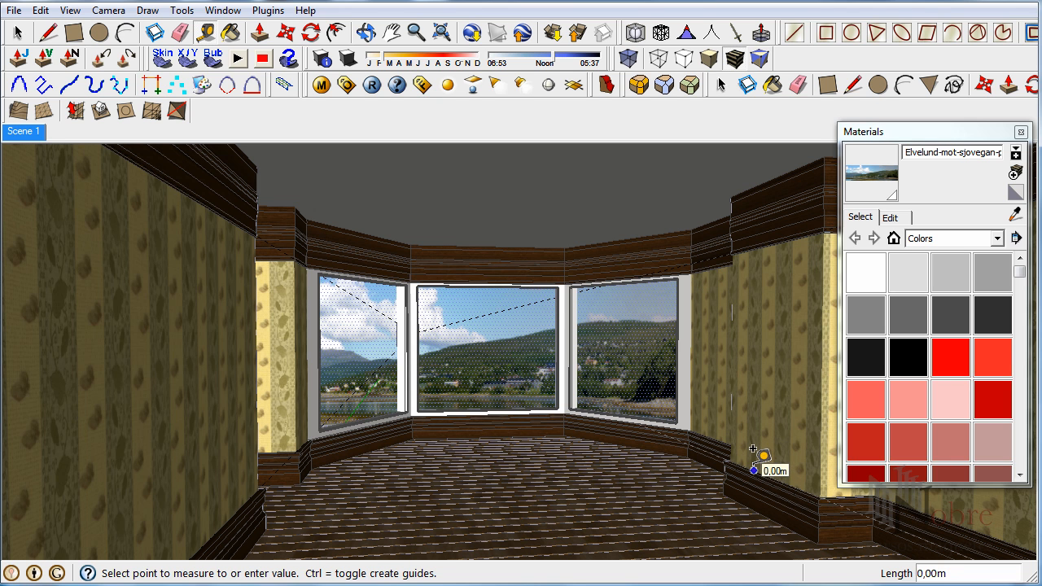
left_click(753, 450)
key("space")
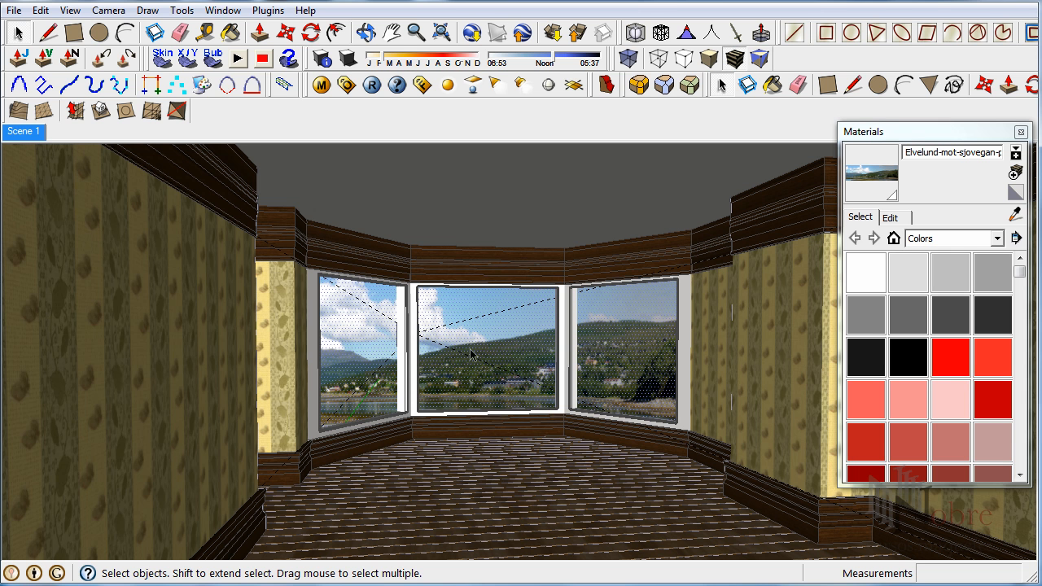
- In Scene 1, raise the panorama wall vertically by about 0.74 m, plus a fine adjustment of about 0.05 m
scroll(391, 340, "down", 6)
middle_click_drag(349, 337, 333, 244)
middle_click_drag(231, 298, 274, 453)
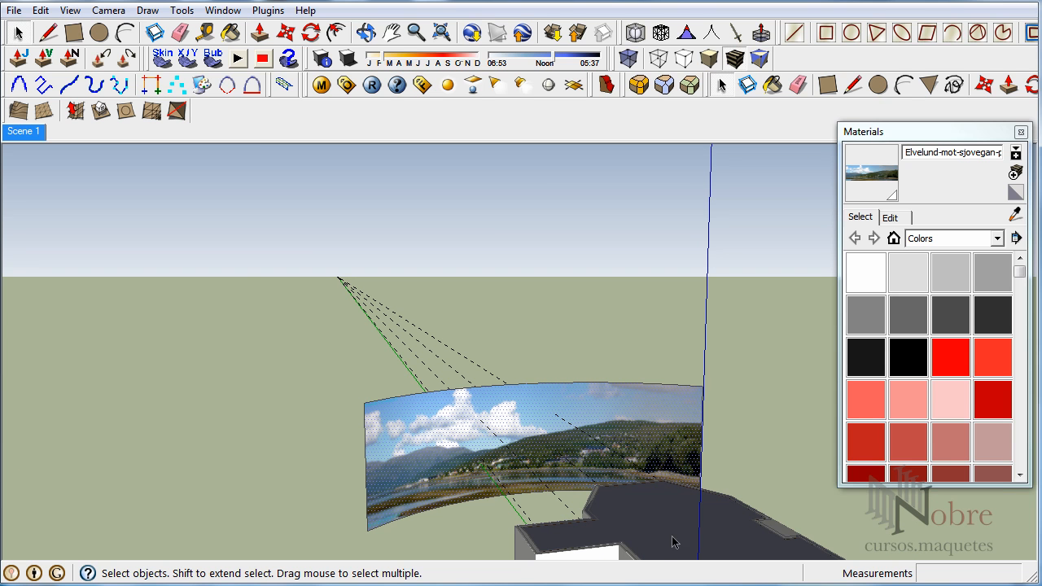
left_click(22, 132)
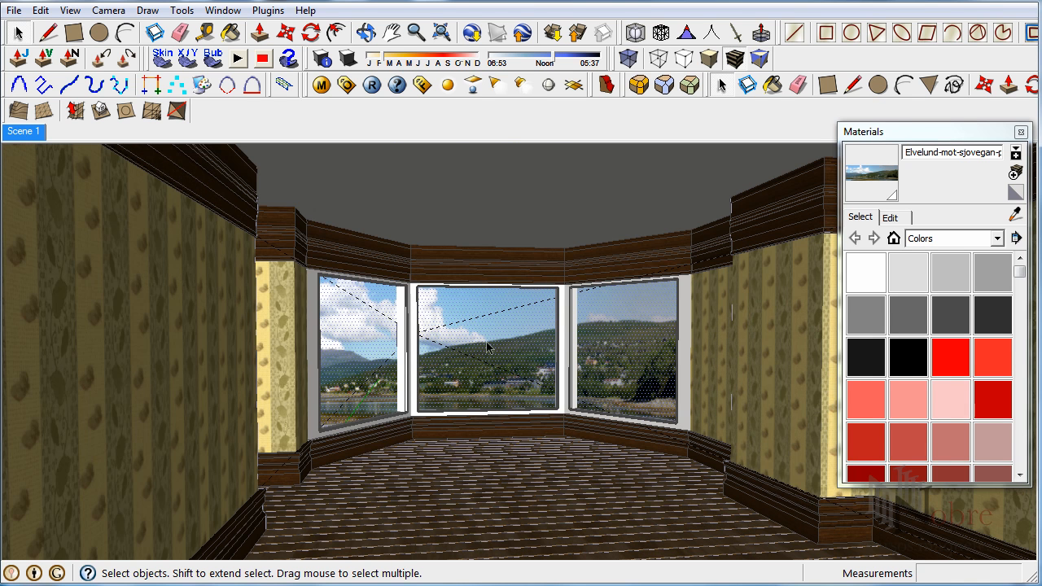
key("m")
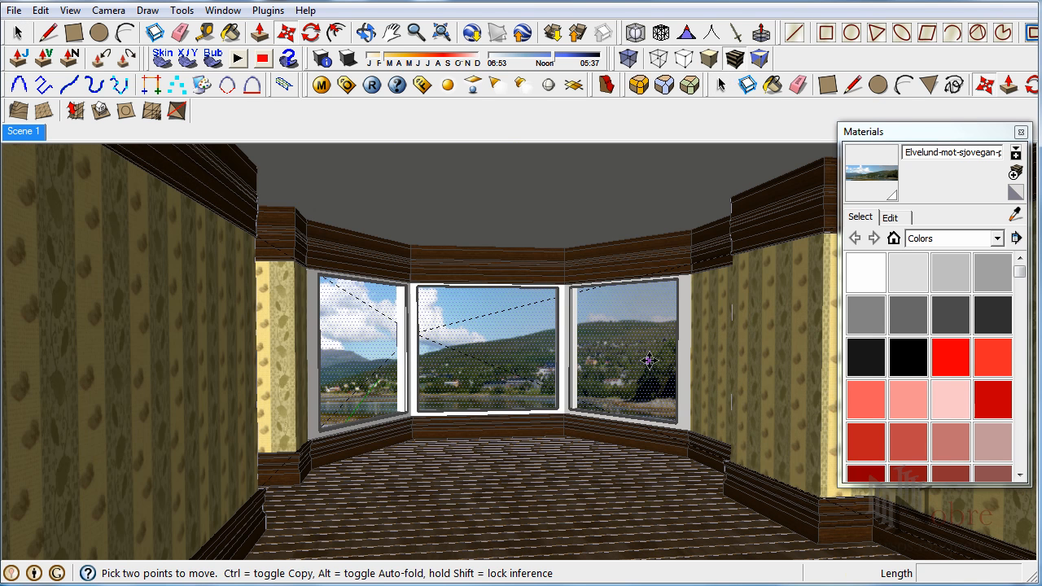
left_click(760, 411)
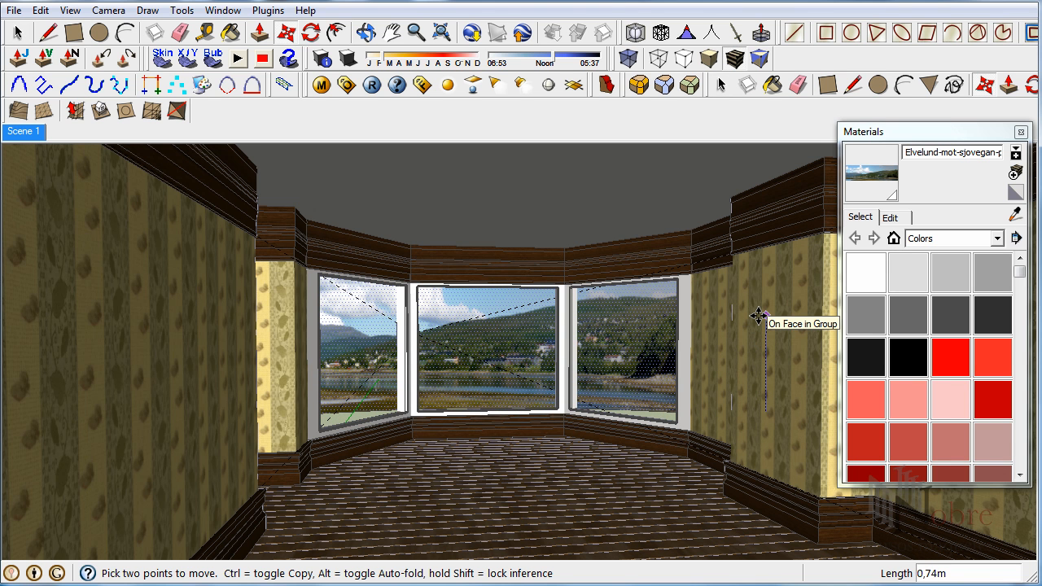
left_click(760, 316)
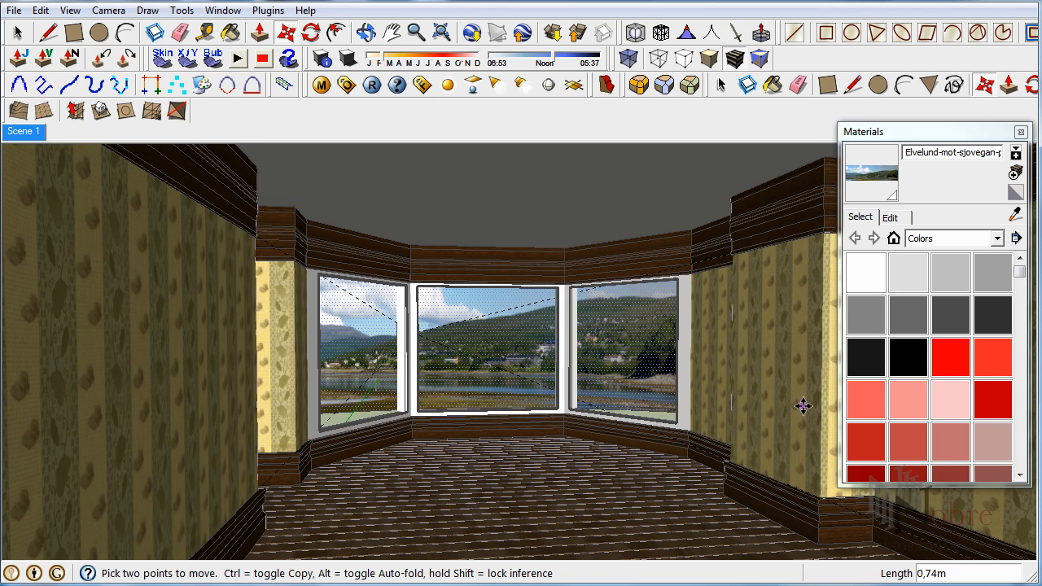
left_click(768, 397)
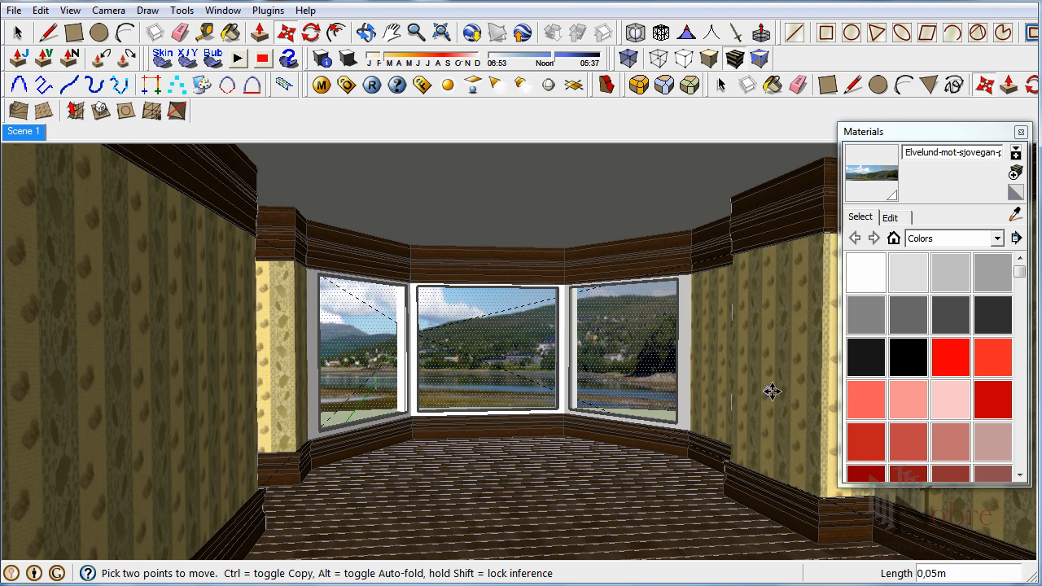
left_click(772, 391)
- Enlarge the panorama wall with the Scale tool from an outside view and return to Scene 1
scroll(543, 436, "down", 4)
key("space")
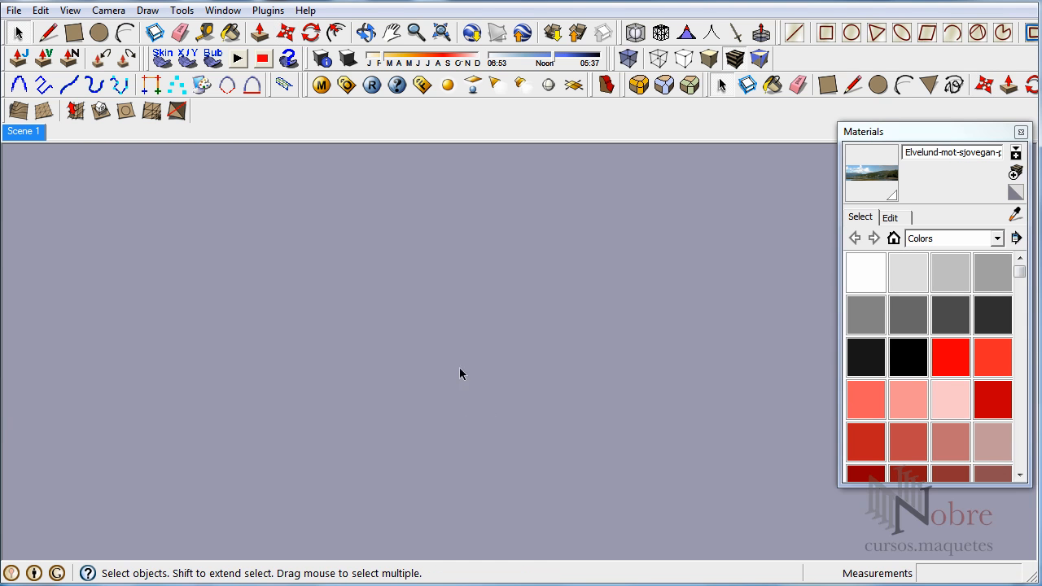
left_click(442, 32)
middle_click_drag(308, 283, 412, 386)
key("s")
left_click_drag(698, 238, 815, 249)
left_click(23, 131)
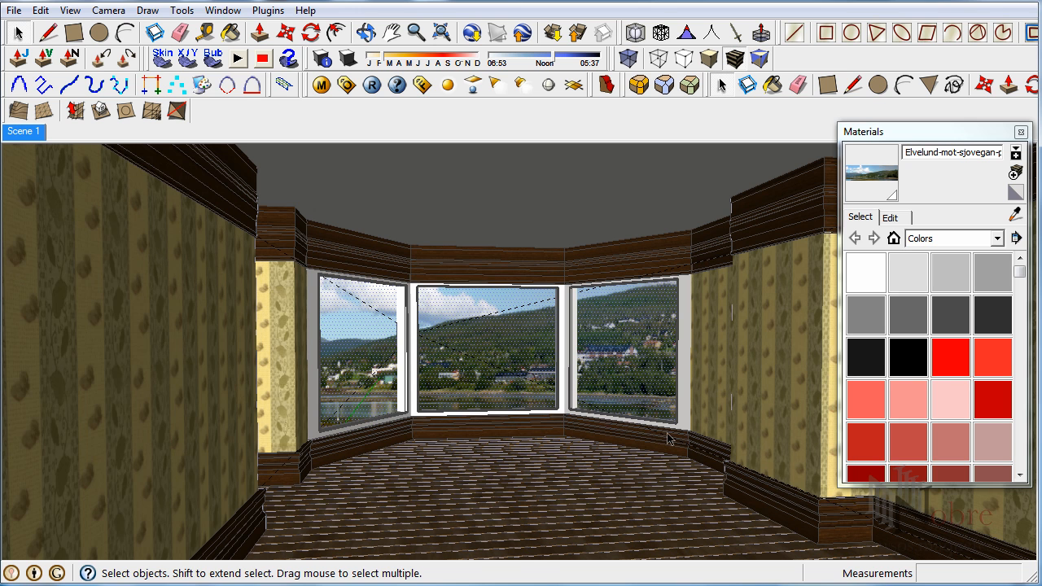
- Readjust the enlarged panorama wall's height in Scene 1 to frame the hills and lakeshore in the bay windows, and deselect it
key("m")
left_click(792, 352)
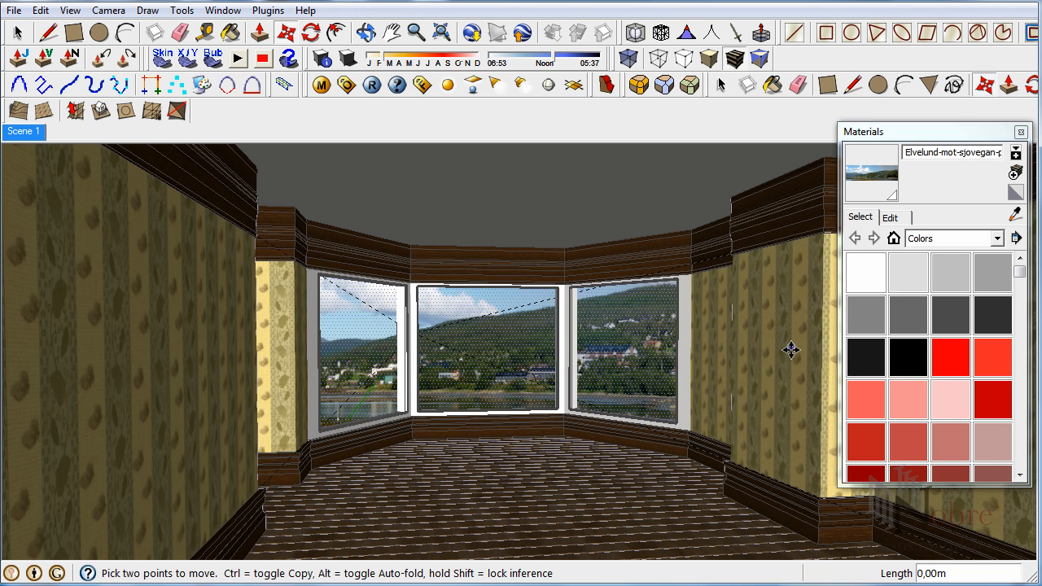
left_click(789, 307)
left_click(788, 383)
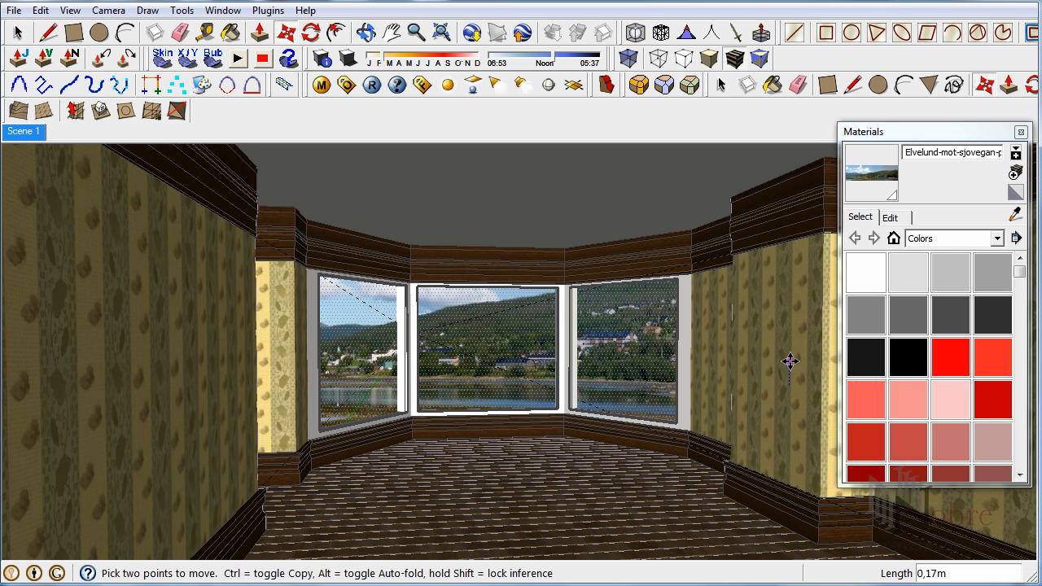
left_click(788, 366)
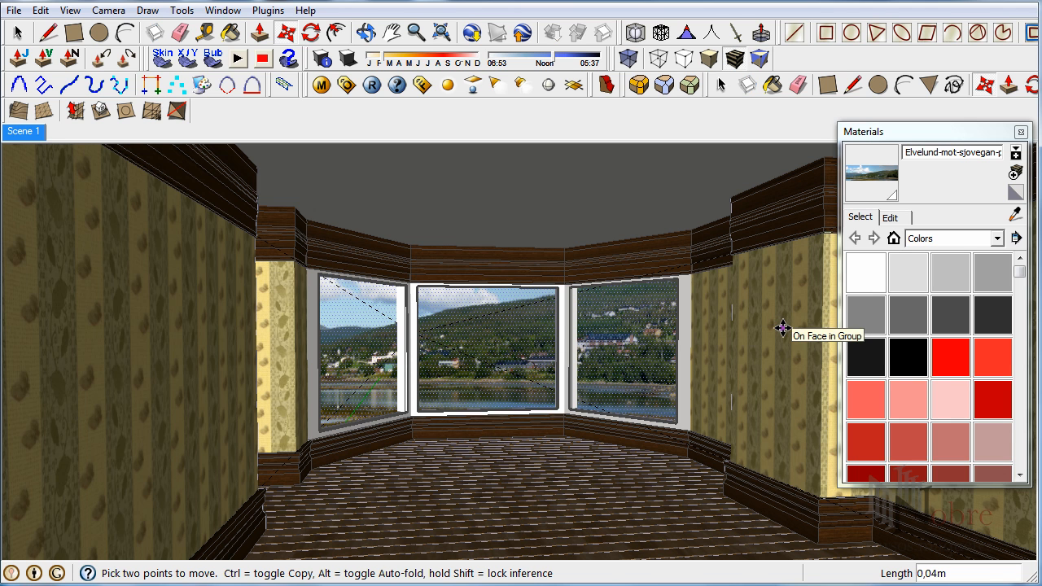
key("space")
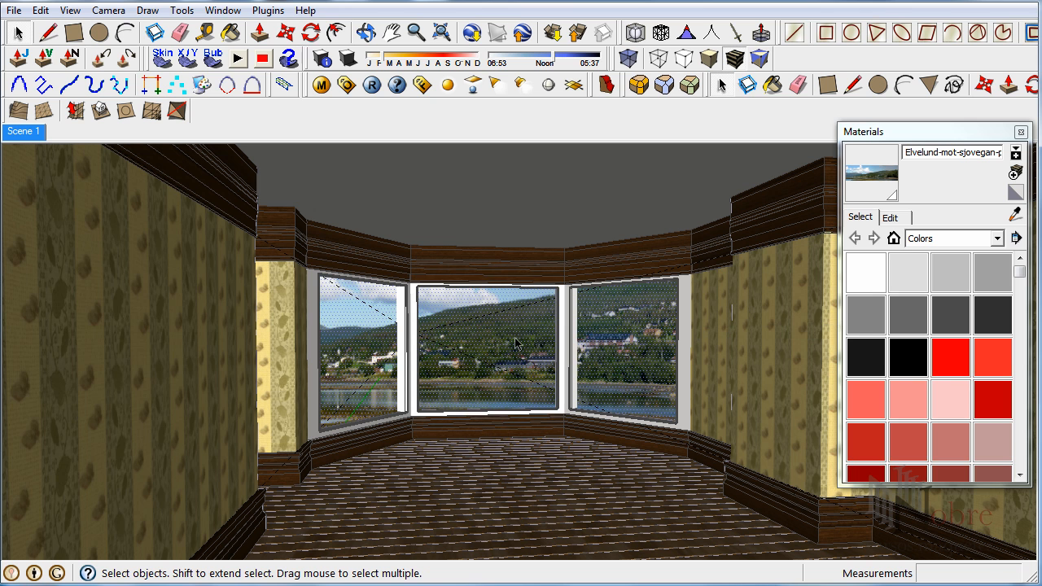
left_click(516, 343)
key("Escape")
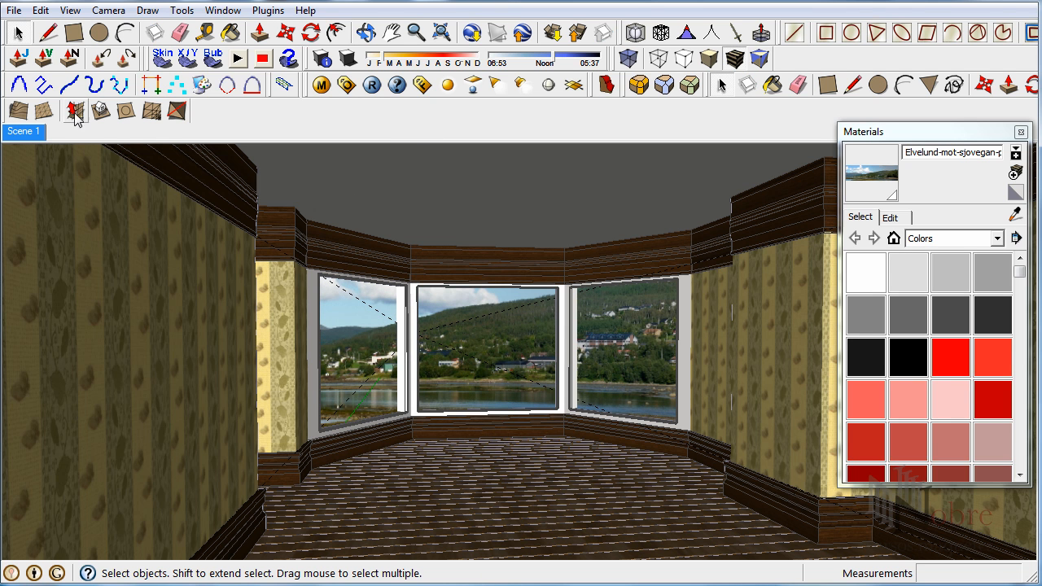
- Add an emissive layer to the Elvelund-mot-sjovegan panorama material in the V-Ray Material Editor
left_click(321, 85)
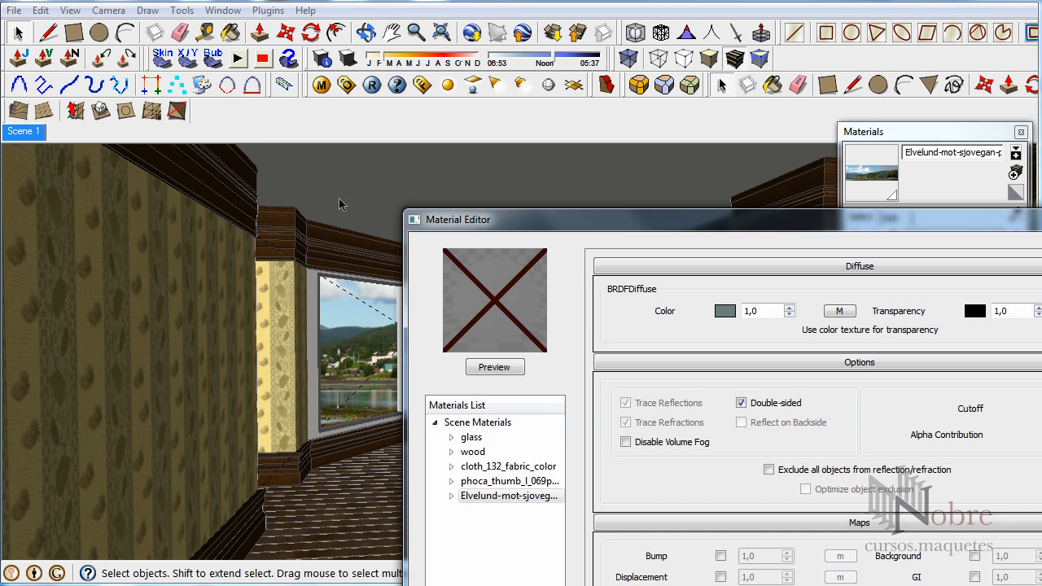
left_click_drag(476, 223, 134, 115)
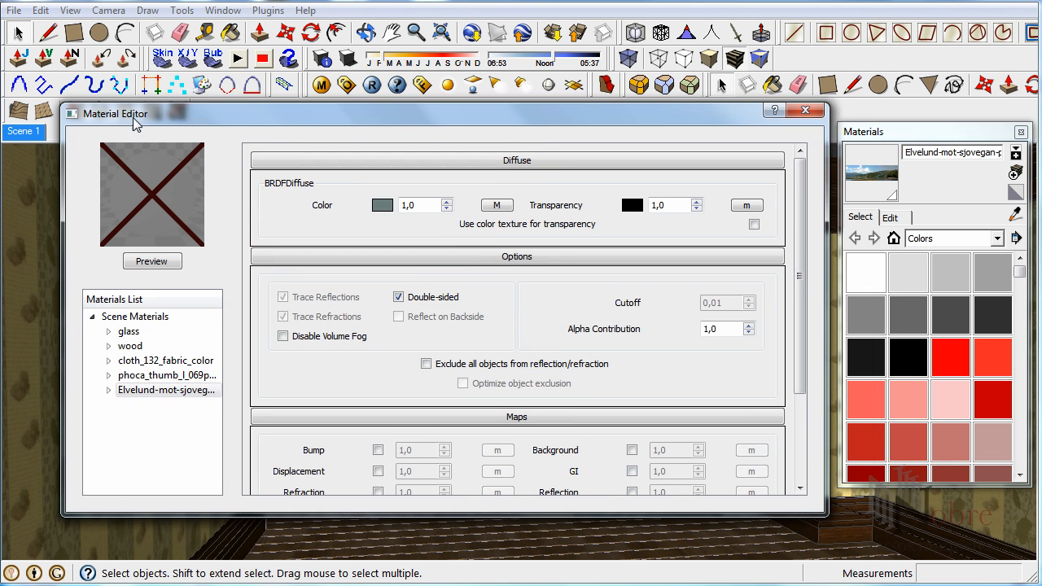
left_click(109, 389)
right_click(134, 394)
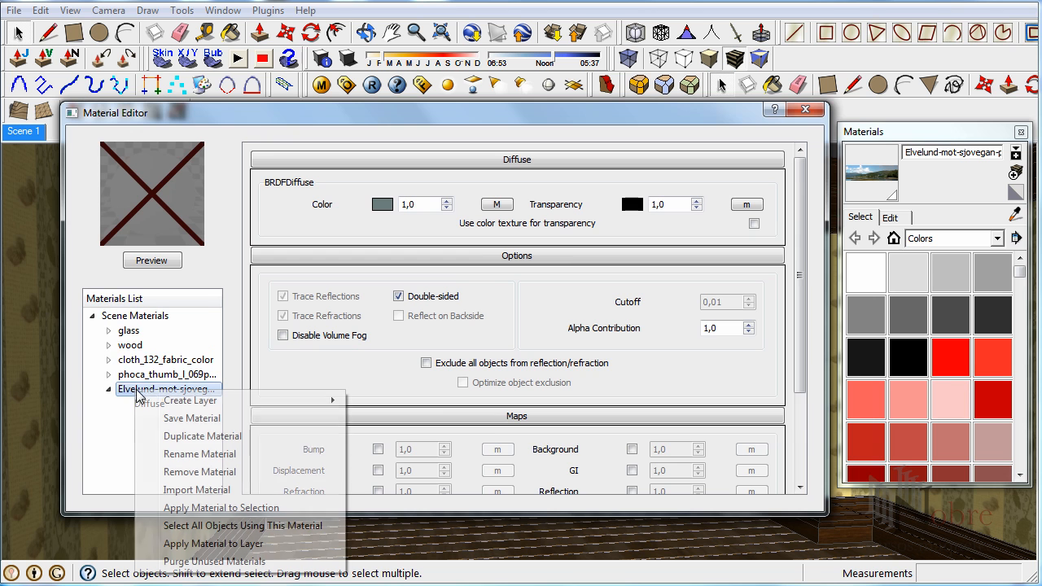
mouse_move(170, 407)
left_click(399, 403)
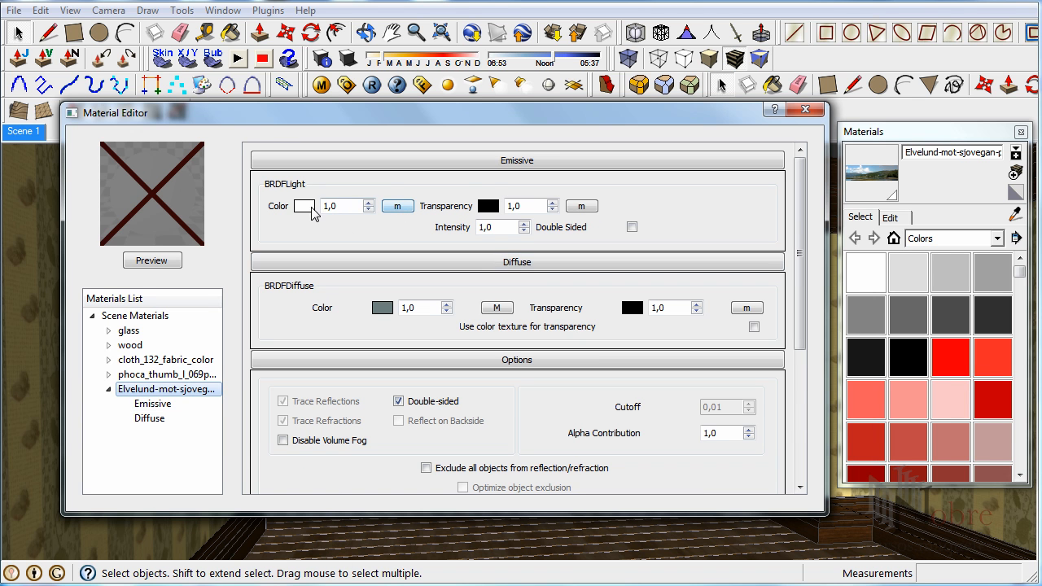
- Assign a TexBitmap texture with the Elvelund-mot-sjovegan-panorama image to the emissive color
left_click(399, 206)
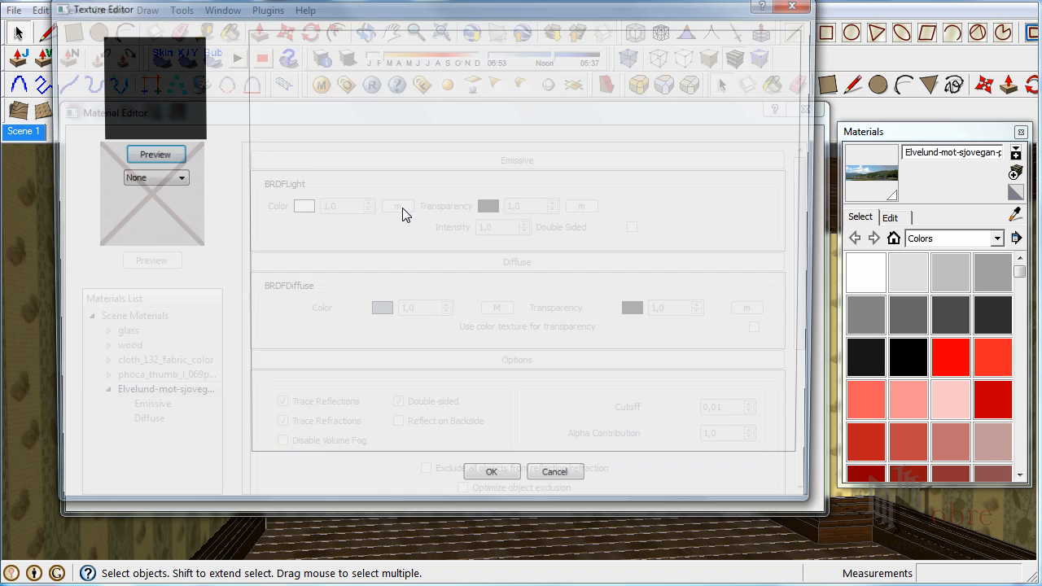
left_click(146, 177)
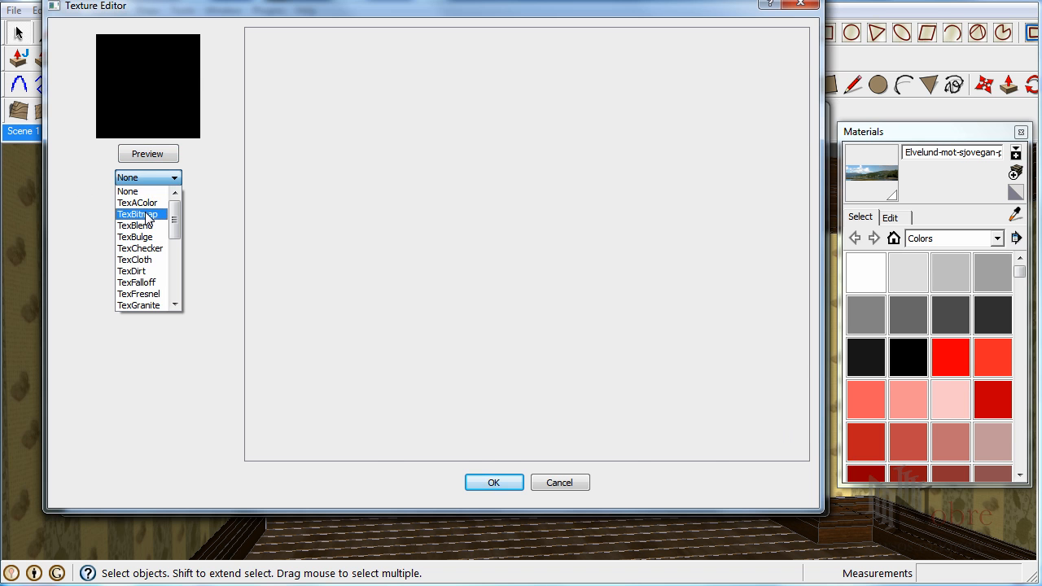
left_click(139, 214)
left_click(764, 297)
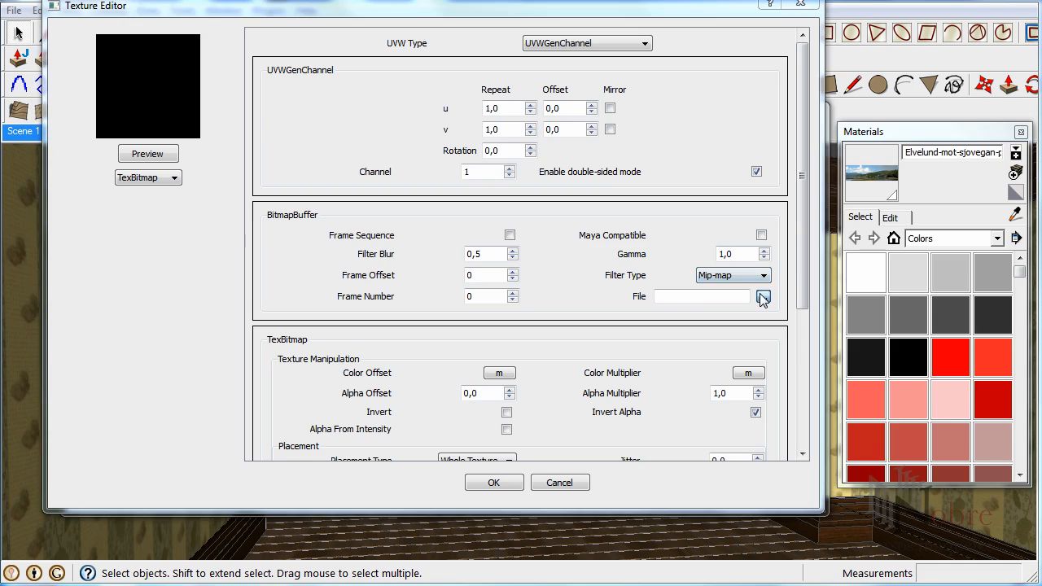
left_click(415, 130)
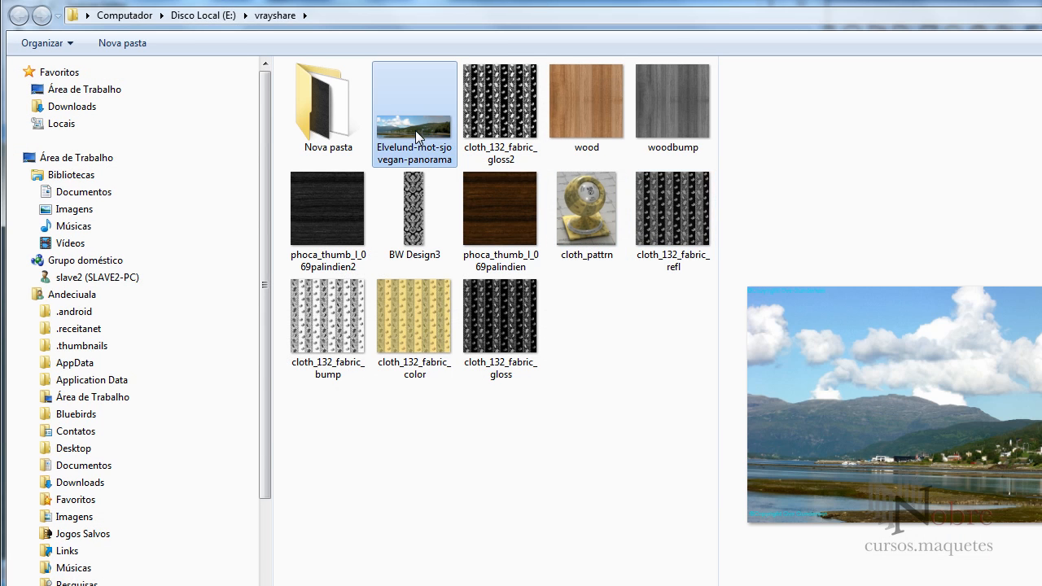
key("Return")
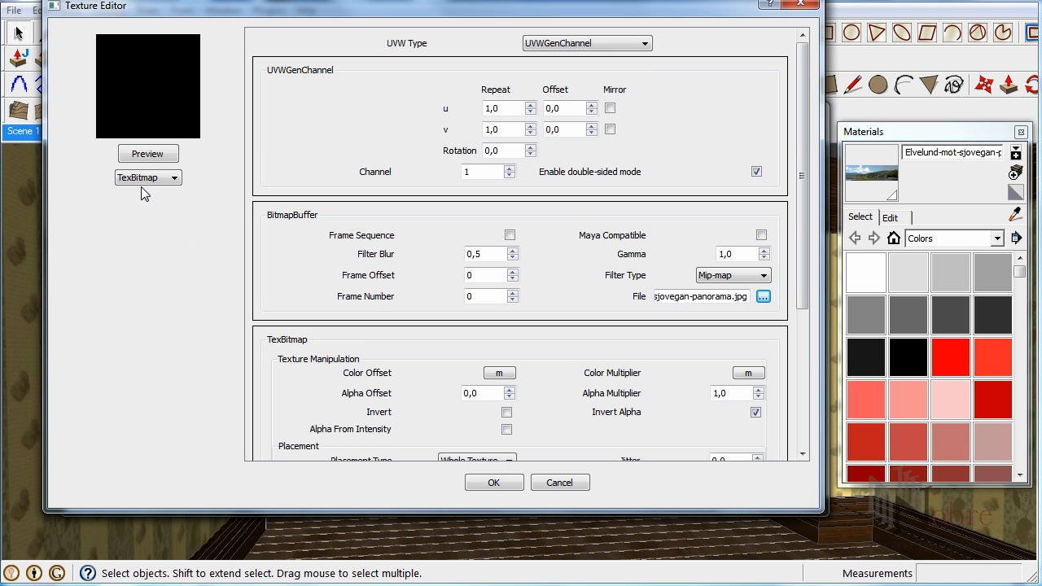
left_click(493, 483)
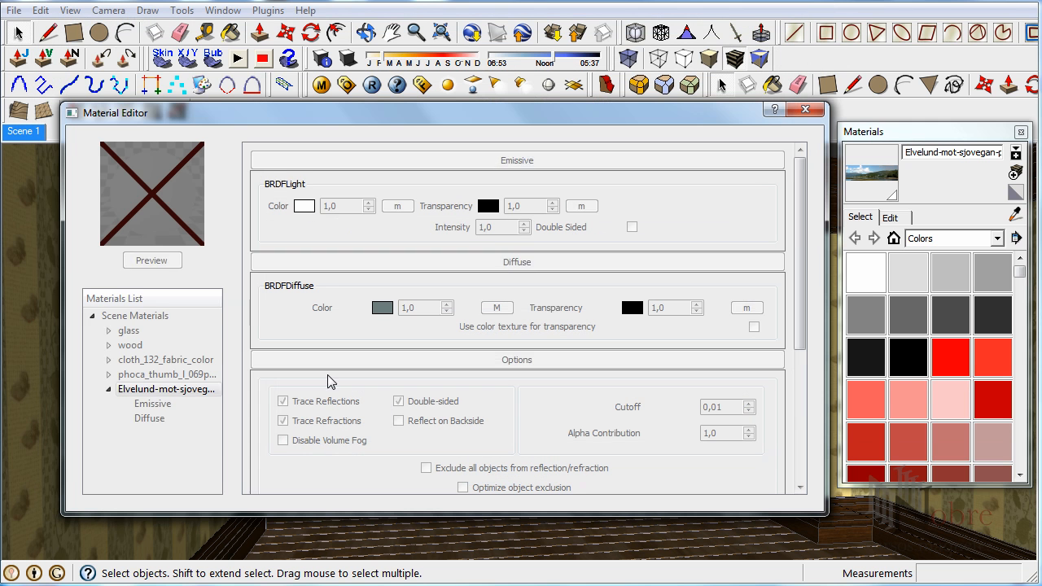
- Set the panorama material's emissive color multiplier to 15 and render Scene 1 with V-Ray
double_click(347, 206)
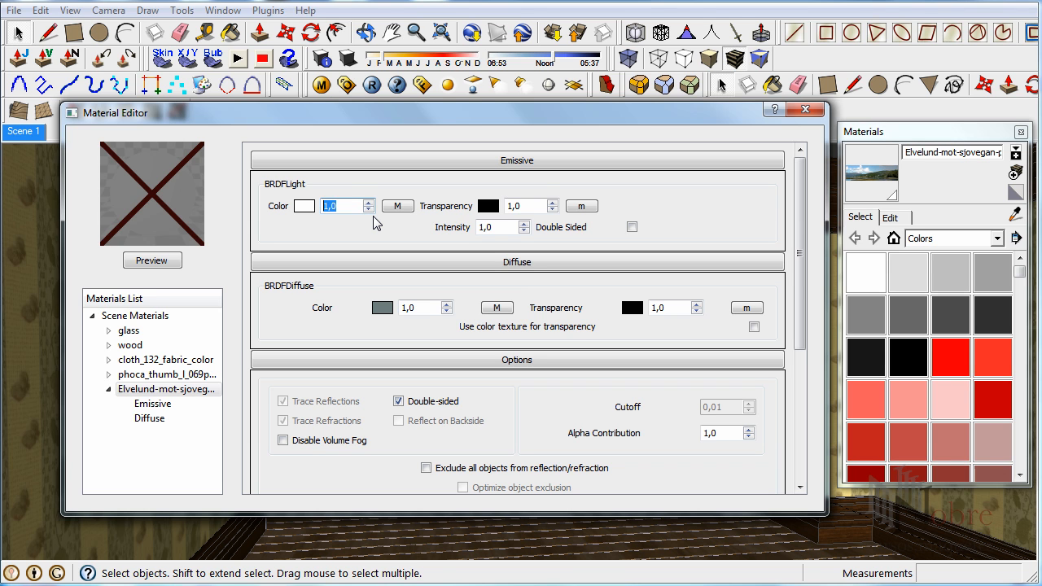
type("15")
left_click(152, 261)
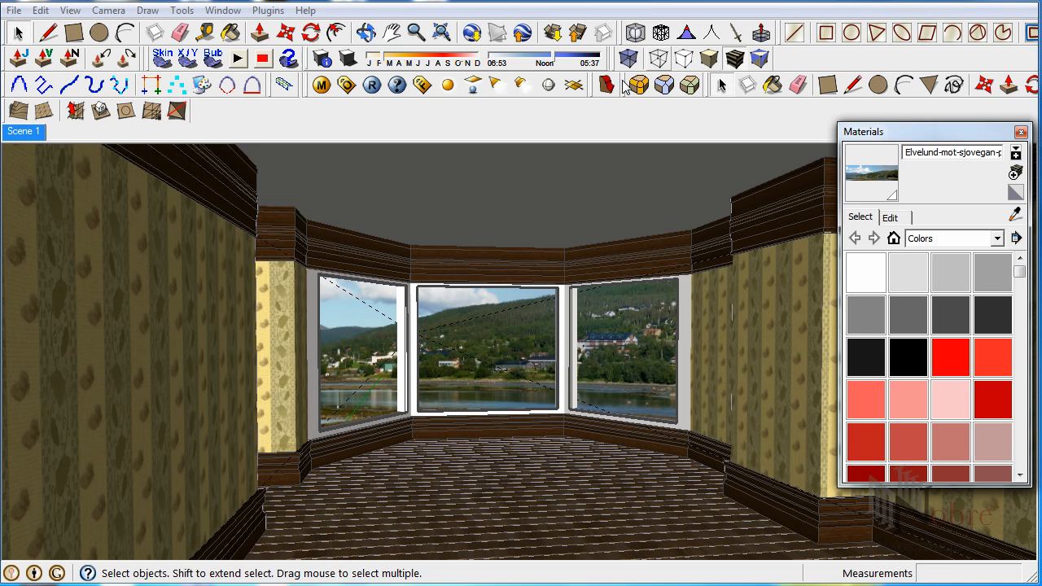
left_click(371, 85)
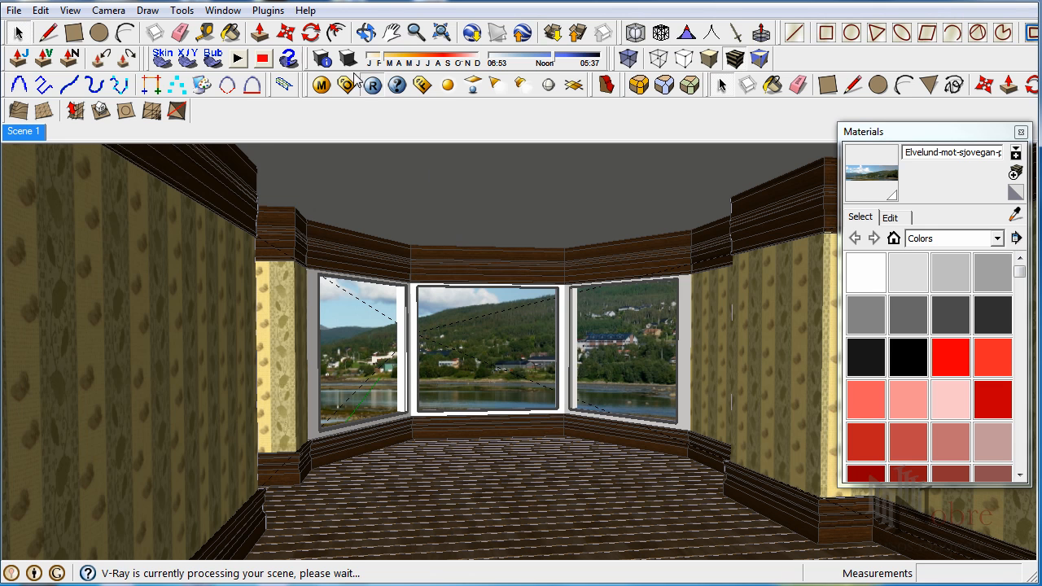
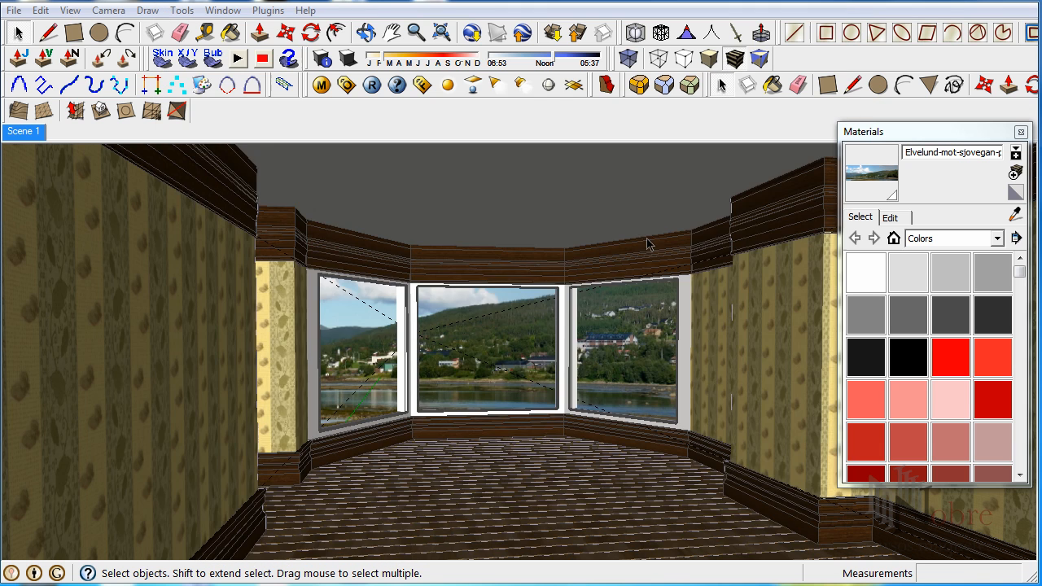
- Delete all the perspective guide lines running between the building and the panorama wall
middle_click_drag(570, 391, 716, 421)
scroll(434, 395, "up", 2)
scroll(435, 395, "down", 3)
middle_click_drag(434, 395, 391, 342)
left_click(70, 10)
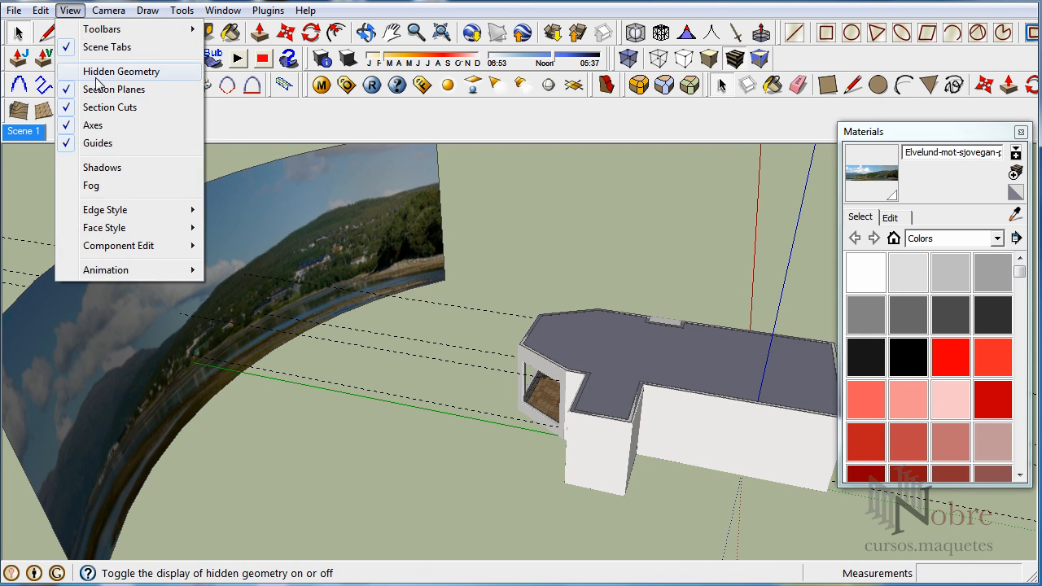
mouse_move(41, 10)
left_click(89, 163)
middle_click_drag(488, 342, 350, 358)
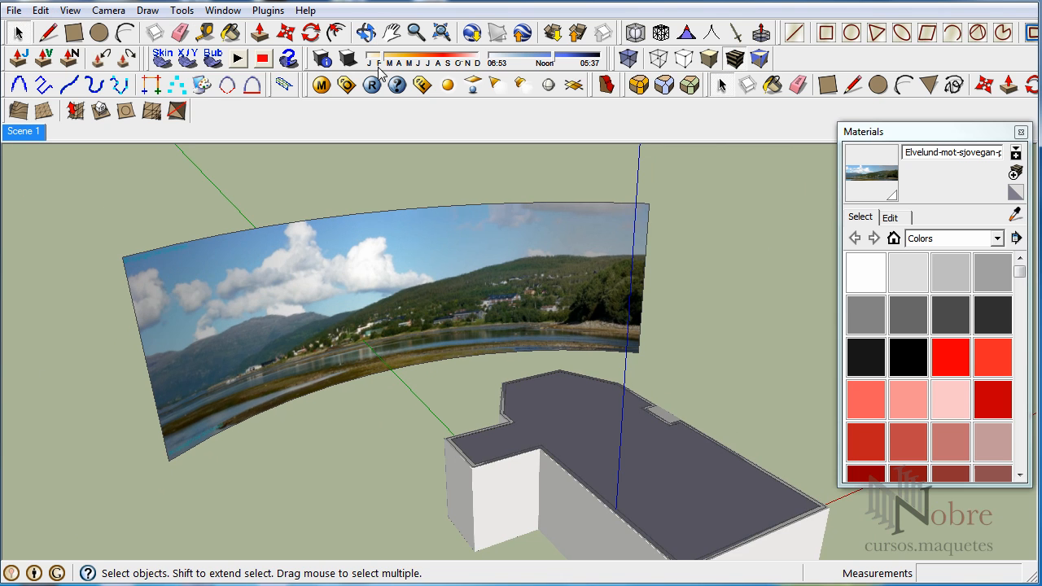
- Raise the panorama material's emissive color multiplier to 30 and display the last V-Ray render
left_click(422, 85)
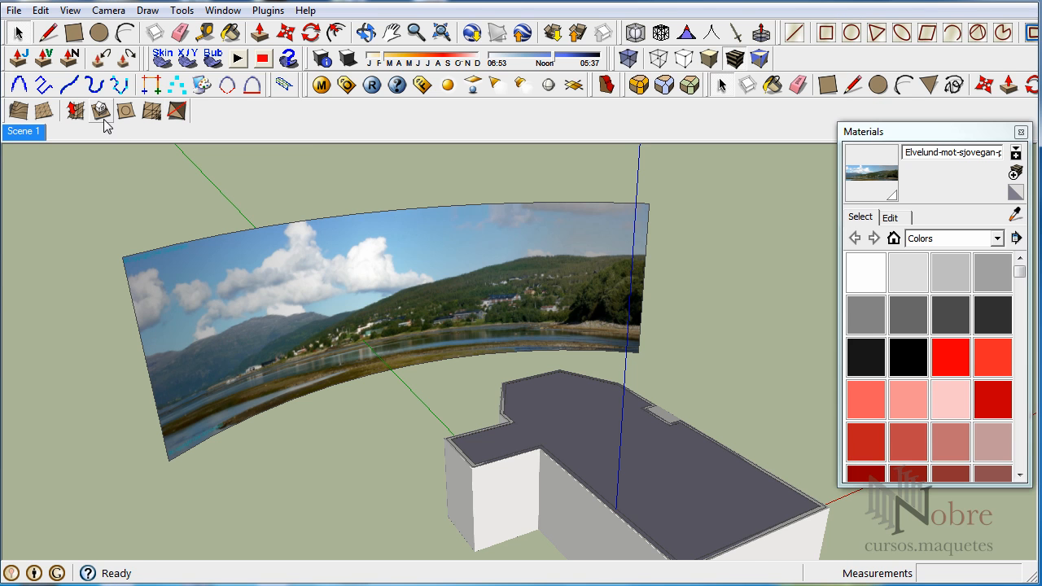
left_click(321, 85)
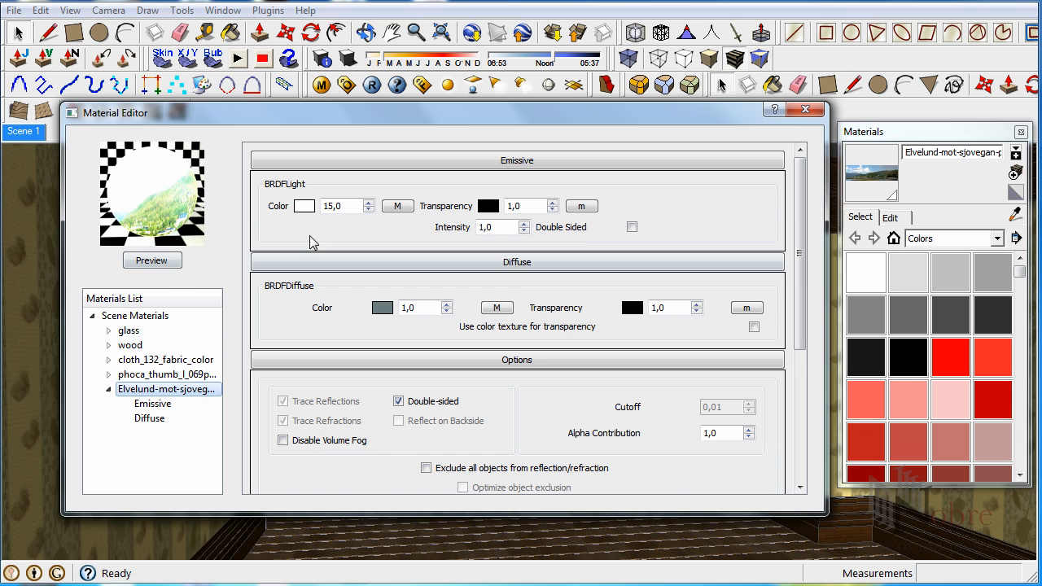
left_click(397, 207)
left_click(796, 6)
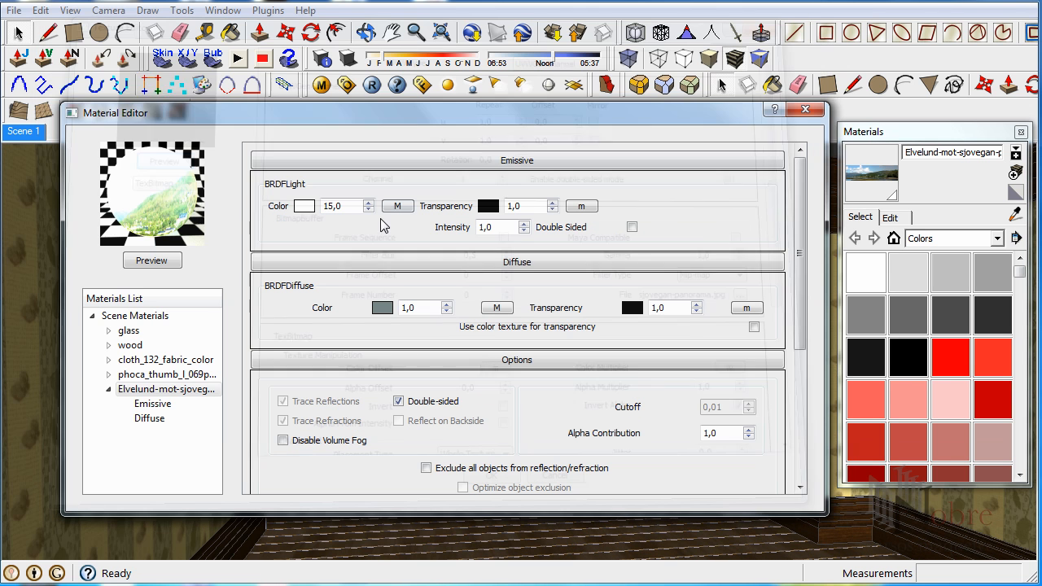
type("30")
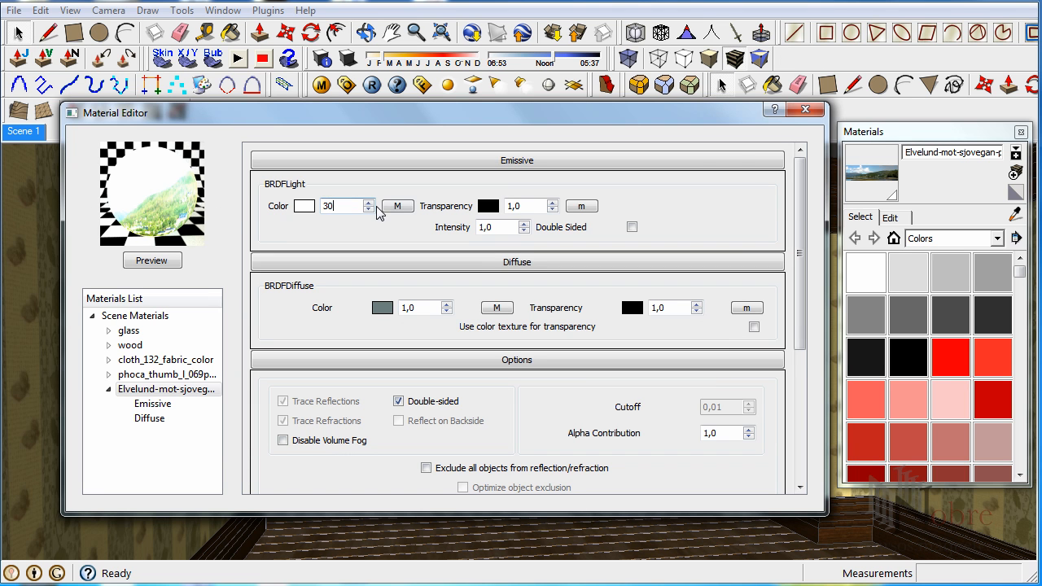
left_click(805, 109)
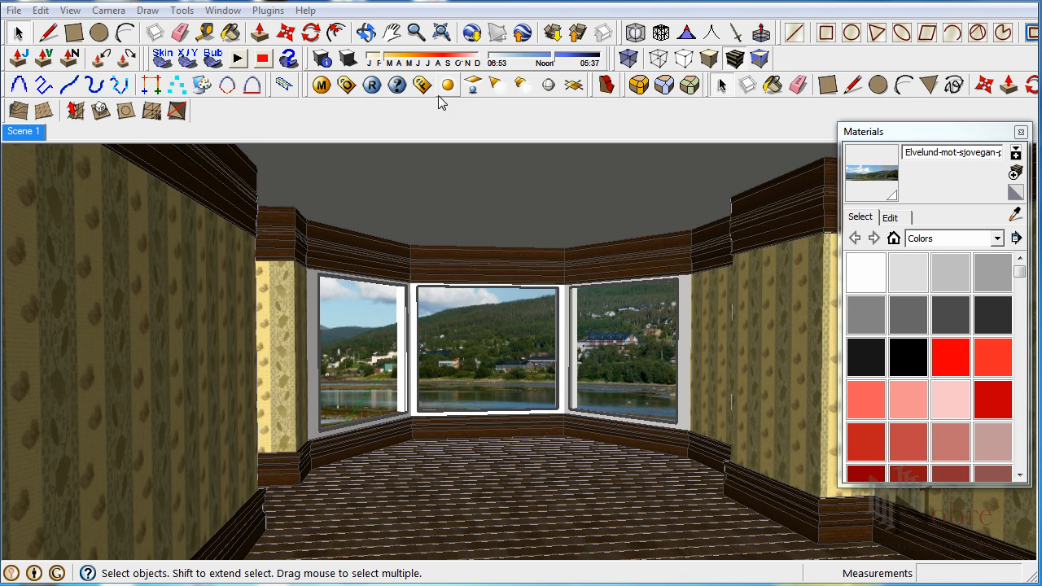
left_click(447, 86)
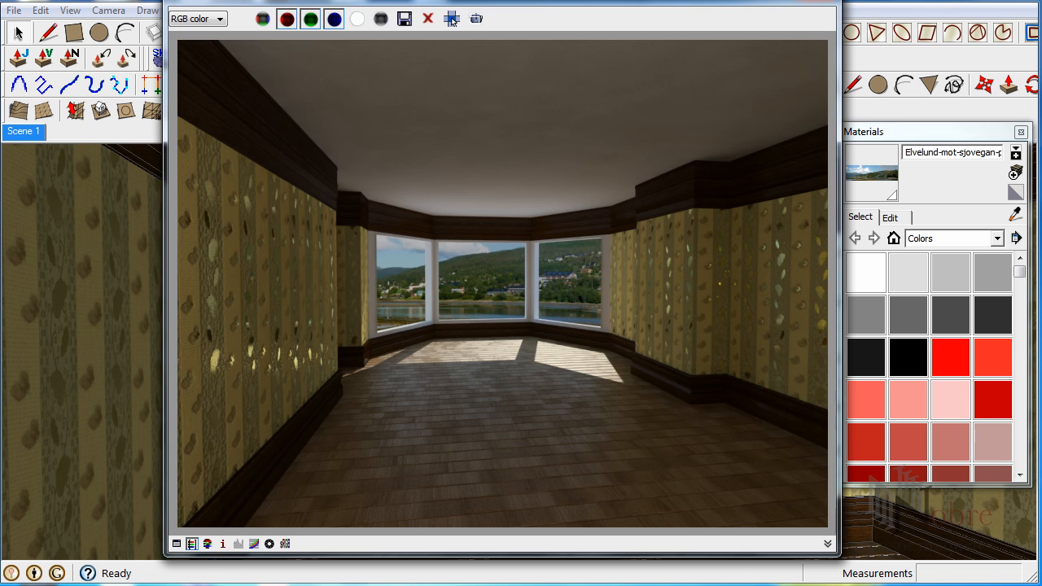
- Add a Reflection layer to the glass material in the V-Ray Material Editor
left_click(817, 1)
left_click(322, 85)
left_click(127, 330)
left_click(109, 331)
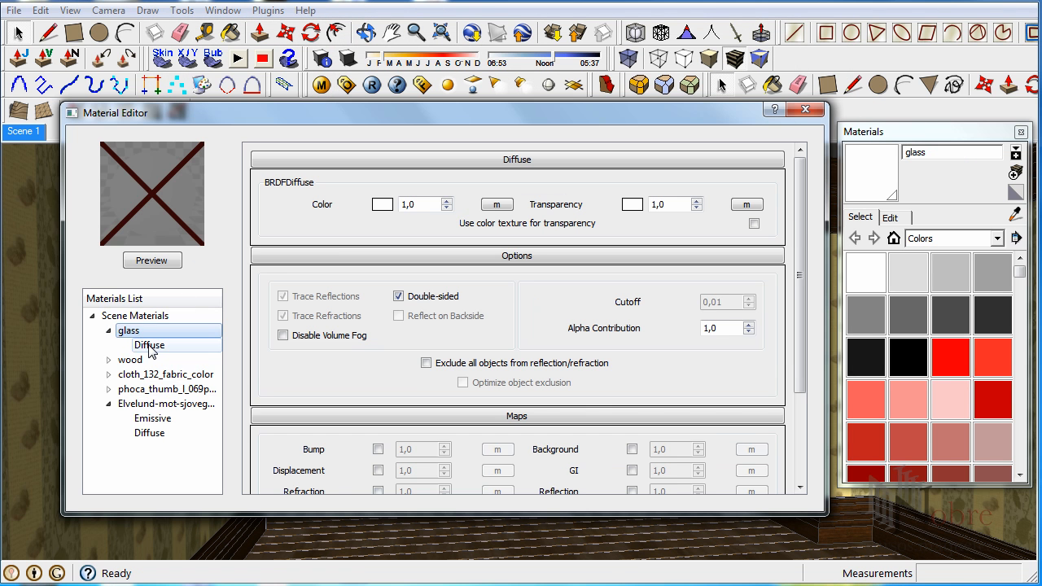
right_click(146, 332)
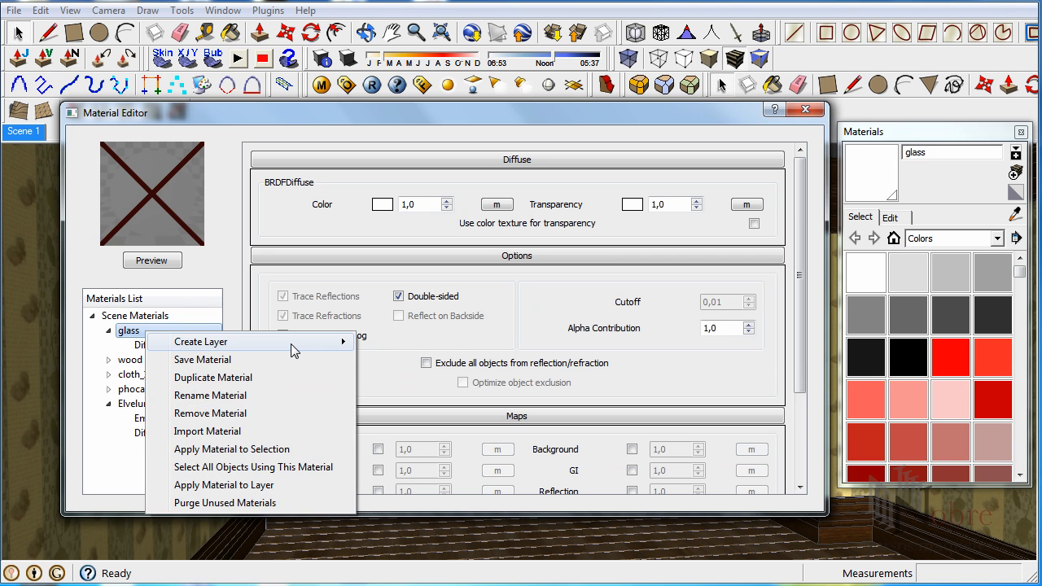
mouse_move(346, 342)
left_click(399, 364)
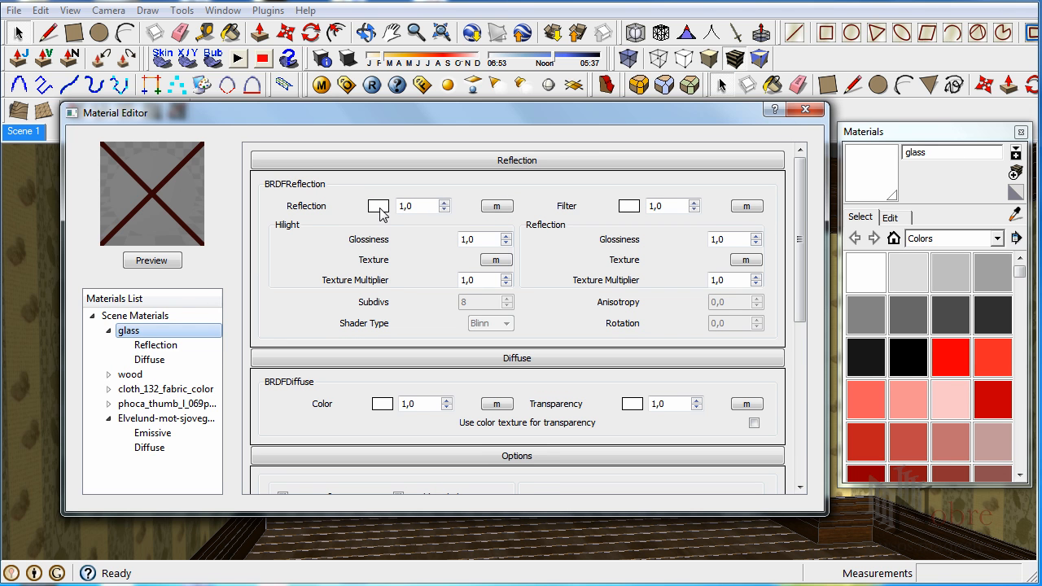
- Assign a TexFresnel map to the glass material's reflection and set its Parallel color to a dark gray with value 62
left_click(496, 207)
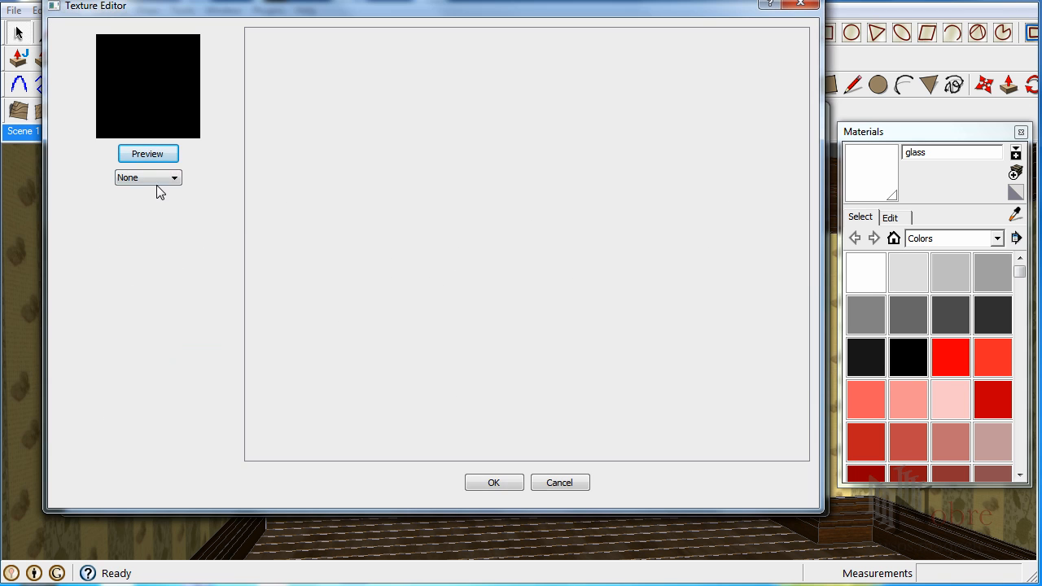
left_click(159, 178)
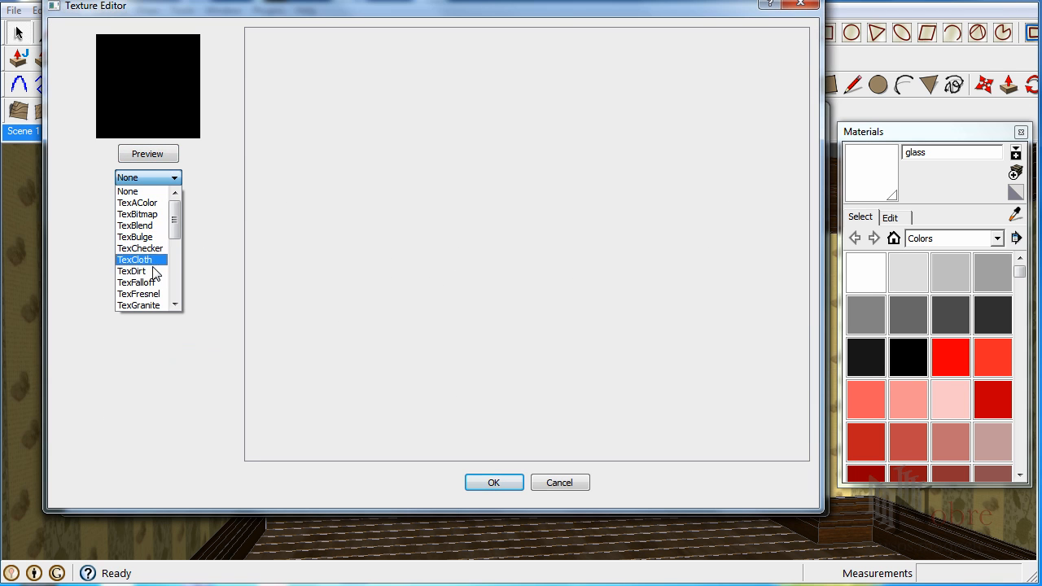
left_click(154, 294)
left_click(516, 175)
left_click_drag(969, 424, 969, 391)
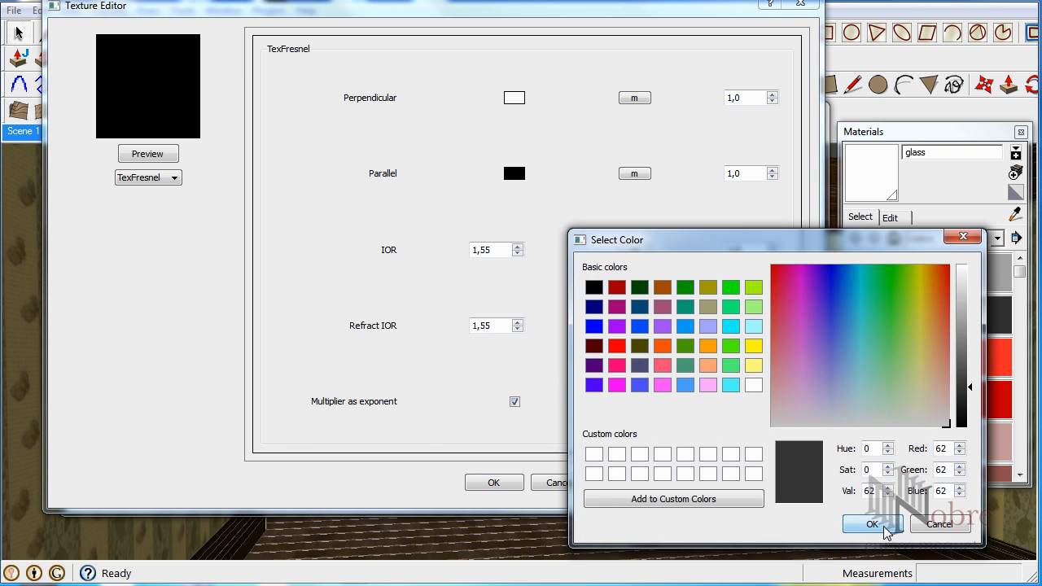
left_click(872, 524)
- Set the Fresnel map's Perpendicular multiplier to 2,5, raise the Parallel multiplier, and preview the glass material
double_click(746, 99)
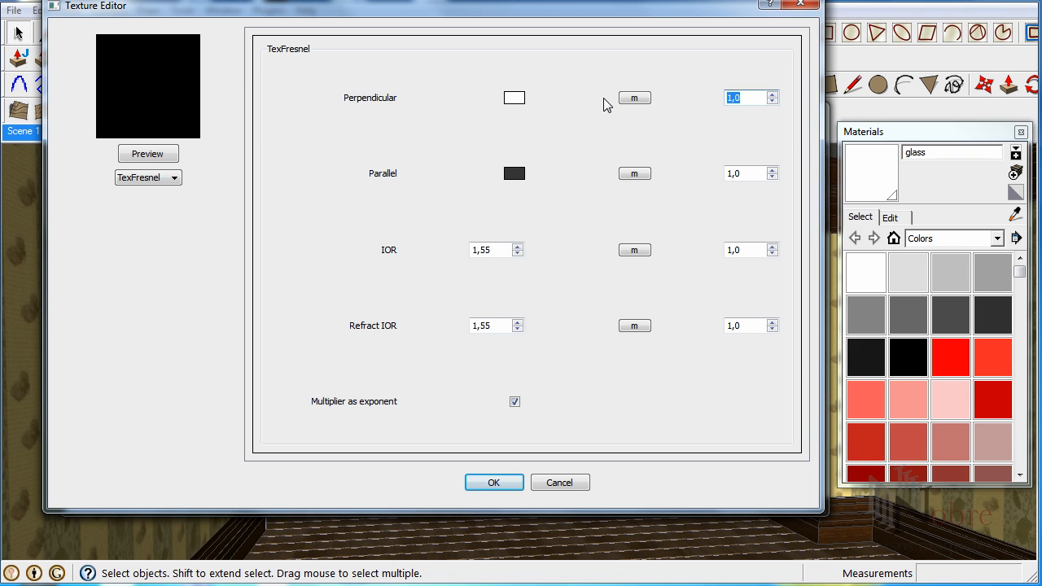
type("2,5")
key("Tab")
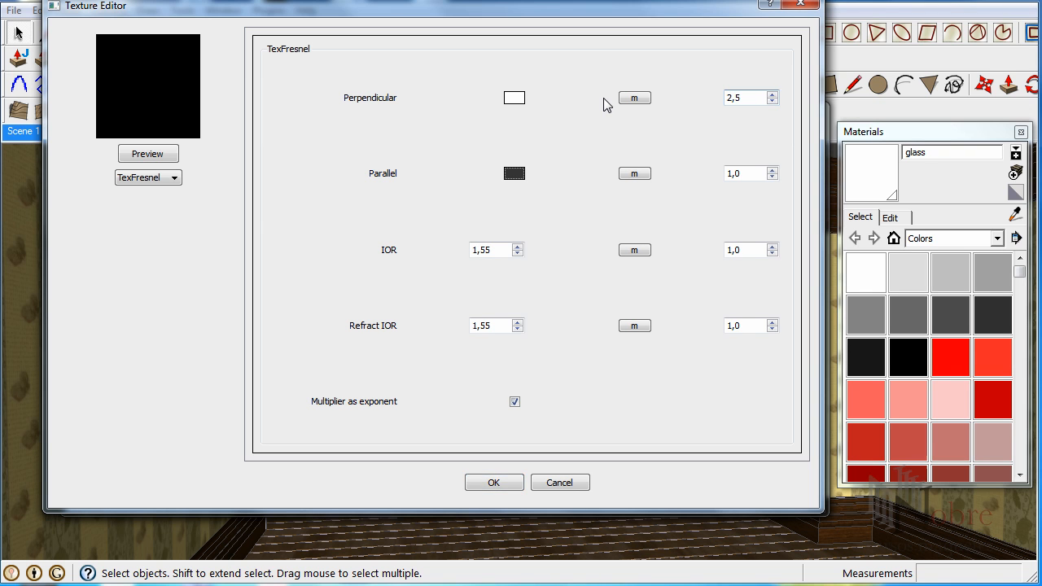
double_click(747, 173)
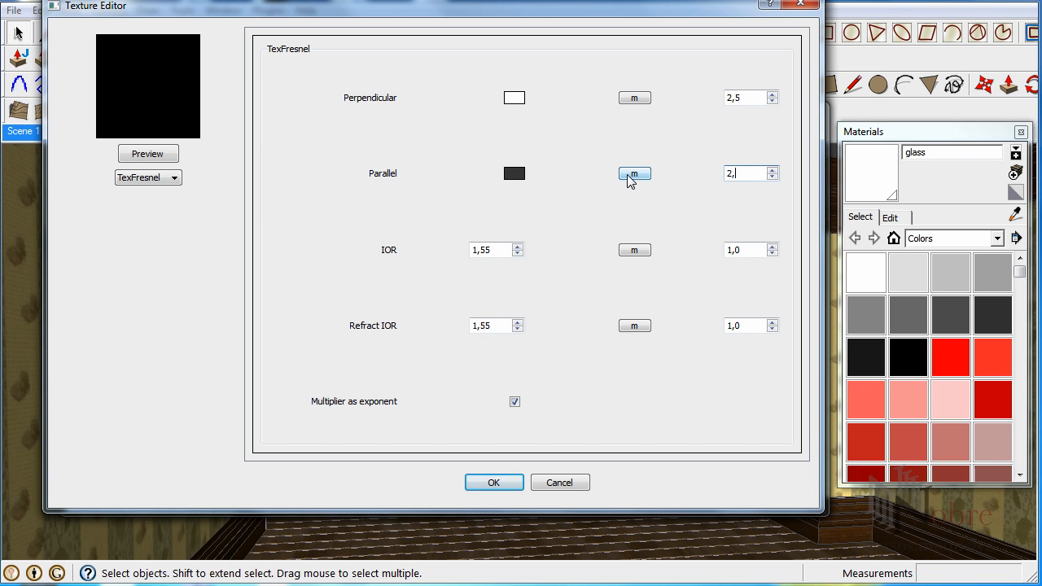
left_click(493, 482)
left_click(136, 267)
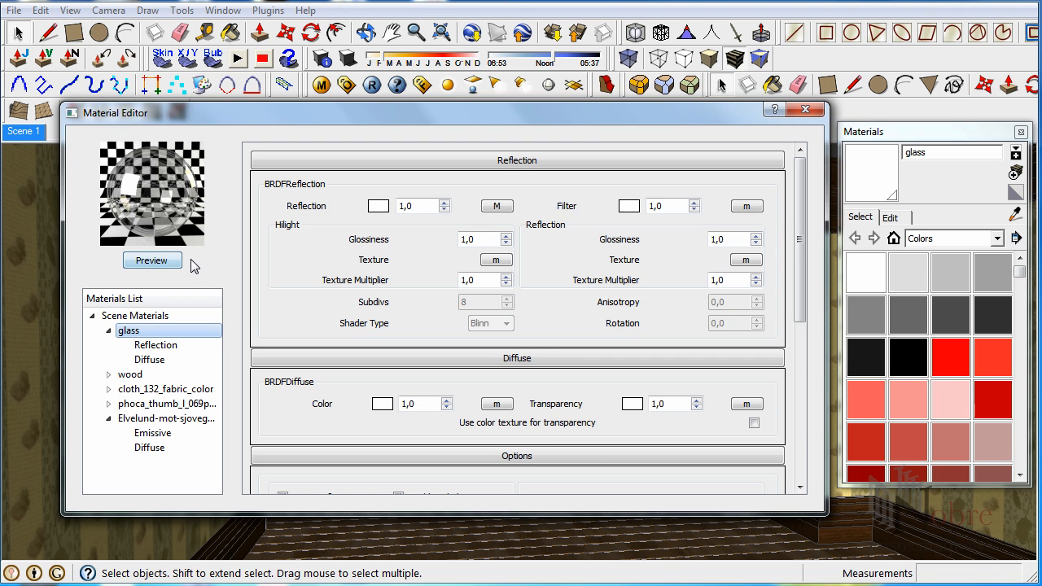
left_click(805, 110)
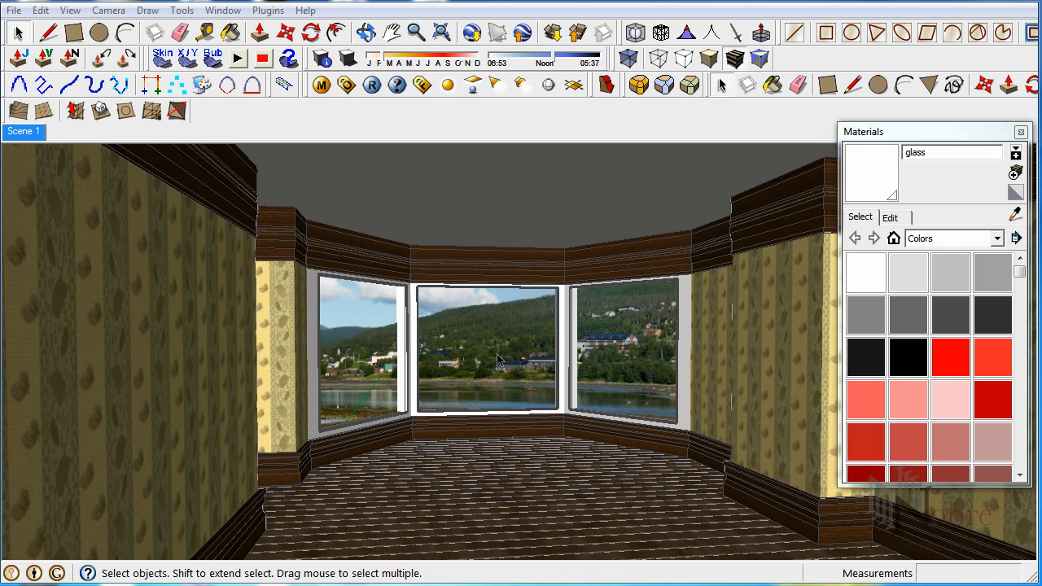
- Render Scene 1 with V-Ray and save the image without the render stamp as first 1.48 test
left_click(422, 85)
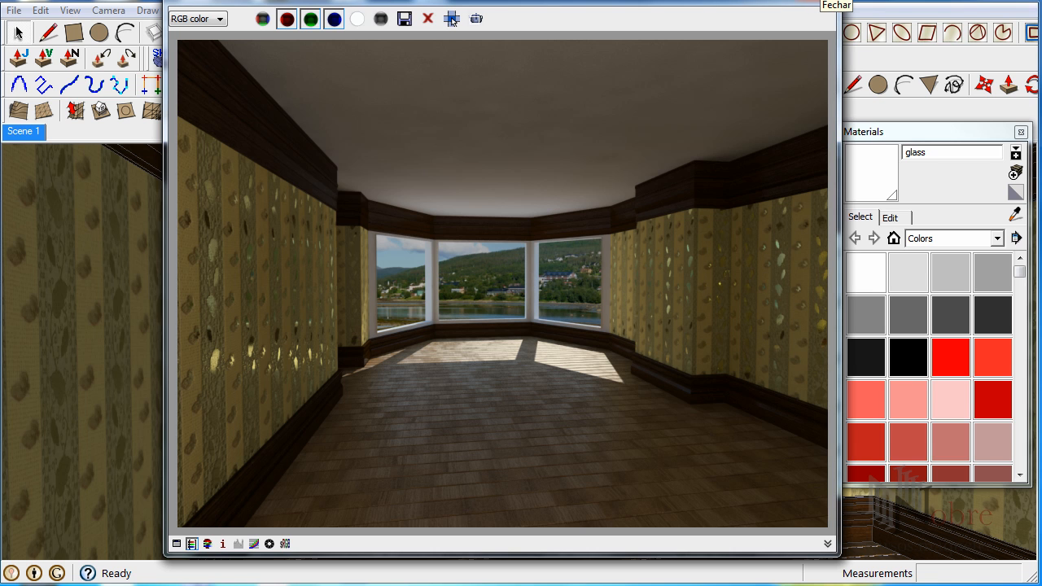
left_click(819, 1)
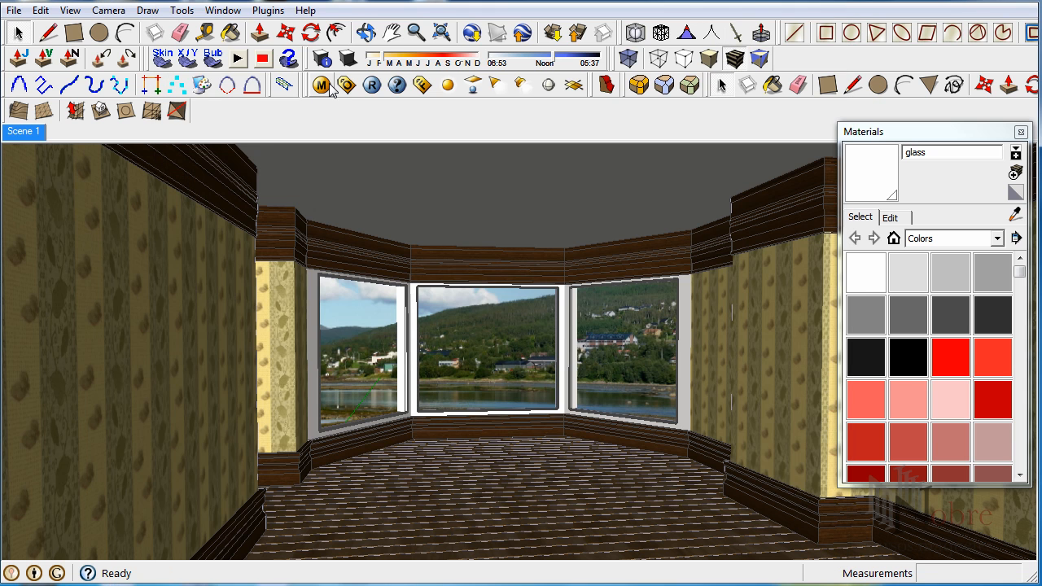
left_click(376, 94)
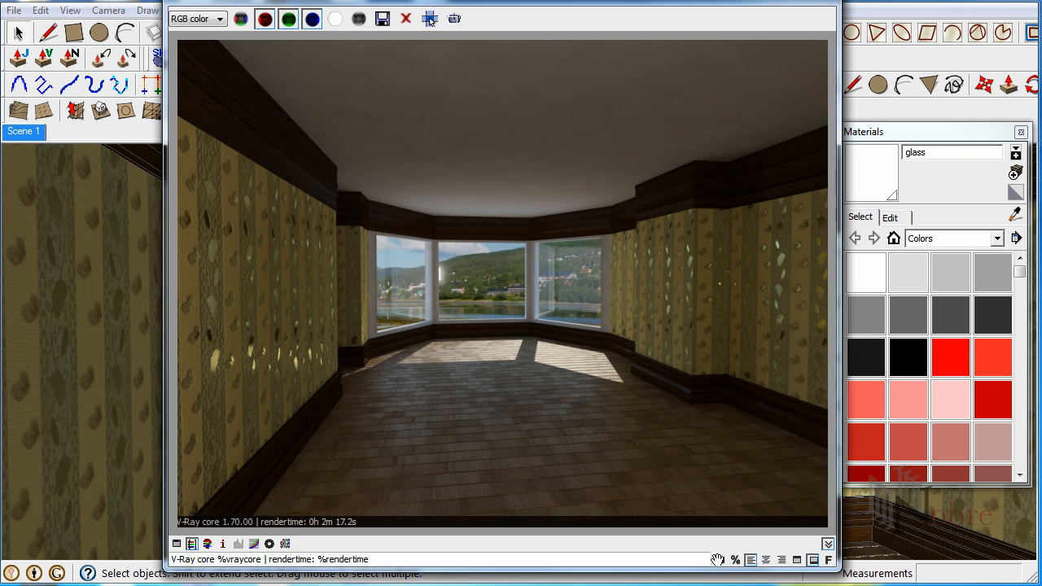
left_click(719, 561)
left_click(383, 18)
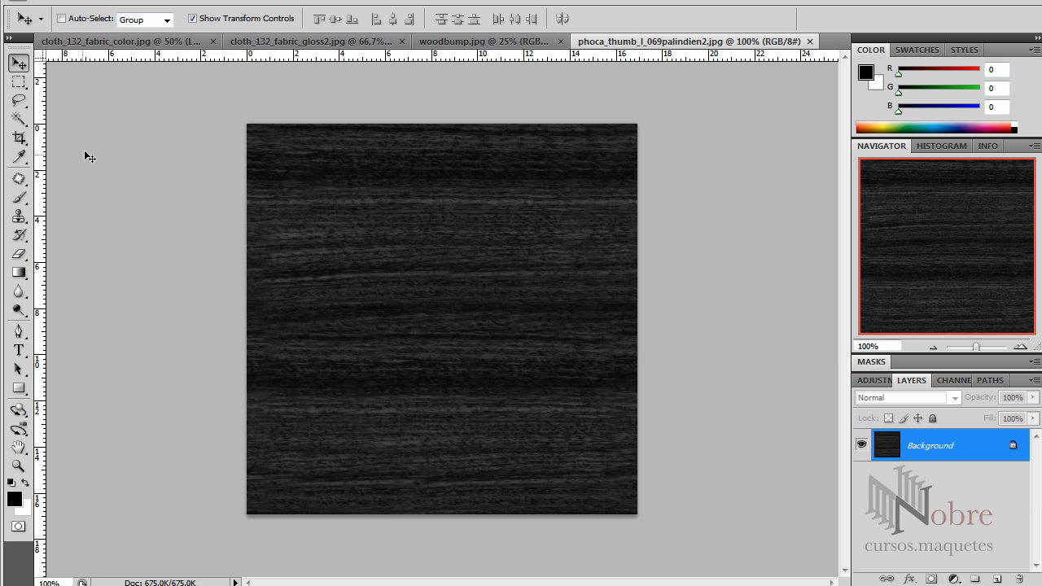
- Switch to Photoshop and open the first 1.48 test render from the vrayshare folder
left_click(45, 1)
left_click(41, 19)
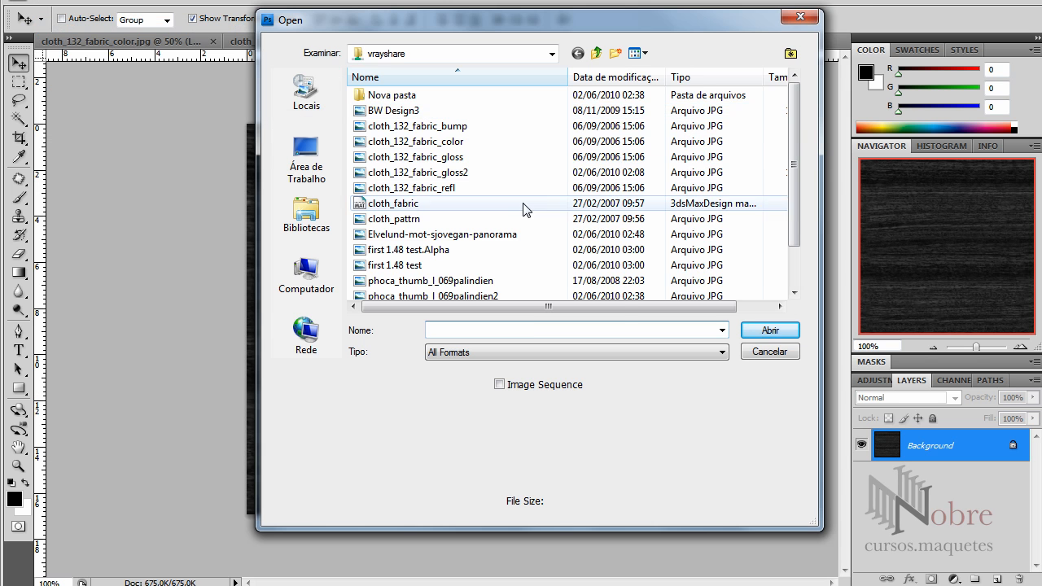
double_click(422, 264)
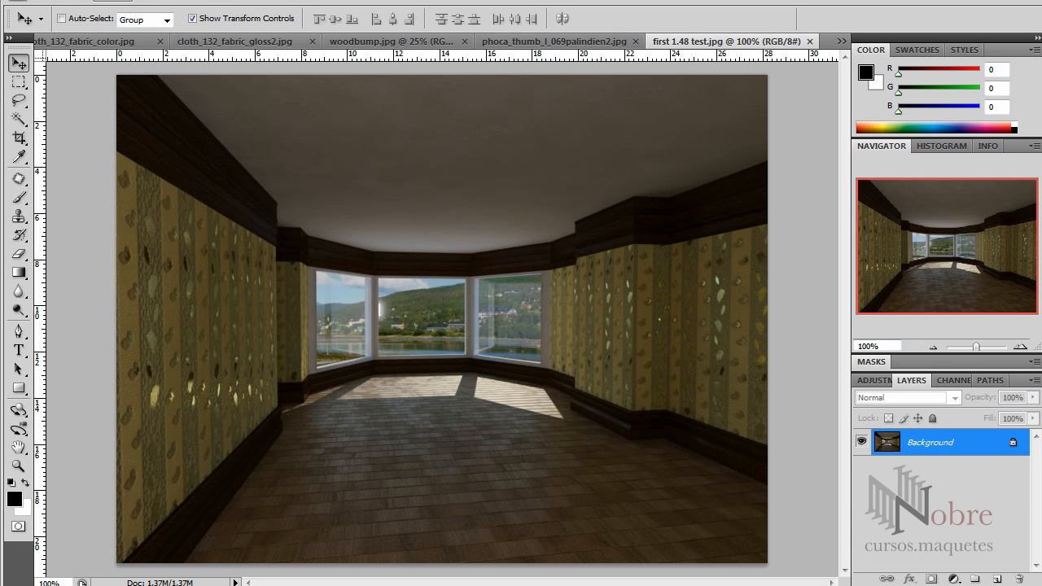
- Apply a Brightness/Contrast adjustment to the render with brightness 64 and contrast 67
key("alt+e")
key("Right")
mouse_move(128, 34)
left_click(333, 35)
left_click_drag(613, 166, 680, 168)
left_click_drag(613, 132, 641, 132)
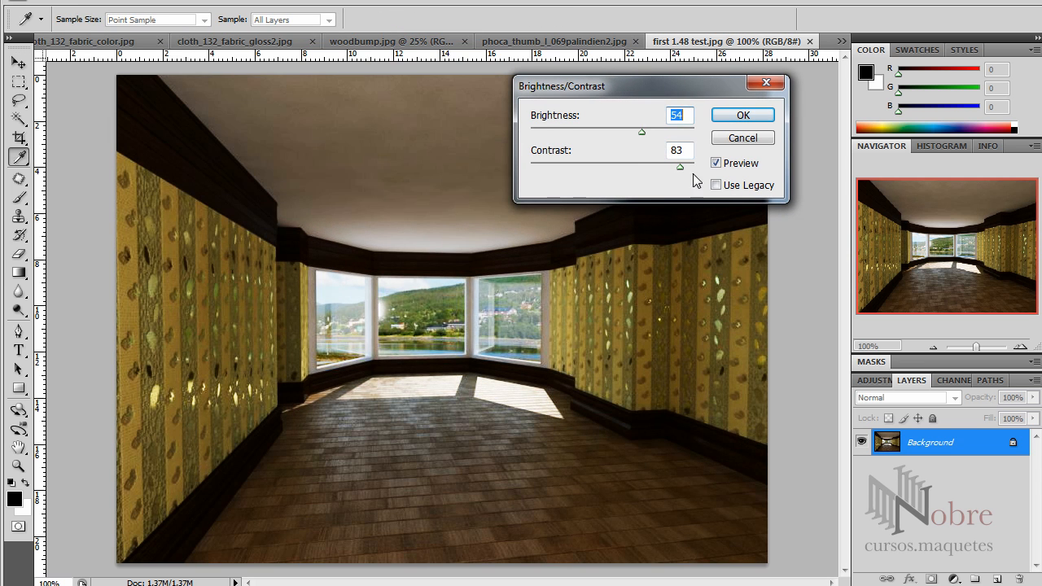
left_click_drag(667, 165, 646, 132)
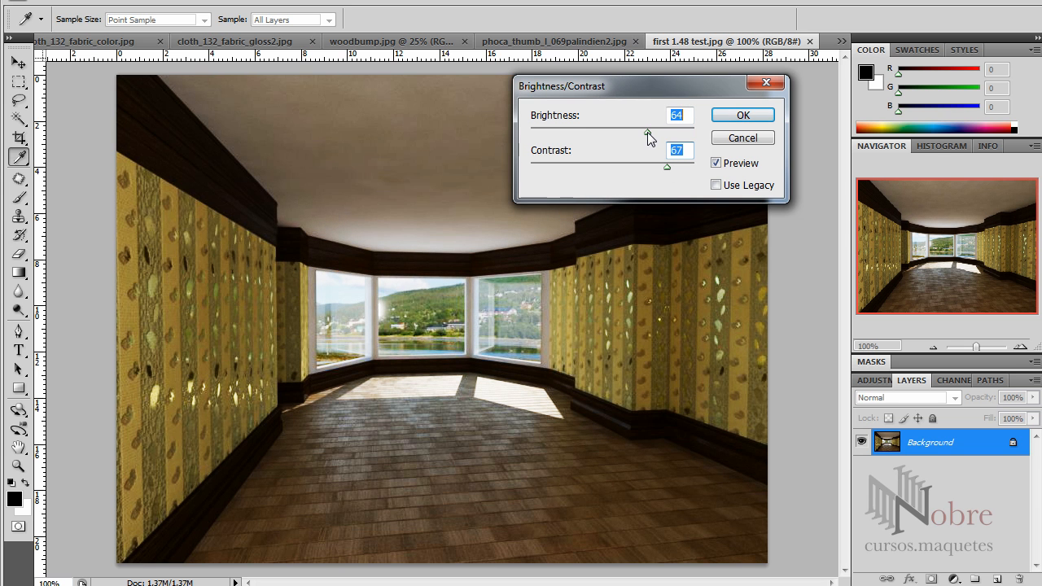
left_click(742, 115)
key("v")
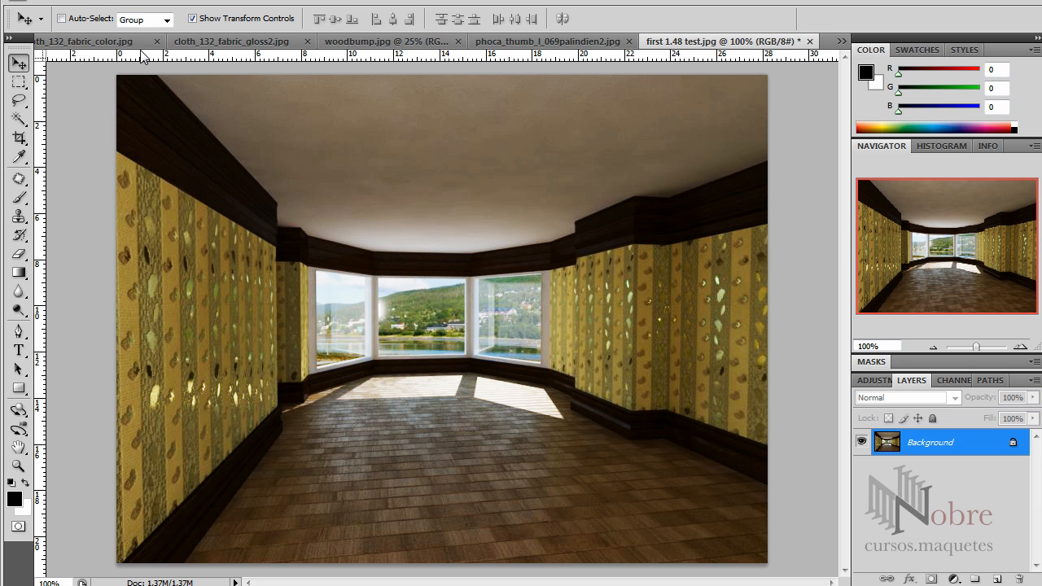
- Try reducing the render's overall saturation with a Hue/Saturation adjustment
left_click(109, 1)
mouse_move(118, 41)
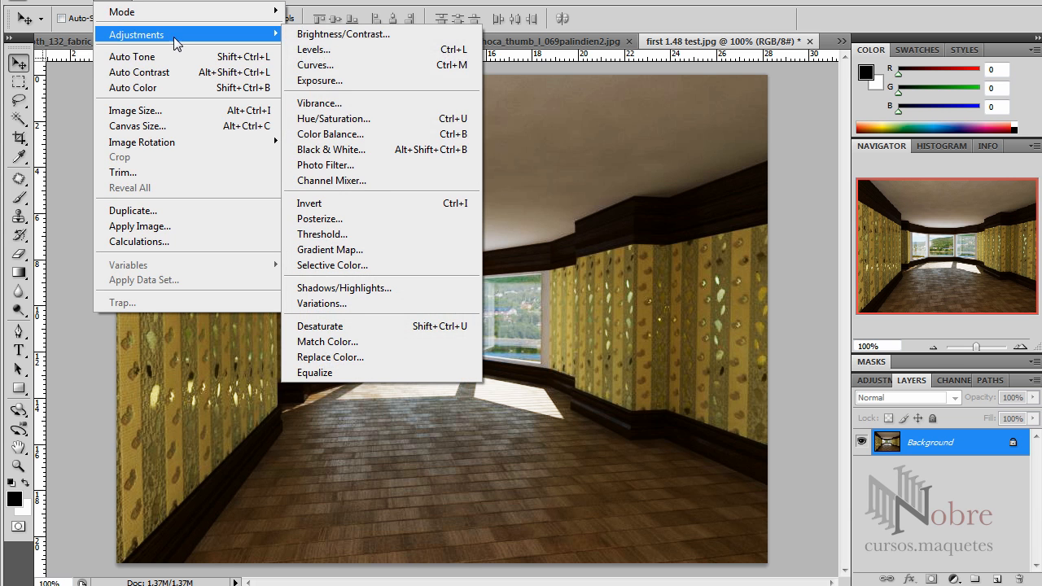
left_click(375, 116)
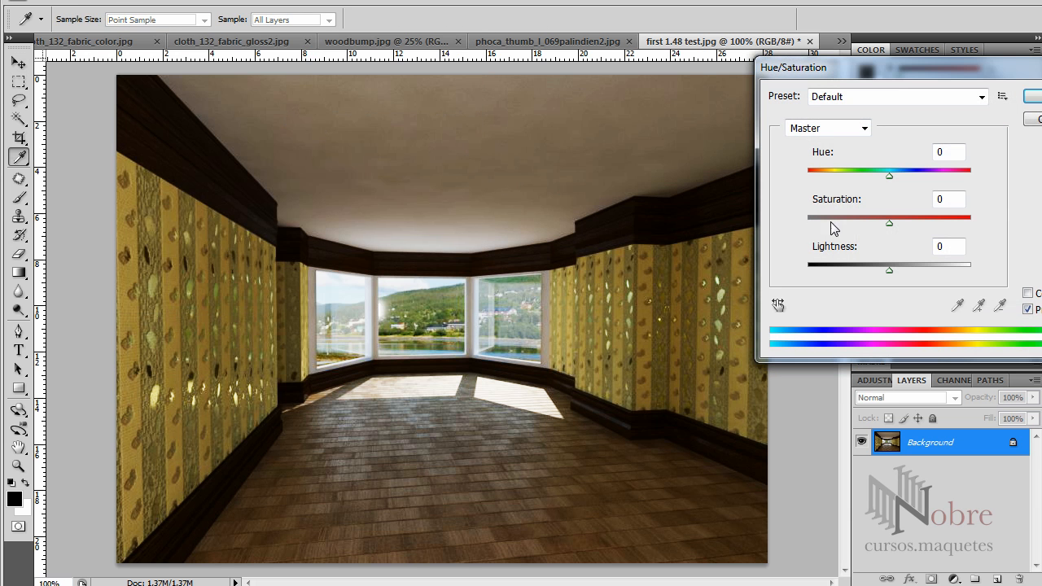
left_click_drag(888, 223, 863, 228)
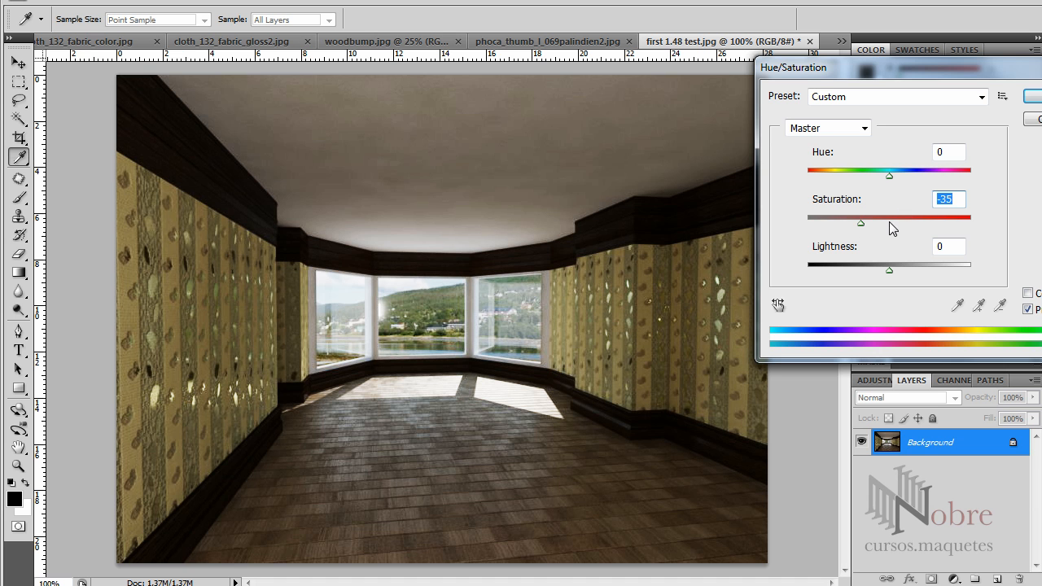
left_click_drag(860, 225, 864, 224)
left_click(1033, 96)
key("v")
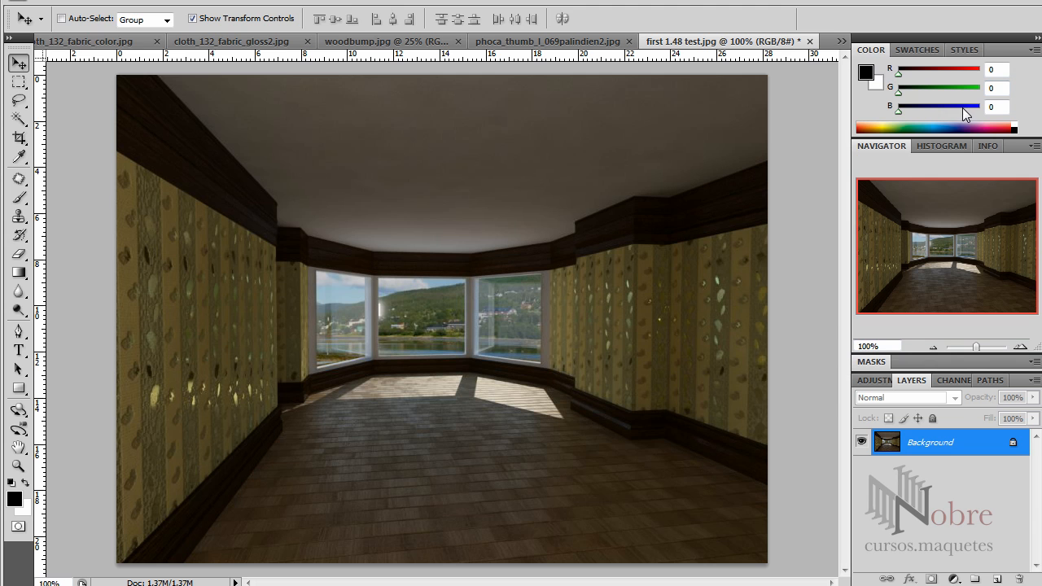
- Apply Auto Color and Auto Tone to the original render image
left_click(112, 1)
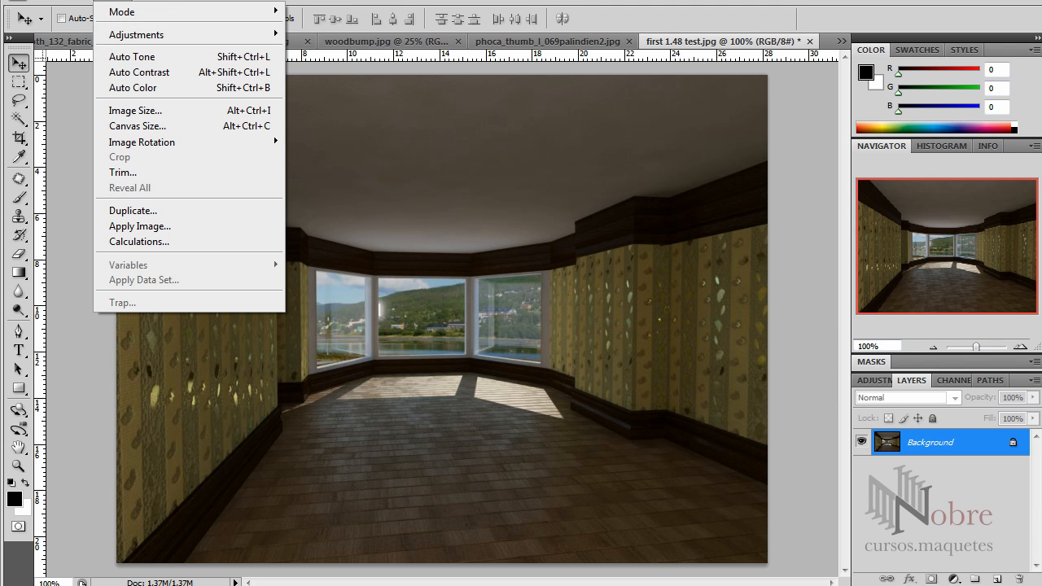
left_click(135, 88)
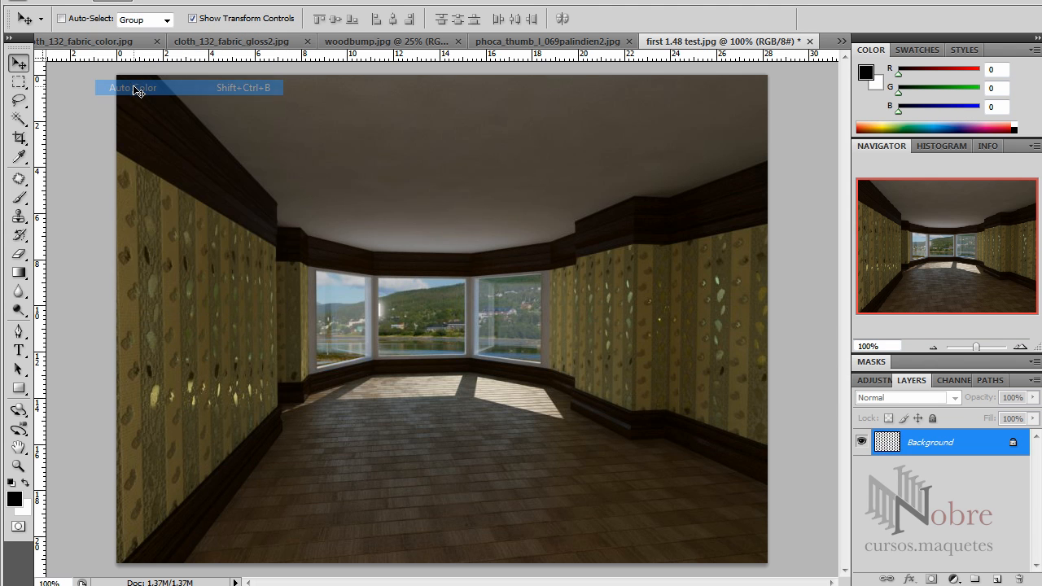
left_click(114, 2)
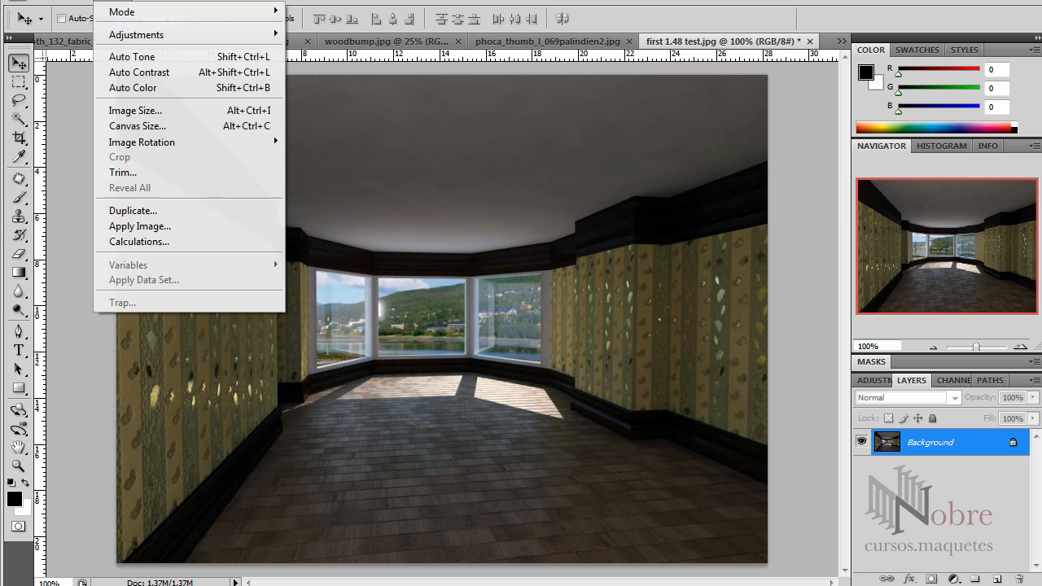
left_click(132, 59)
- Apply a Color Balance to the midtones, shifting them to +11 red and slightly toward yellow
left_click(114, 1)
mouse_move(129, 37)
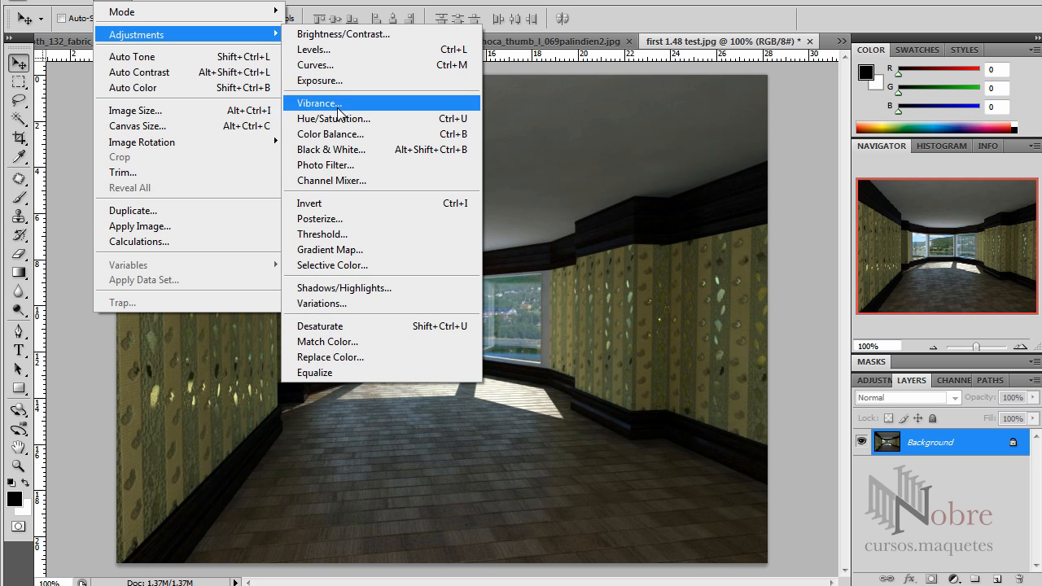
left_click(342, 134)
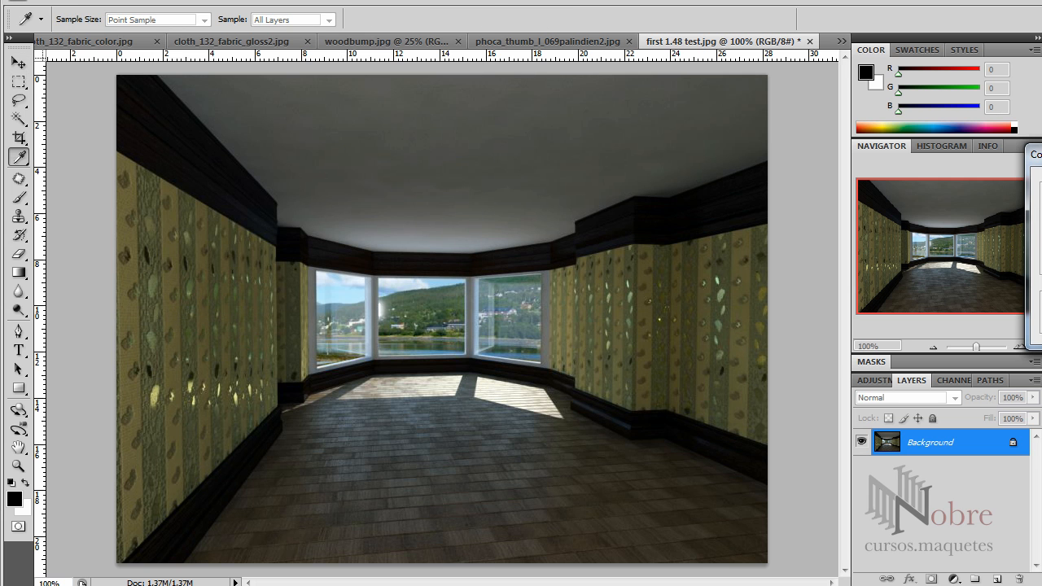
left_click_drag(1036, 154, 421, 59)
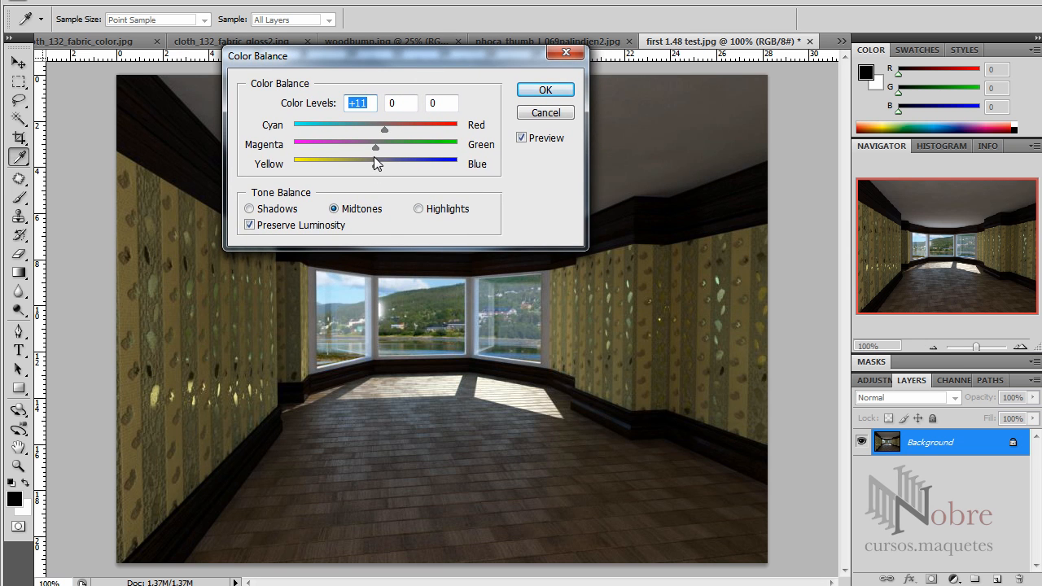
left_click_drag(373, 165, 361, 165)
left_click(539, 90)
key("v")
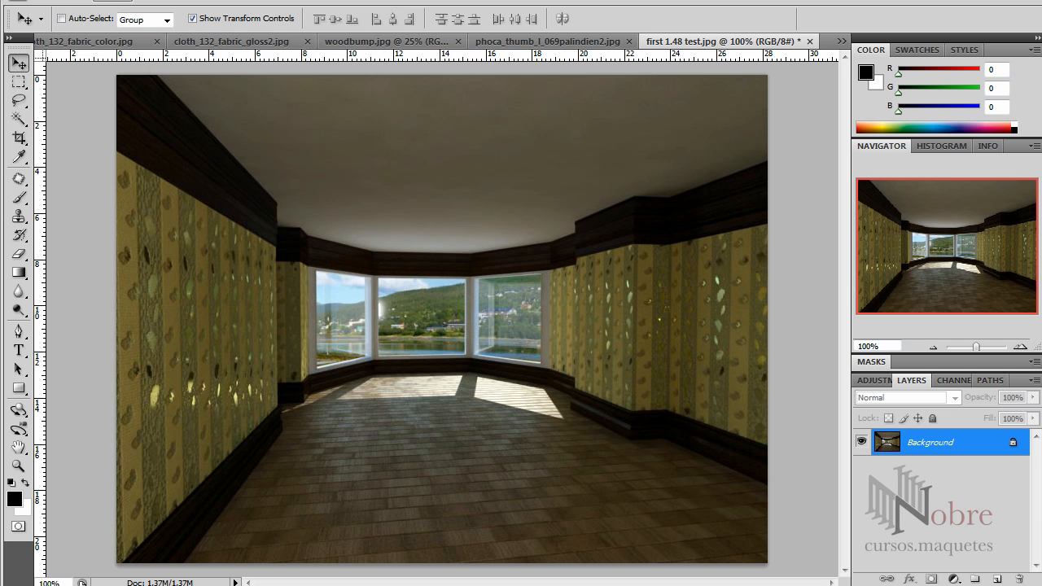
- Revert the render to its saved version and undo the revert
left_click(48, 2)
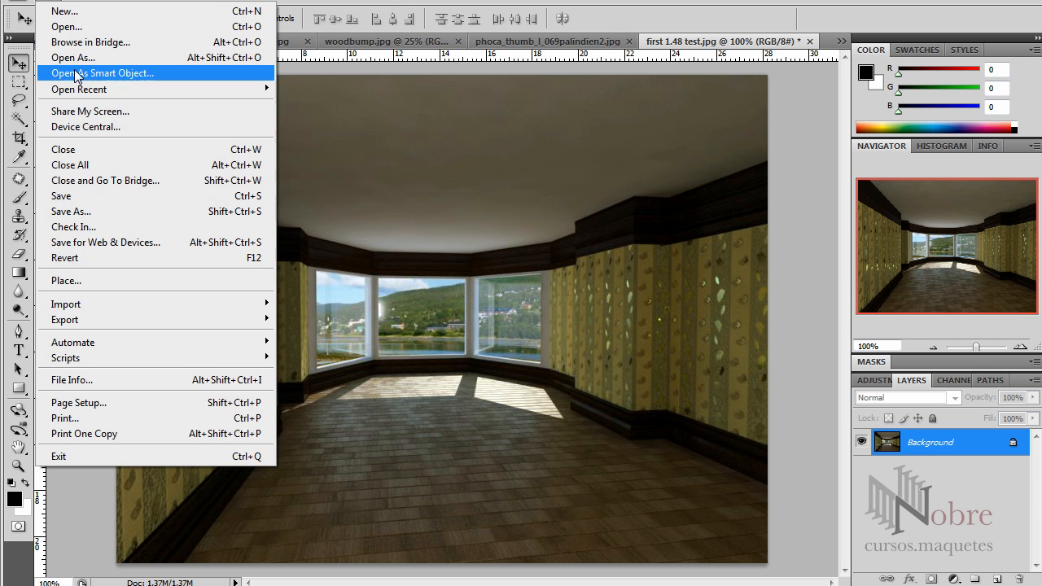
left_click(89, 258)
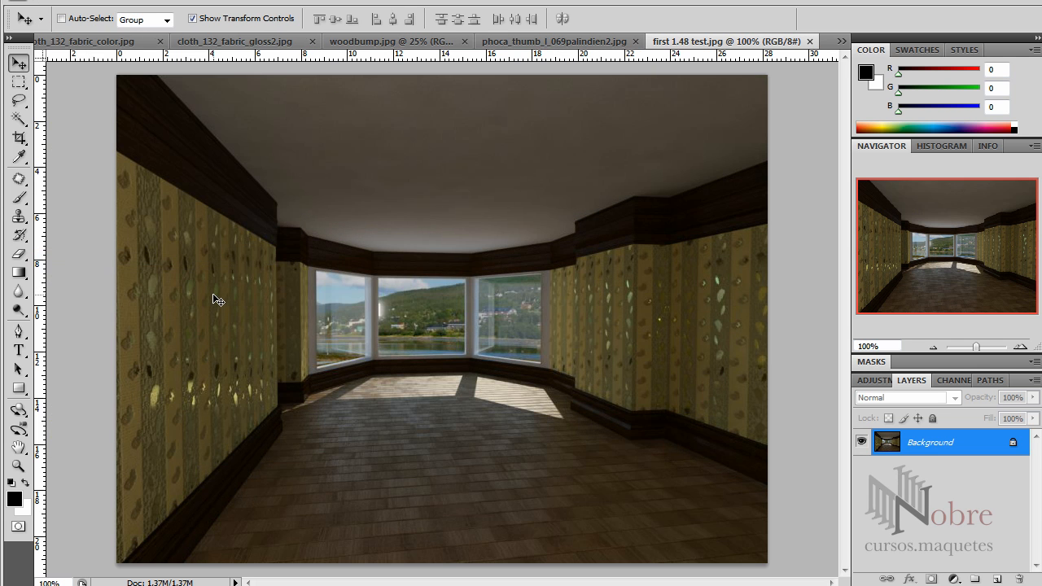
key("ctrl+z")
key("ctrl+z")
key("ctrl+z")
key("ctrl+z")
key("ctrl+z")
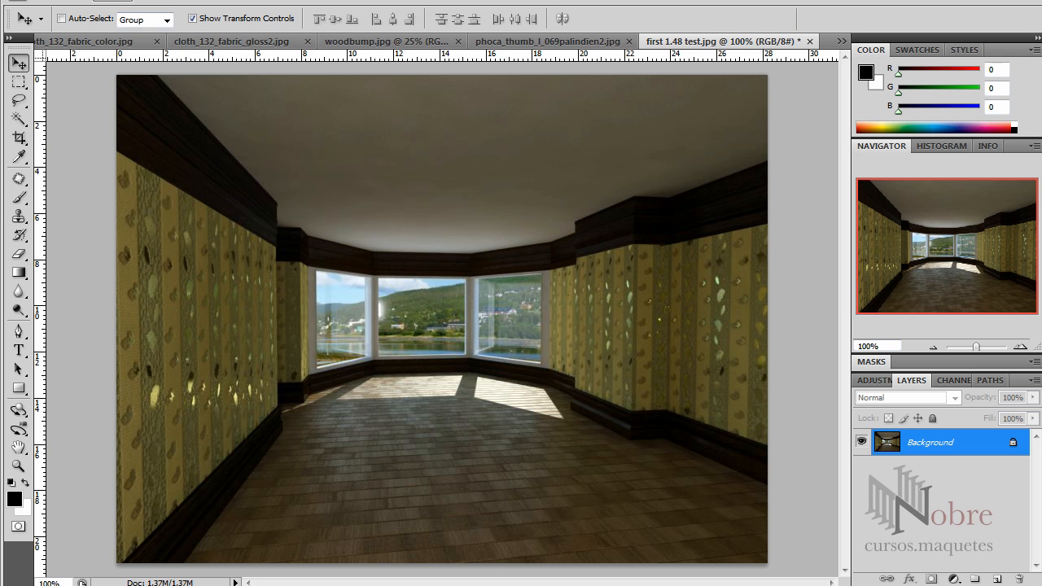
- Apply a Brightness/Contrast adjustment to the render with brightness 59 and contrast 47
left_click(113, 2)
mouse_move(131, 40)
left_click(336, 34)
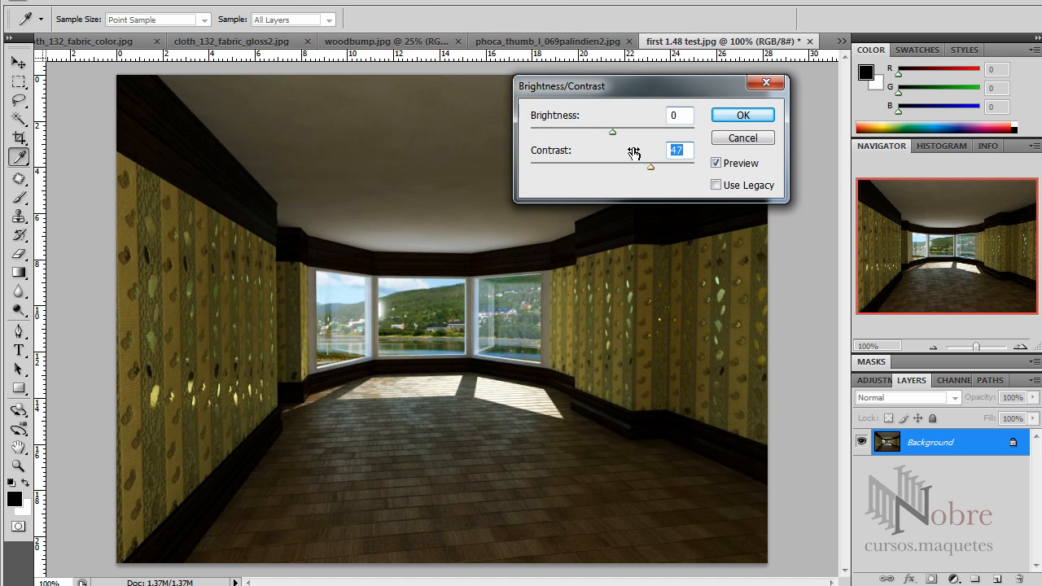
left_click_drag(614, 131, 644, 134)
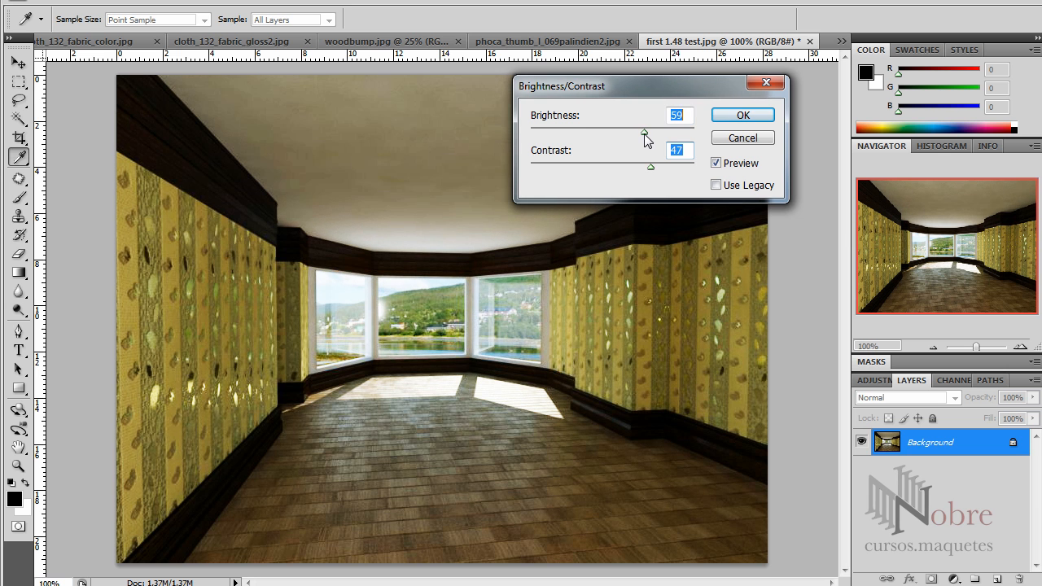
left_click(732, 117)
- Reduce the render's overall saturation to about -35 with a Hue/Saturation adjustment
left_click(114, 2)
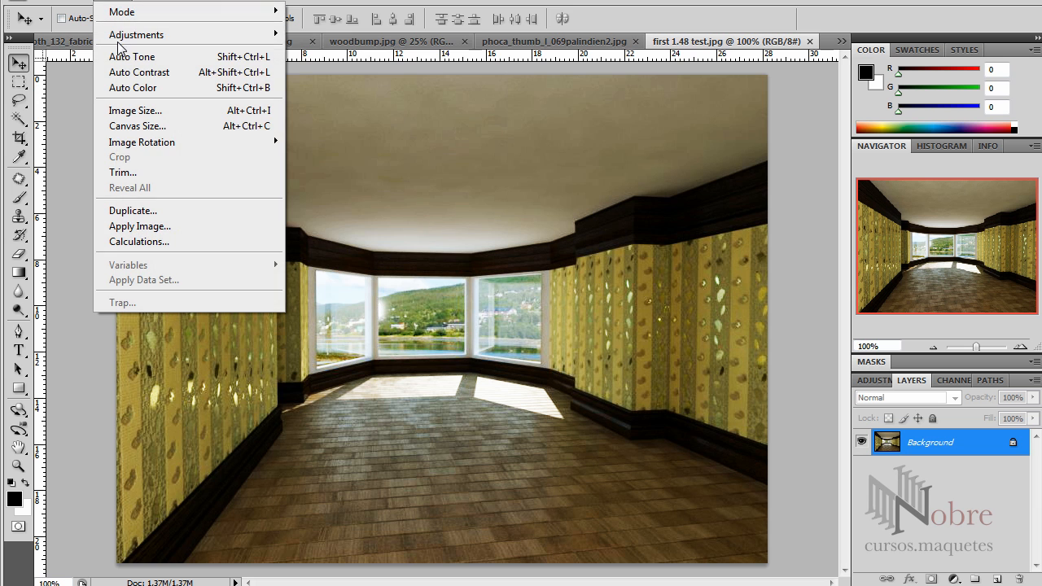
mouse_move(130, 34)
left_click(399, 118)
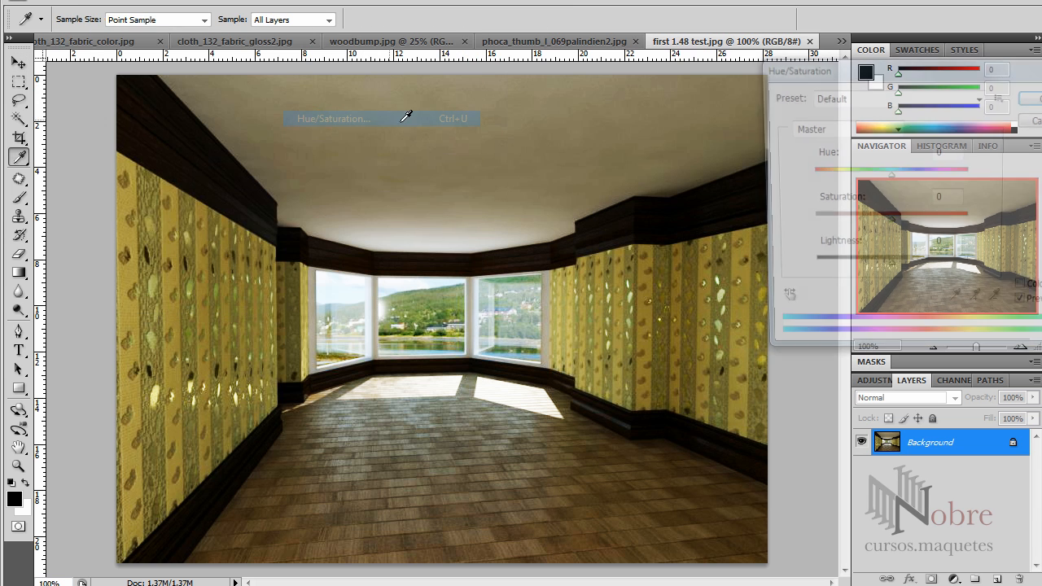
left_click_drag(888, 222, 860, 225)
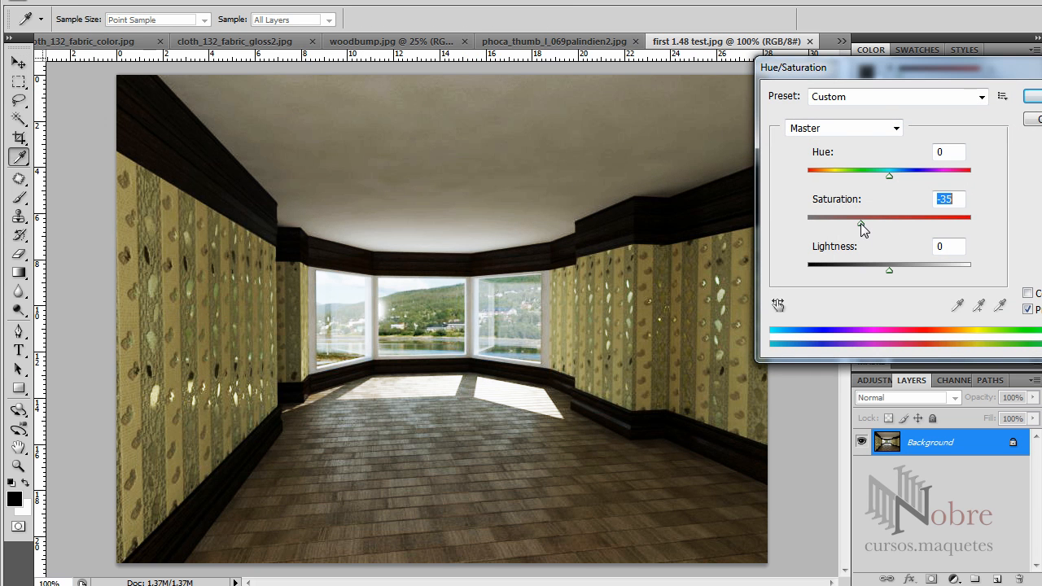
left_click_drag(888, 68, 717, 68)
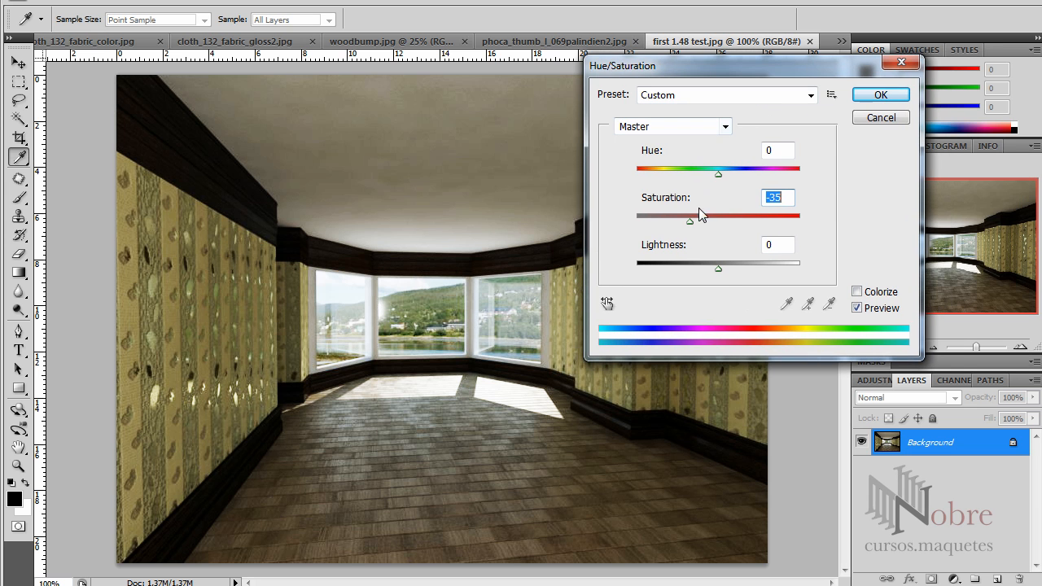
left_click_drag(692, 224, 694, 223)
left_click(881, 94)
key("v")
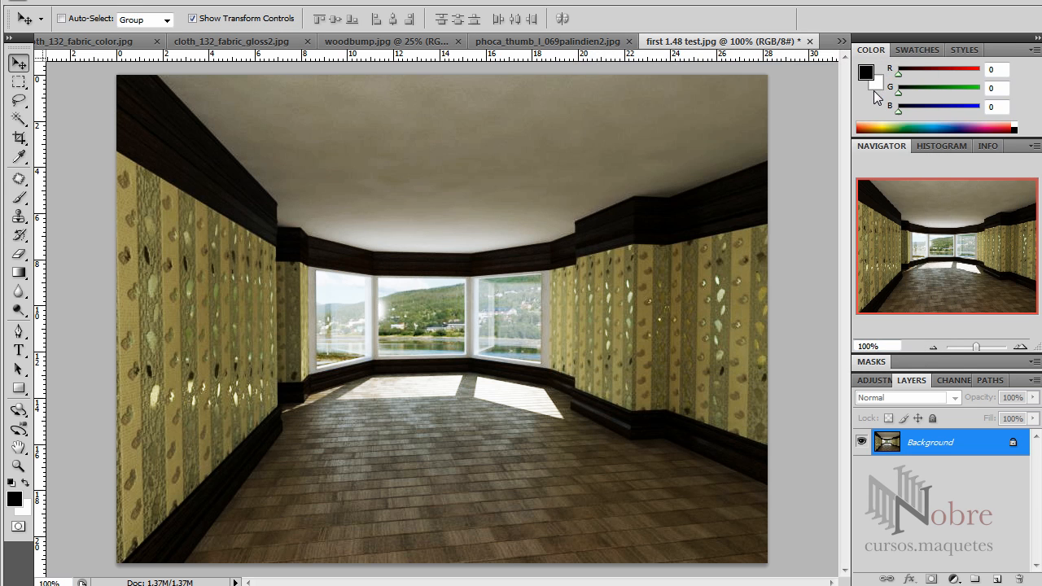
- Select the bright wallpaper, window and sunlit floor highlights with the Magic Wand and copy them to a new layer
left_click(17, 121)
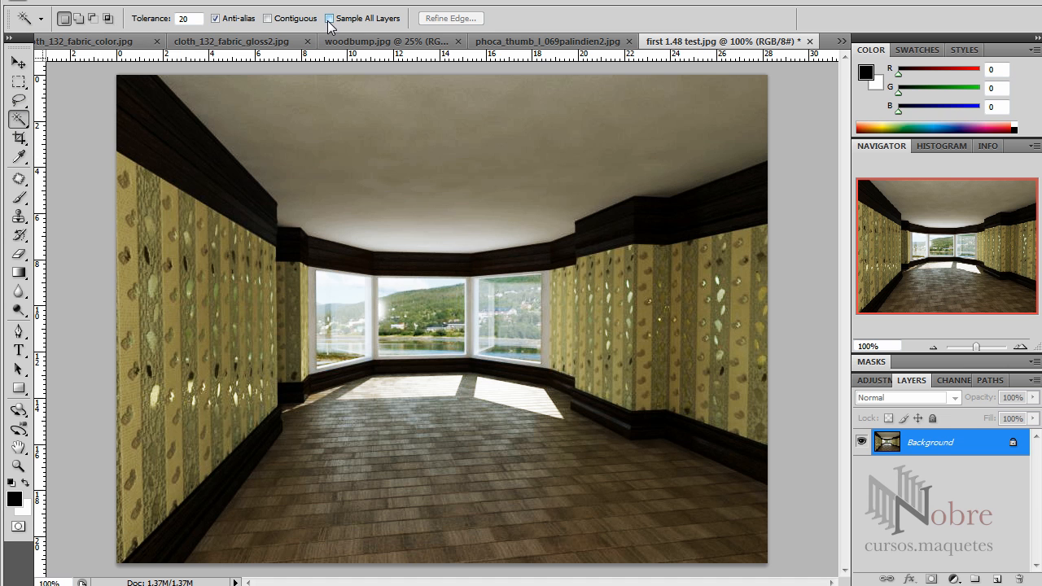
left_click(193, 388)
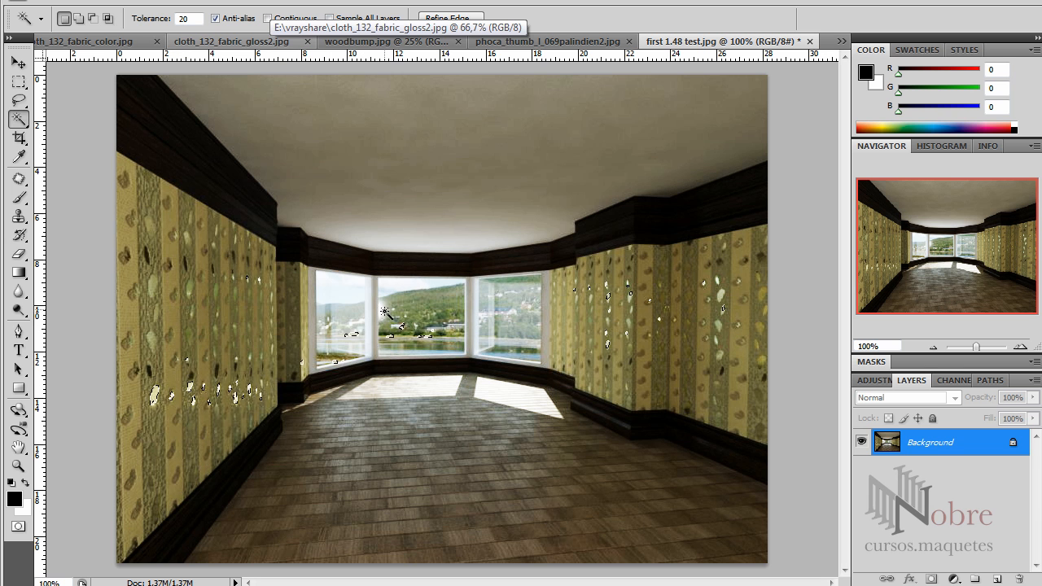
left_click(515, 397, "shift")
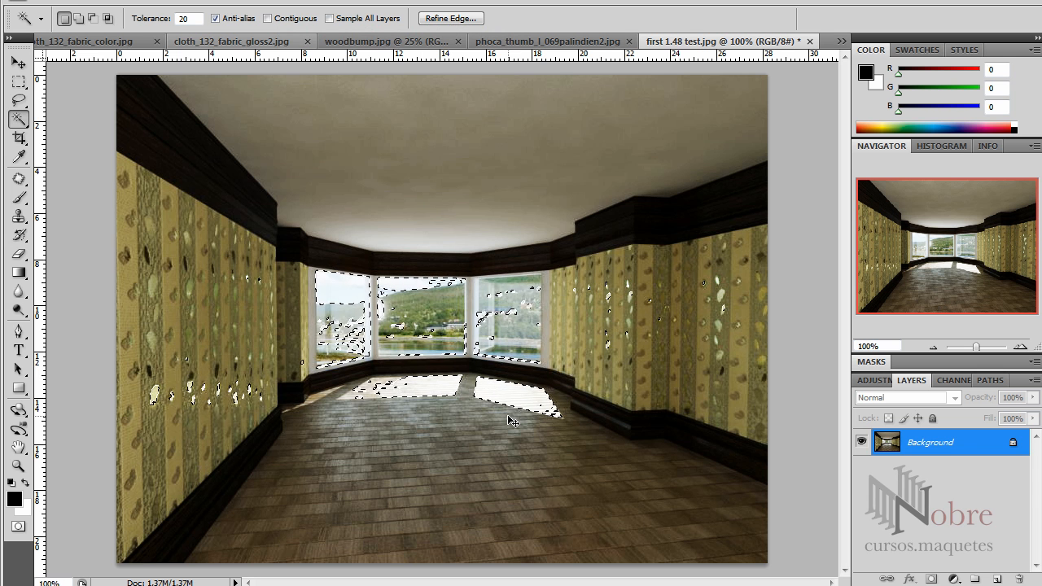
key("ctrl+j")
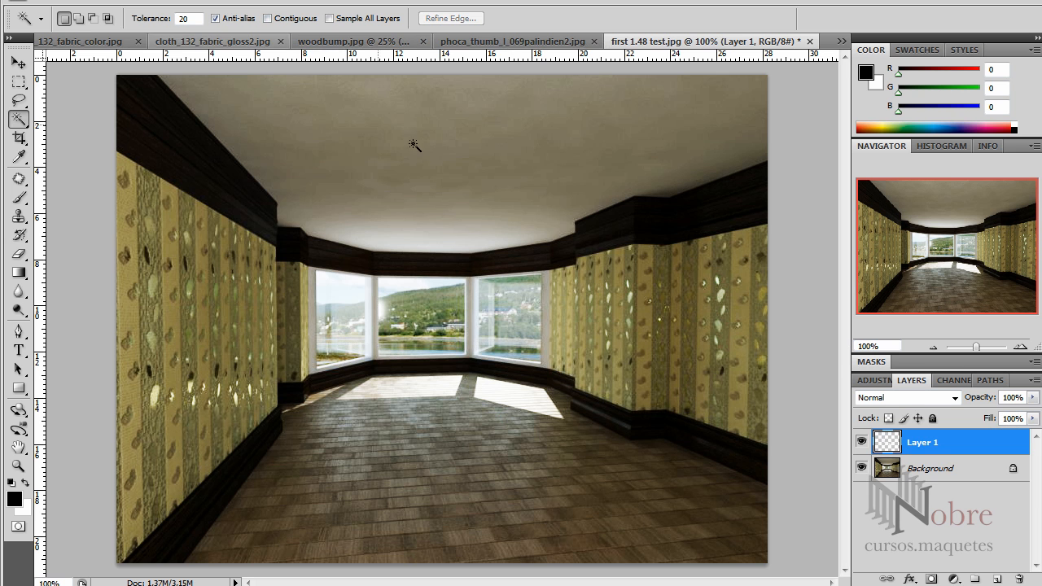
- Soften the highlights layer with a Gaussian Blur stronger than 2.5 pixels and duplicate the blurred layer
left_click(227, 1)
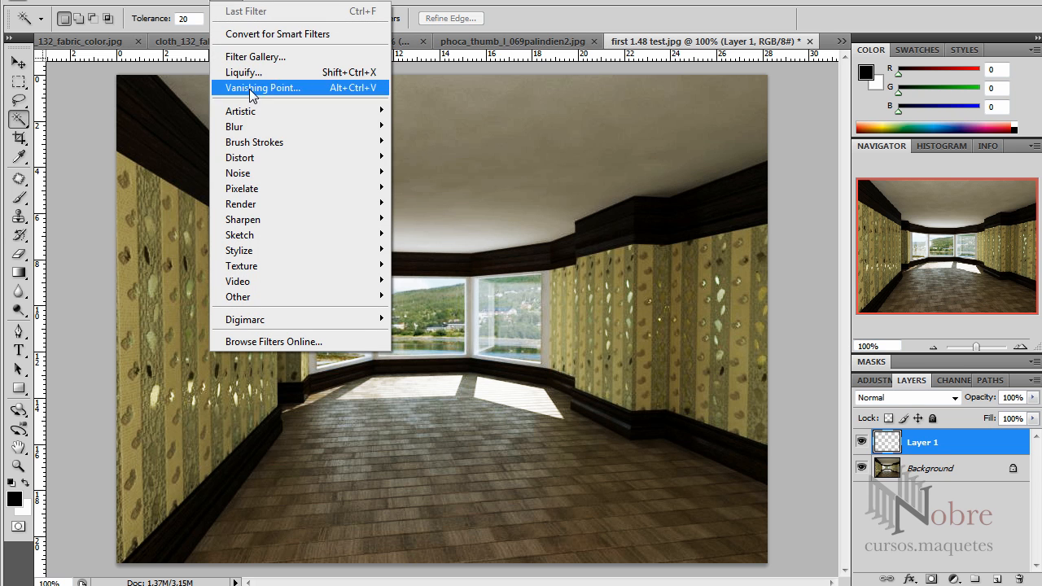
mouse_move(255, 128)
left_click(433, 189)
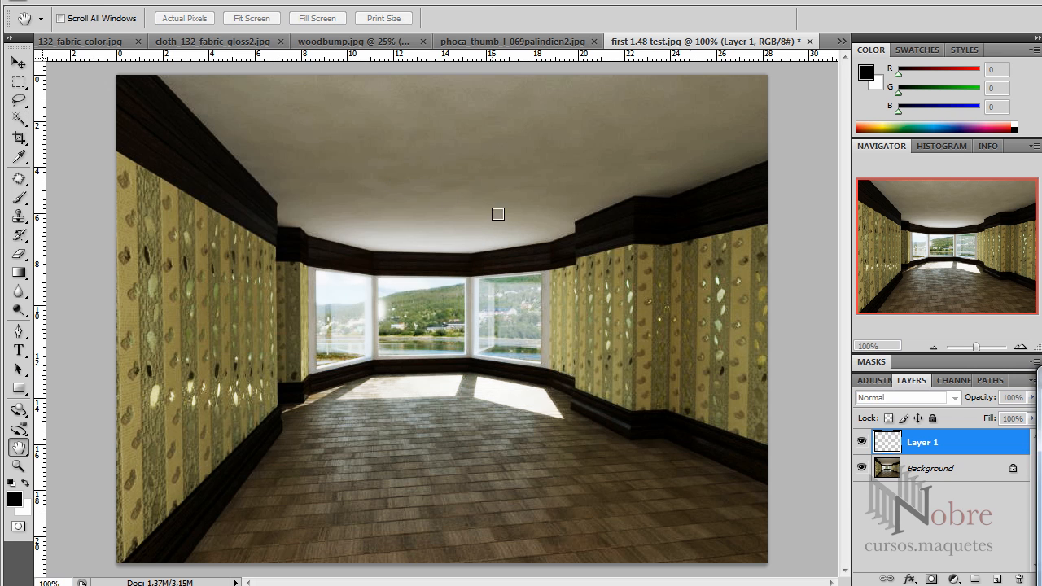
left_click_drag(705, 279, 423, 155)
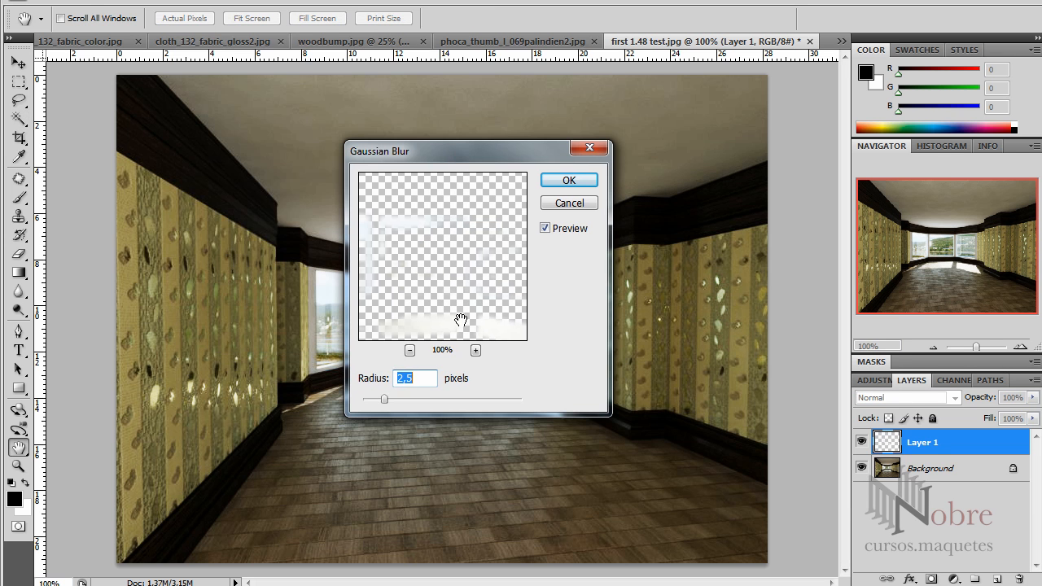
mouse_move(385, 399)
left_mouse_down()
mouse_move(412, 403)
mouse_move(399, 401)
left_mouse_up()
left_click(557, 180)
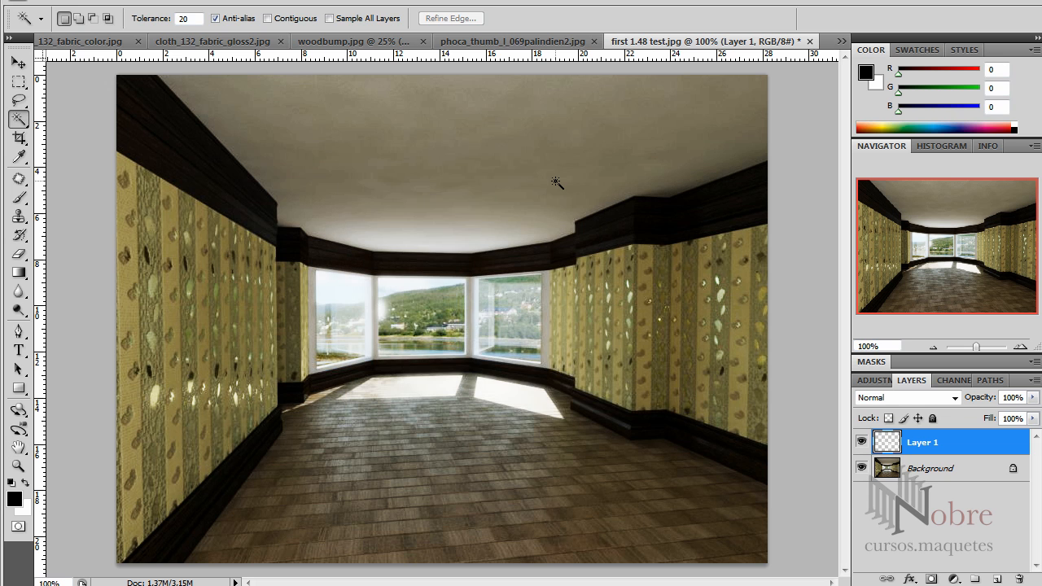
key("ctrl+j")
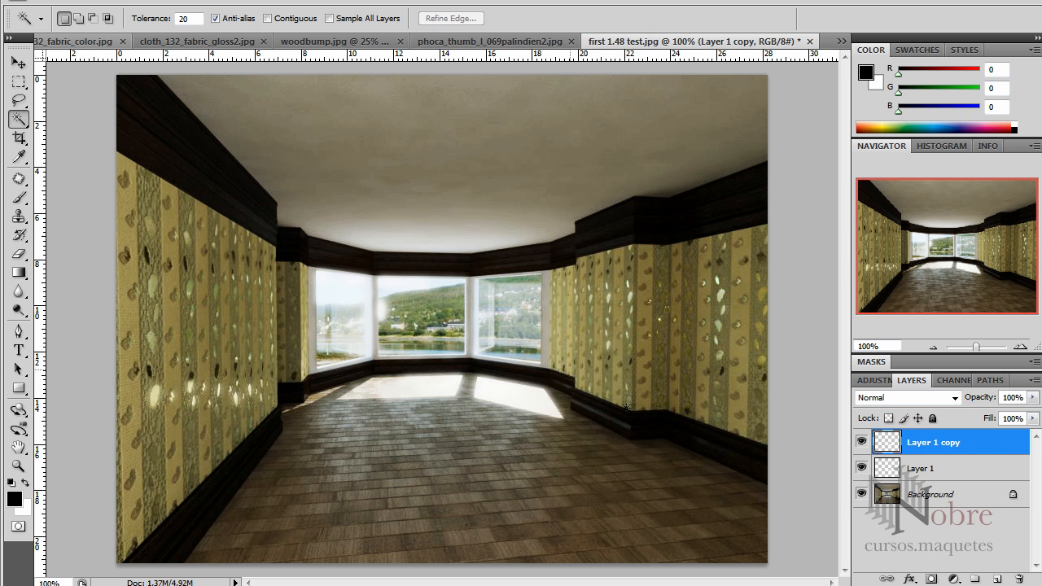
- Add a layer mask to the duplicate and hide its glow around the windows and sunlit floor with a 40-pixel black brush
left_click(931, 579)
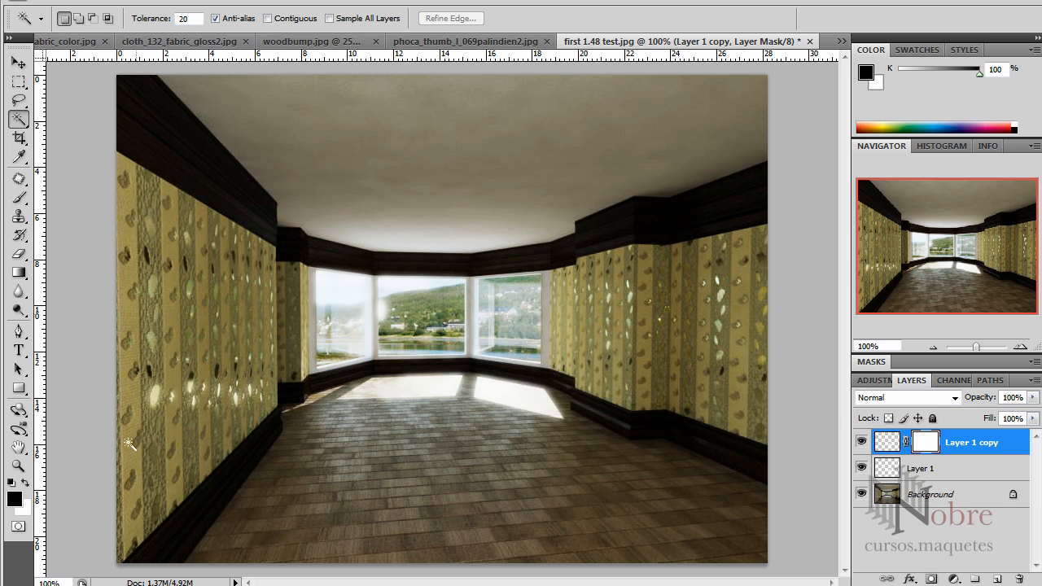
left_click(18, 198)
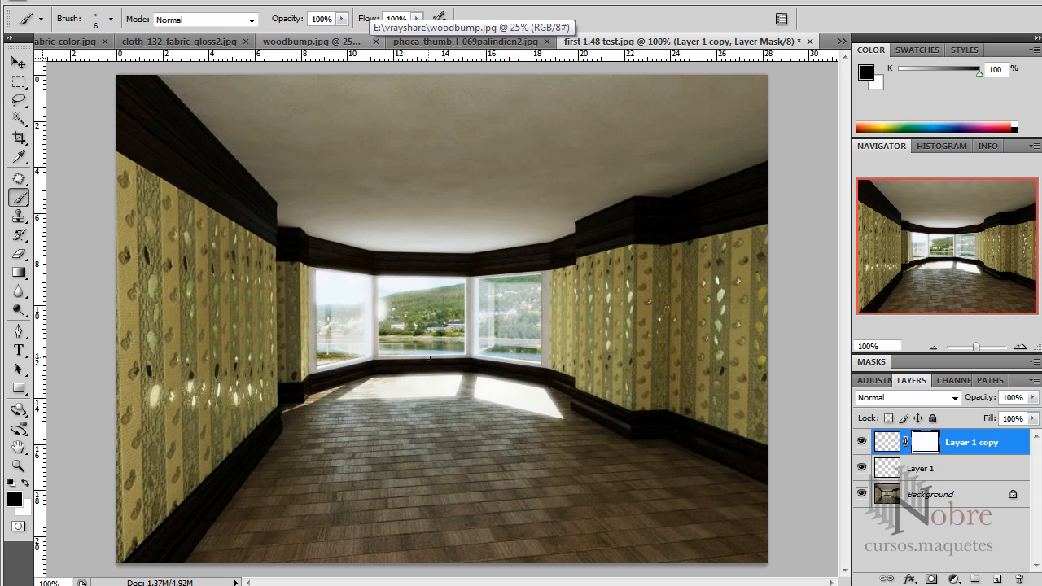
key("bracketright")
key("bracketright")
key("bracketright")
key("bracketright")
key("bracketright")
key("bracketright")
key("bracketright")
key("bracketright")
key("bracketright")
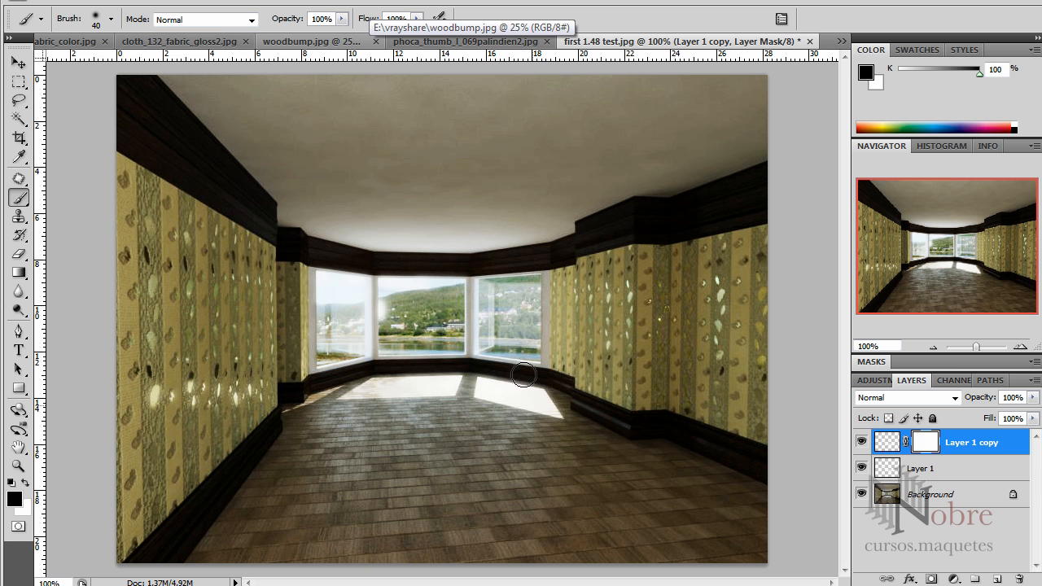
left_click_drag(518, 374, 510, 376)
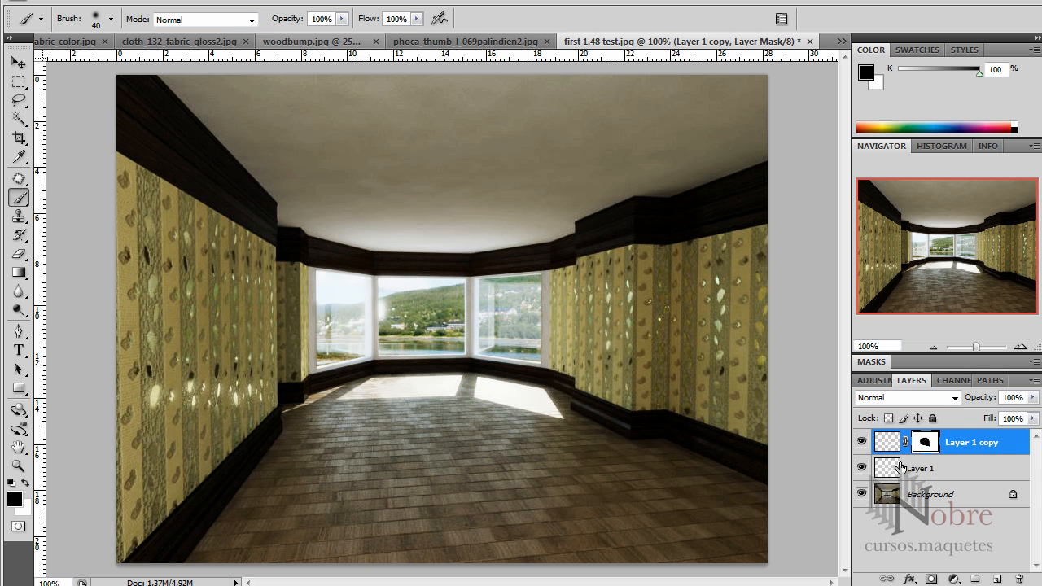
- Mask Layer 1 and fade its glow over the windows and sunlit floor, painting black at 65% opacity and 65% flow
left_click(896, 468)
left_click(930, 578)
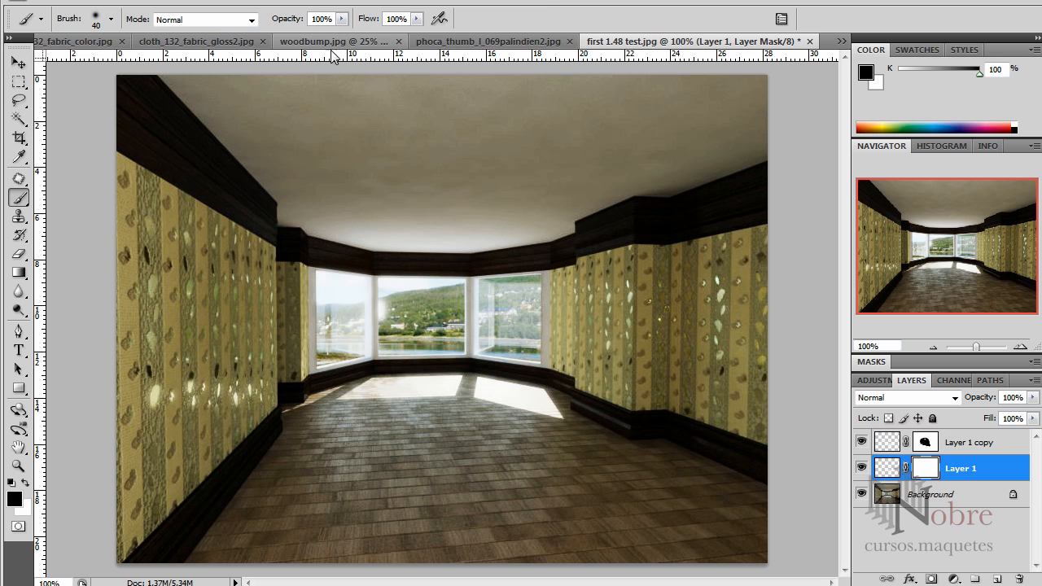
left_click_drag(279, 18, 279, 24)
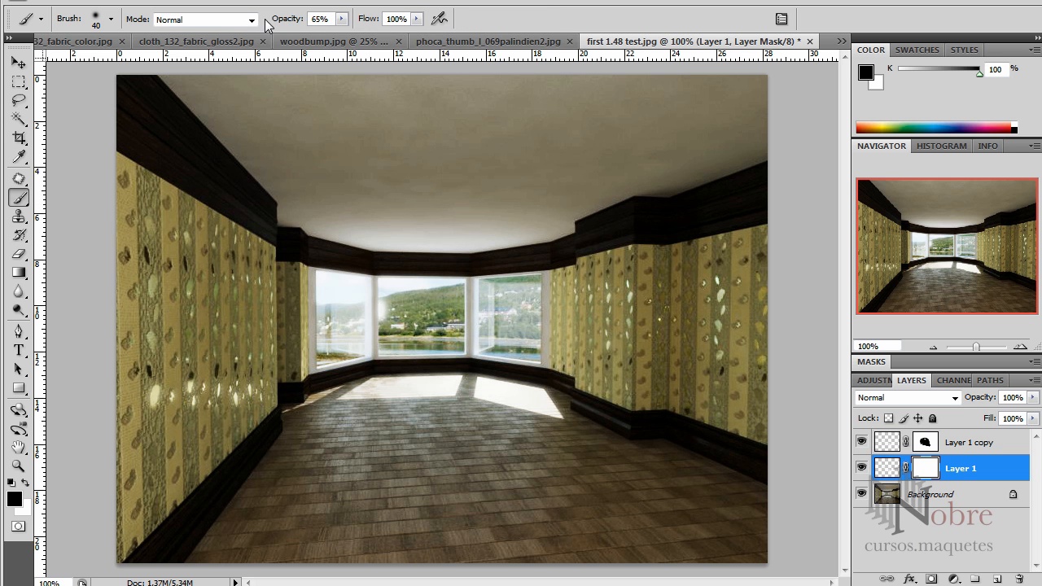
left_click_drag(363, 25, 346, 26)
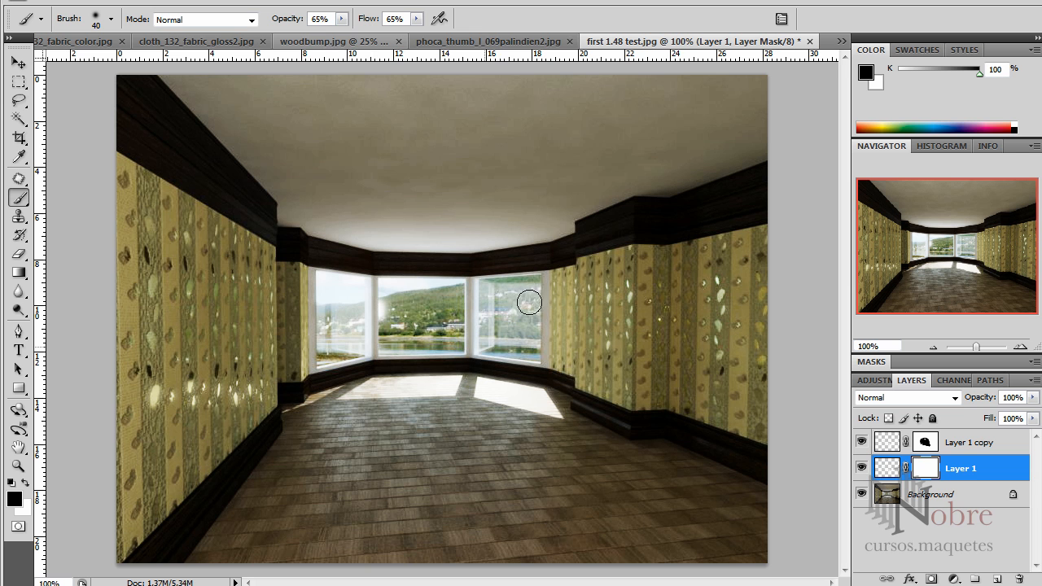
mouse_move(342, 310)
left_mouse_down()
mouse_move(379, 338)
mouse_move(346, 265)
mouse_move(373, 263)
mouse_move(455, 357)
mouse_move(526, 240)
mouse_move(497, 310)
mouse_move(381, 268)
left_mouse_up()
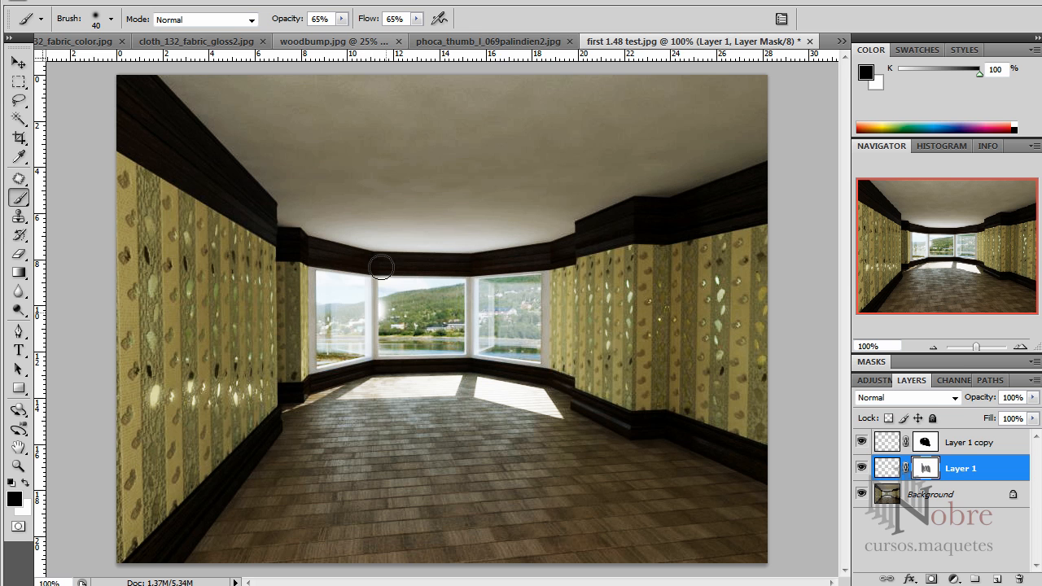
left_click_drag(334, 329, 368, 311)
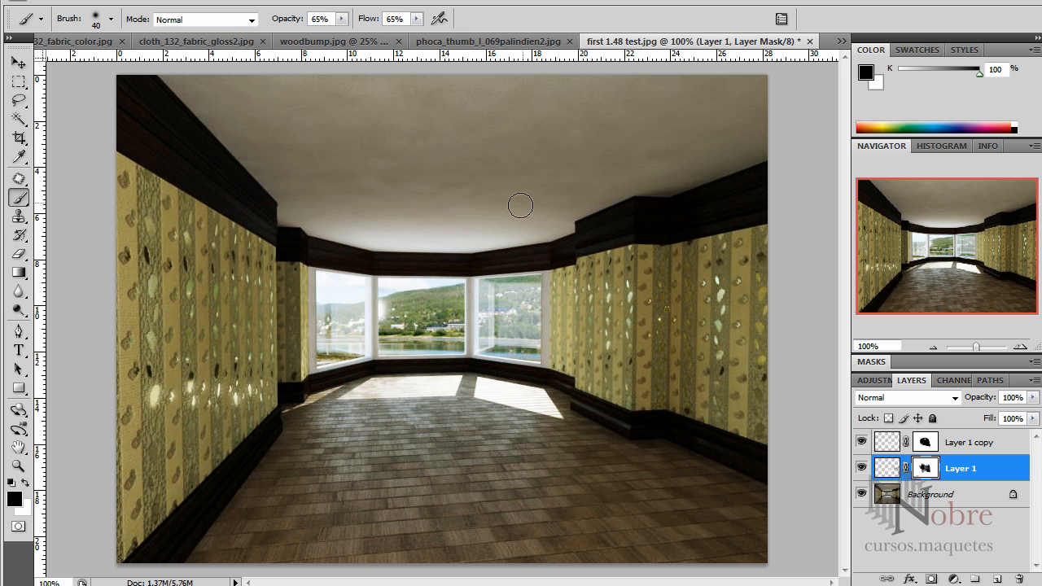
- Duplicate the background and both masked glow layers together, and merge the copies into a single layer
left_click(19, 290)
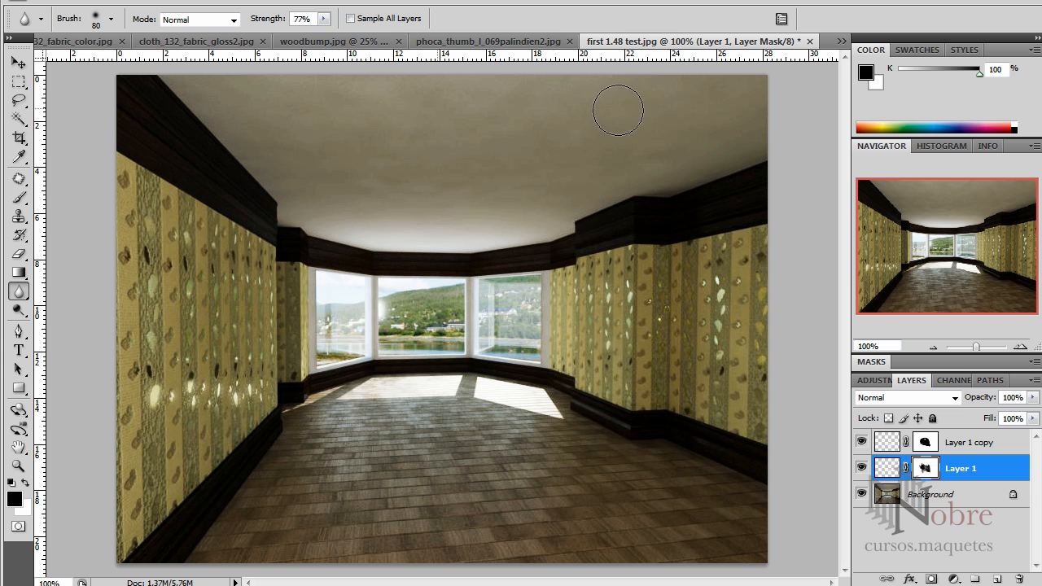
left_click(904, 501)
left_click(918, 444, "shift")
left_click_drag(975, 452, 999, 578)
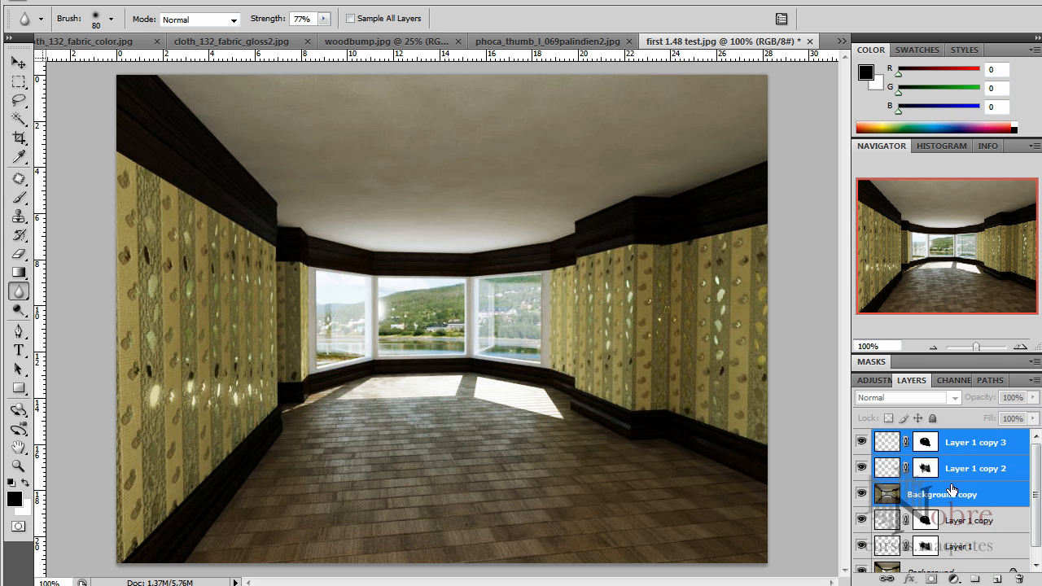
right_click(948, 499)
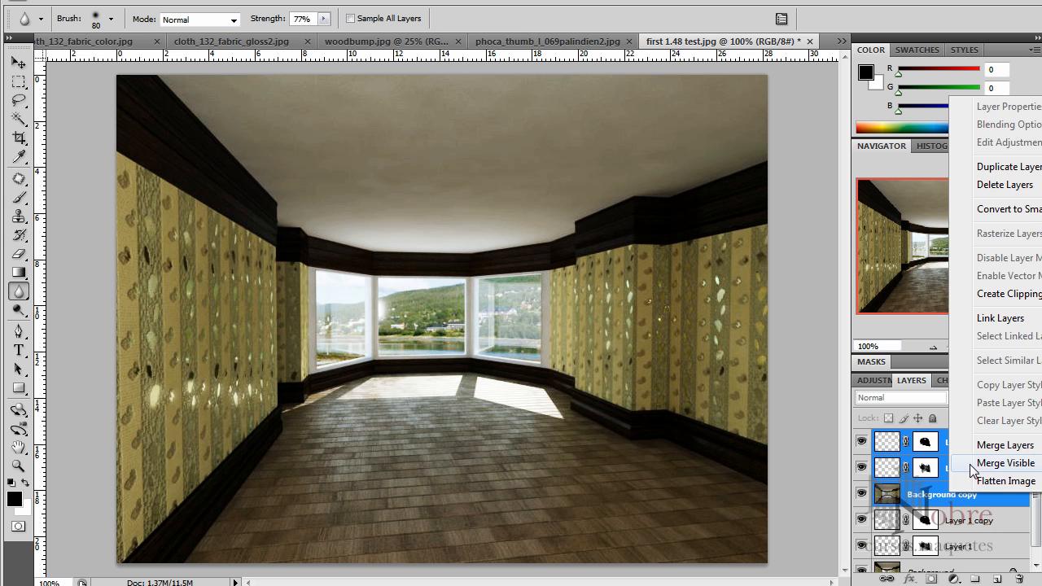
left_click(1006, 446)
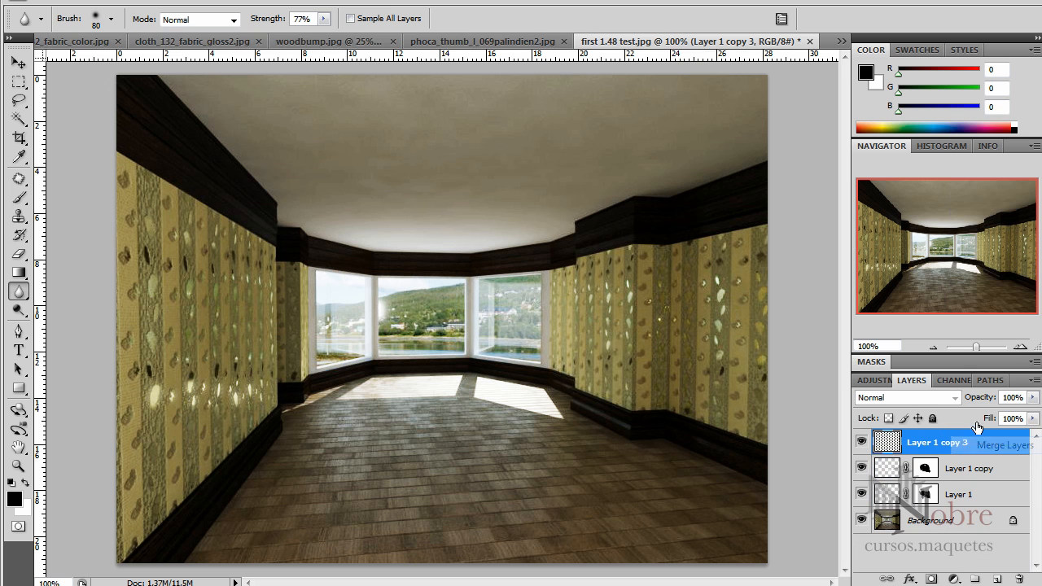
- Apply Lens Correction to the merged layer with Red/Cyan Fringe at +10 and Blue/Yellow Fringe at -10
left_click(244, 1)
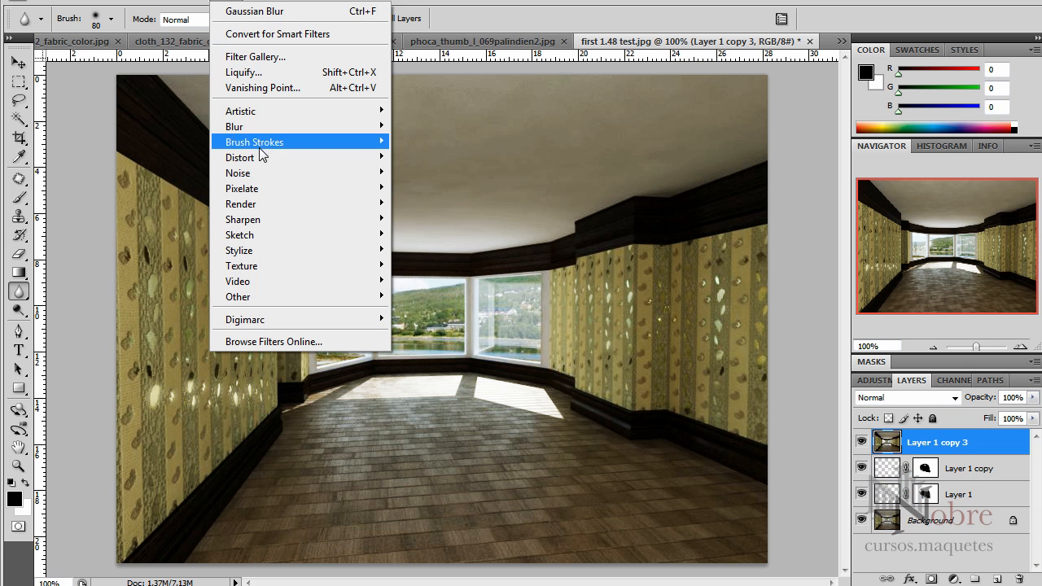
mouse_move(262, 159)
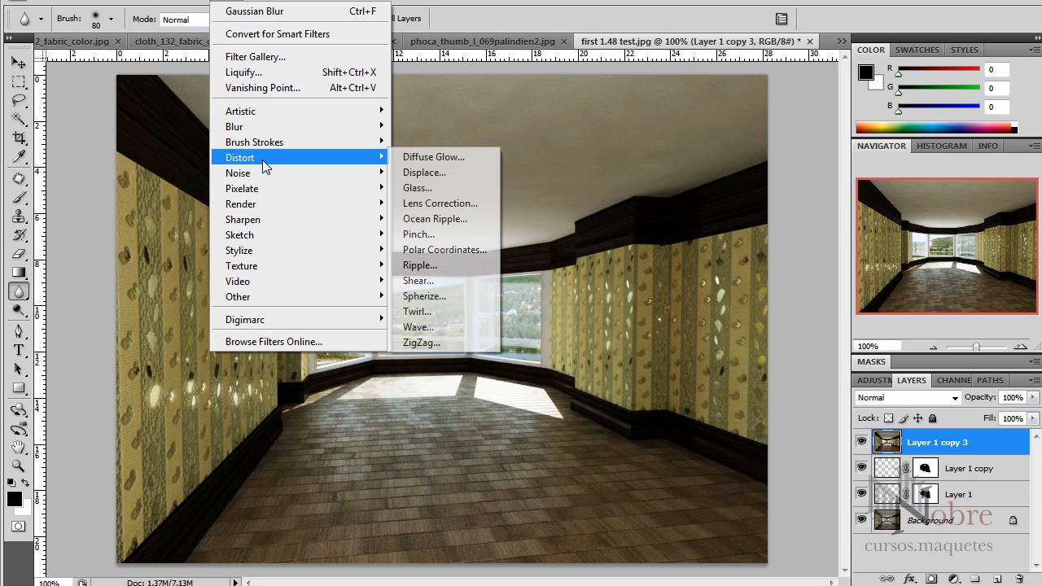
left_click(440, 203)
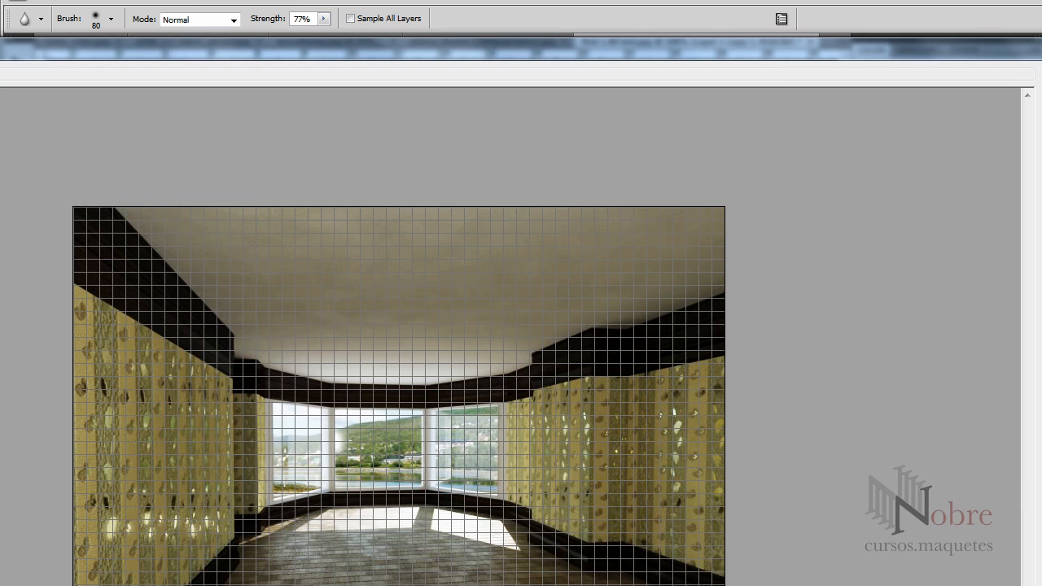
left_click_drag(761, 48, 739, 11)
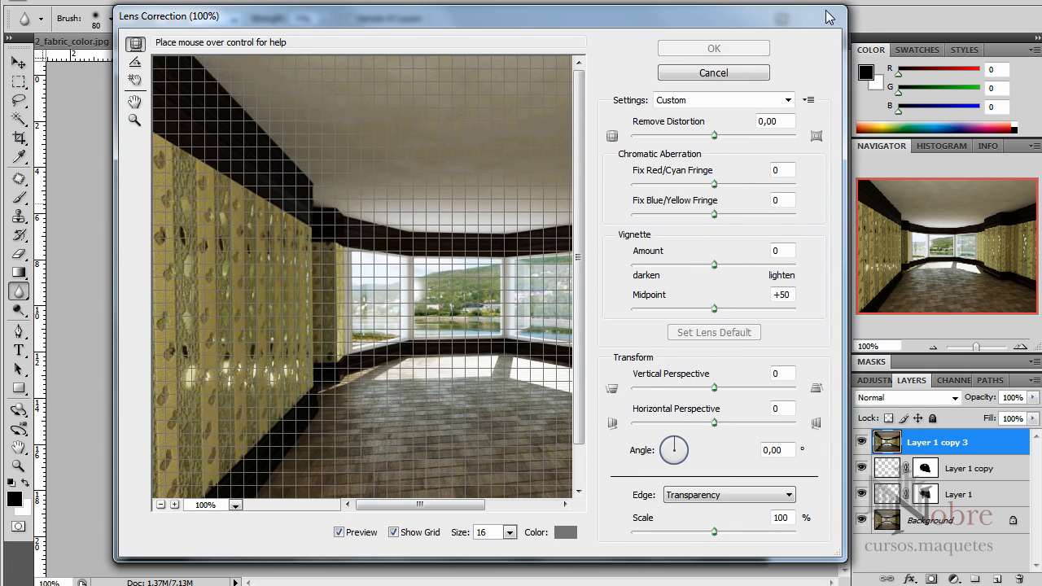
left_click_drag(842, 7, 818, 6)
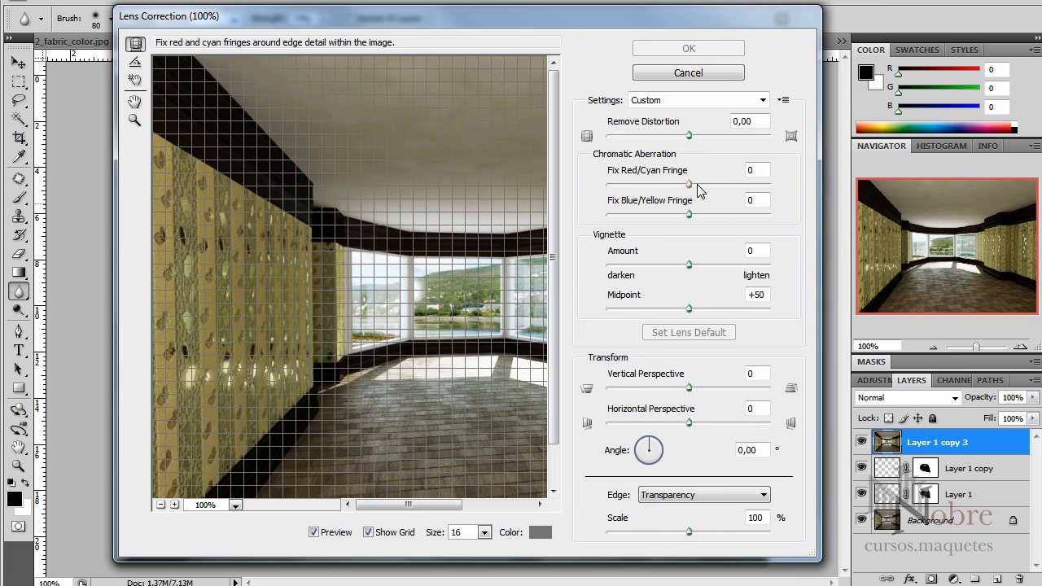
type("10")
key("Tab")
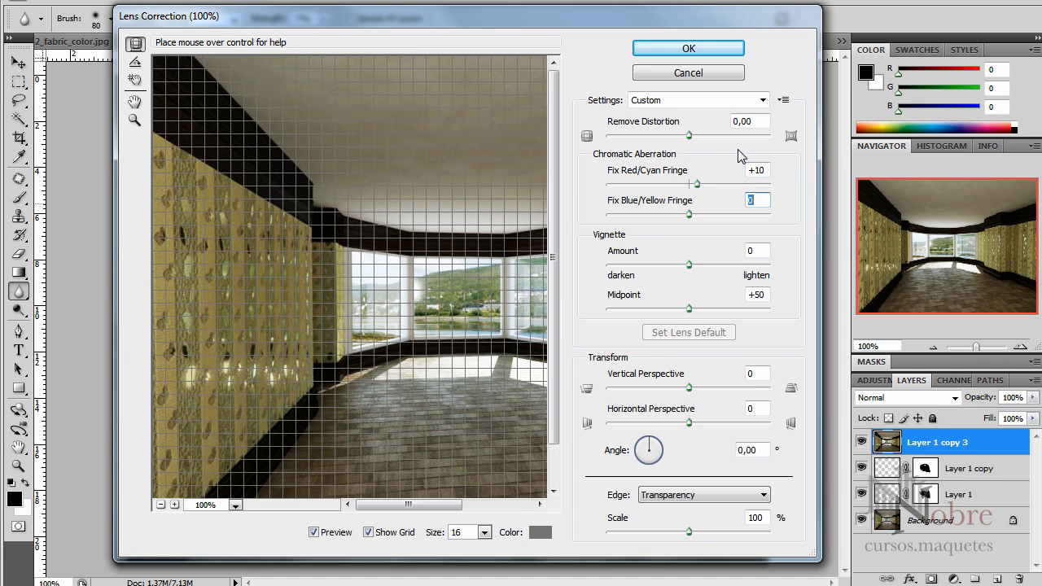
type("-10")
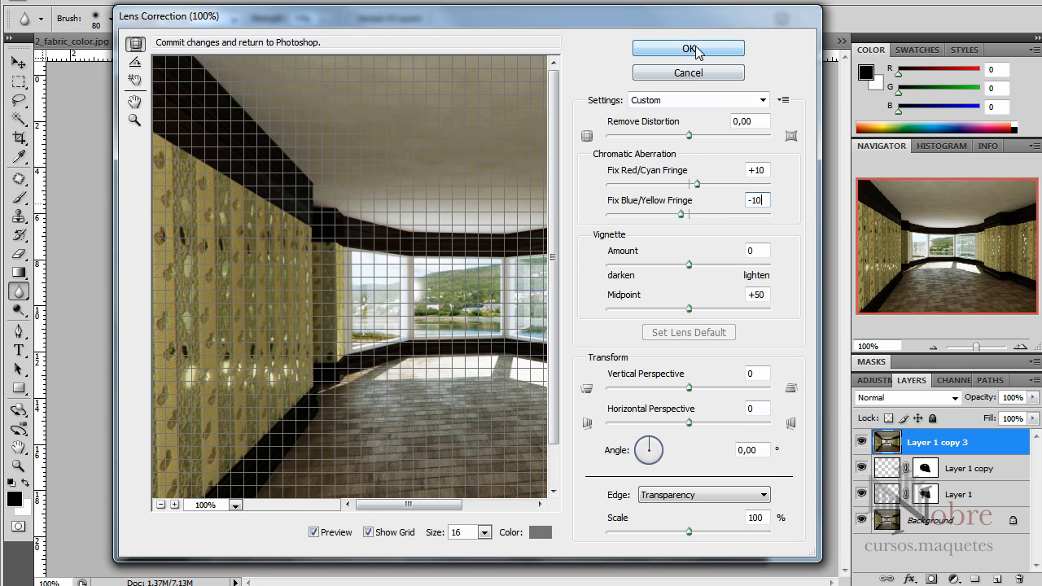
left_click(688, 49)
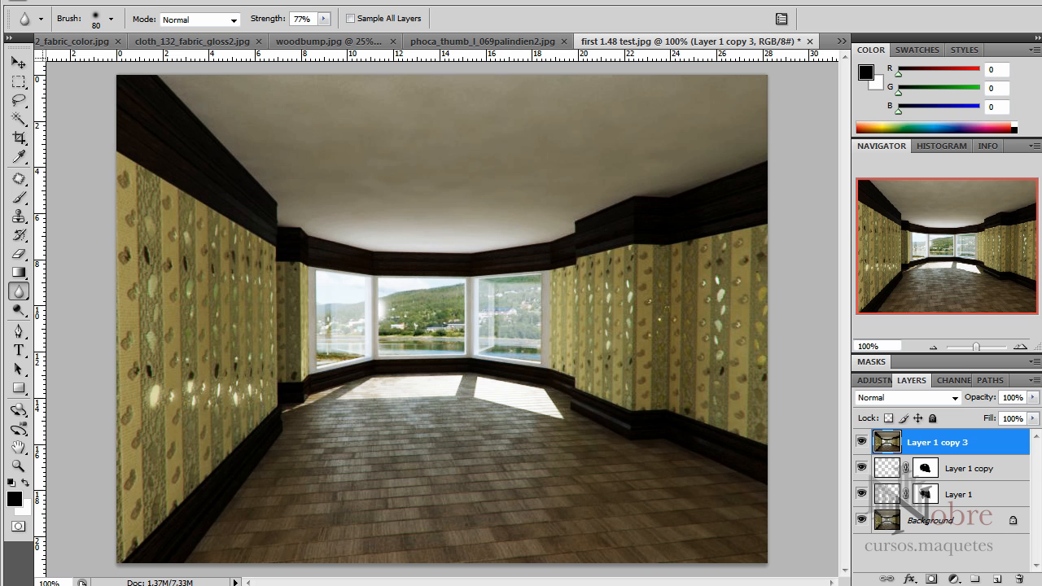
- Bring up the original render in the V-Ray frame buffer, compare it with the edited image and return to Photoshop
key("alt+Tab")
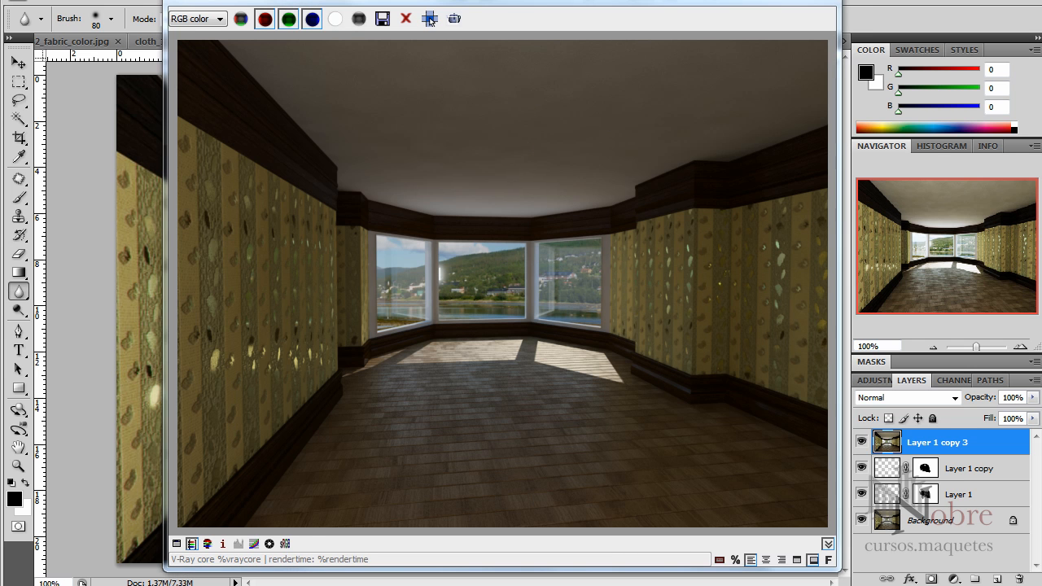
left_click_drag(430, 20, 363, 17)
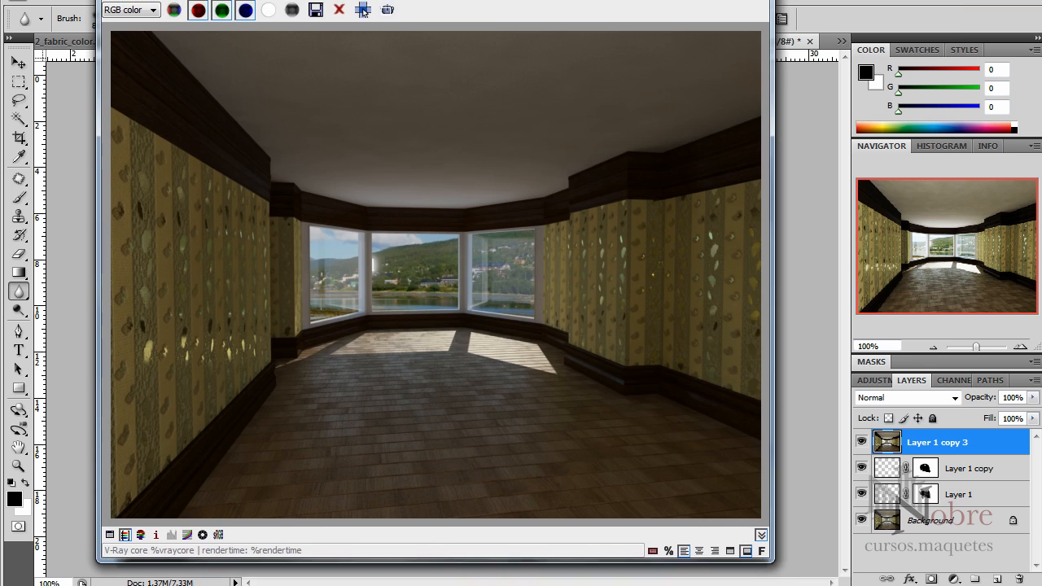
key("alt+Tab")
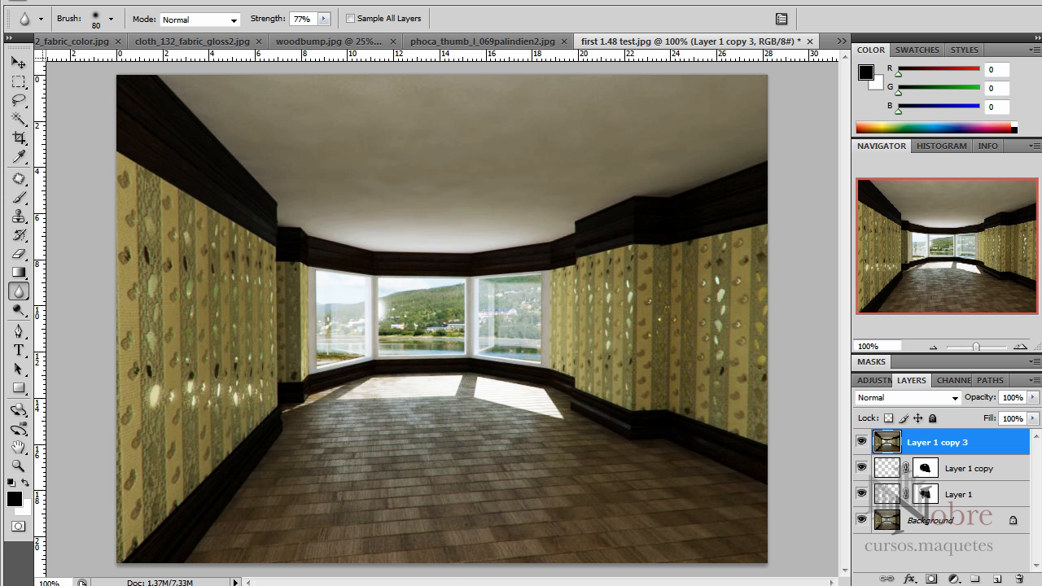
- Revert the document and repeatedly undo and redo the revert to compare the original render with the edited version
left_click(47, 2)
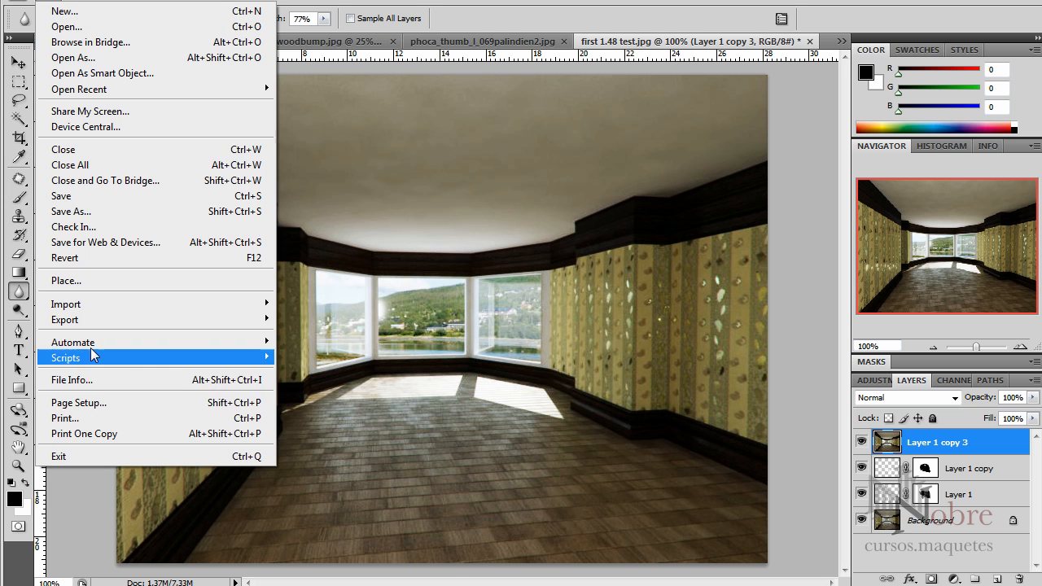
left_click(93, 257)
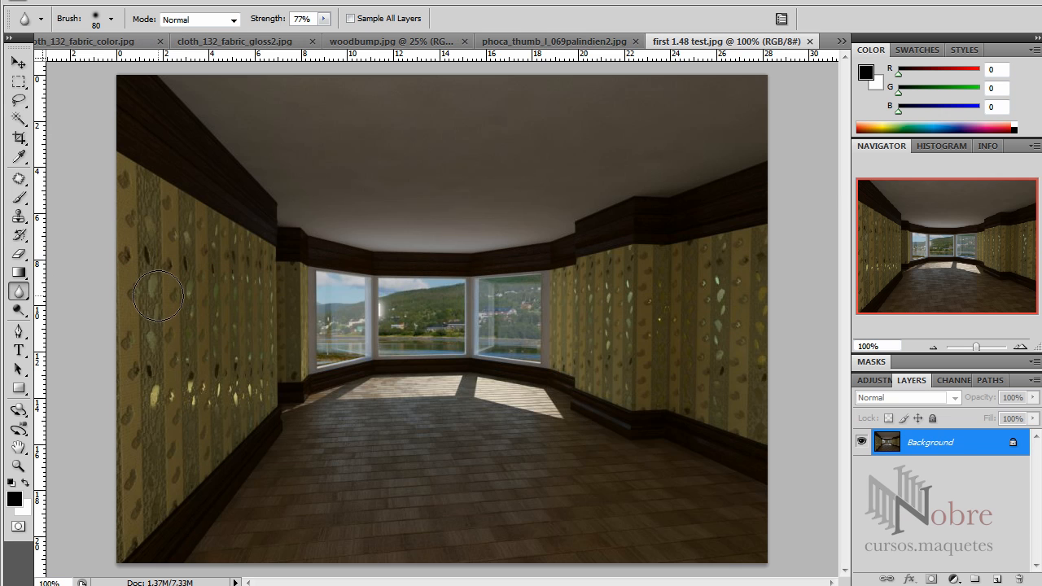
key("ctrl+z")
key("ctrl+z")
key("ctrl+z")
key("ctrl+z")
key("ctrl+z")
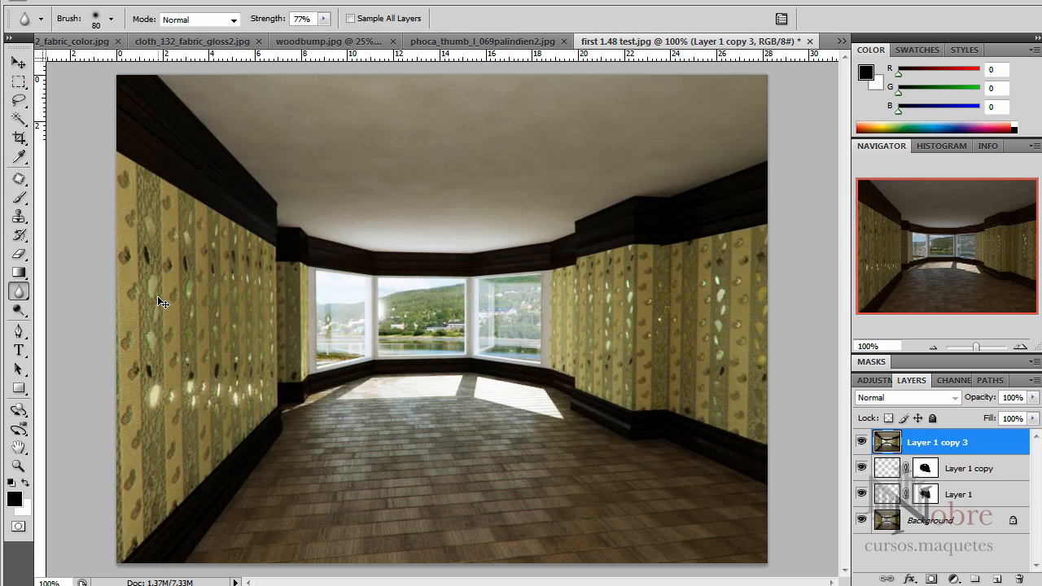
key("ctrl+z")
key("ctrl+z")
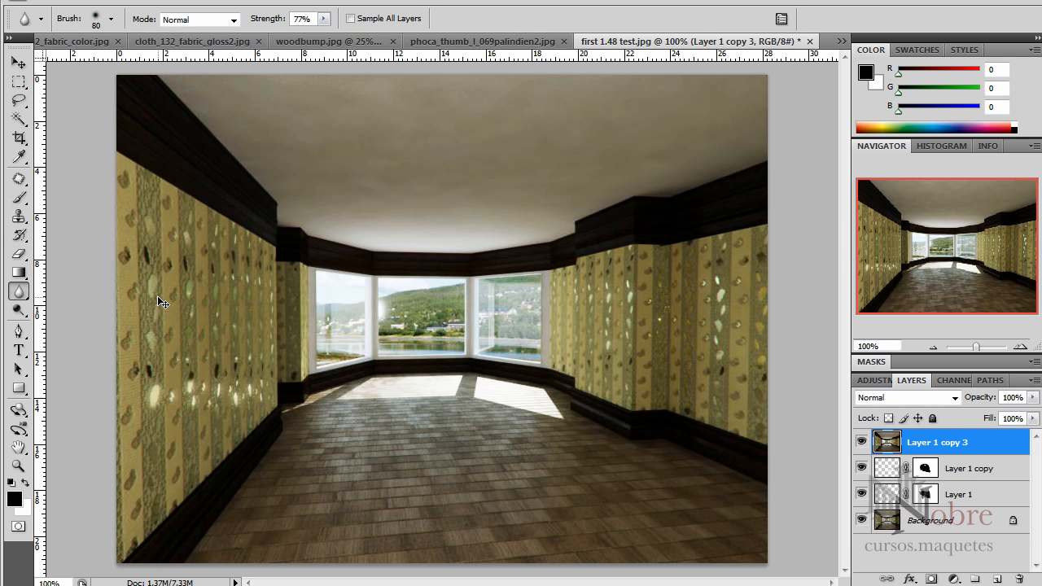
key("ctrl+z")
key("ctrl+z")
key("ctrl+z")
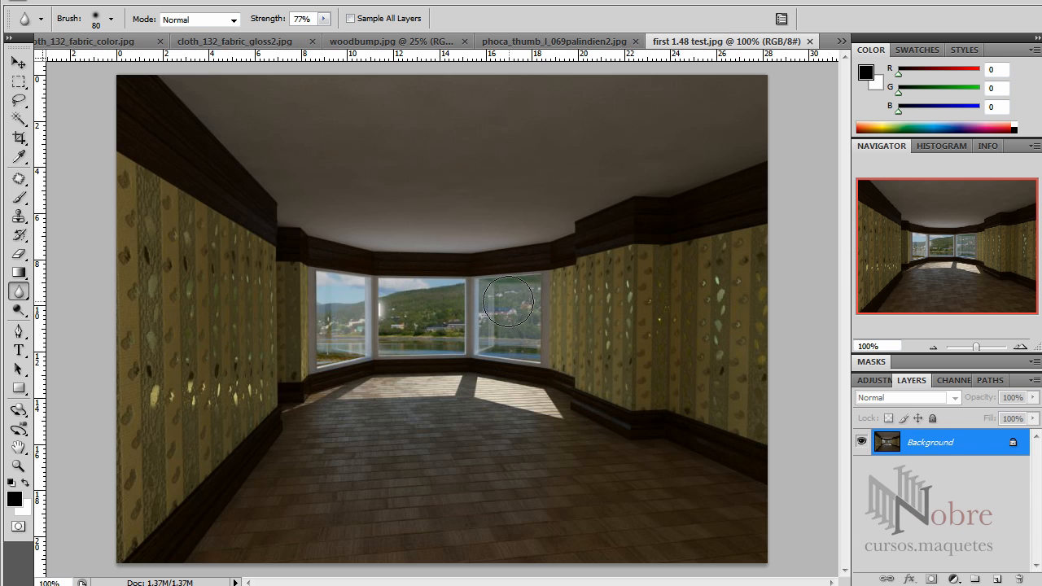
key("ctrl+z")
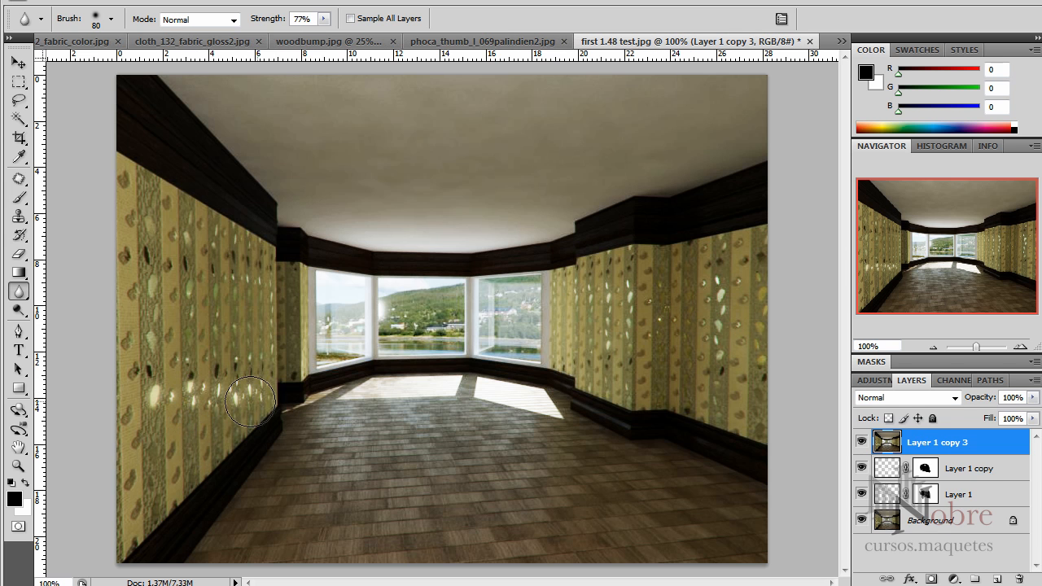
key("ctrl+z")
key("ctrl+z")
key("ctrl+z")
key("ctrl+z")
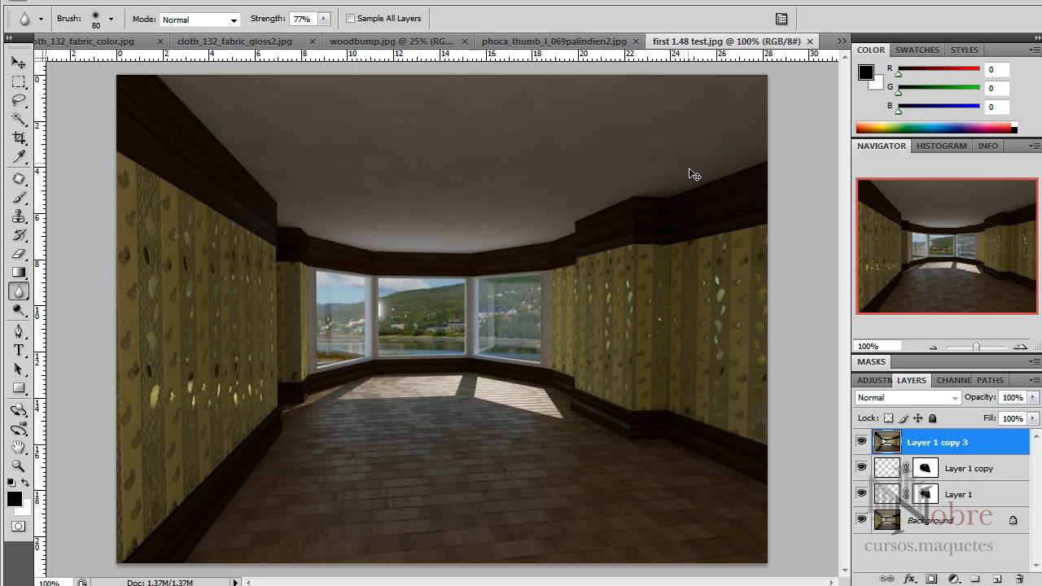
key("ctrl+z")
key("ctrl+z")
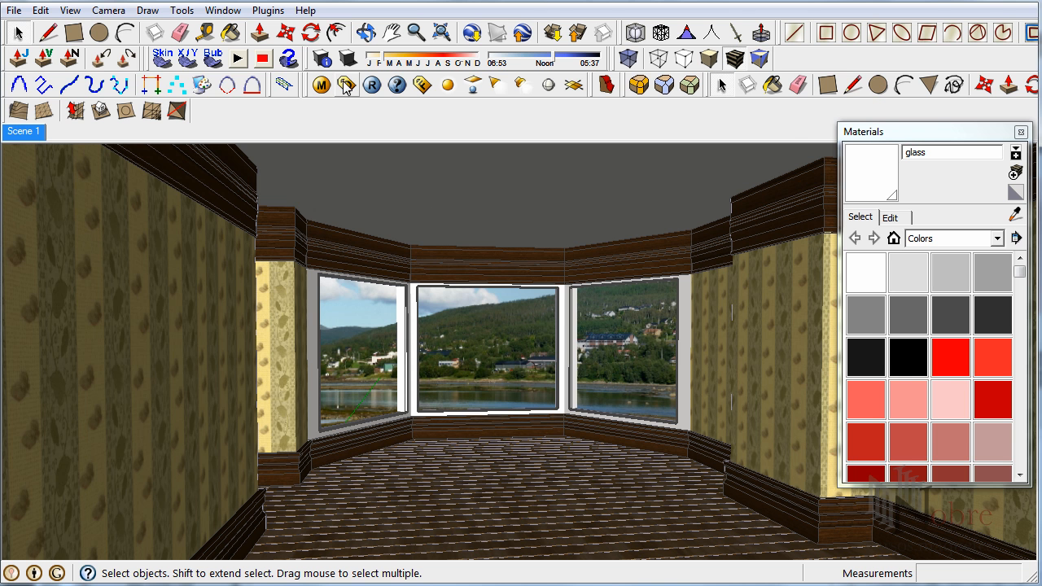
- Switch to SketchUp and, in the V-Ray options' Image Sampler, set the antialiasing filter to Catmull Rom and the color threshold to 0,005
left_click(346, 85)
left_click(463, 287)
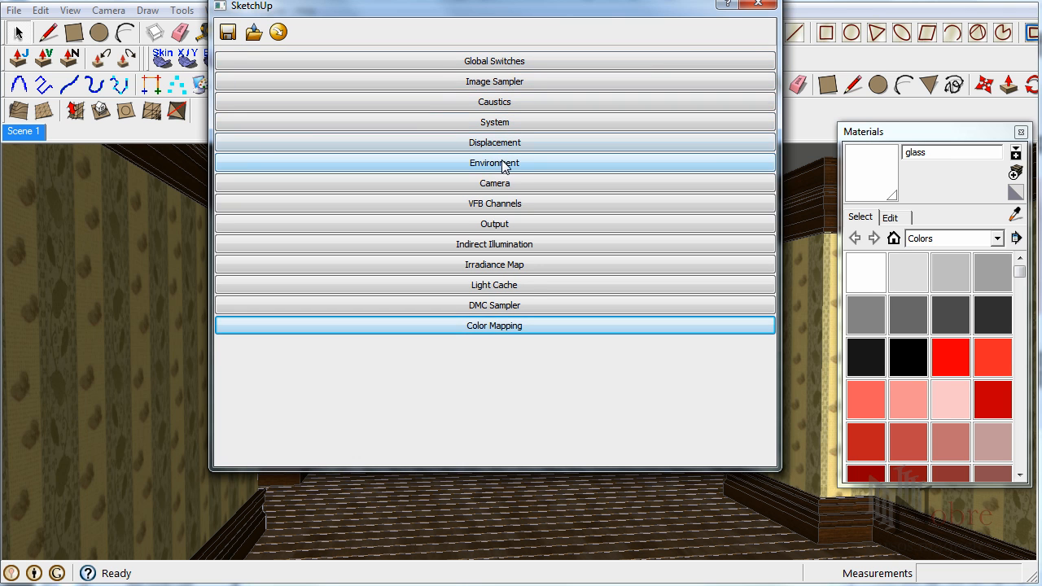
left_click(507, 203)
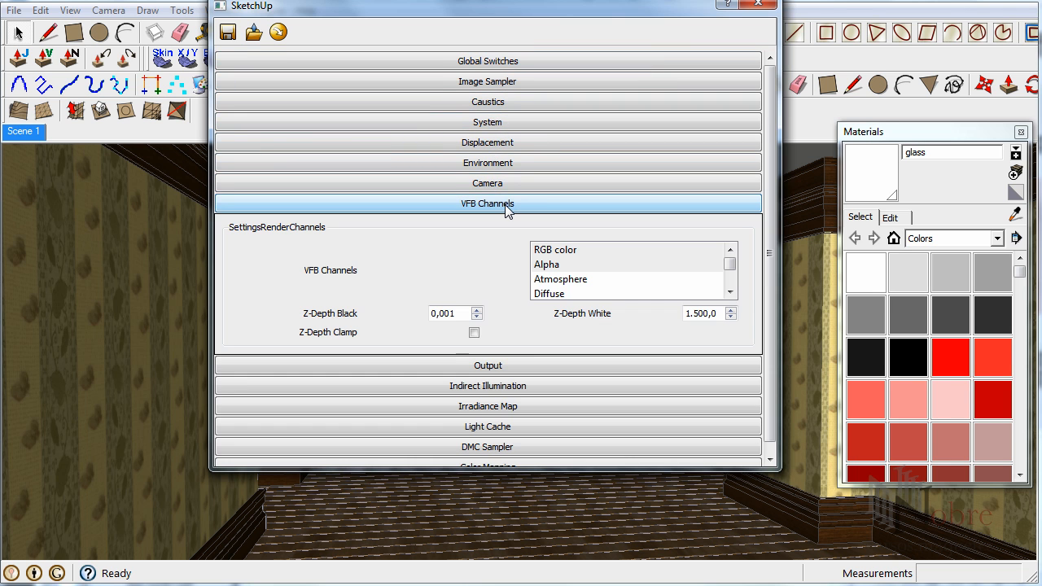
left_click(507, 205)
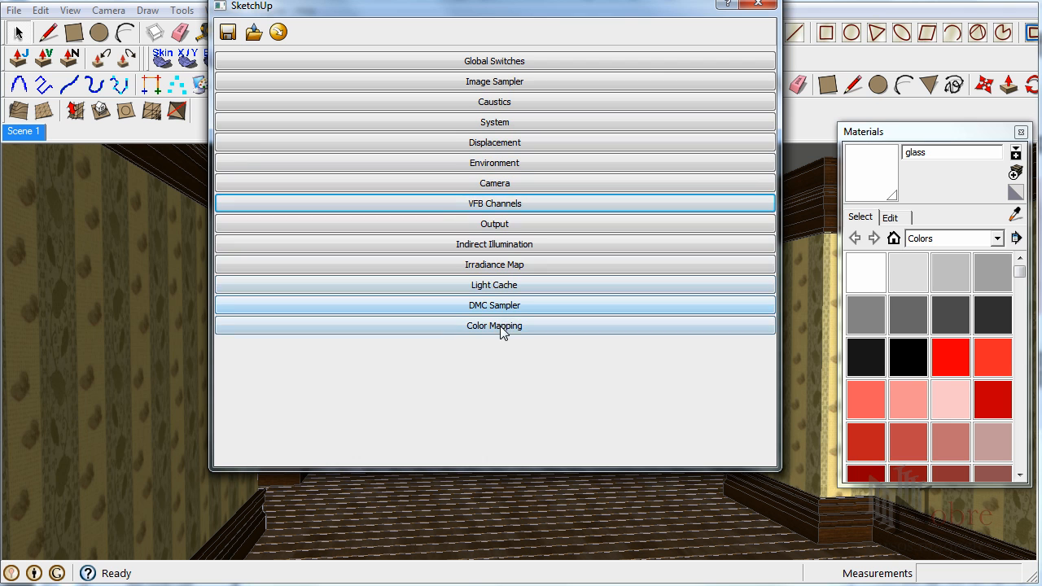
left_click(500, 84)
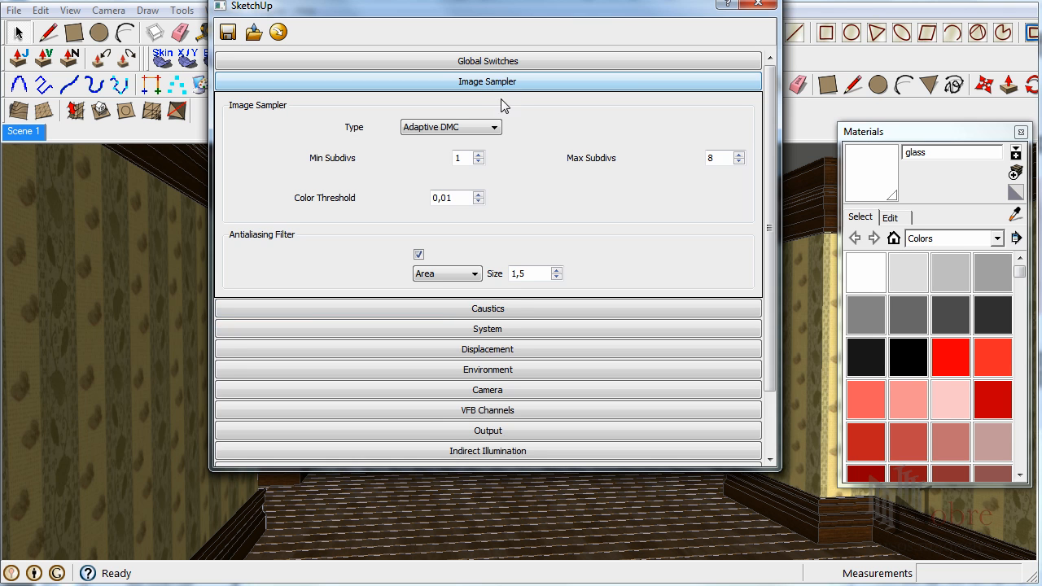
left_click(493, 128)
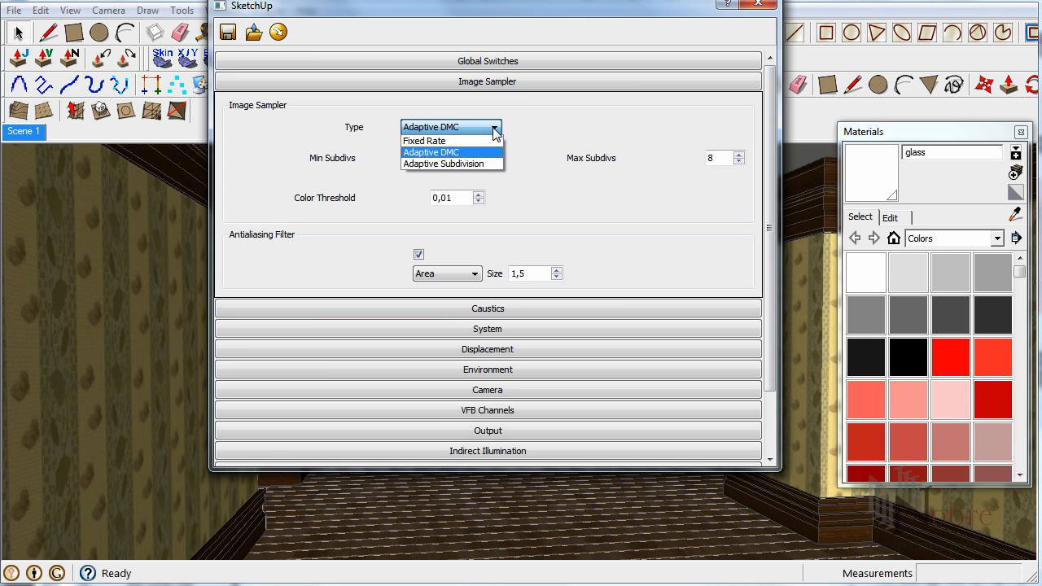
left_click(521, 130)
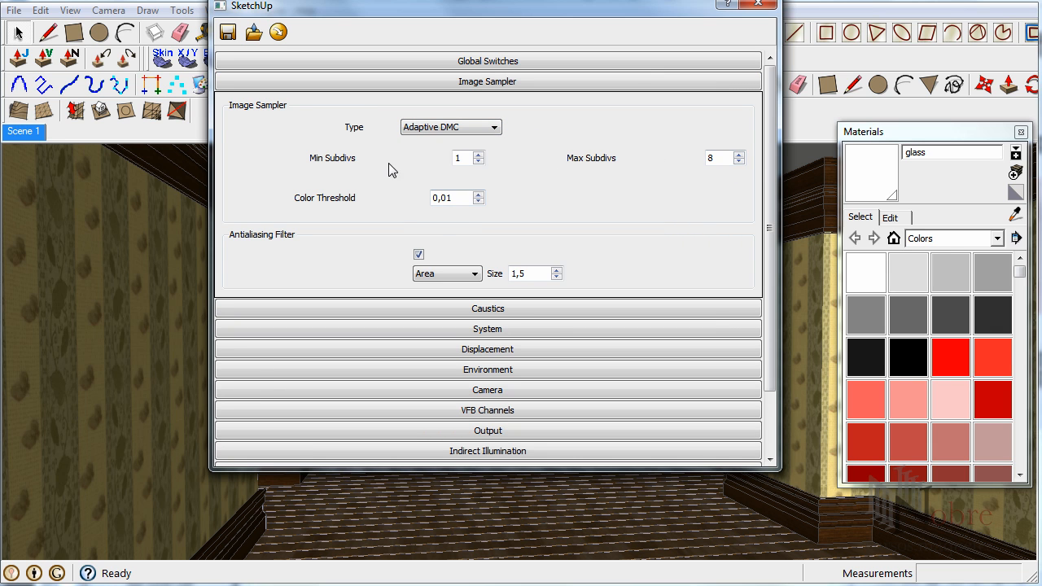
left_click(464, 275)
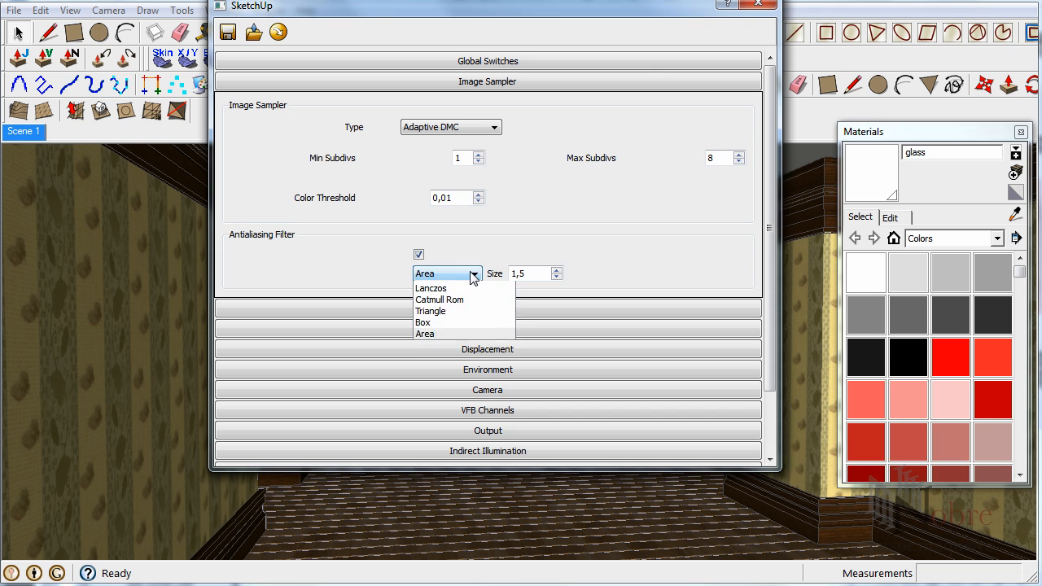
left_click(454, 313)
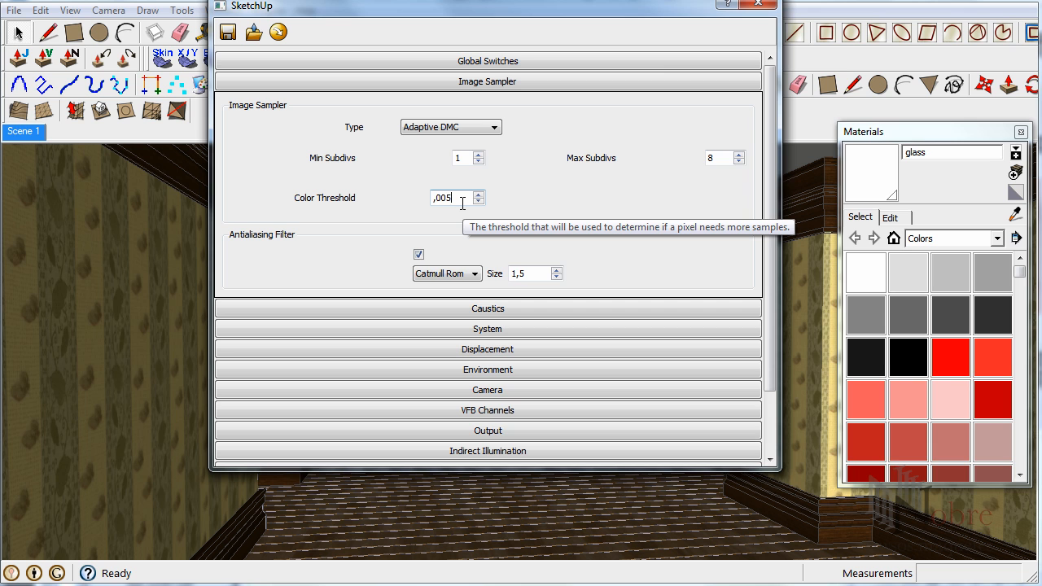
key("Return")
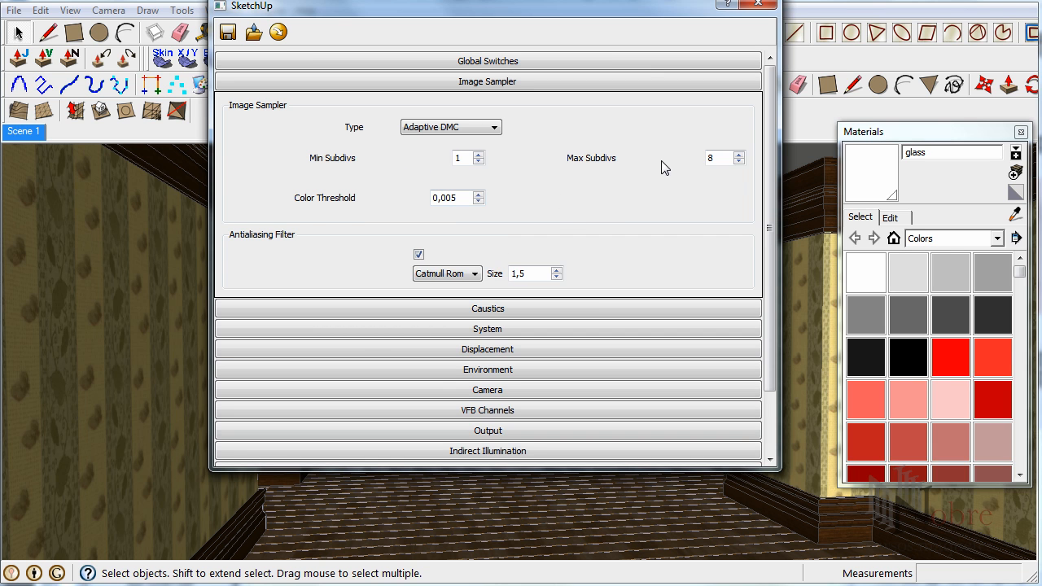
- Collapse the Image Sampler settings and set the DMC Sampler's noise threshold to 0,001
left_click_drag(766, 138, 767, 200)
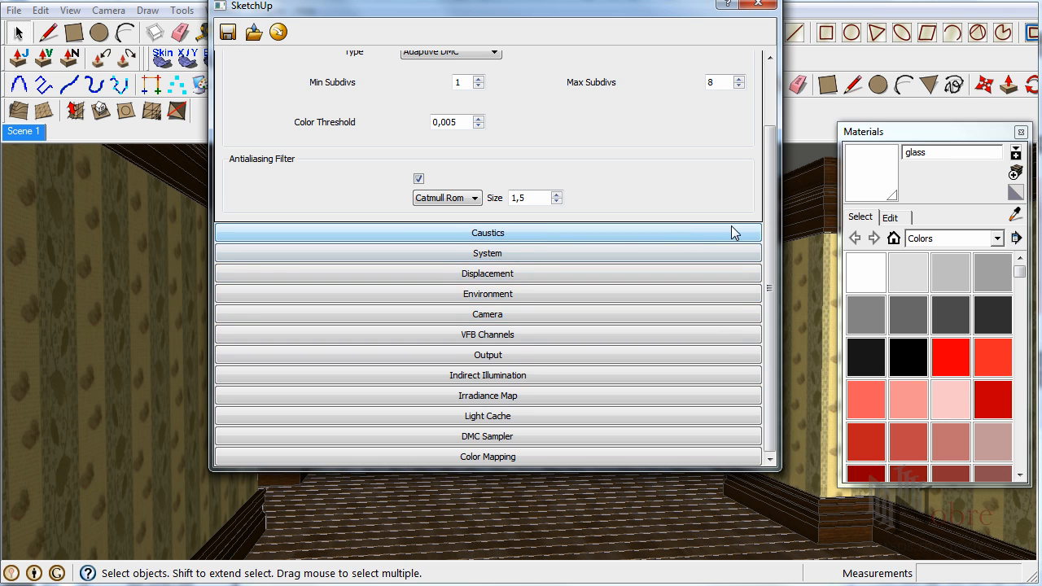
left_click_drag(770, 205, 766, 91)
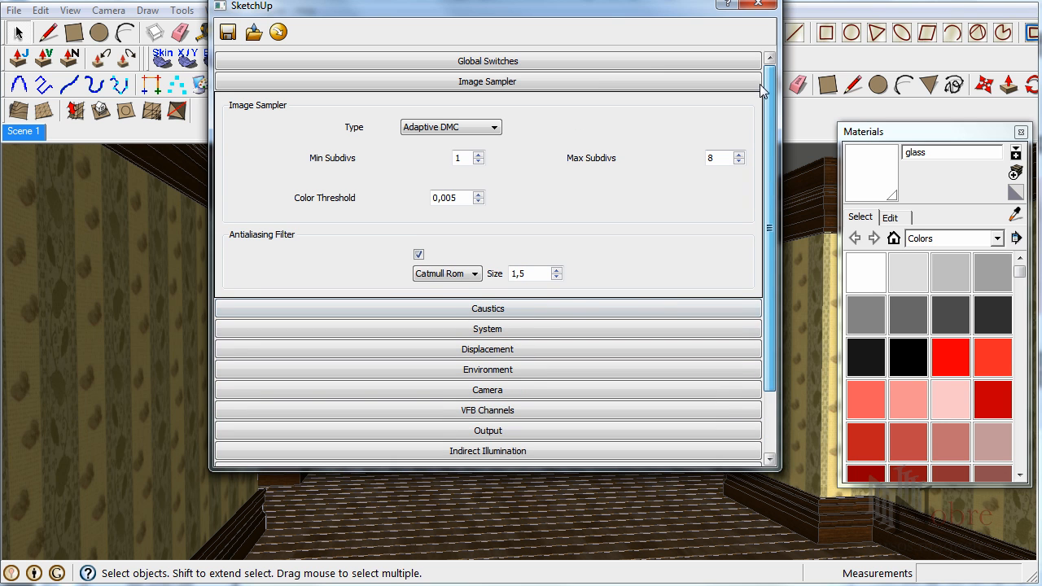
left_click(519, 81)
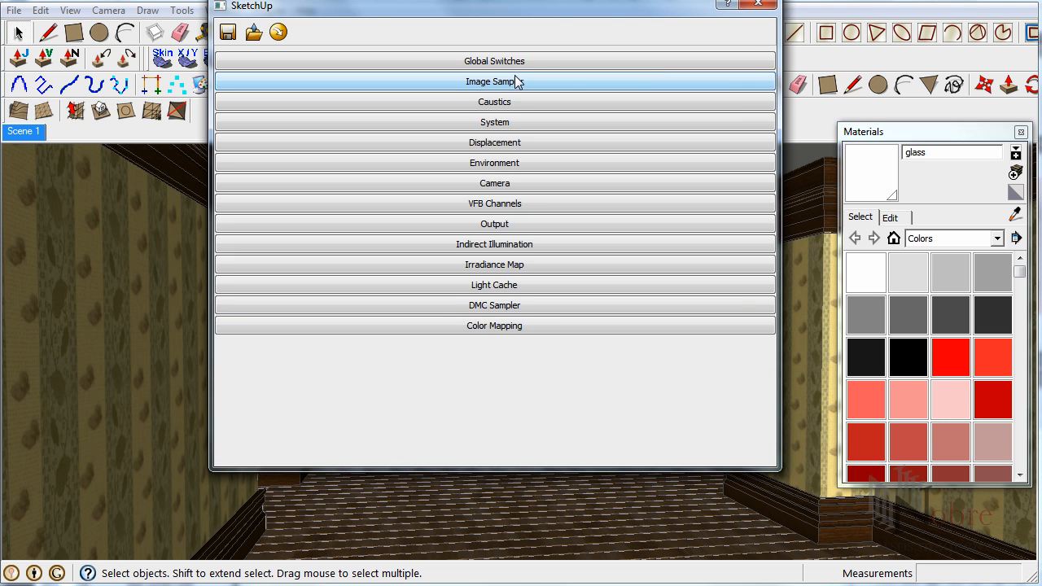
left_click(528, 306)
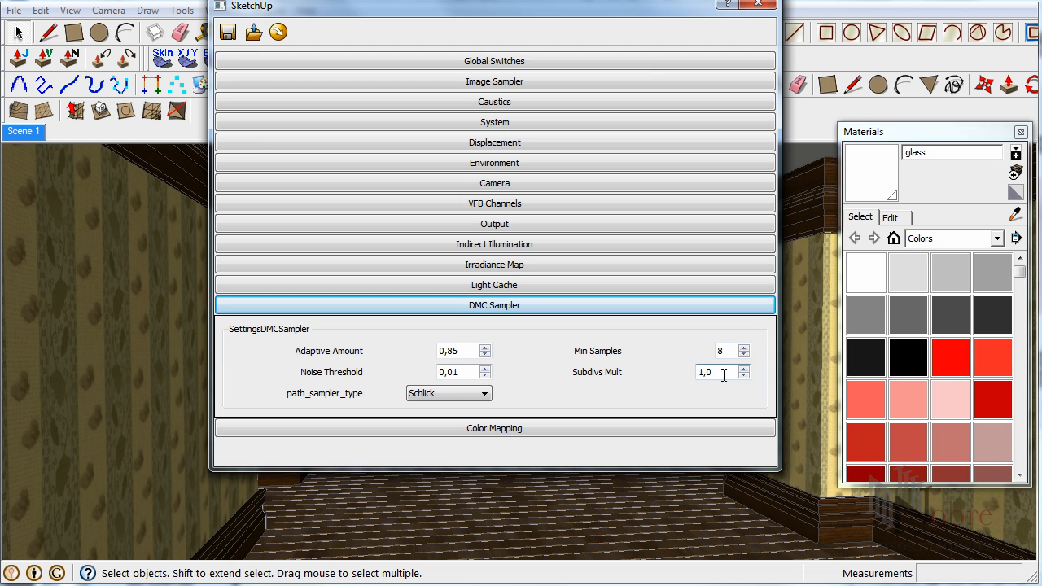
left_click(485, 376)
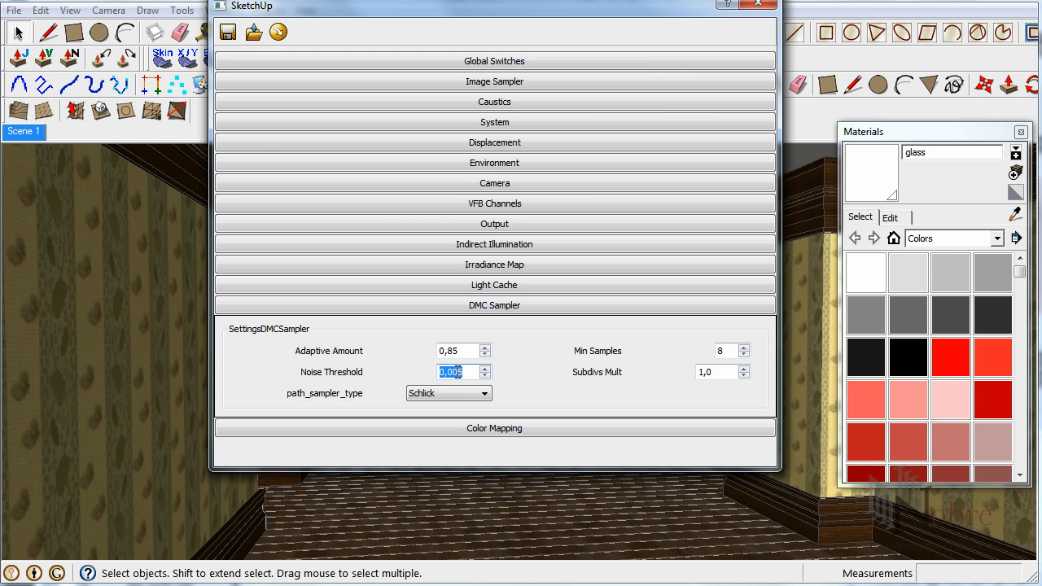
left_click(485, 377)
left_click(485, 368)
type(",00")
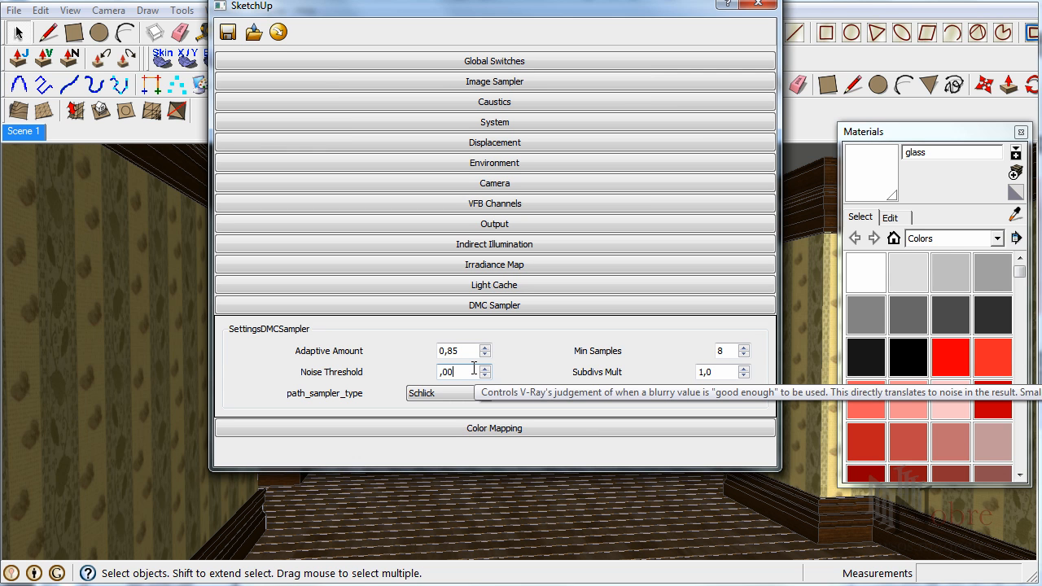
type("1")
left_click(527, 345)
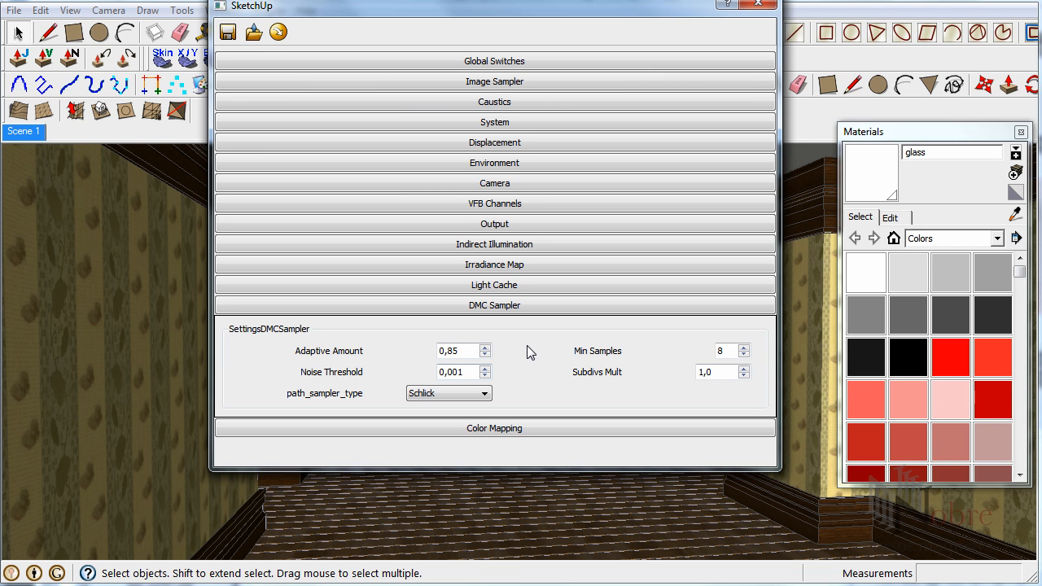
- Review the DMC Sampler's path sampler types, keep Schlick, and collapse the DMC Sampler settings
left_click(486, 395)
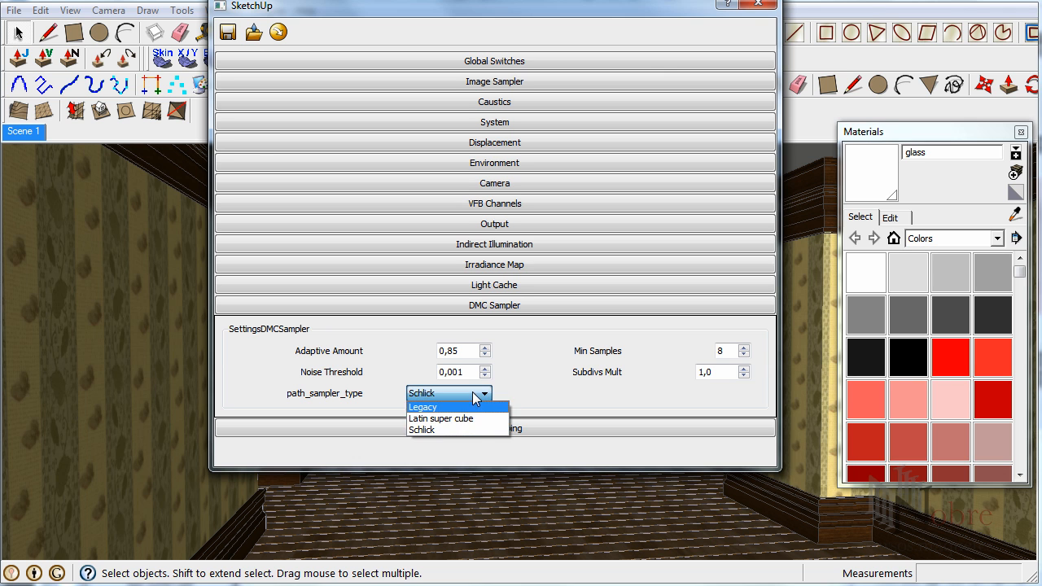
left_click(479, 395)
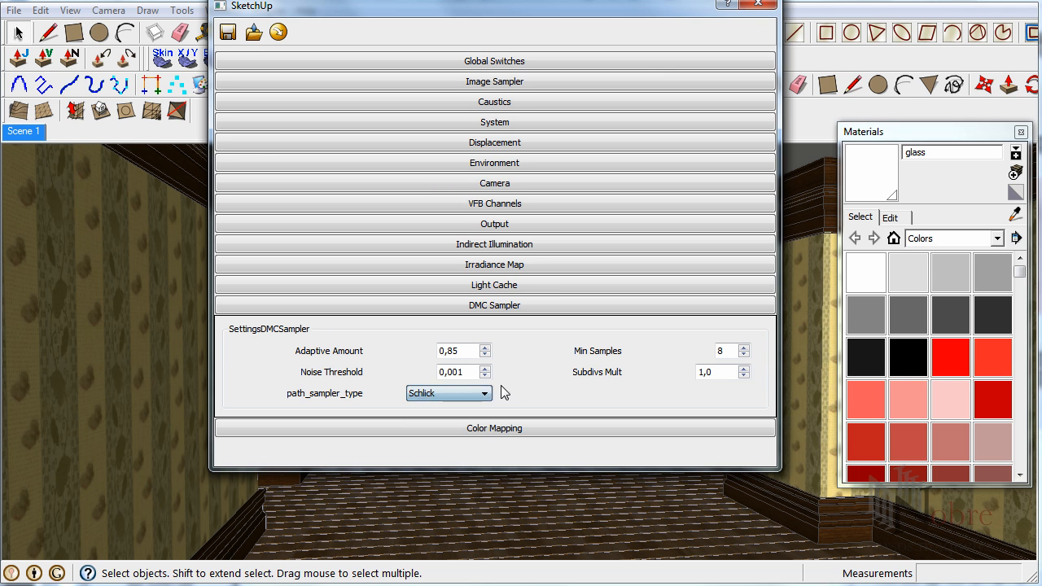
left_click(501, 307)
- Turn on Clamp Output in the V-Ray Color Mapping settings, look over the Output section and close the options
left_click(499, 329)
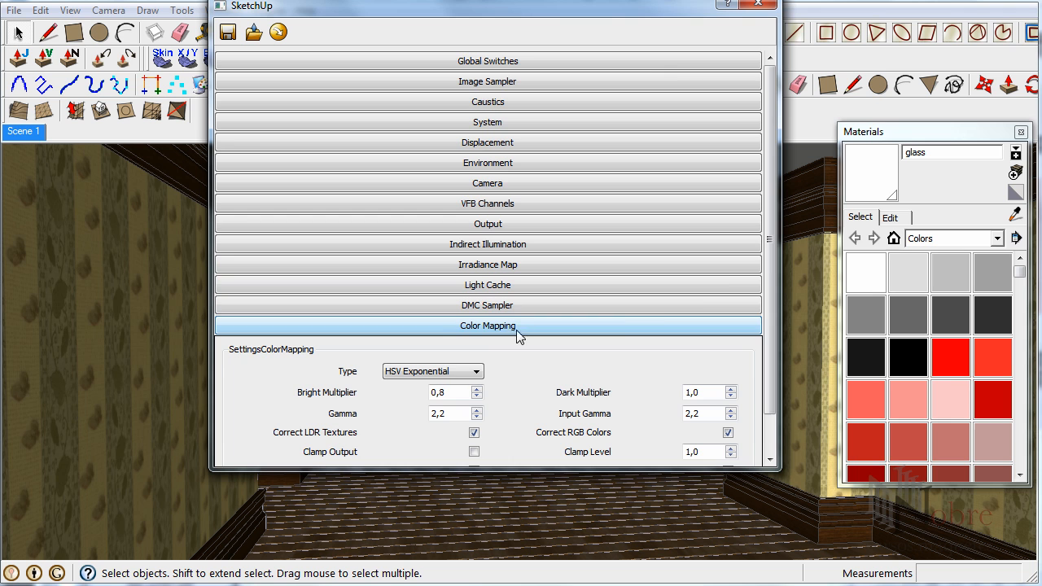
scroll(770, 265, "down", 1)
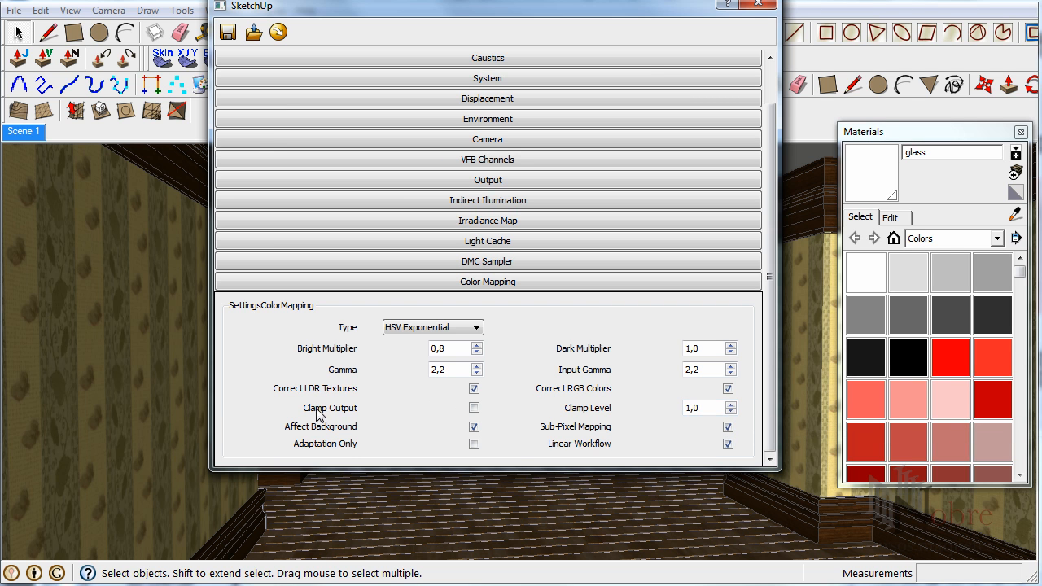
left_click(474, 408)
left_click(529, 282)
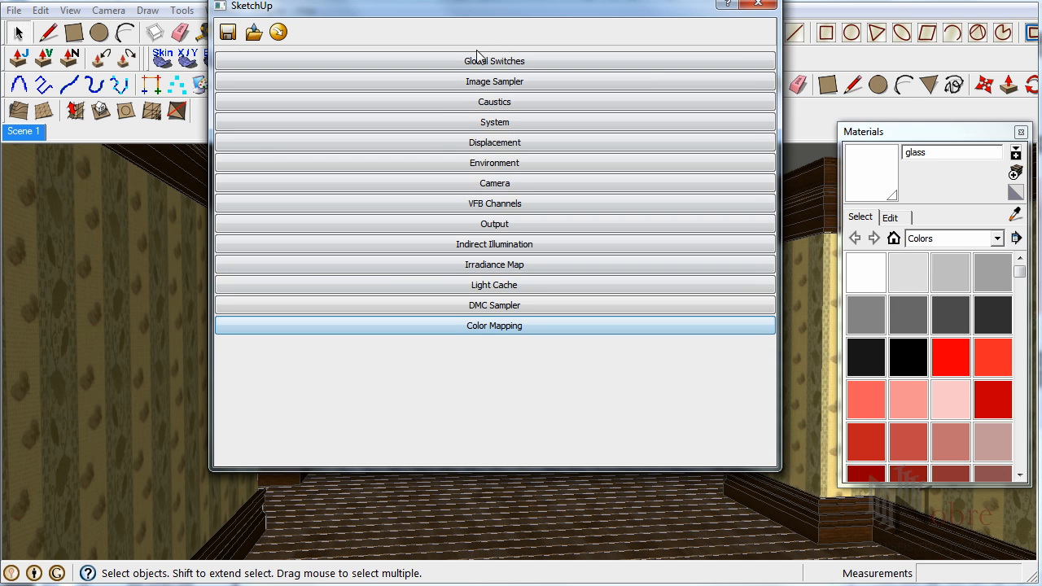
left_click(504, 226)
left_click(504, 225)
left_click(758, 4)
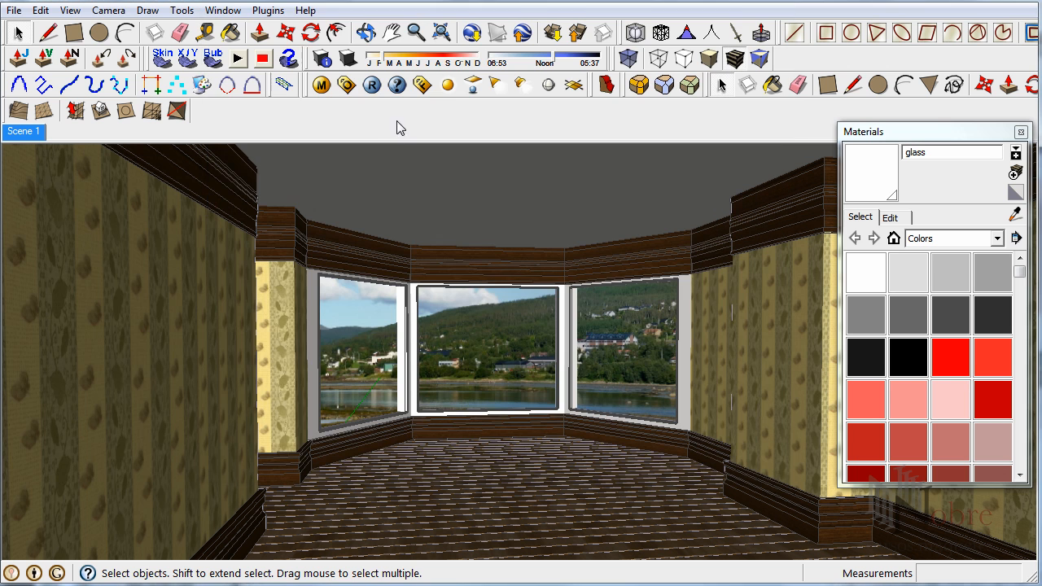
- In the V-Ray Material Editor, set the cloth_132_fabric_color material's bump amount to 0,5 and close the editor
left_click(345, 86)
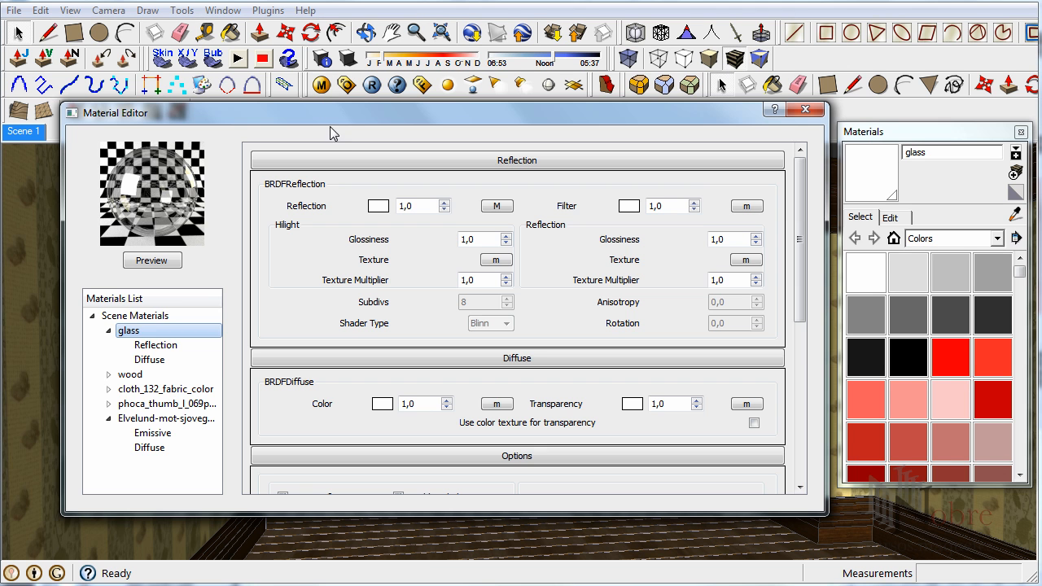
left_click(108, 331)
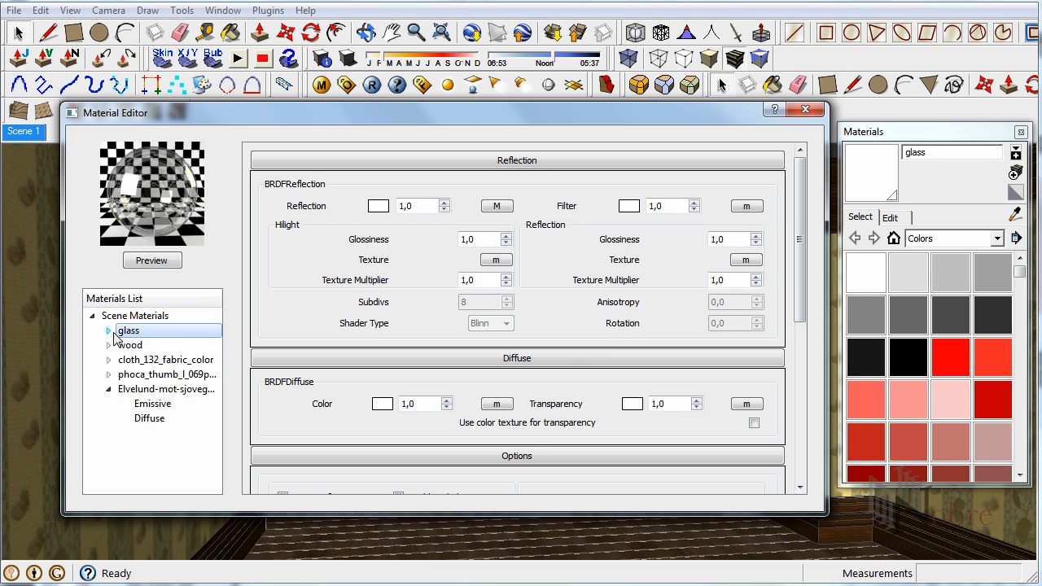
left_click(145, 361)
left_click_drag(803, 298, 742, 390)
left_click_drag(419, 465, 345, 466)
type(",5")
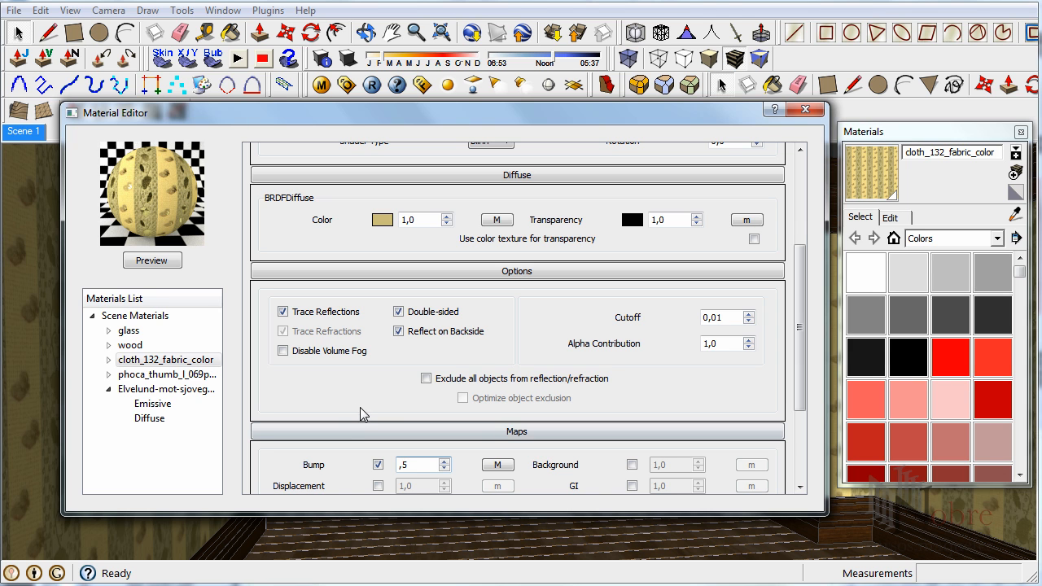
left_click(803, 116)
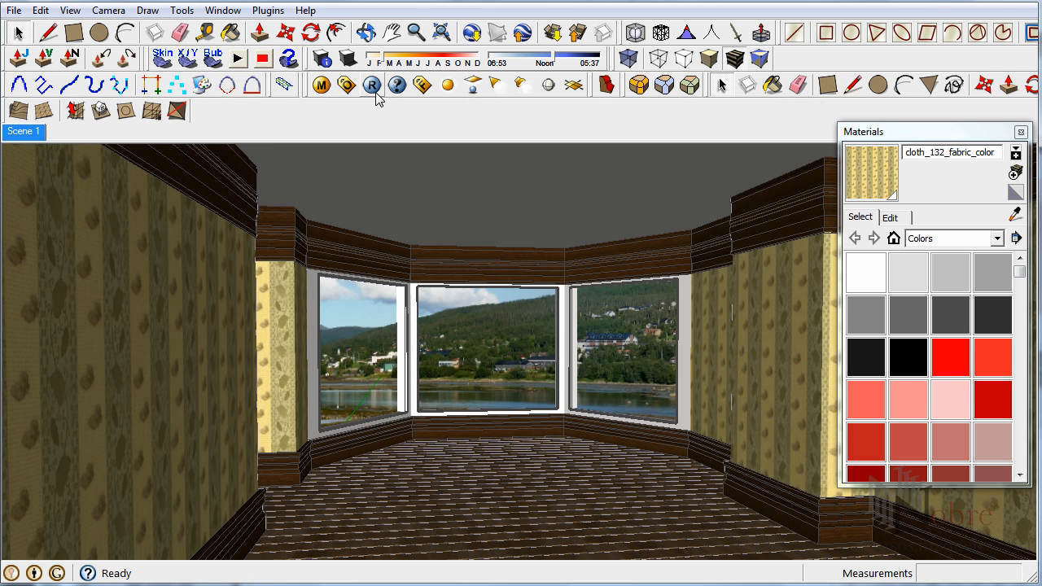
- Render the scene with V-Ray and save the image from the frame buffer as the JPG "second 1.48 test"
left_click(371, 86)
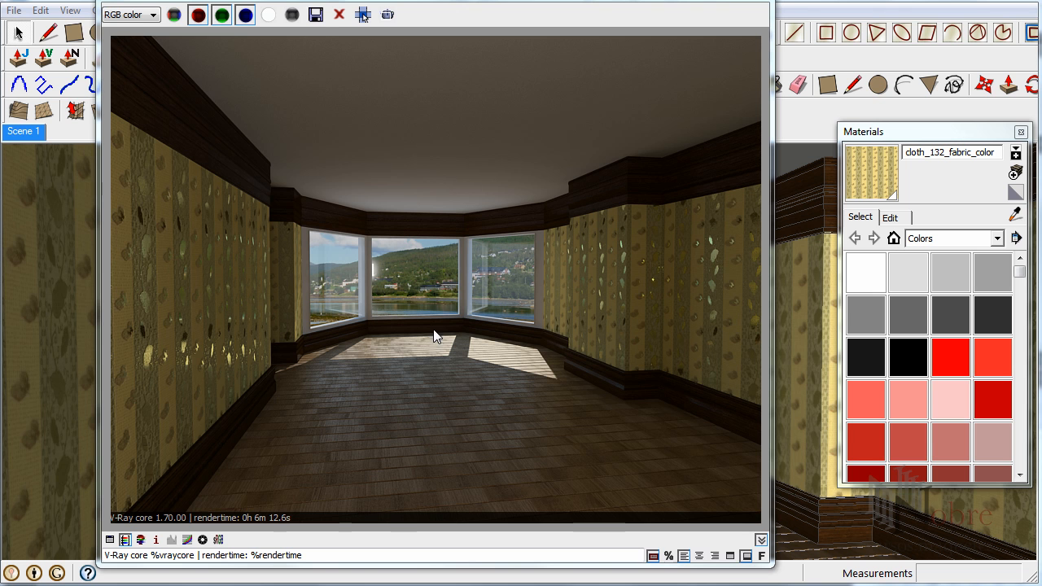
left_click(316, 15)
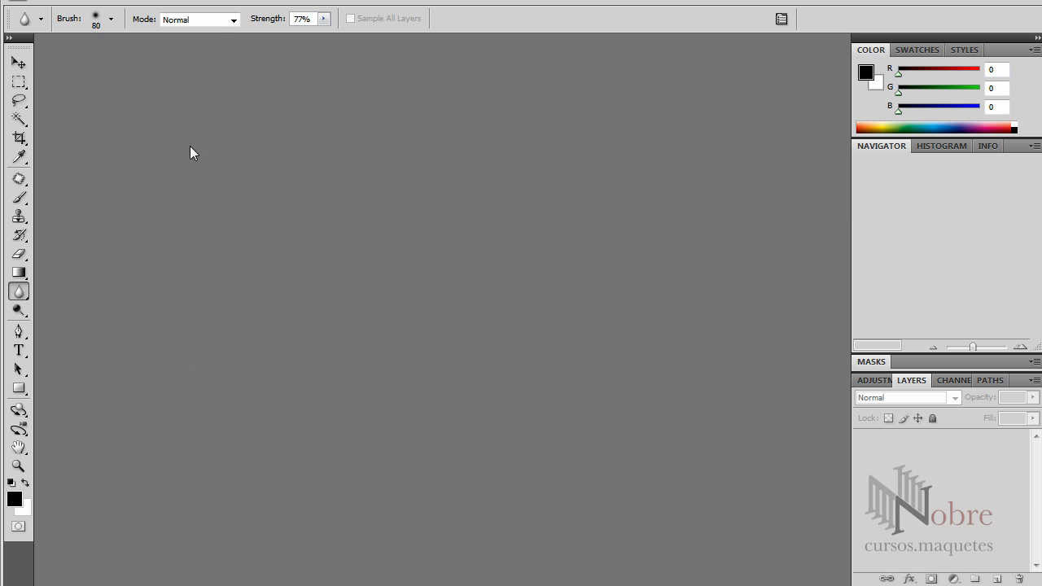
- Switch to Photoshop and open the render "second 1.48 test" from the vrayshare folder
left_click(49, 3)
left_click(73, 27)
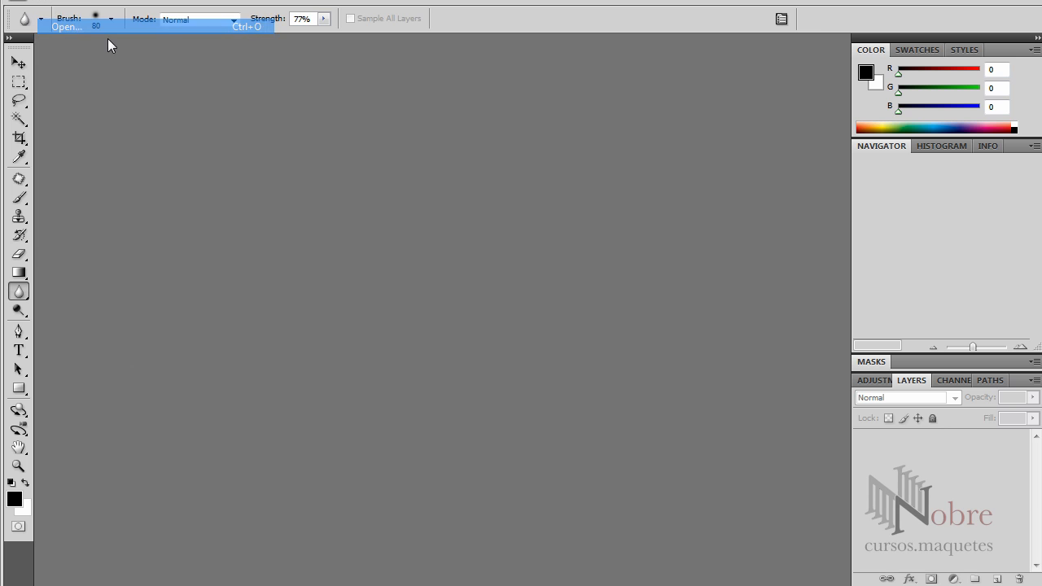
left_click(422, 207)
scroll(422, 210, "down", 2)
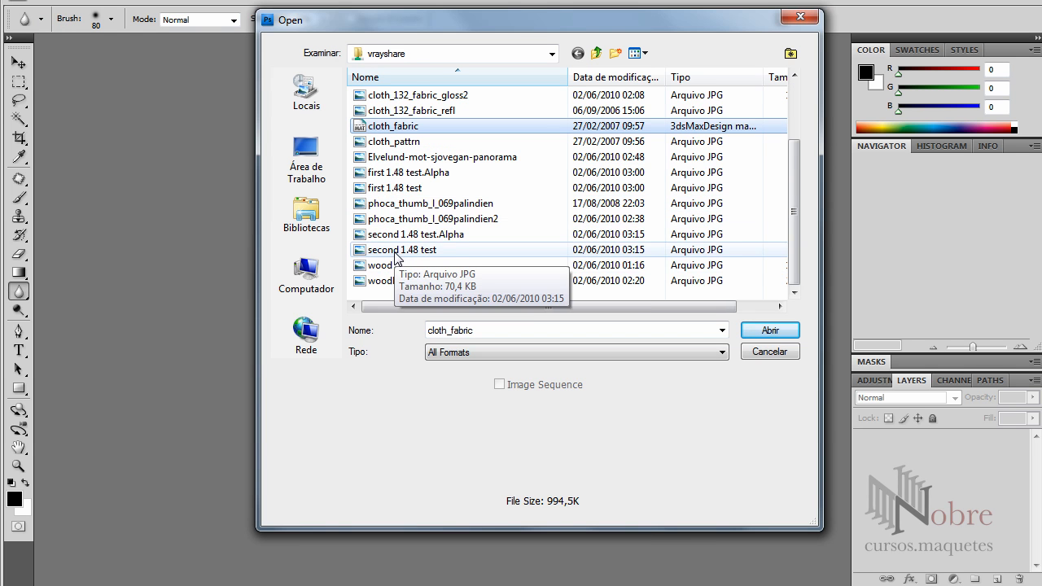
double_click(399, 249)
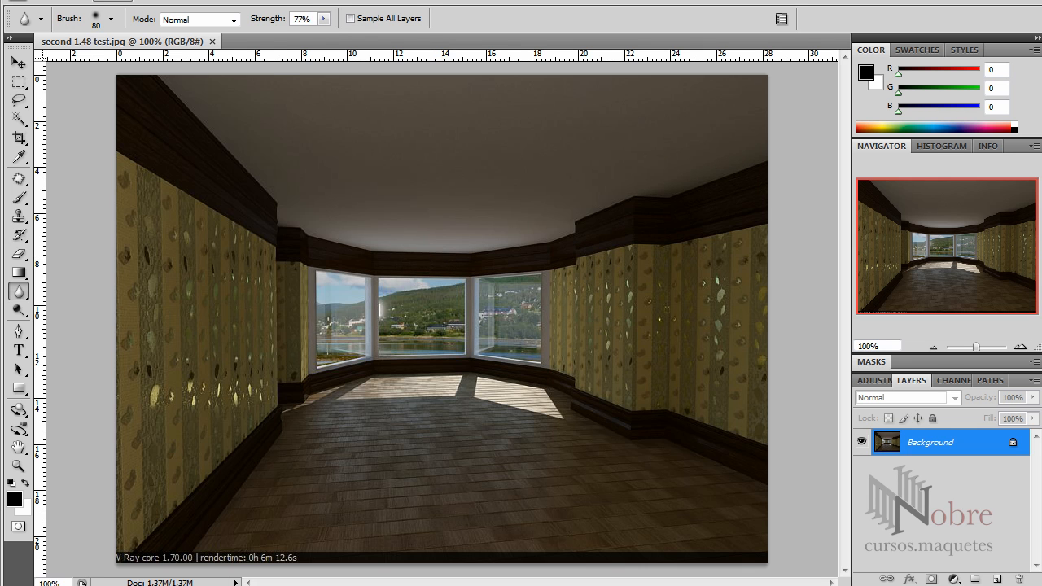
- Apply Auto Color and Auto Tone to the second 1.48 test render
left_click(102, 2)
left_click(135, 87)
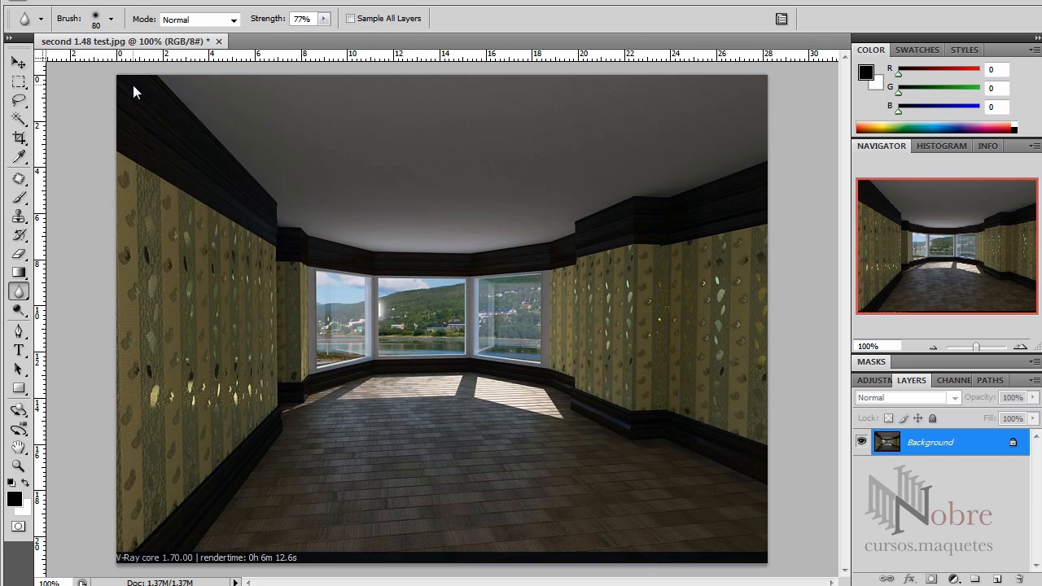
left_click(101, 2)
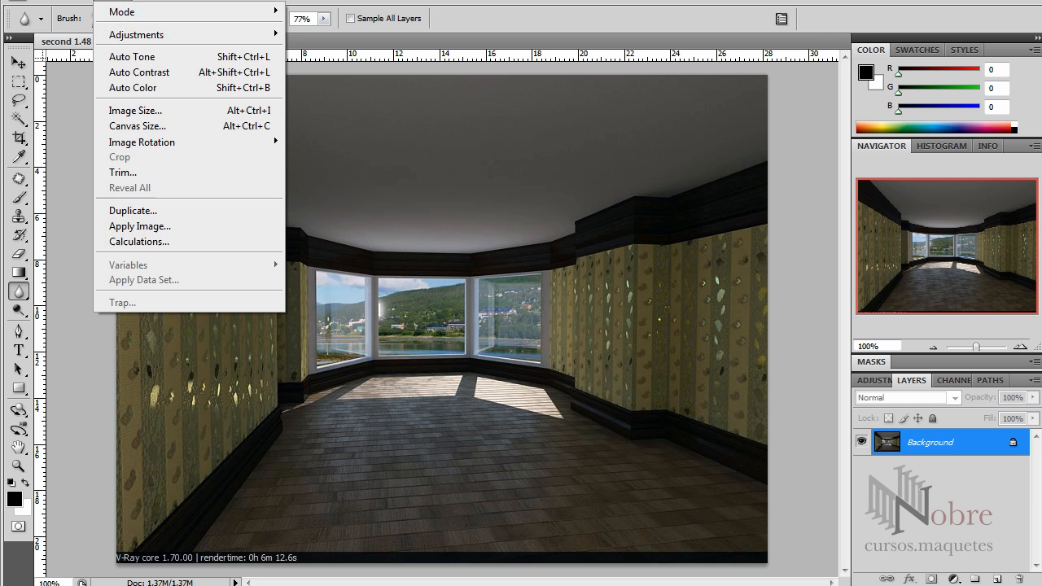
left_click(132, 57)
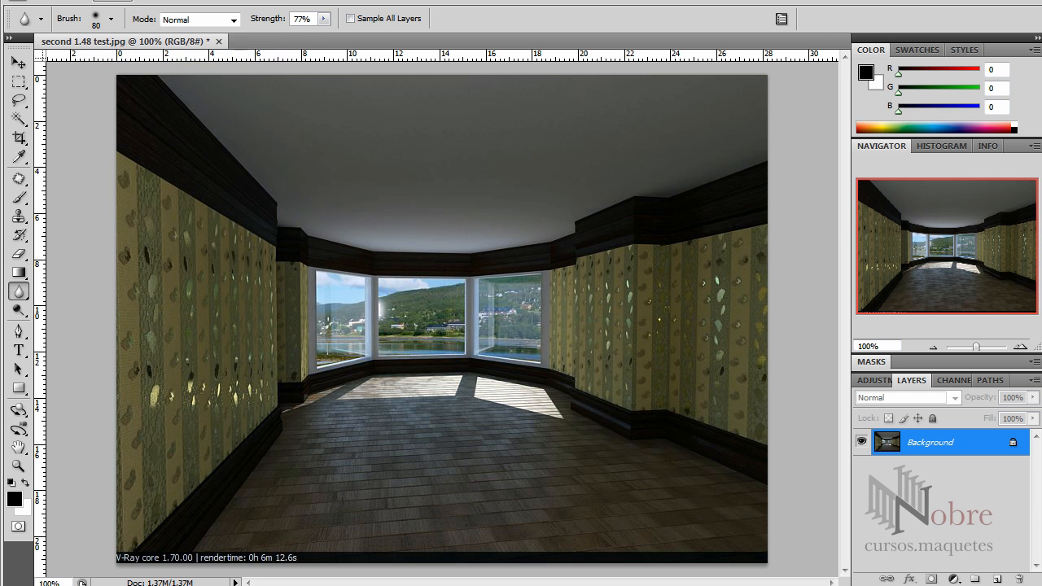
- Bring up the Brightness/Contrast adjustment and undo the automatic color correction of the render
left_click(101, 2)
mouse_move(137, 36)
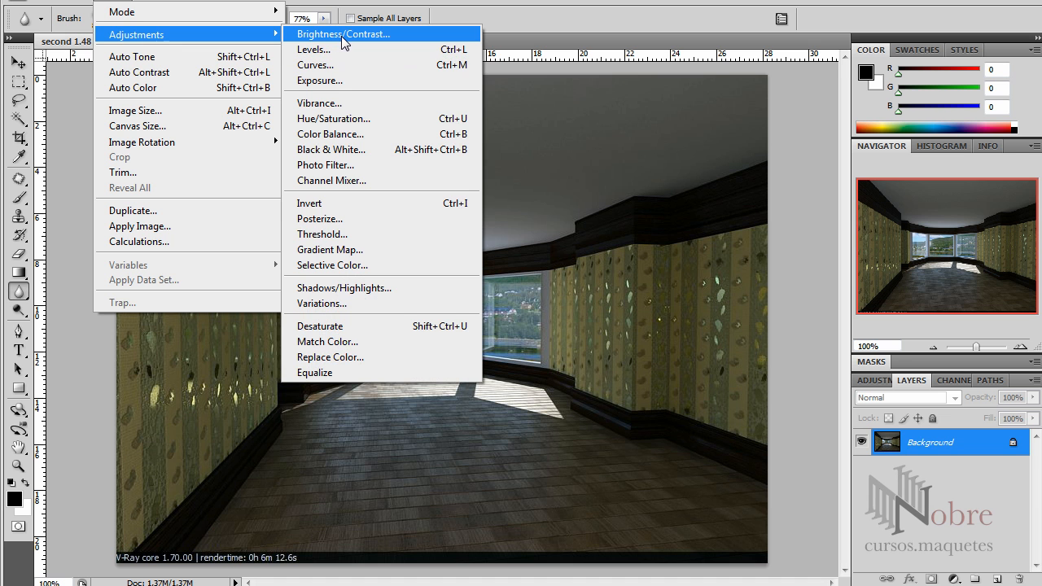
left_click(343, 37)
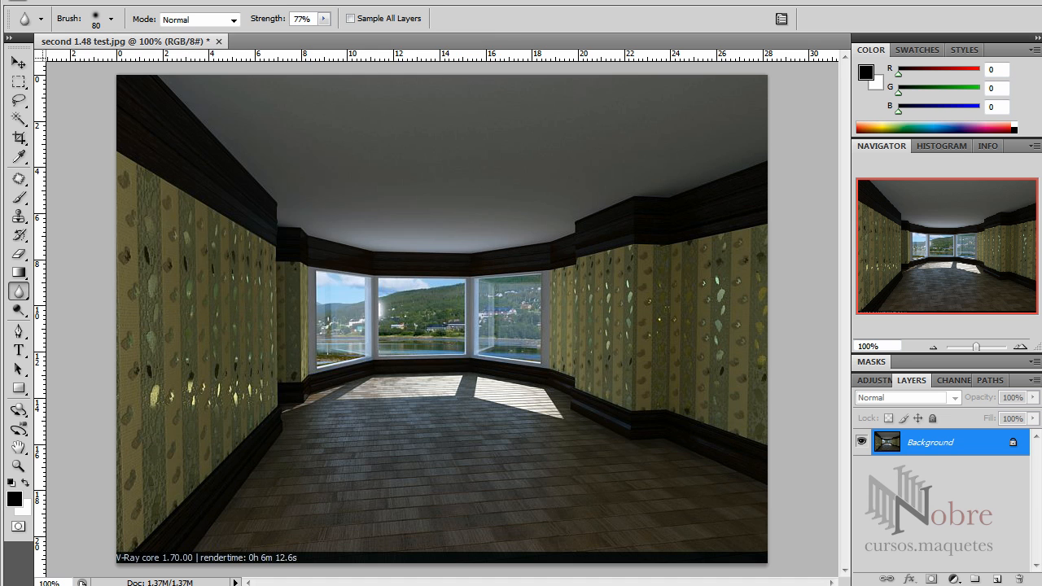
key("ctrl+z")
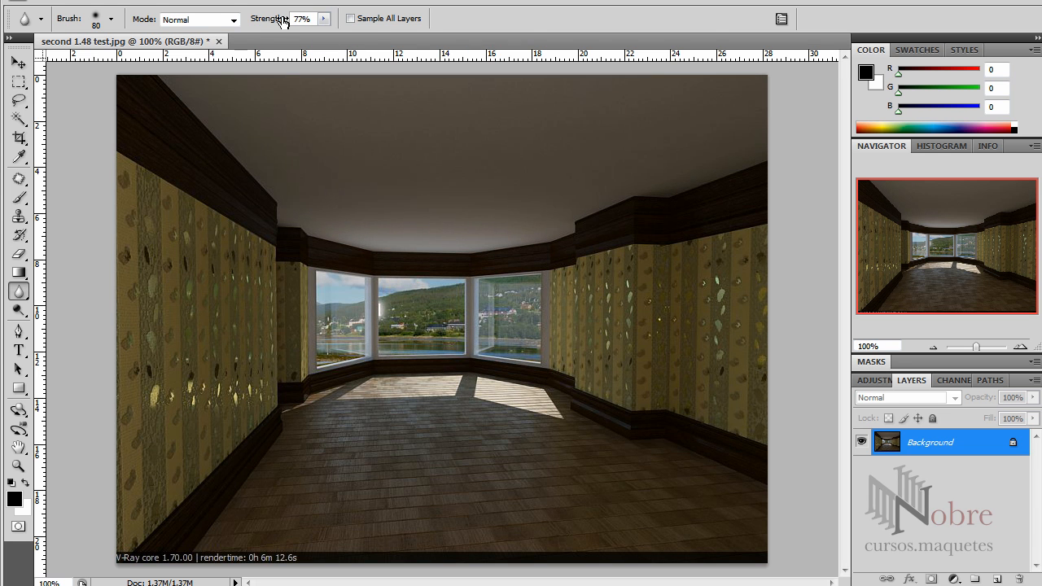
- Return to the V-Ray frame buffer in SketchUp and save the render as "first" in HDR format
key("alt+i")
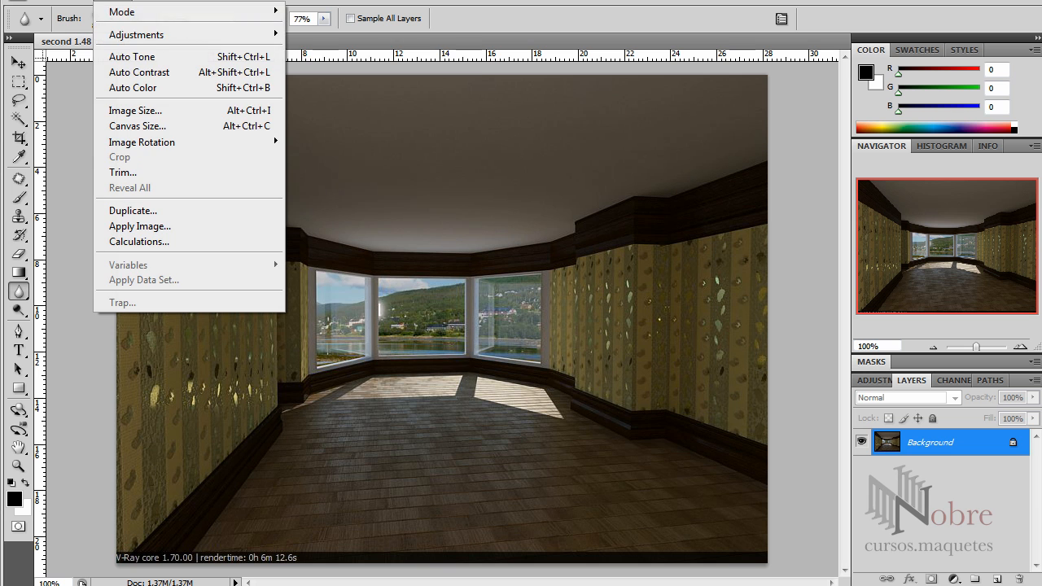
mouse_move(126, 38)
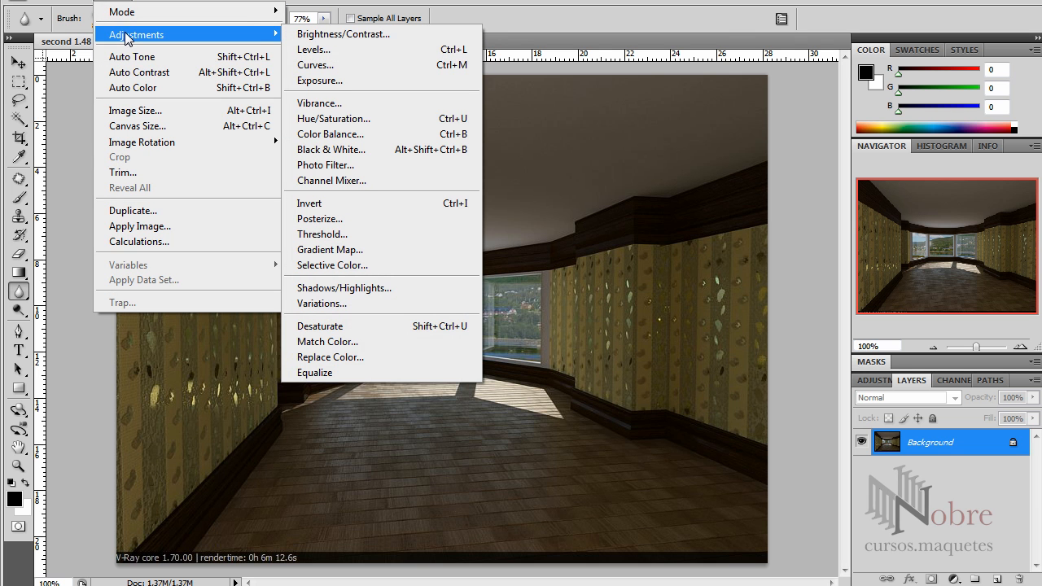
left_click(801, 16)
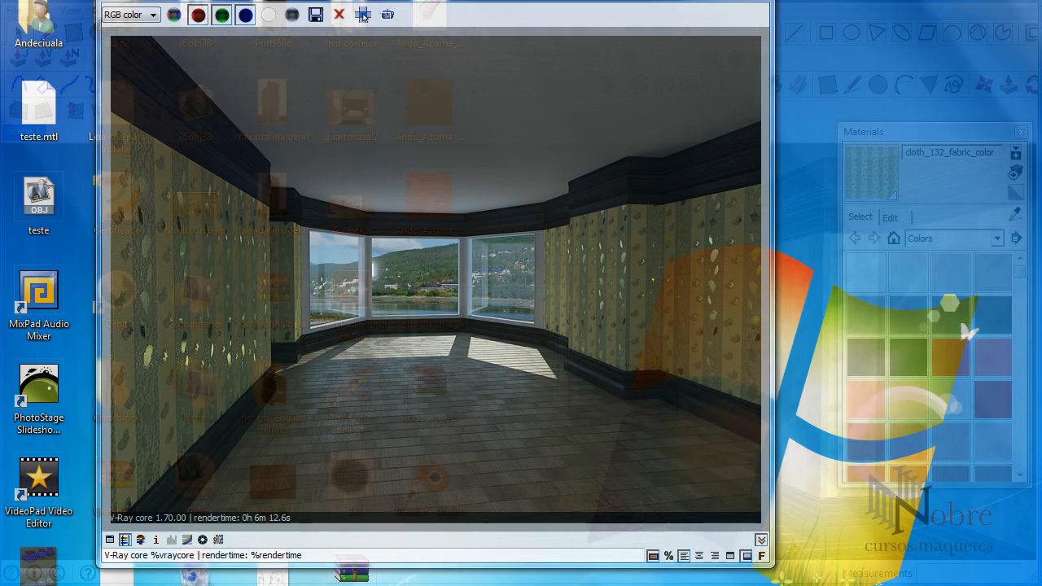
left_click(317, 16)
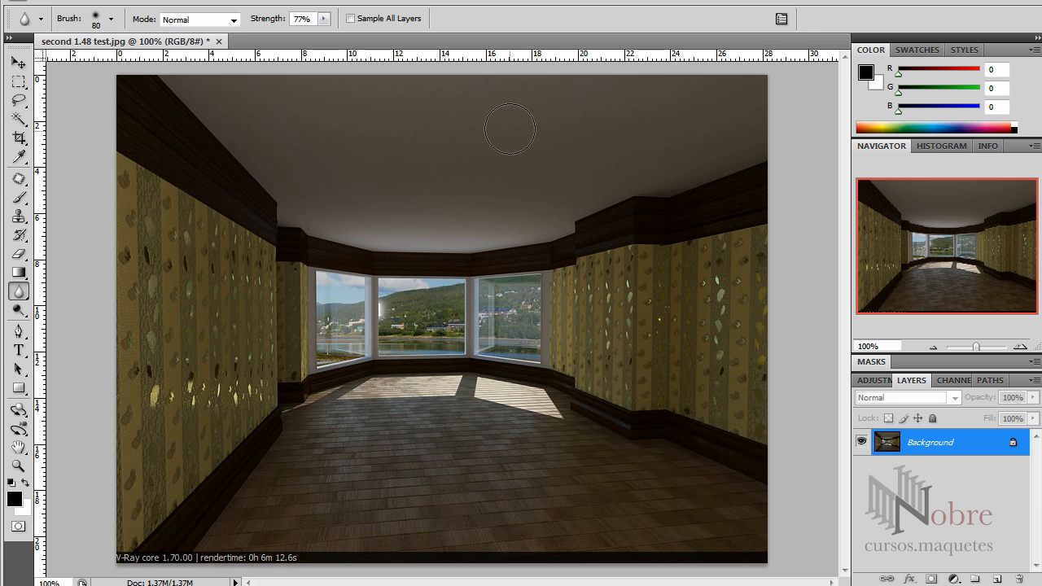
- Switch to Photoshop and open the HDR render "first" from the vrayshare folder
left_click(49, 2)
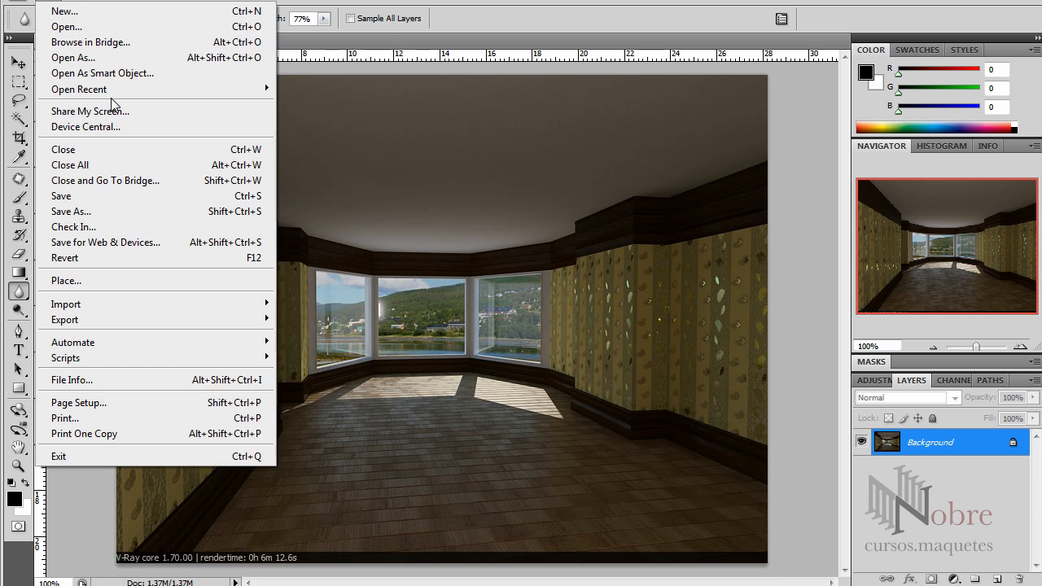
left_click(156, 26)
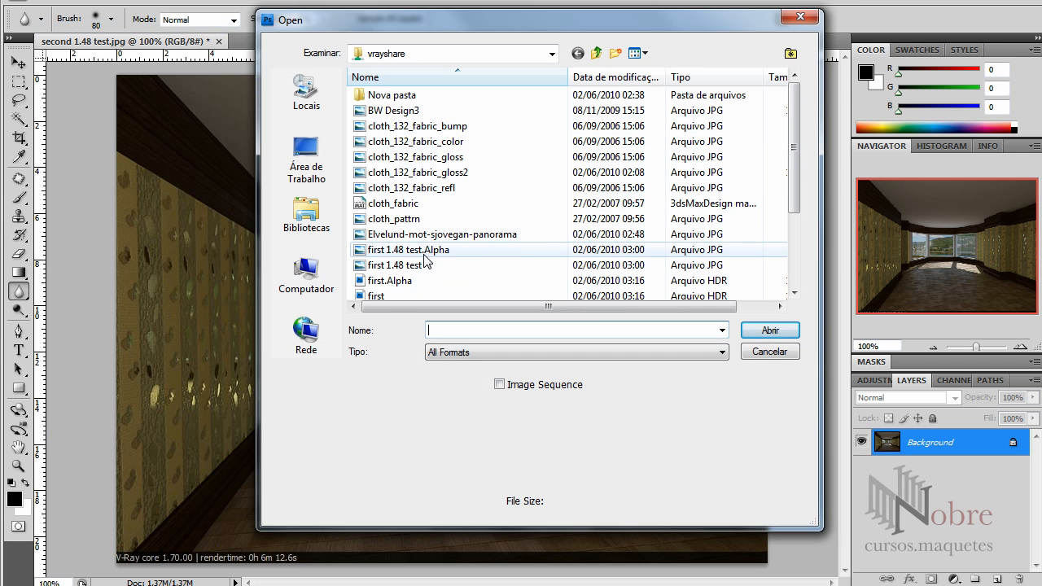
left_click(388, 297)
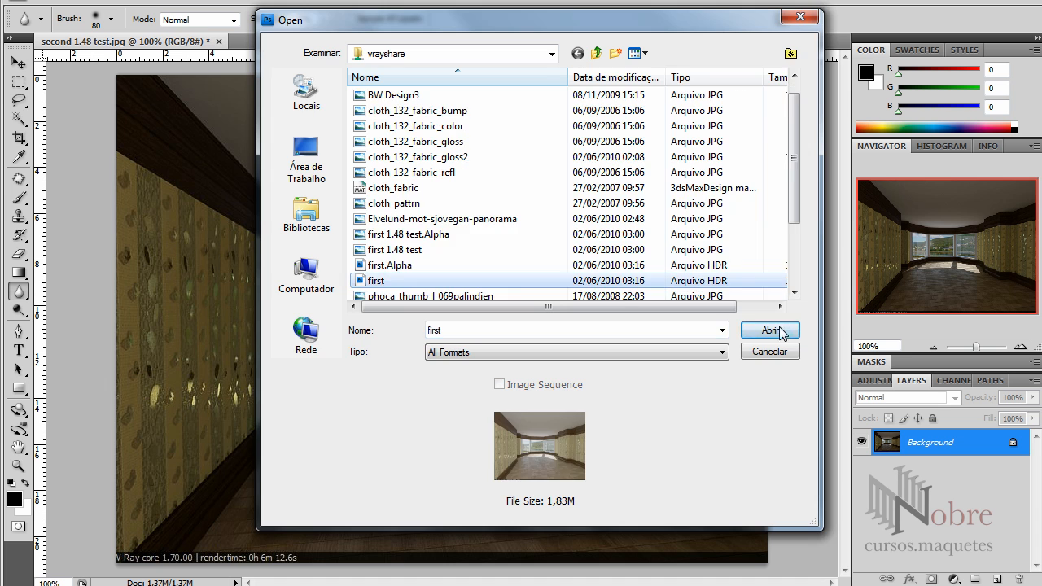
left_click(771, 329)
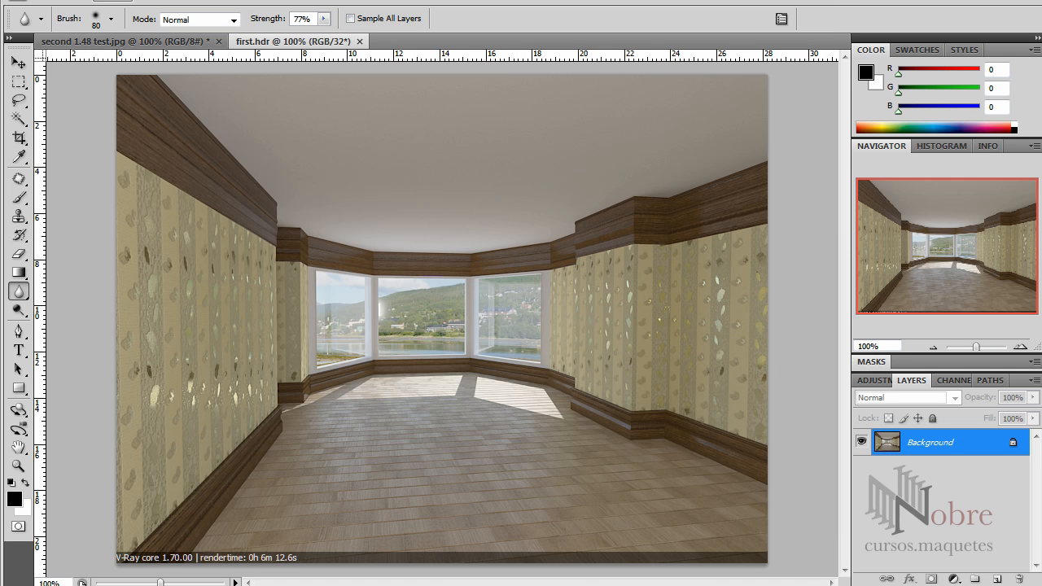
- Start a Levels adjustment on first.hdr, darken the midtones to 0,52 and move the dialog clear of the image
left_click(112, 1)
mouse_move(244, 34)
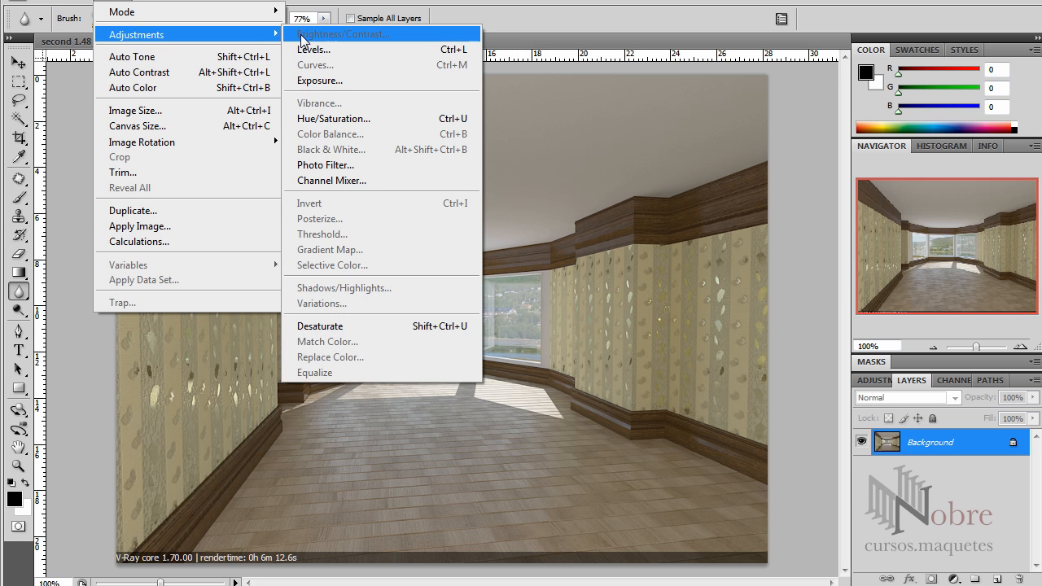
left_click(337, 52)
left_click_drag(1000, 463, 509, 145)
left_click_drag(533, 318, 572, 321)
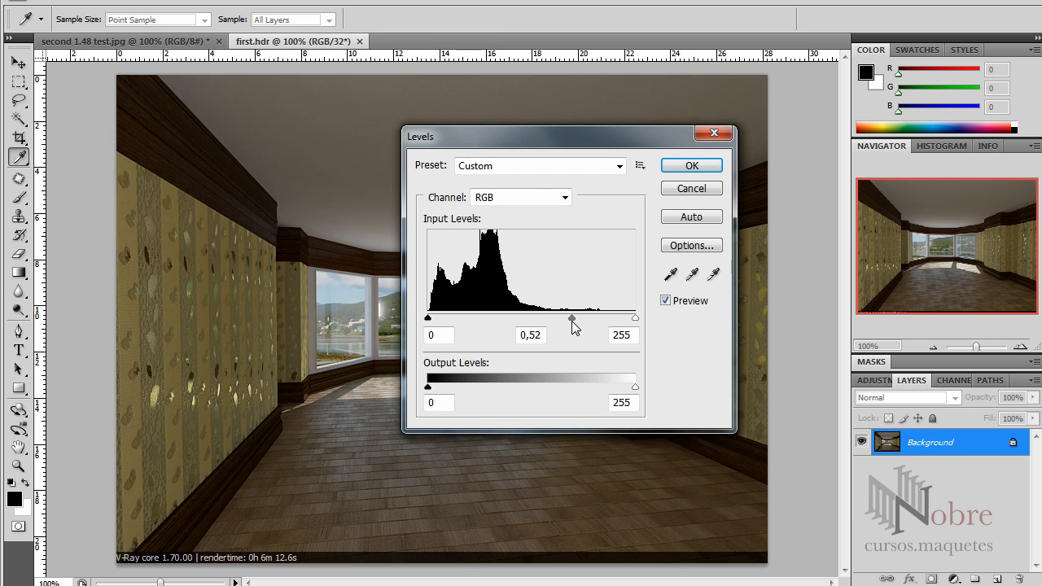
left_click_drag(562, 142, 803, 96)
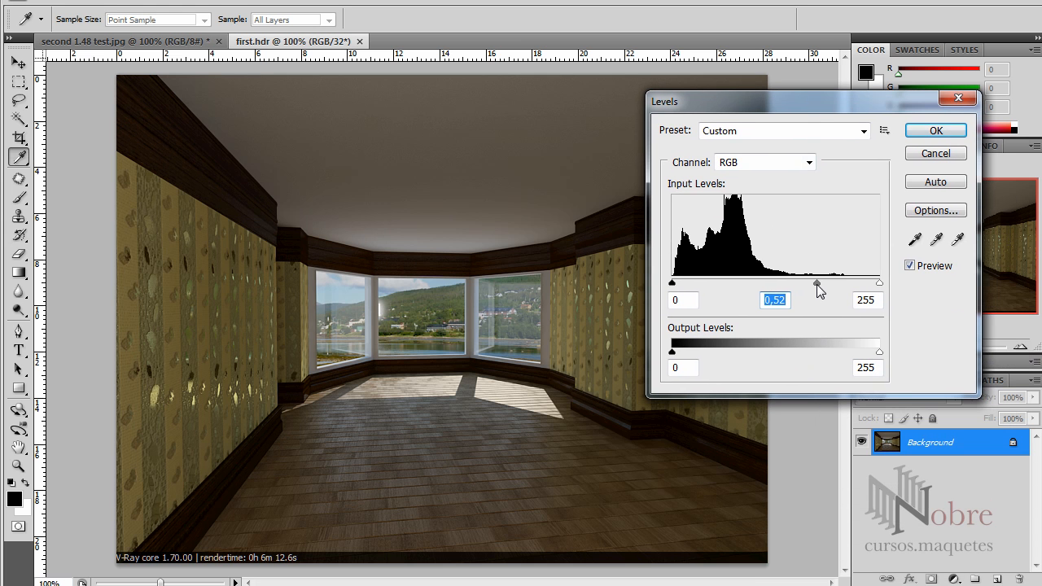
- Set the Levels white input to 224, the black input to 0 and the midtones to 0,50, and apply the adjustment
left_click_drag(817, 284, 815, 285)
left_click_drag(878, 284, 854, 285)
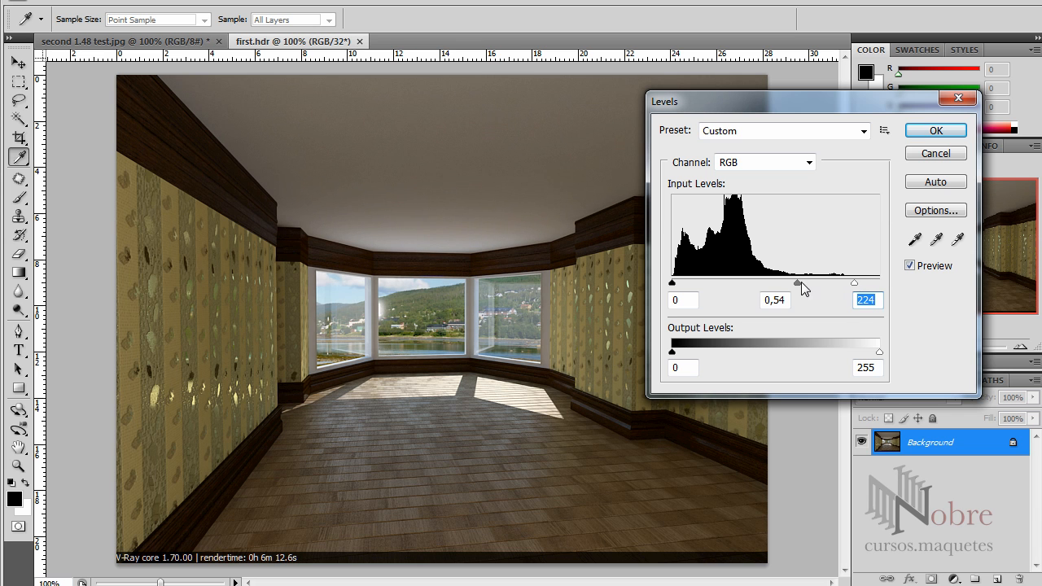
left_click_drag(675, 289, 681, 290)
left_click_drag(675, 289, 673, 286)
left_click_drag(800, 285, 800, 284)
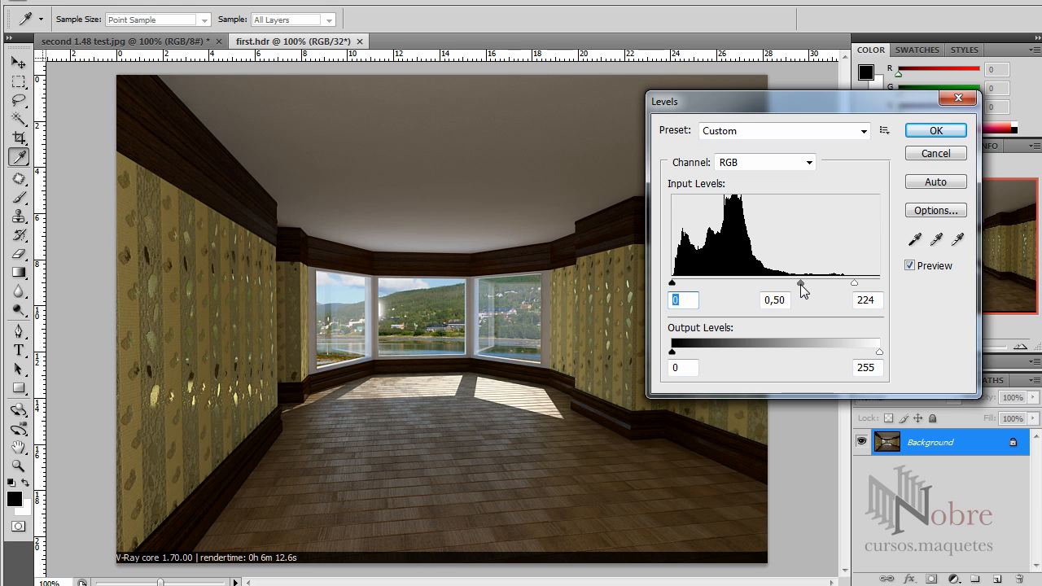
left_click(936, 130)
key("r")
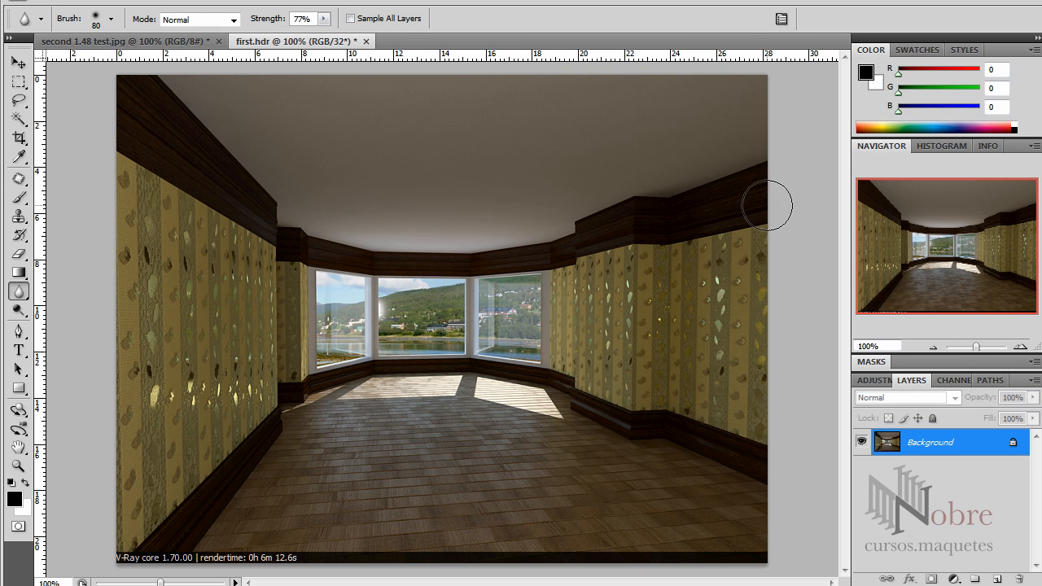
- Convert first.hdr to 8 bits per channel using the Exposure and Gamma method with exposure 0,00 and gamma 1,00
left_click(122, 2)
mouse_move(126, 34)
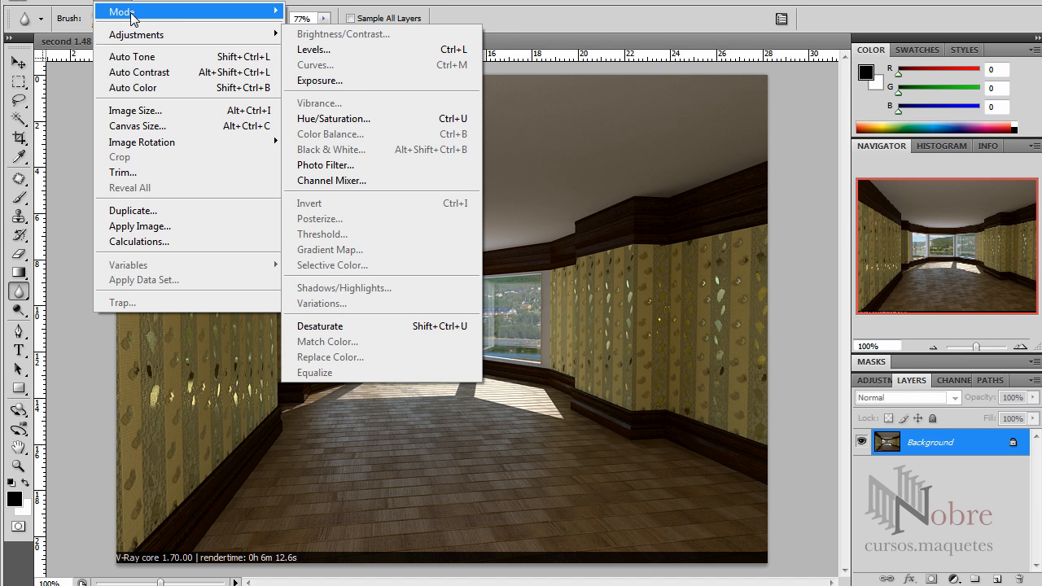
mouse_move(134, 13)
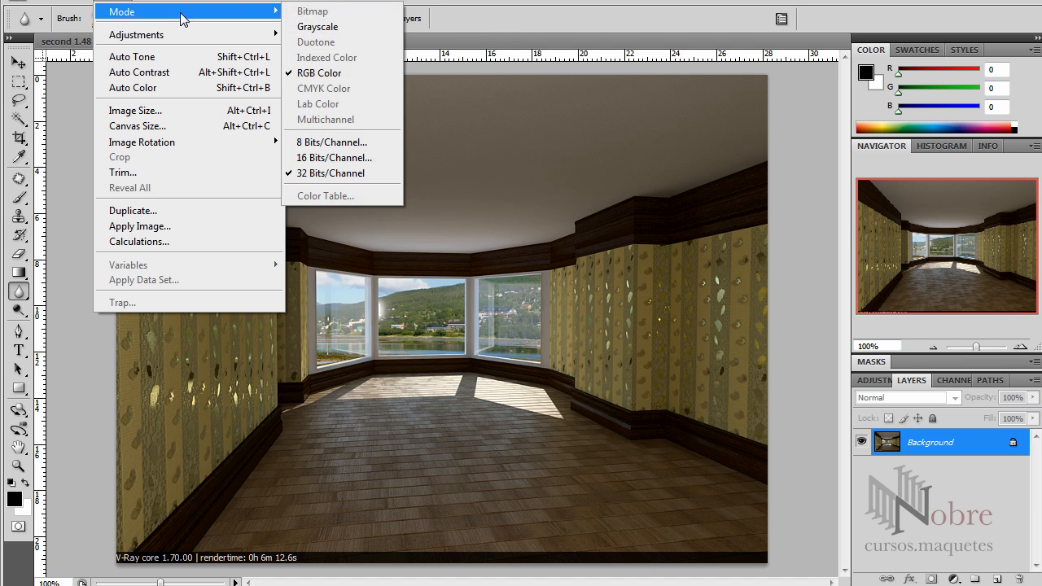
left_click(330, 142)
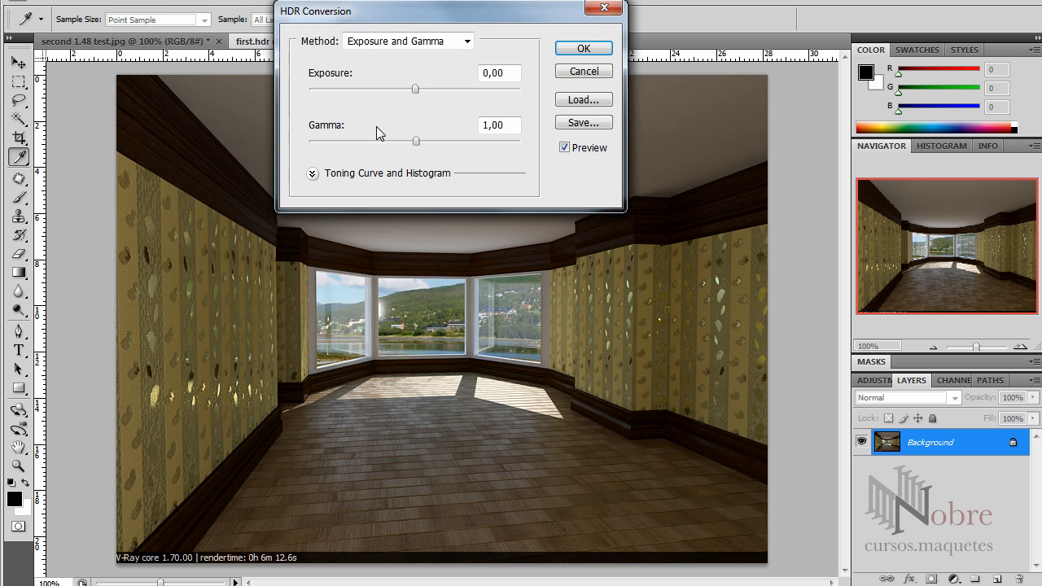
left_click(584, 49)
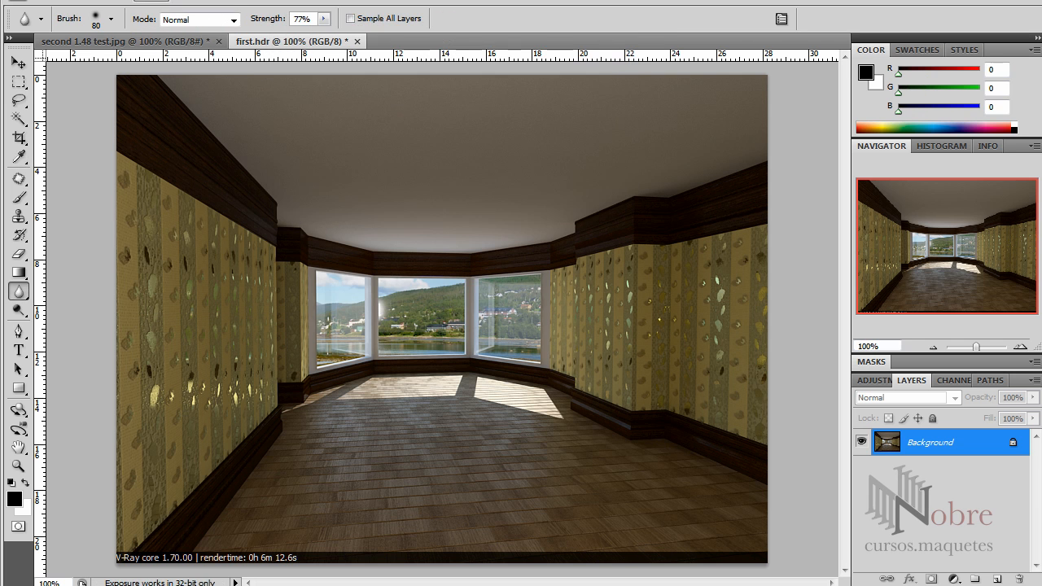
- Apply Auto Color and Auto Tone to the converted image
left_click(130, 1)
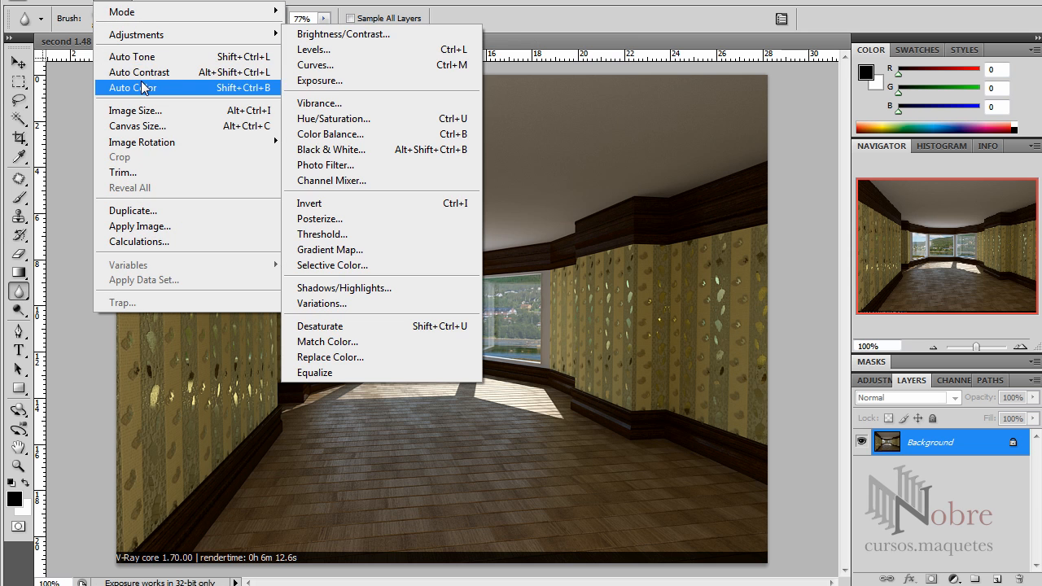
left_click(138, 87)
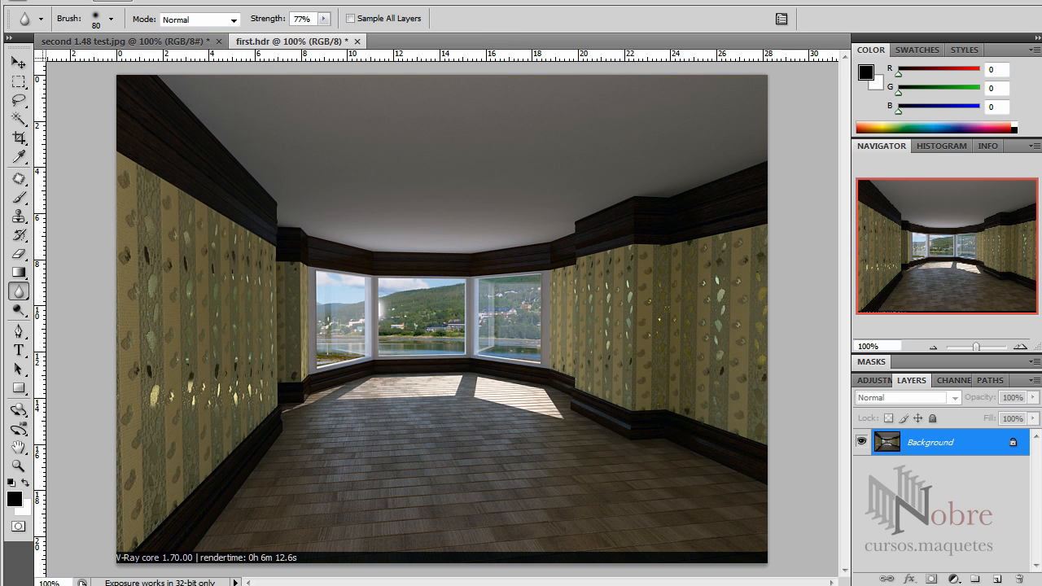
left_click(130, 2)
left_click(135, 57)
- Apply a Brightness/Contrast adjustment with brightness 41 and contrast 61
left_click(133, 2)
mouse_move(246, 34)
left_click(342, 34)
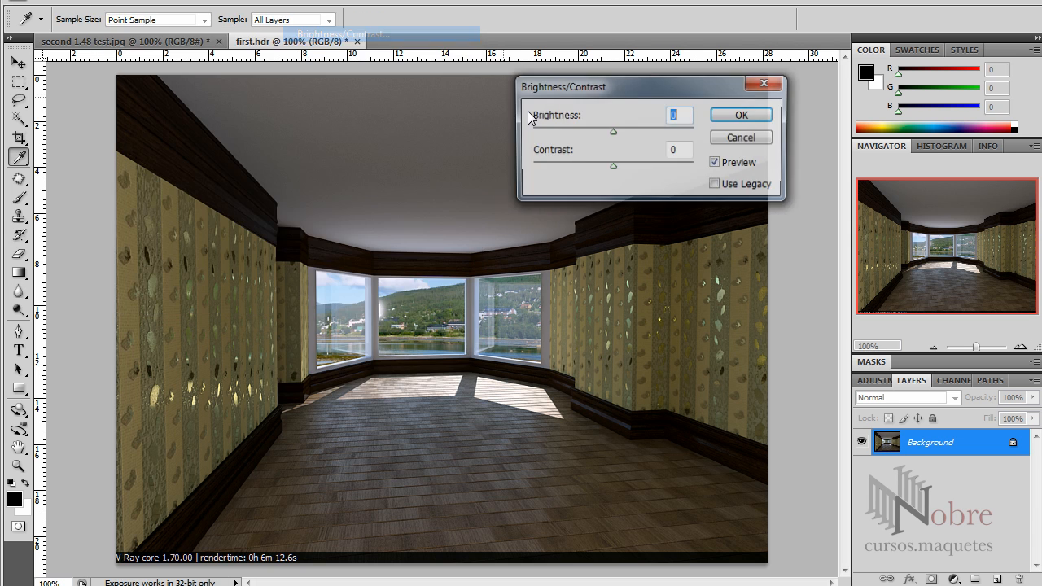
left_click_drag(639, 167, 662, 170)
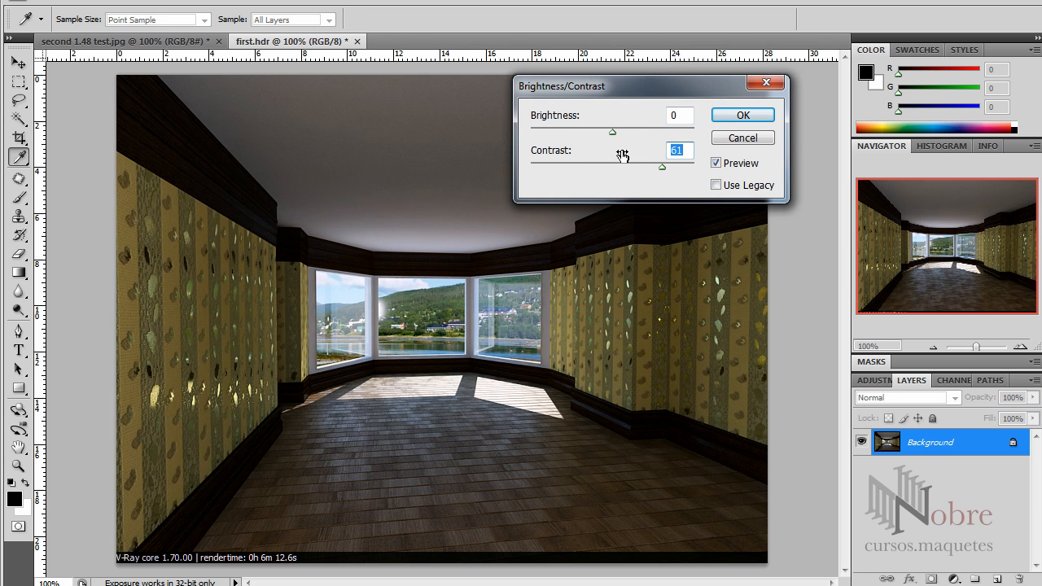
left_click_drag(616, 133, 634, 132)
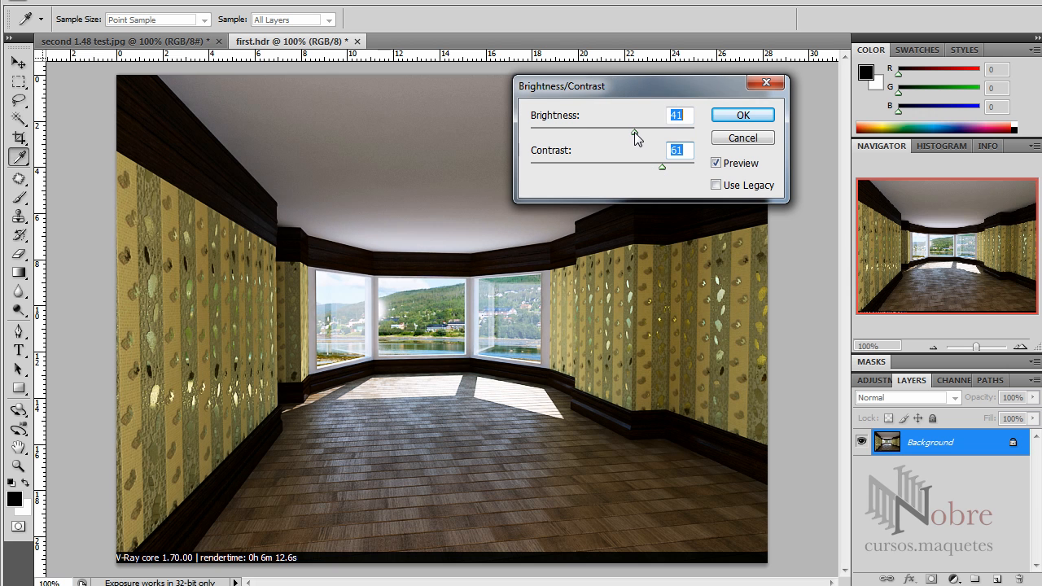
left_click(756, 116)
key("r")
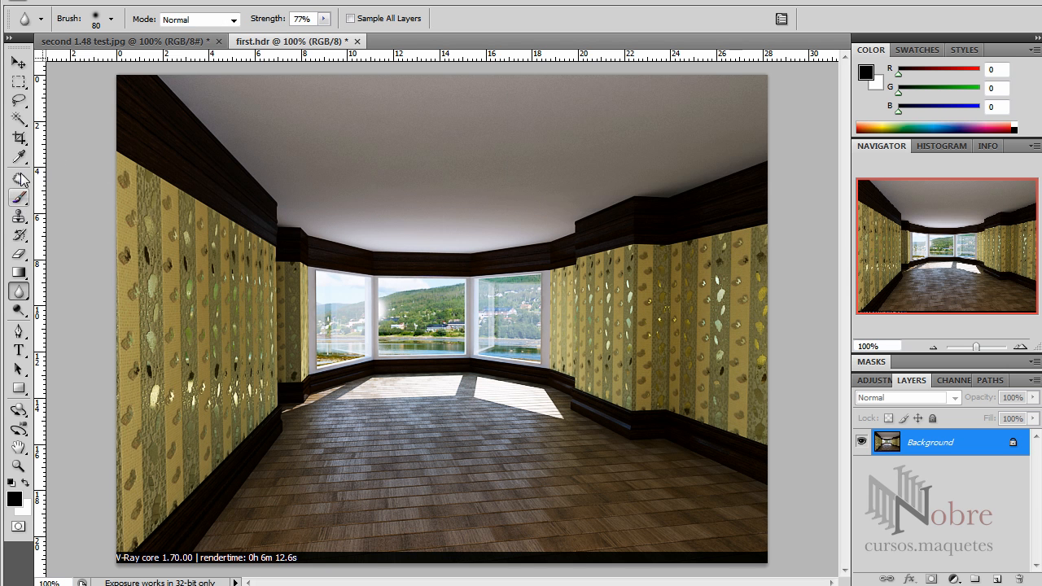
- Select the bright wallpaper spots and the sunlit floor with the Magic Wand and copy the selection to a new layer
left_click(19, 119)
left_click(156, 398)
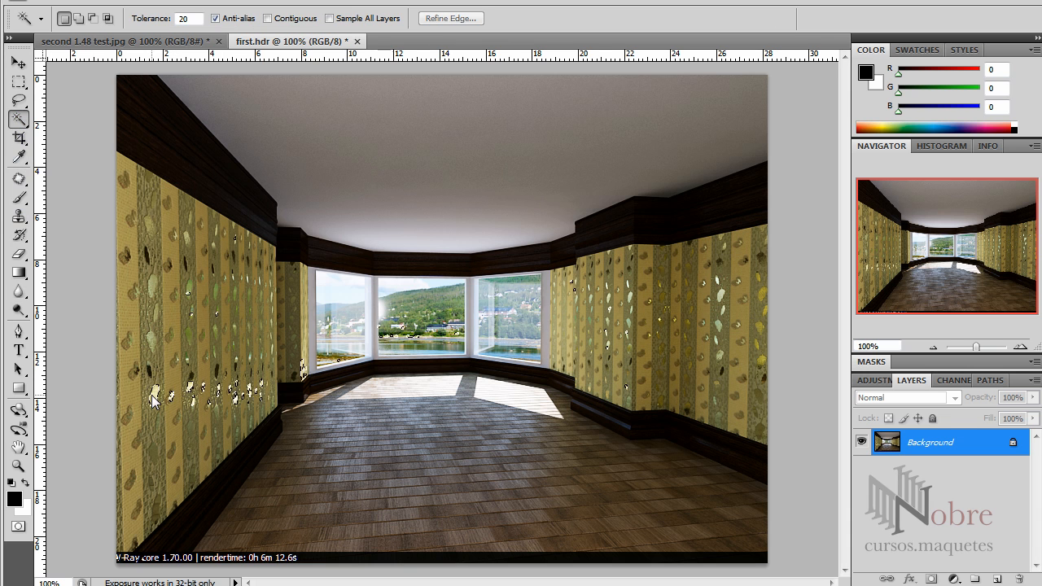
left_click(723, 303, "shift")
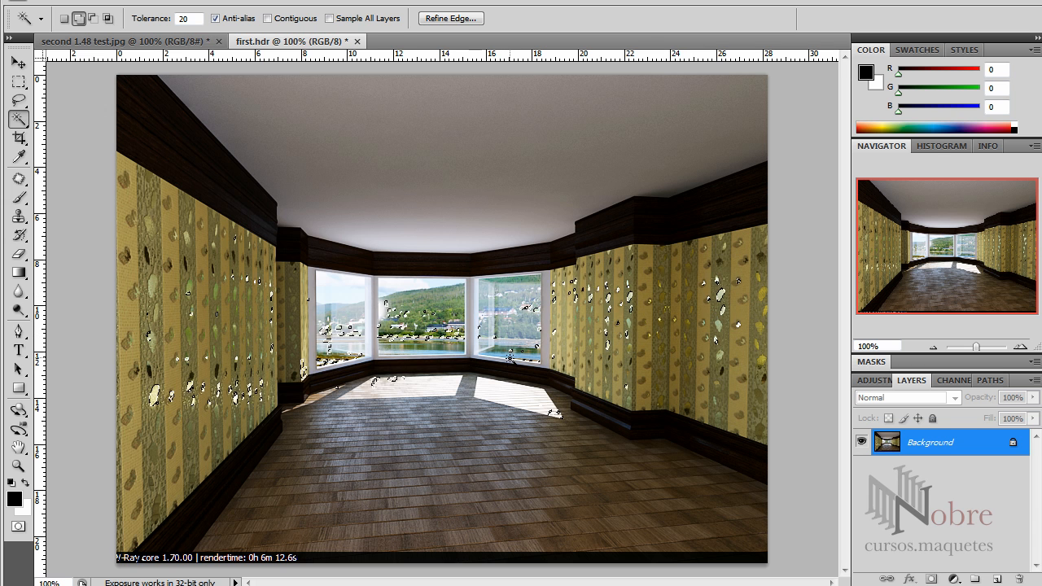
left_click(504, 394, "shift")
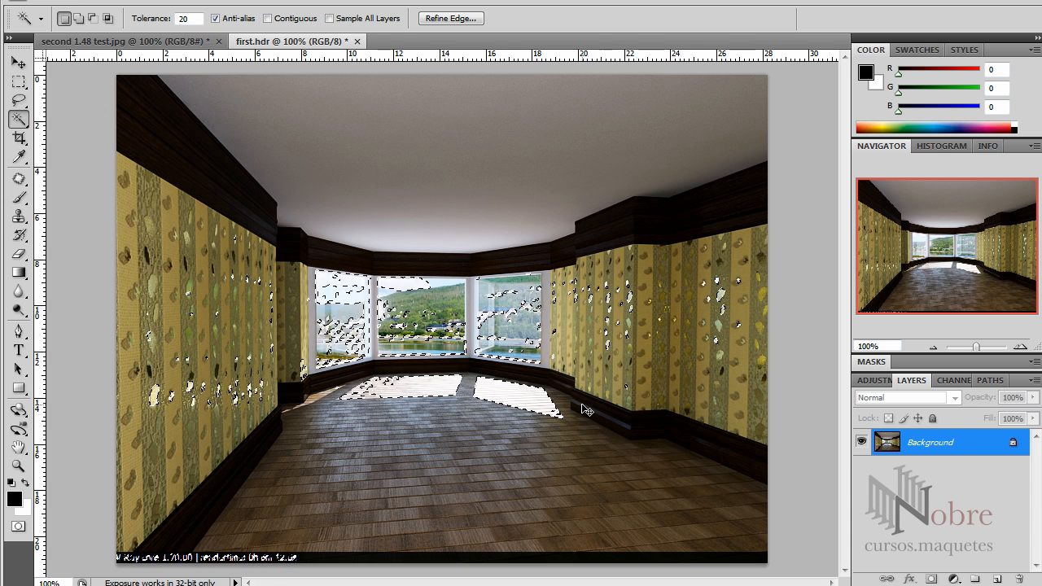
key("ctrl+j")
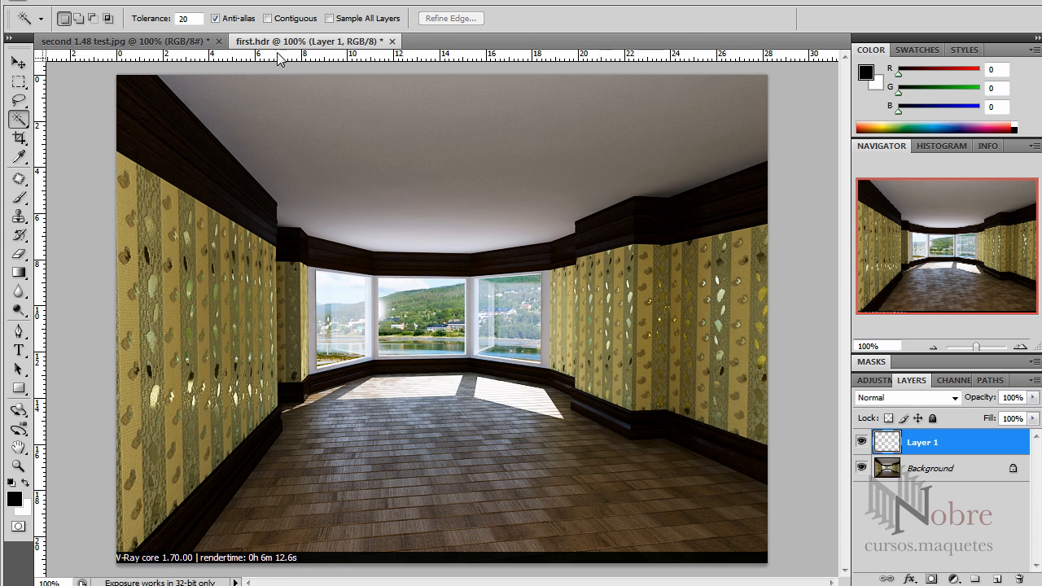
- Blur the copied highlights layer with a Gaussian Blur of 4,1 pixels radius
left_click(236, 1)
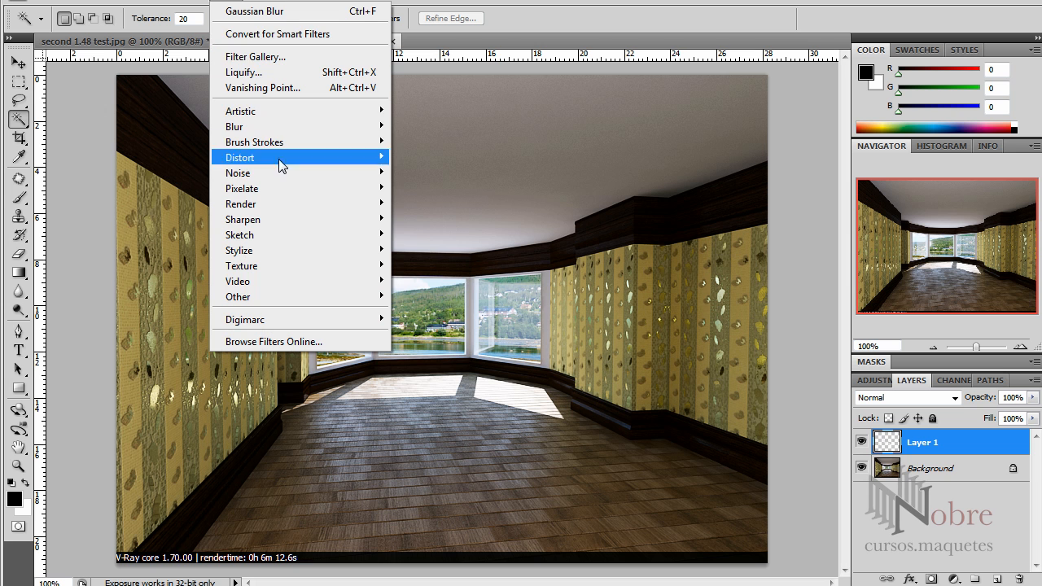
mouse_move(279, 126)
left_click(436, 187)
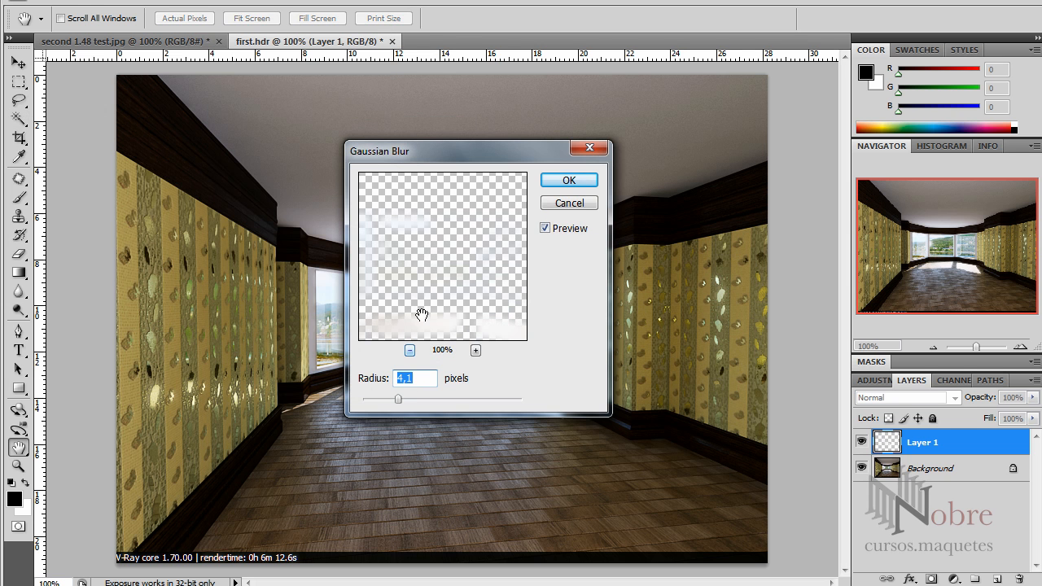
left_click_drag(428, 166, 461, 166)
left_click(590, 184)
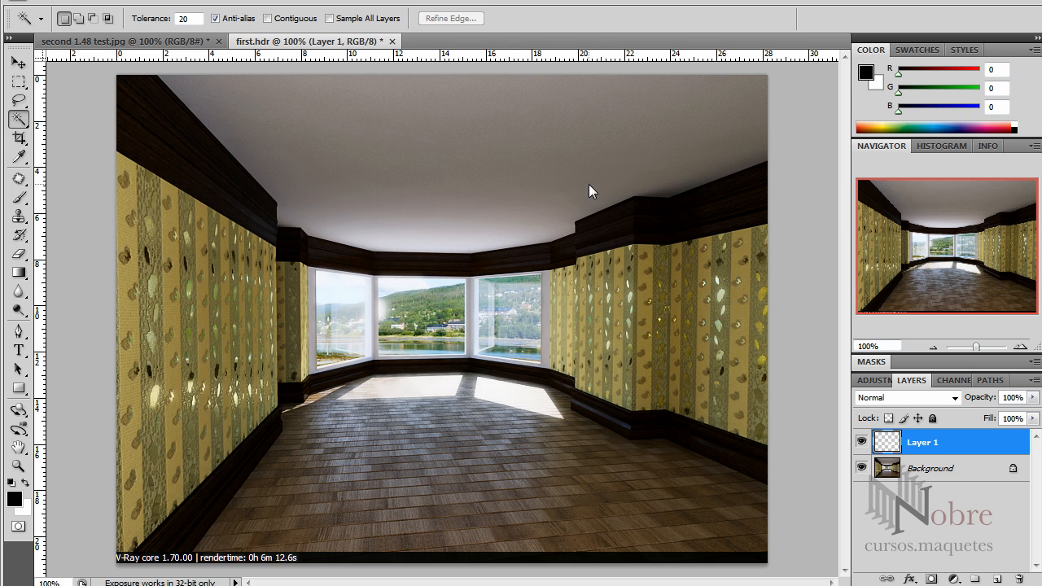
- Duplicate the blurred highlights layer and add a layer mask to the copy, ready for painting with the Brush
key("ctrl+j")
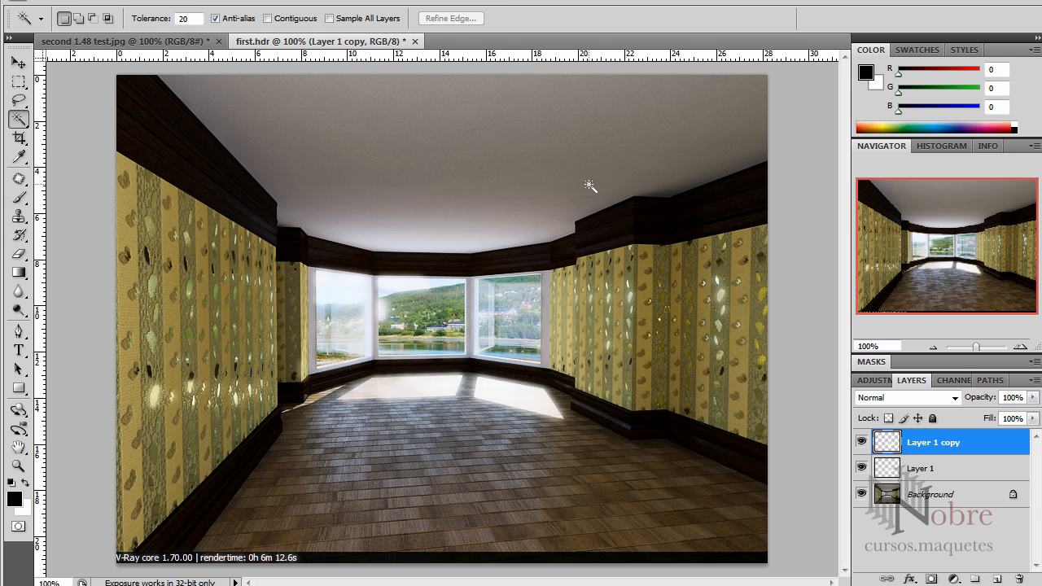
left_click(932, 579)
left_click(19, 197)
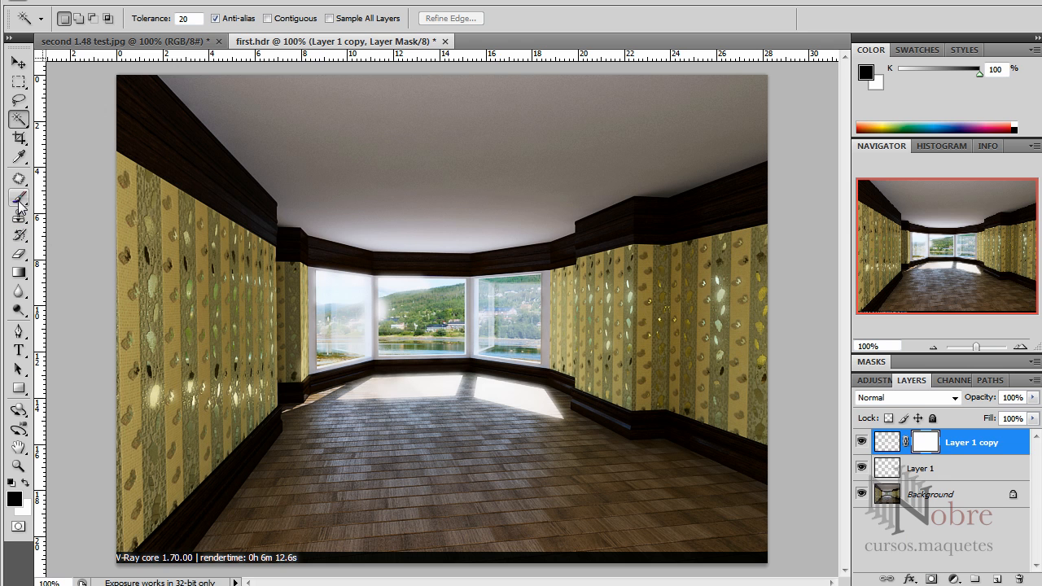
- Paint black on the copy's mask over the windows and sunlit floor, raising the brush opacity and flow to 100%
left_click_drag(368, 390, 399, 384)
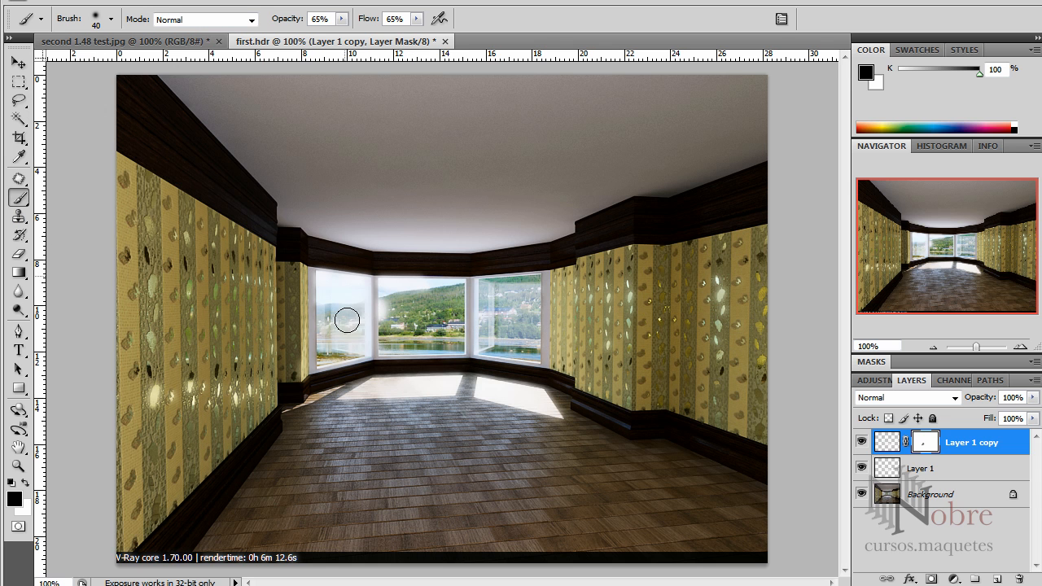
mouse_move(358, 281)
left_mouse_down()
mouse_move(333, 274)
mouse_move(357, 374)
left_mouse_up()
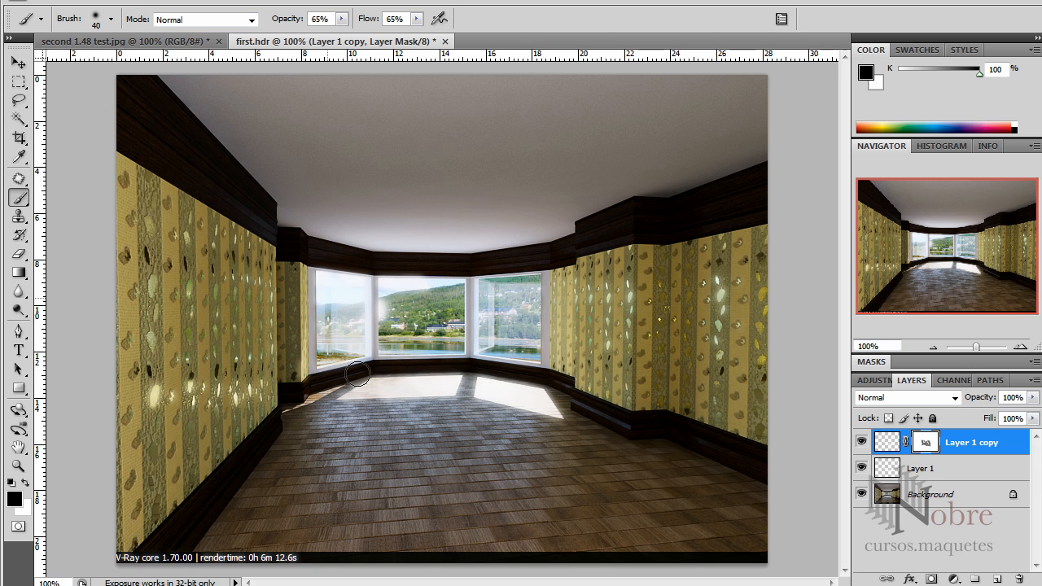
mouse_move(533, 381)
left_mouse_down()
mouse_move(503, 281)
mouse_move(490, 336)
left_mouse_up()
mouse_move(281, 22)
left_mouse_down()
mouse_move(376, 22)
mouse_move(462, 62)
left_mouse_up()
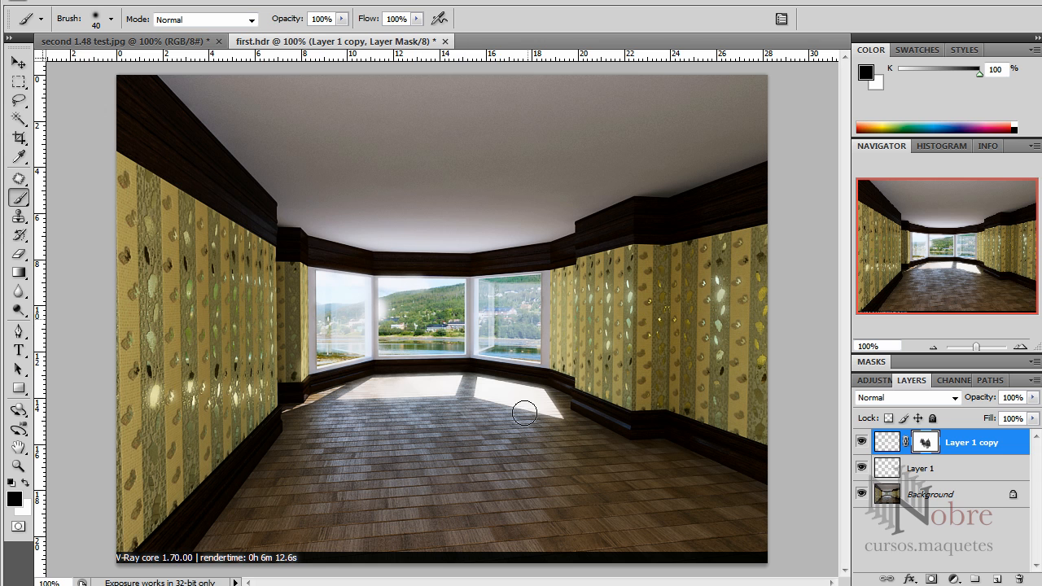
mouse_move(393, 310)
left_mouse_down()
mouse_move(375, 320)
mouse_move(320, 273)
mouse_move(393, 354)
left_mouse_up()
- Add a mask to Layer 1 and paint out its glow over the windows and sunlit floor at 52% brush opacity and 68% flow
left_click(901, 470)
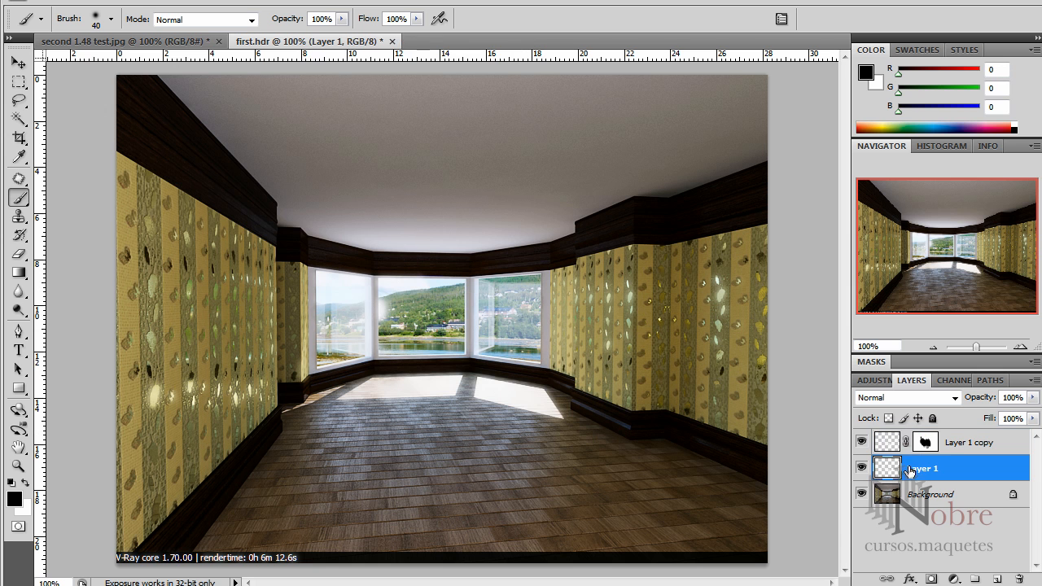
mouse_move(275, 24)
left_mouse_down()
mouse_move(346, 23)
mouse_move(287, 22)
mouse_move(298, 23)
left_mouse_up()
left_click_drag(363, 22, 340, 20)
mouse_move(349, 281)
left_mouse_down()
mouse_move(367, 326)
mouse_move(388, 320)
left_mouse_up()
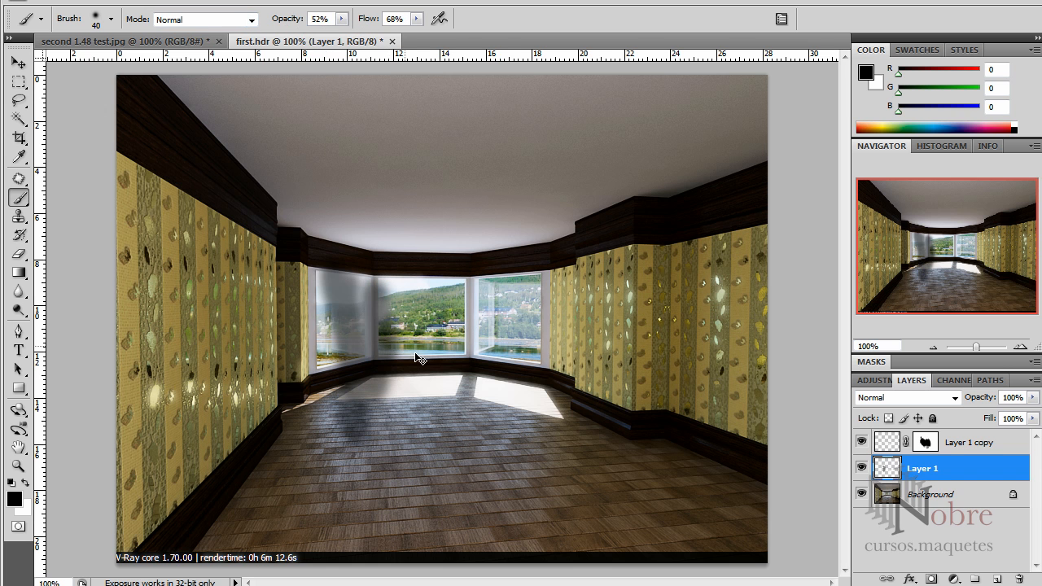
key("ctrl+z")
left_click(931, 579)
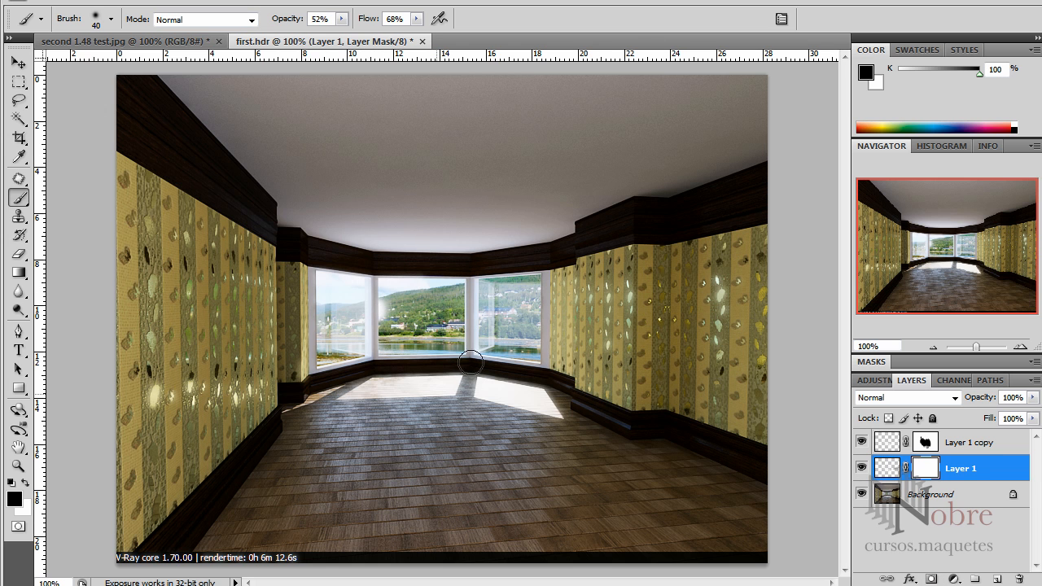
mouse_move(533, 336)
left_mouse_down()
mouse_move(517, 369)
mouse_move(461, 397)
mouse_move(531, 416)
left_mouse_up()
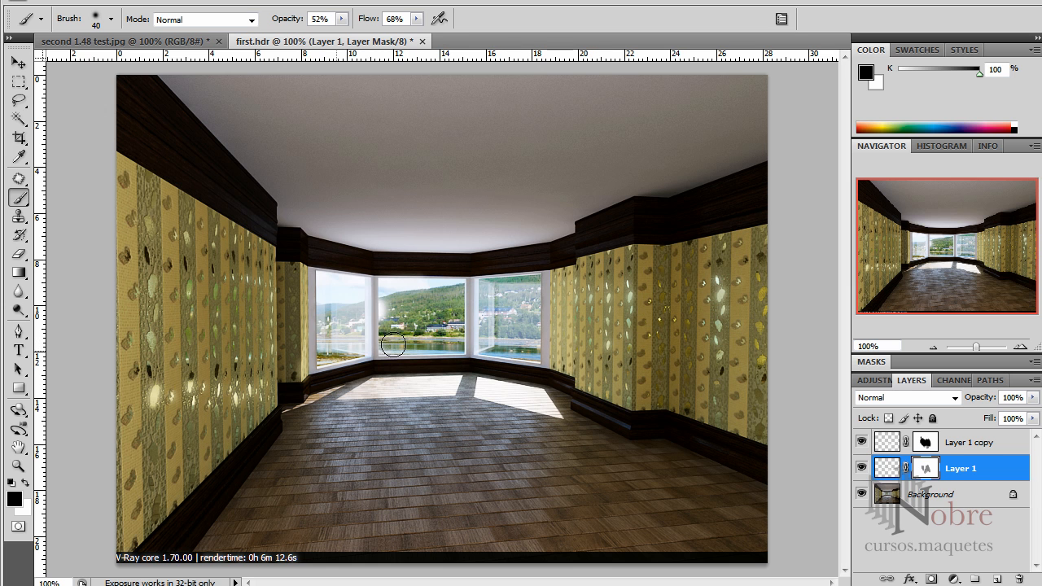
left_click_drag(515, 293, 464, 265)
- Duplicate the background and both highlight layers and merge the duplicates into a single layer
left_click(227, 1)
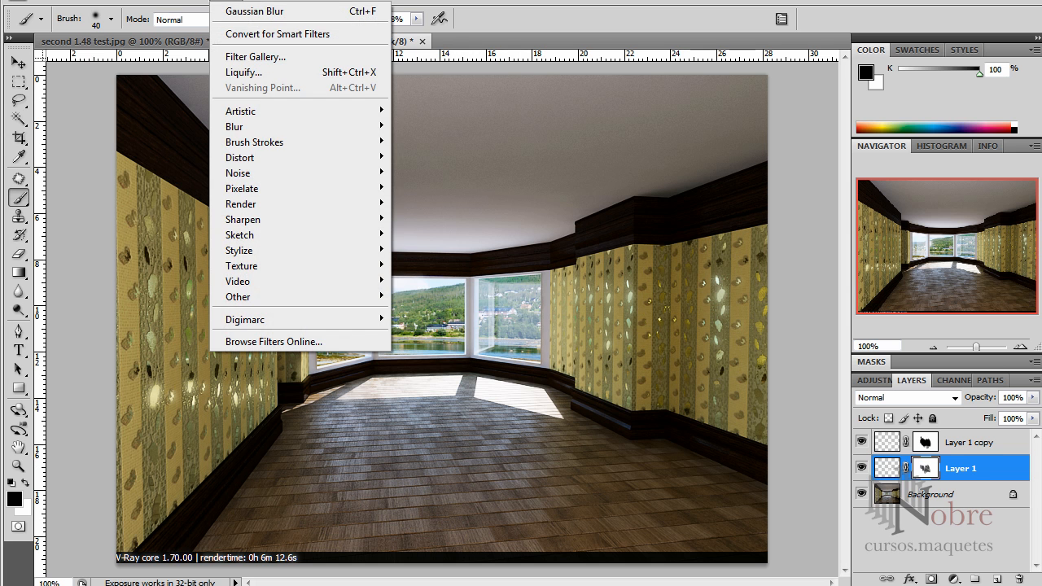
mouse_move(244, 157)
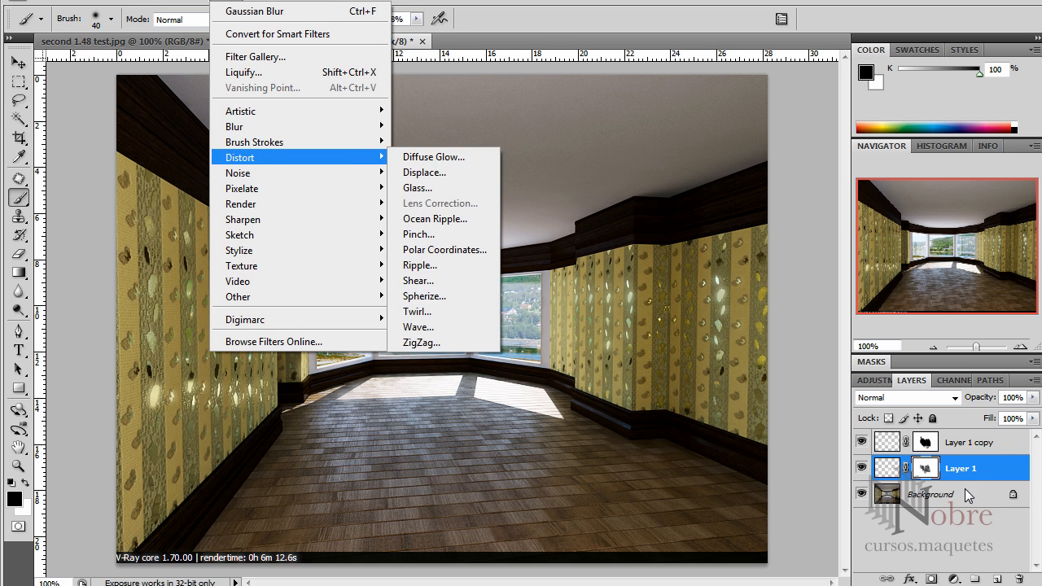
left_click(899, 446)
left_click(900, 494, "shift")
left_click_drag(929, 453, 998, 578)
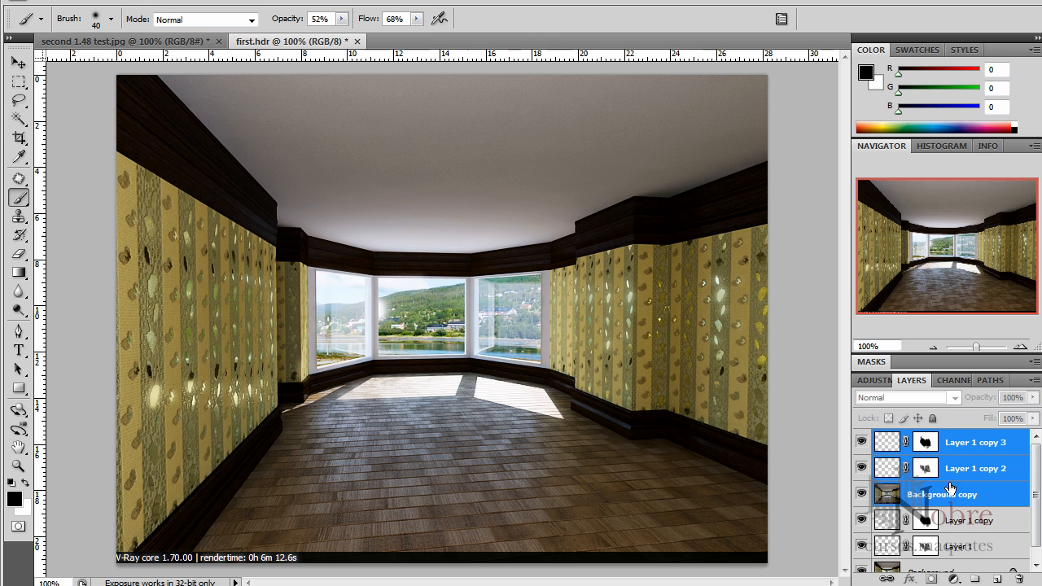
right_click(937, 501)
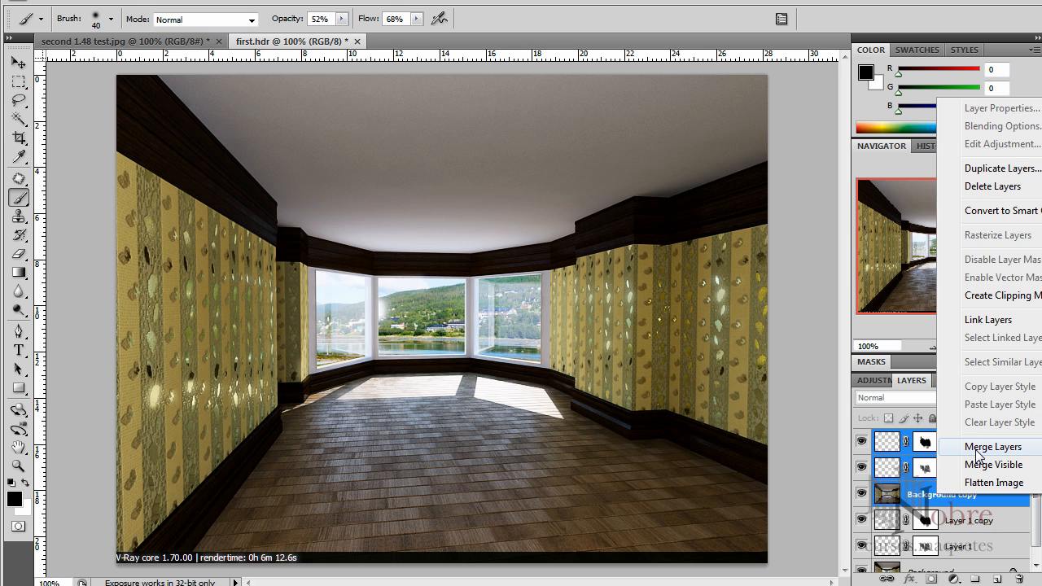
left_click(979, 447)
- Start a Lens Correction on the merged layer with Red/Cyan fringe at +10 and Blue/Yellow fringe at -10
left_click(238, 1)
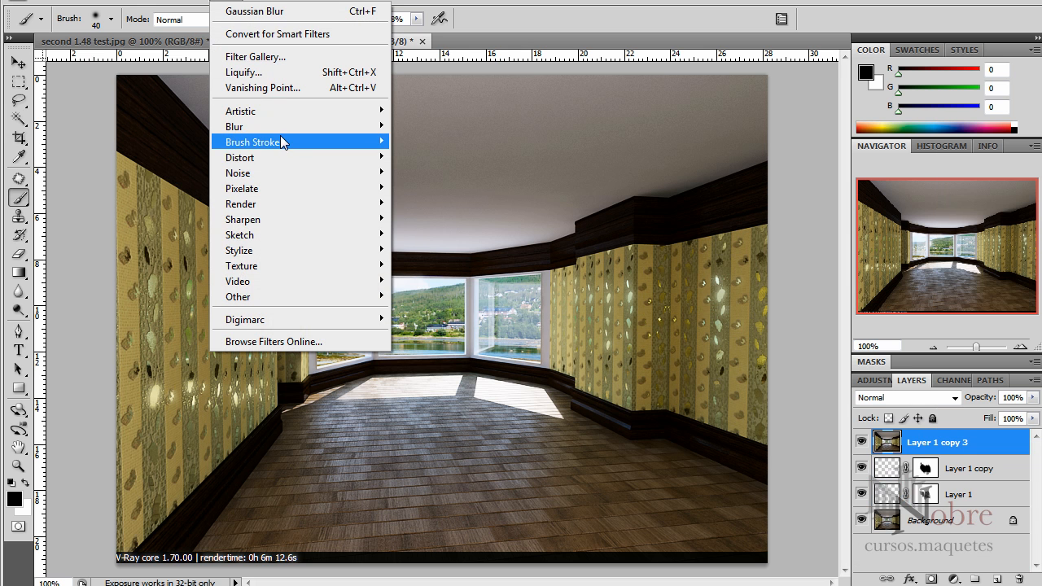
mouse_move(284, 157)
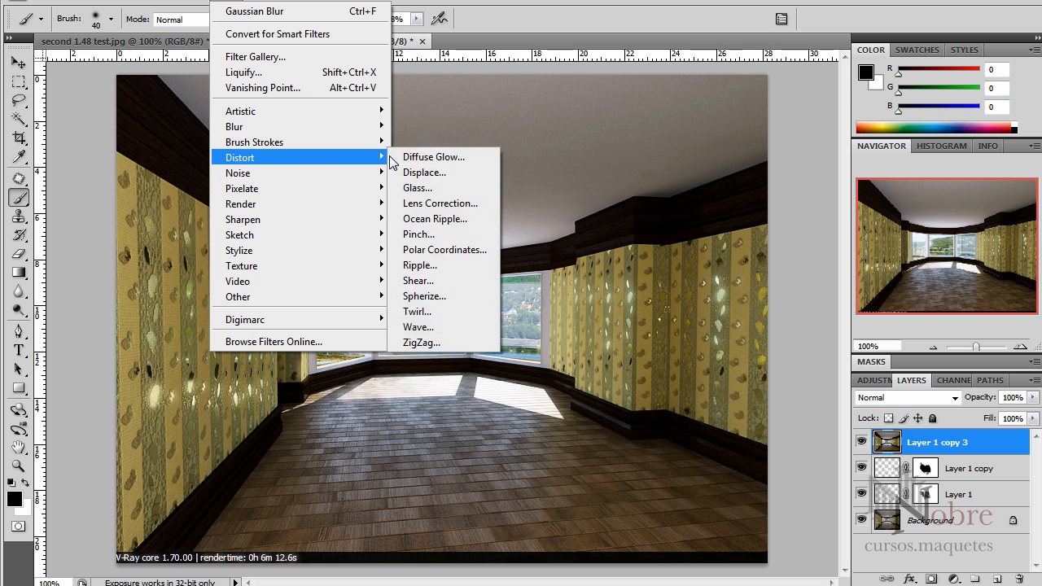
left_click(440, 203)
left_click(758, 174)
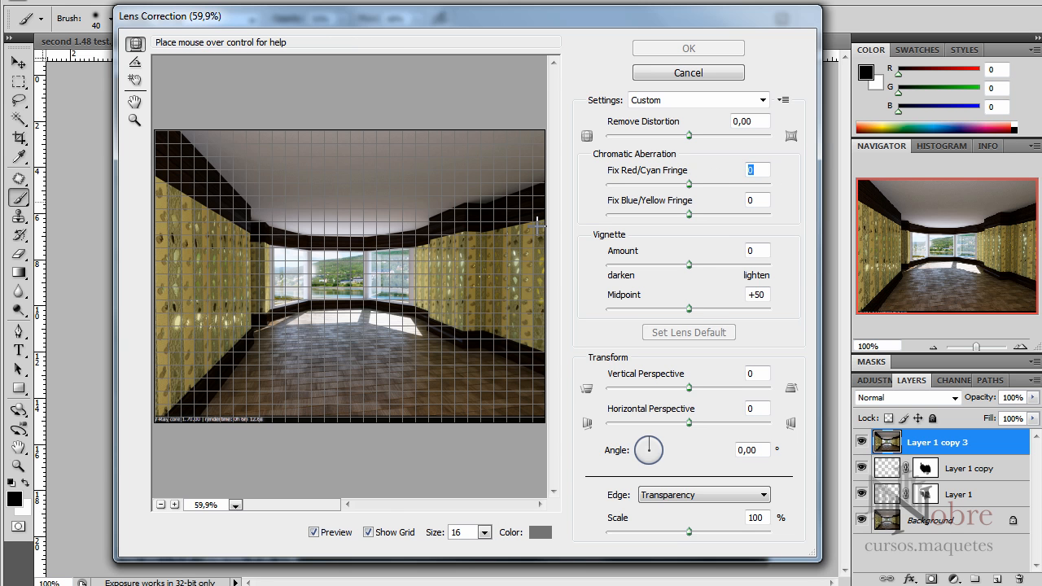
type("10")
key("Tab")
type("-10")
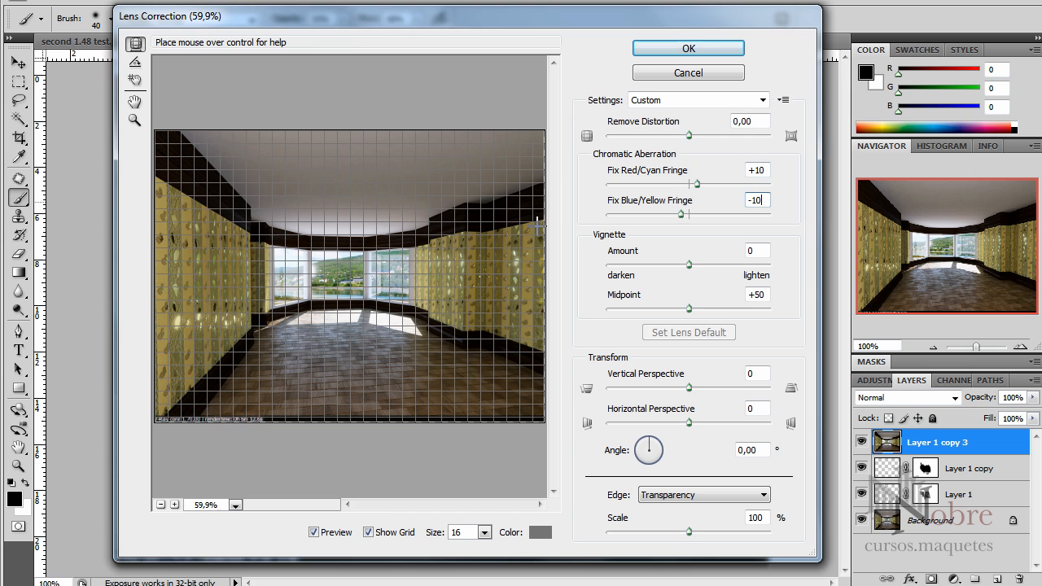
- Reduce the chromatic aberration to +8 for the Red/Cyan fringe and -8 for the Blue/Yellow fringe
left_click(758, 170)
type("8")
key("Tab")
type("-8")
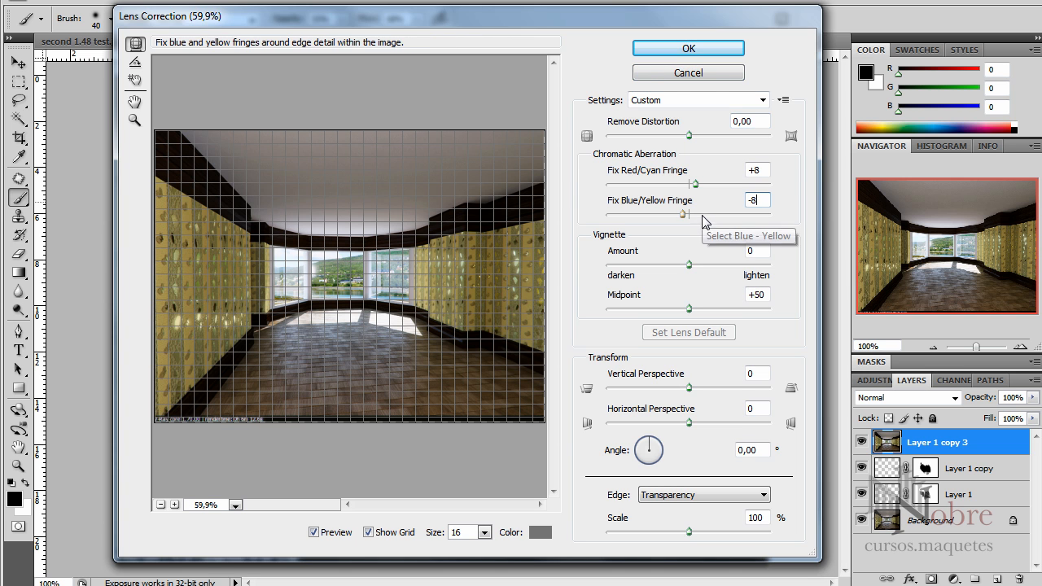
- Apply the lens correction and soften the wallpaper edge just right of the bay window with the Blur tool at 77% strength
left_click(711, 61)
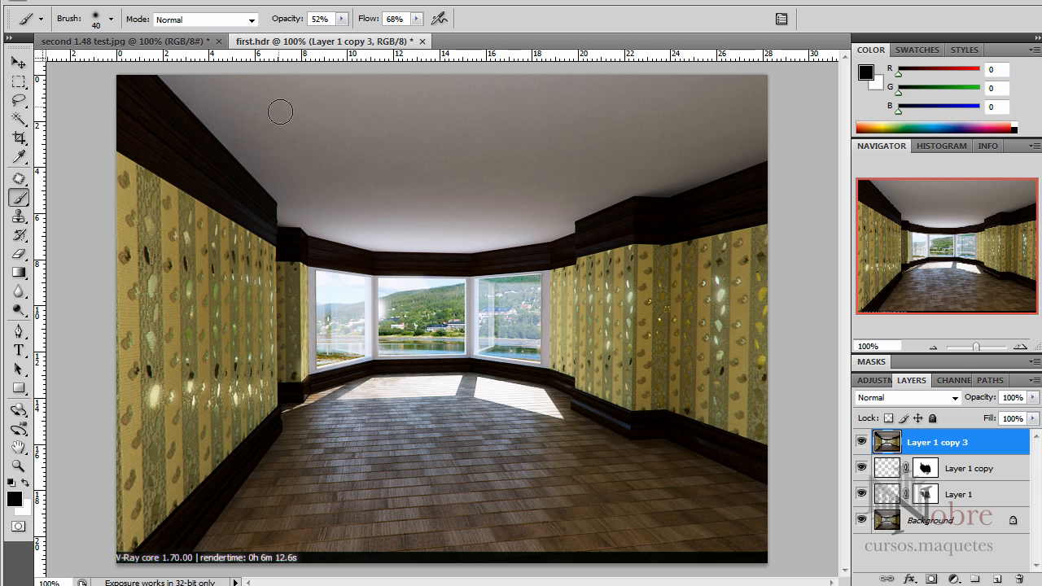
left_click(18, 290)
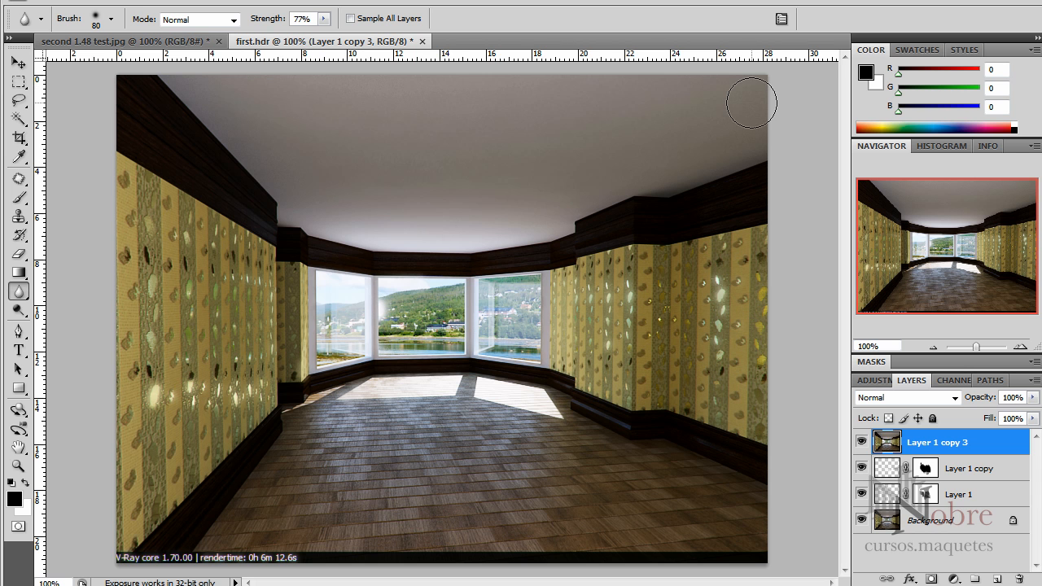
mouse_move(573, 316)
left_mouse_down()
mouse_move(580, 334)
mouse_move(600, 326)
left_mouse_up()
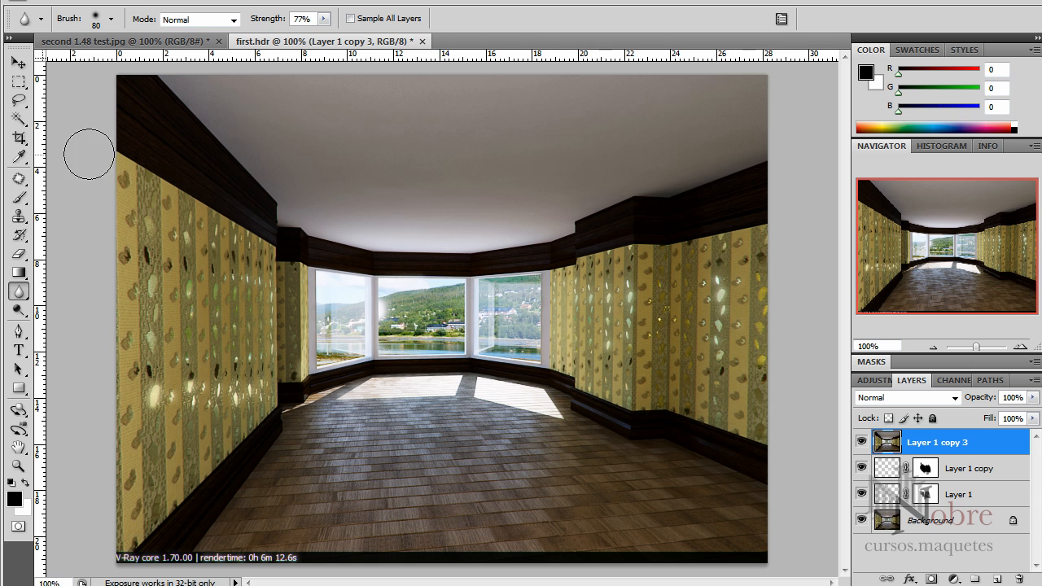
- Crop the image to cut off the black V-Ray render stamp strip along its lower edge, keeping the full width
left_click(18, 138)
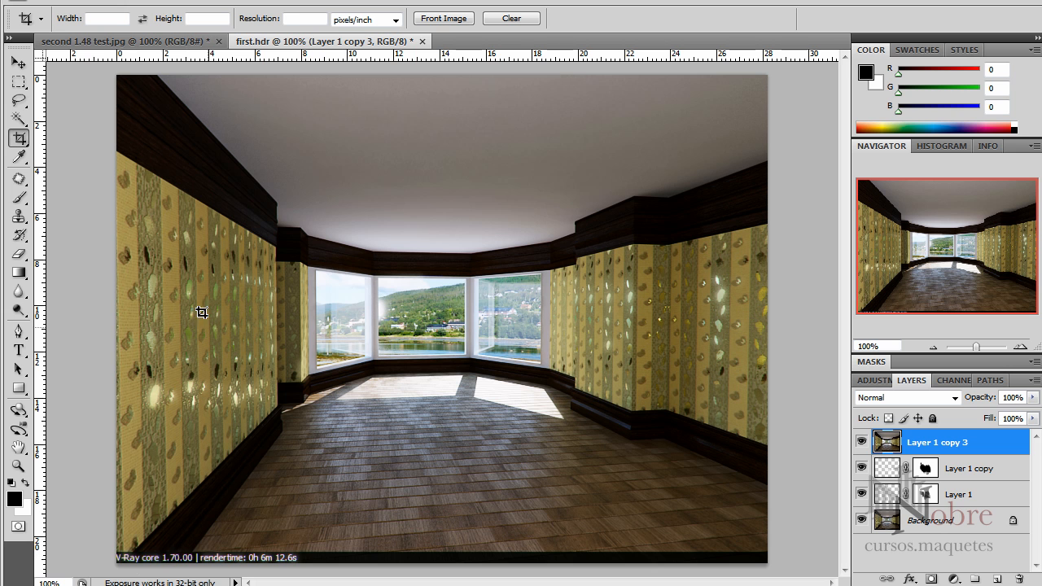
left_click_drag(178, 112, 763, 551)
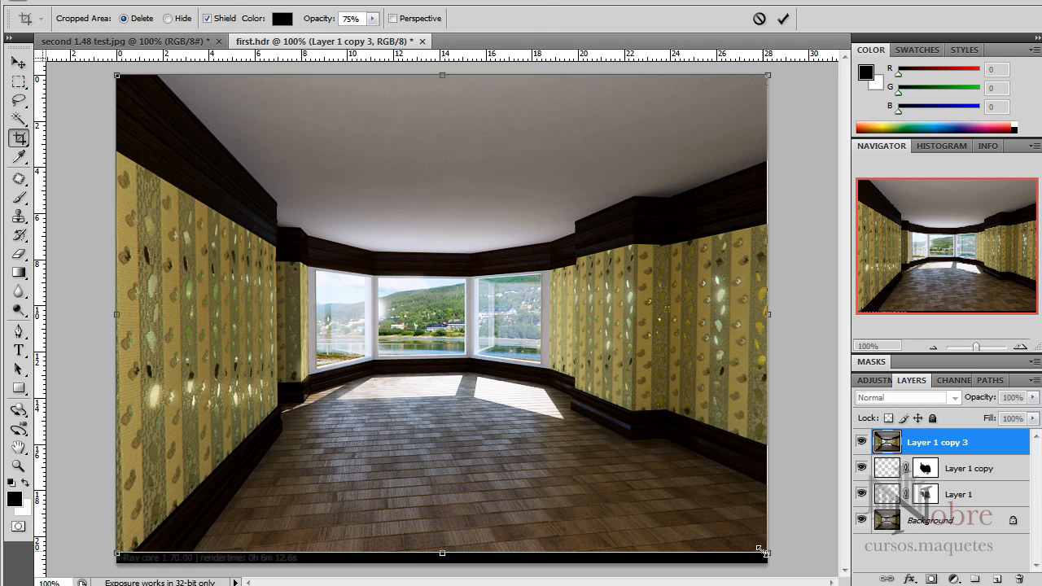
key("Return")
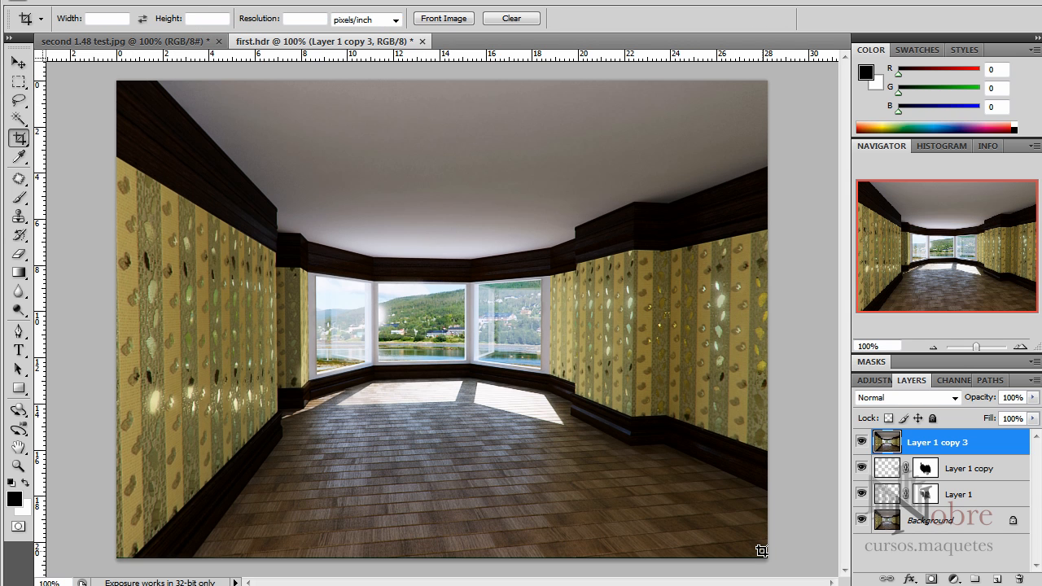